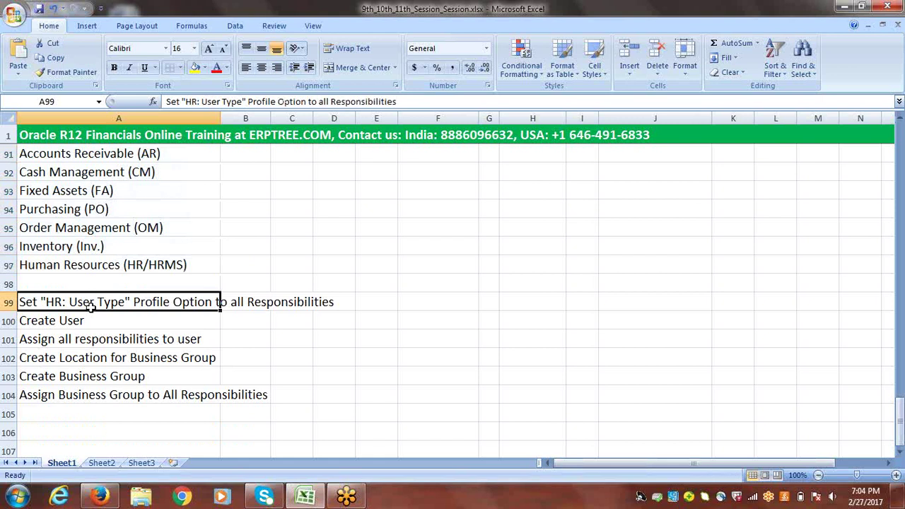
- Review the checklist setup steps from HR: User Type through Assign Business Group
click(86, 322)
click(103, 303)
click(84, 343)
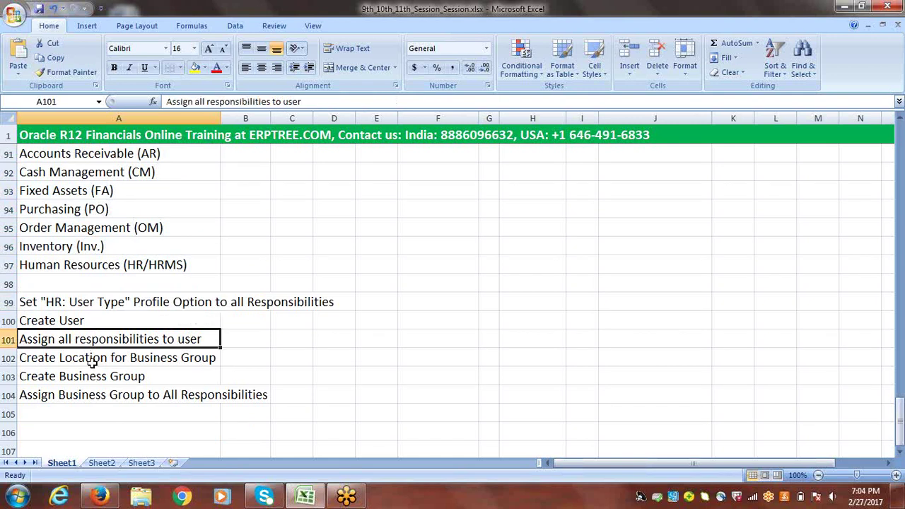
click(93, 361)
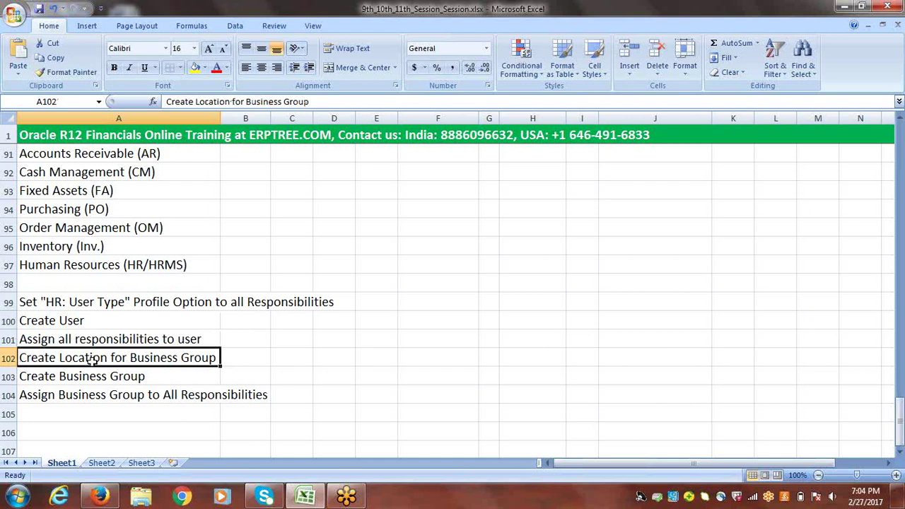
click(86, 377)
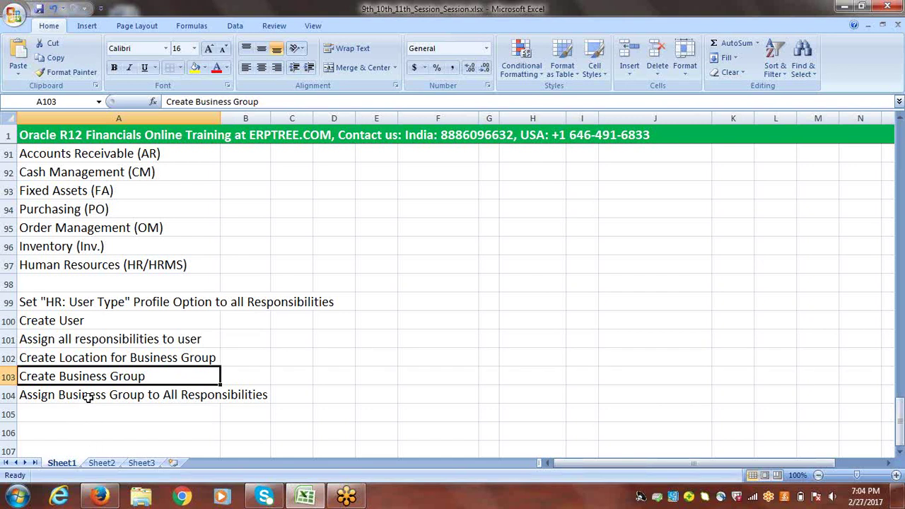
click(89, 396)
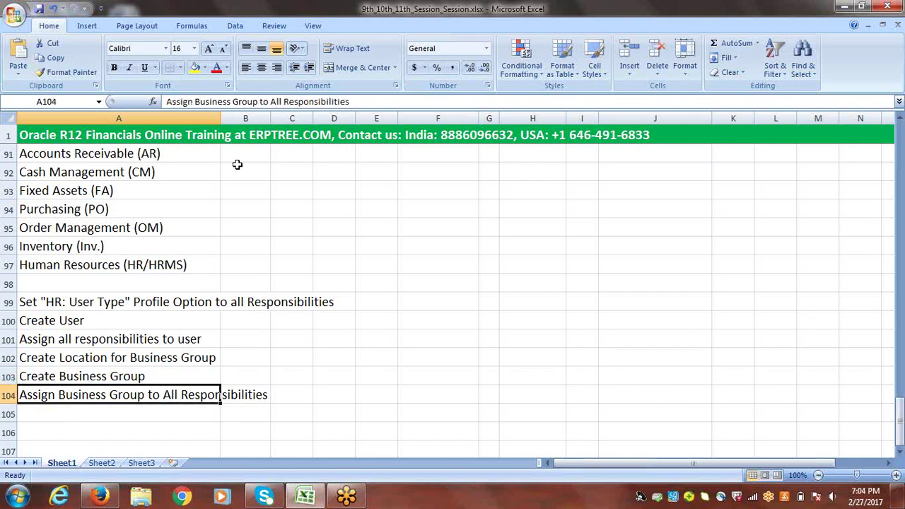
- Mark the module rows B91 to B97, starting at Accounts Receivable, as DONE
click(235, 155)
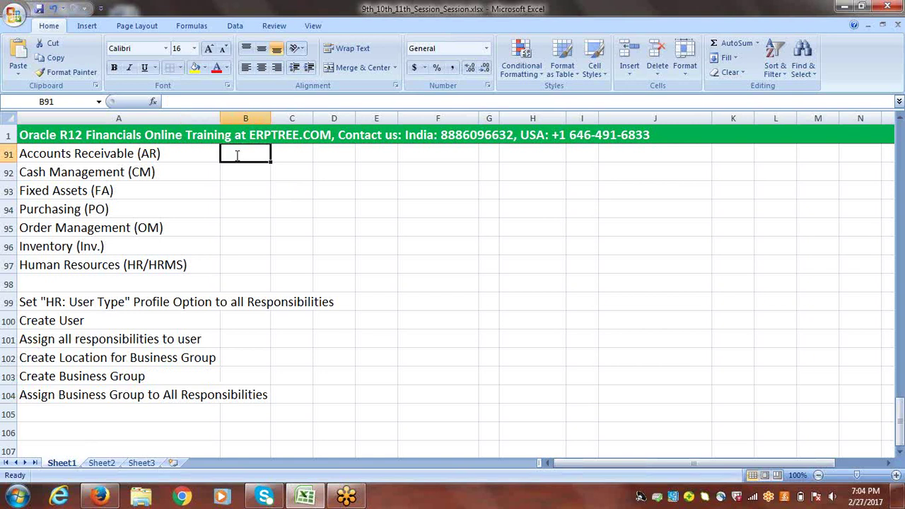
text(DONE)
click(271, 159)
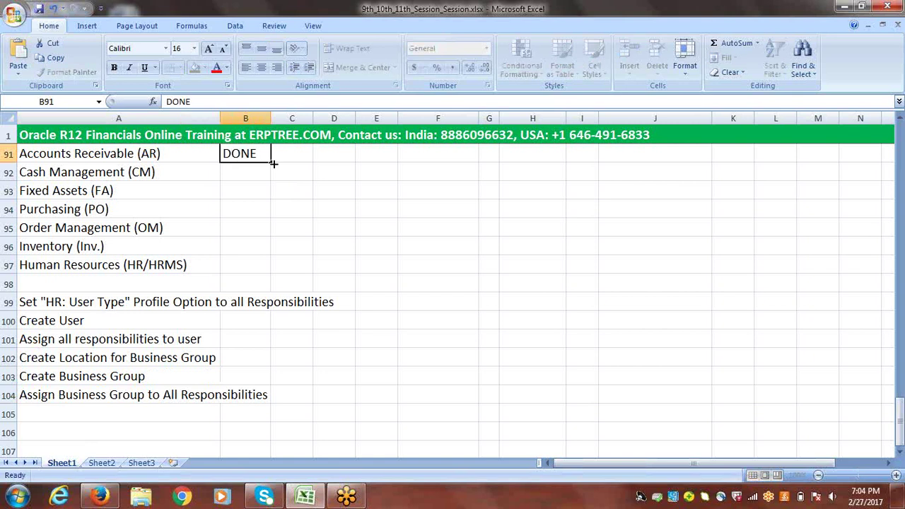
drag(271, 161, 259, 268)
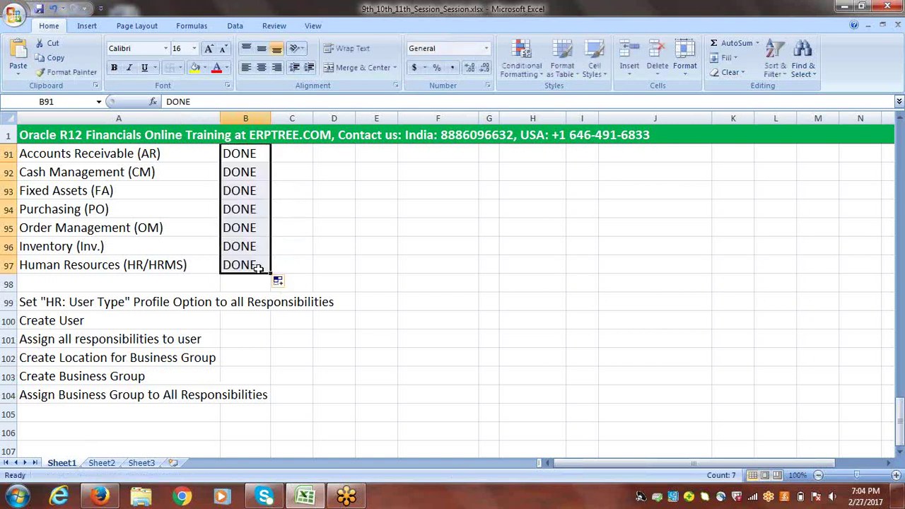
- Copy DONE into B99–B103, leaving the Assign Business Group step unmarked
click(259, 268)
key(ctrl+c)
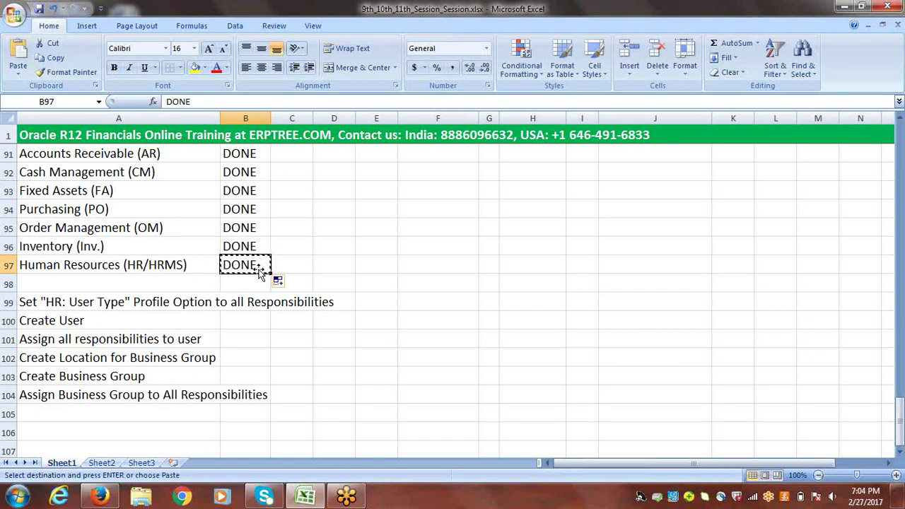
click(247, 299)
key(ctrl+v)
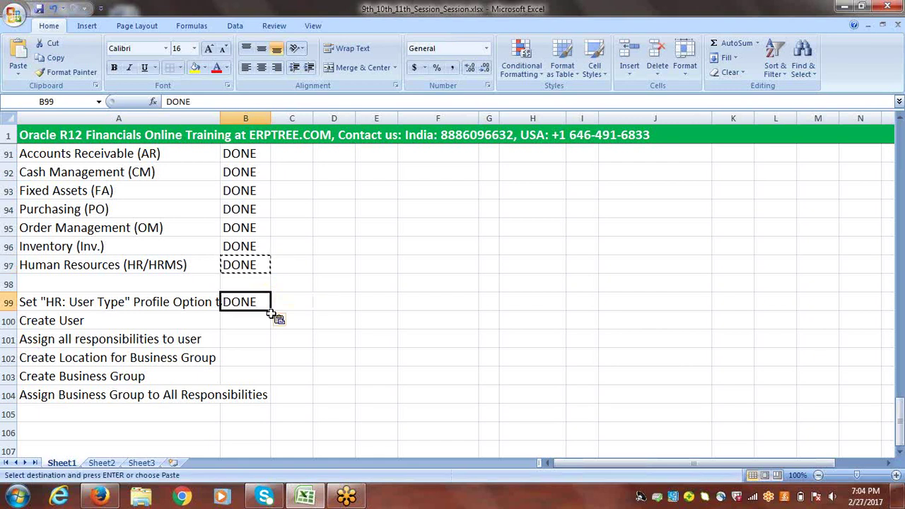
drag(269, 310, 260, 378)
key(ctrl+End)
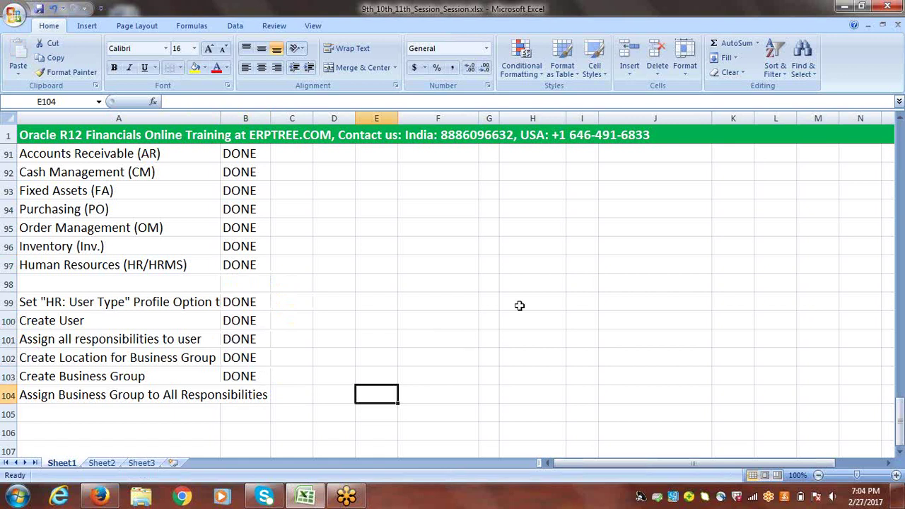
click(67, 400)
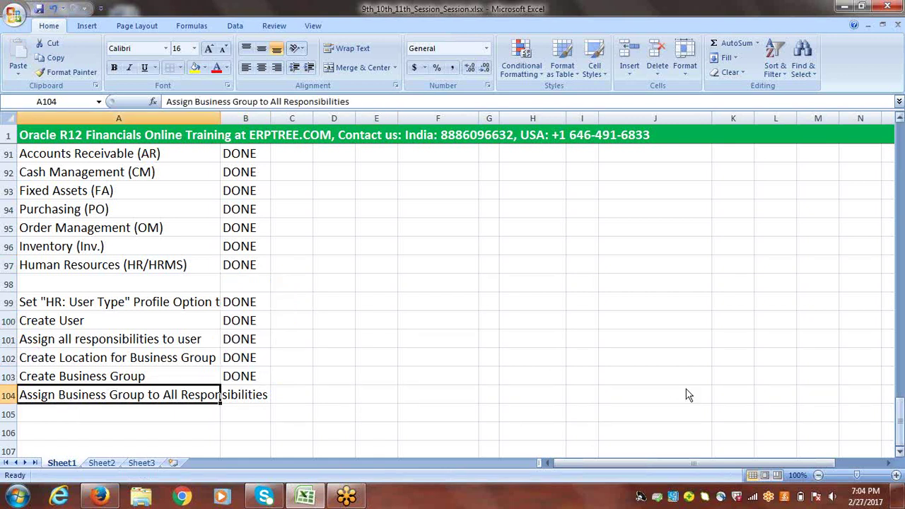
click(899, 454)
- Scroll down and select A105, the first empty row below the checklist
click(899, 454)
click(899, 454)
click(900, 453)
click(900, 454)
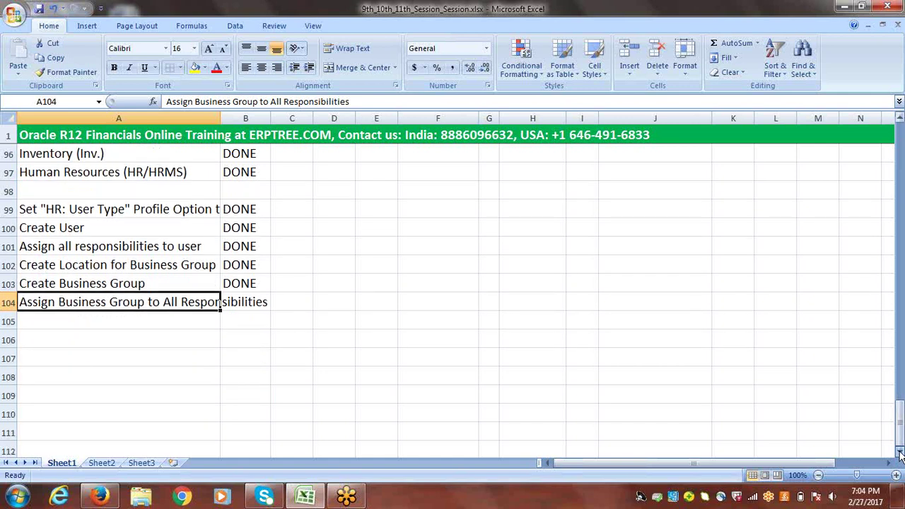
click(899, 454)
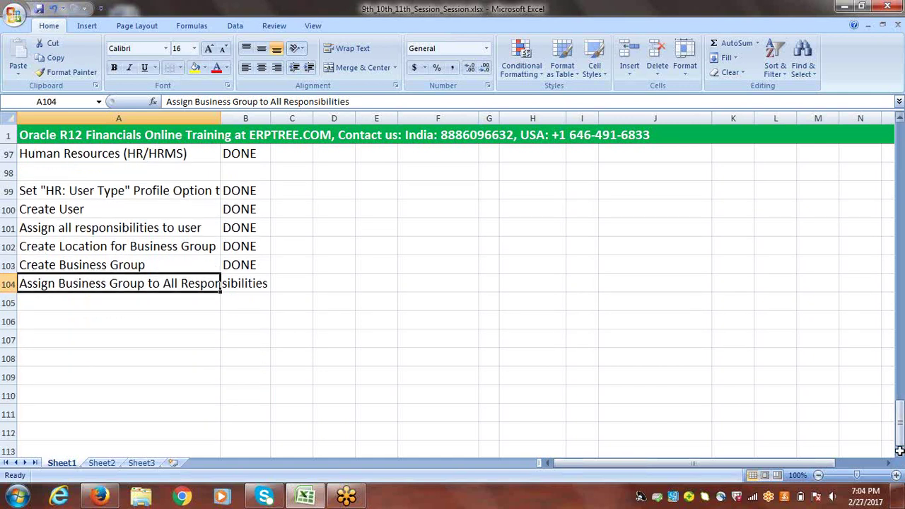
click(67, 302)
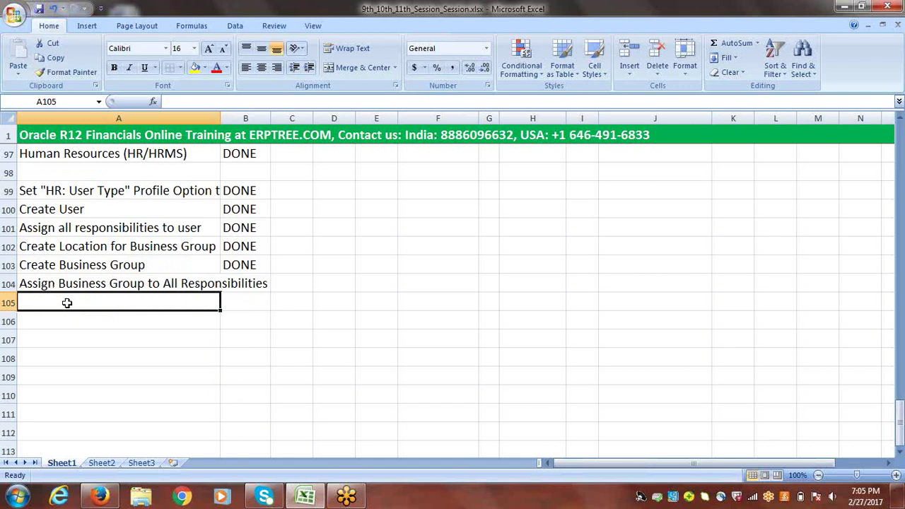
text(hr)
key(BackSpace)
key(BackSpace)
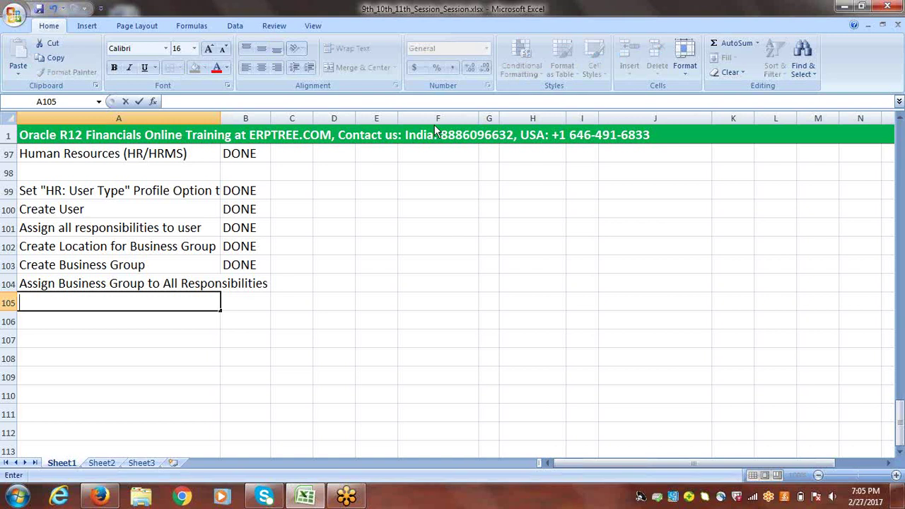
click(658, 24)
- Enter HR: Business Group, HR: Security Profile and MO: Security Profile into A105–A107
text(HR: Busine)
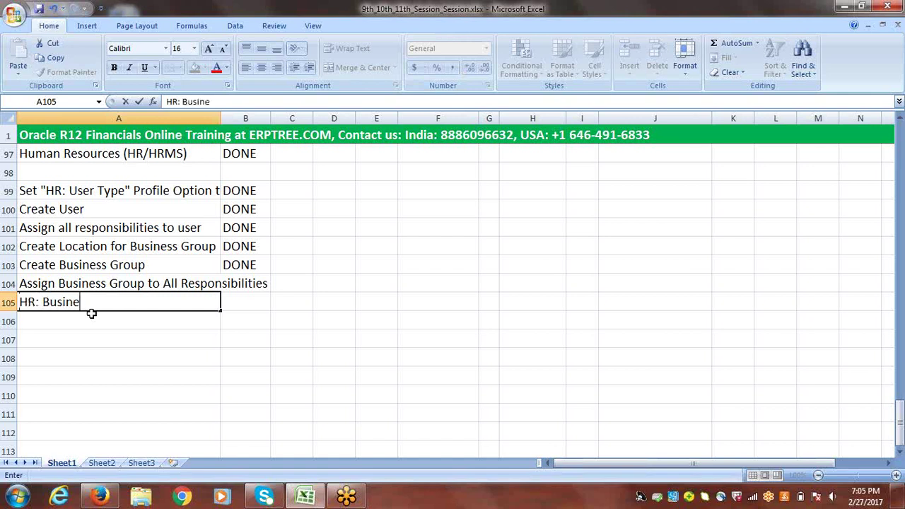
text(ss Group)
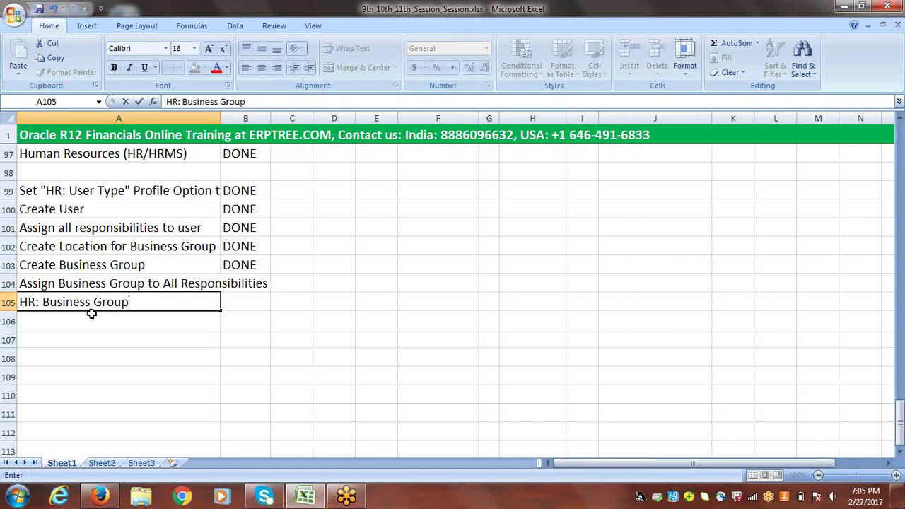
click(60, 319)
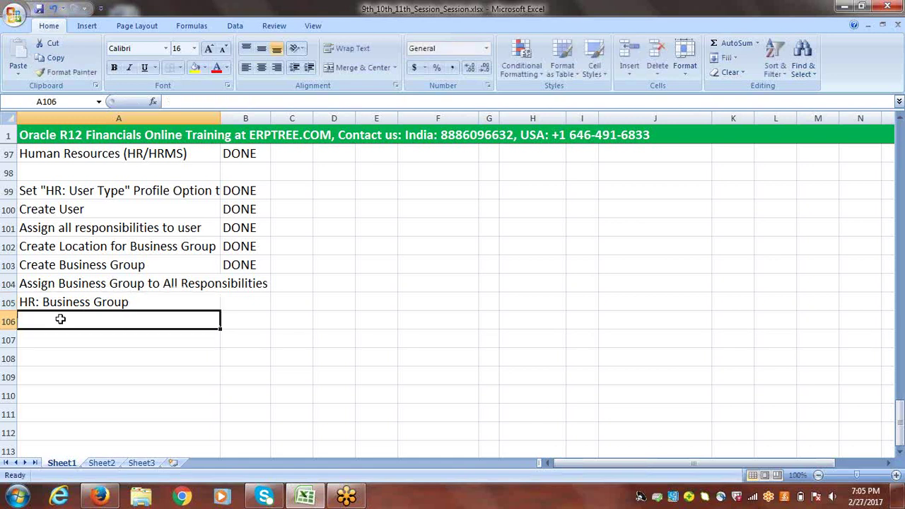
text(HR: )
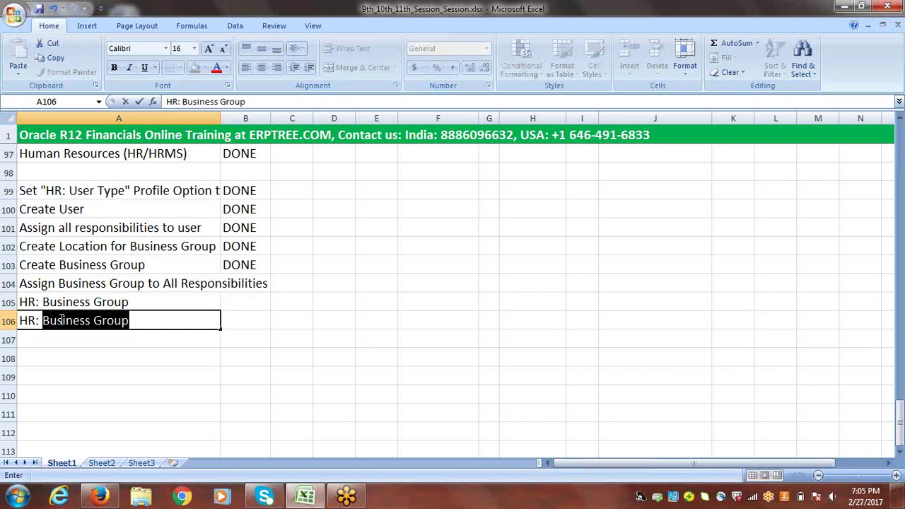
text(Securi)
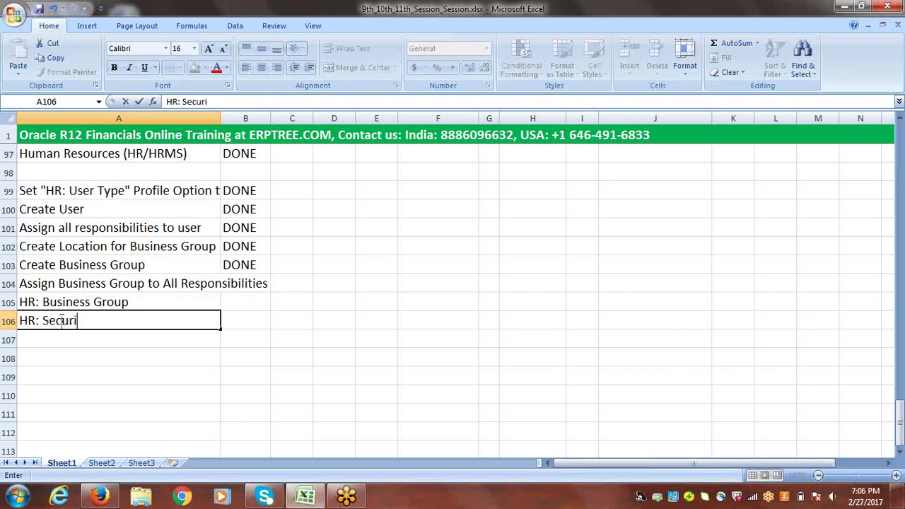
text(ty Profile)
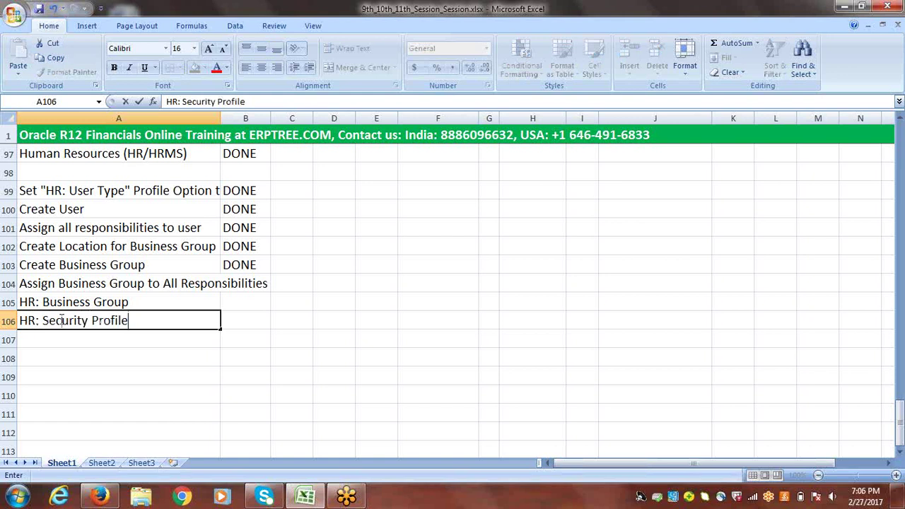
click(58, 342)
text(MO)
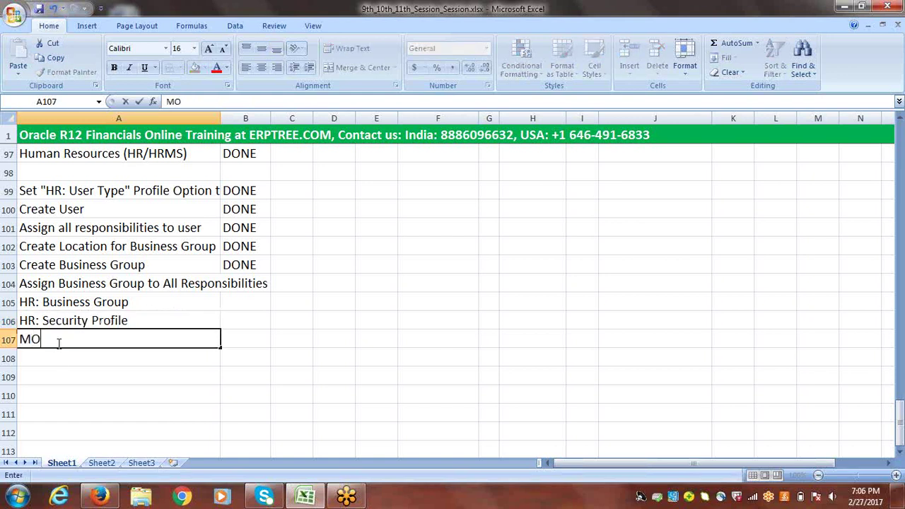
text(: Security Profile)
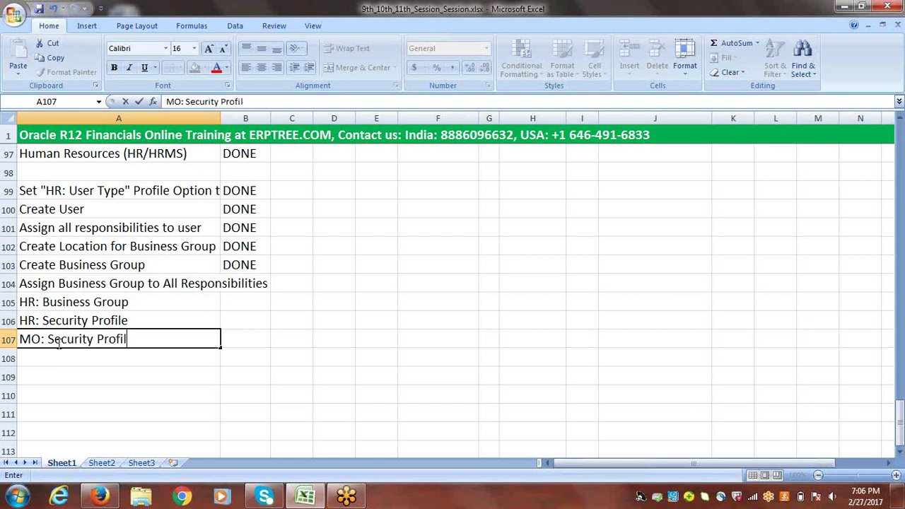
click(59, 345)
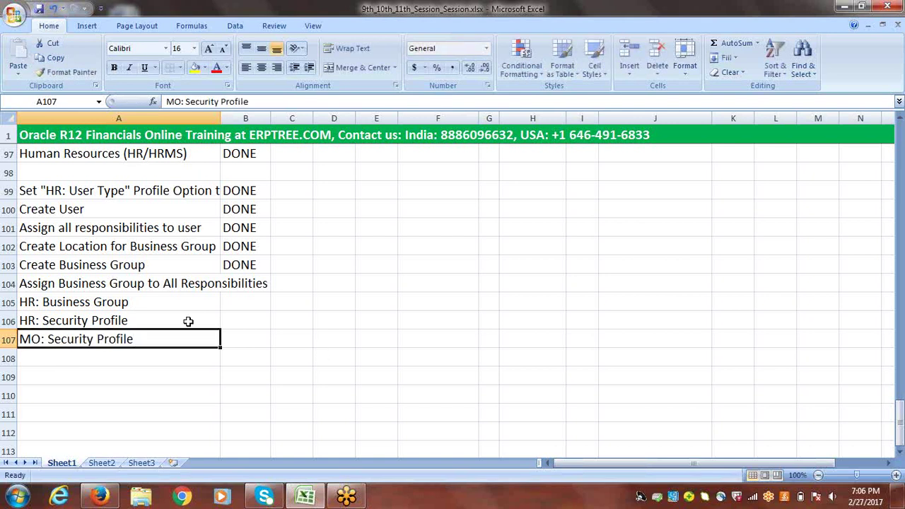
- Add a leading space to HR: Business Group, HR: Security Profile and MO: Security Profile in A105–A107
drag(101, 320, 101, 335)
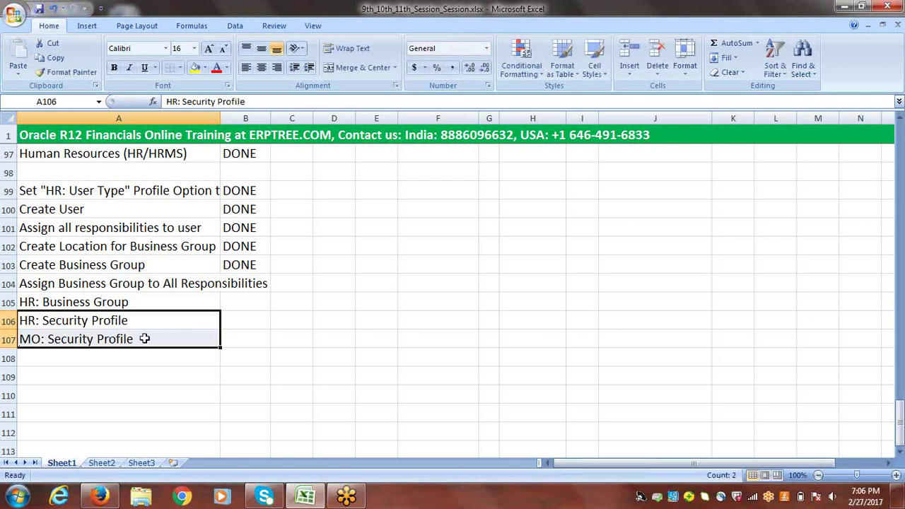
click(22, 302)
double_click(21, 302)
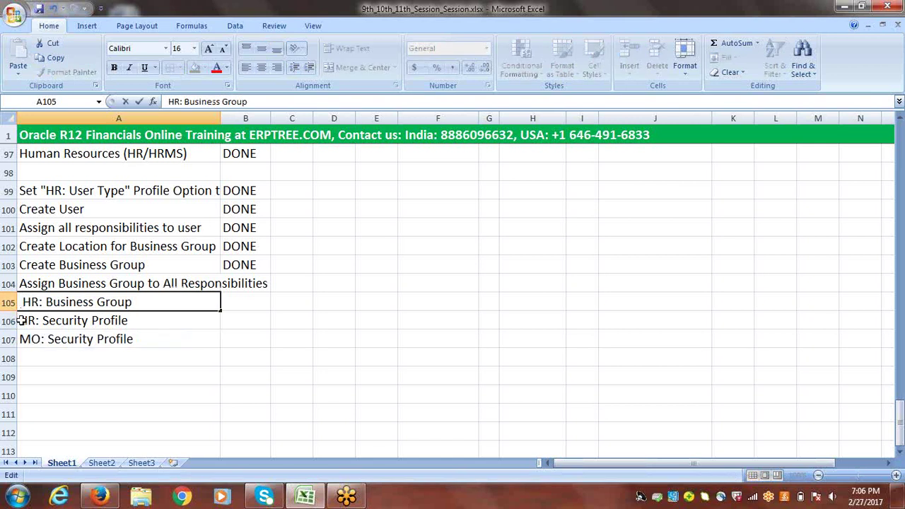
click(21, 322)
double_click(21, 321)
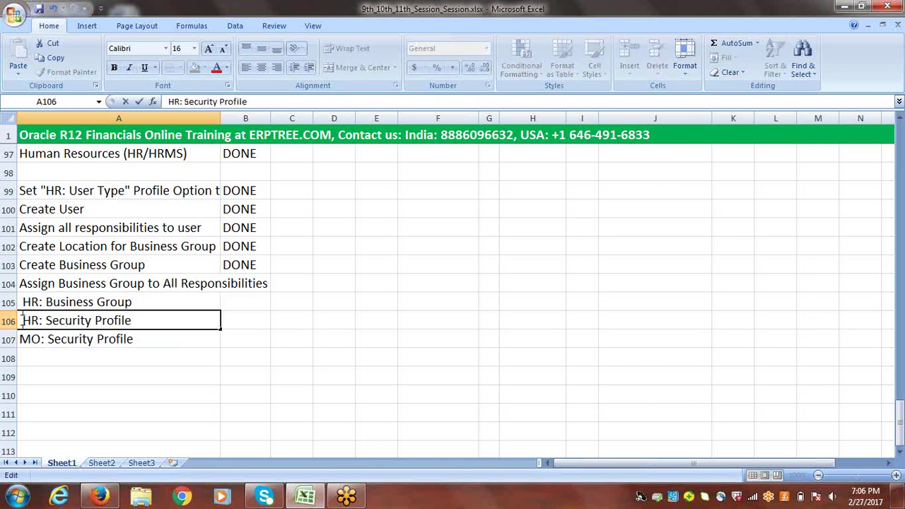
click(19, 339)
double_click(19, 340)
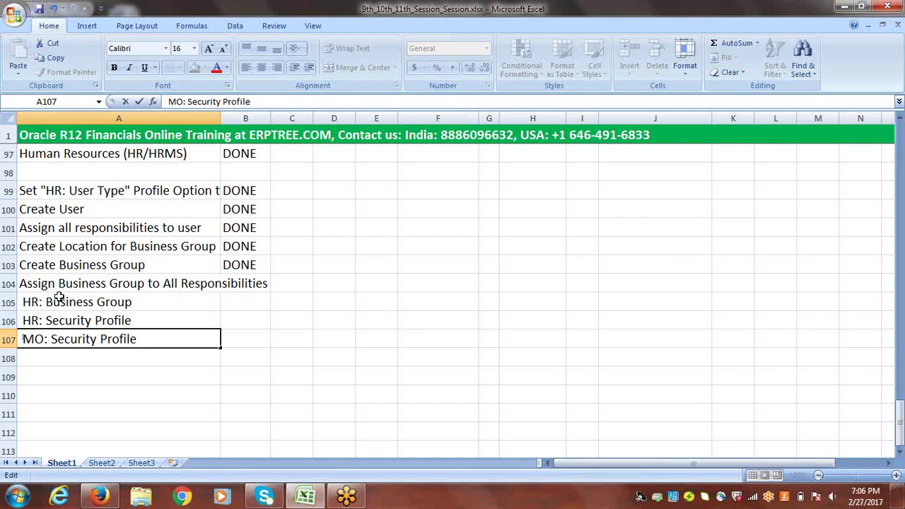
drag(79, 302, 82, 340)
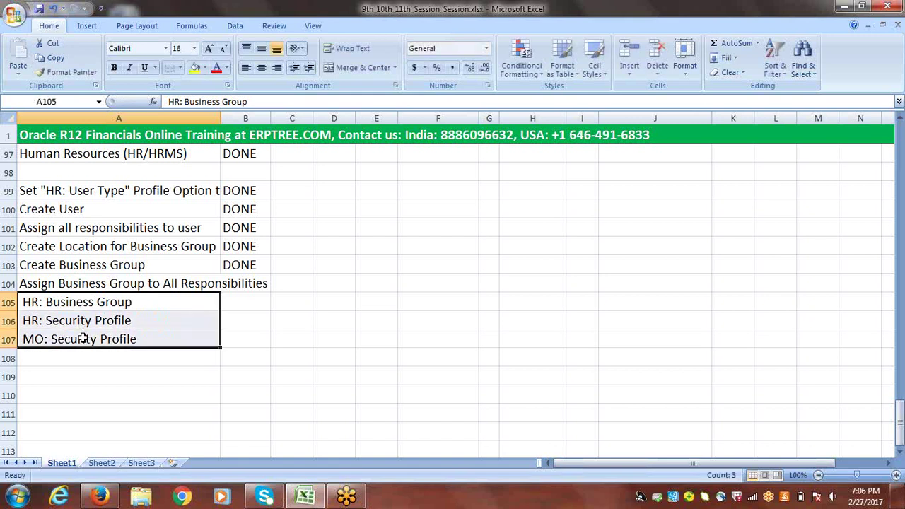
click(88, 303)
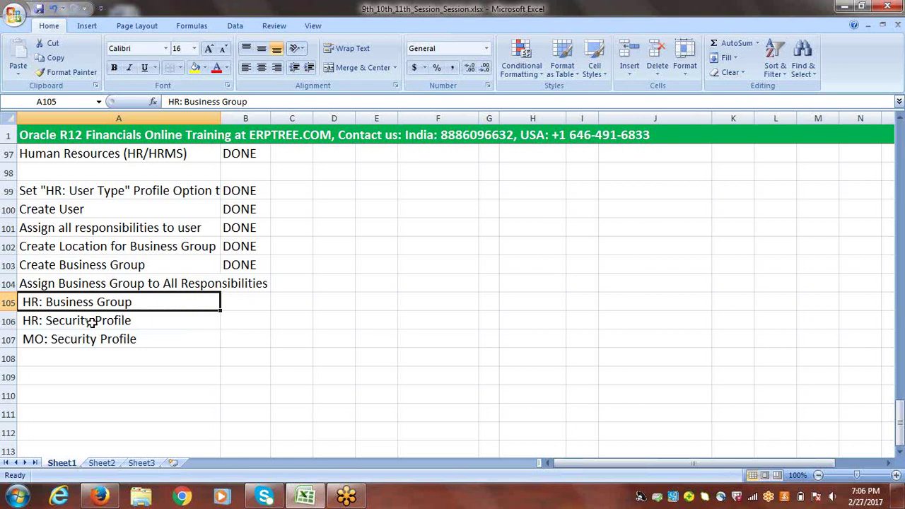
drag(91, 320, 93, 339)
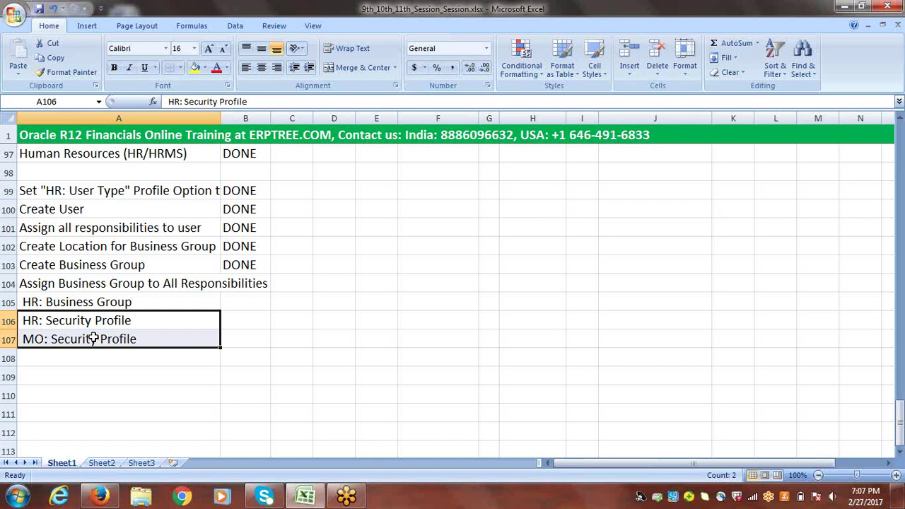
click(111, 303)
drag(112, 303, 113, 337)
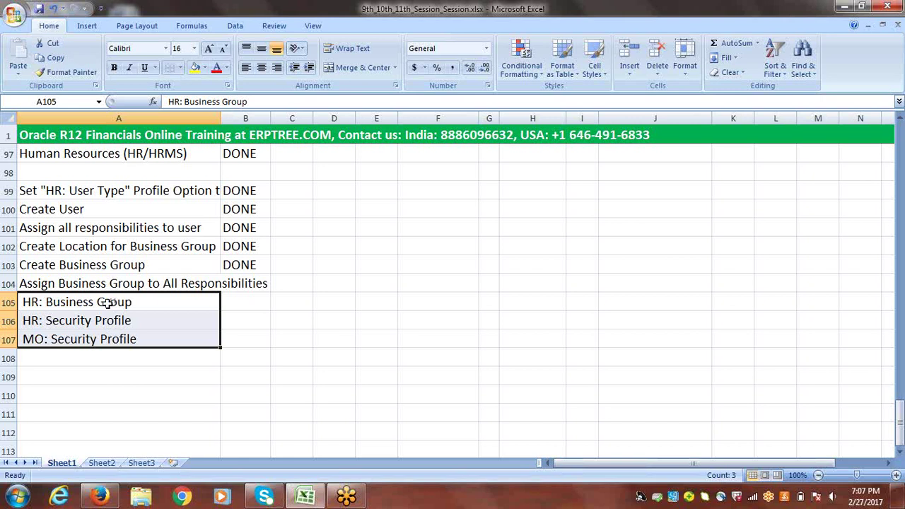
drag(104, 302, 100, 336)
click(138, 302)
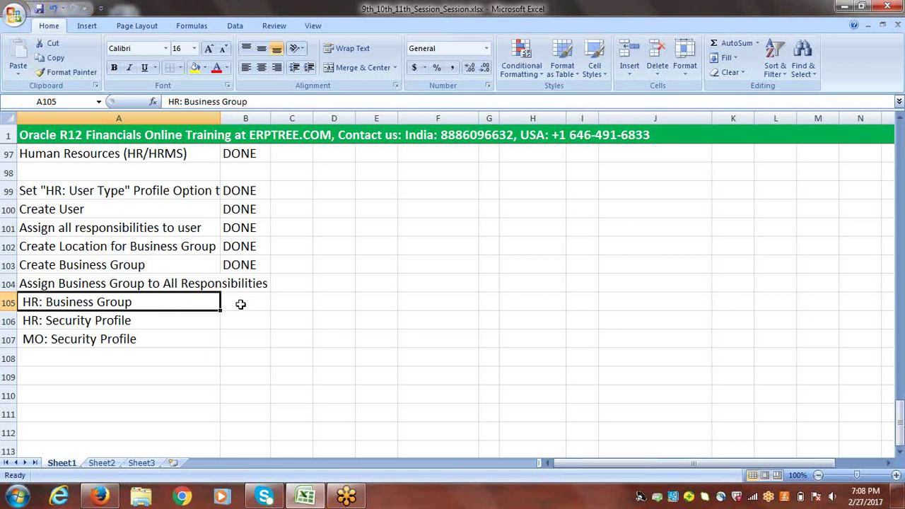
click(62, 322)
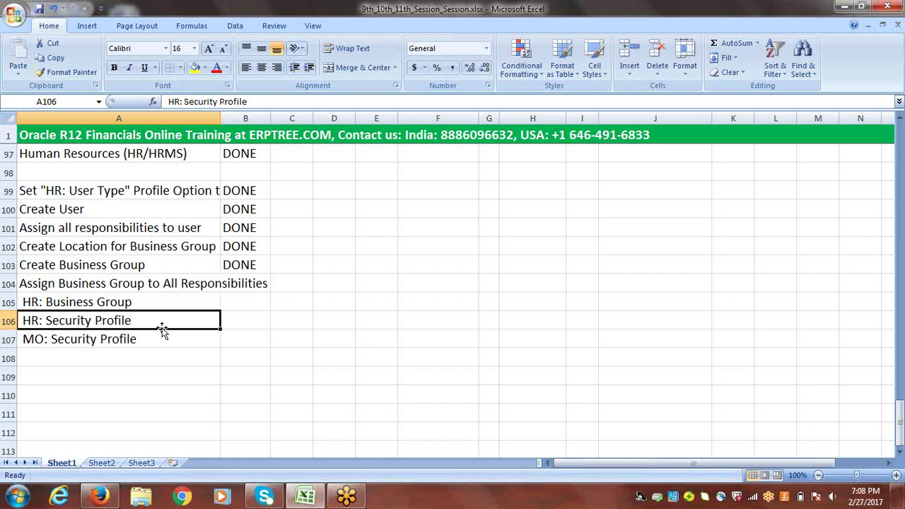
click(84, 340)
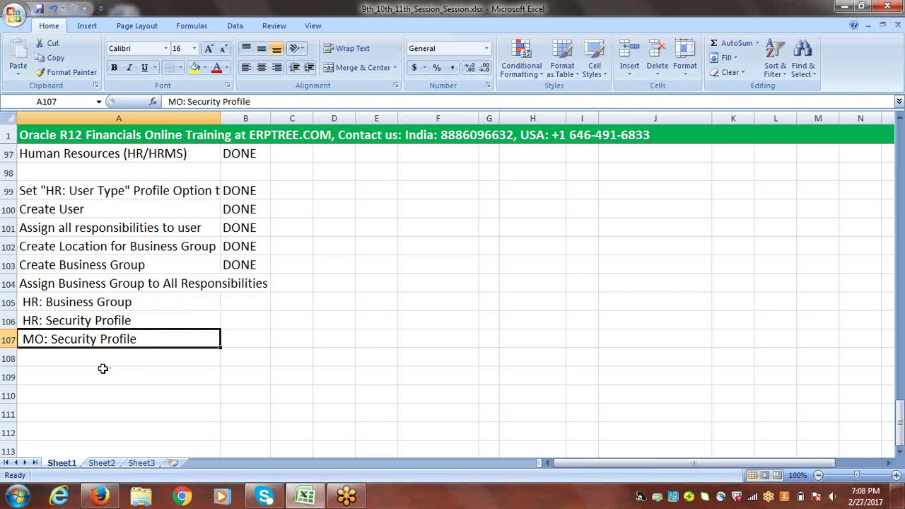
drag(95, 303, 94, 335)
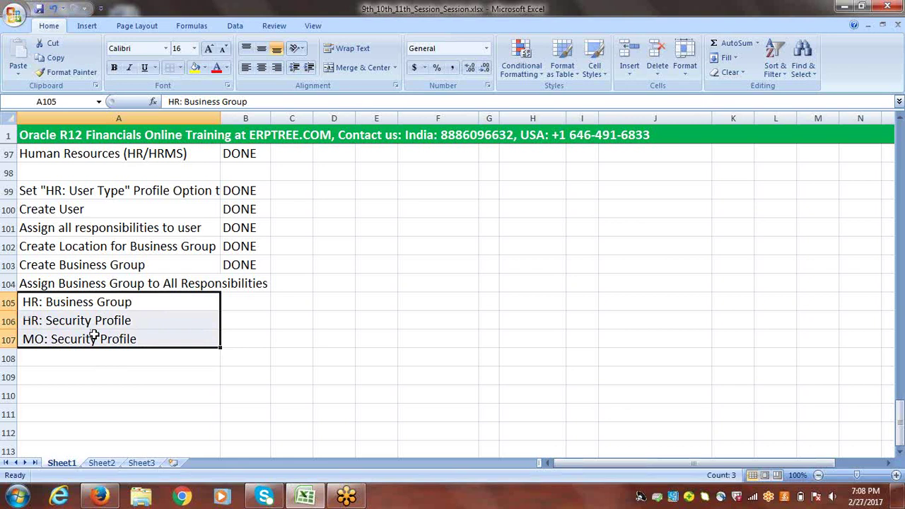
click(81, 303)
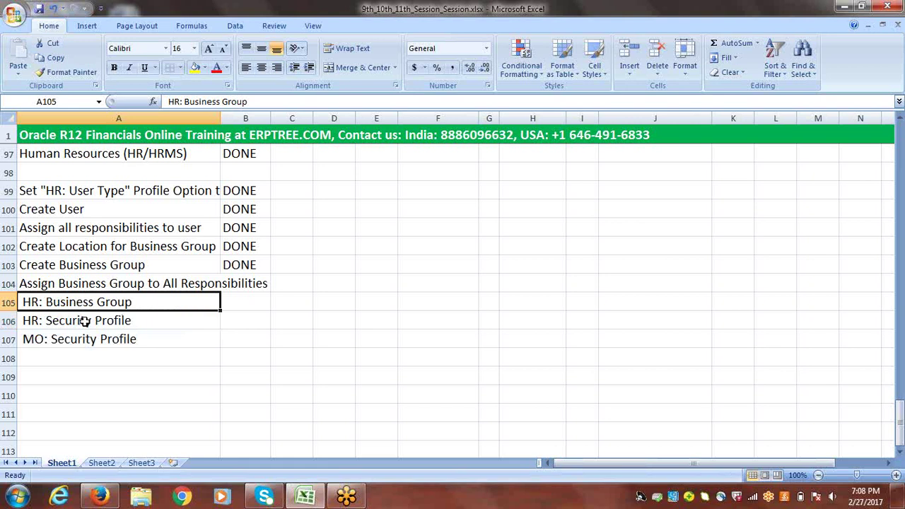
drag(84, 321, 86, 337)
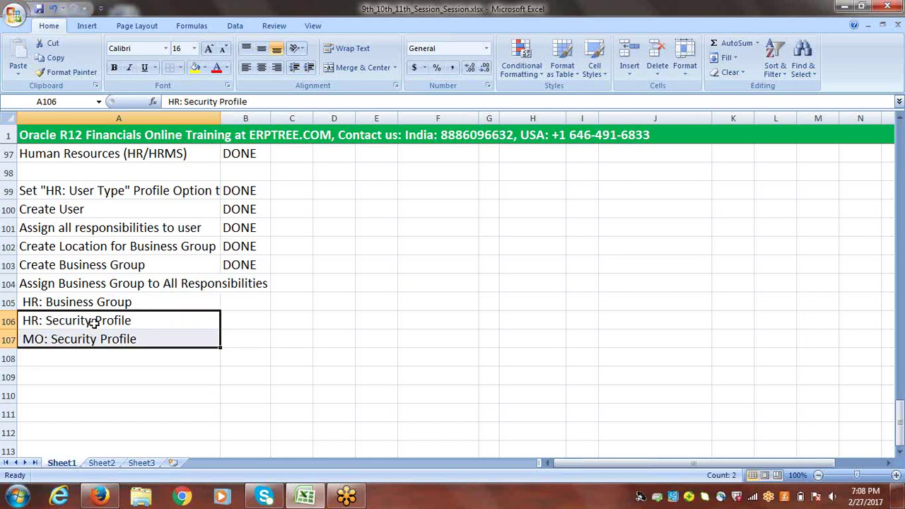
click(94, 323)
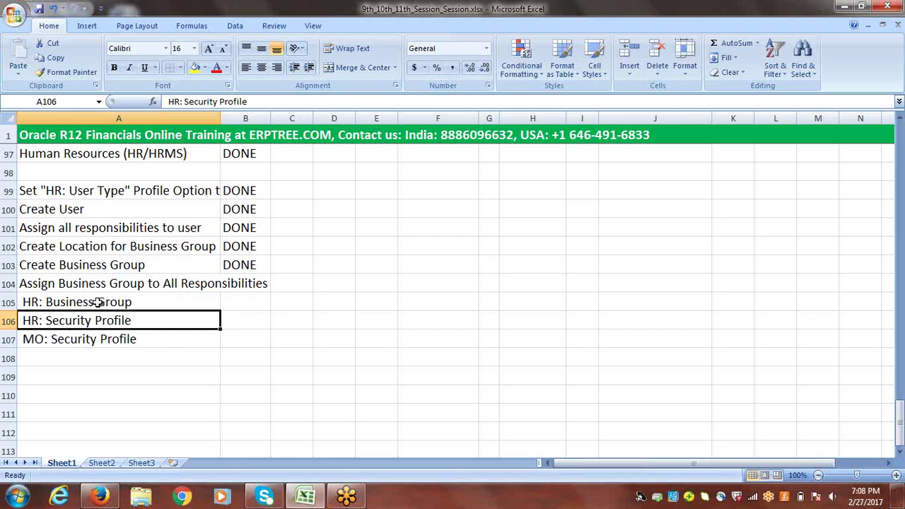
click(98, 302)
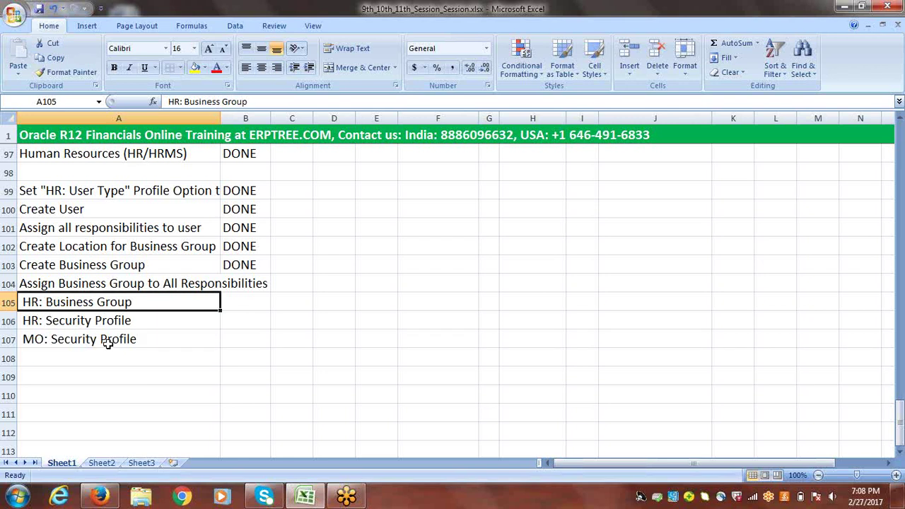
click(108, 343)
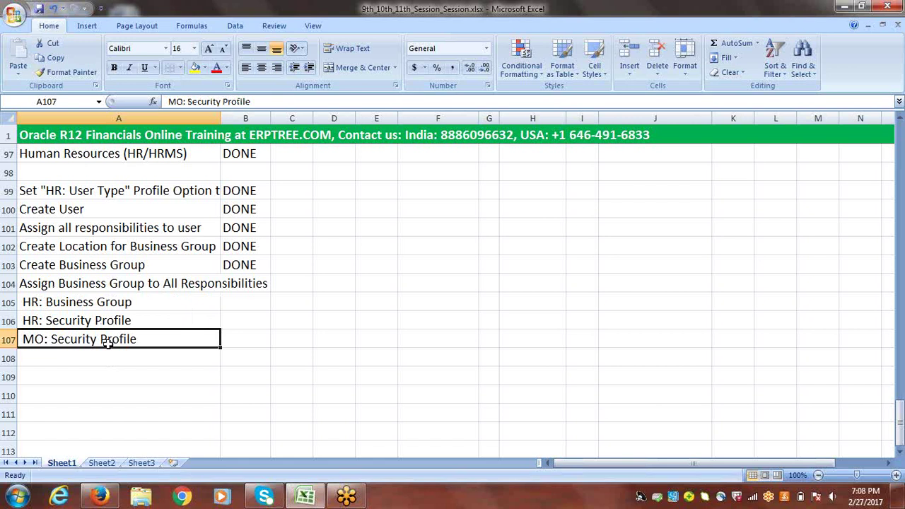
drag(105, 302, 109, 341)
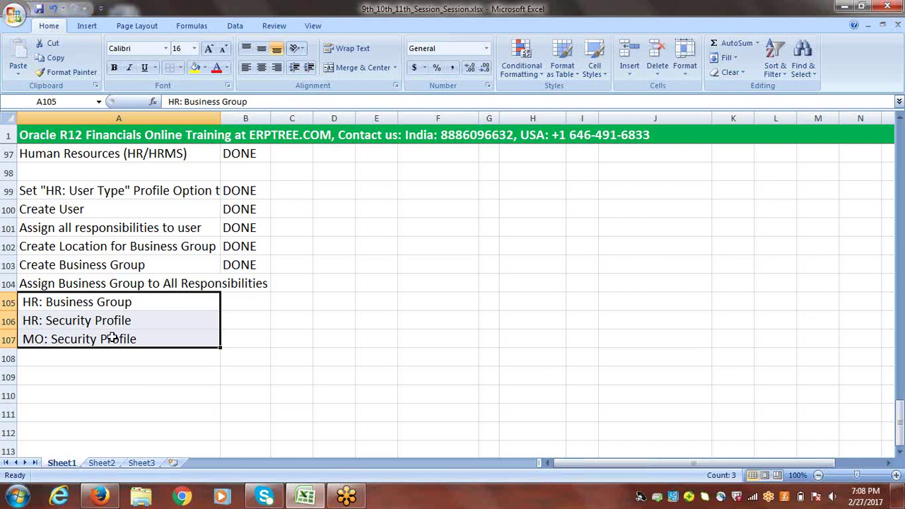
click(104, 323)
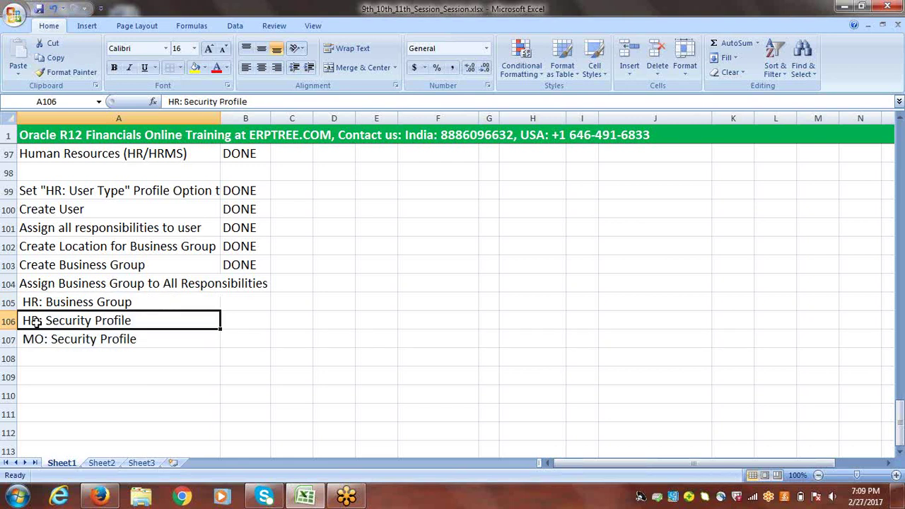
click(107, 302)
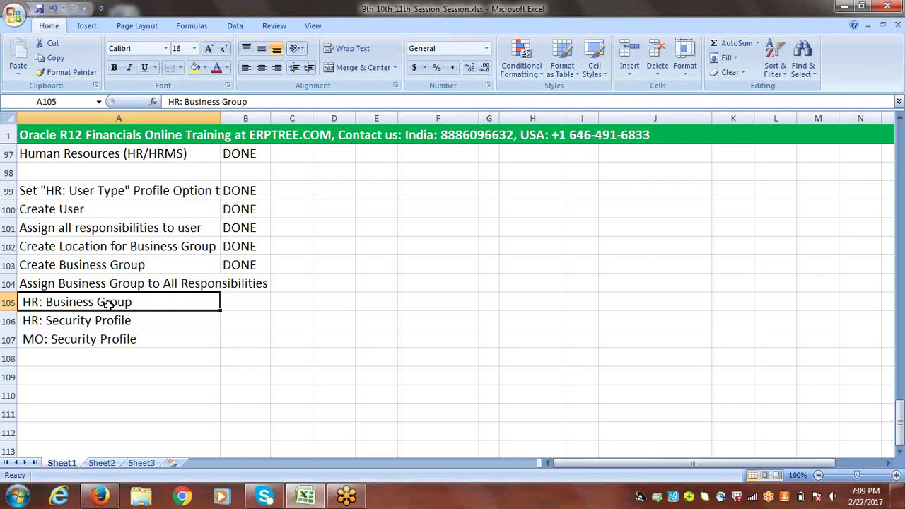
click(102, 321)
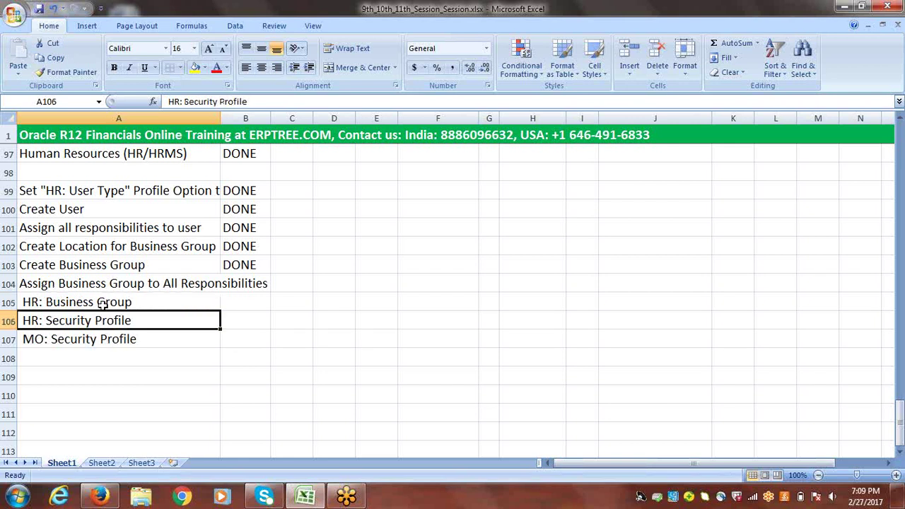
click(104, 304)
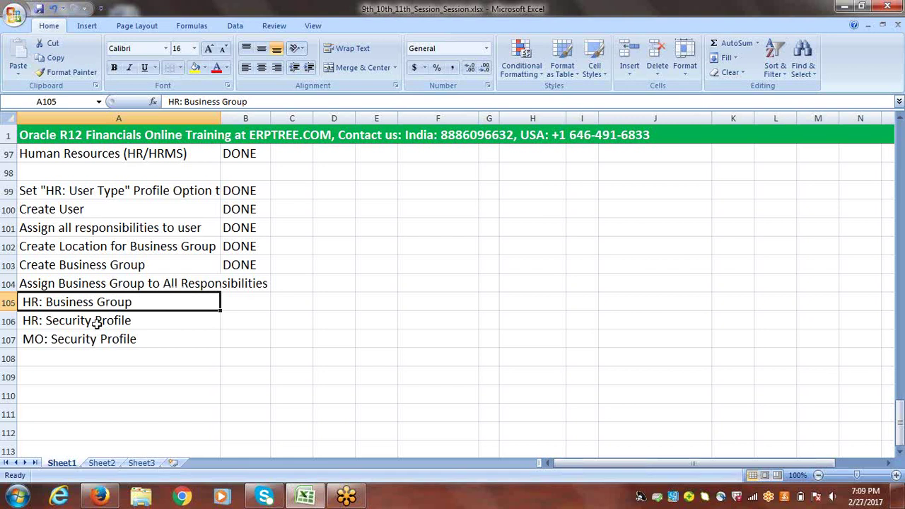
click(97, 320)
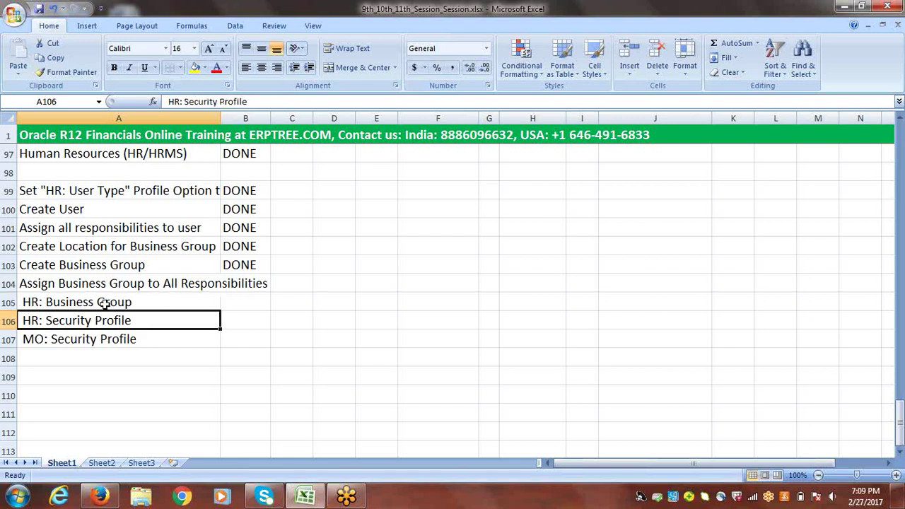
click(105, 340)
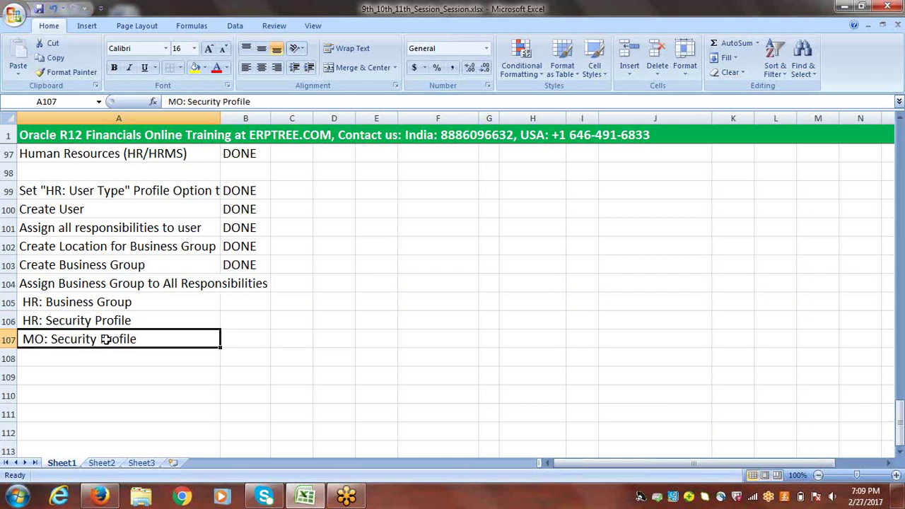
click(107, 303)
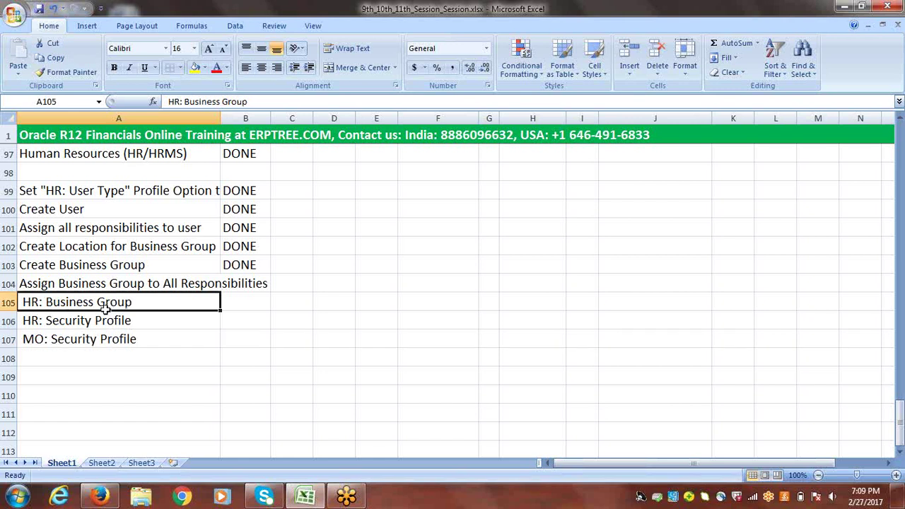
click(102, 324)
click(106, 344)
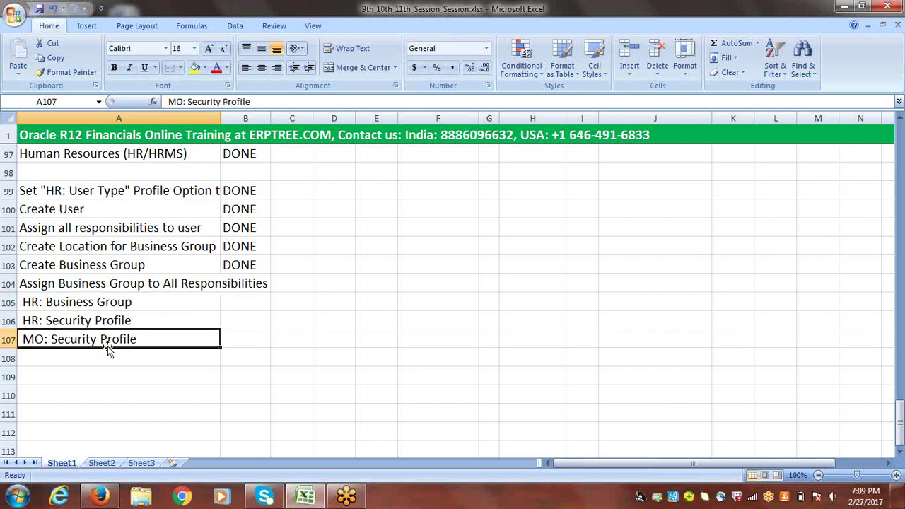
click(122, 321)
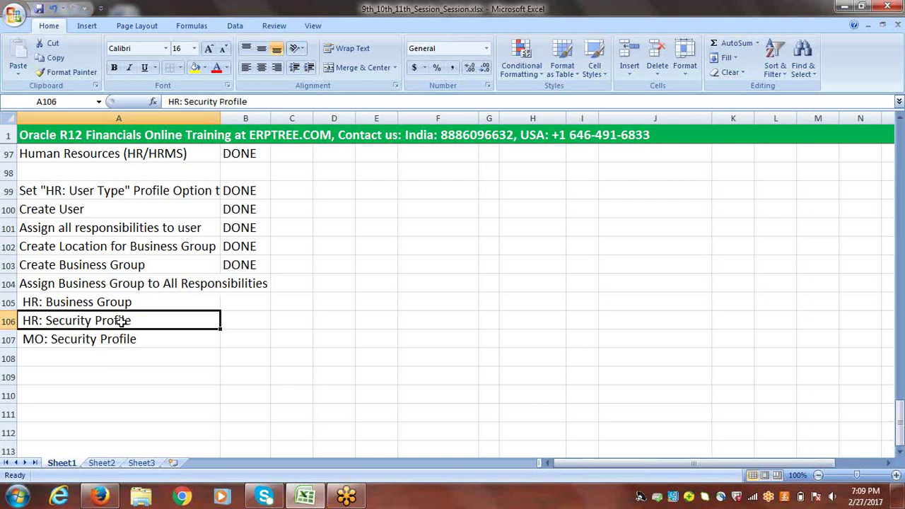
click(254, 321)
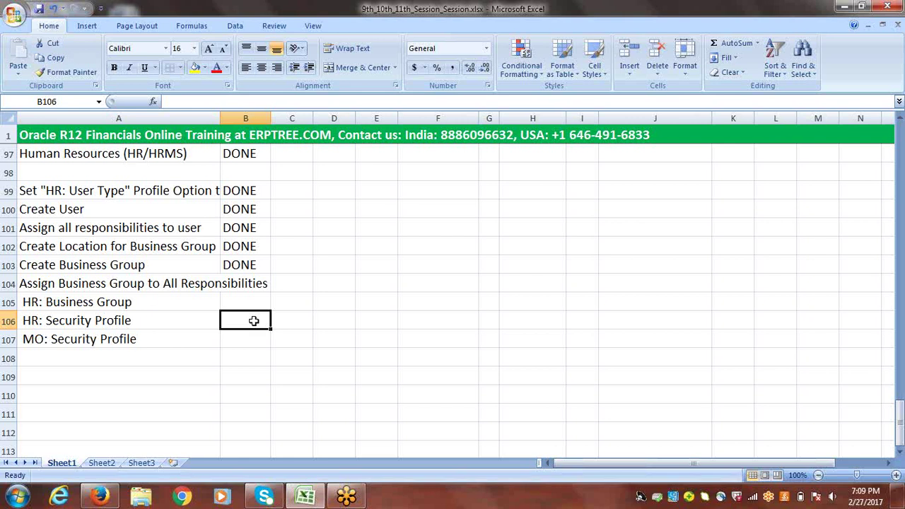
click(104, 322)
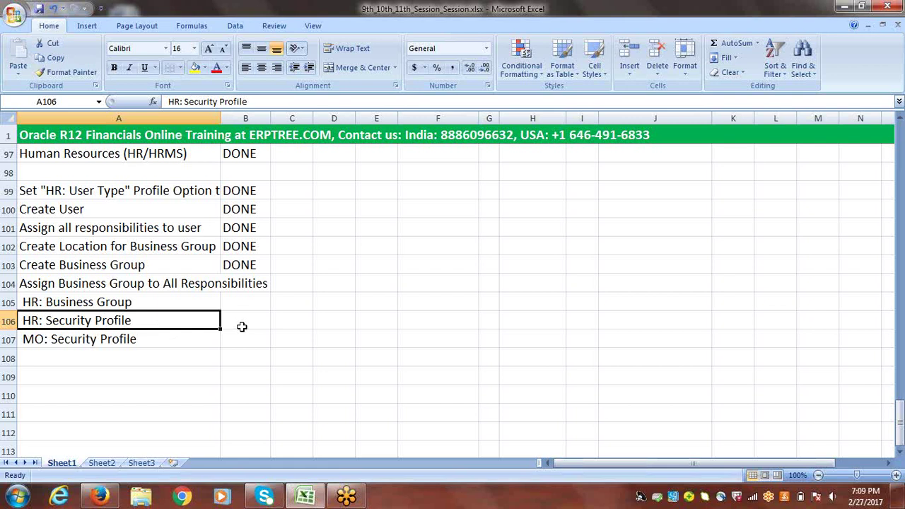
click(241, 325)
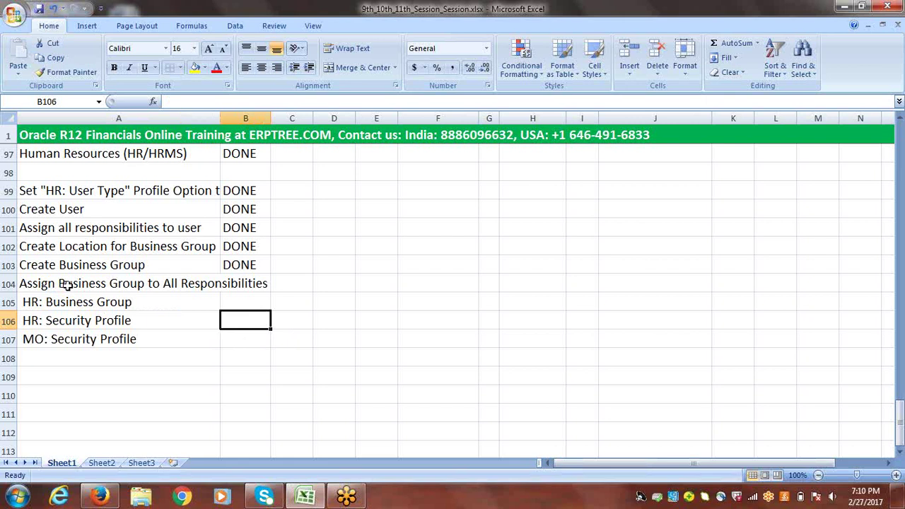
drag(63, 299, 74, 337)
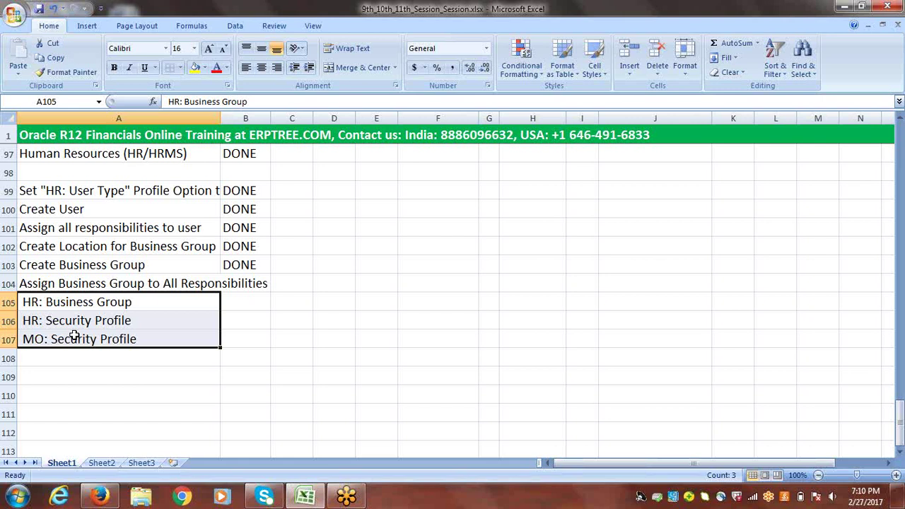
drag(76, 322, 77, 340)
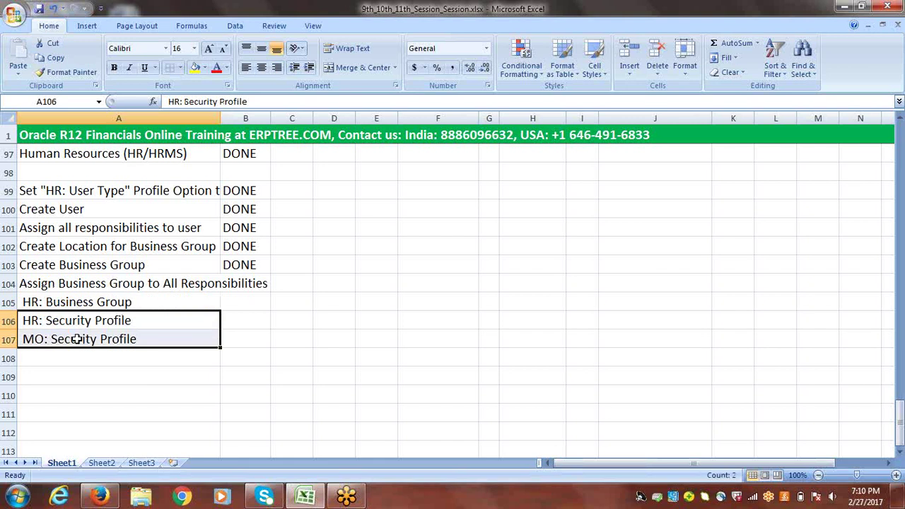
drag(79, 299, 89, 335)
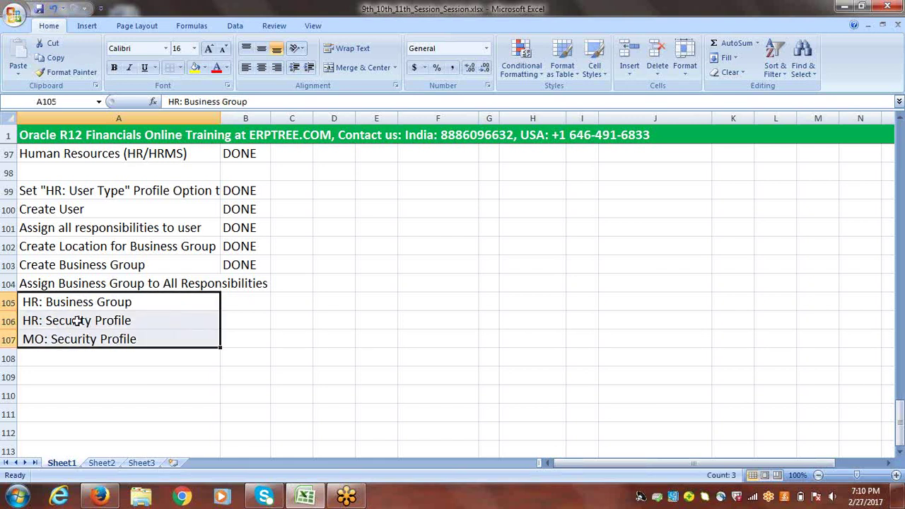
click(66, 303)
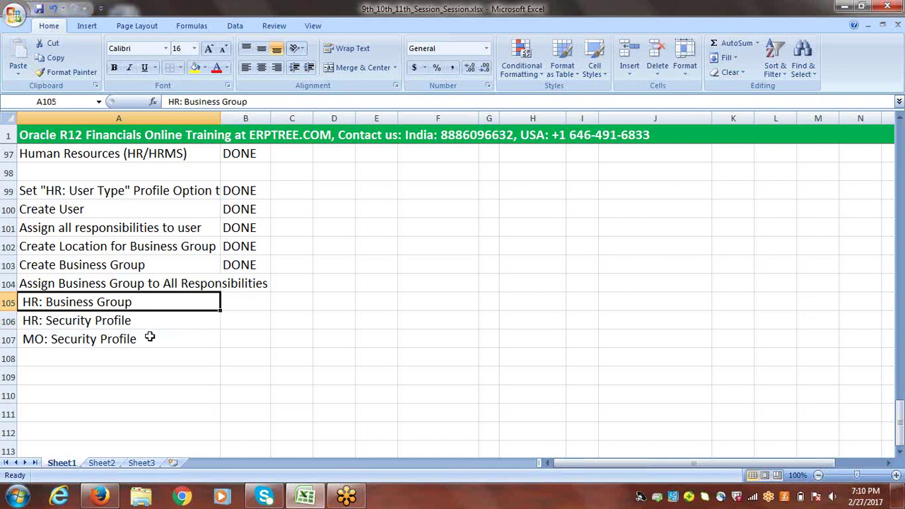
click(68, 284)
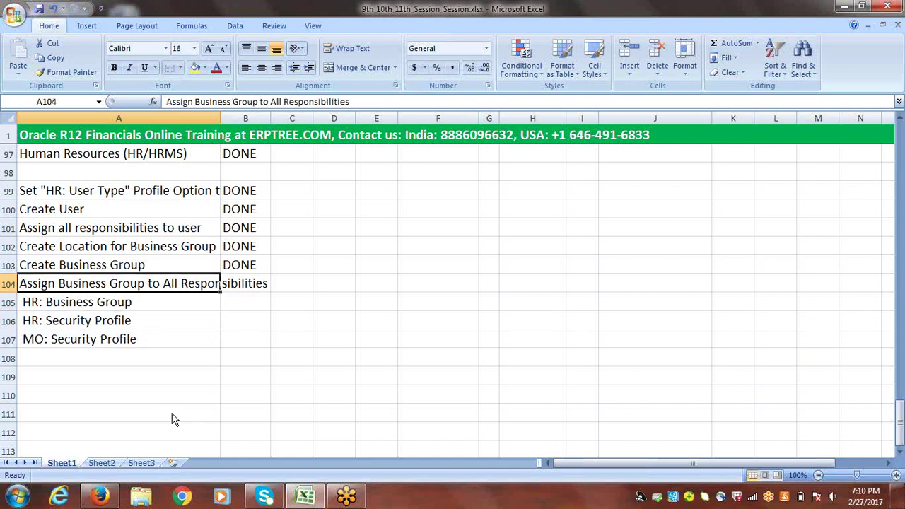
click(99, 496)
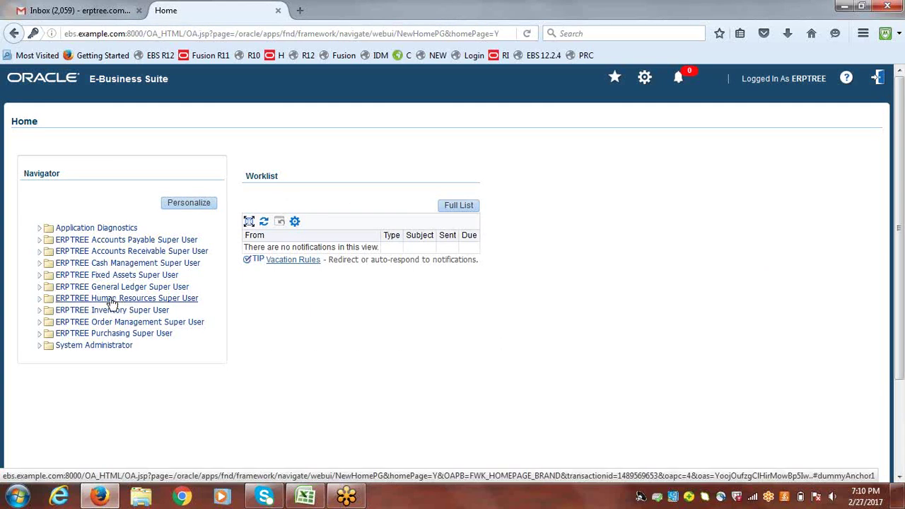
click(306, 496)
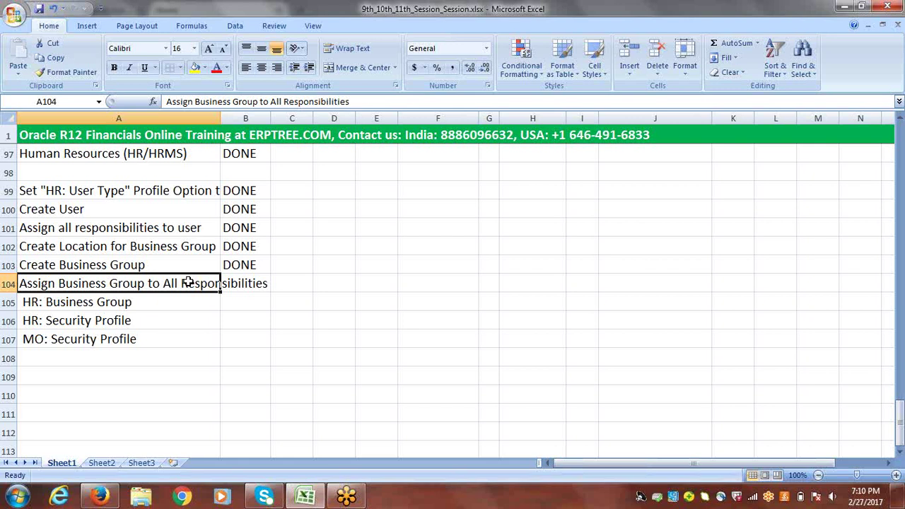
- Select the HR: Business Group item, then switch to the Oracle E-Business Suite home page
click(129, 302)
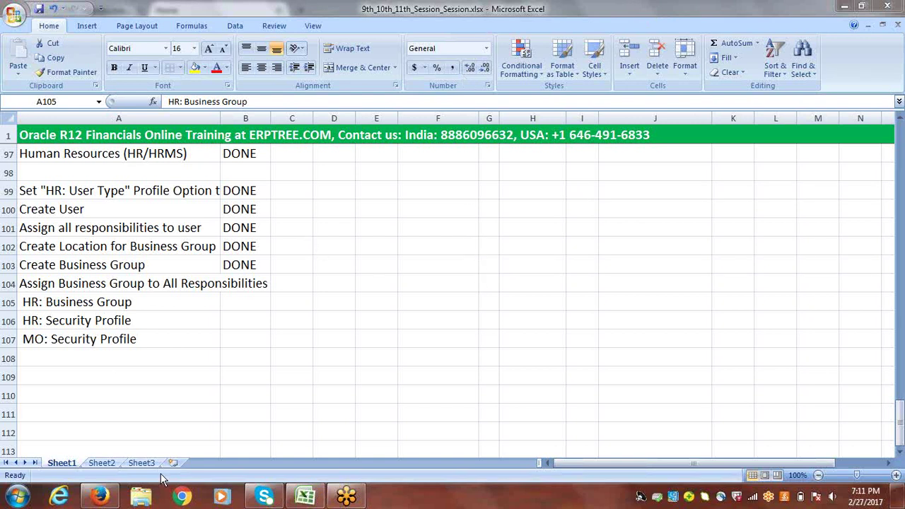
click(99, 497)
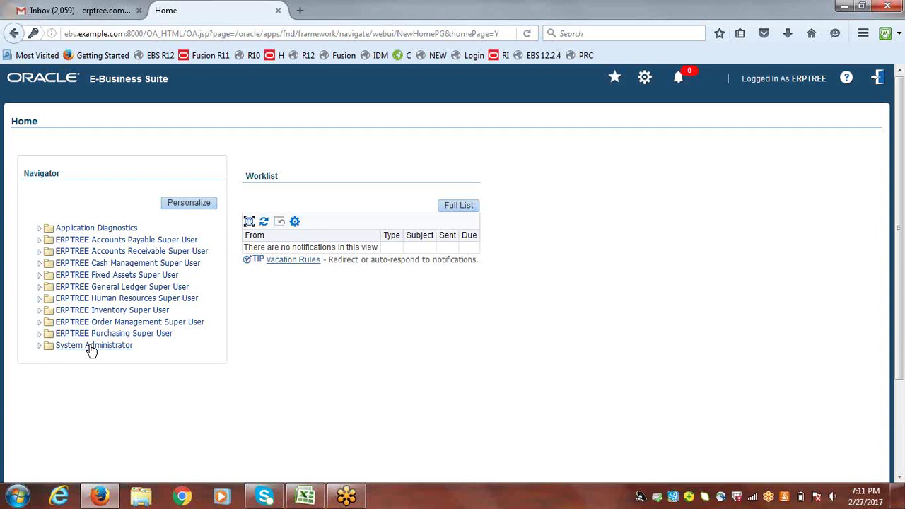
- Launch Define Profile Options under System Administrator, then close the Profiles form to reach the Navigator
click(90, 347)
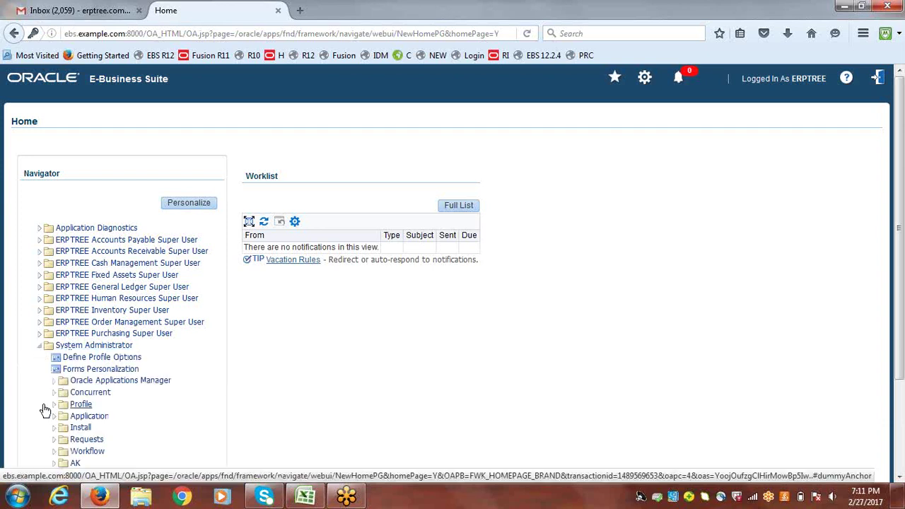
click(87, 360)
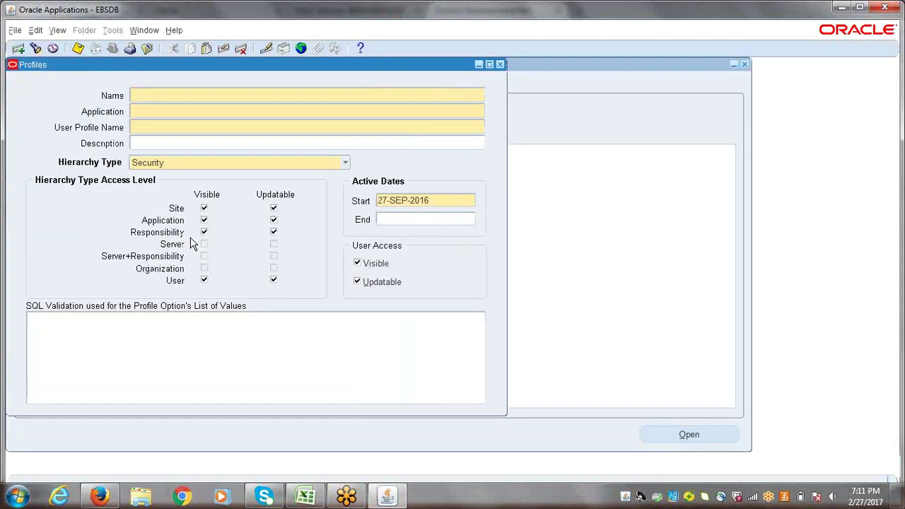
click(500, 64)
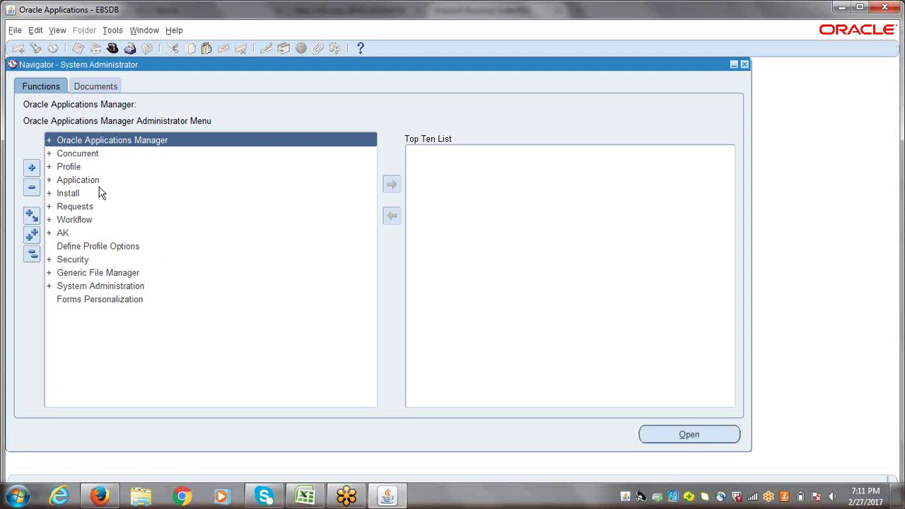
- Open the system-level Profile values form from the Navigator's Profile entry
click(68, 168)
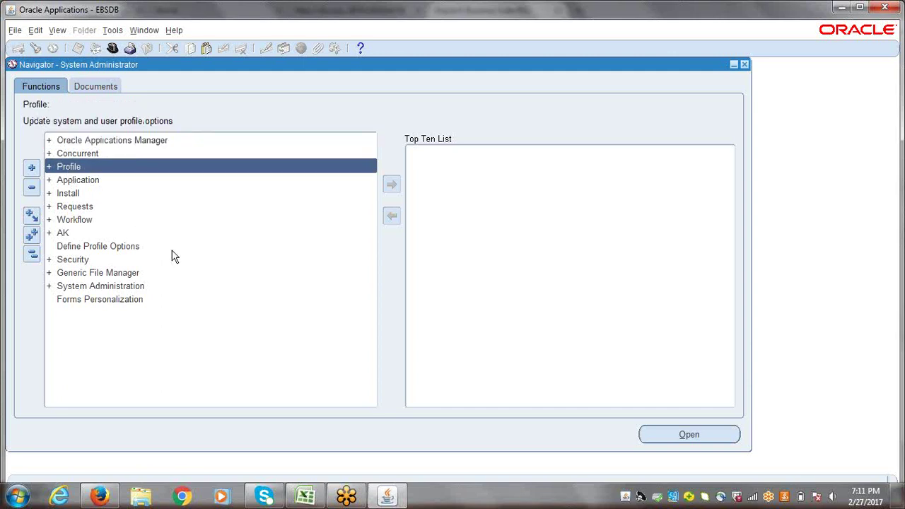
key(Return)
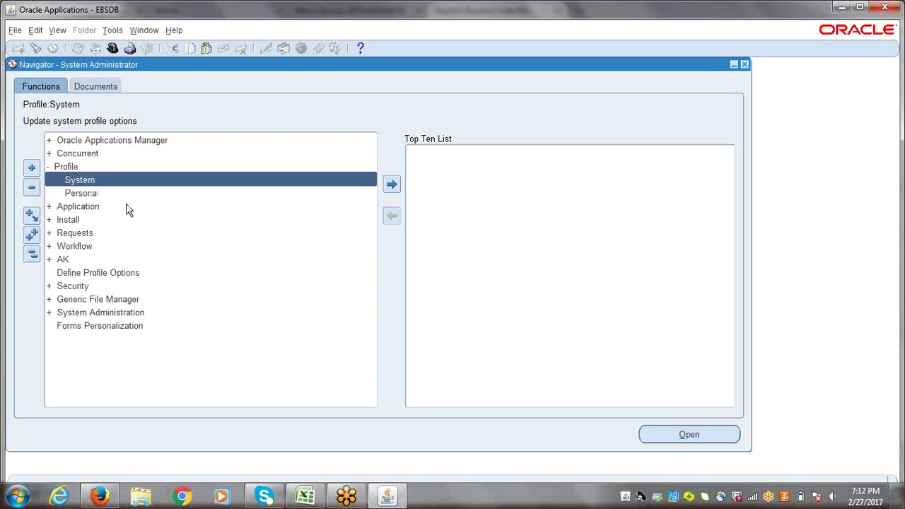
key(Return)
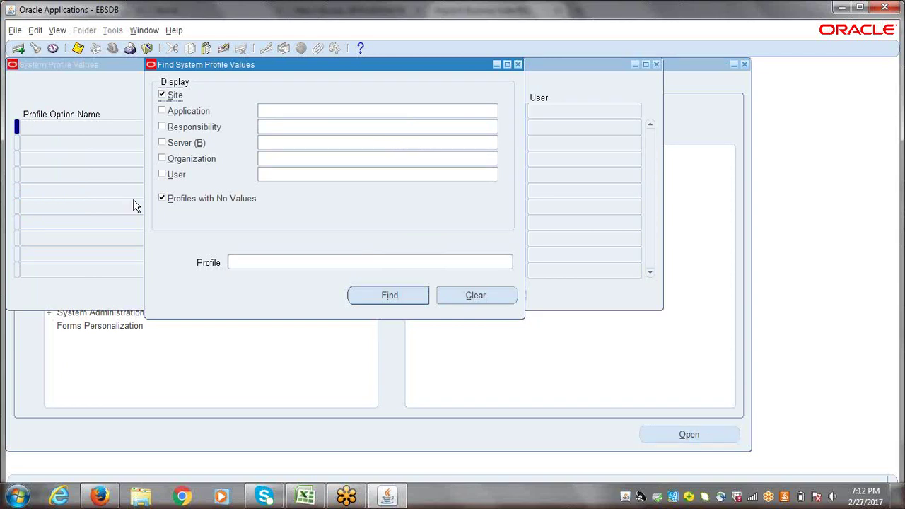
- Filter the profile search to responsibility ERPTREE Accounts Payable Super User, then switch to Excel
click(312, 126)
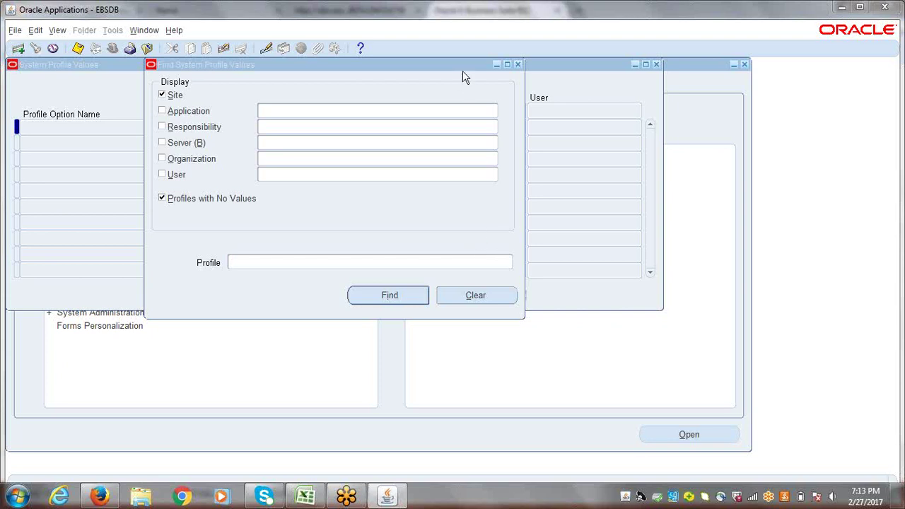
click(308, 128)
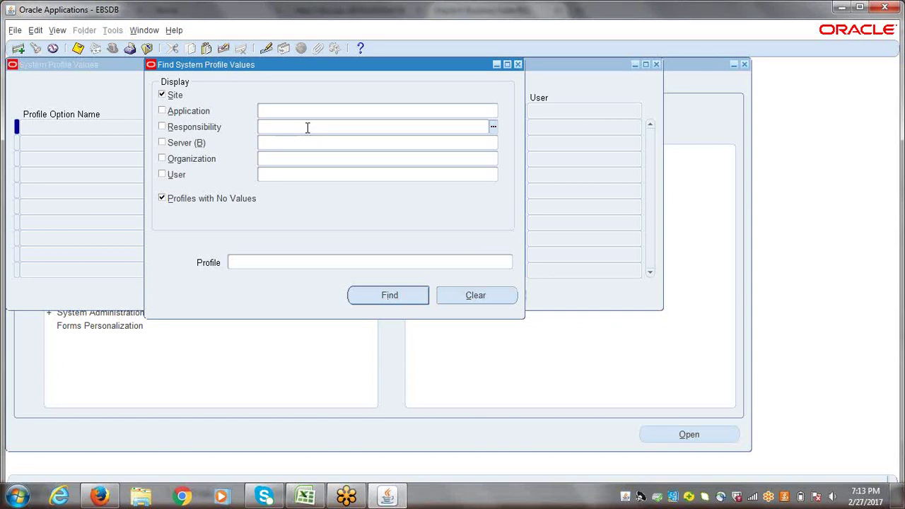
text(ERPTREE)
key(Tab)
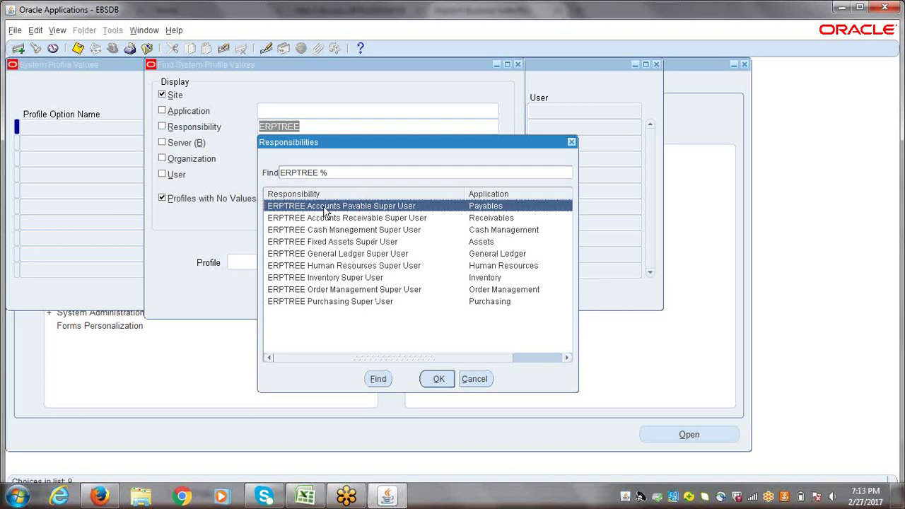
click(438, 381)
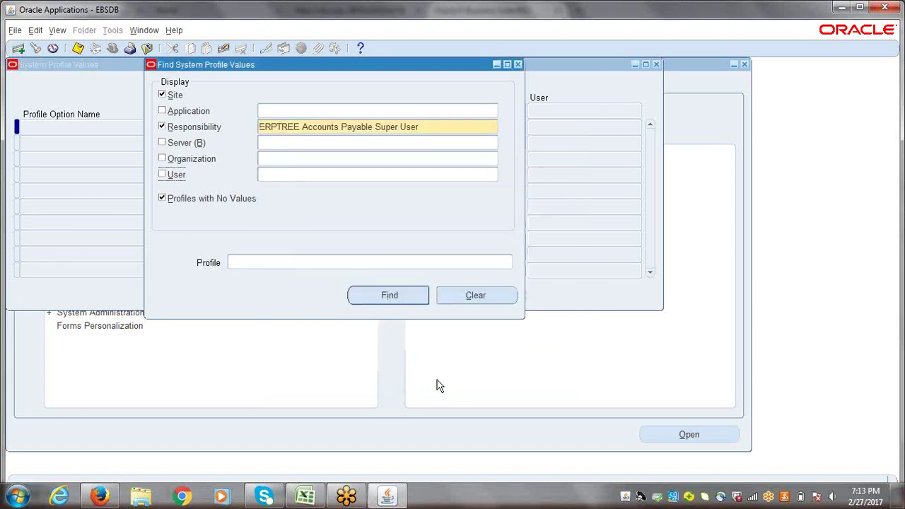
click(247, 261)
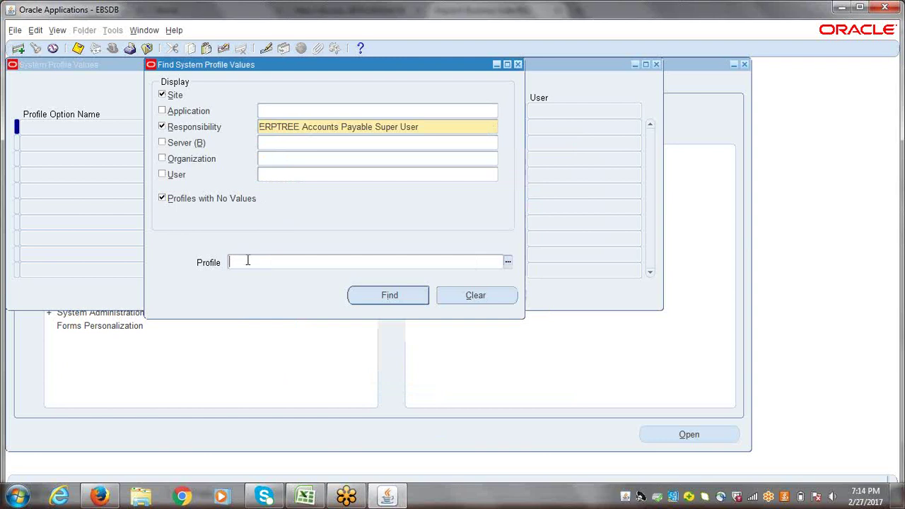
click(308, 497)
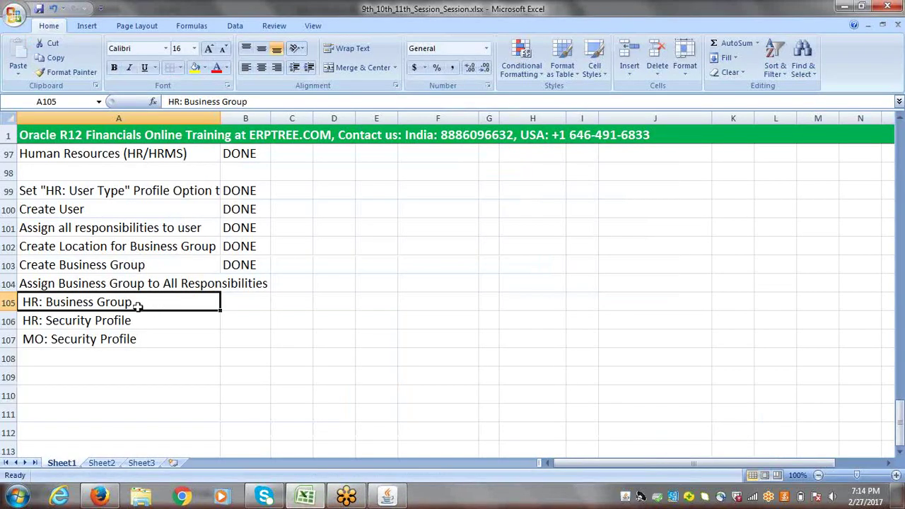
- Select the three profile rows, highlight HR: Security Profile in A106, and return to Oracle
drag(136, 303, 132, 334)
click(118, 323)
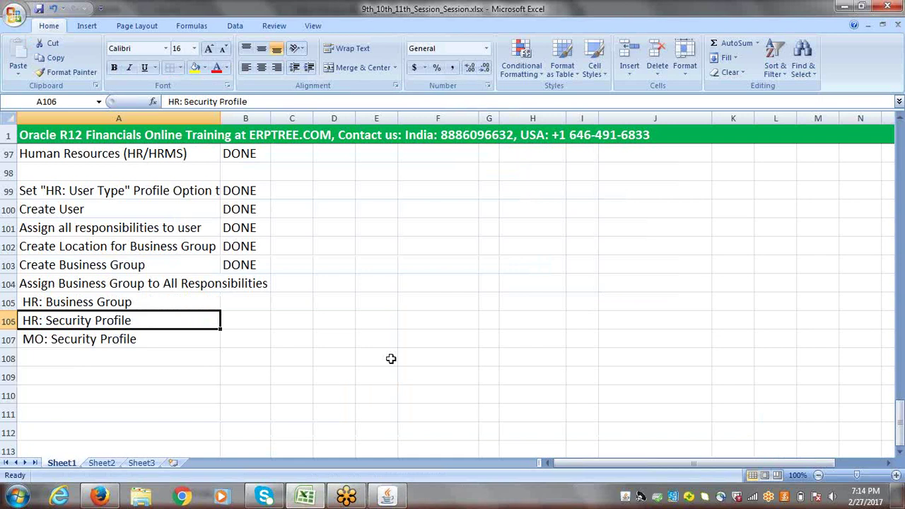
key(alt+Tab)
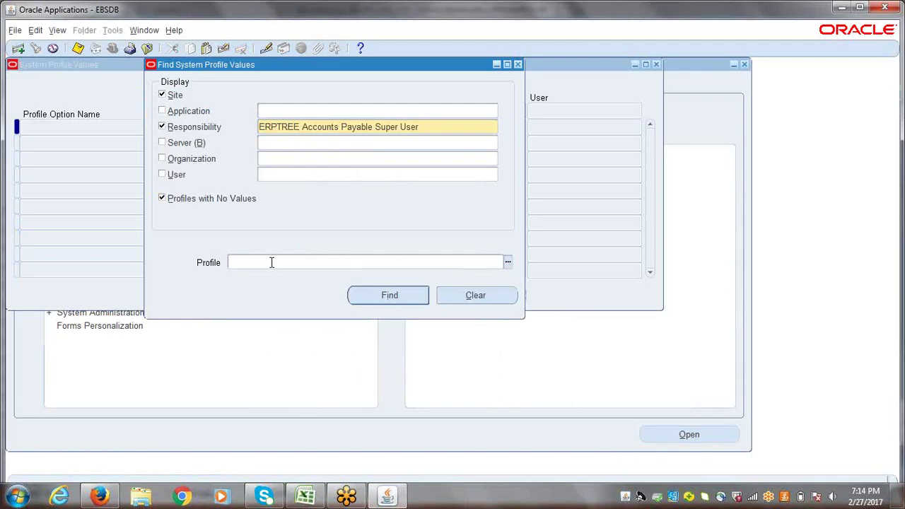
- Find the HR: Security Profile values, showing Vision Corporation at Site level
text(HR:)
text(Security Profile)
click(390, 300)
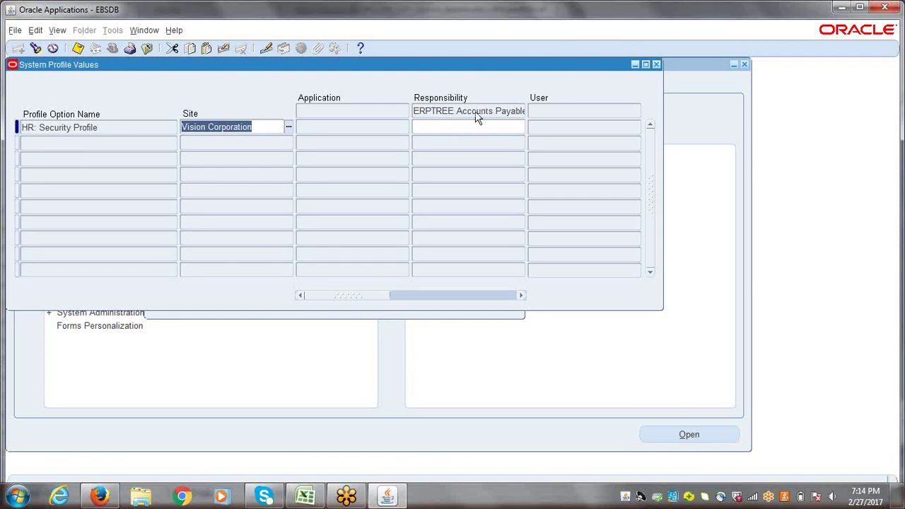
- Enter ERPTREE India Business Group as the responsibility-level HR: Security Profile value and save
click(465, 126)
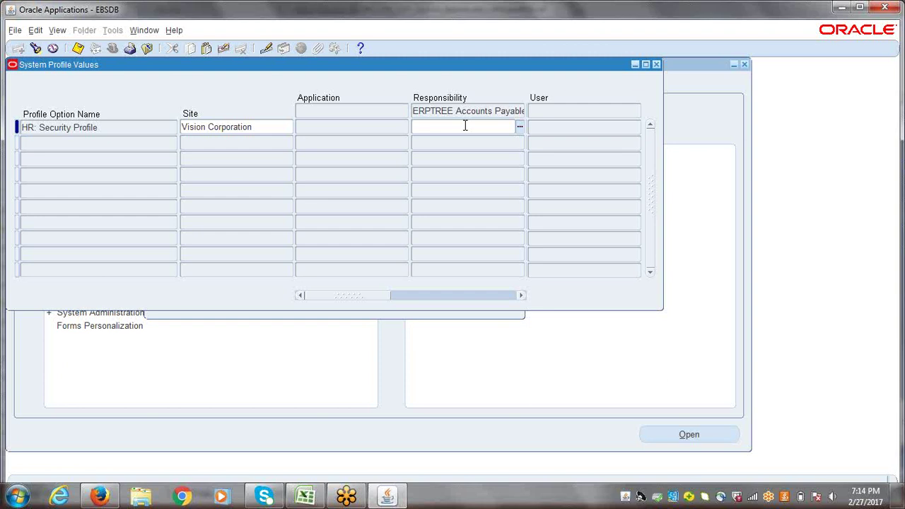
text(erptree)
key(Tab)
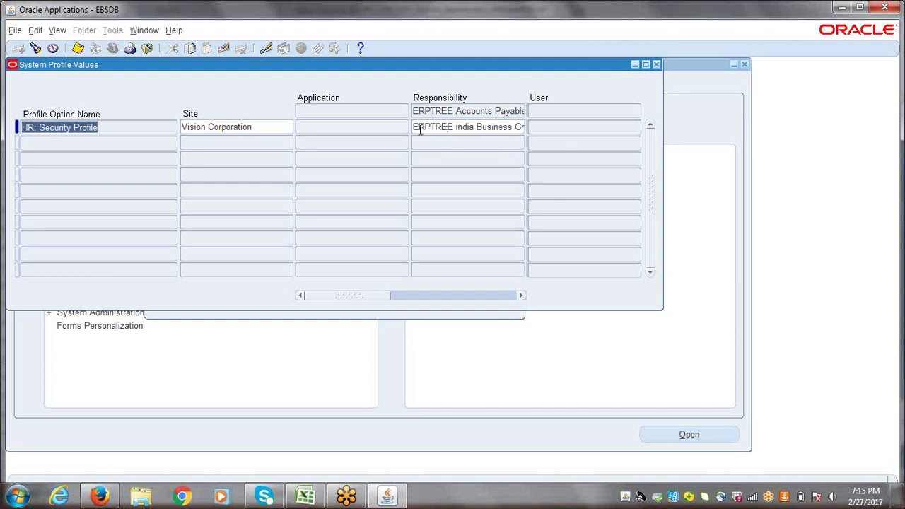
click(474, 131)
drag(457, 128, 539, 130)
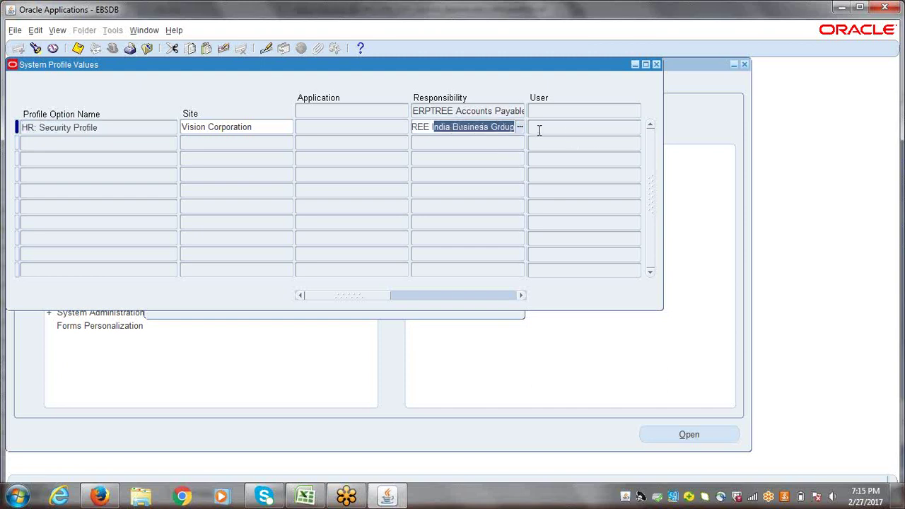
key(ctrl+s)
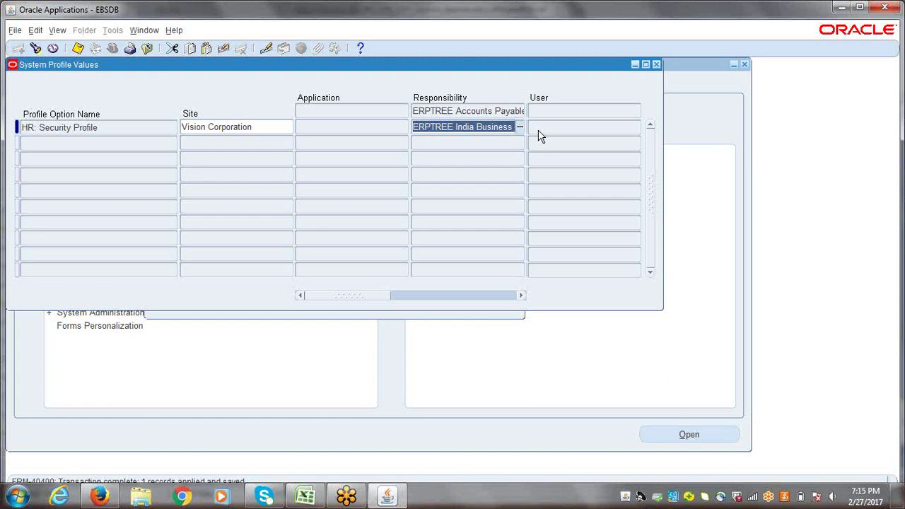
key(ctrl+f)
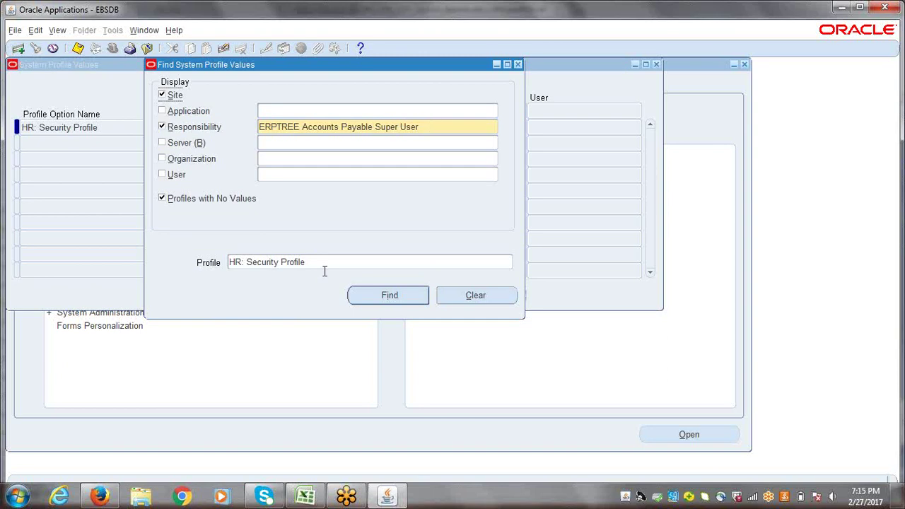
- Look up HR: Security Profile values for ERPTREE Accounts Receivable Super User
click(431, 127)
text(erp)
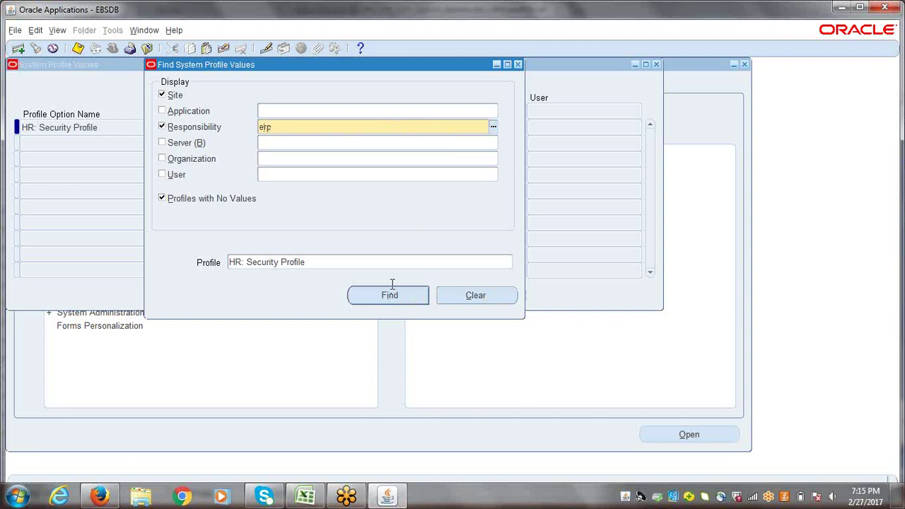
text(tree)
key(Tab)
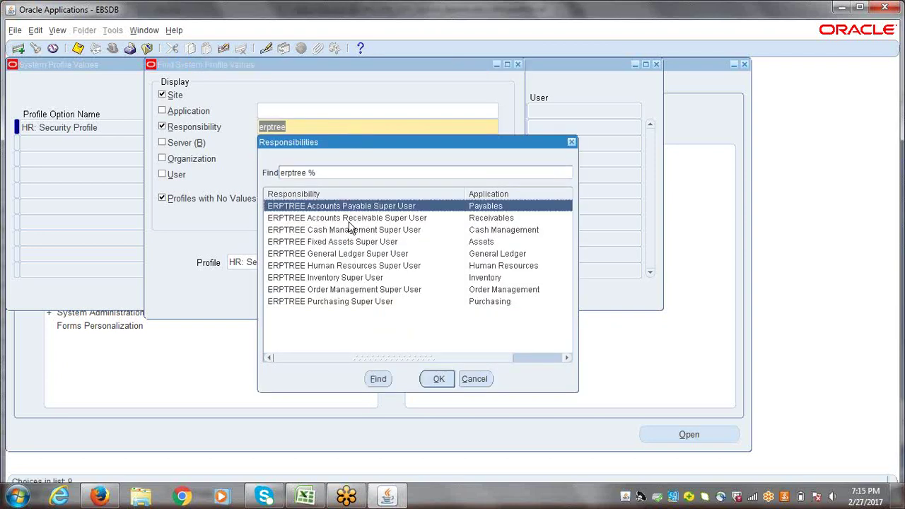
click(352, 219)
click(439, 381)
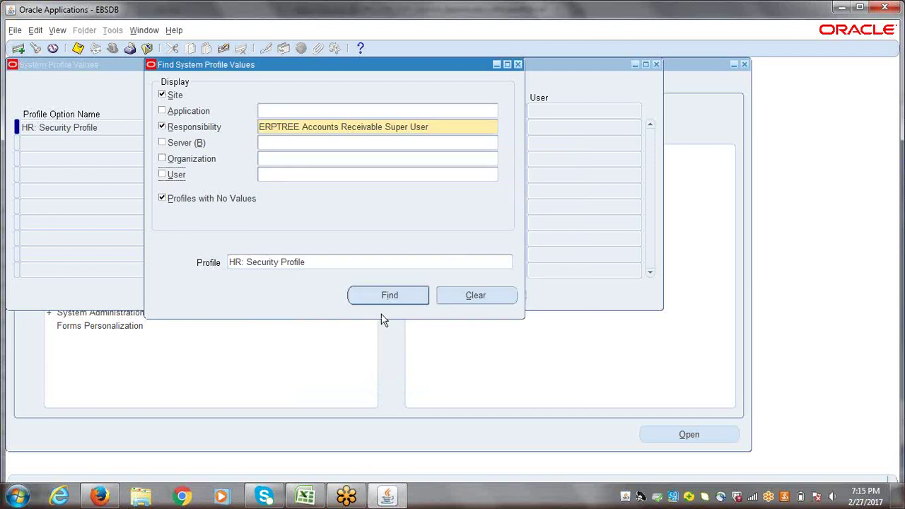
click(388, 296)
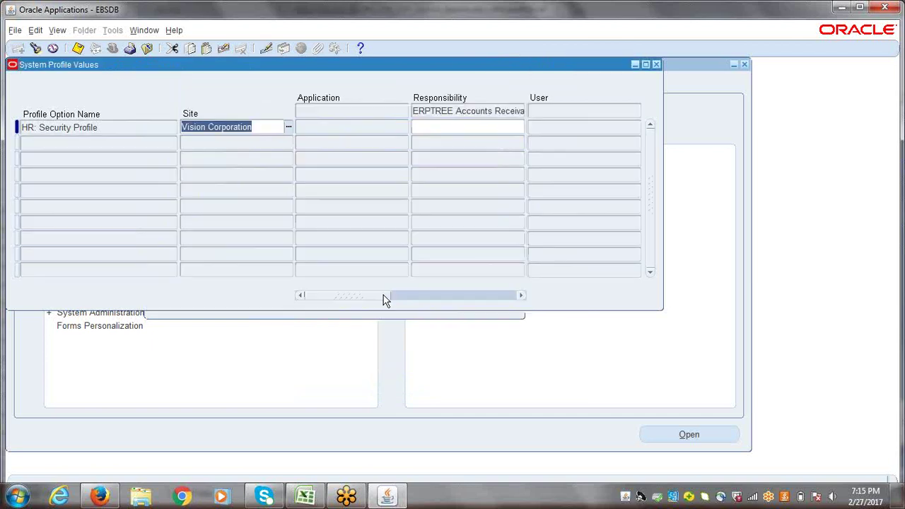
- Set its responsibility-level value to ERPTREE India Business Group and save
click(447, 126)
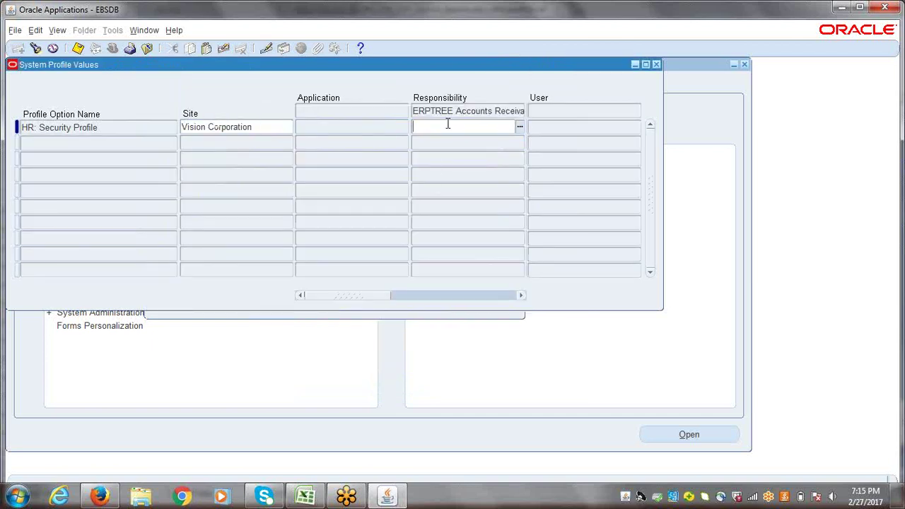
text(erptre)
key(Tab)
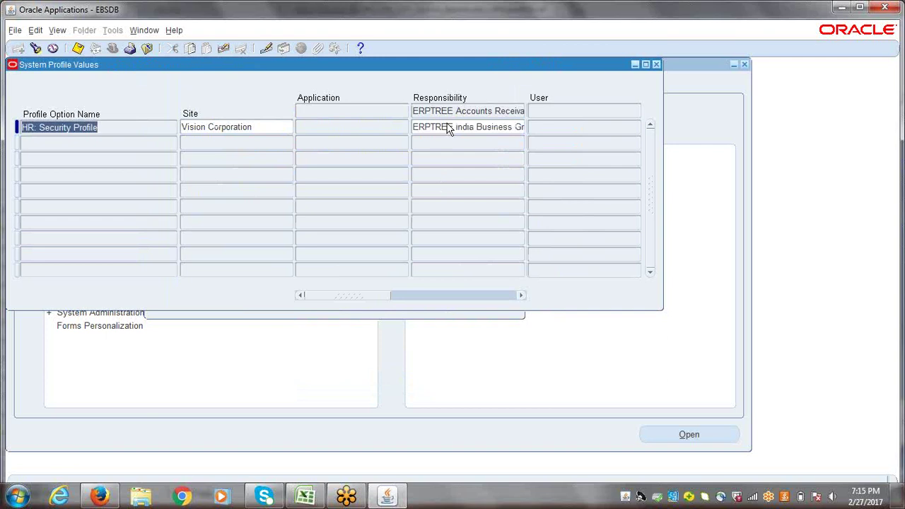
key(ctrl+s)
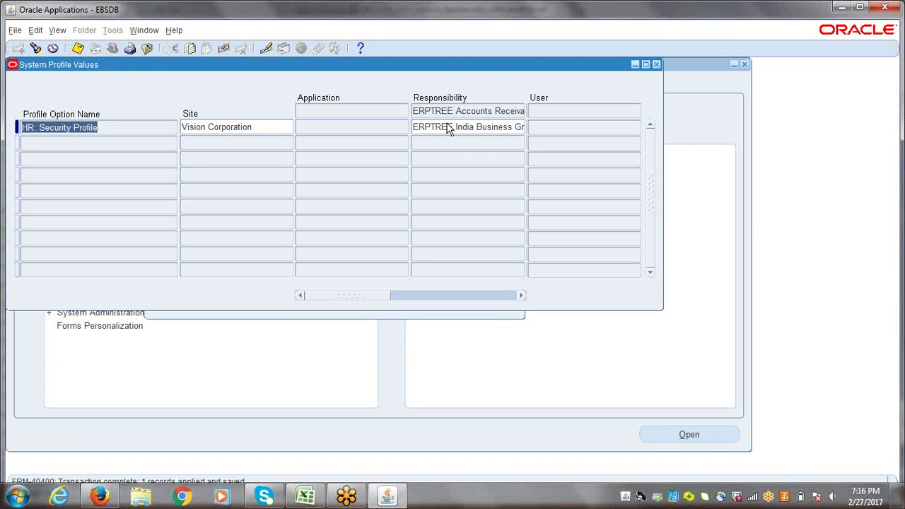
key(F11)
- Set HR: Security Profile for ERPTREE Cash Management Super User to ERPTREE India Business Group and save
triple_click(436, 126)
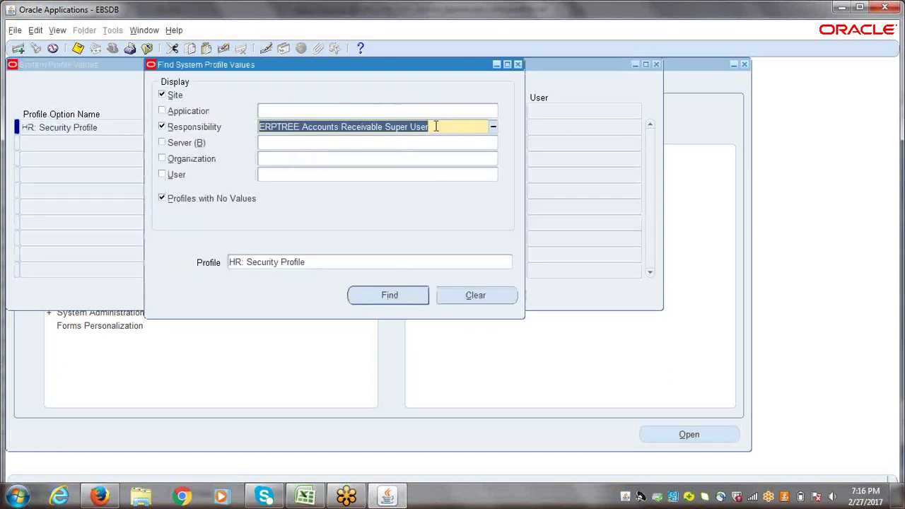
text(erptree)
key(Tab)
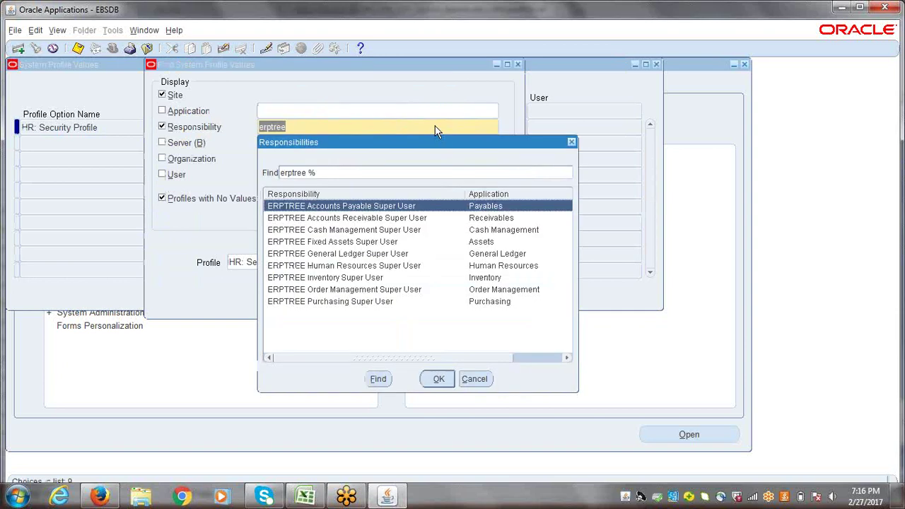
click(359, 230)
click(439, 379)
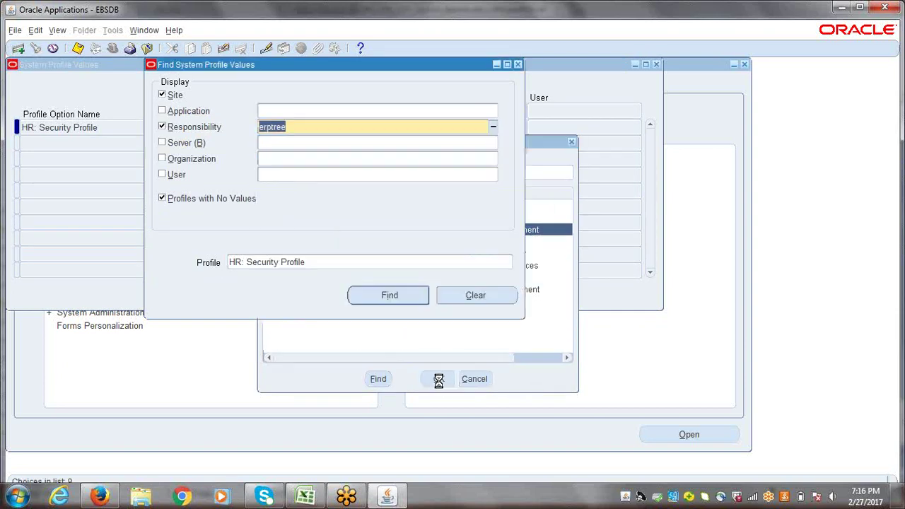
click(390, 299)
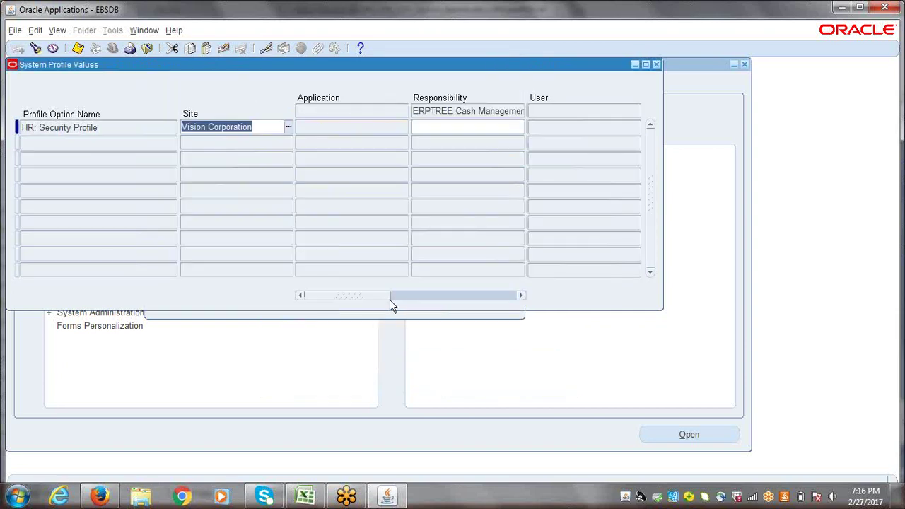
click(452, 127)
text(erptr)
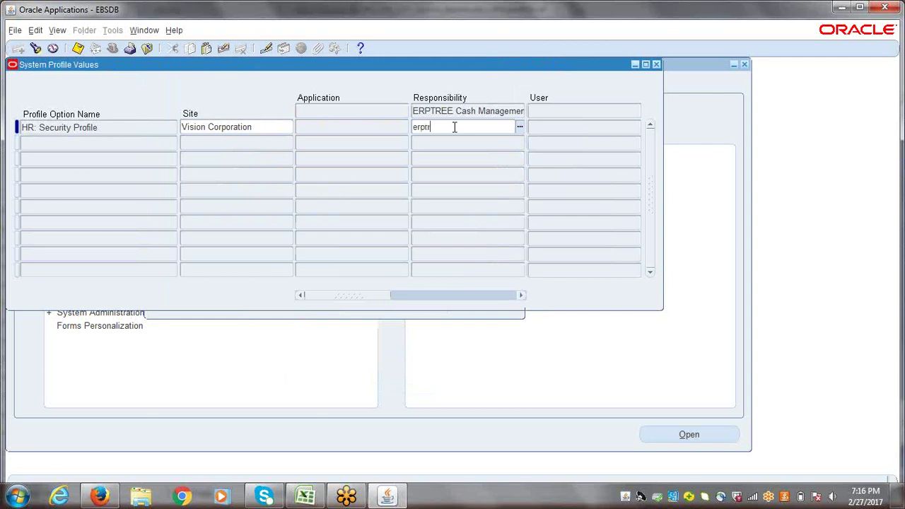
text(ee)
key(Tab)
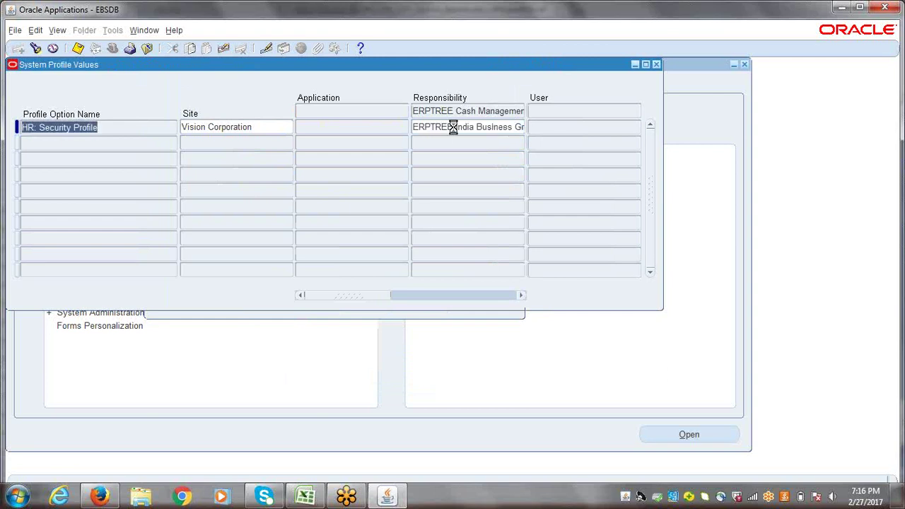
key(ctrl+s)
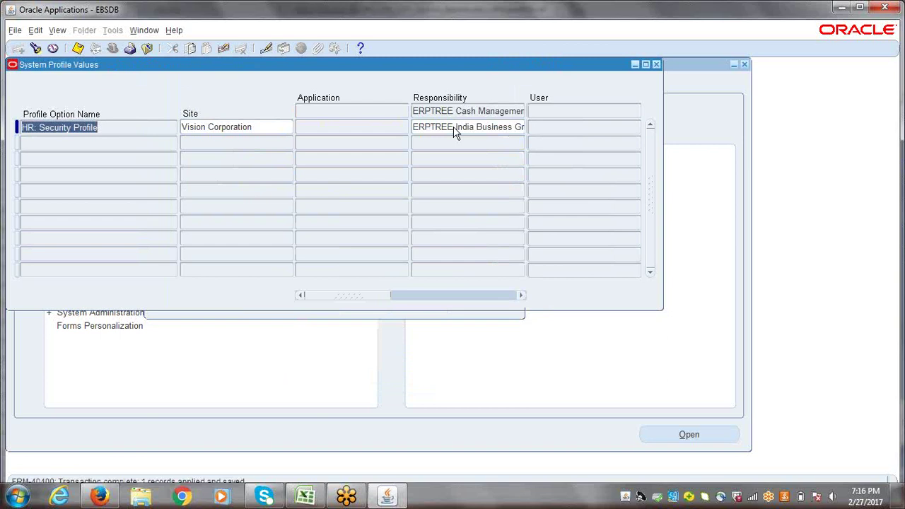
- Set and save ERPTREE India Business Group as the security profile for ERPTREE Fixed Assets Super User
key(ctrl+f)
click(440, 128)
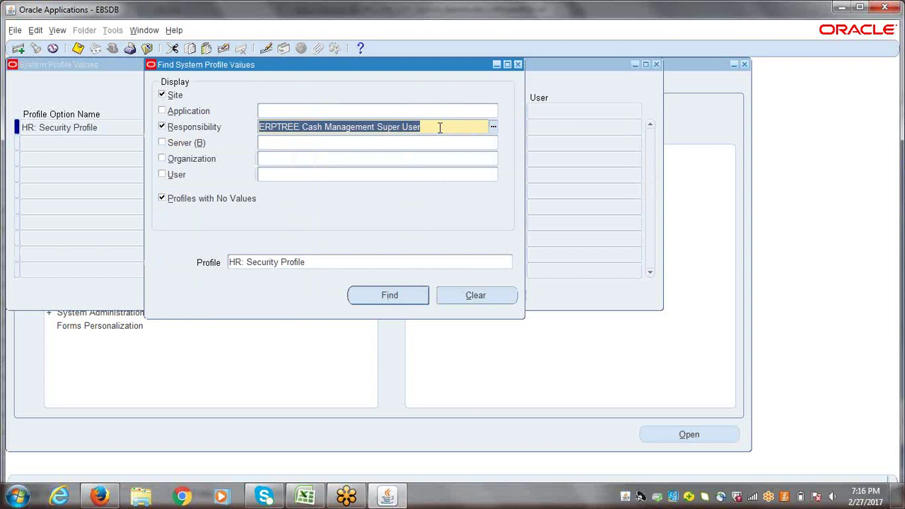
text(erptree)
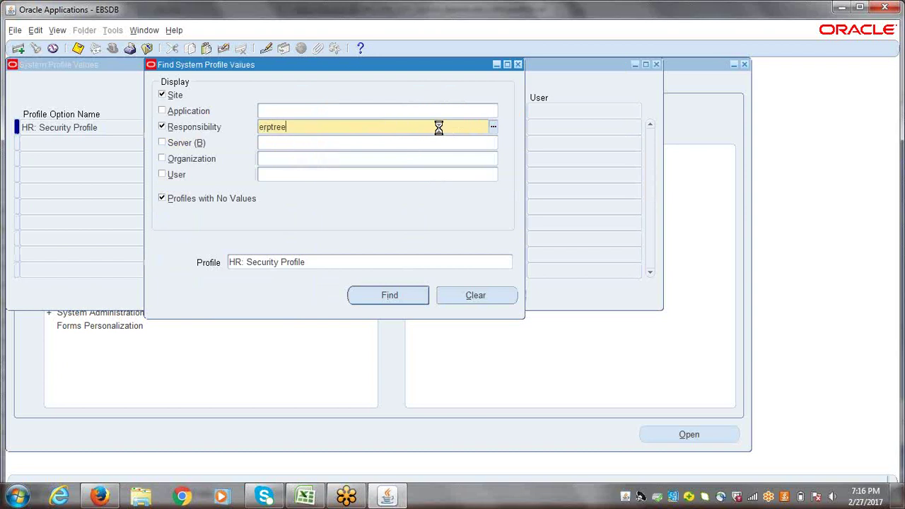
key(Tab)
click(358, 241)
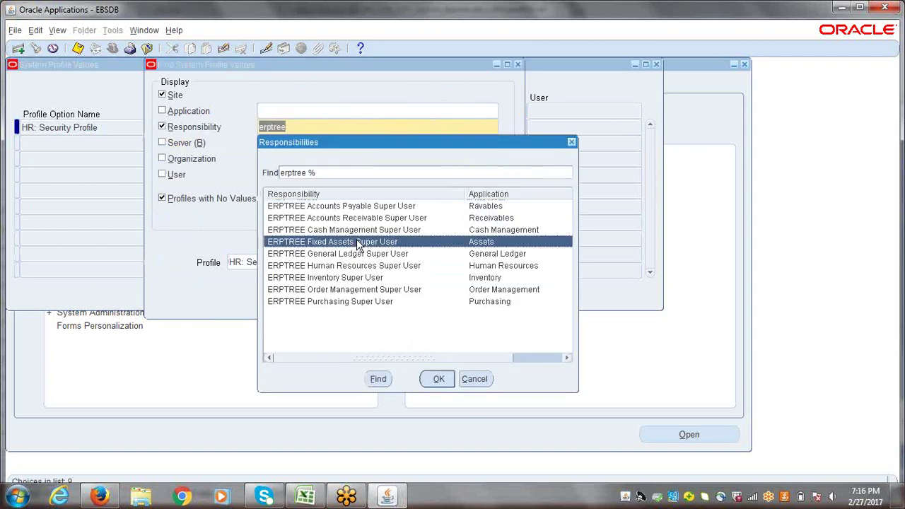
key(Return)
click(388, 296)
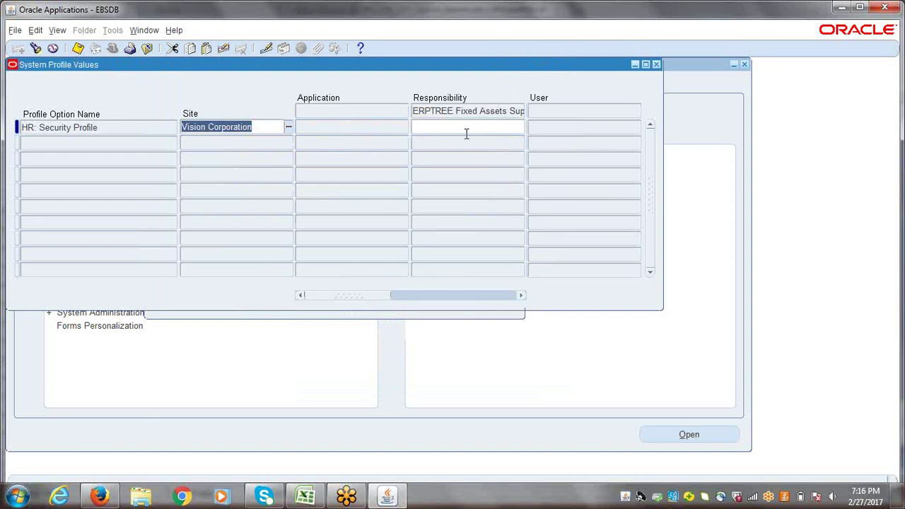
click(459, 129)
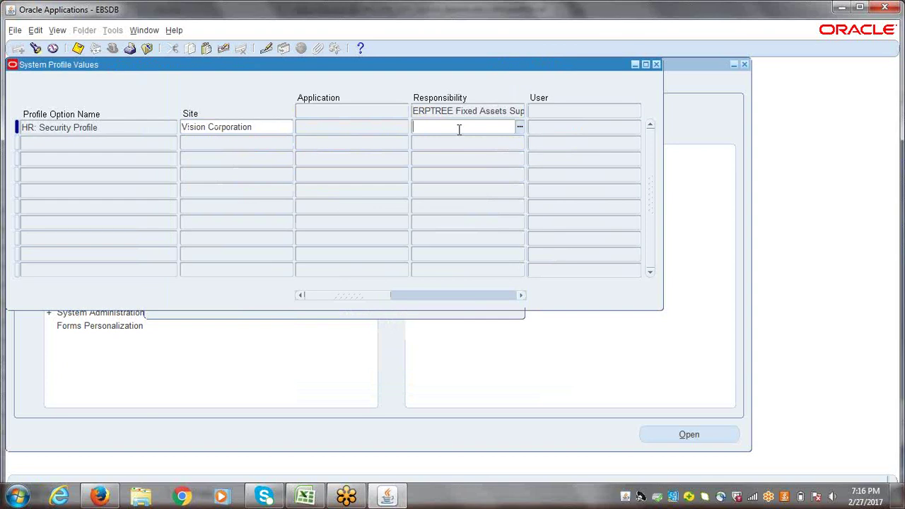
text(erptre)
key(Tab)
key(ctrl+s)
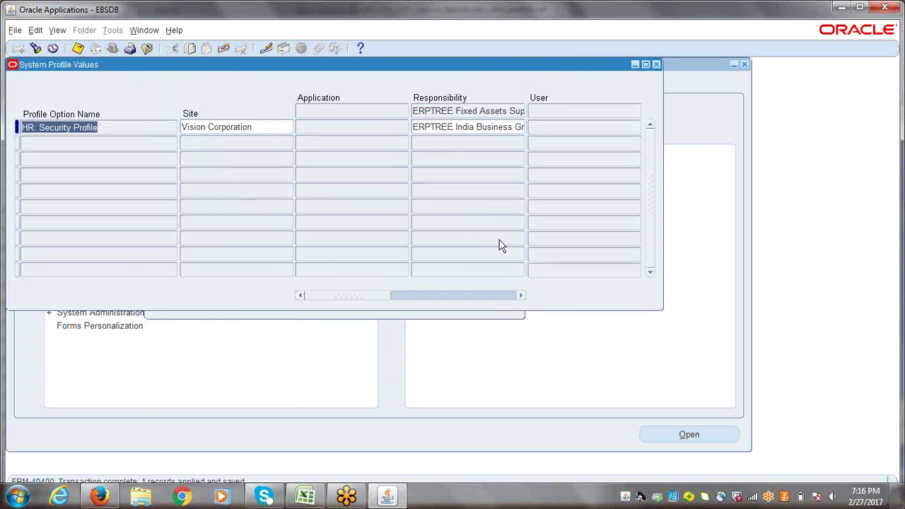
key(ctrl+f)
- Set and save ERPTREE India Business Group as the security profile for the General Ledger super user
click(404, 127)
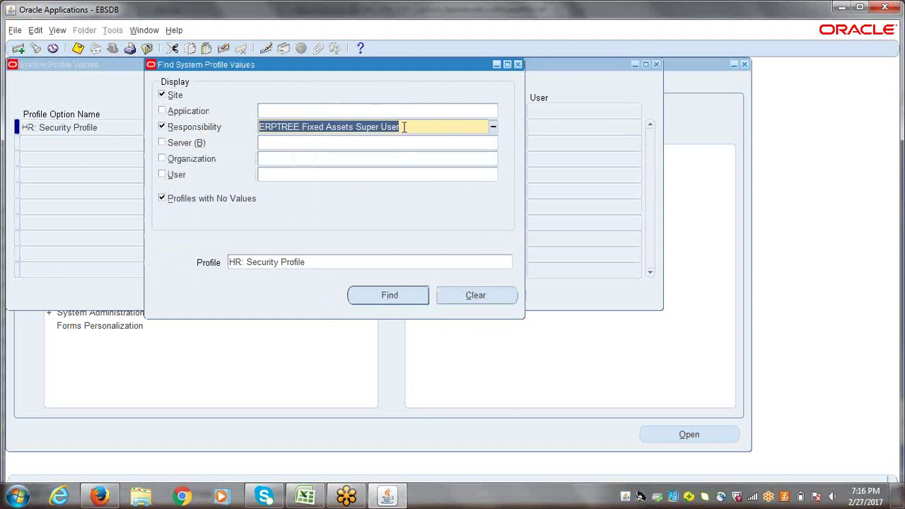
text(erptree)
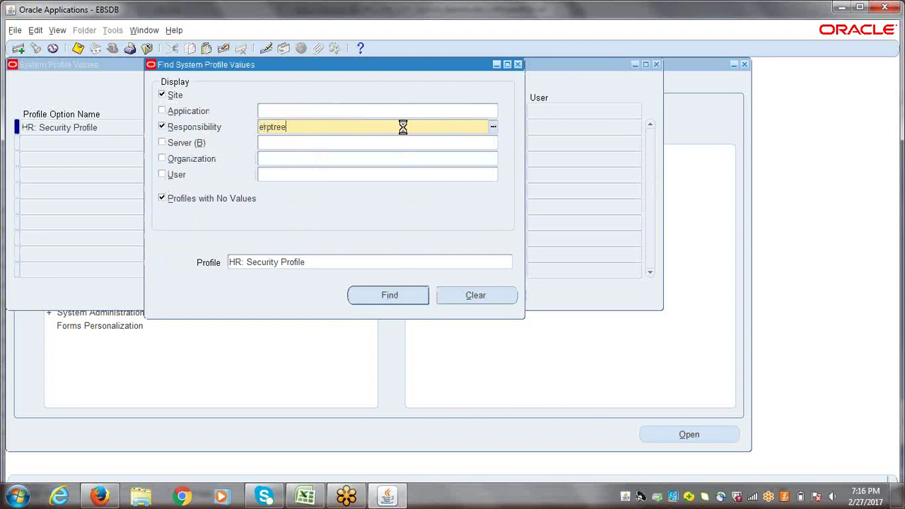
key(Tab)
click(368, 255)
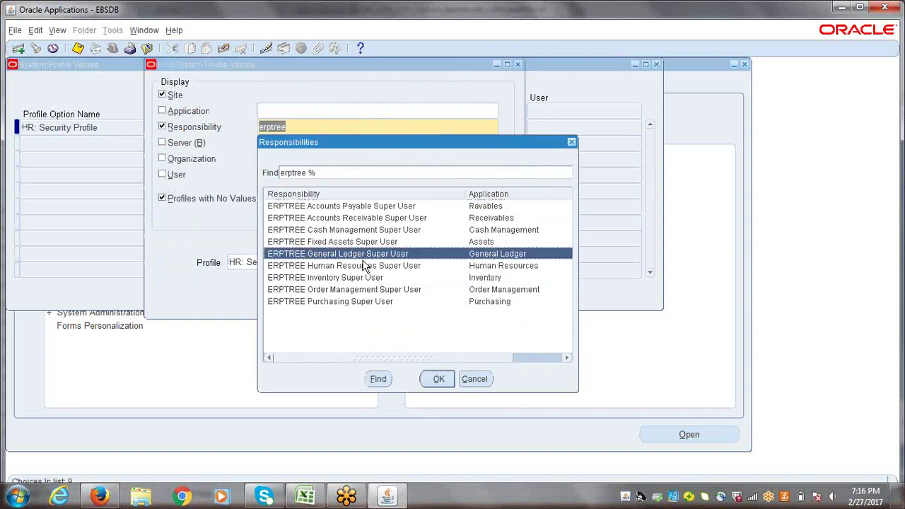
key(Return)
key(Return)
key(Tab)
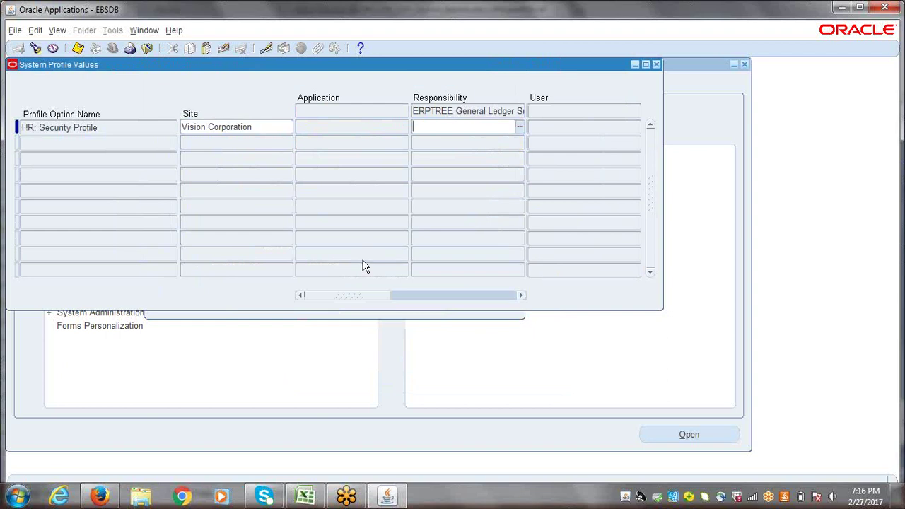
text(erptre)
key(ctrl+s)
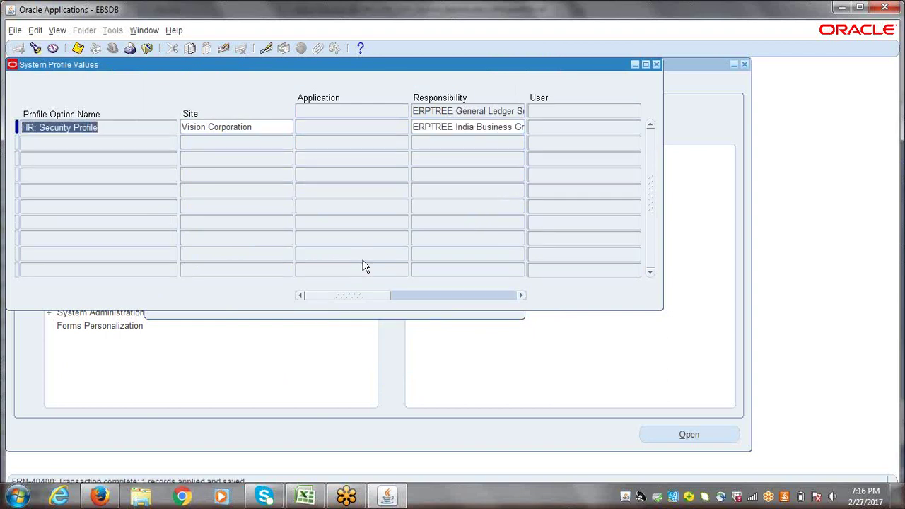
- Set and save ERPTREE India Business Group as the security profile for the Human Resources super user
key(ctrl+f)
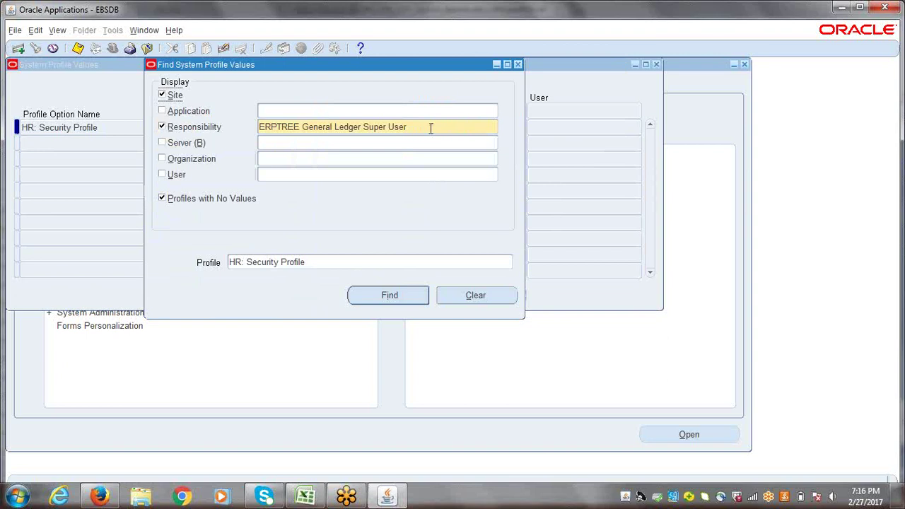
triple_click(431, 128)
text(erptree)
key(Tab)
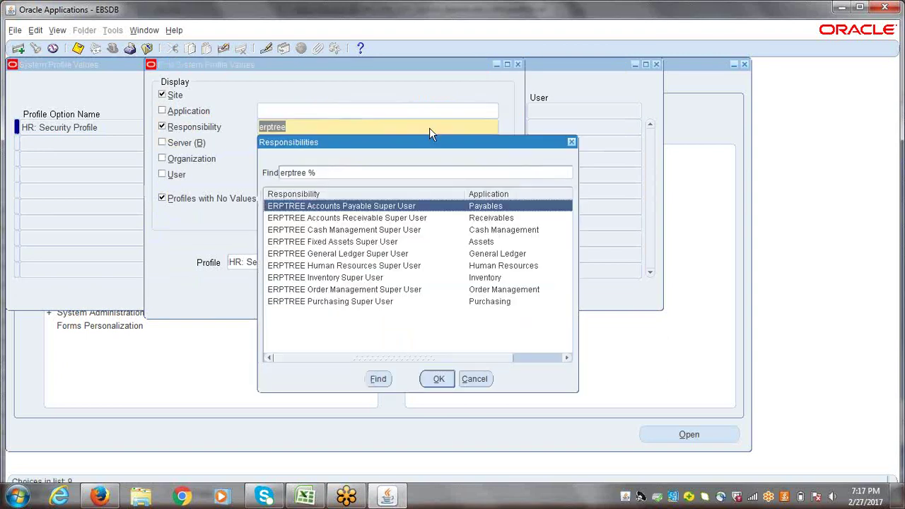
click(360, 269)
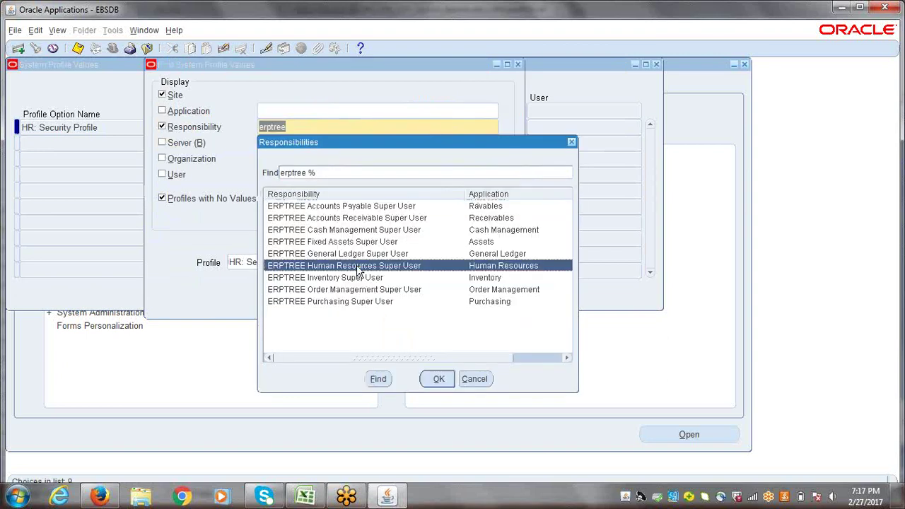
double_click(359, 269)
key(Return)
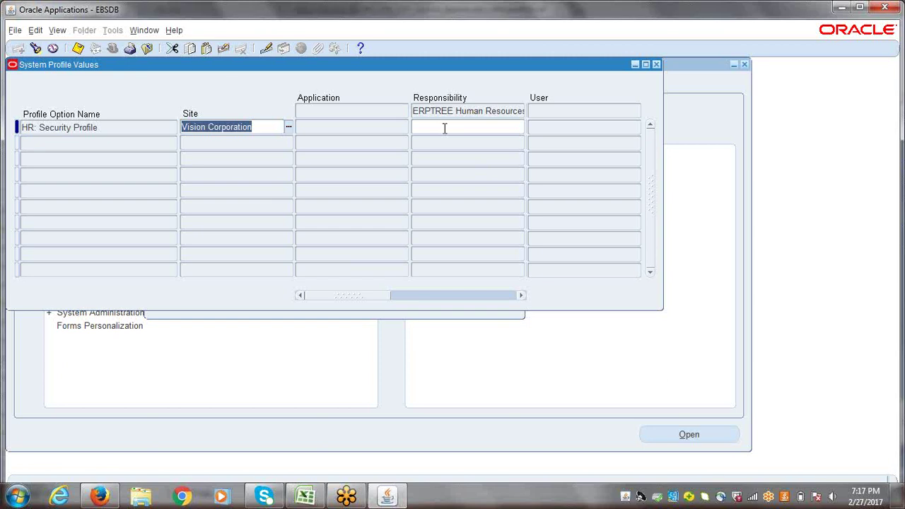
click(445, 128)
text(erp)
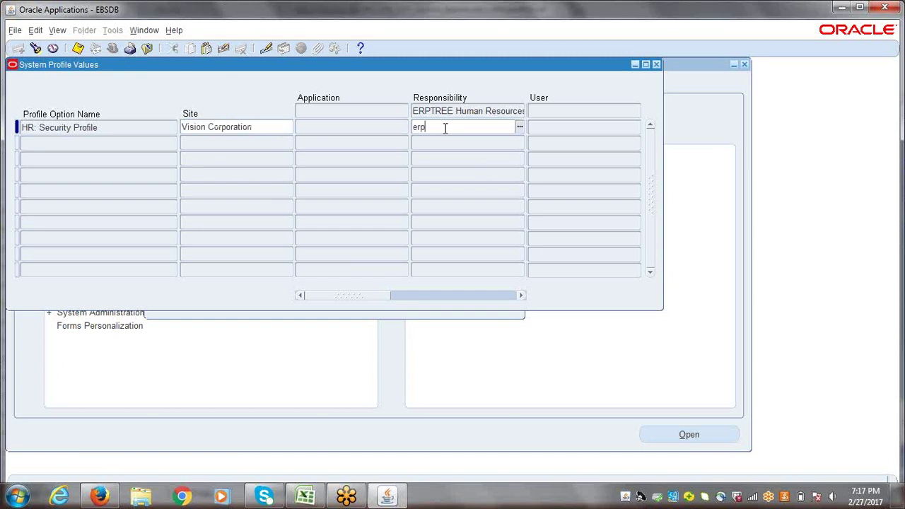
text(tree)
key(Tab)
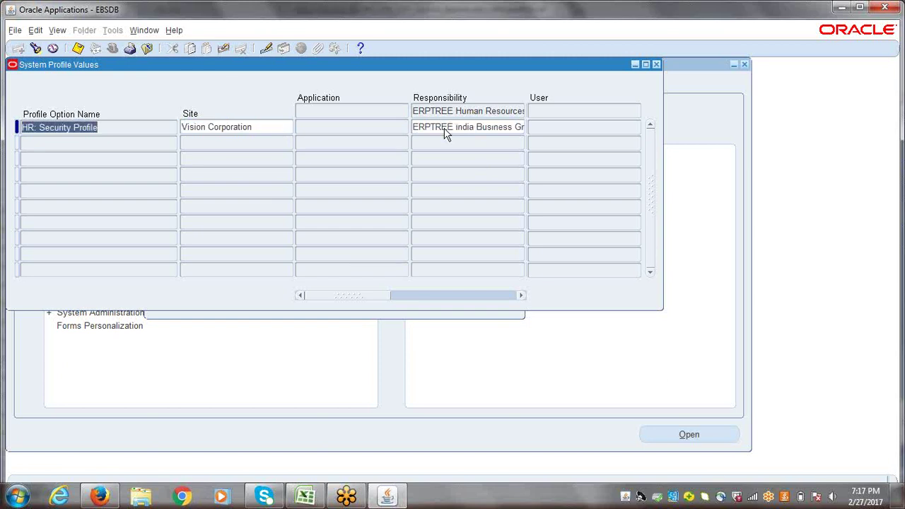
key(ctrl+s)
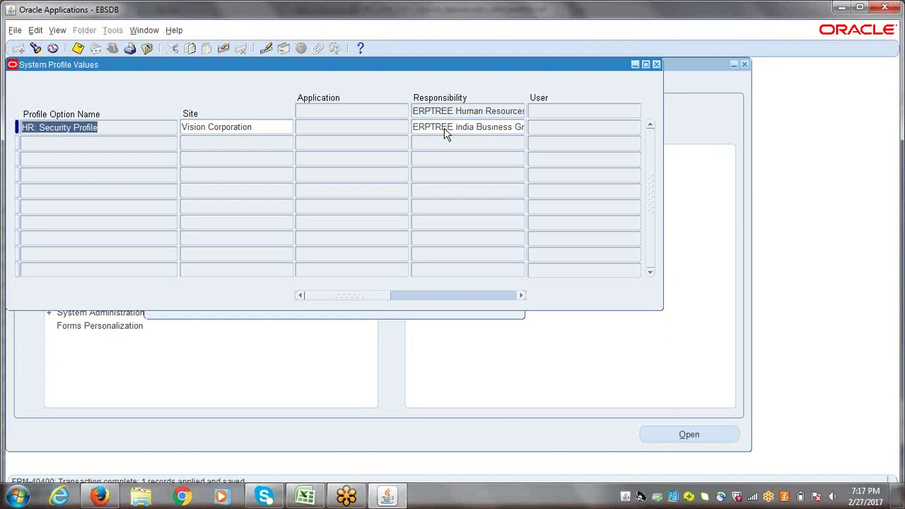
- Enter ERPTREE India Business Group as the security profile for the Inventory super user
key(ctrl+f)
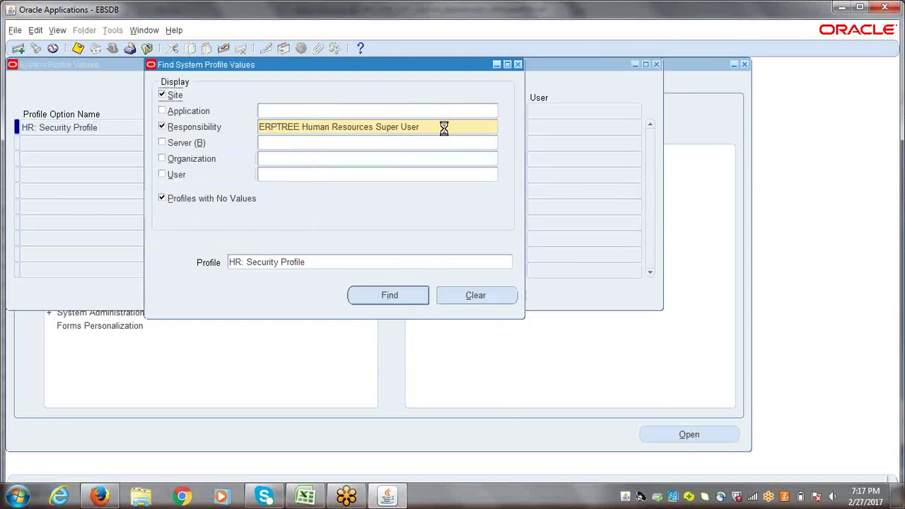
text(erptree)
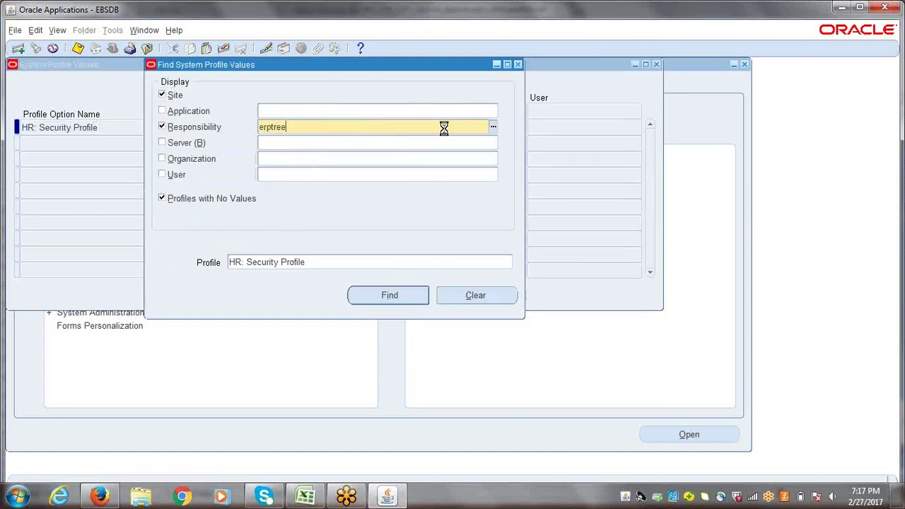
key(Tab)
click(316, 280)
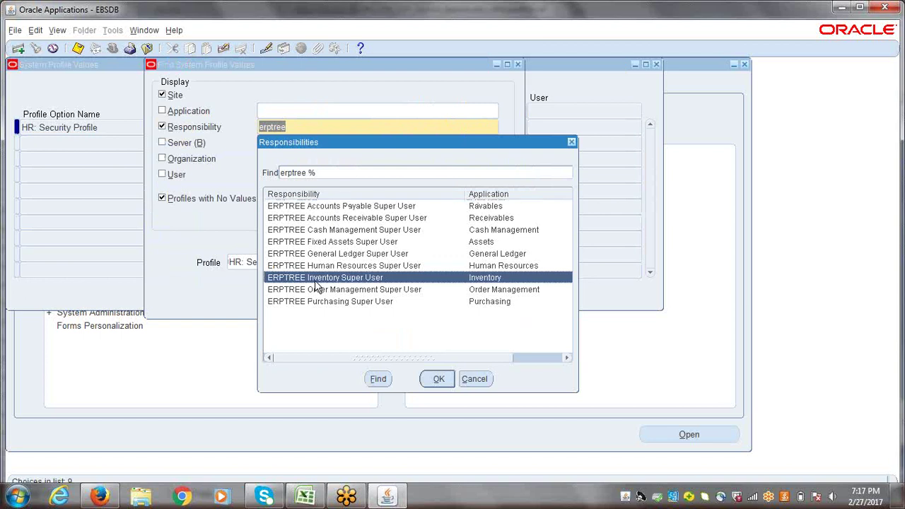
double_click(315, 280)
key(Return)
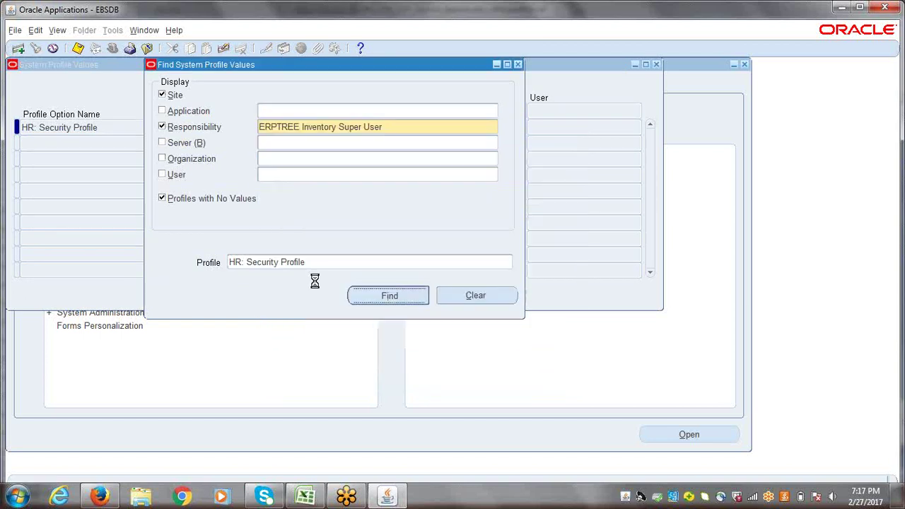
text(erp%in)
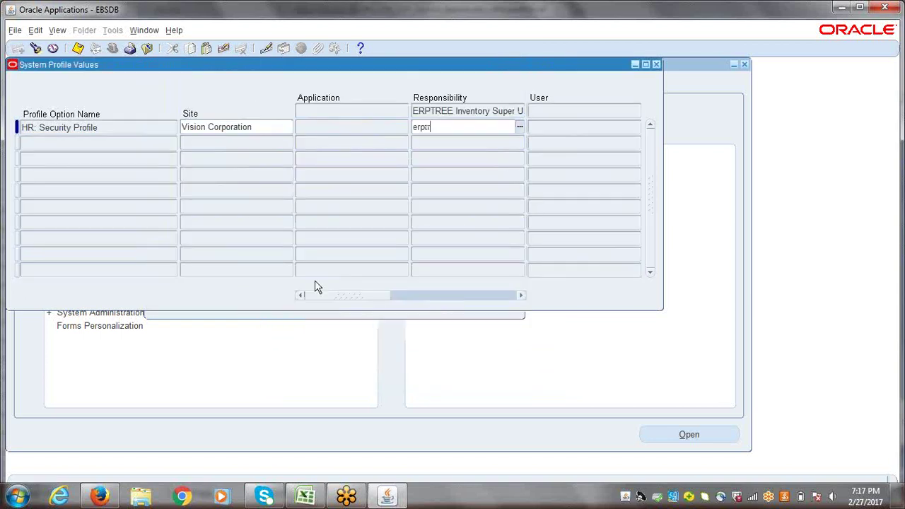
key(Tab)
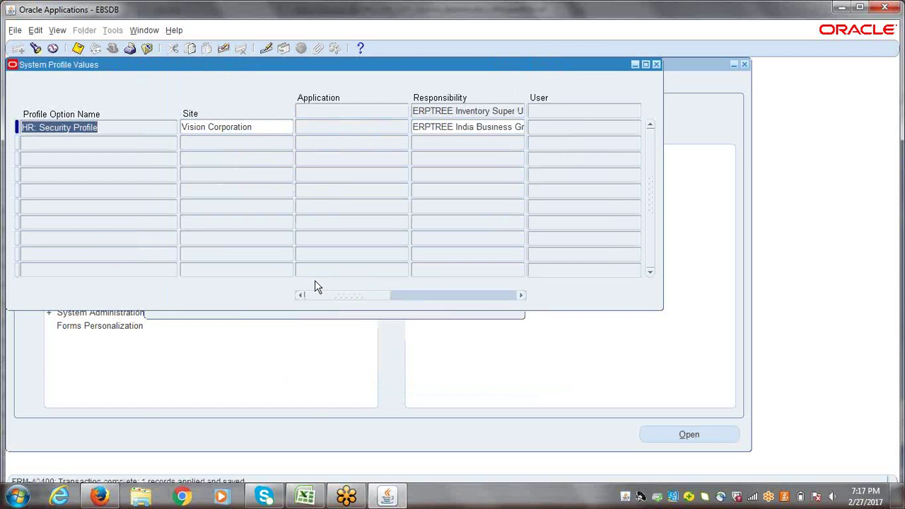
- Set and save ERPTREE India Business Group for the Order Management super user
key(ctrl+f)
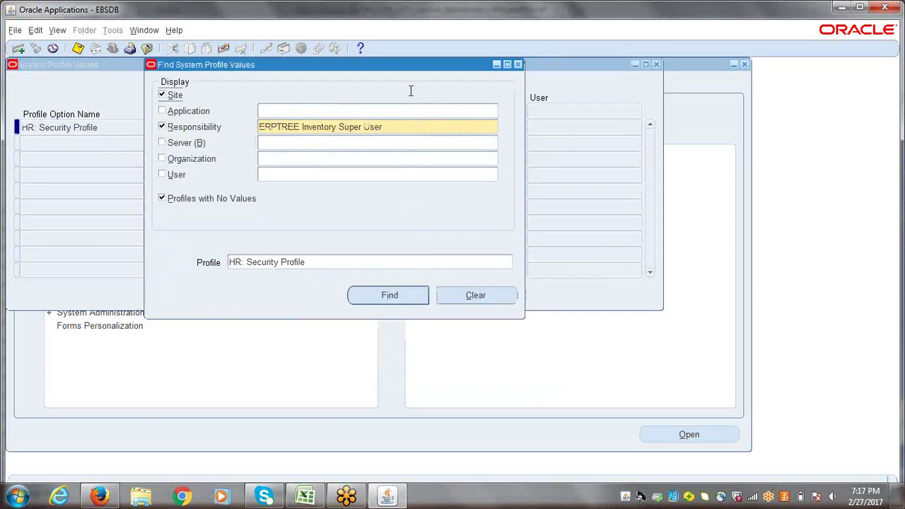
triple_click(395, 125)
text(erptree)
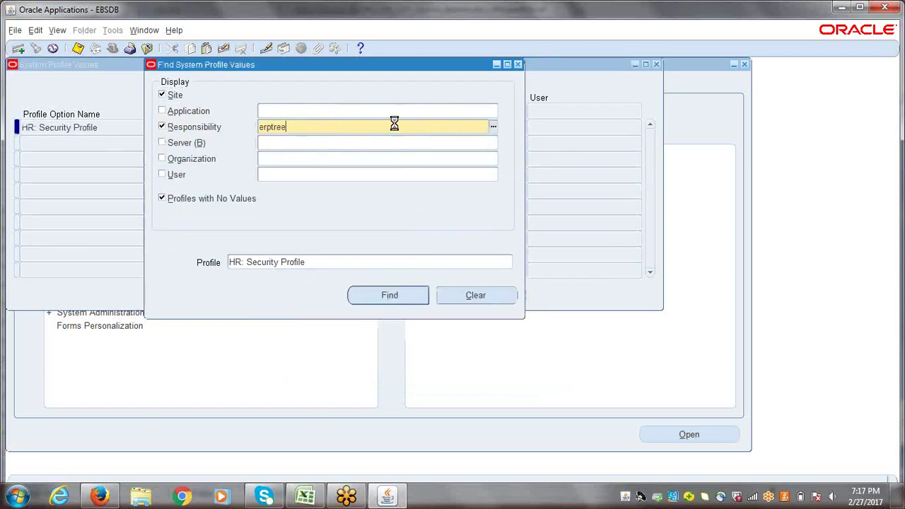
key(Tab)
click(374, 292)
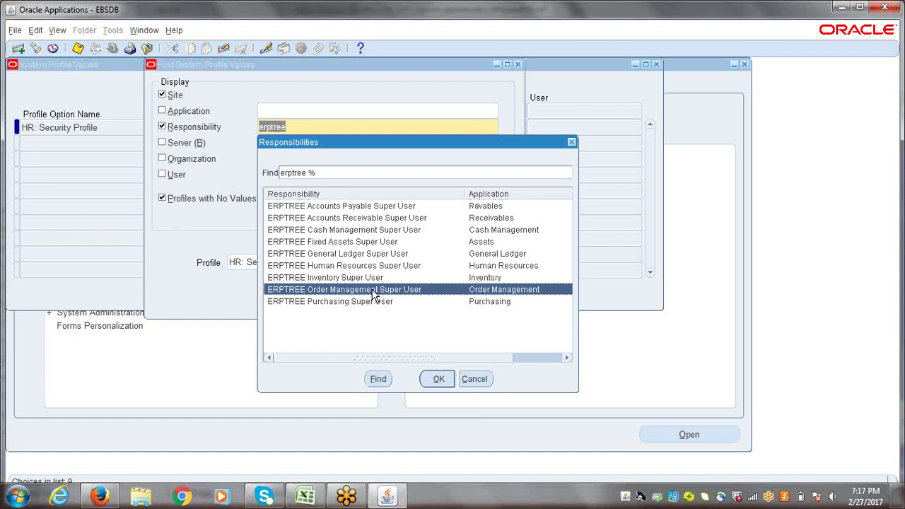
double_click(374, 292)
click(371, 292)
text(erp)
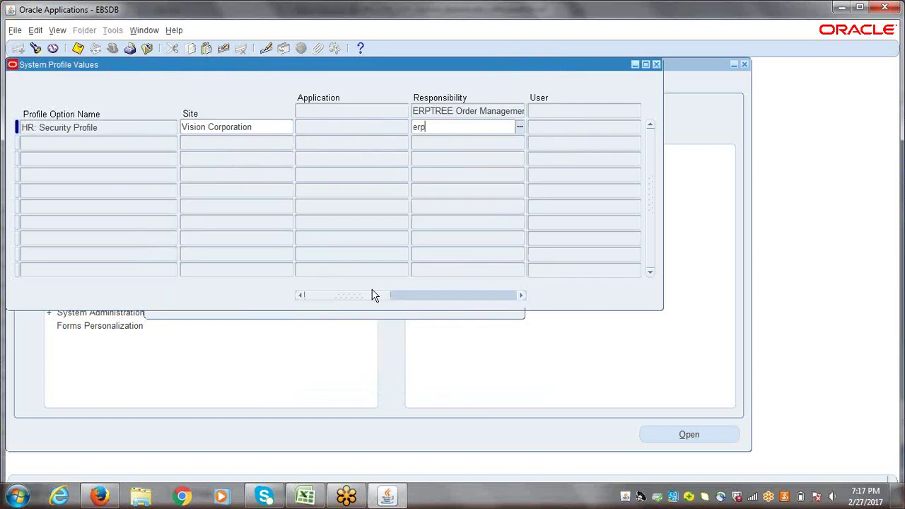
text(tree)
key(ctrl+s)
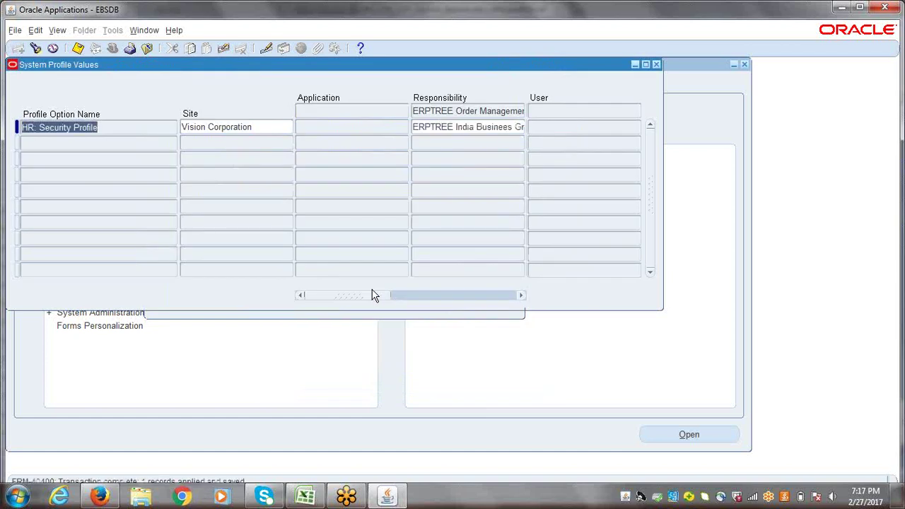
- Set and save ERPTREE India Business Group for ERPTREE Purchasing Super User
key(F11)
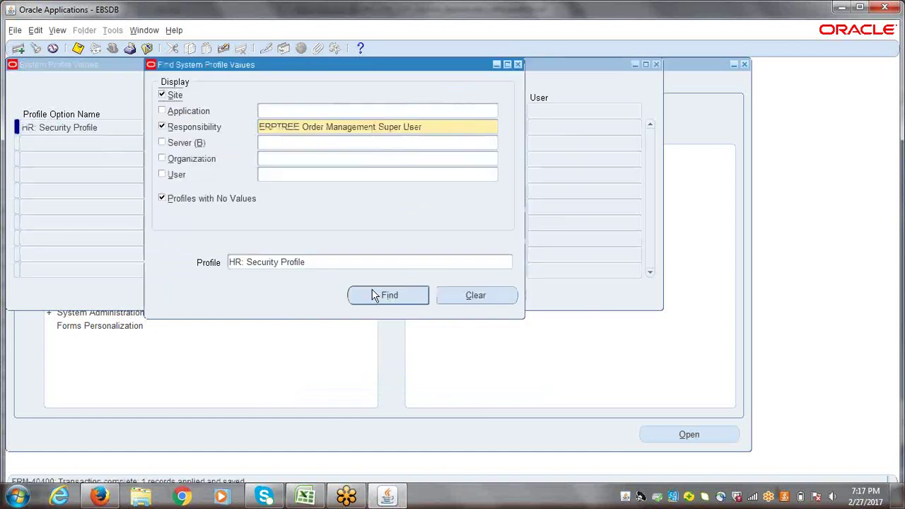
click(435, 133)
text(erptree)
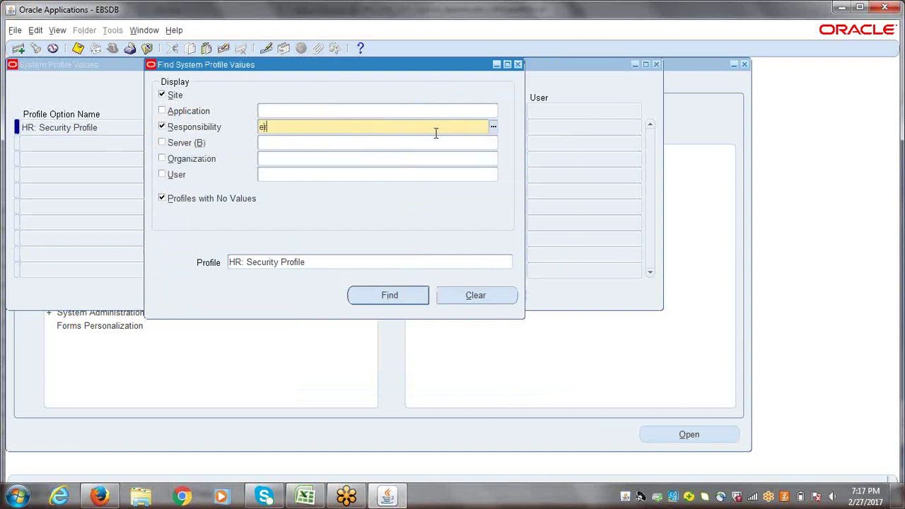
key(Tab)
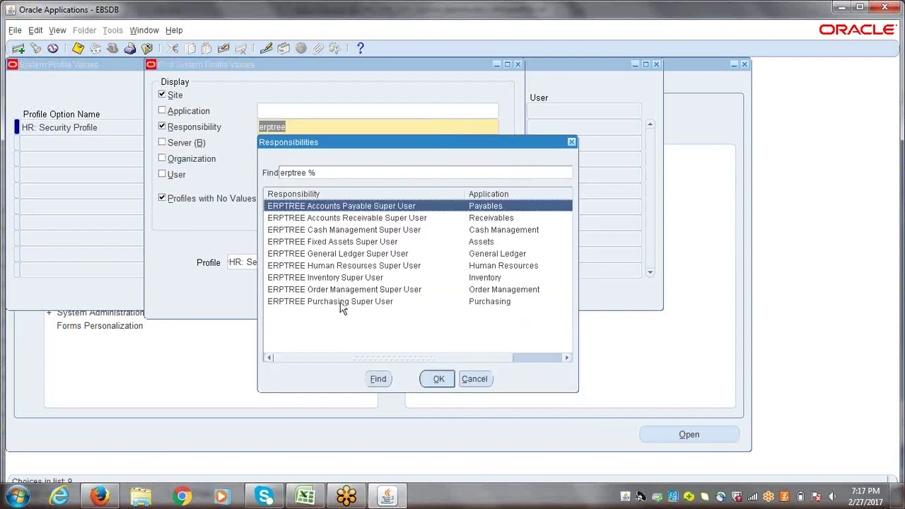
double_click(342, 303)
click(347, 297)
text(erptree)
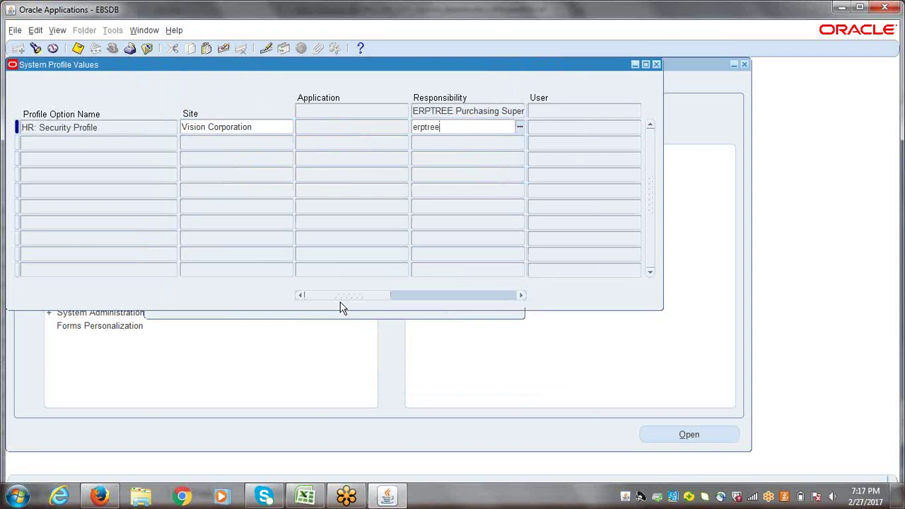
key(Tab)
key(ctrl+s)
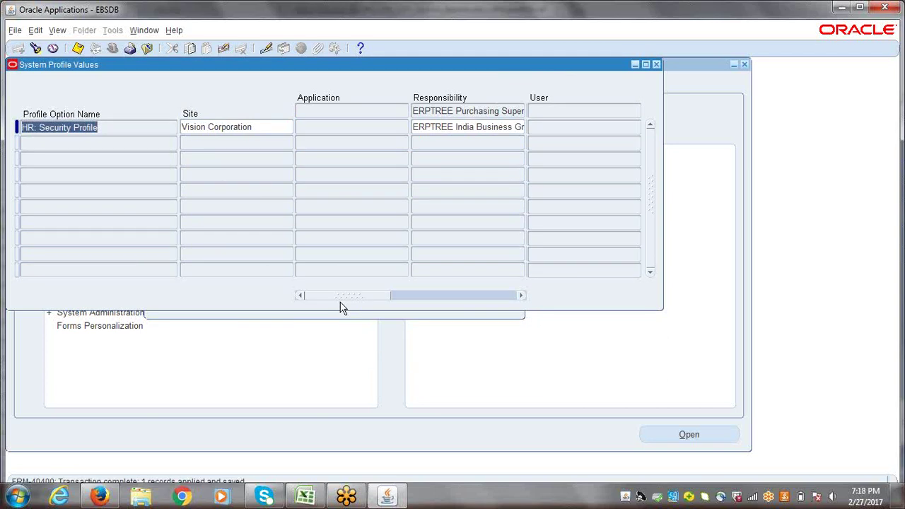
key(ctrl+f)
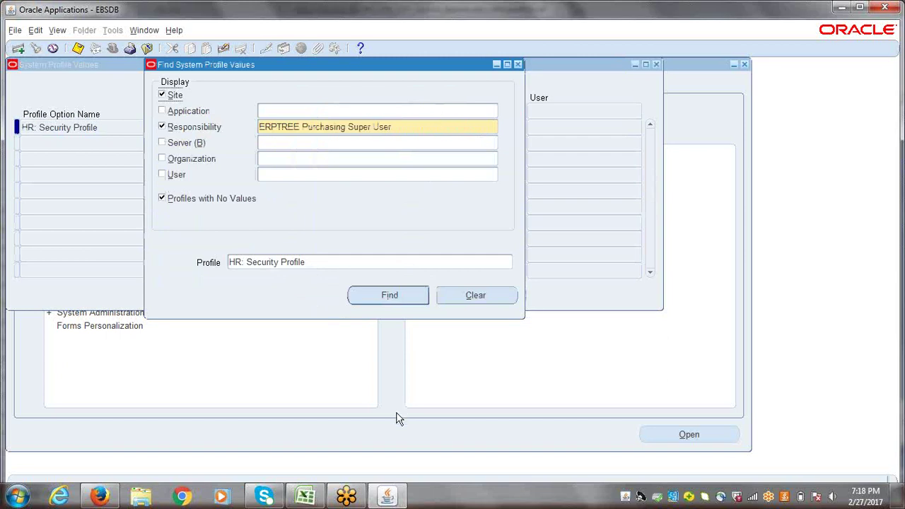
- Check the Excel checklist, then choose ERPTREE Accounts Payable Super User as the search responsibility
click(310, 497)
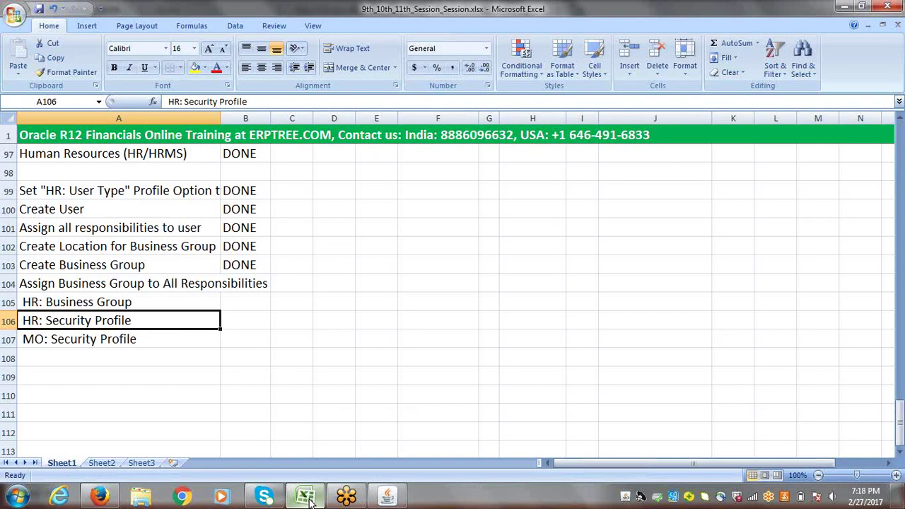
click(310, 499)
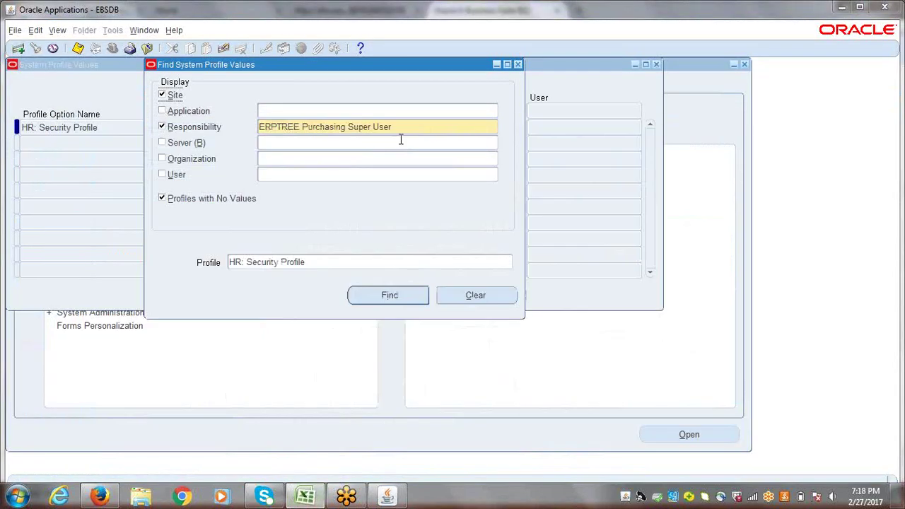
click(409, 130)
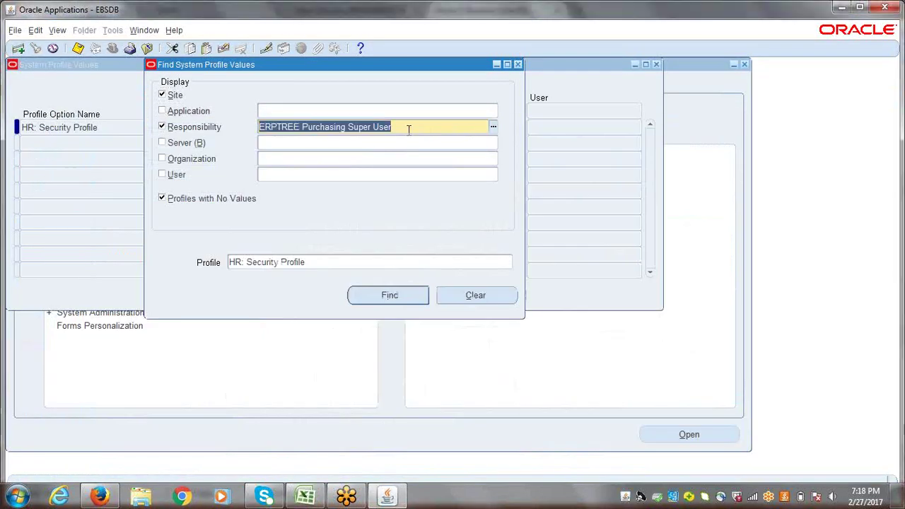
text(erptree)
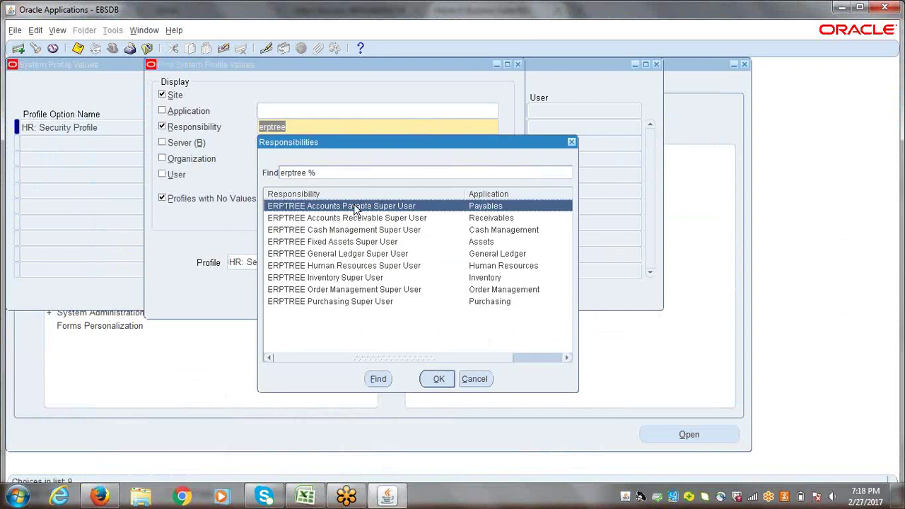
click(439, 378)
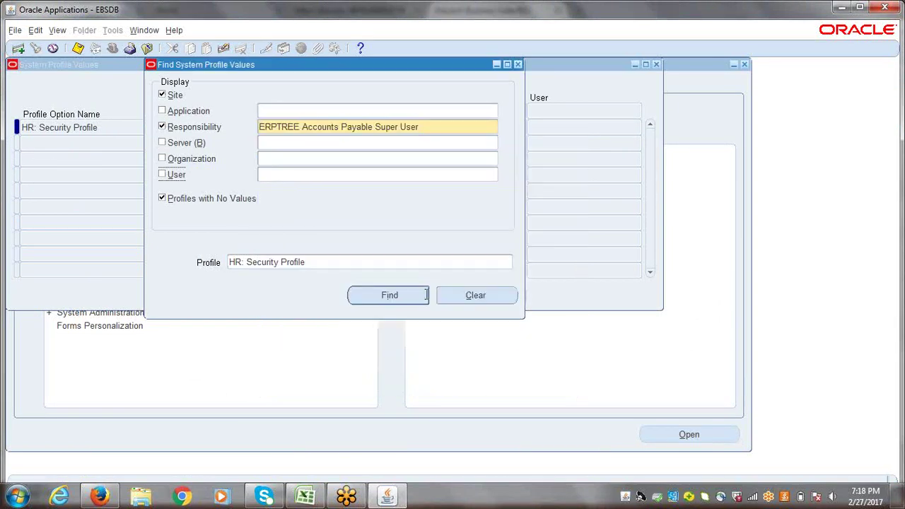
click(435, 127)
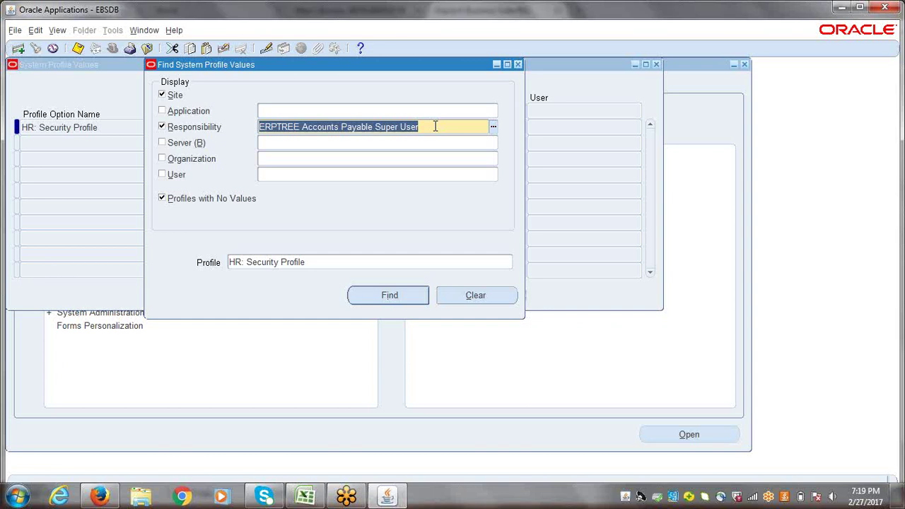
click(435, 126)
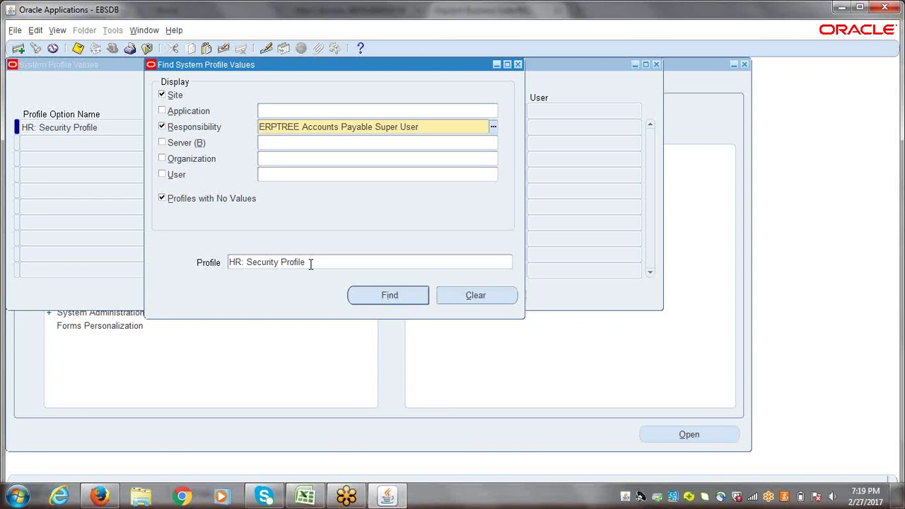
- Clear the HR: Security Profile filter and reopen the system profile search for ERPTREE Accounts Payable Super User
click(310, 262)
key(BackSpace)
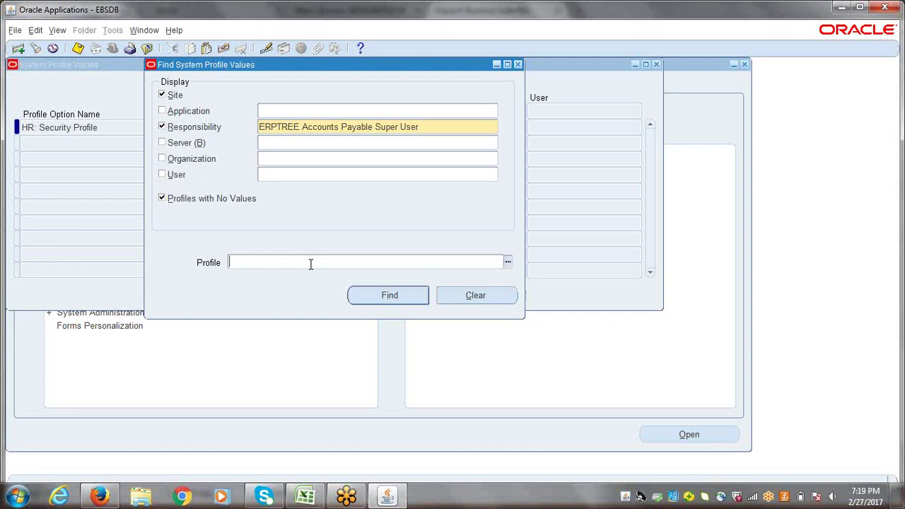
click(519, 65)
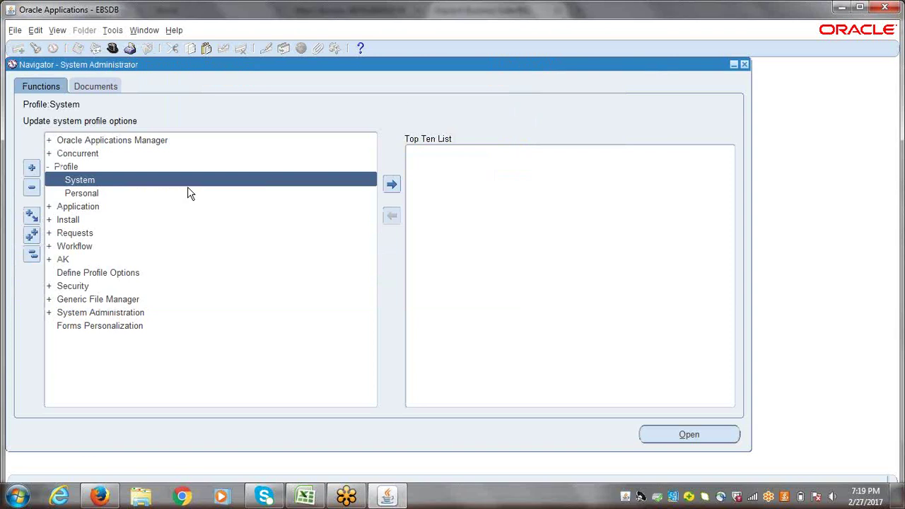
double_click(187, 185)
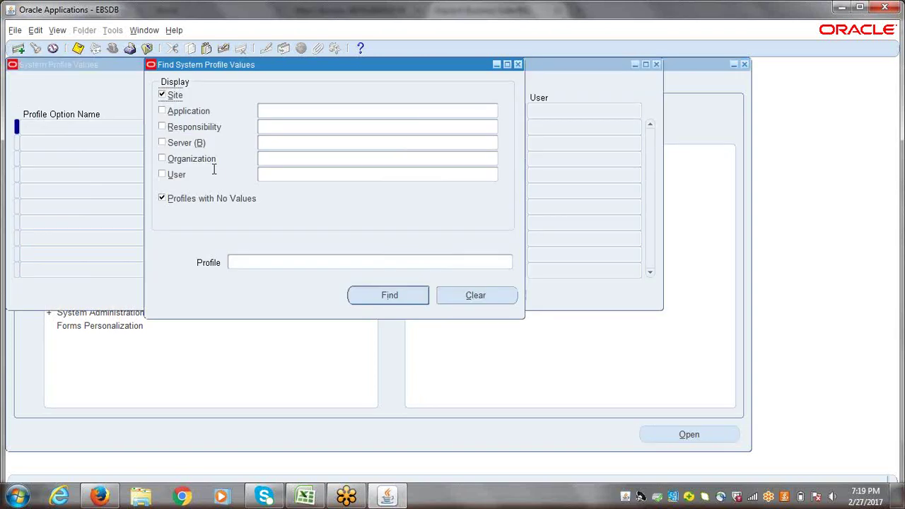
click(281, 127)
text(erptr)
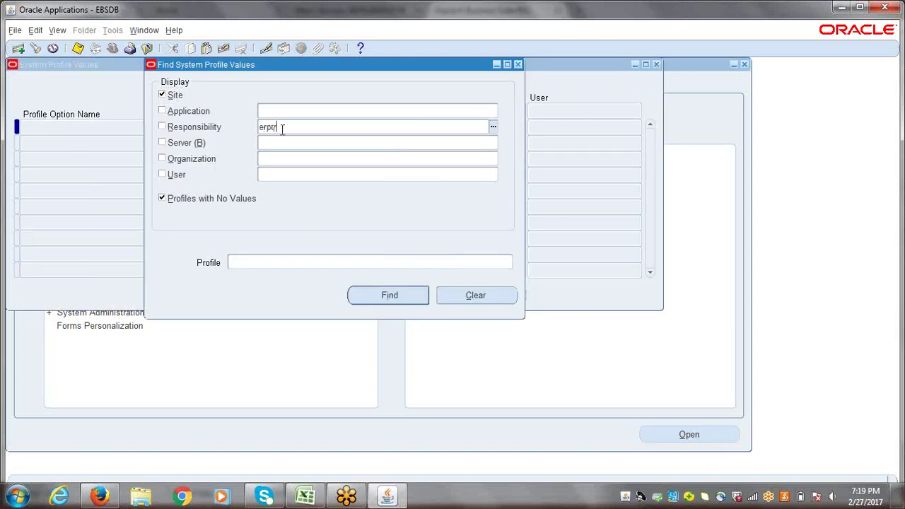
text(ee)
key(Tab)
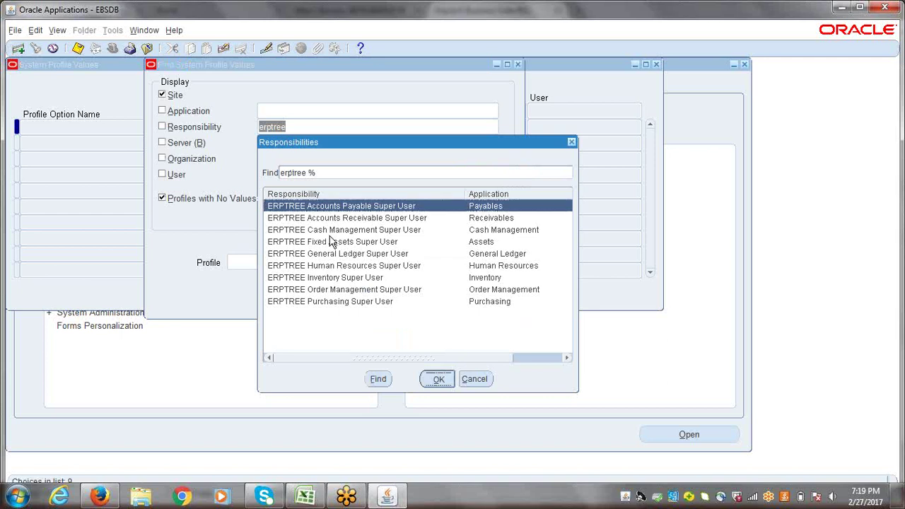
key(Return)
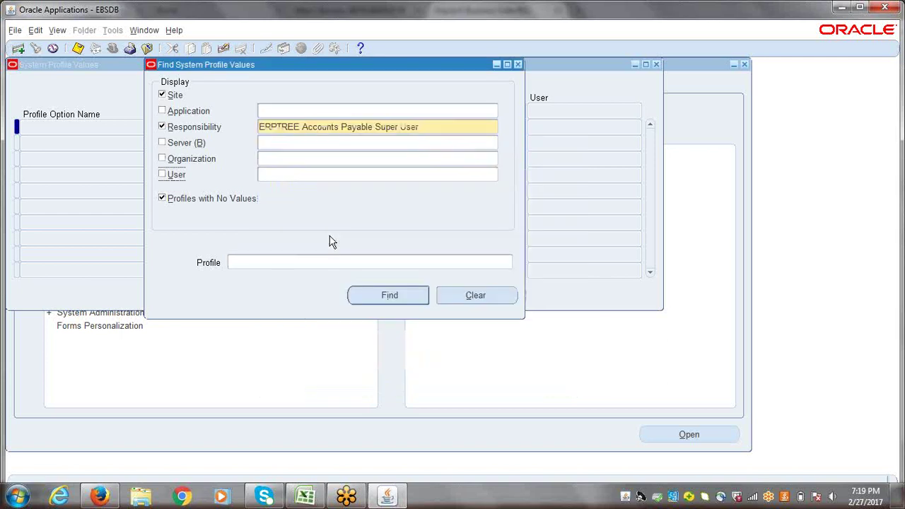
click(320, 128)
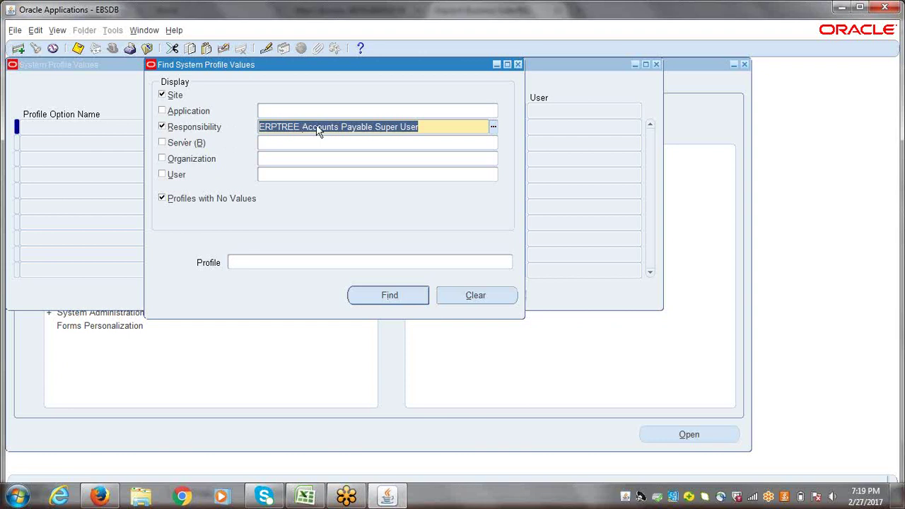
- Start the search over with only ERPTREE Accounts Payable Super User as the responsibility
click(518, 65)
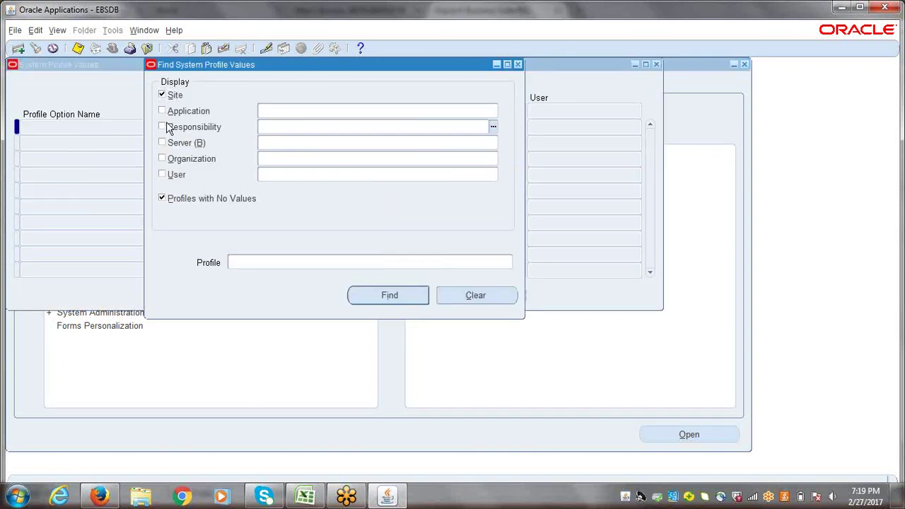
text(erptree)
key(Tab)
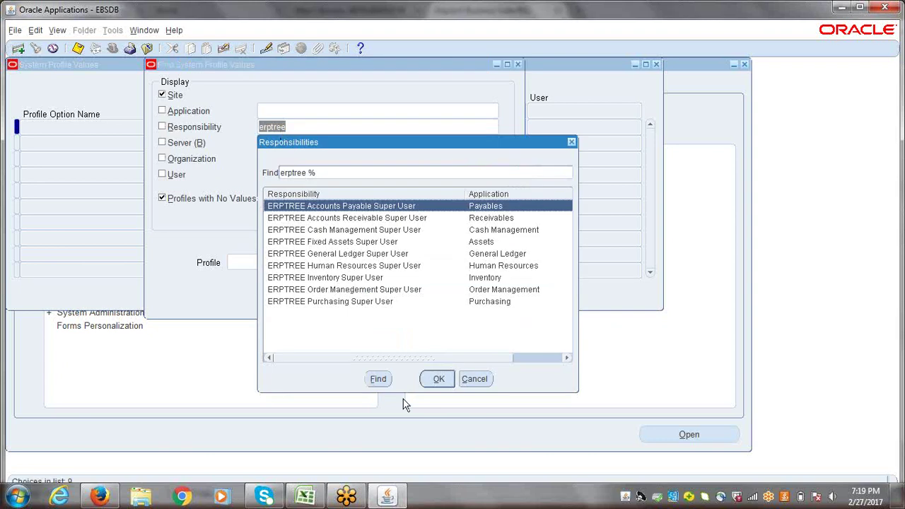
click(431, 382)
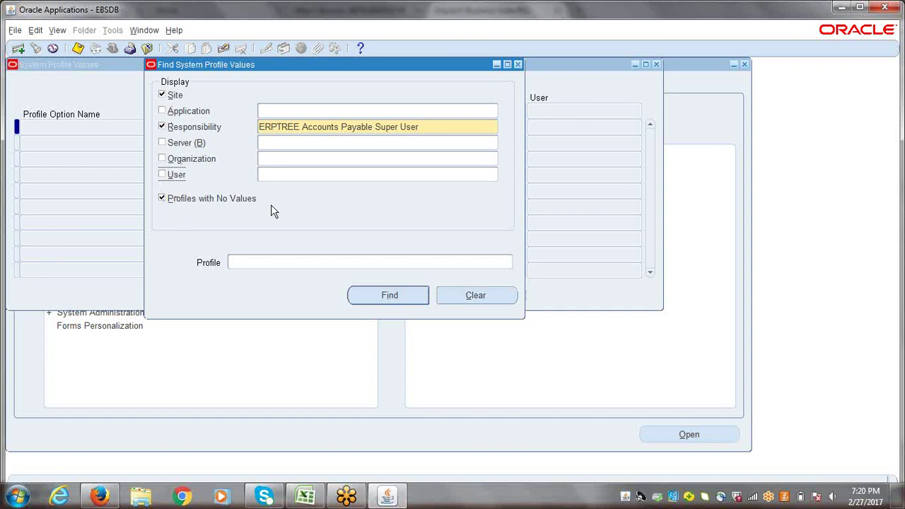
- Uncheck Site and Profiles with No Values, then find Accounts Payable Super User's responsibility-level profiles
click(426, 128)
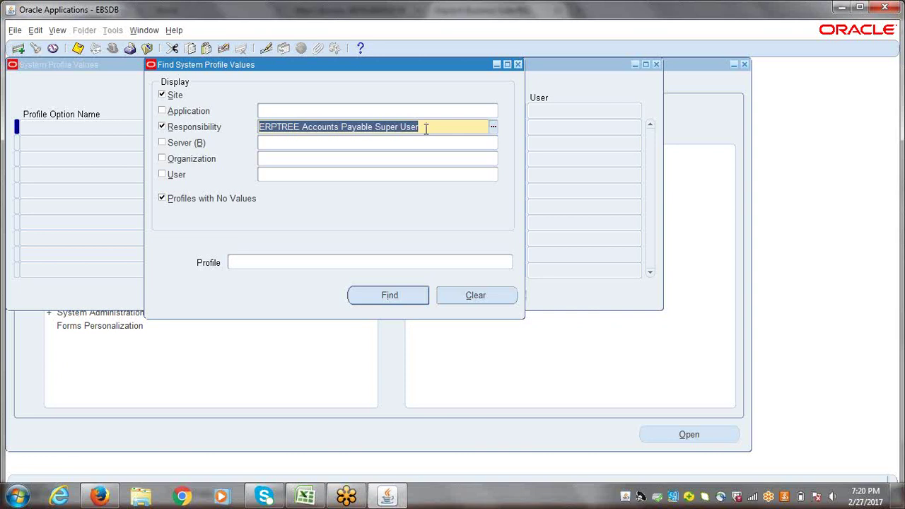
click(426, 128)
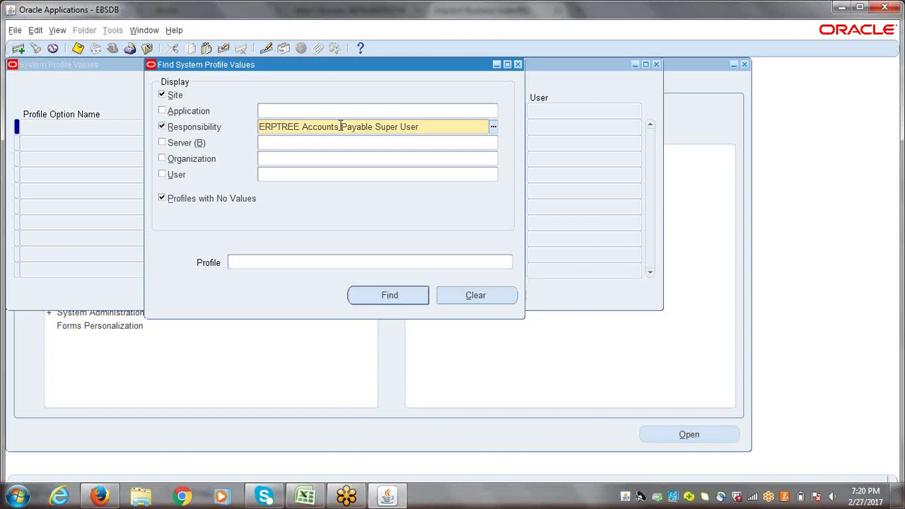
click(162, 95)
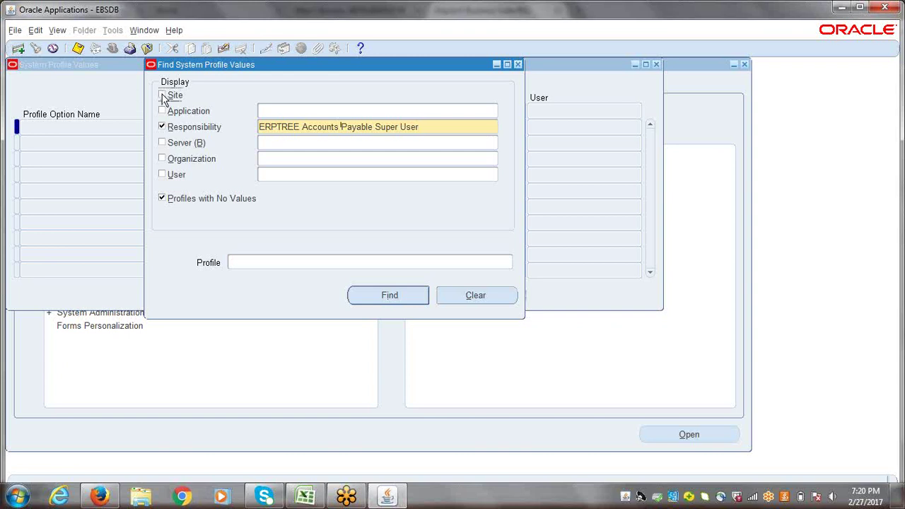
click(162, 199)
click(162, 199)
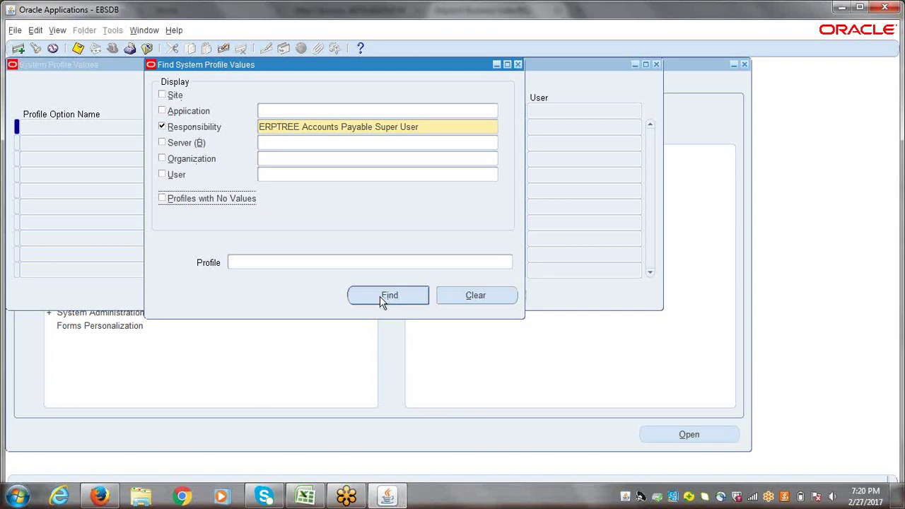
click(380, 296)
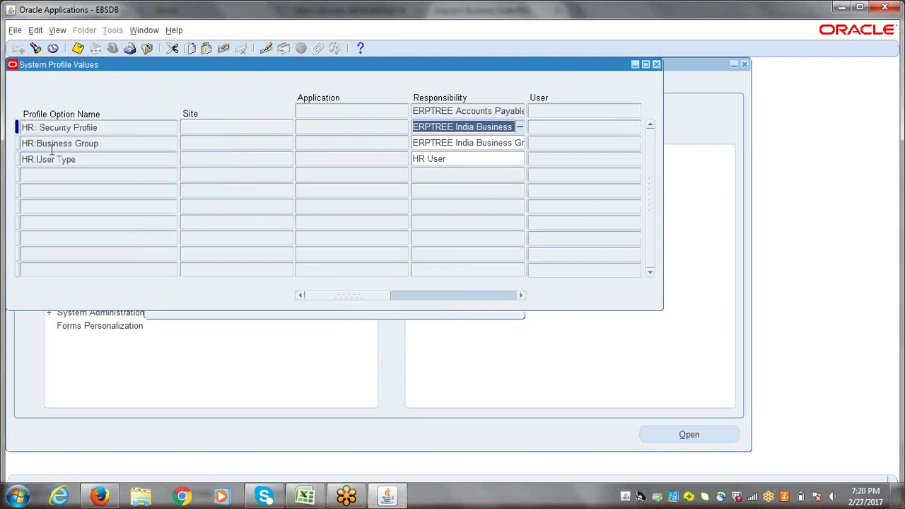
- Review the HR: Security Profile, HR:Business Group and HR:User Type values for Accounts Payable Super User
click(108, 128)
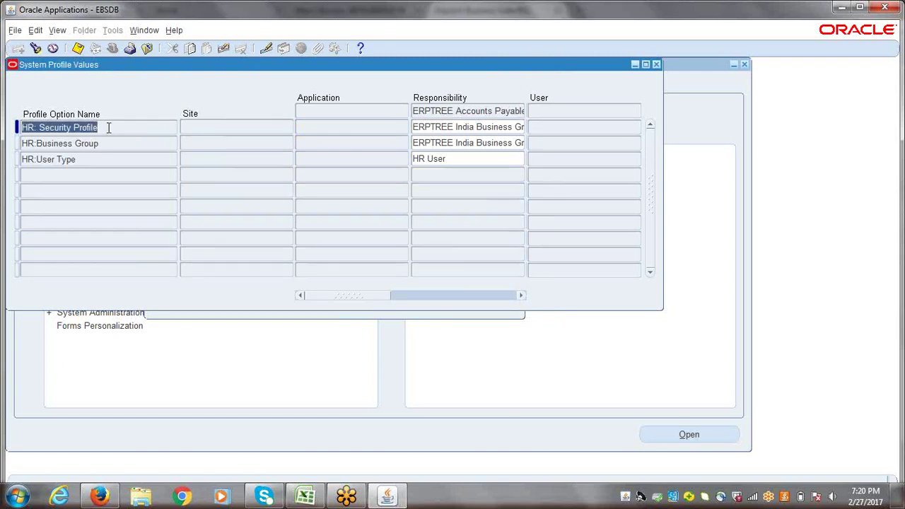
click(111, 144)
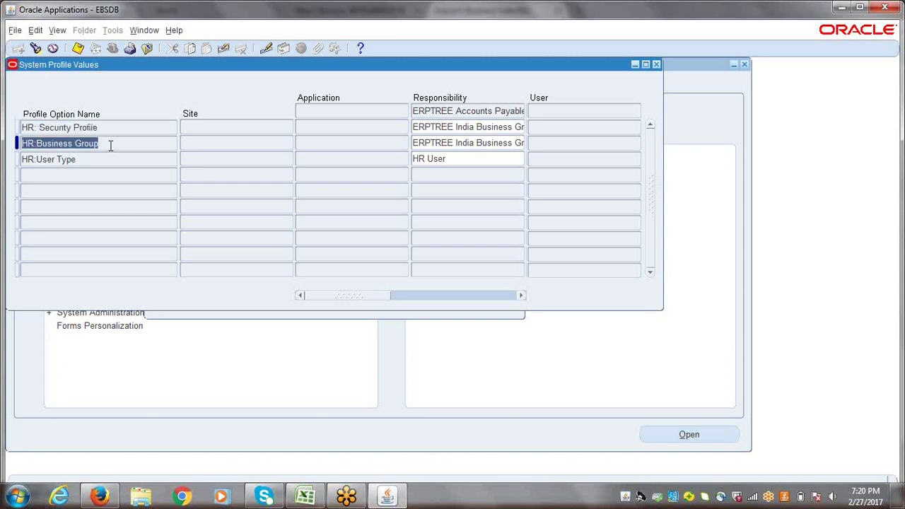
click(87, 163)
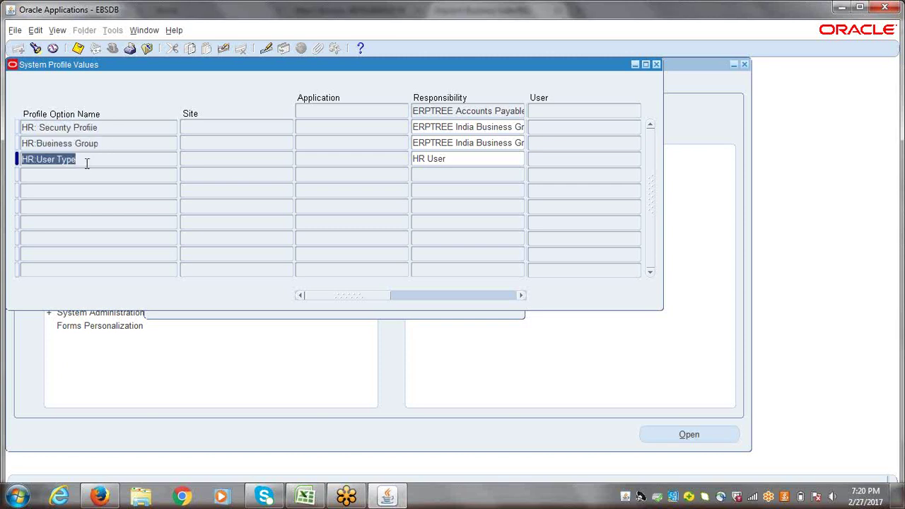
drag(89, 161, 22, 160)
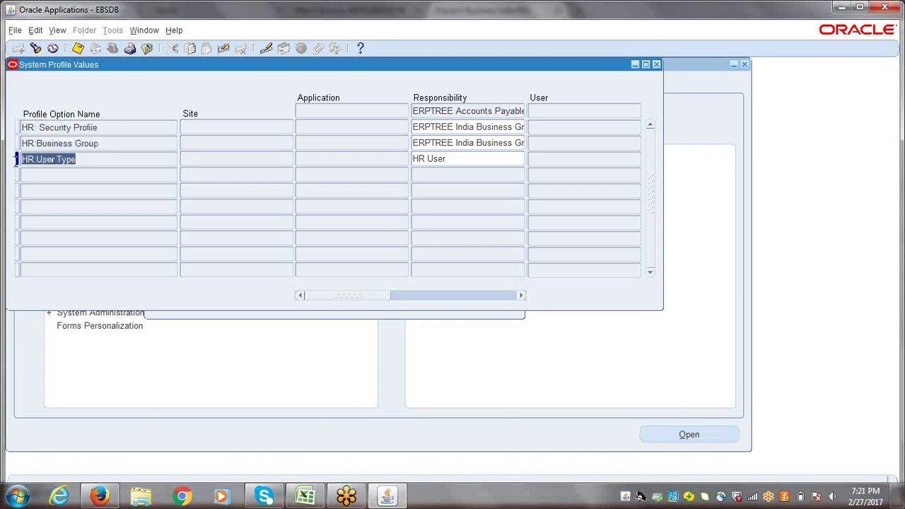
click(110, 160)
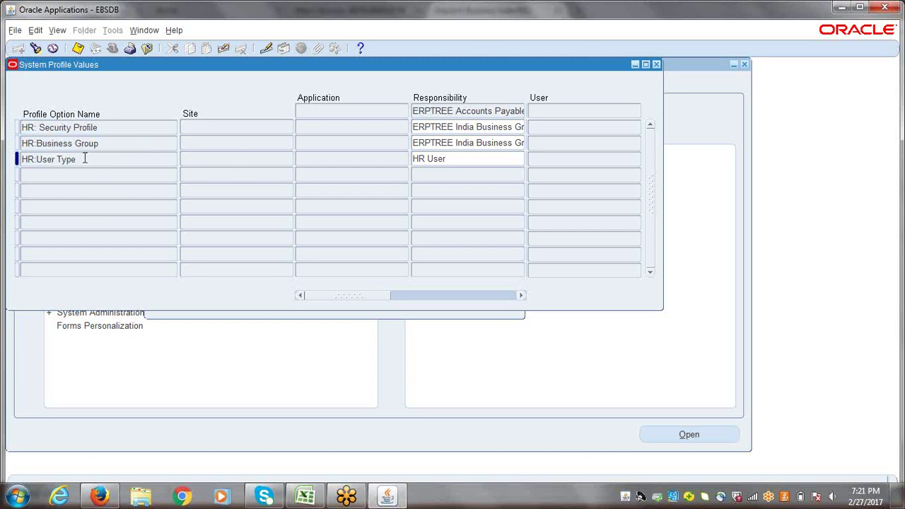
drag(85, 159, 22, 160)
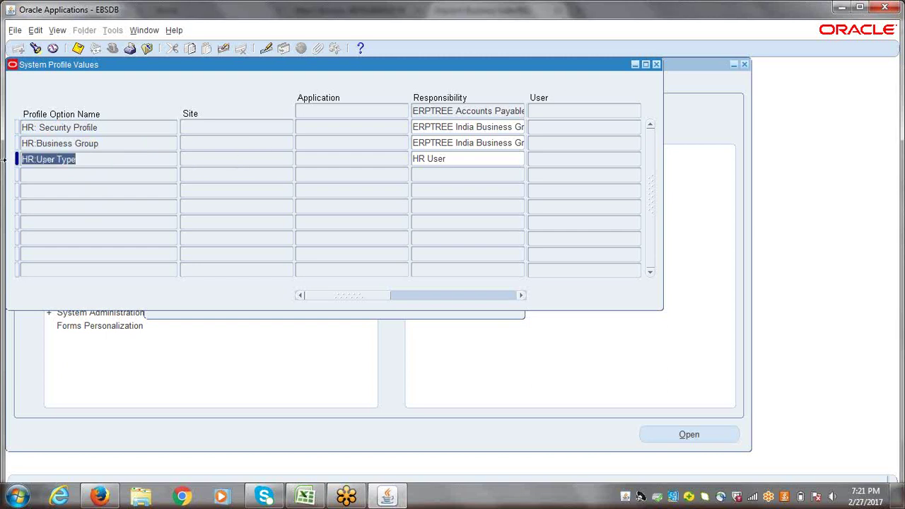
click(114, 128)
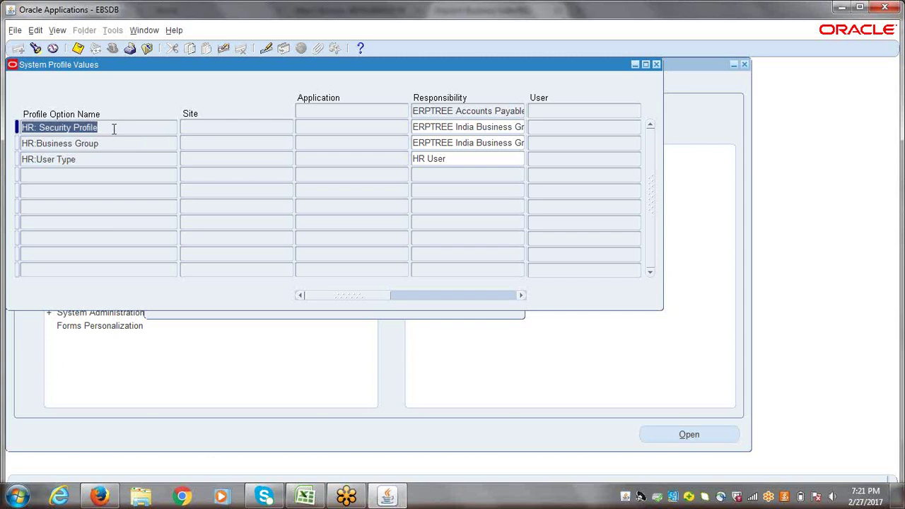
drag(106, 128, 25, 127)
click(106, 143)
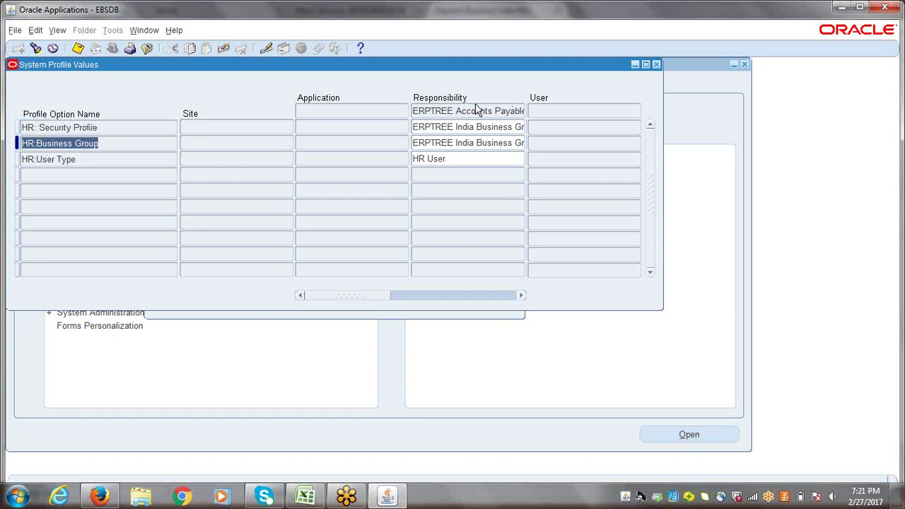
key(ctrl+f)
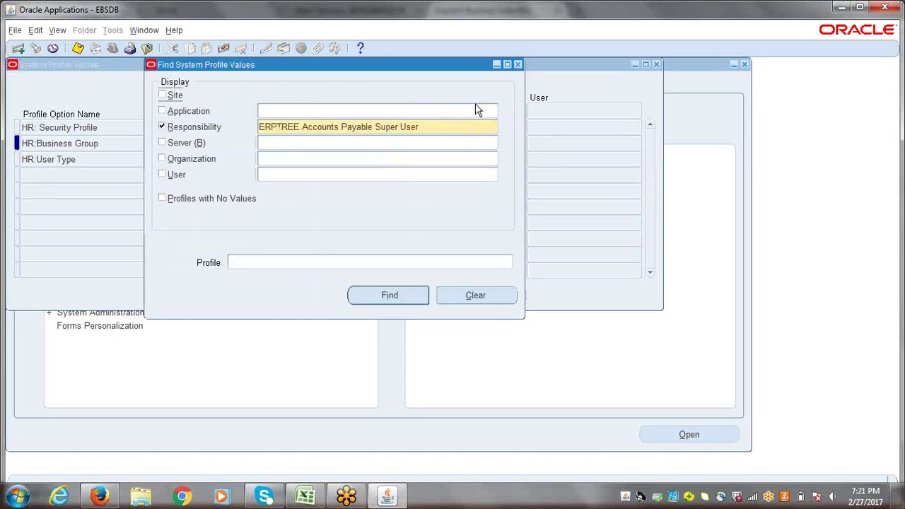
click(439, 126)
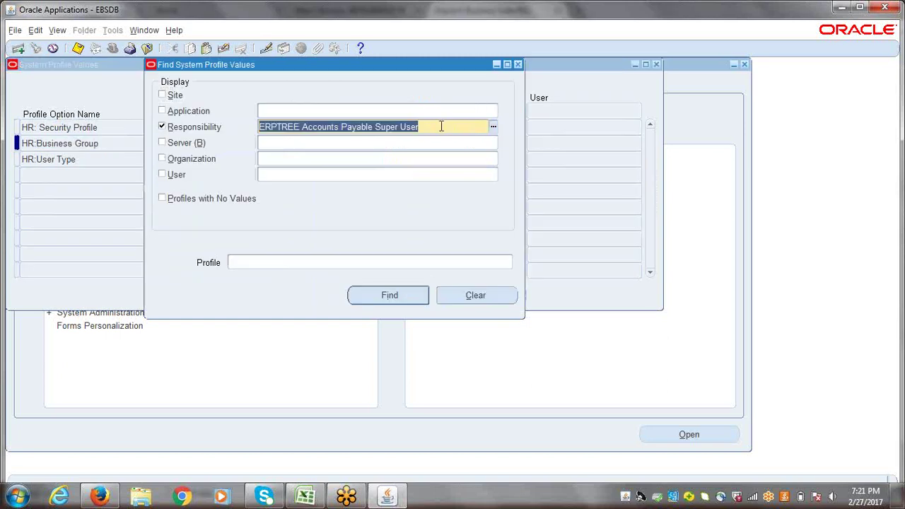
text(erptree)
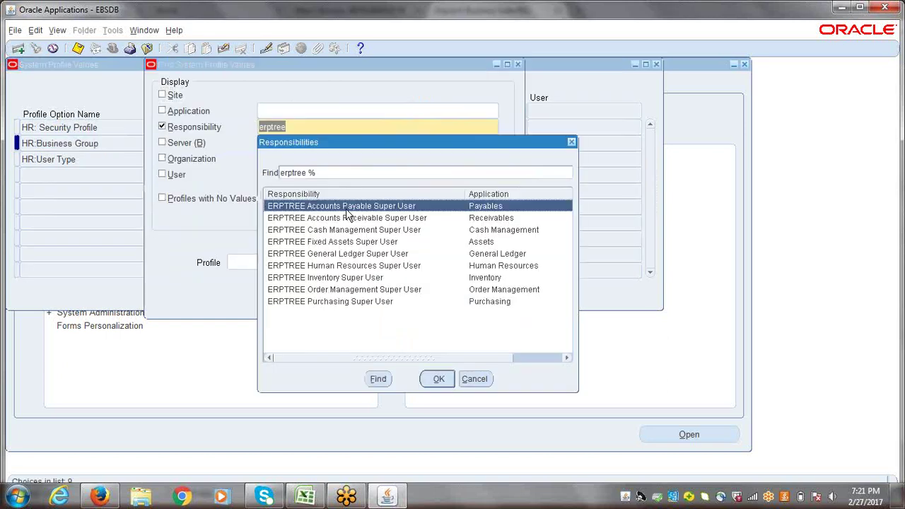
click(345, 214)
click(439, 379)
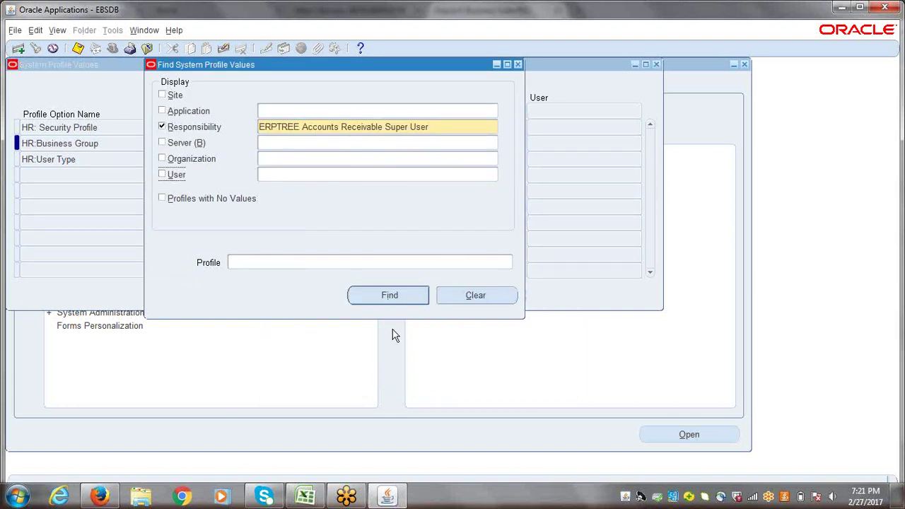
click(390, 296)
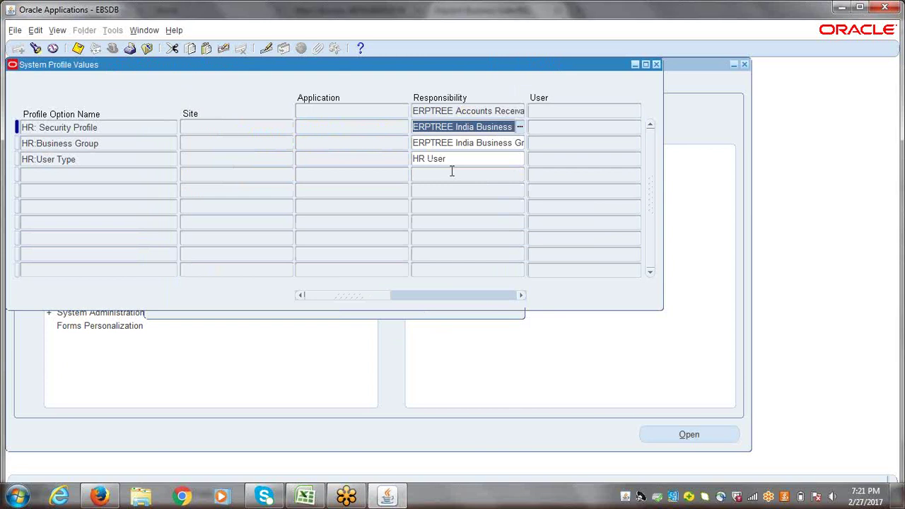
click(318, 497)
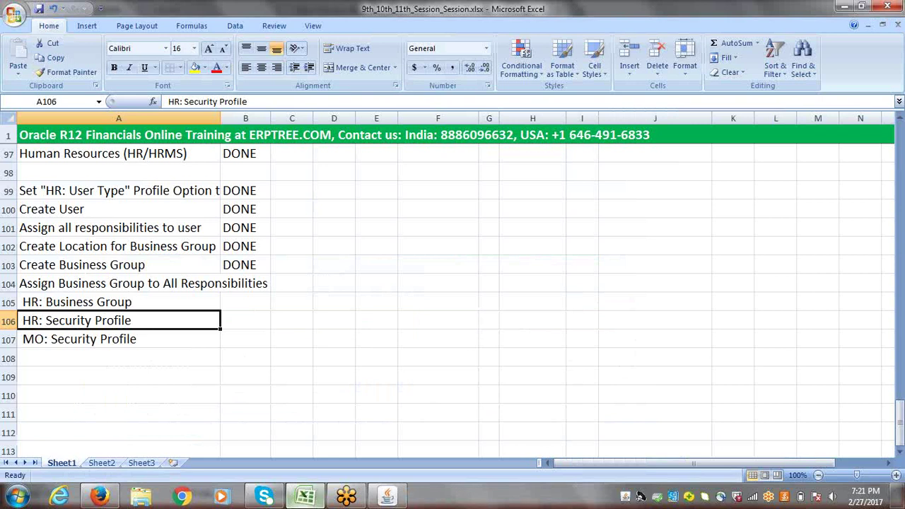
key(alt+Tab)
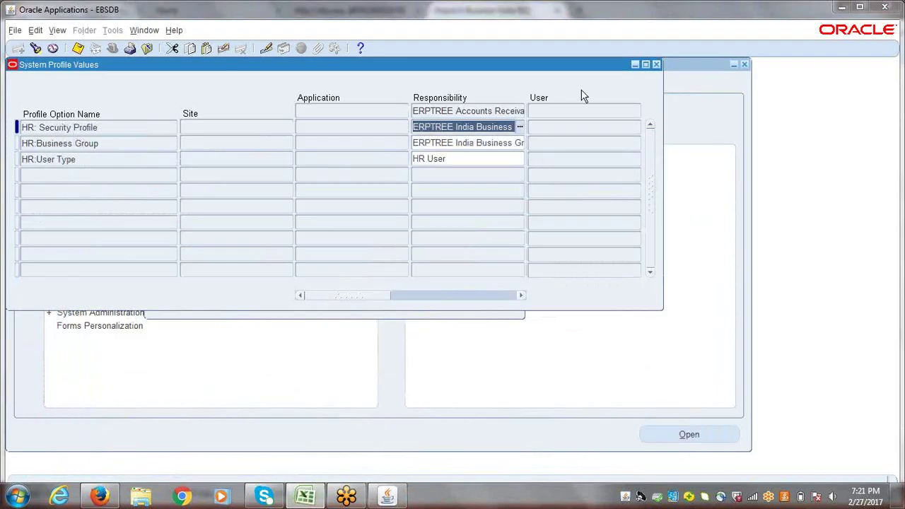
click(363, 129)
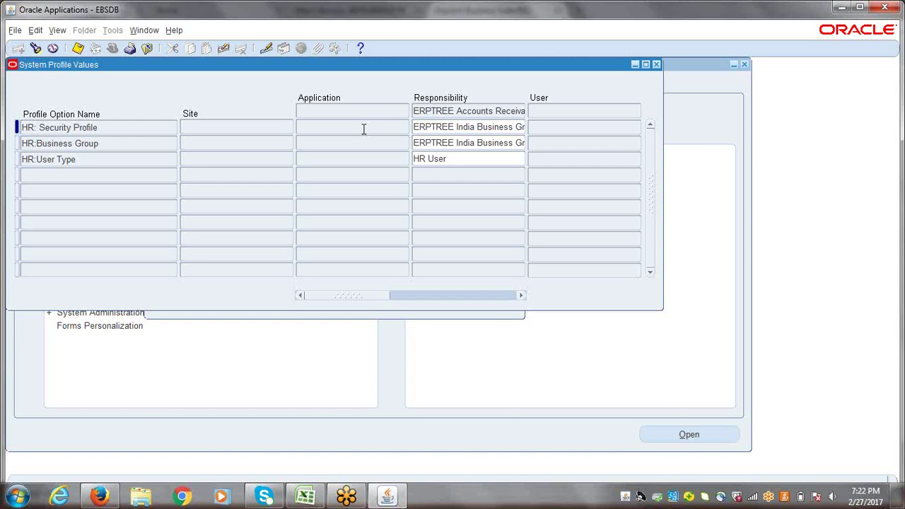
click(305, 496)
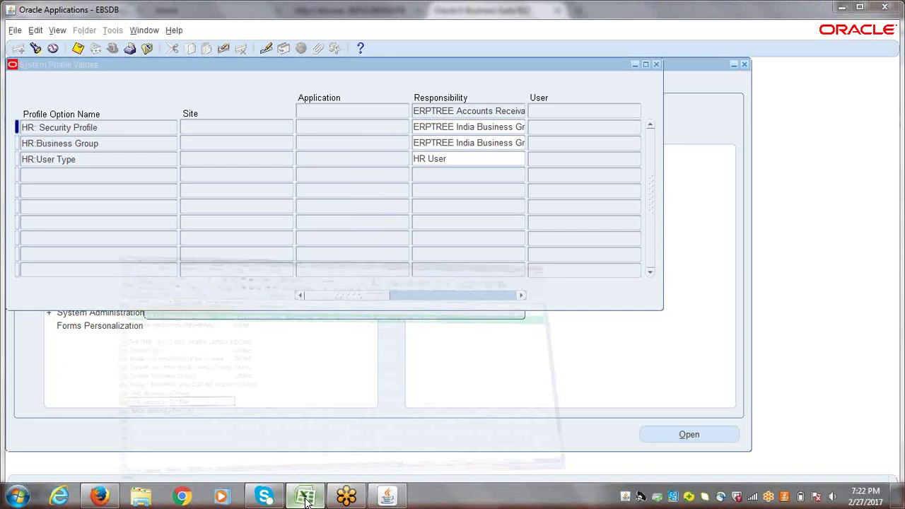
- Widen checklist column A to read the HR: User Type, Create User and Assign responsibilities tasks
drag(901, 421, 901, 405)
drag(79, 154, 96, 238)
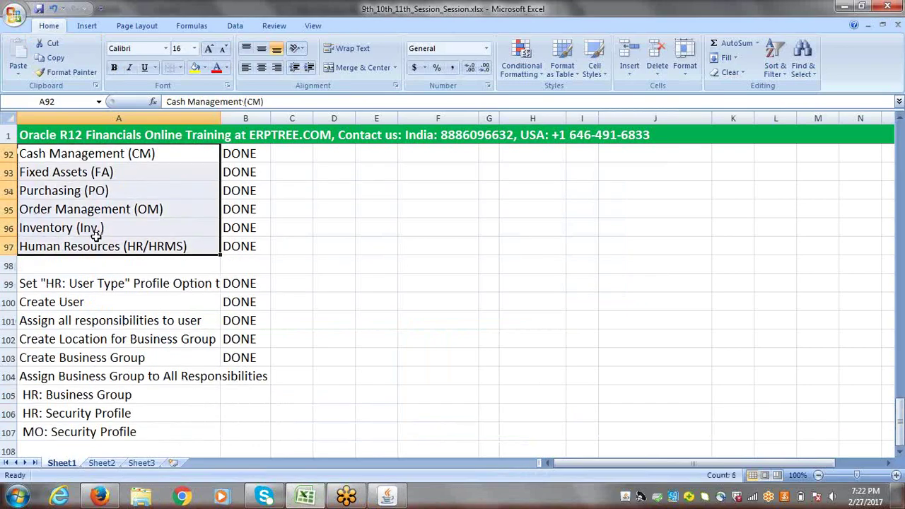
click(29, 289)
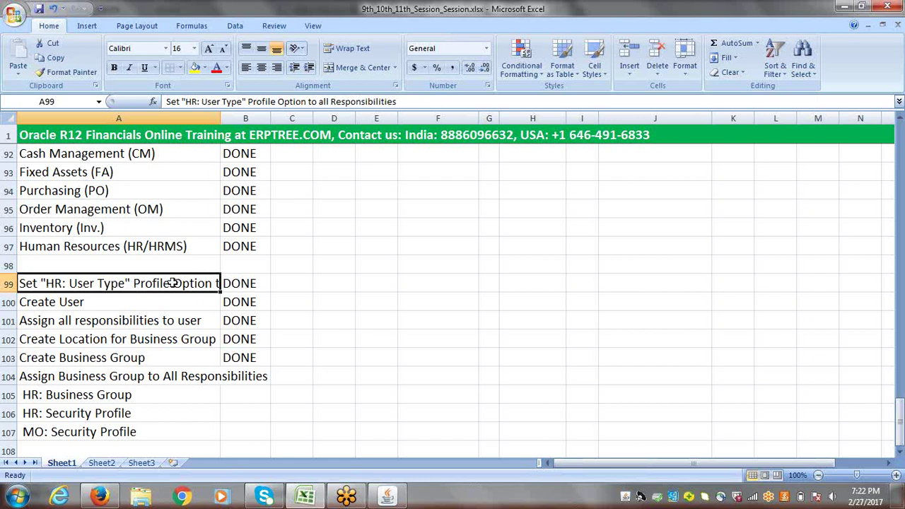
drag(220, 118, 344, 118)
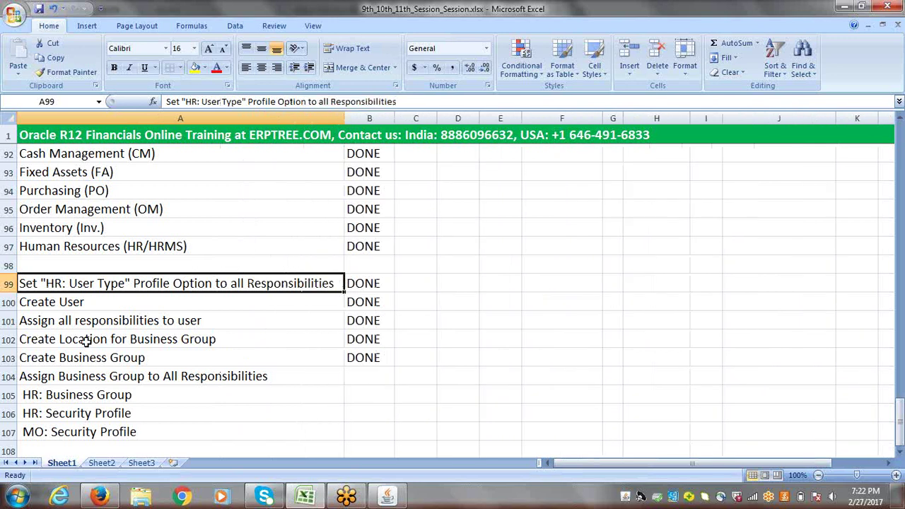
click(32, 302)
click(58, 321)
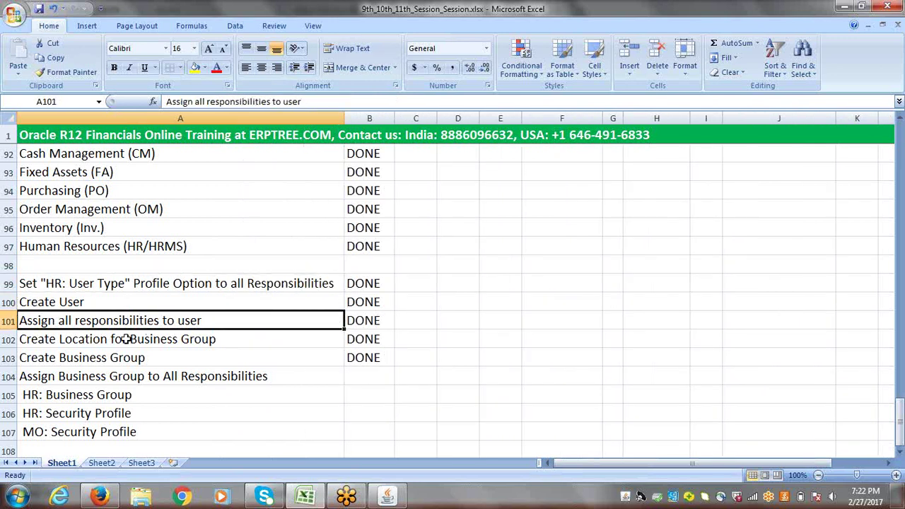
click(901, 456)
click(901, 456)
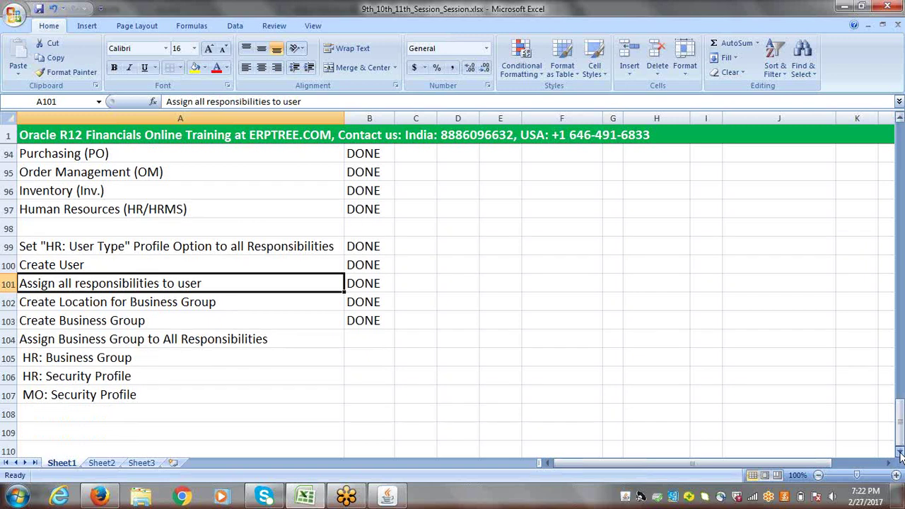
click(901, 456)
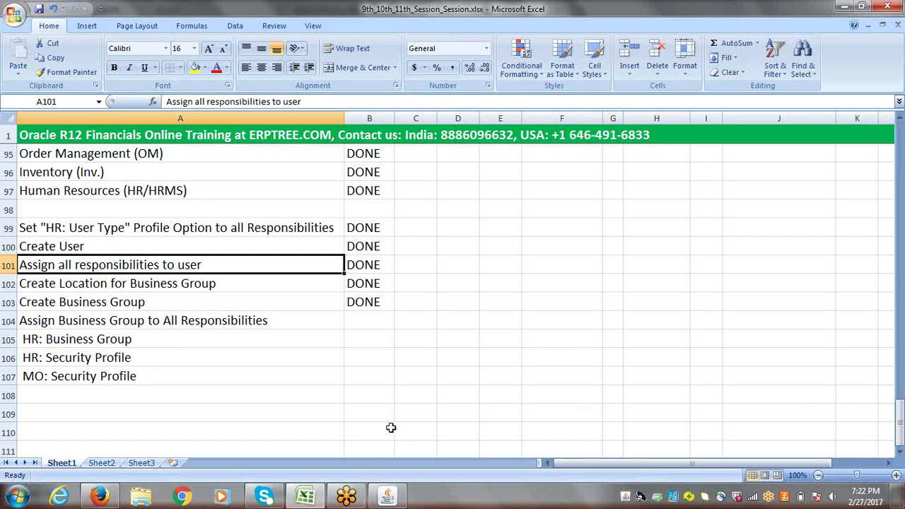
- Review checklist tasks A105–A107, from HR: Business Group to MO: Security Profile, then return to Firefox
click(64, 340)
drag(64, 341, 66, 357)
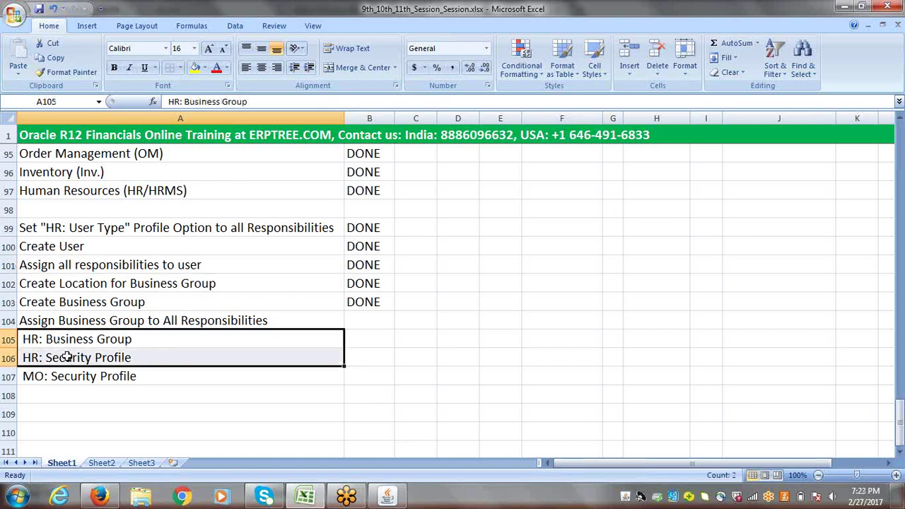
click(85, 379)
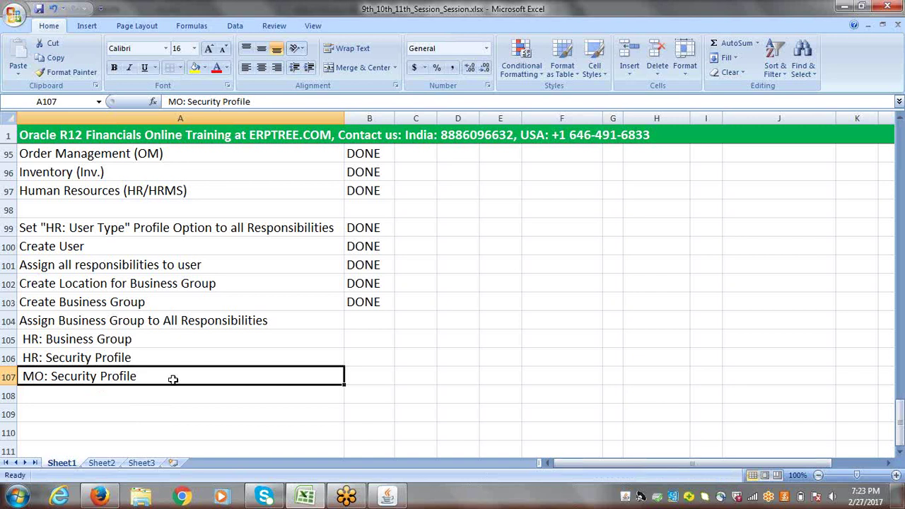
drag(60, 356, 67, 374)
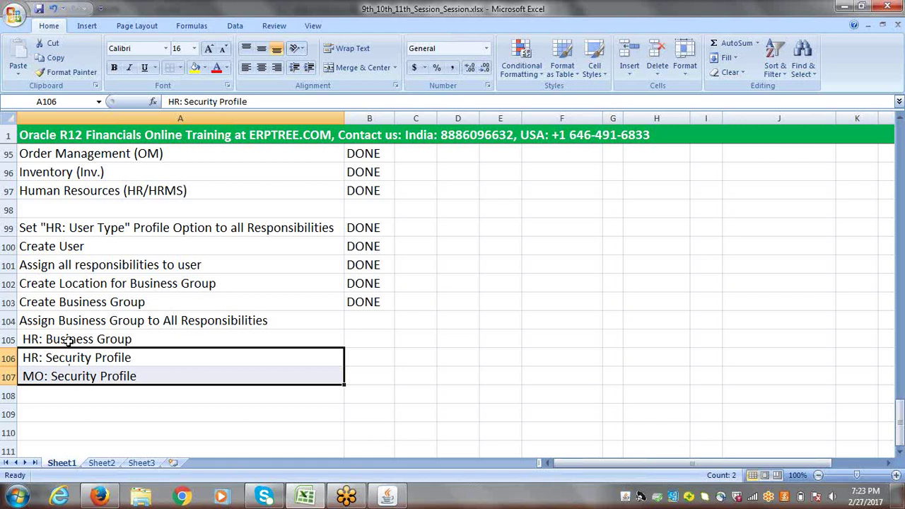
click(69, 341)
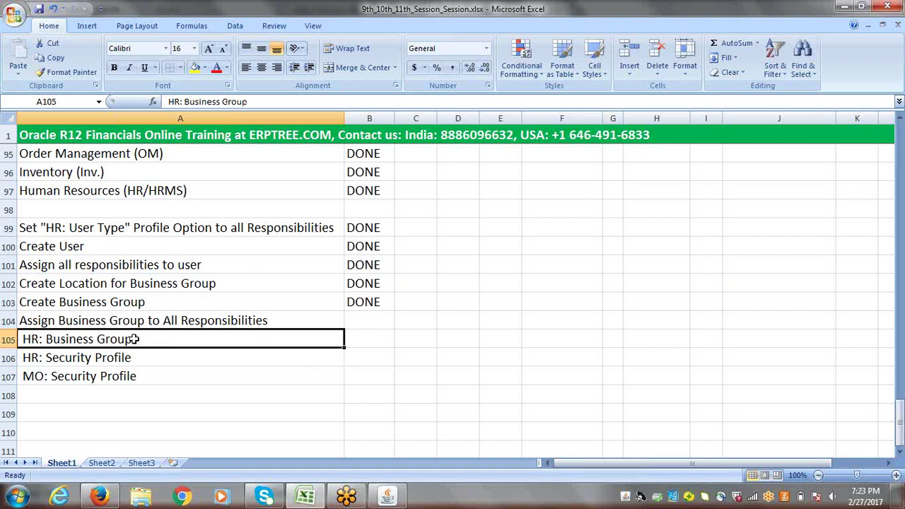
drag(126, 340, 122, 373)
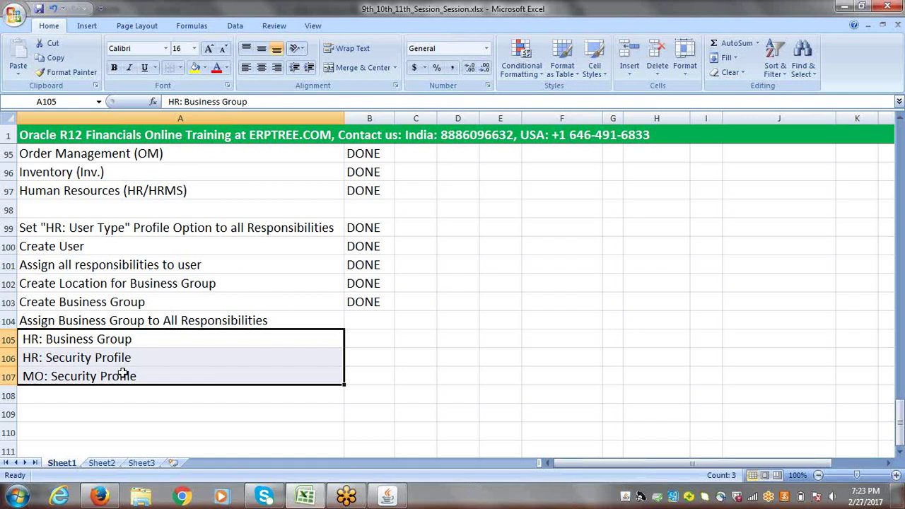
drag(87, 342, 92, 357)
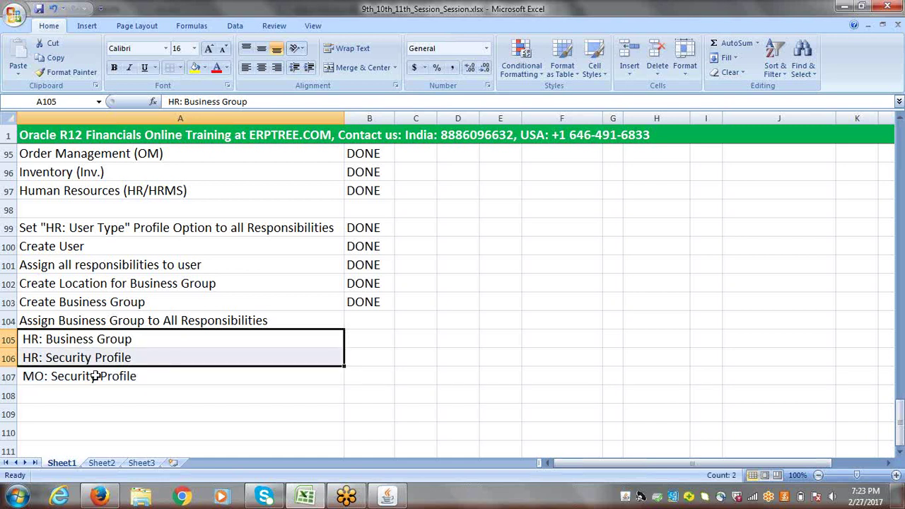
click(95, 376)
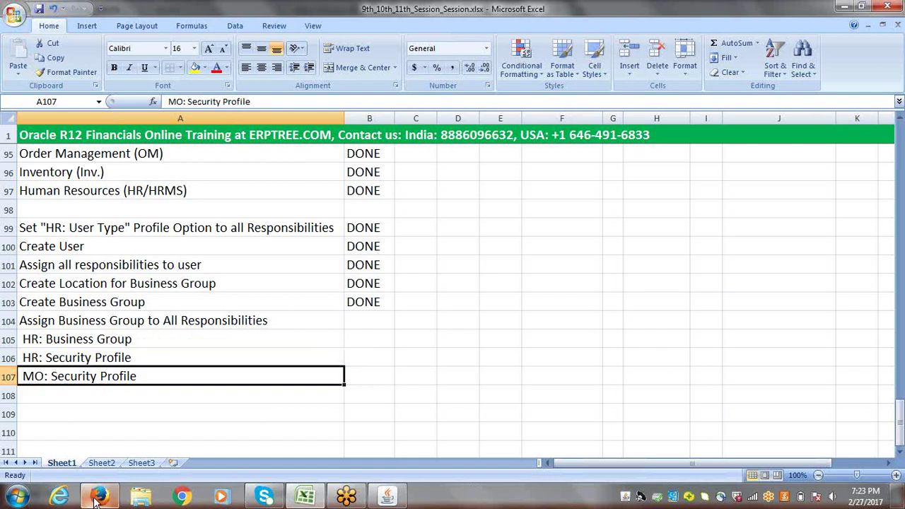
mouse_move(100, 500)
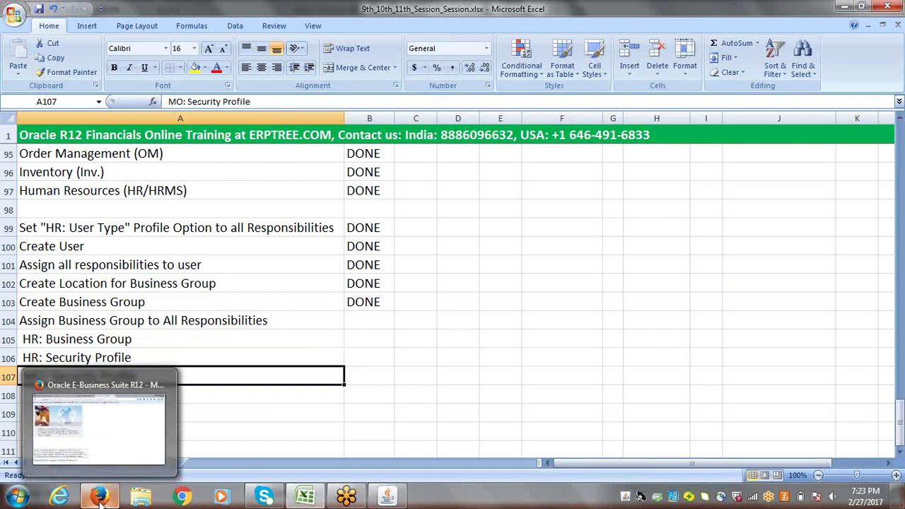
click(385, 377)
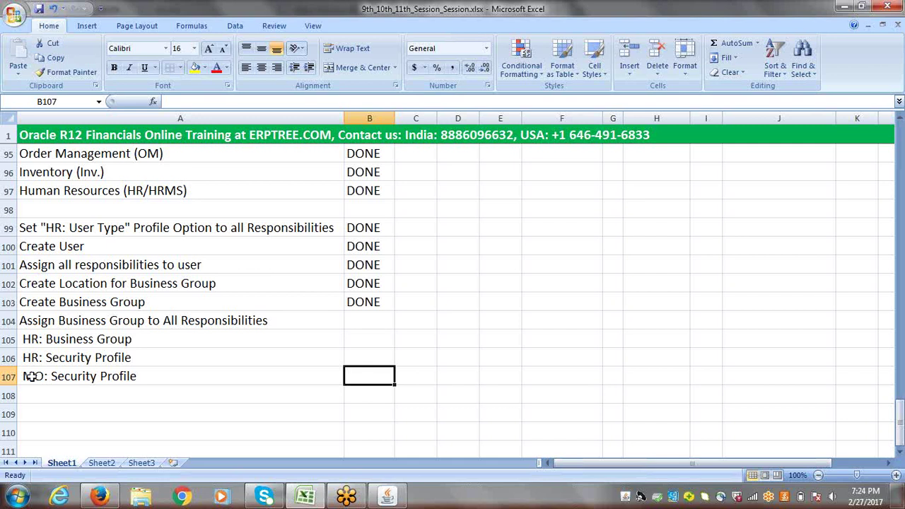
click(47, 377)
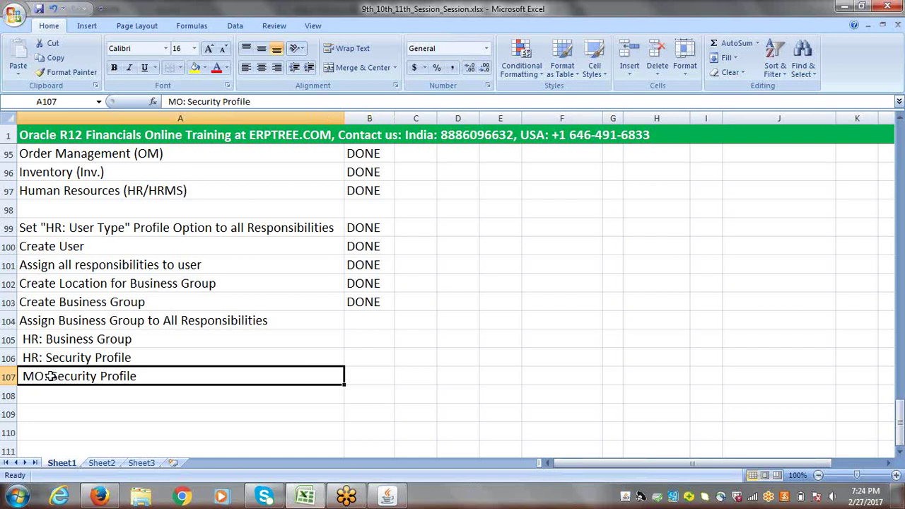
click(102, 497)
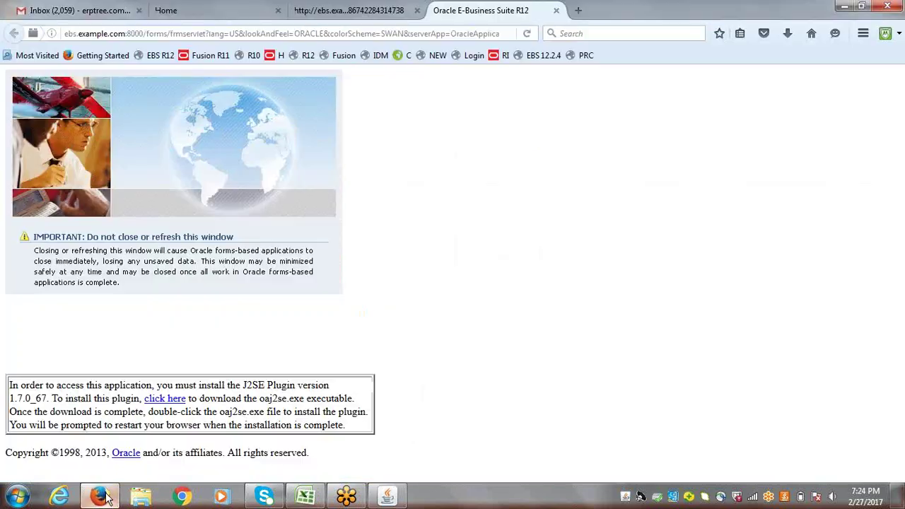
- Save and close the current System Profile Values window and reopen the profile search
click(389, 496)
key(ctrl+s)
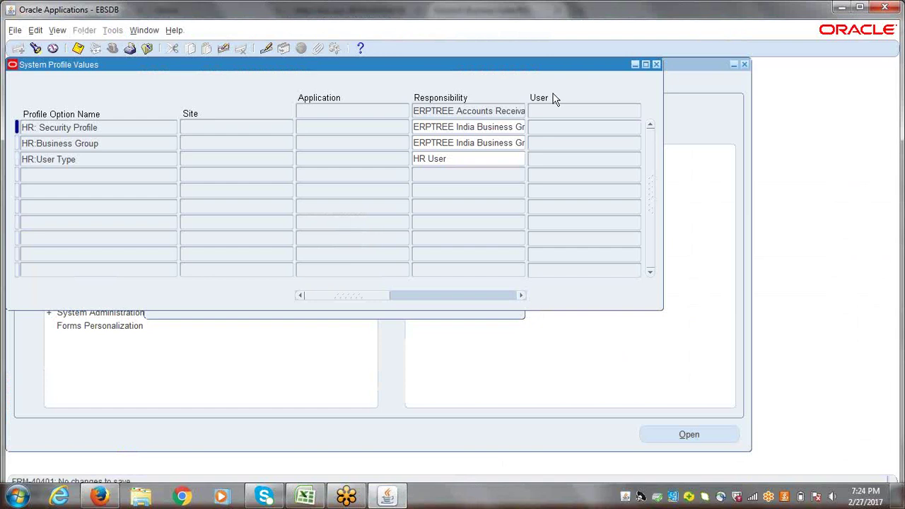
click(653, 65)
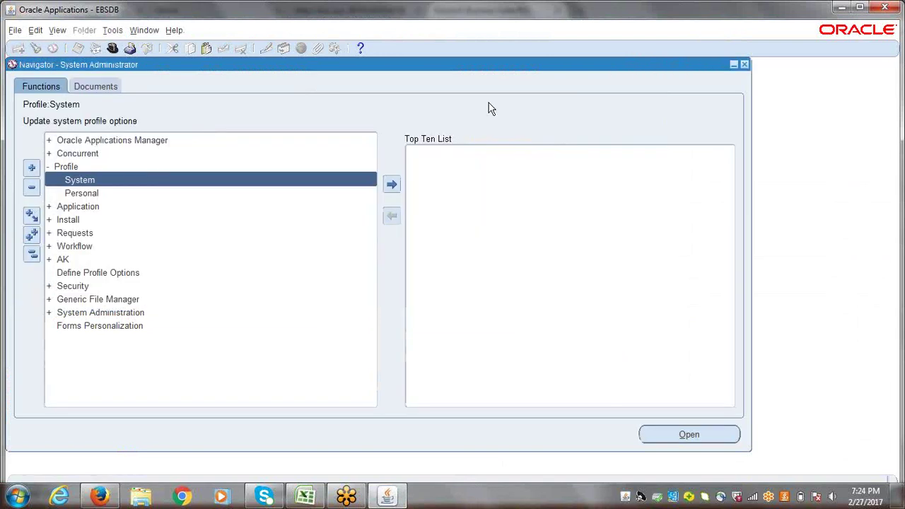
key(Return)
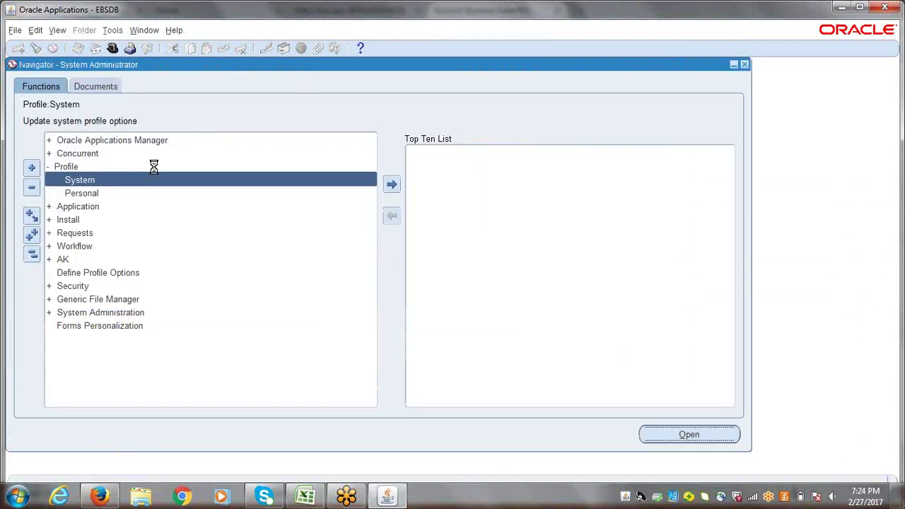
- Limit the search to ERPTREE Accounts Payable Super User, checking the Excel checklist for the next task
click(290, 127)
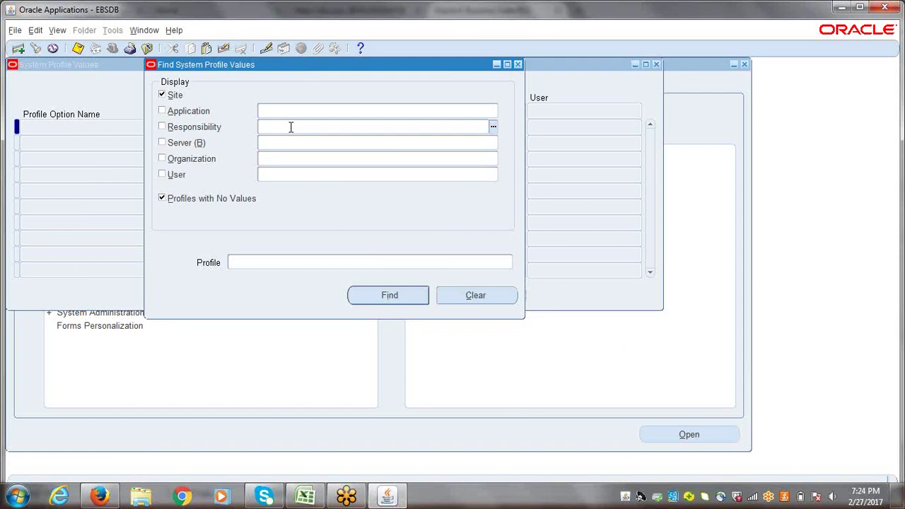
text(erptree)
key(Tab)
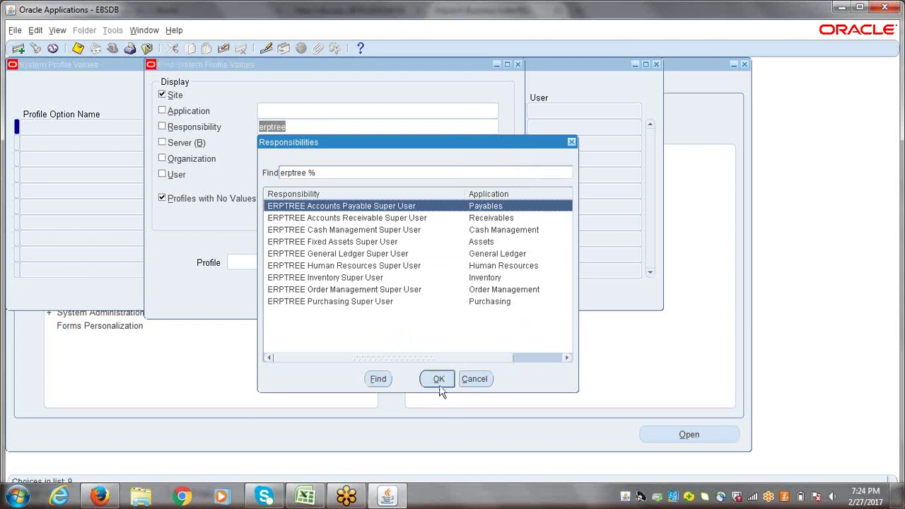
click(438, 382)
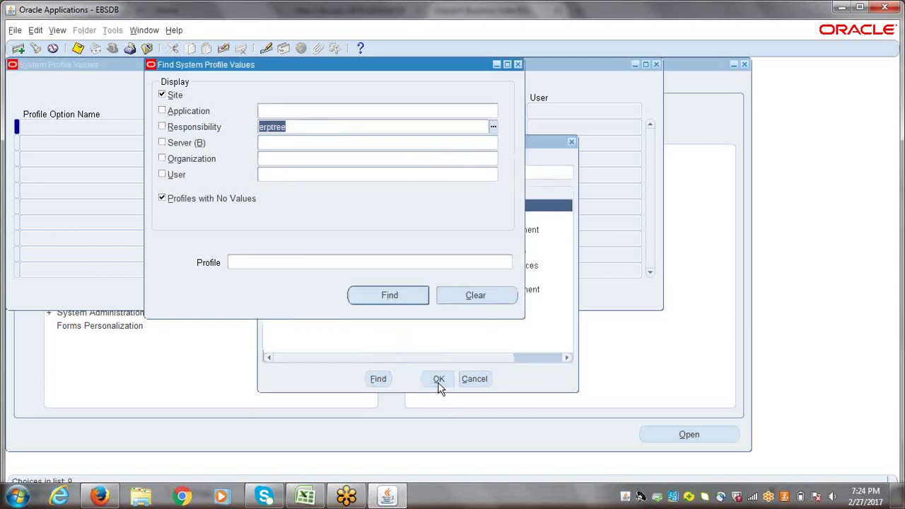
click(262, 262)
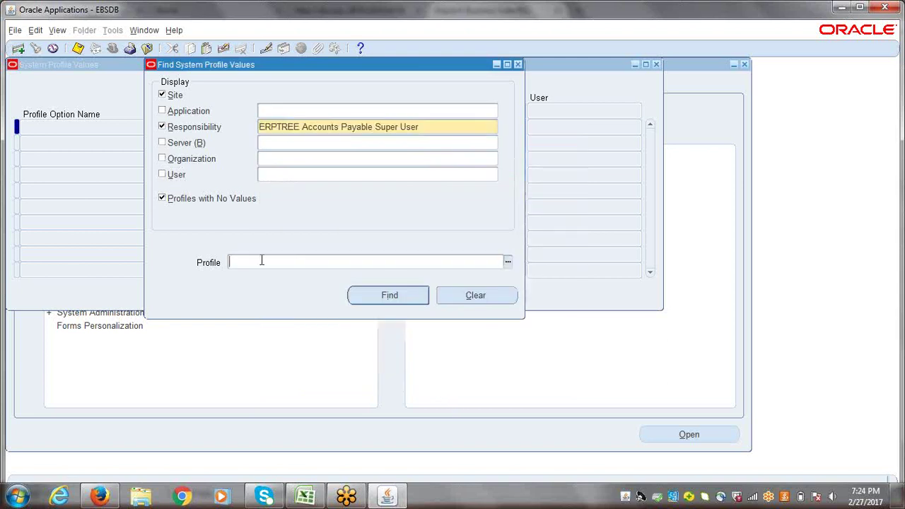
click(306, 497)
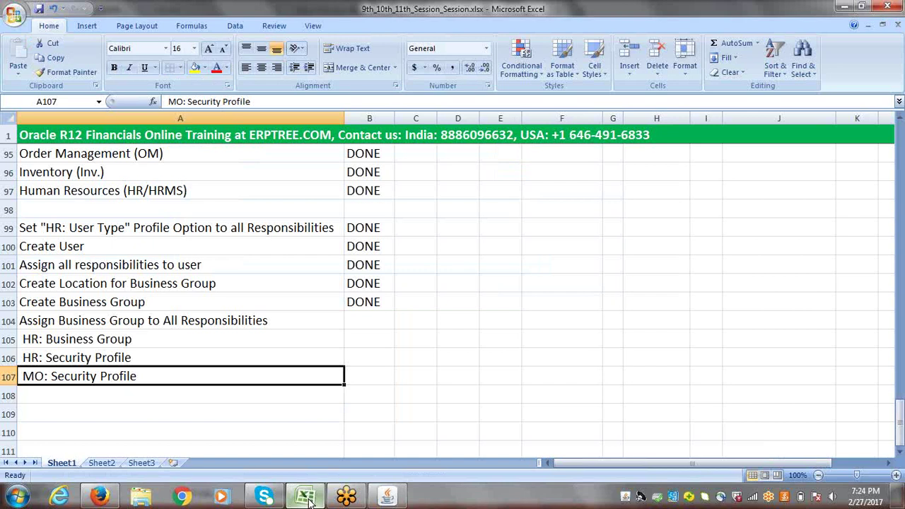
click(307, 498)
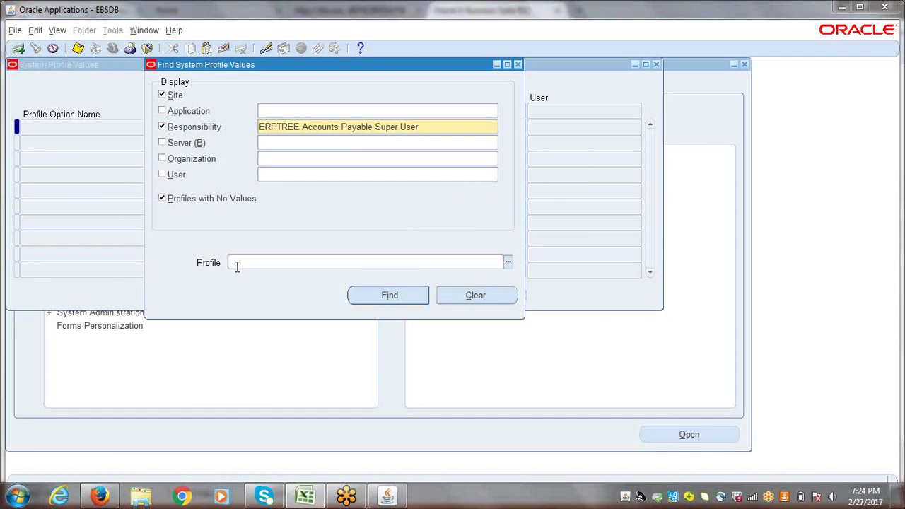
- Find MO: Security Profile and enter ERPTREE India Business Group as its responsibility-level value
text(MO)
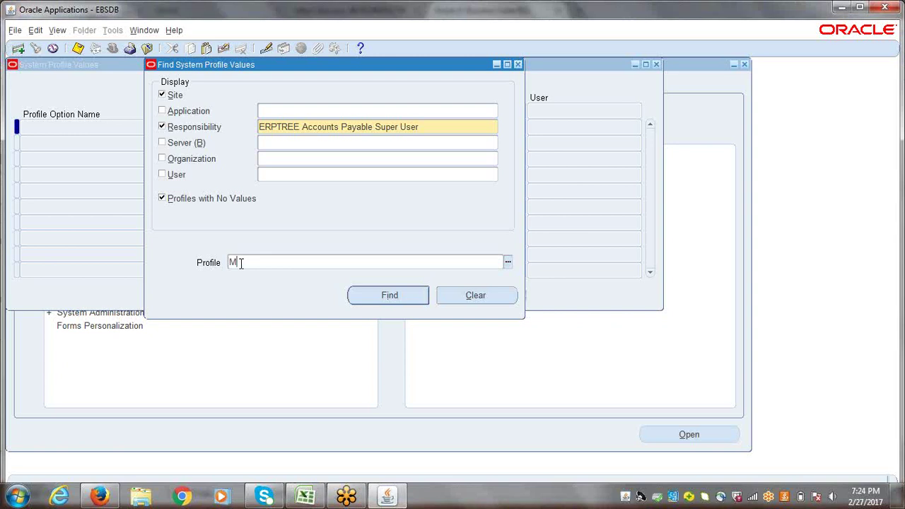
text(: Security Profile)
click(380, 295)
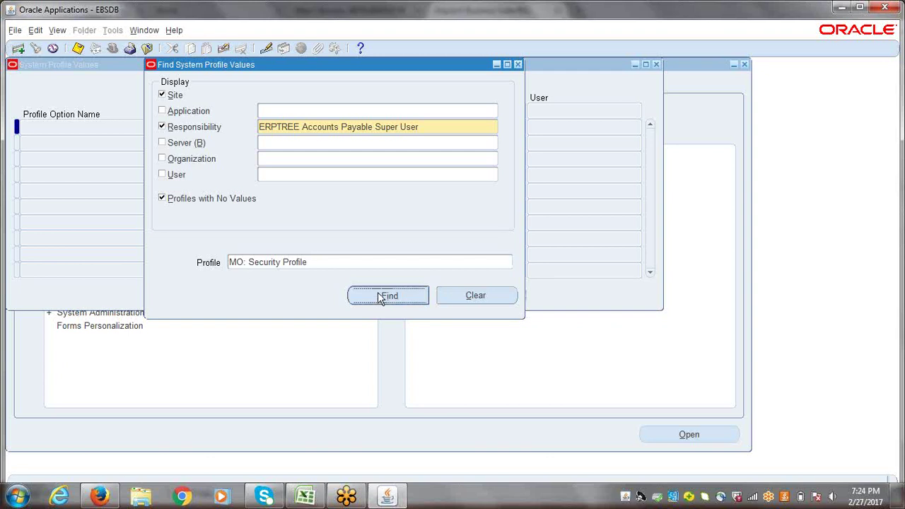
click(488, 128)
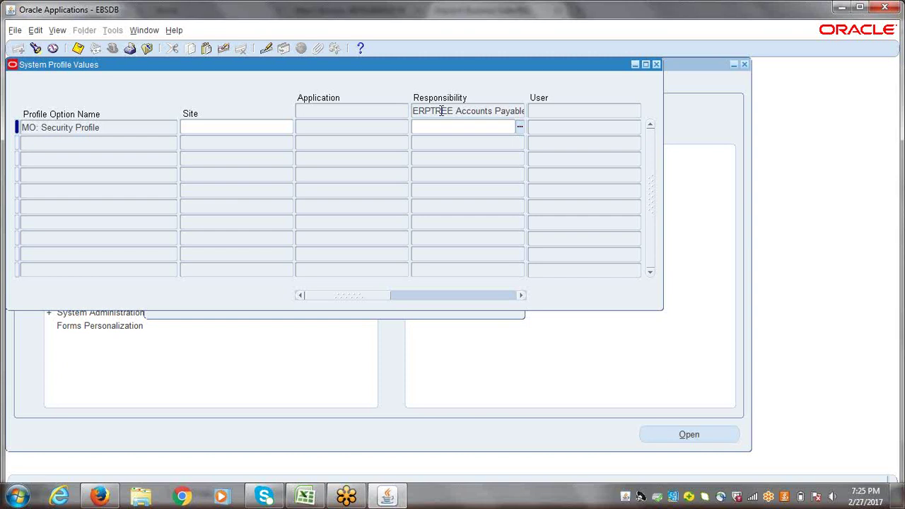
text(erptree)
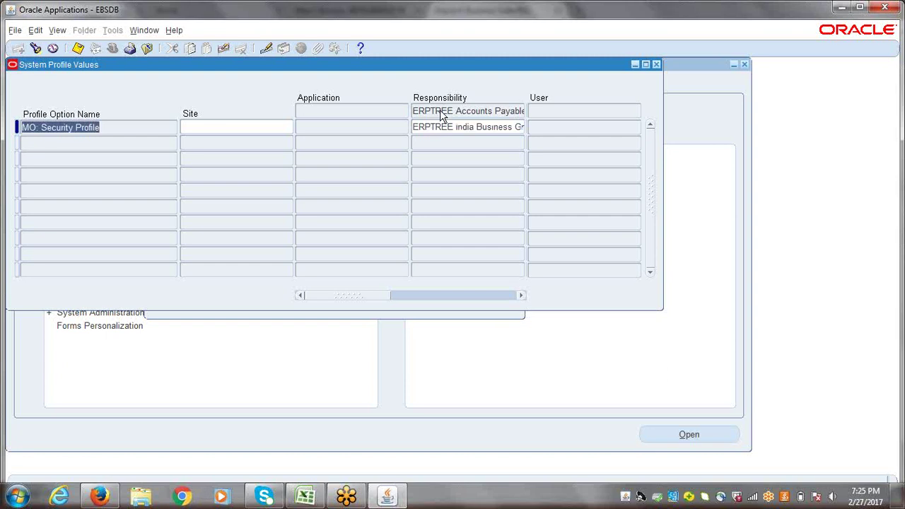
click(475, 126)
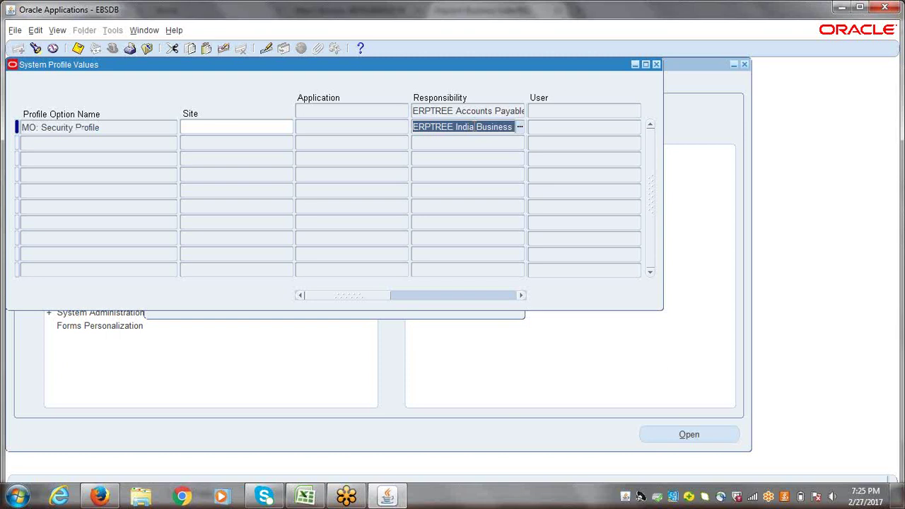
- Save MO: Security Profile as ERPTREE India Business Group for ERPTREE Accounts Receivable Super User
key(ctrl+f)
click(448, 127)
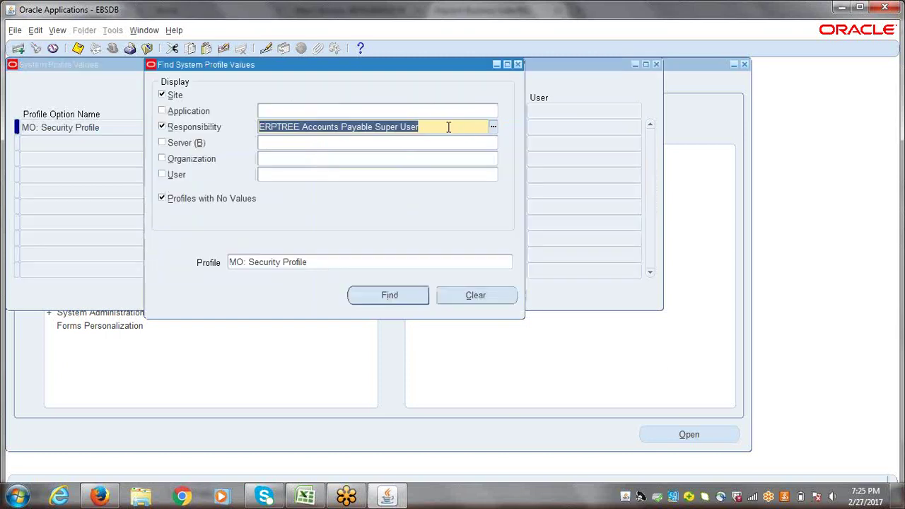
text(erptre)
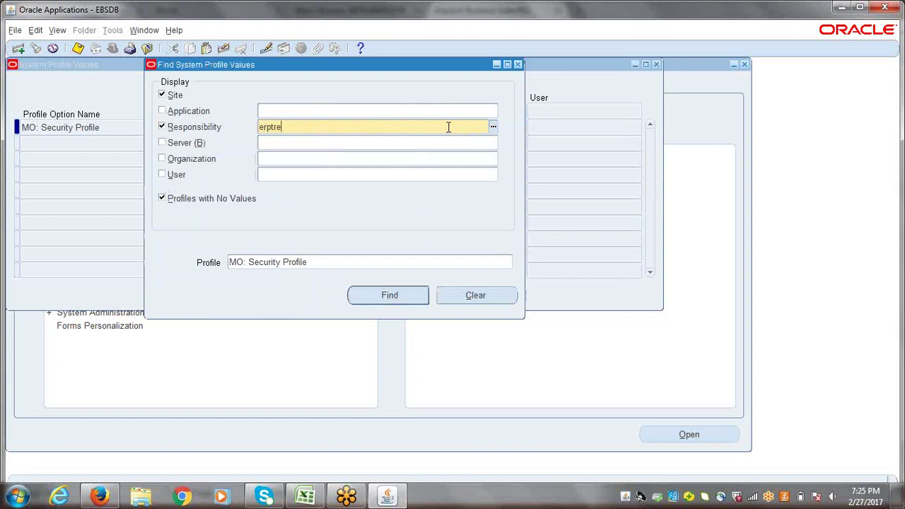
text(e)
key(Tab)
click(362, 219)
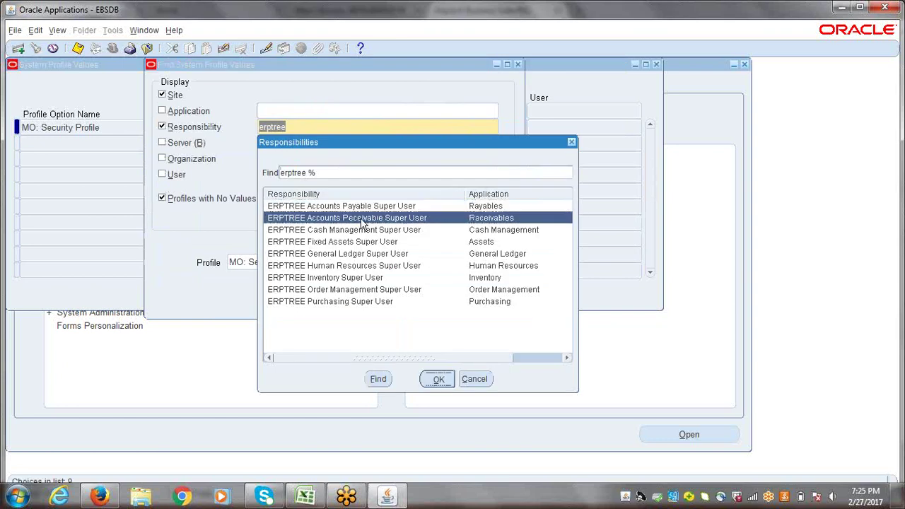
key(Return)
key(Return)
text(ERPTREE India Business Group)
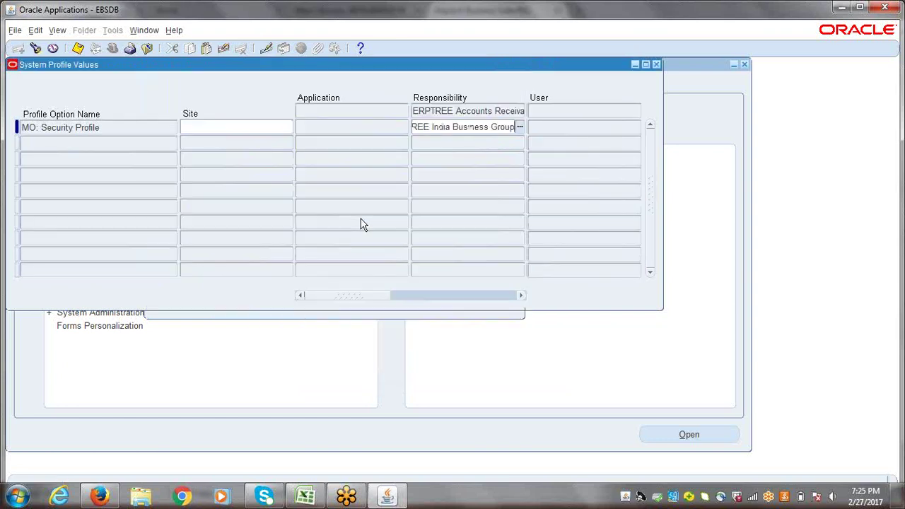
key(ctrl+s)
- Save MO: Security Profile as ERPTREE India Business Group for ERPTREE Cash Management Super User
key(ctrl+f)
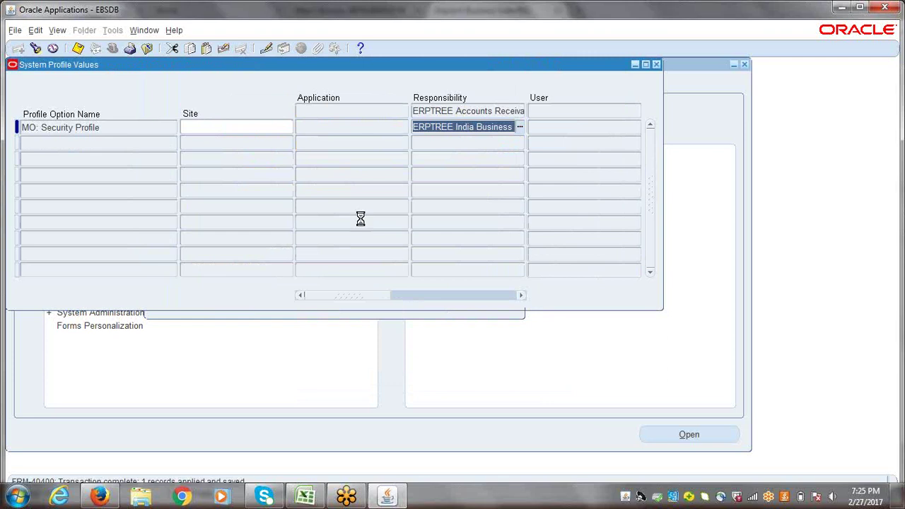
click(430, 123)
text(erptree)
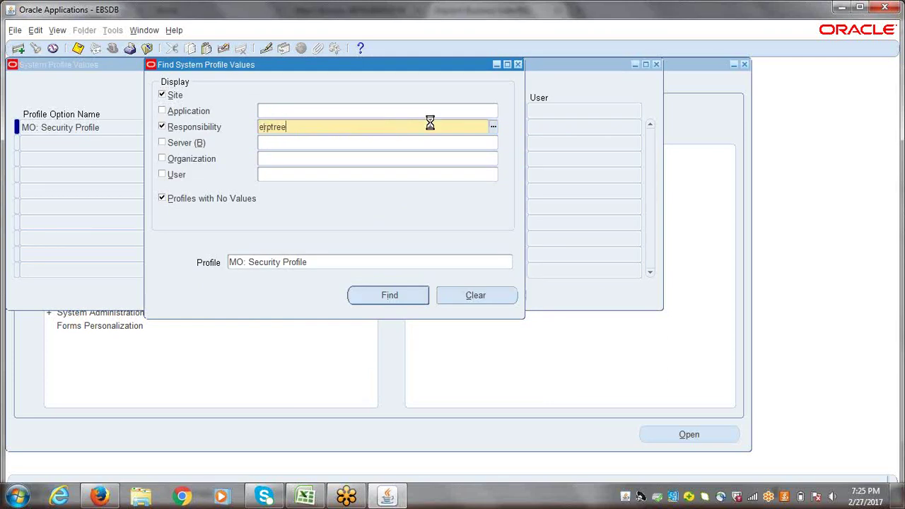
key(Tab)
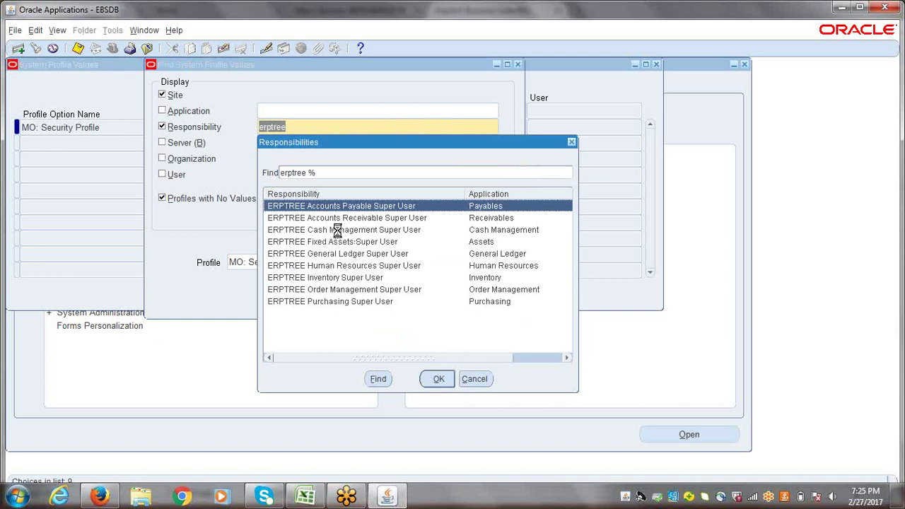
double_click(337, 230)
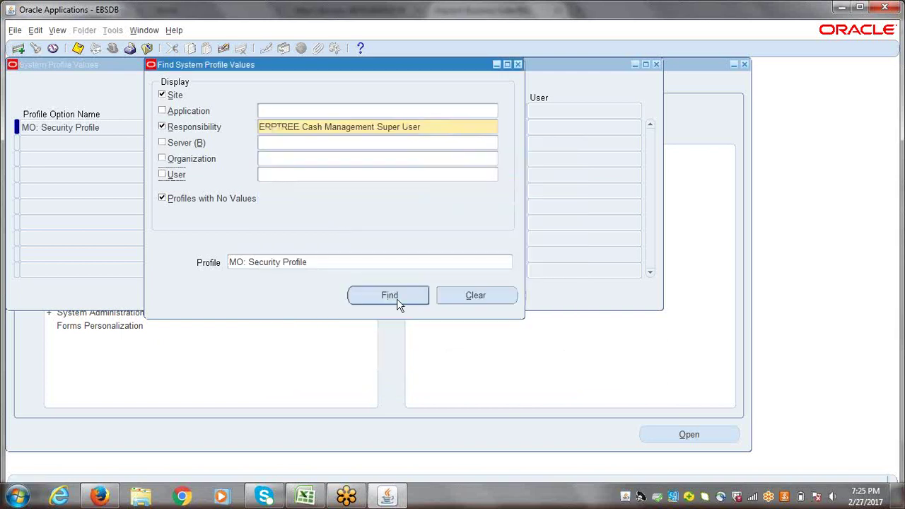
click(398, 297)
click(433, 161)
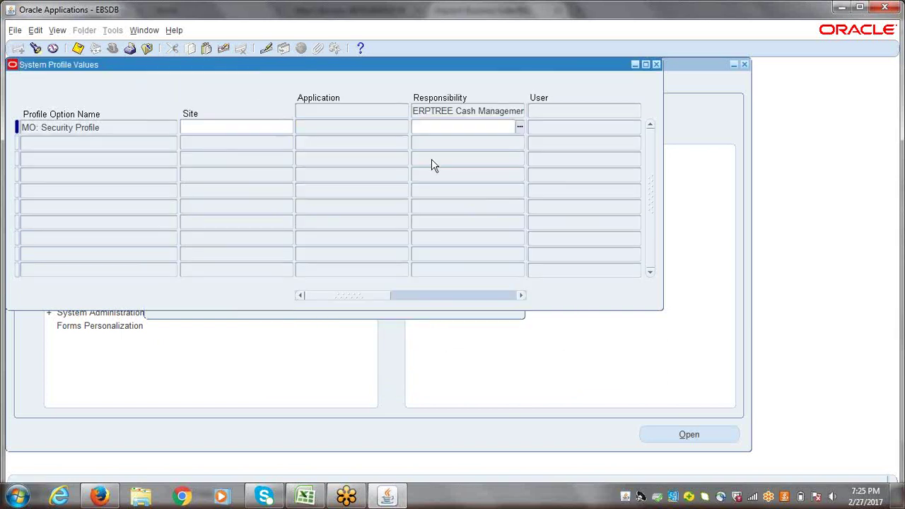
text(ERPTREE India Business Group)
key(ctrl+s)
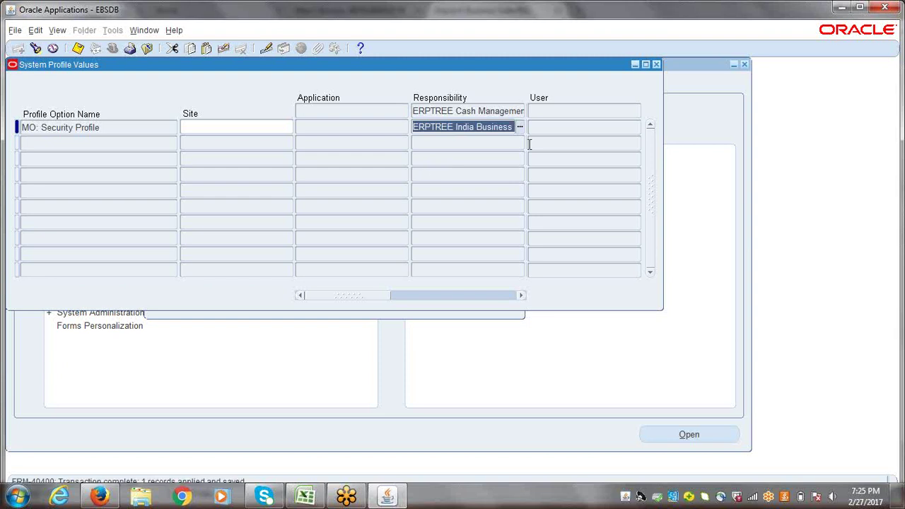
- Save MO: Security Profile as ERPTREE India Business Group for ERPTREE Fixed Assets Super User
key(ctrl+f)
click(440, 125)
text(erp)
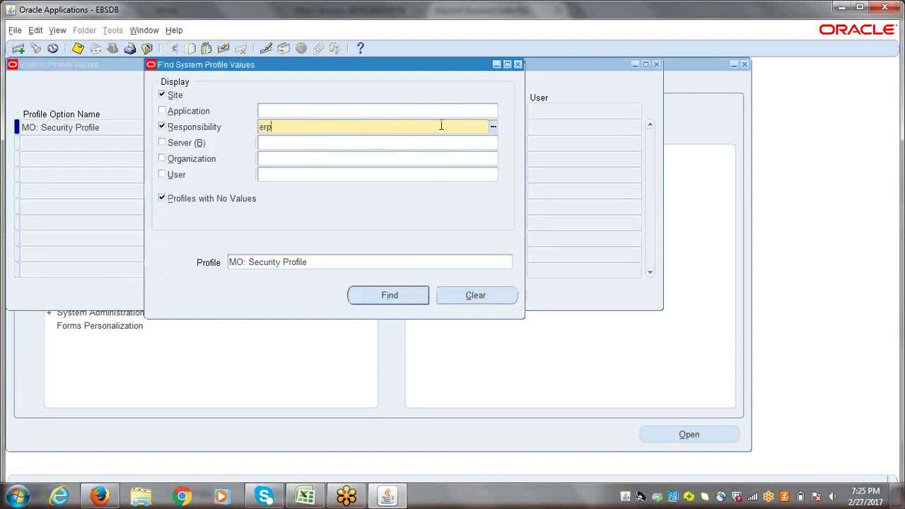
text(tree)
key(Tab)
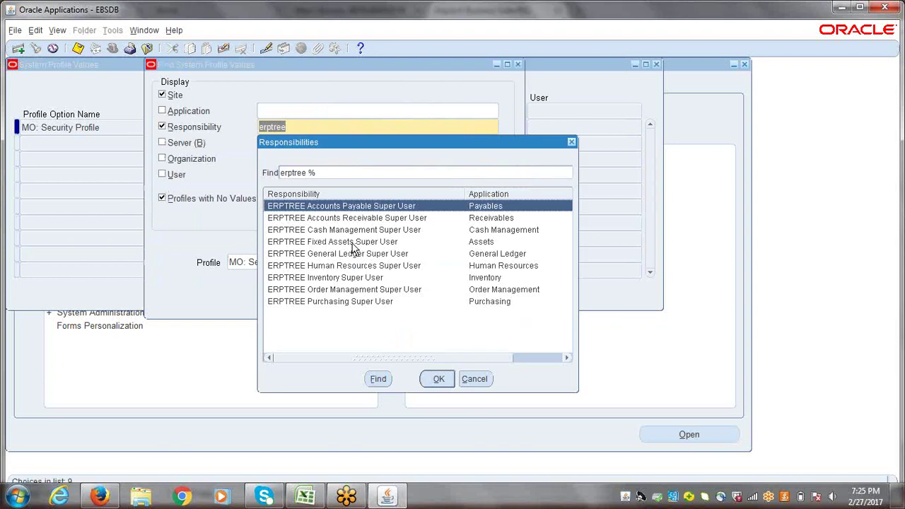
double_click(355, 242)
key(Return)
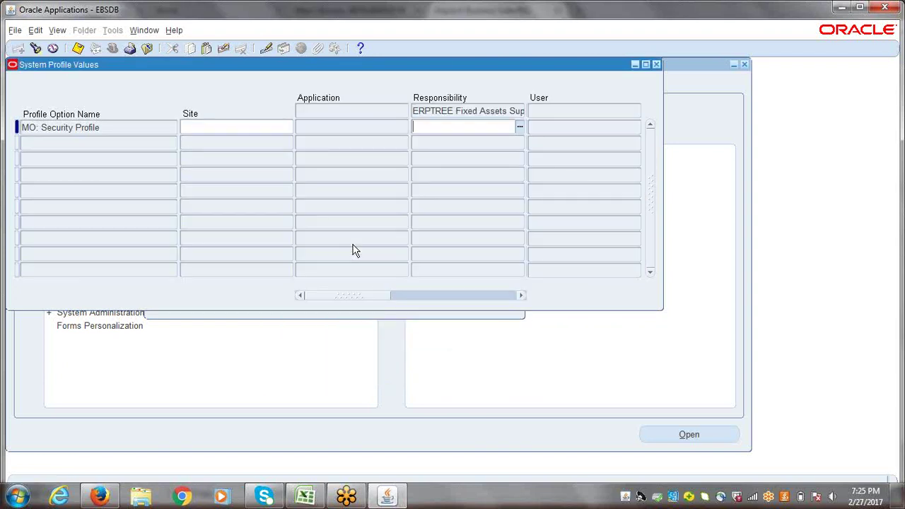
text(ERPTREE India Business Group)
key(ctrl+s)
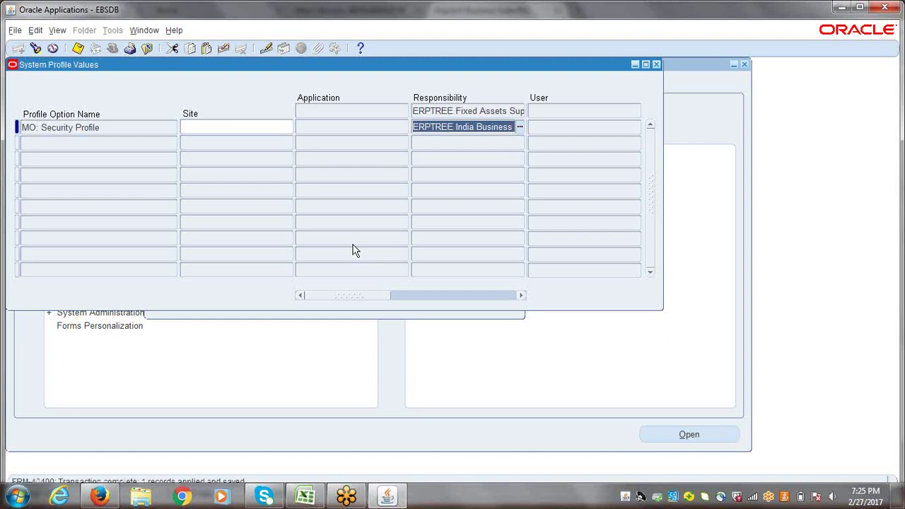
- Save MO: Security Profile as ERPTREE India Business Group for ERPTREE General Ledger Super User
key(ctrl+f)
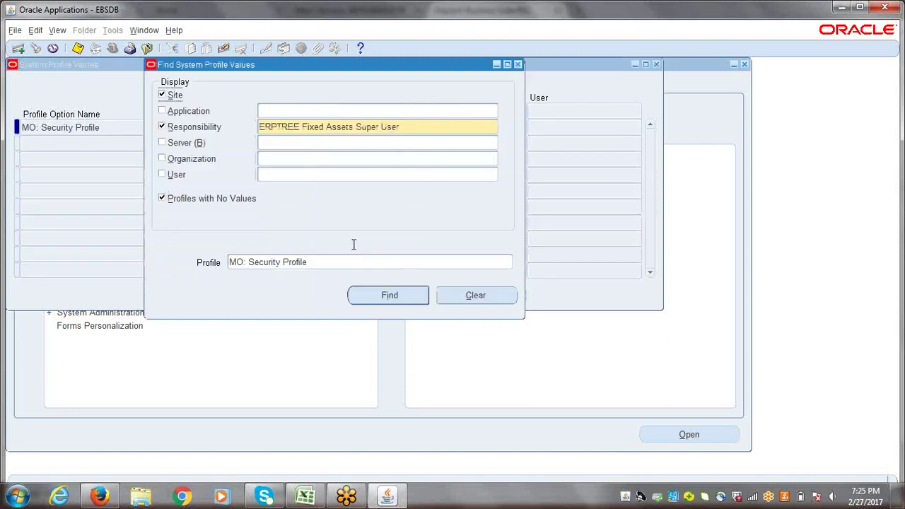
text(erptree)
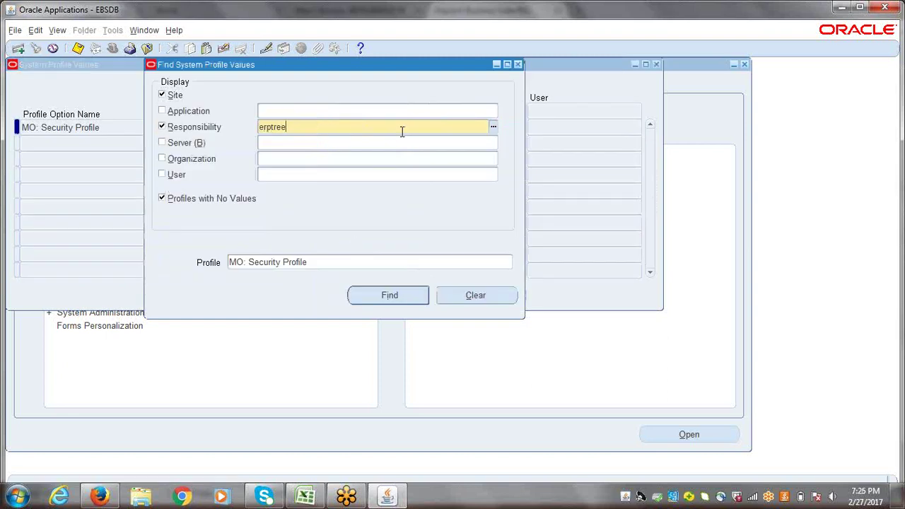
key(Tab)
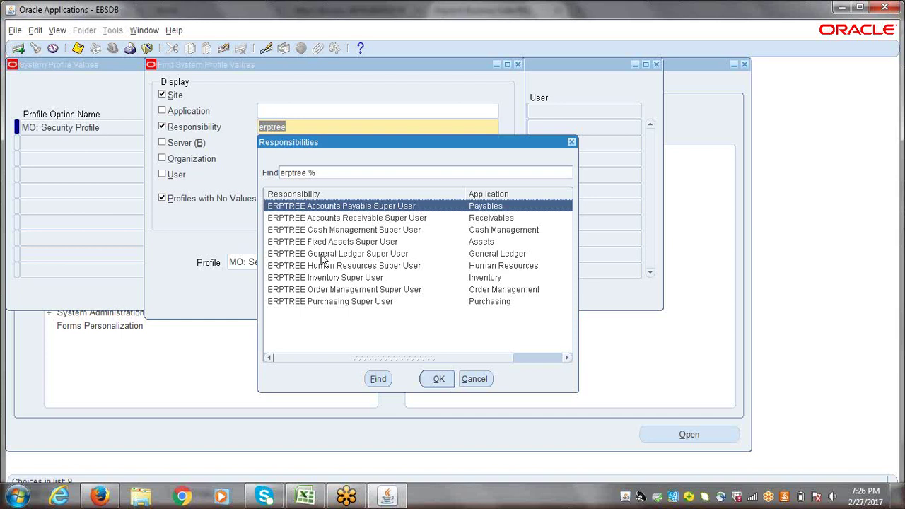
double_click(322, 253)
key(Return)
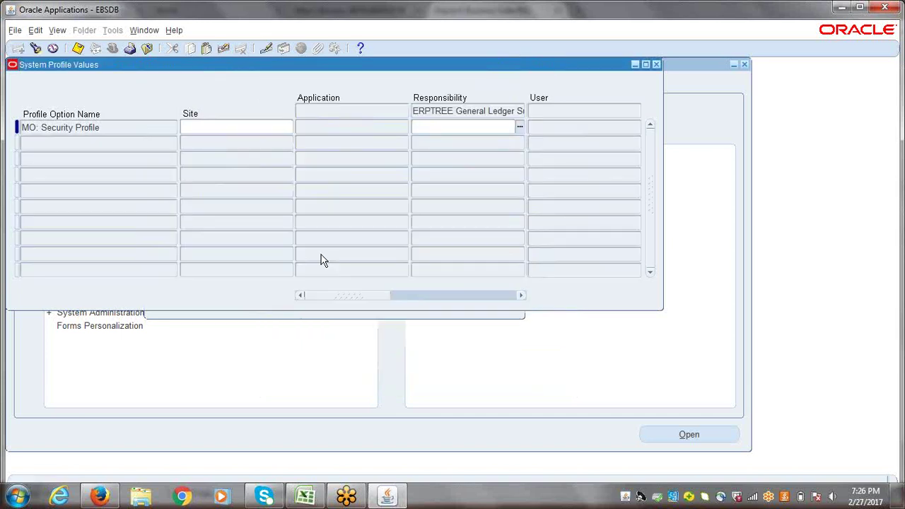
text(ERPTREE India Business Group)
key(ctrl+s)
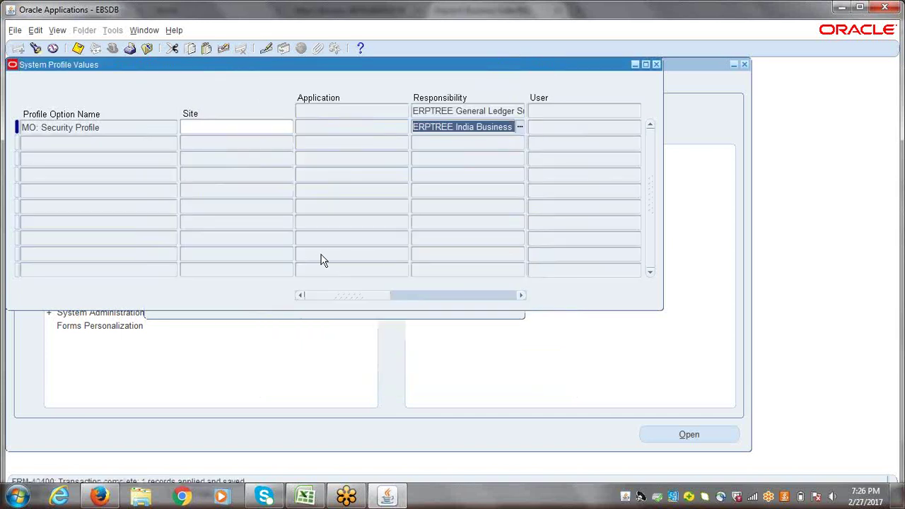
- Save MO: Security Profile as ERPTREE India Business Group for ERPTREE Human Resources Super User
key(ctrl+F11)
click(417, 126)
text(er)
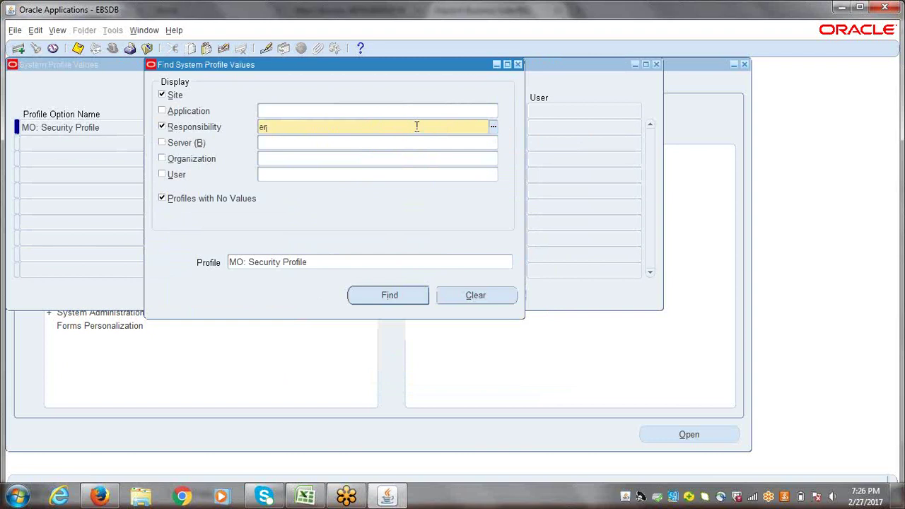
text(ptree)
key(Tab)
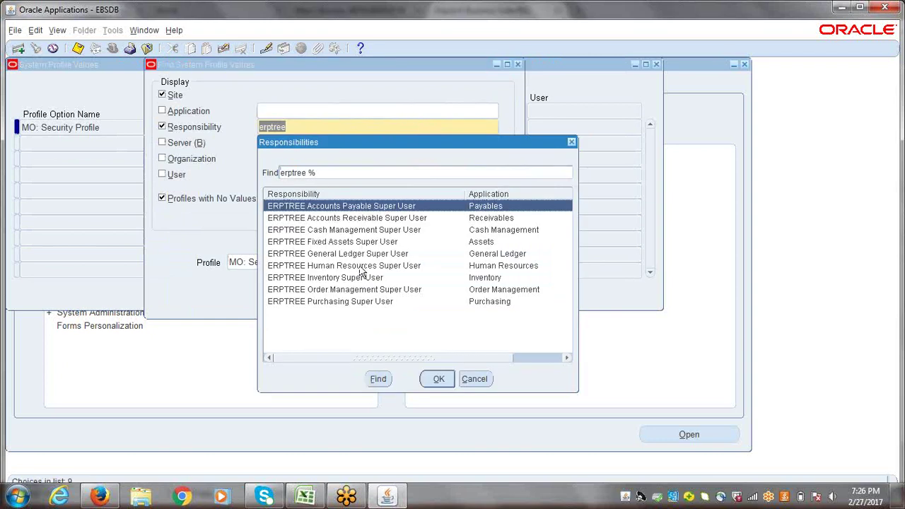
click(338, 266)
double_click(333, 266)
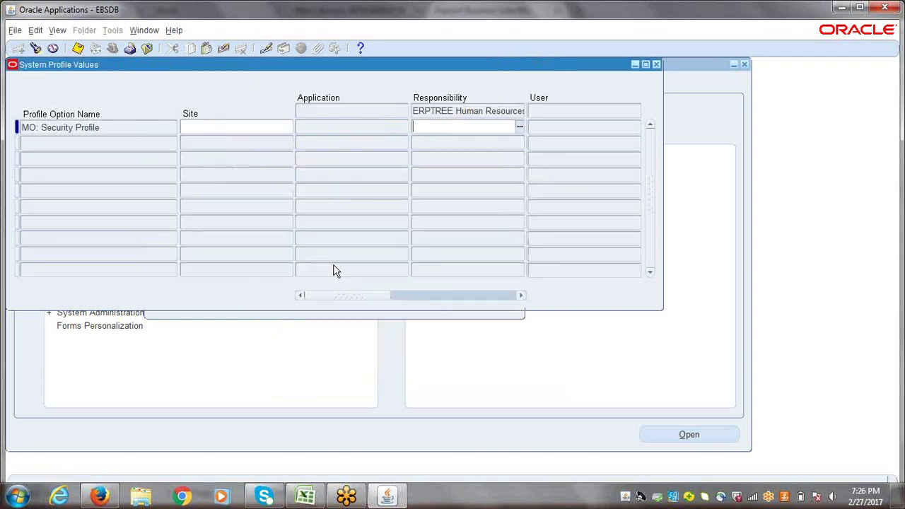
text(ERPTREE India Business Group)
key(ctrl+s)
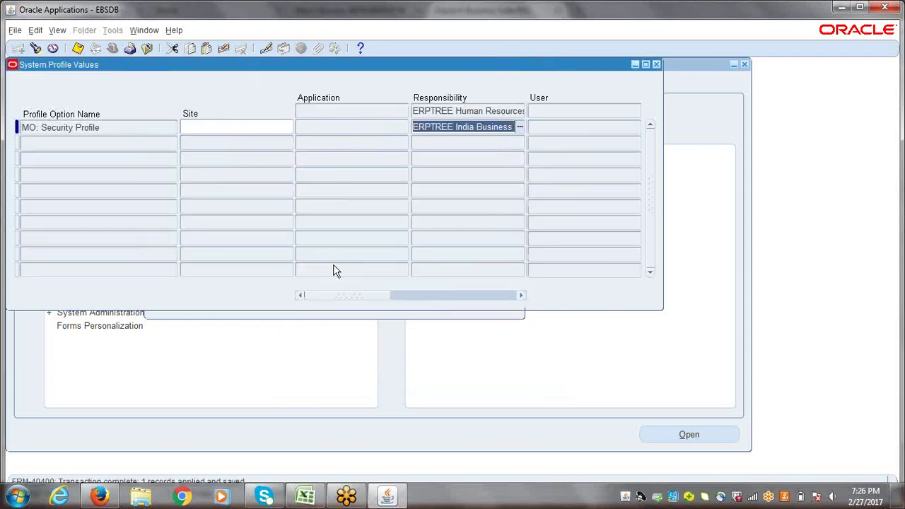
- Save MO: Security Profile as ERPTREE India Business Group for ERPTREE Inventory Super User
key(ctrl+f)
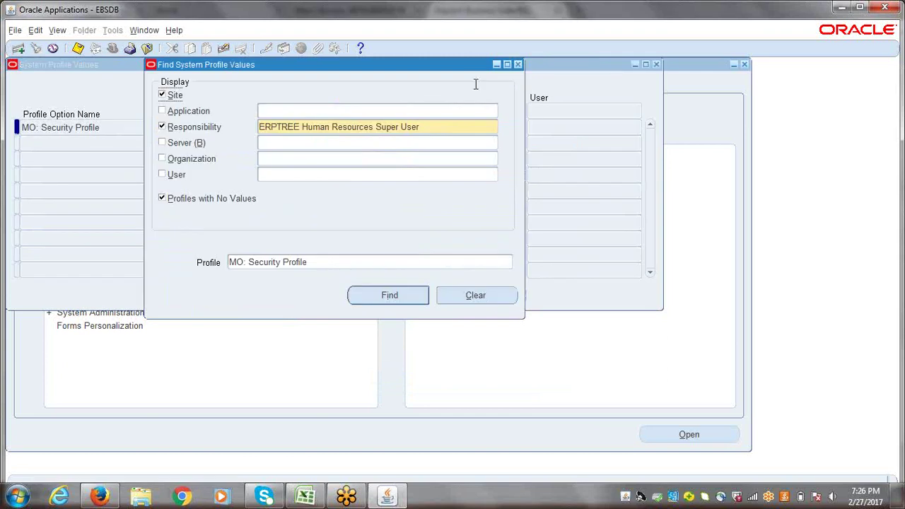
triple_click(431, 128)
text(erptree)
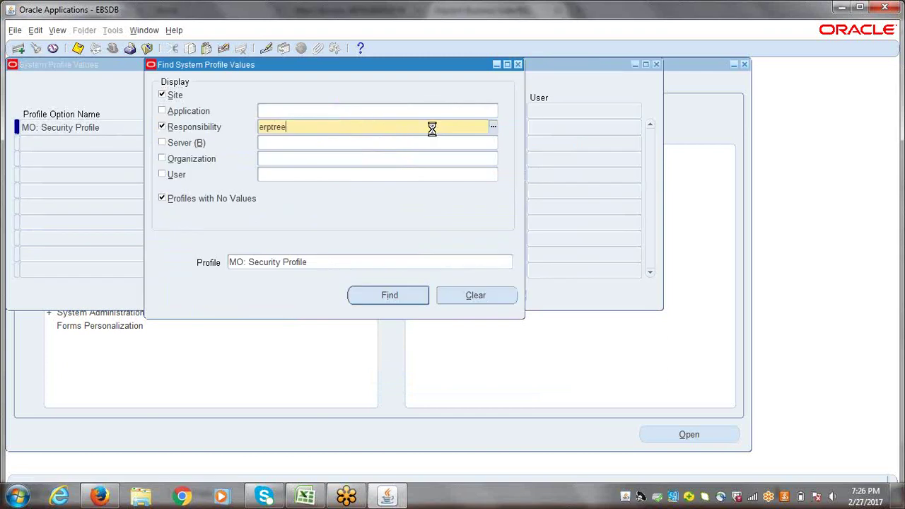
key(Tab)
double_click(335, 278)
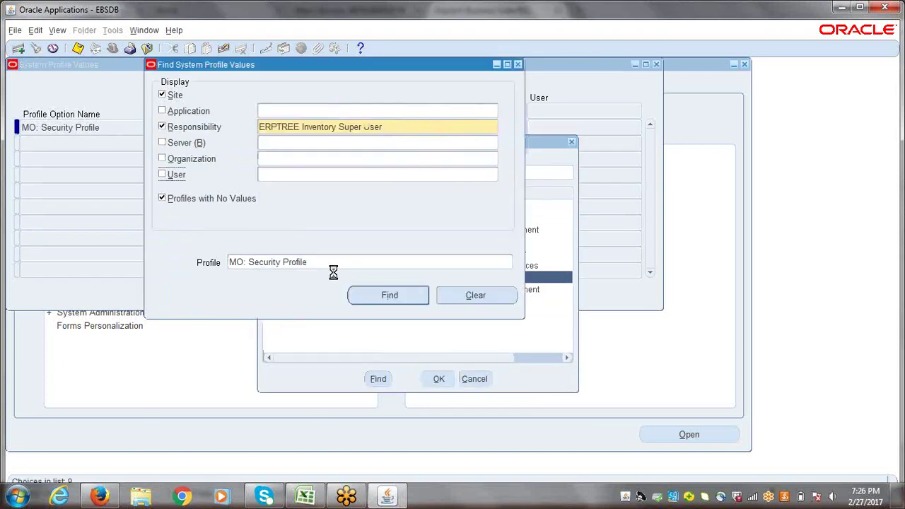
key(Return)
text(ERPTREE India Business Group)
key(ctrl+s)
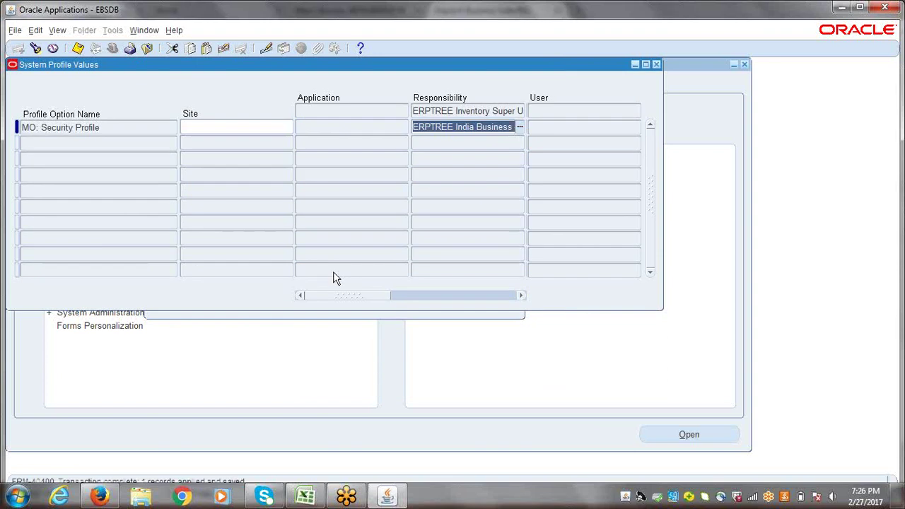
- Enter ERPTREE India Business Group for ERPTREE Order Management Super User and re-query its profile values
key(ctrl+f)
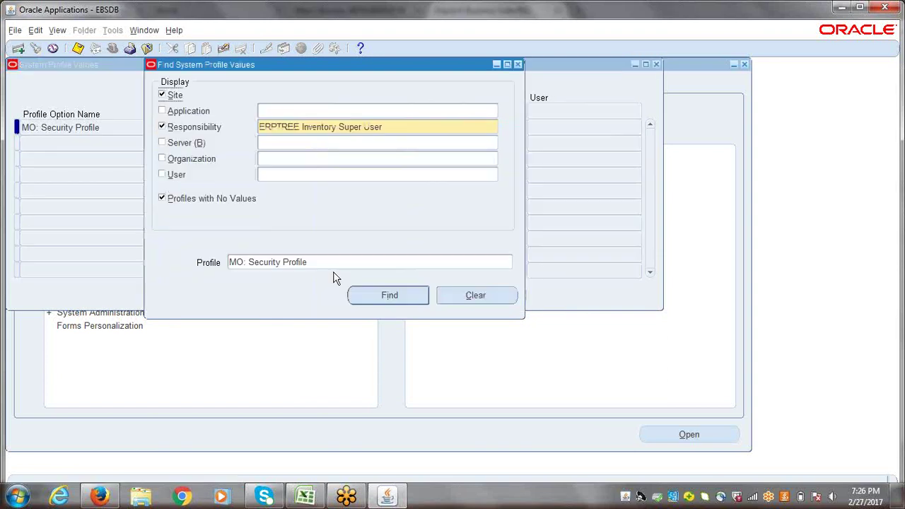
triple_click(399, 126)
text(erptree)
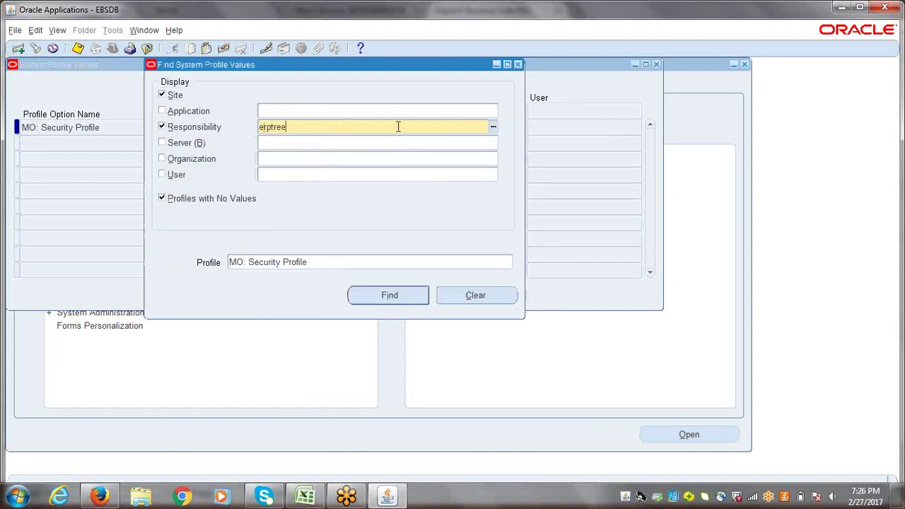
key(Tab)
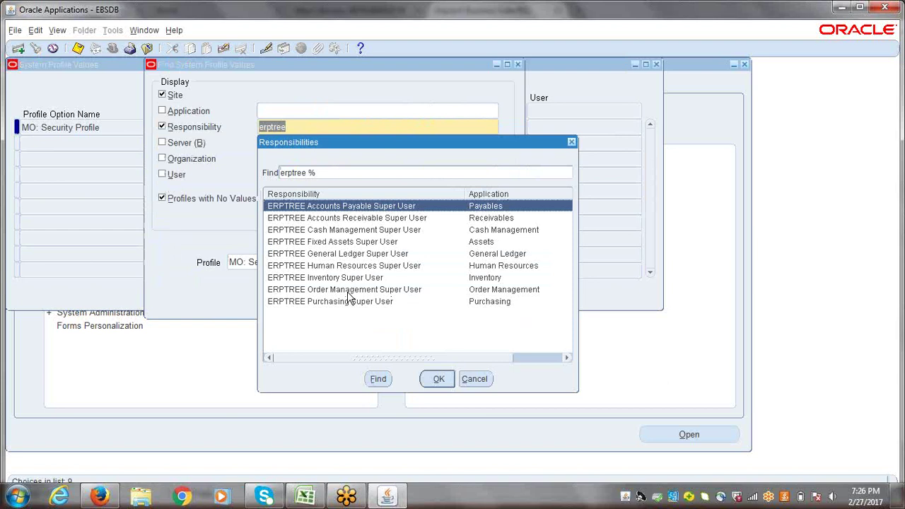
double_click(349, 291)
click(349, 294)
text(ERPTREE India Business Group)
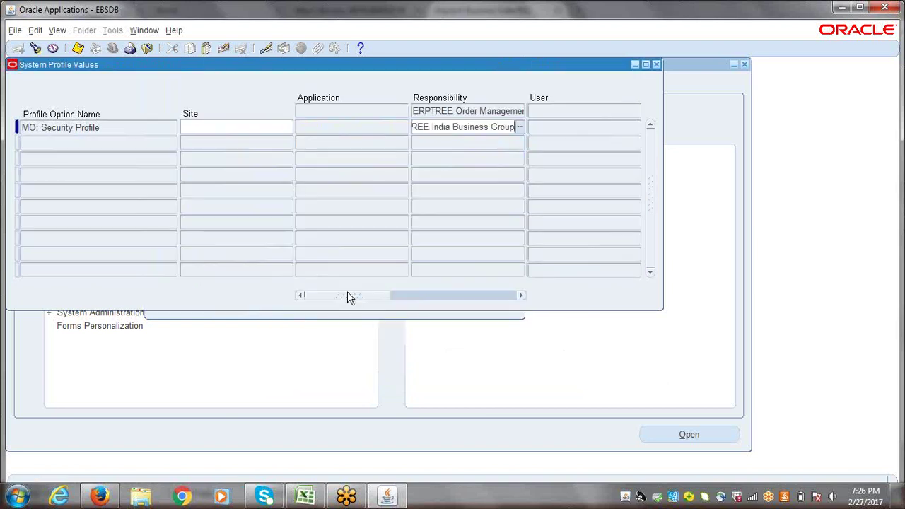
key(ctrl+f)
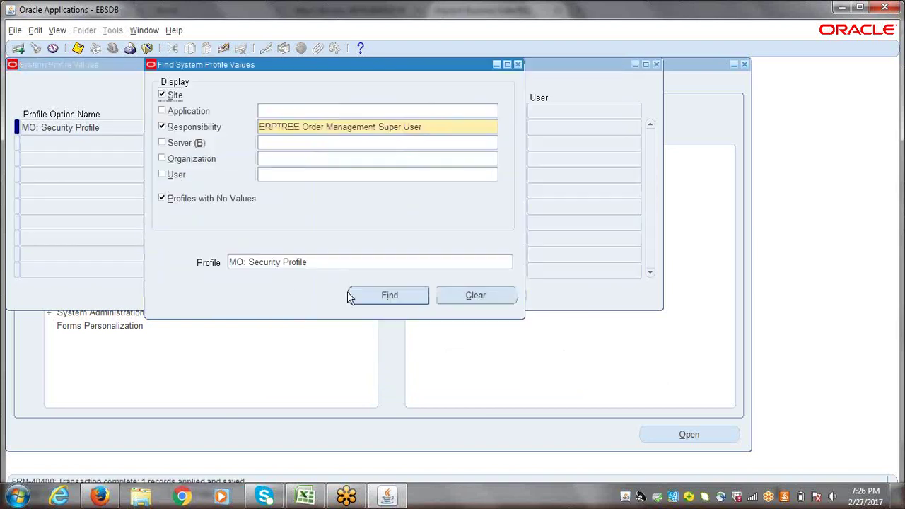
text(erptree)
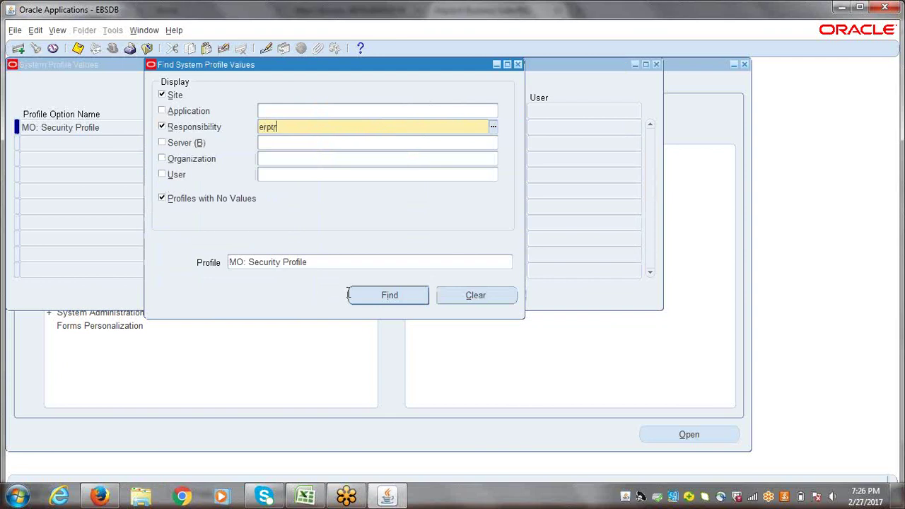
click(349, 295)
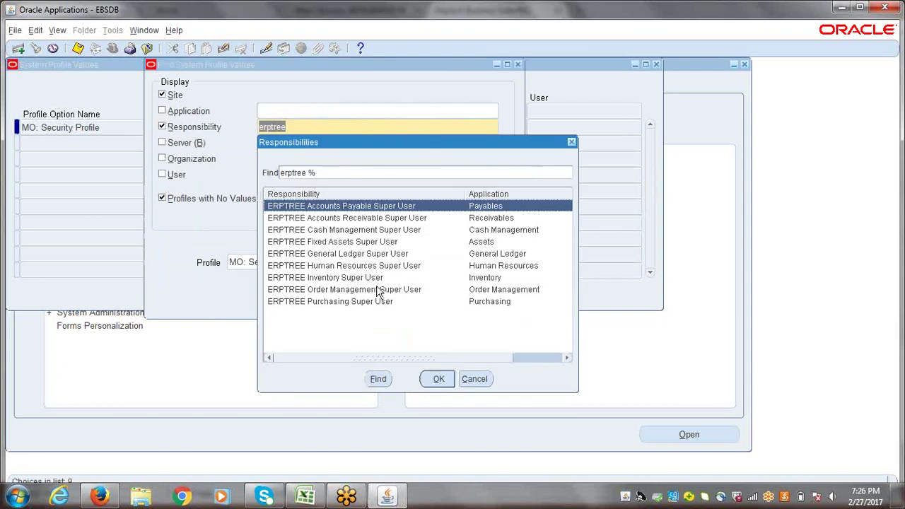
click(380, 290)
double_click(380, 290)
key(Return)
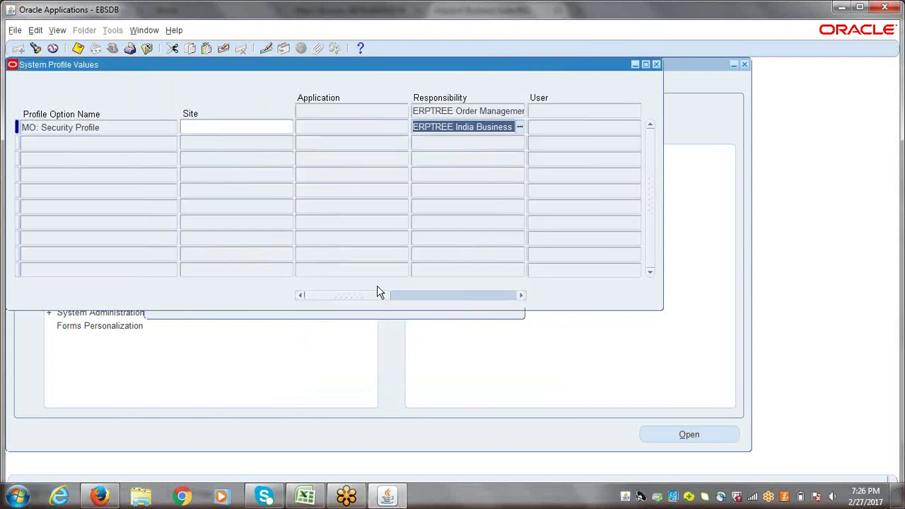
- Save ERPTREE India Business Group for ERPTREE Purchasing Super User, then switch to the Excel checklist
key(ctrl+F11)
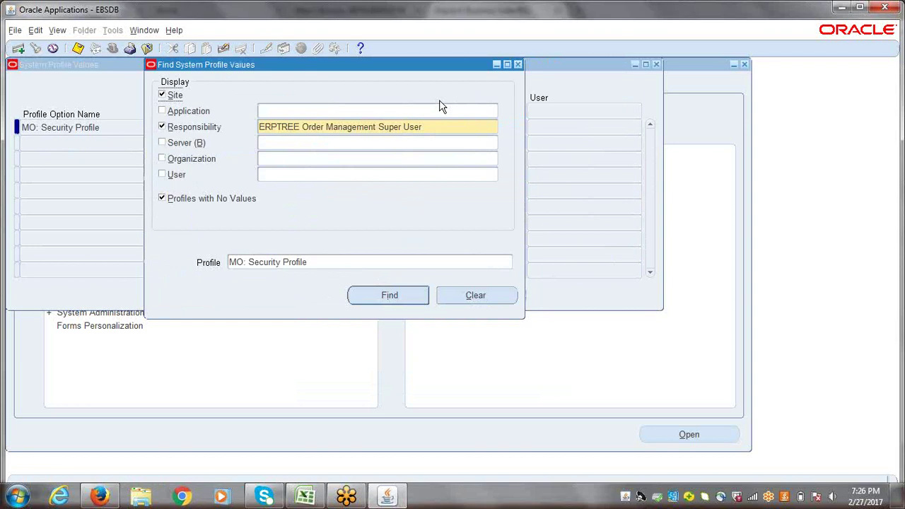
triple_click(431, 126)
text(erptree)
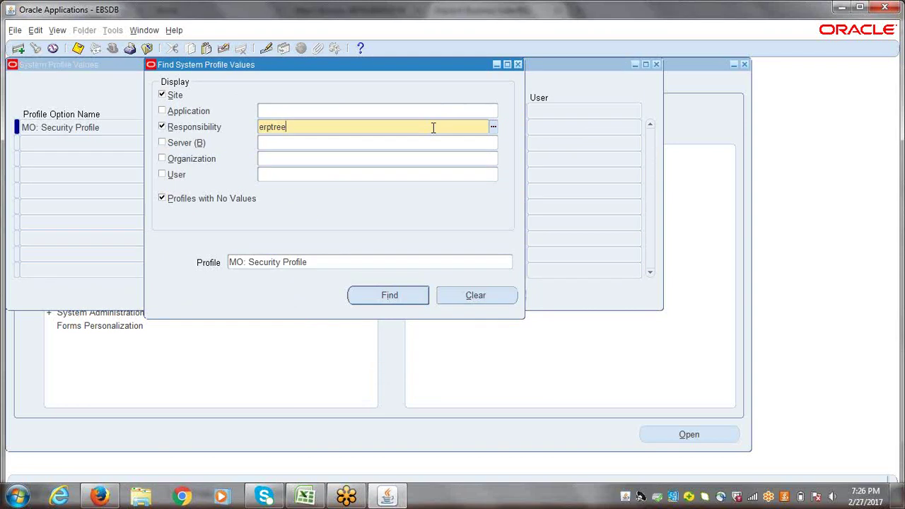
key(Tab)
click(358, 301)
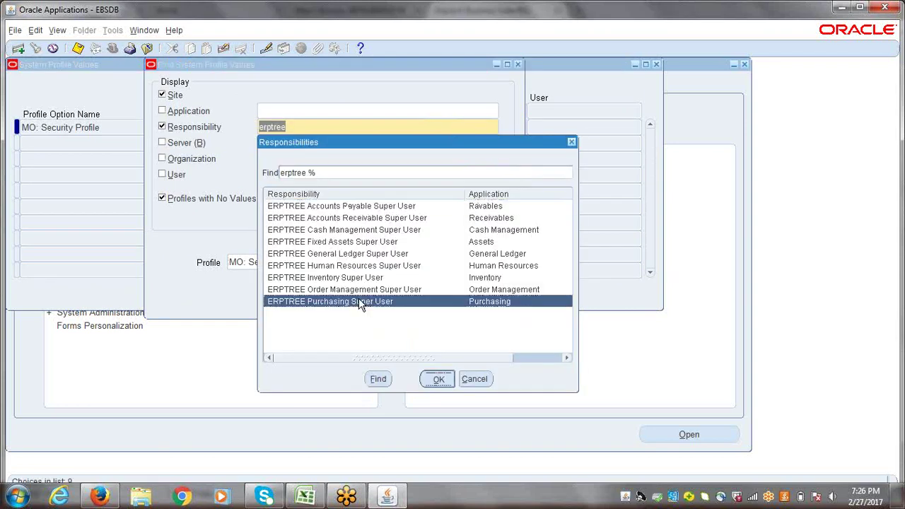
double_click(359, 302)
key(Return)
text(ERPTREE India Business Group)
key(ctrl+s)
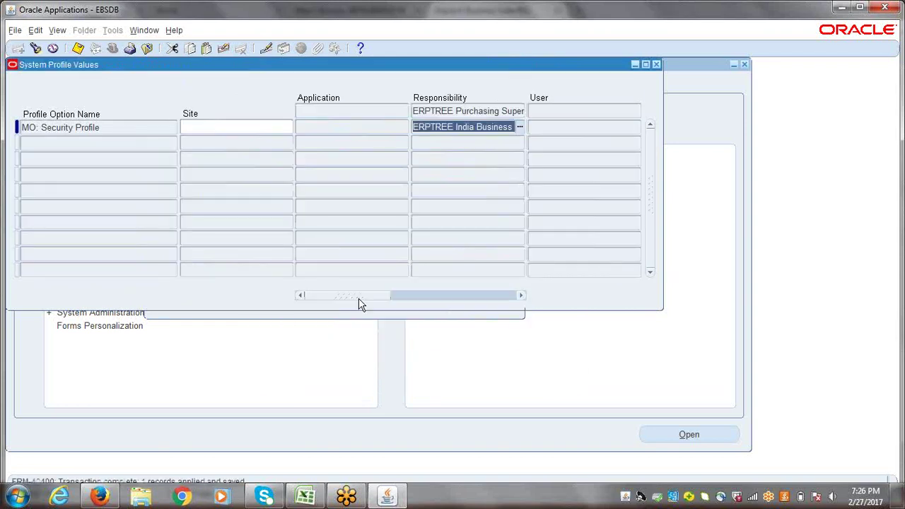
click(306, 496)
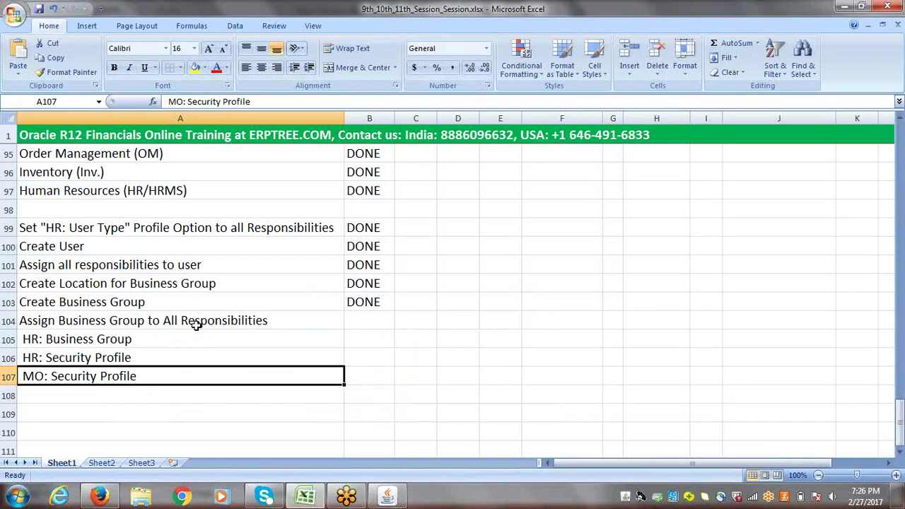
- Select profile-option items A105:A107, scroll up to the organization chart, then return to Oracle
drag(92, 322, 126, 370)
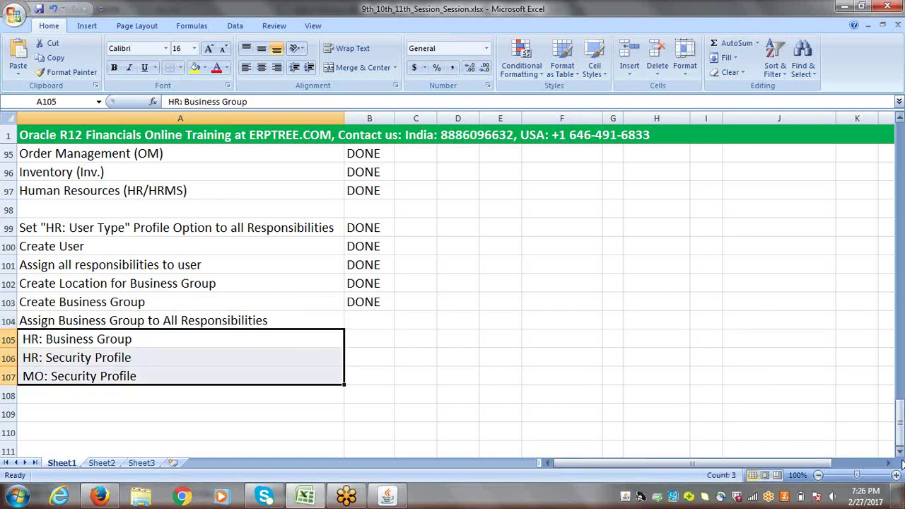
drag(900, 425, 892, 202)
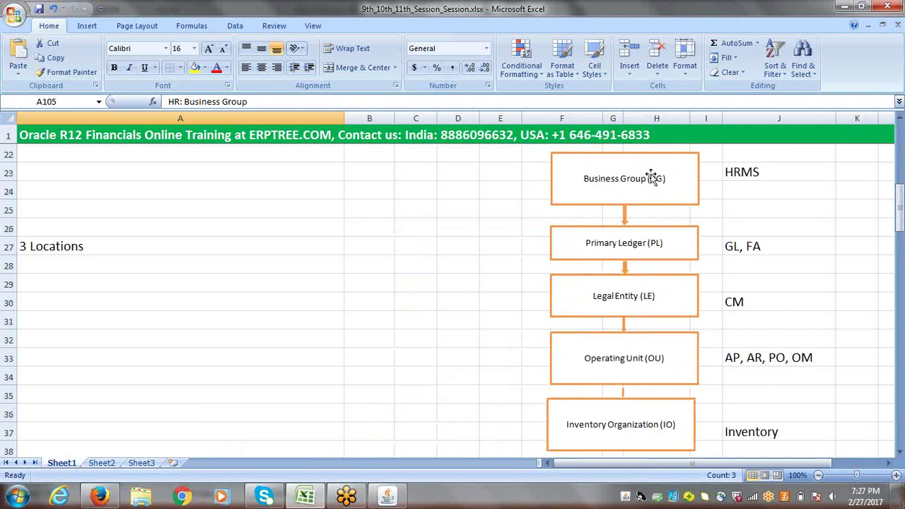
drag(897, 206, 897, 212)
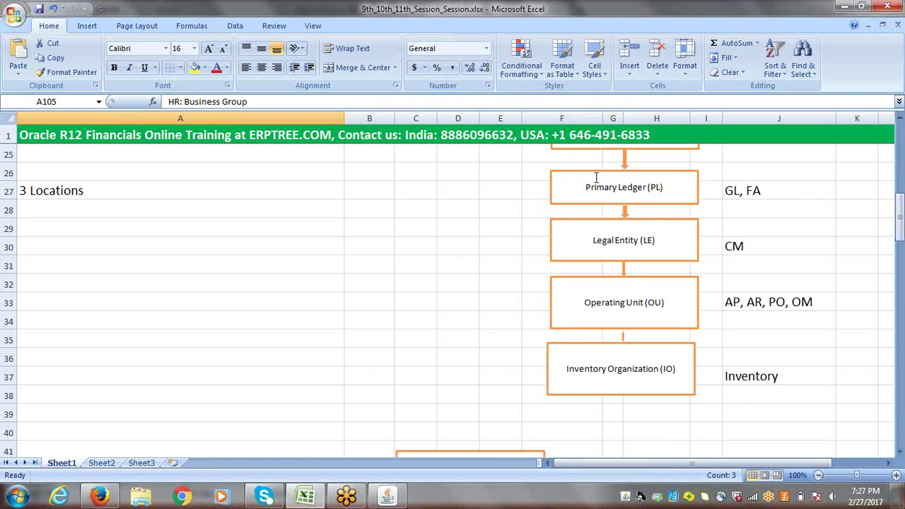
click(900, 230)
click(388, 496)
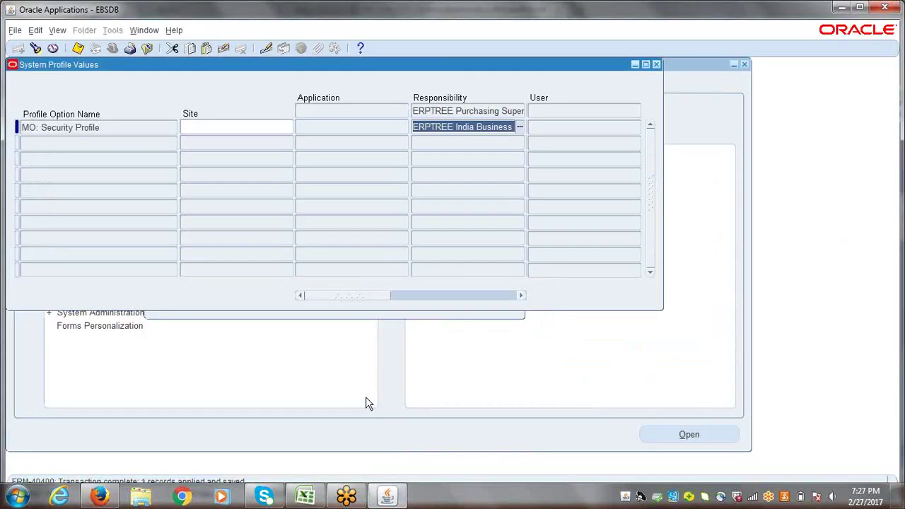
- Close System Profile Values and pick ERPTREE General Ledger Super User from the Switch Responsibility list
click(656, 64)
click(656, 65)
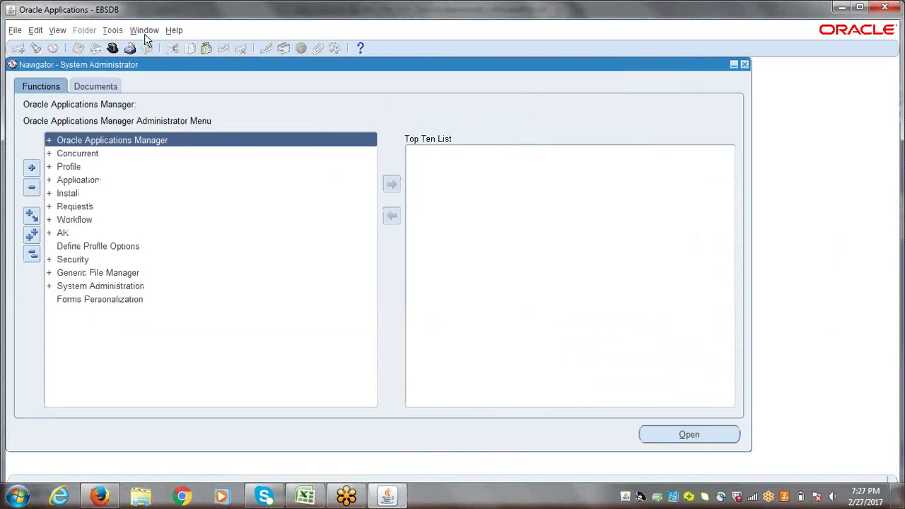
click(112, 47)
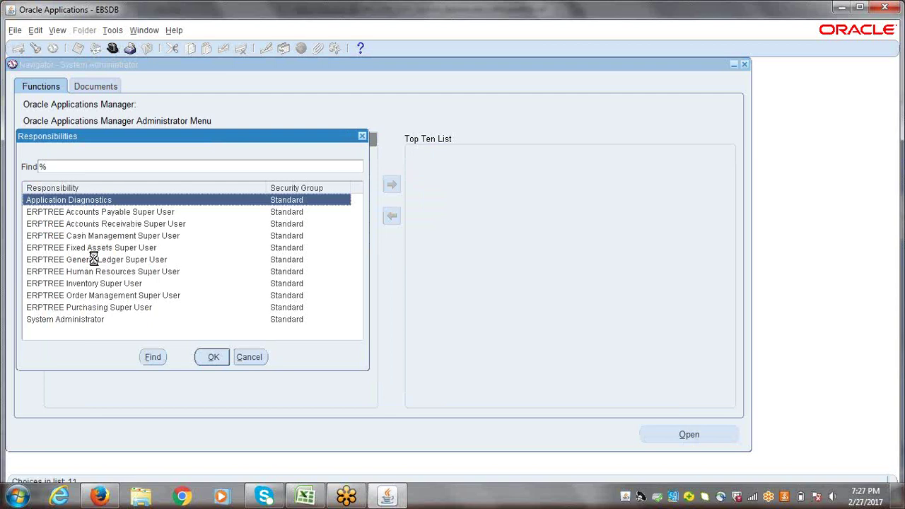
click(96, 261)
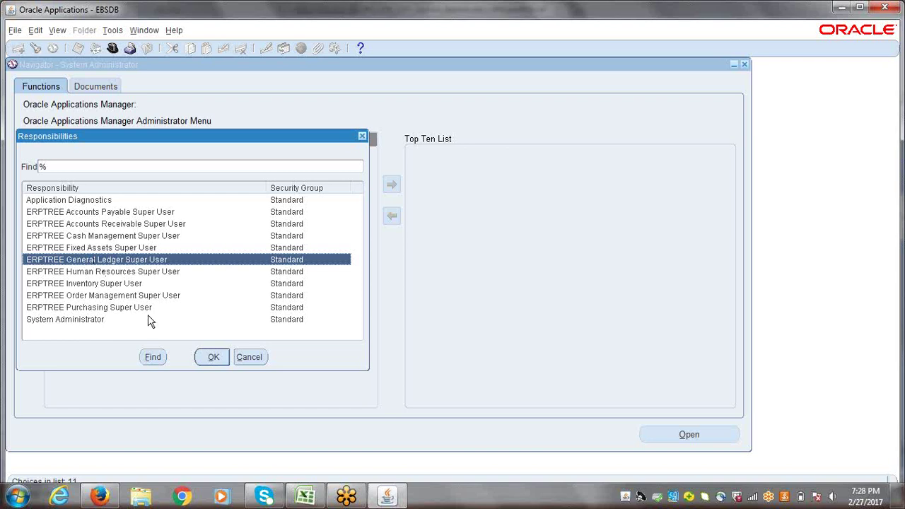
- Switch to the ERPTREE General Ledger Super User responsibility and expand its Setup branch
click(215, 358)
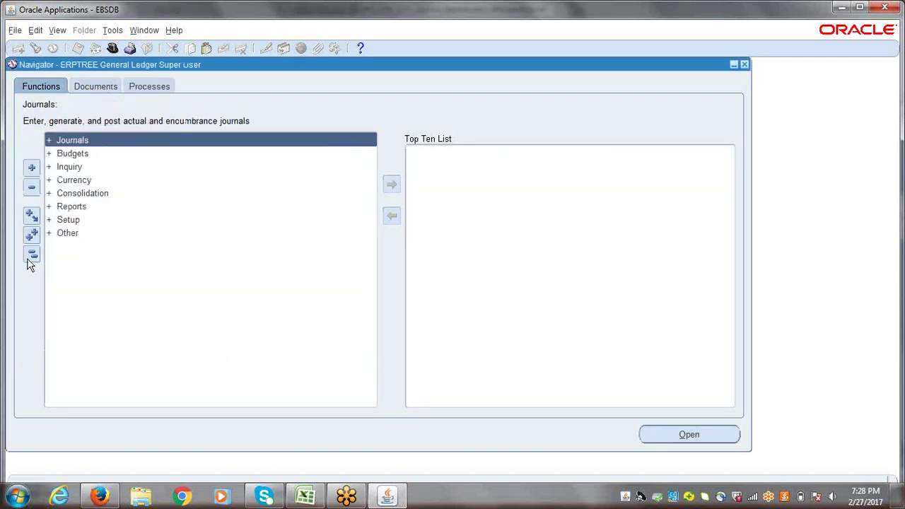
click(69, 222)
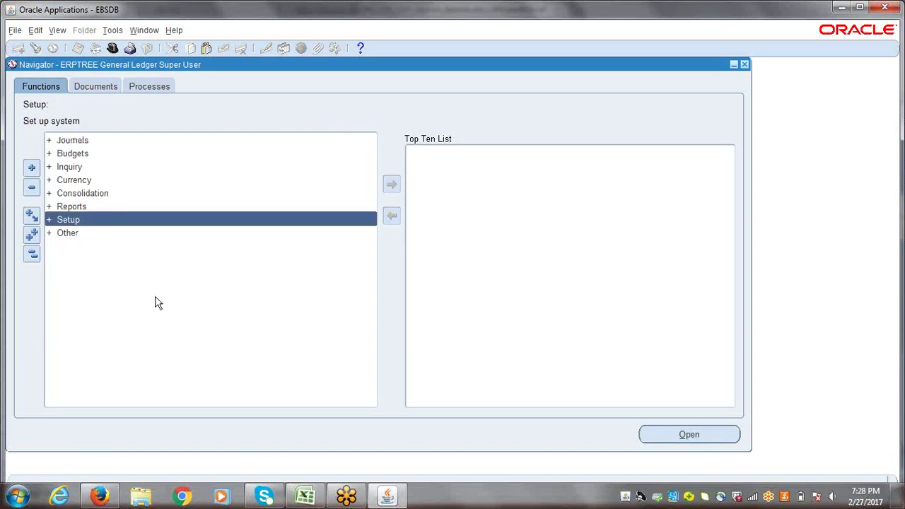
key(Return)
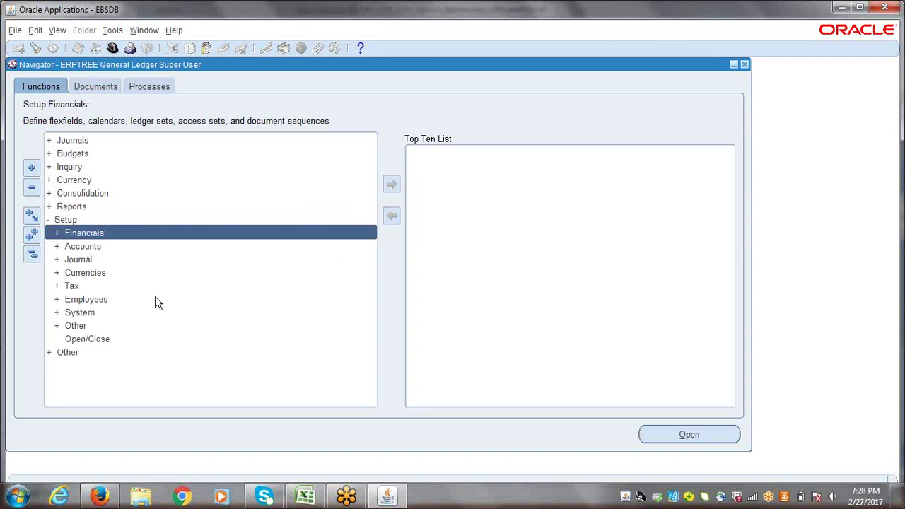
click(309, 497)
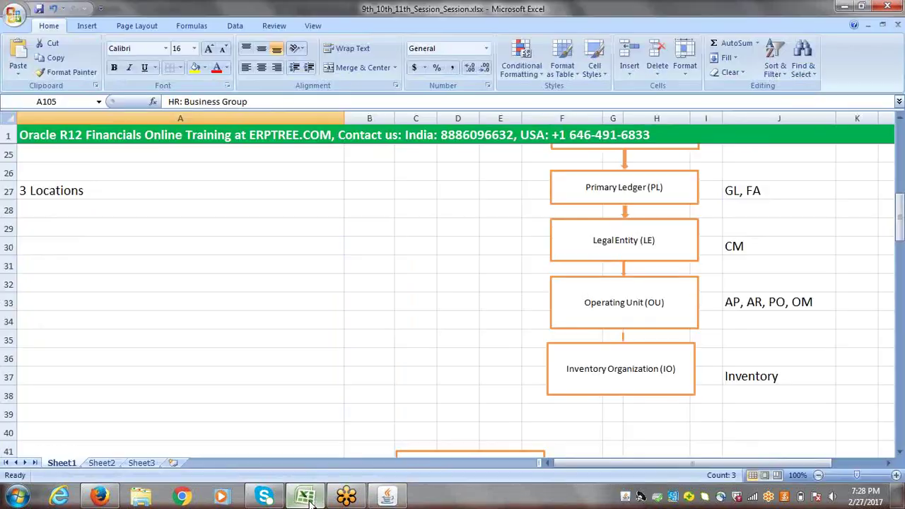
- Mark the business-group assignment row 104 as DONE in the checklist
drag(899, 204, 901, 424)
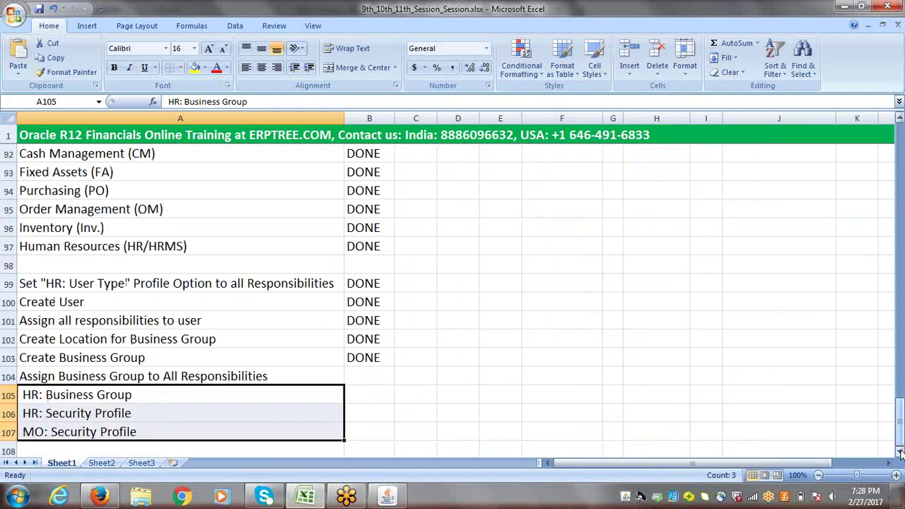
scroll(901, 453, down, 1)
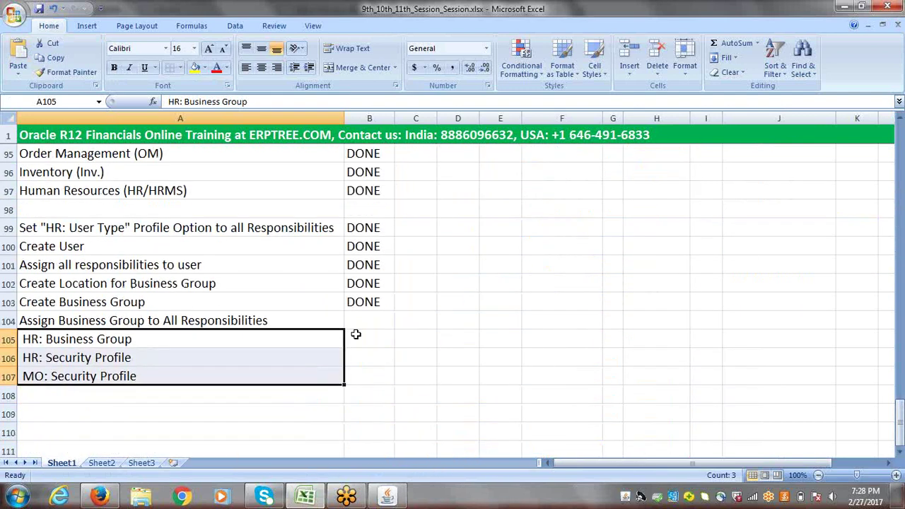
double_click(355, 323)
text(D)
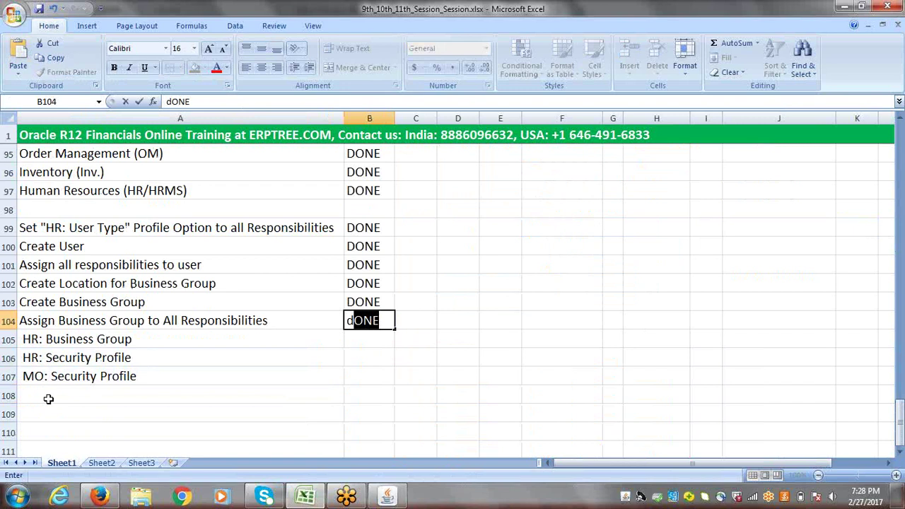
- Add 'Create Period Type' in A108 and 'Create Accounting Calendar' in A109
click(48, 398)
text(Create )
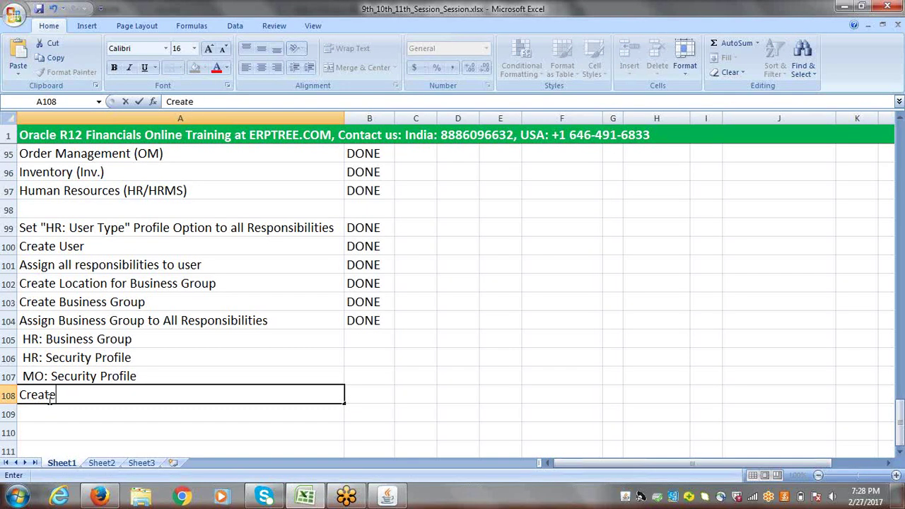
text(Period T)
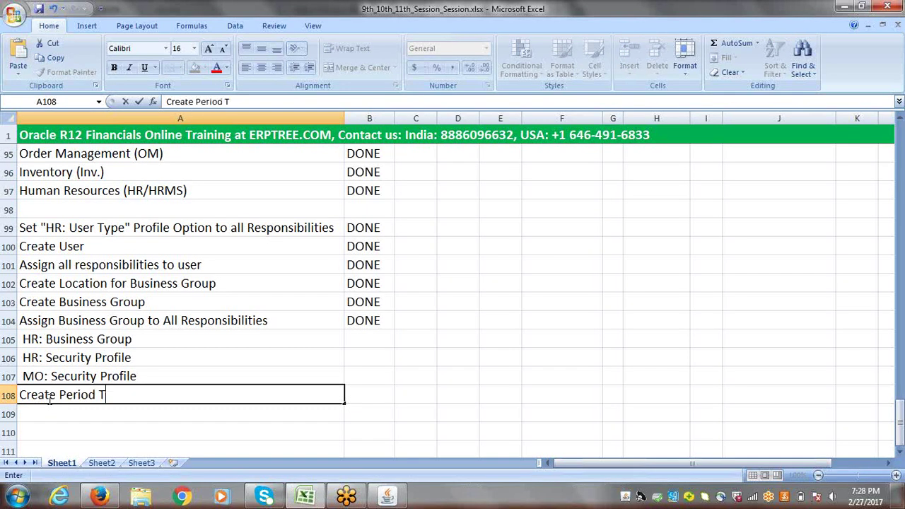
text(ype)
click(42, 415)
text(C)
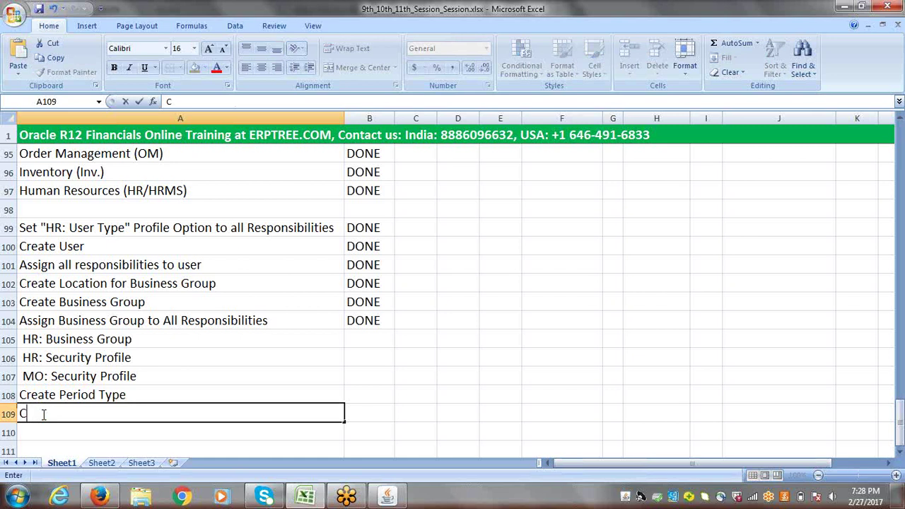
text(reate Accounting Calendar)
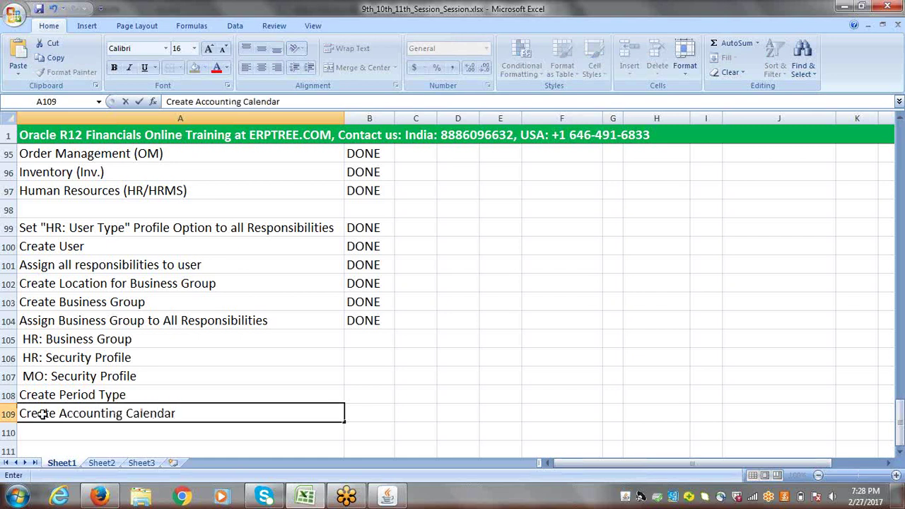
key(Tab)
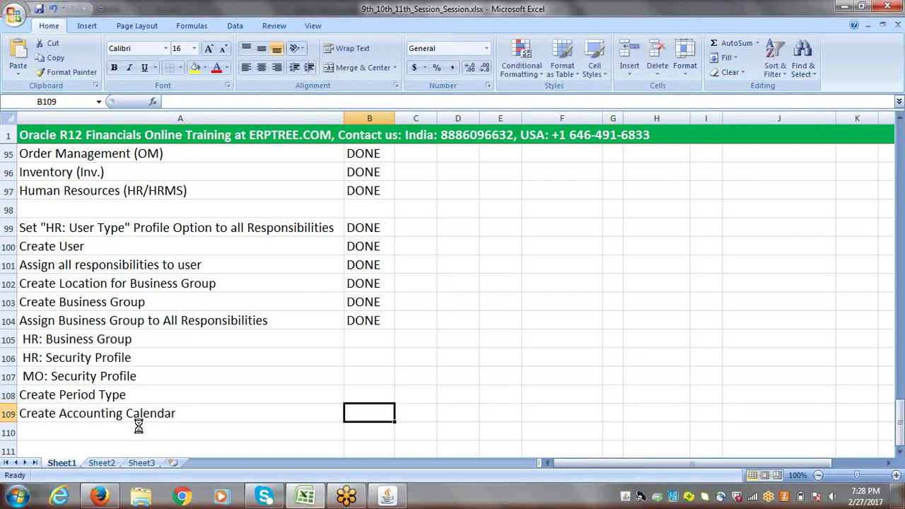
click(388, 495)
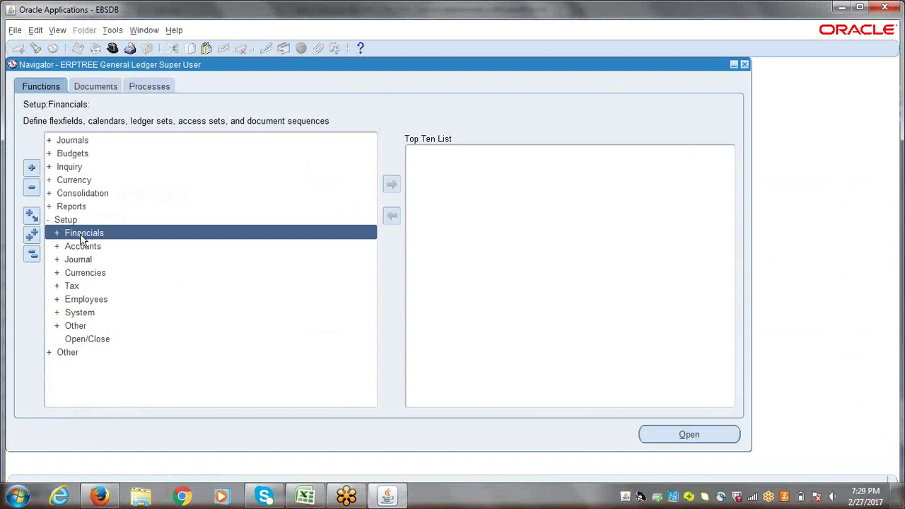
- Expand Financials > Calendars and open Types to reach the Period Types form
double_click(81, 236)
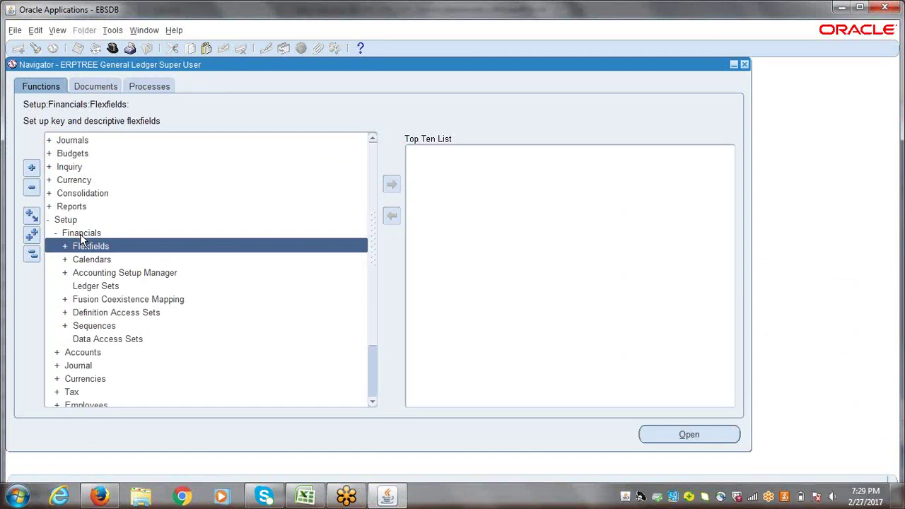
double_click(80, 233)
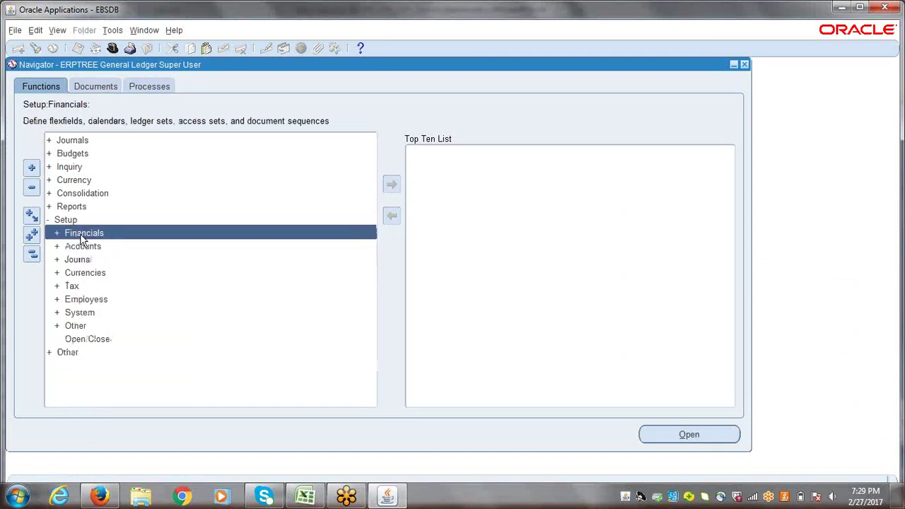
double_click(76, 235)
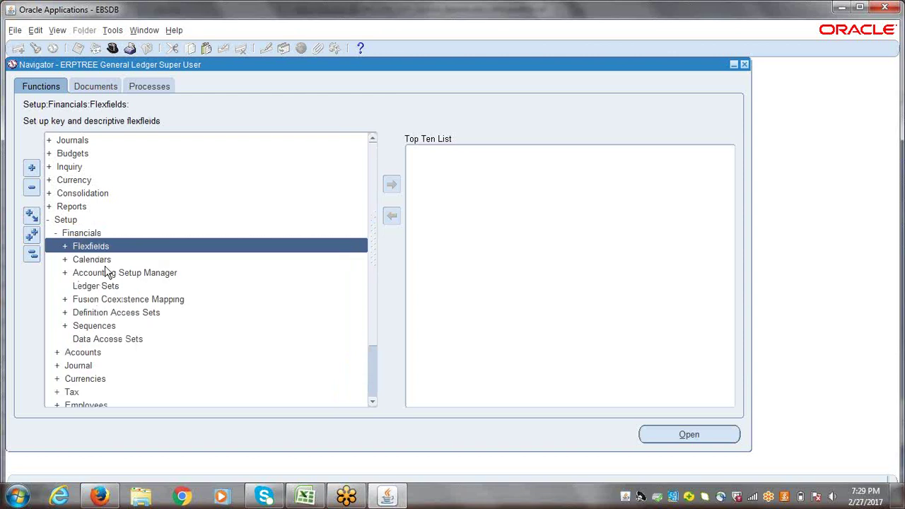
double_click(96, 260)
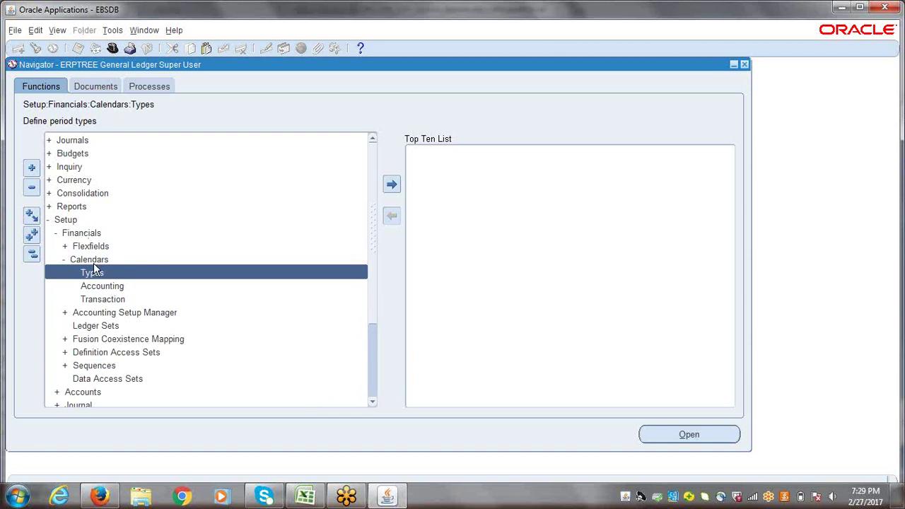
double_click(99, 274)
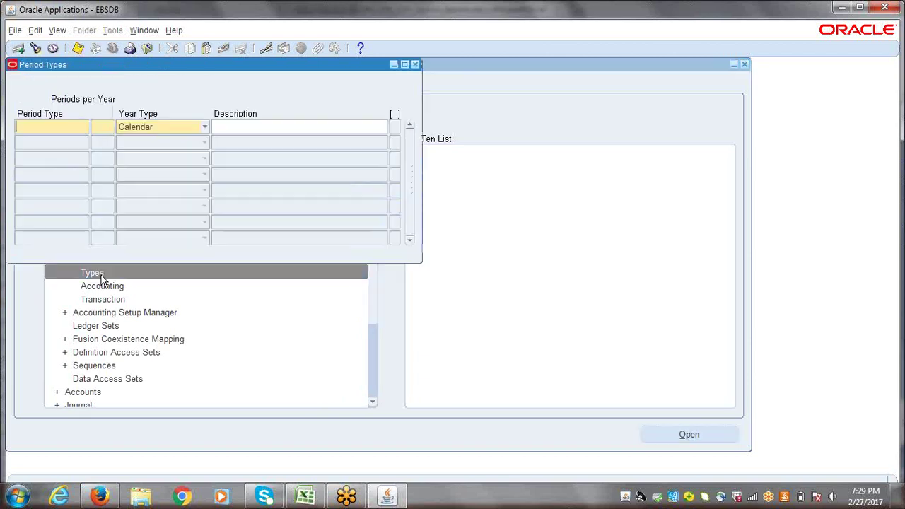
- Look up existing period types matching eRP% and dismiss the list
drag(137, 61, 180, 67)
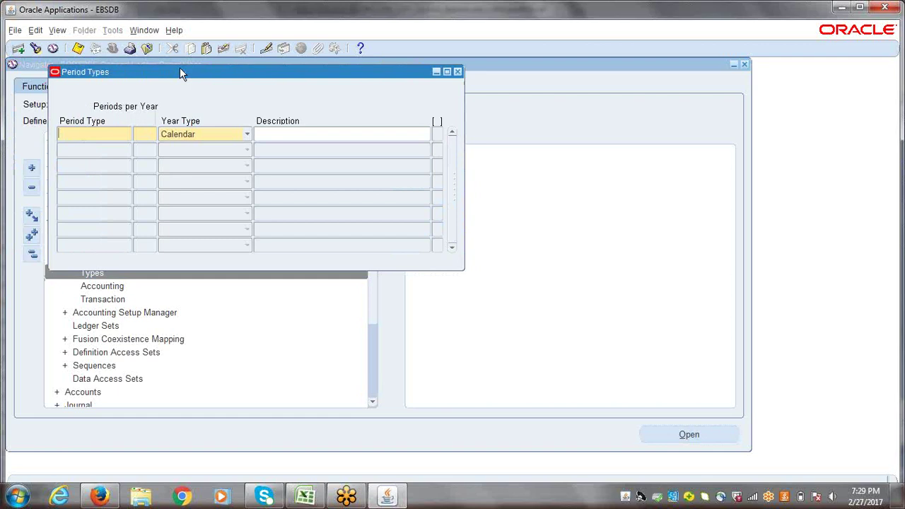
click(35, 50)
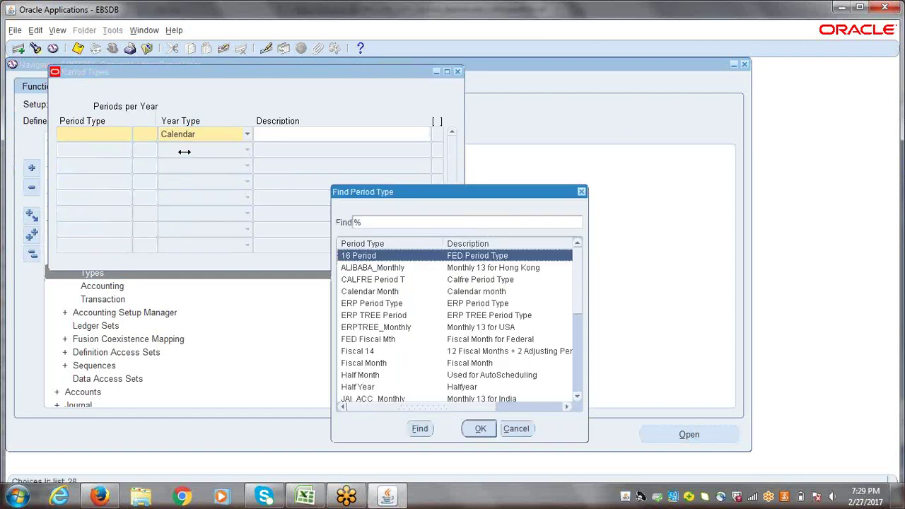
text(eRP)
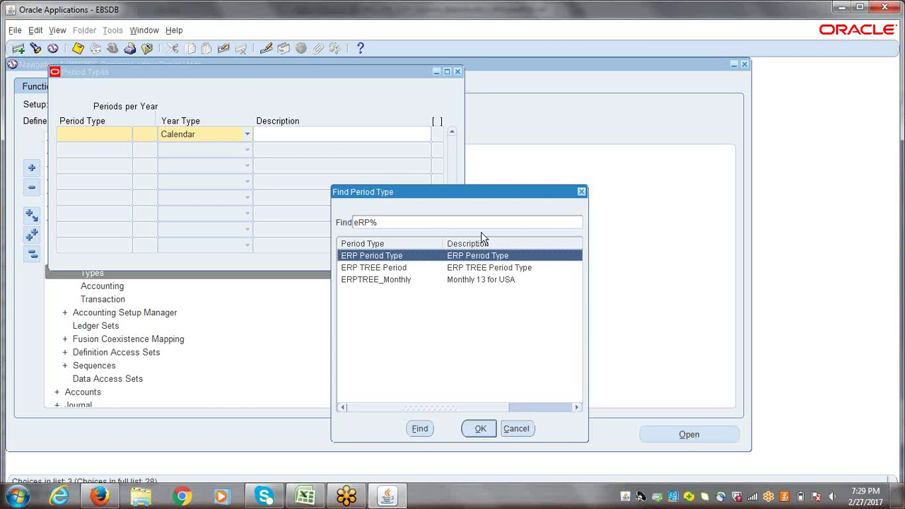
click(581, 193)
- Enter 'ERPTREE Monthly' as the new period type name and copy it
text(e)
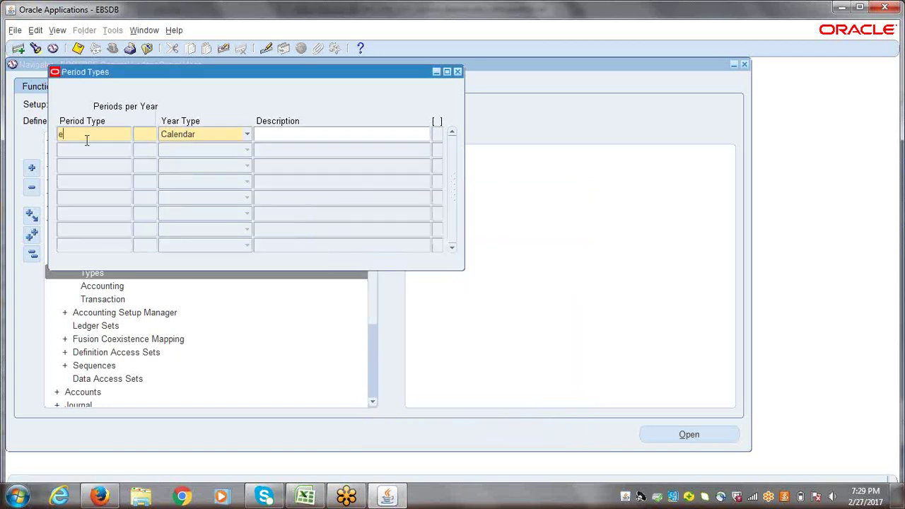
text(r)
key(BackSpace)
key(BackSpace)
text(ERPTREE Monthly)
key(Tab)
double_click(99, 139)
key(ctrl+c)
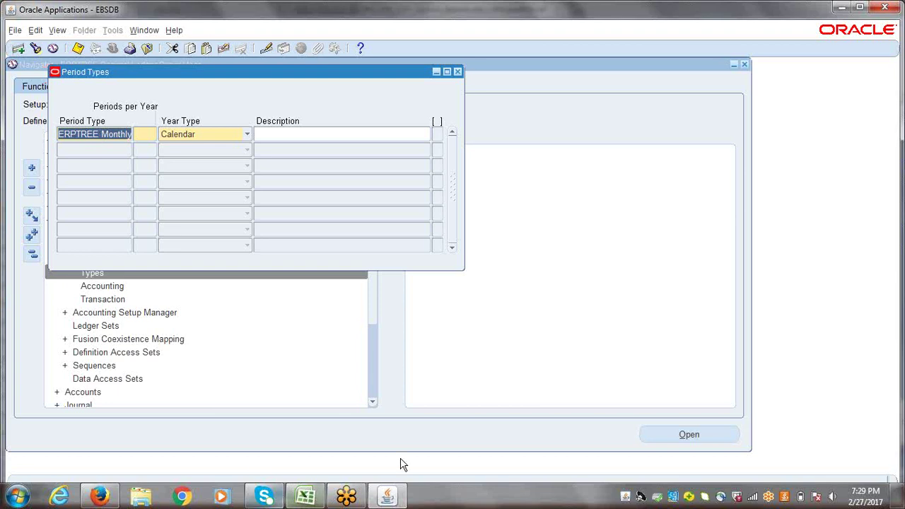
click(305, 497)
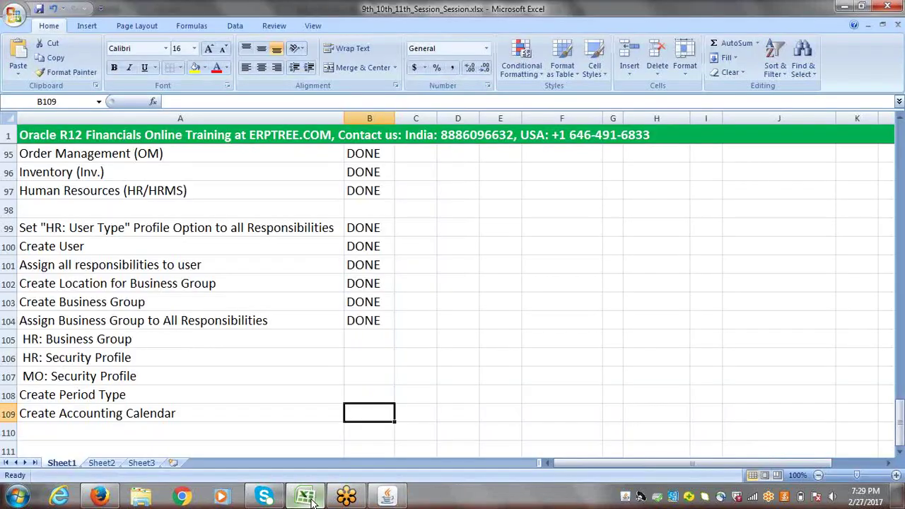
- Paste ERPTREE Monthly into B108 beside the Create Period Type row
click(247, 393)
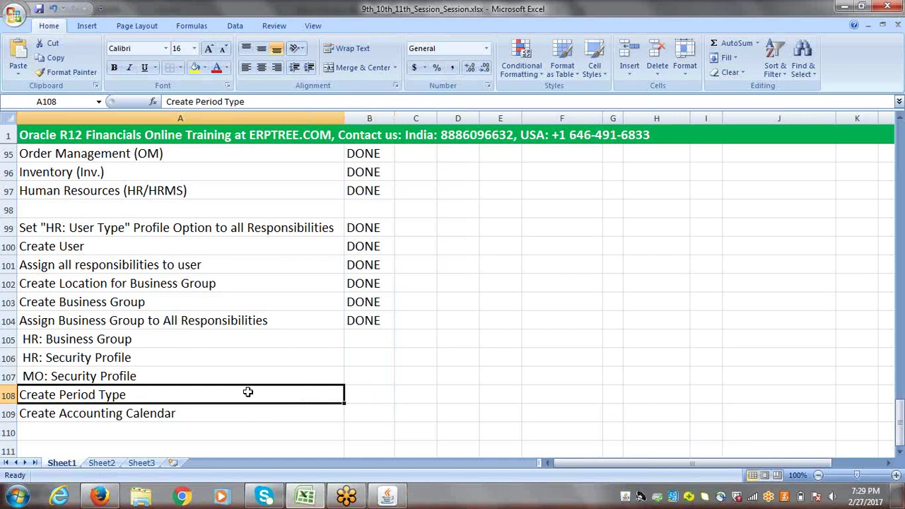
key(Right)
key(ctrl+v)
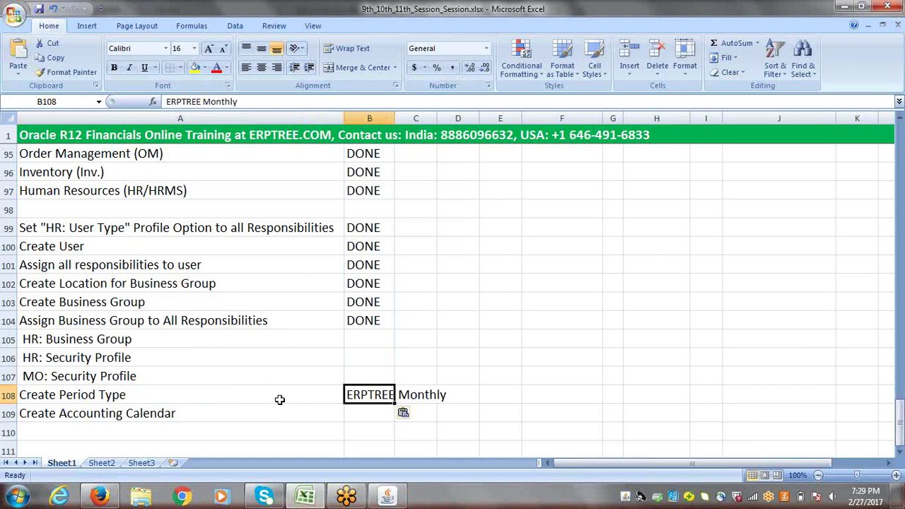
click(371, 415)
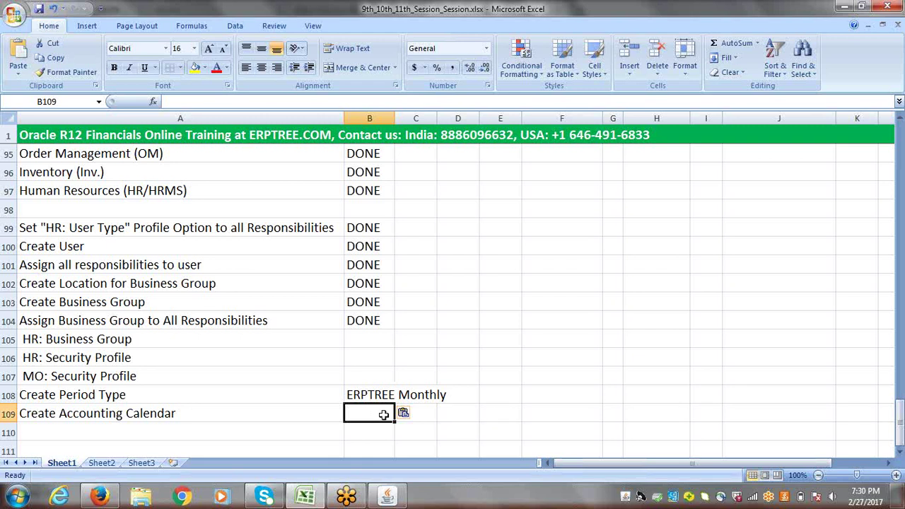
key(alt+Tab)
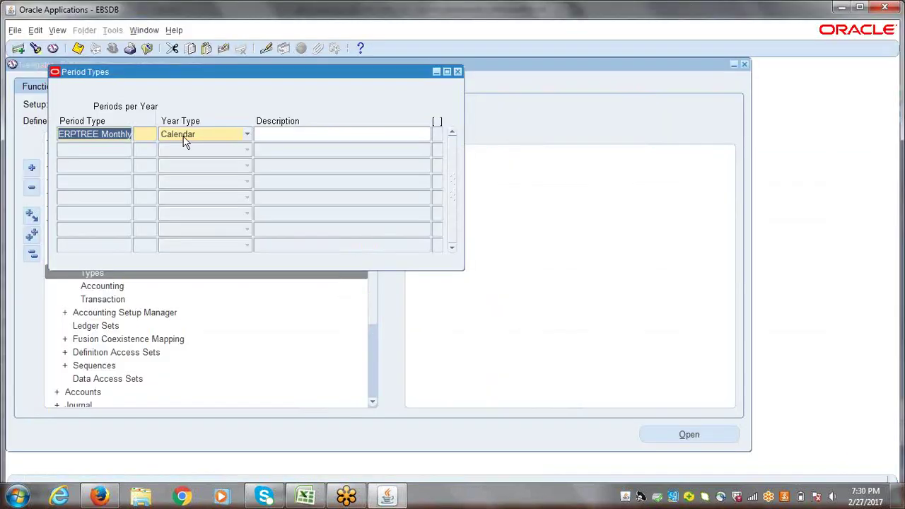
- Set ERPTREE Monthly to 13 periods per year with year type Fiscal
click(184, 136)
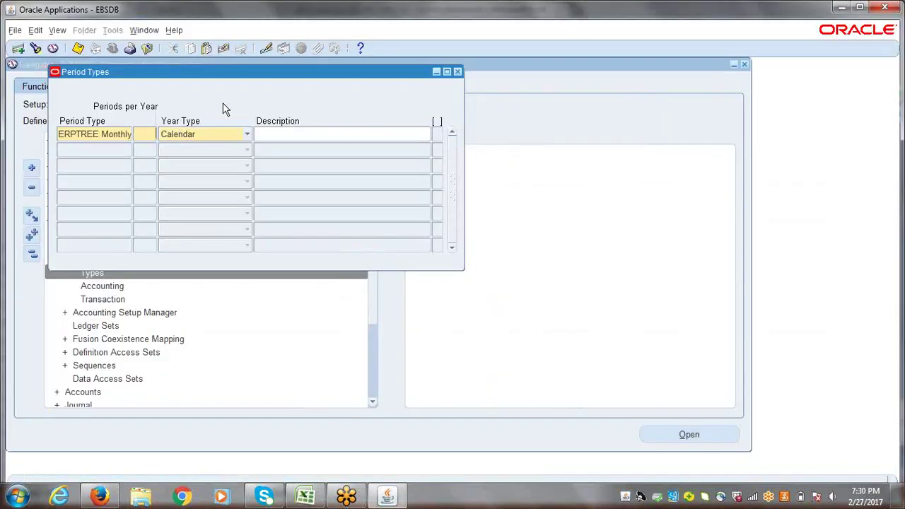
text(13)
key(Tab)
click(248, 134)
click(212, 150)
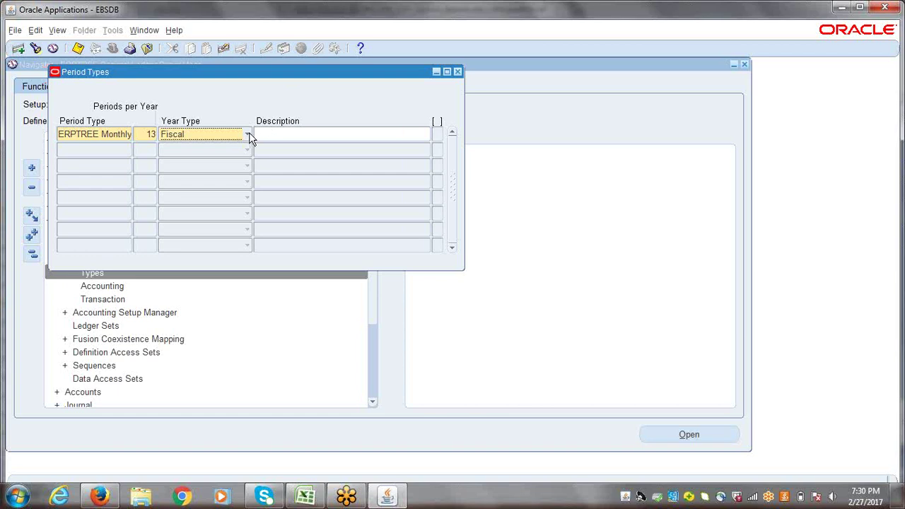
click(248, 134)
key(Down)
key(Return)
key(Tab)
- Describe the period type as ERPTREE Monthly 13 for India, save, and close the form
click(99, 139)
key(ctrl+c)
click(280, 135)
key(ctrl+v)
text(13)
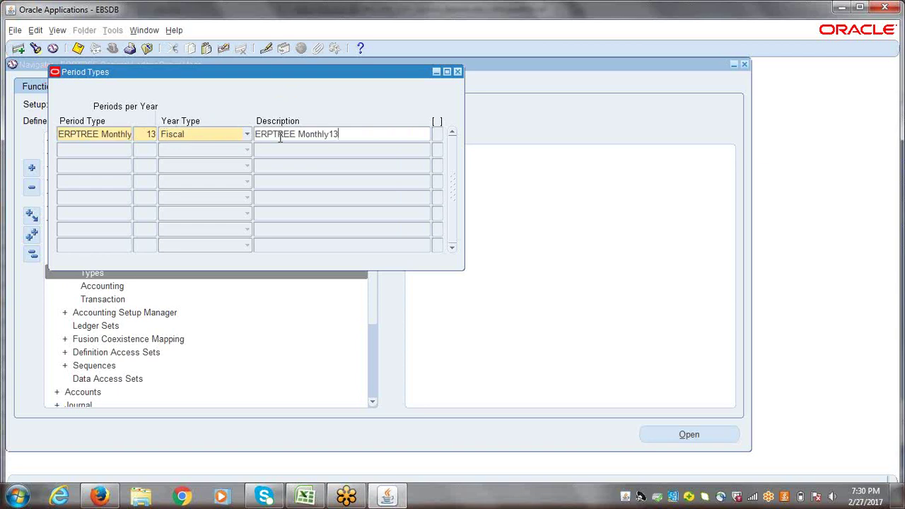
text( for Indra)
click(381, 134)
key(ctrl+s)
click(380, 134)
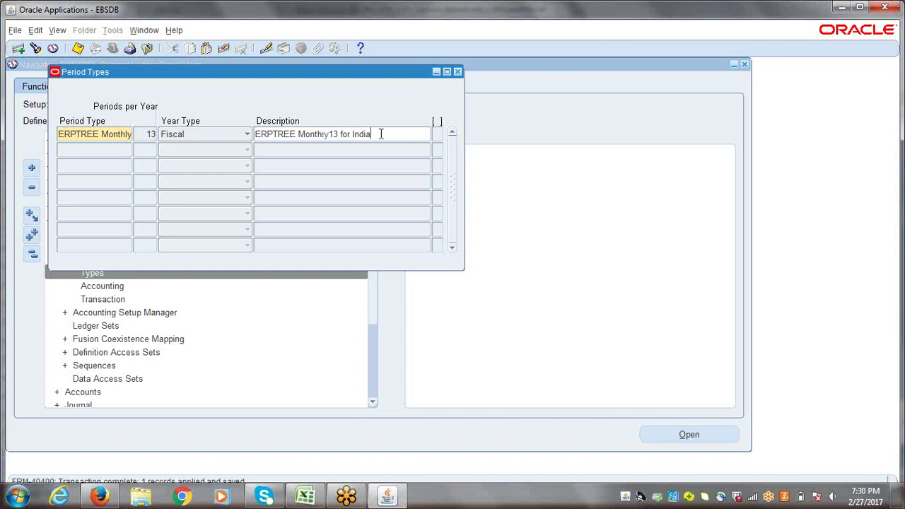
key(ctrl+s)
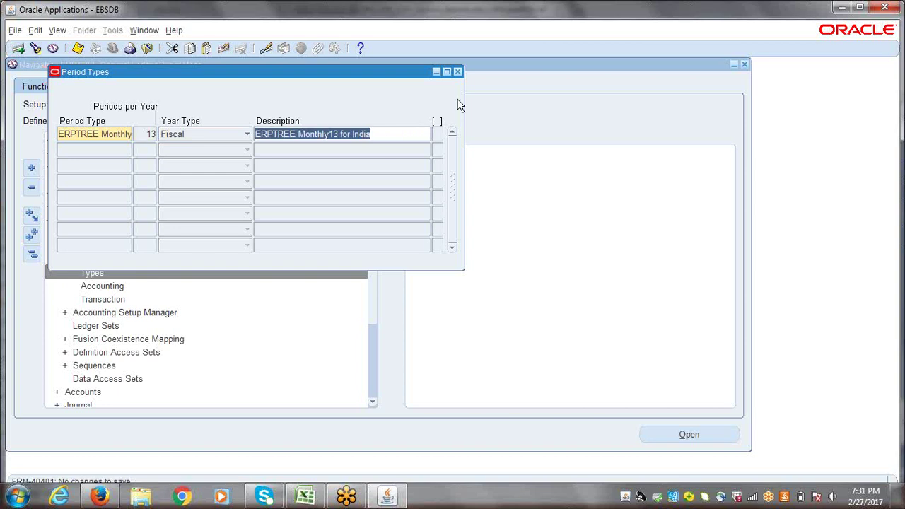
click(457, 72)
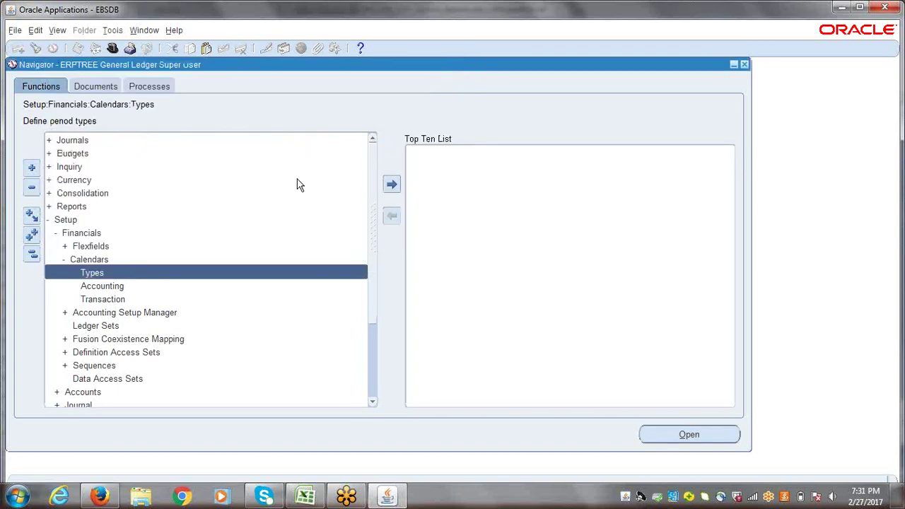
- Open the Accounting Calendar form and look up existing calendars matching ERP
double_click(102, 286)
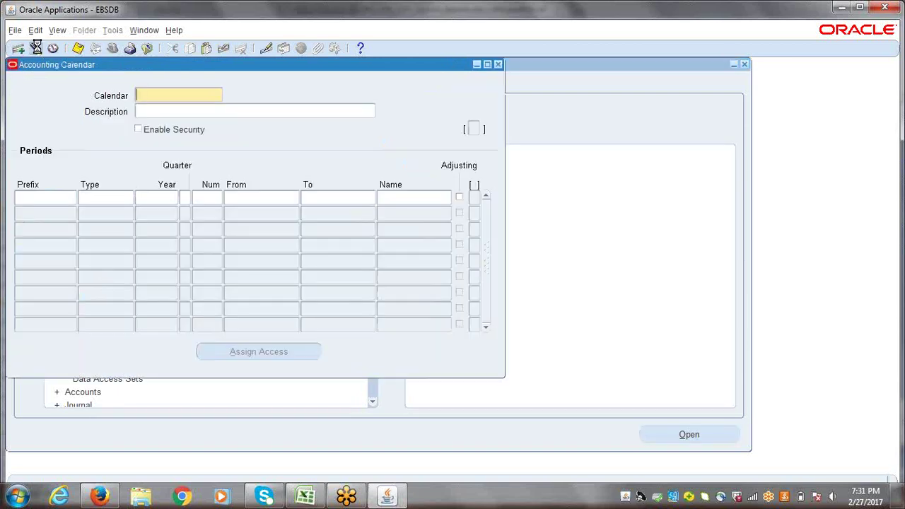
click(36, 48)
text(ERP)
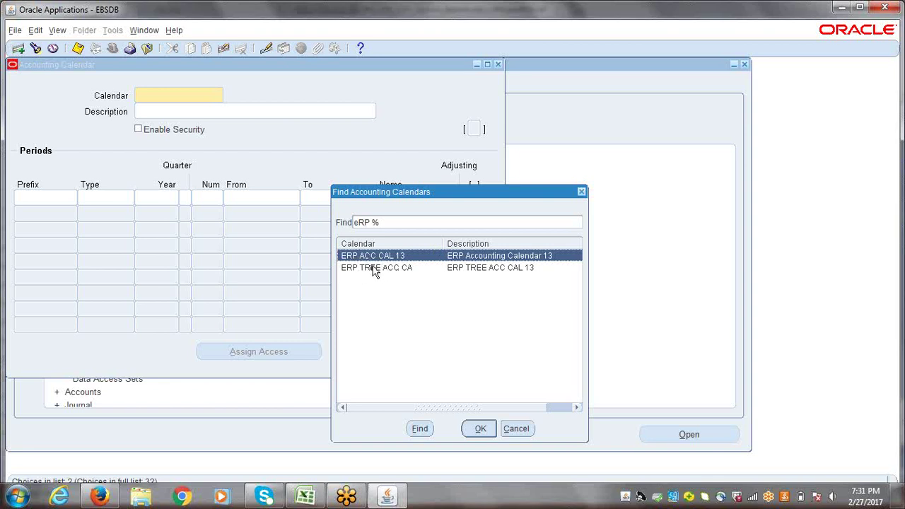
click(581, 191)
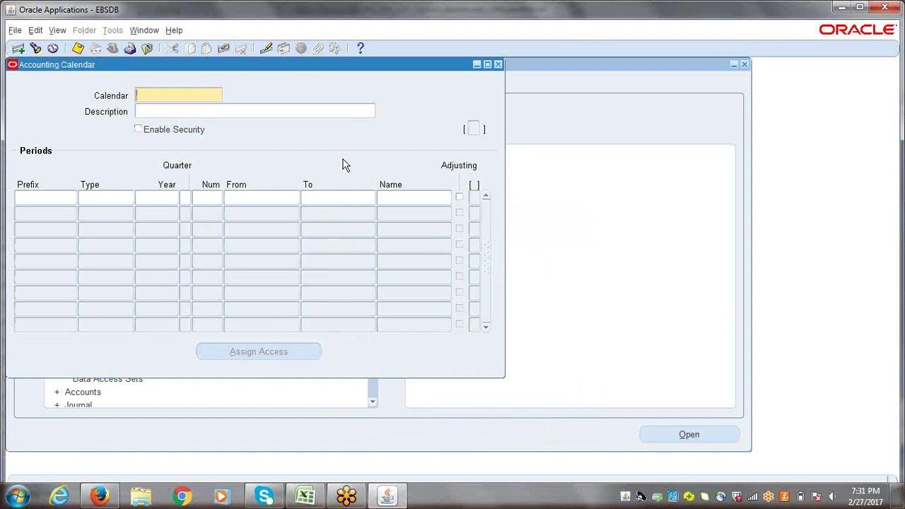
- Name the new calendar 'ERPTREE ACC13' and select the name for copying
text(r)
key(BackSpace)
key(BackSpace)
text(ERPTREE ACC13)
drag(216, 95, 91, 101)
key(ctrl+c)
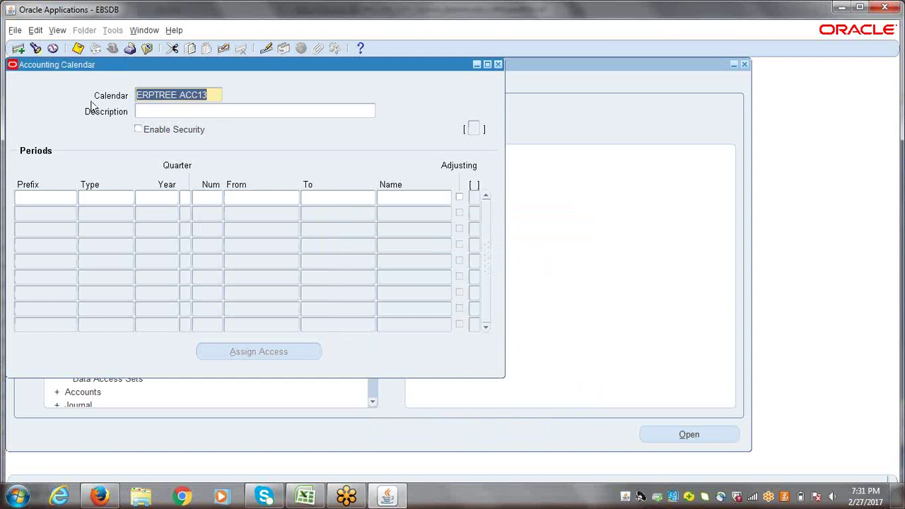
click(308, 497)
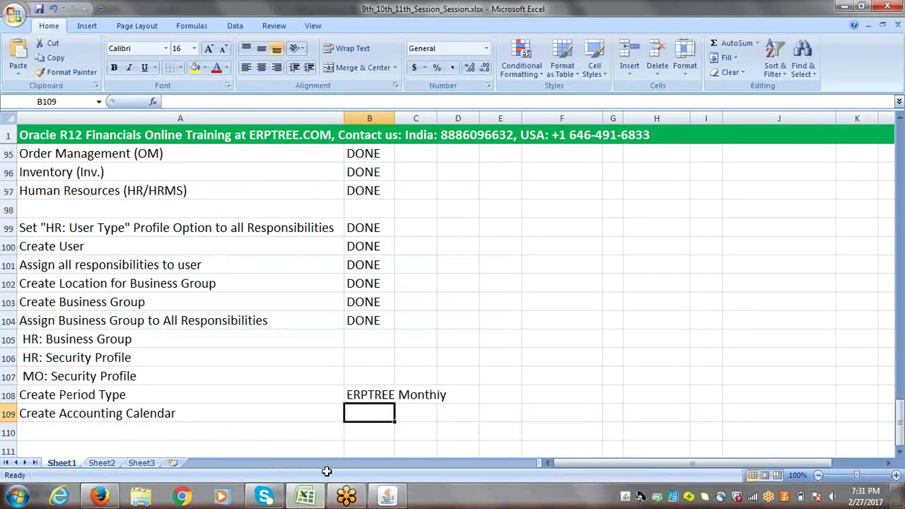
- Paste ERPTREE ACC13 into B109 beside Create Accounting Calendar
key(ctrl+v)
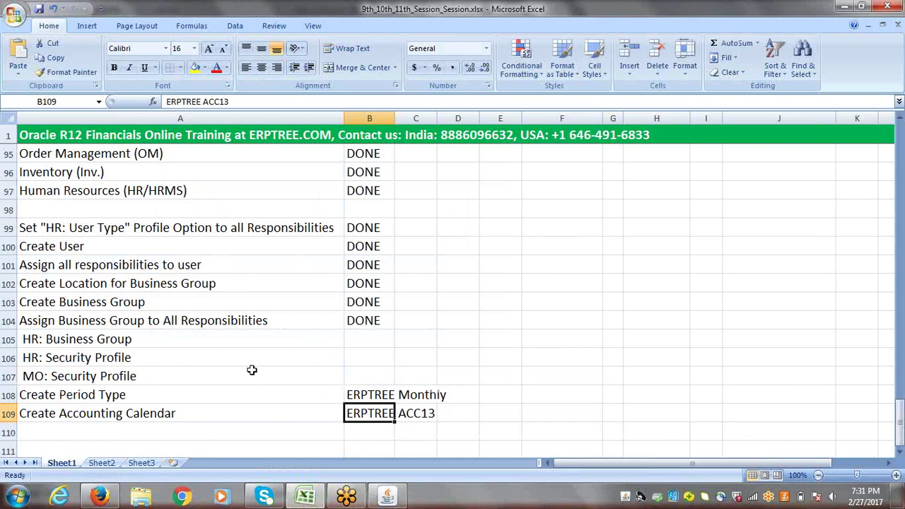
key(alt+Tab)
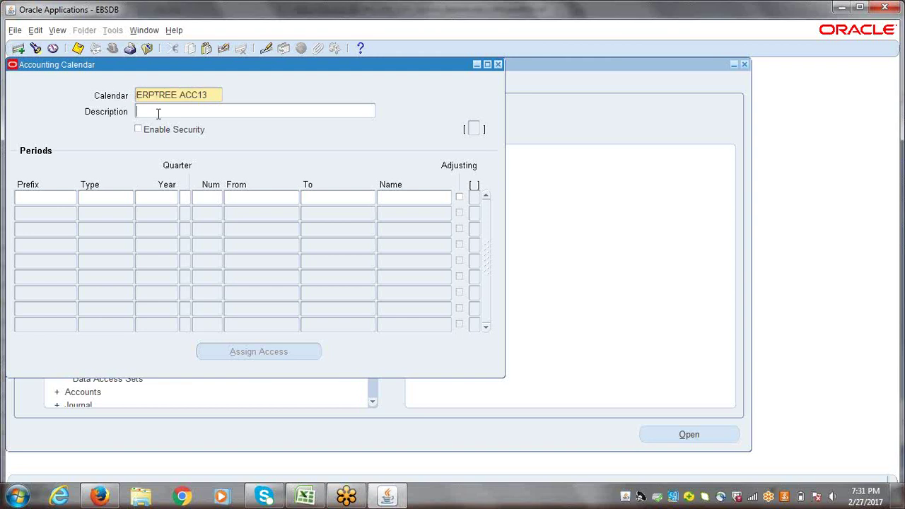
- Describe the calendar as 'ERPTREE Accounting Calendar for India with 13 Periods' and enter first prefix APR
click(159, 113)
text(ERPTREE Accounting Calen)
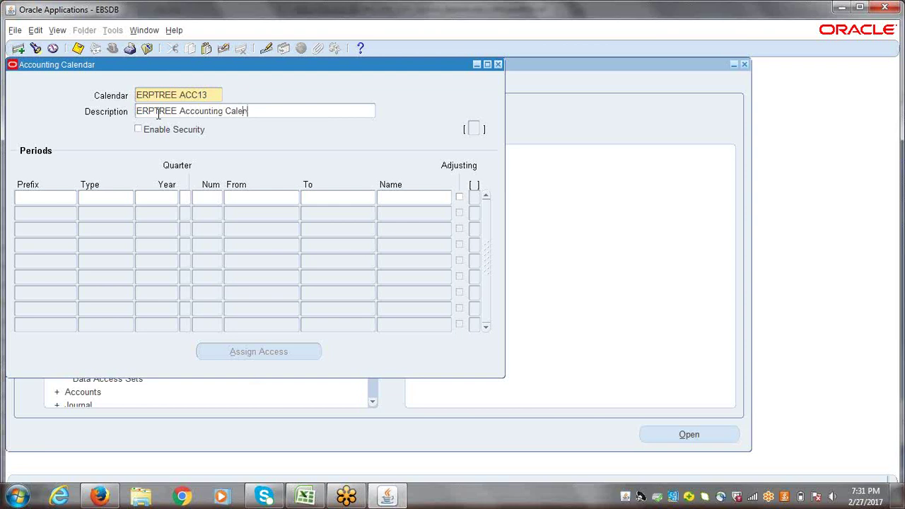
text(dar for India with 13 Periods)
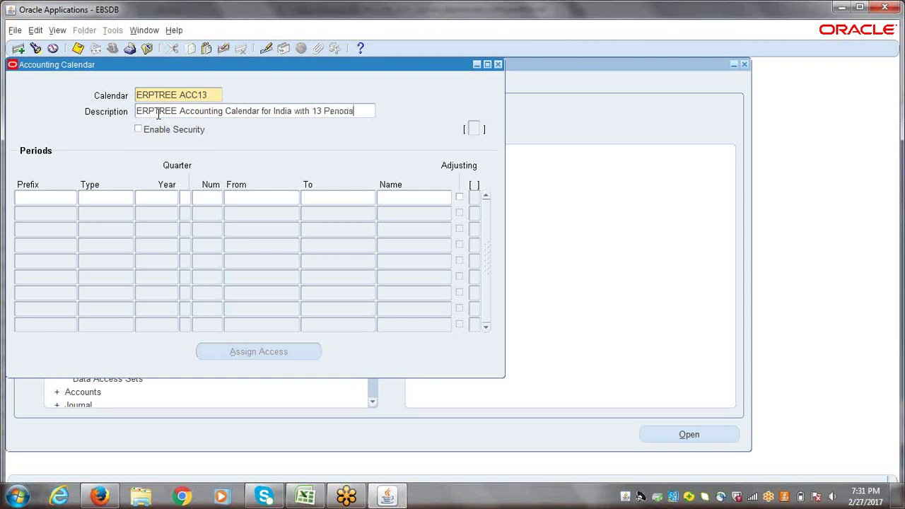
key(Tab)
click(52, 199)
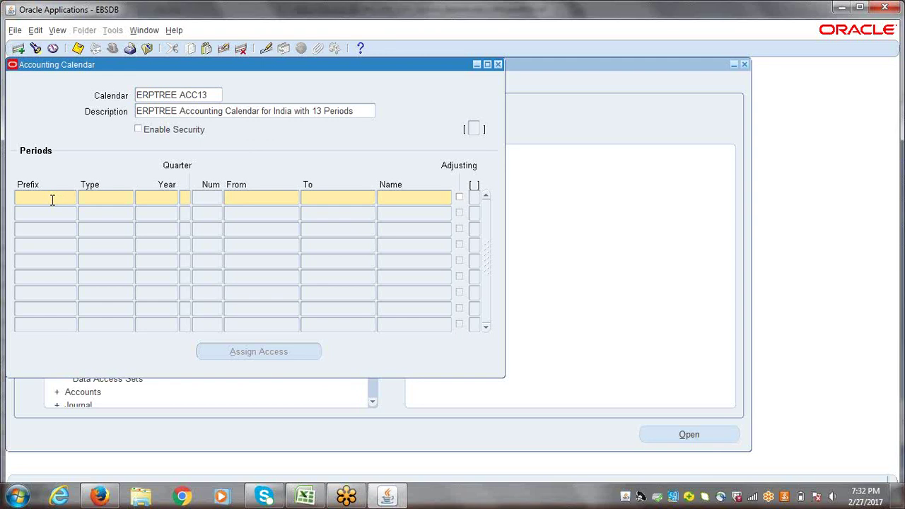
text(APR)
key(Tab)
key(alt+Tab)
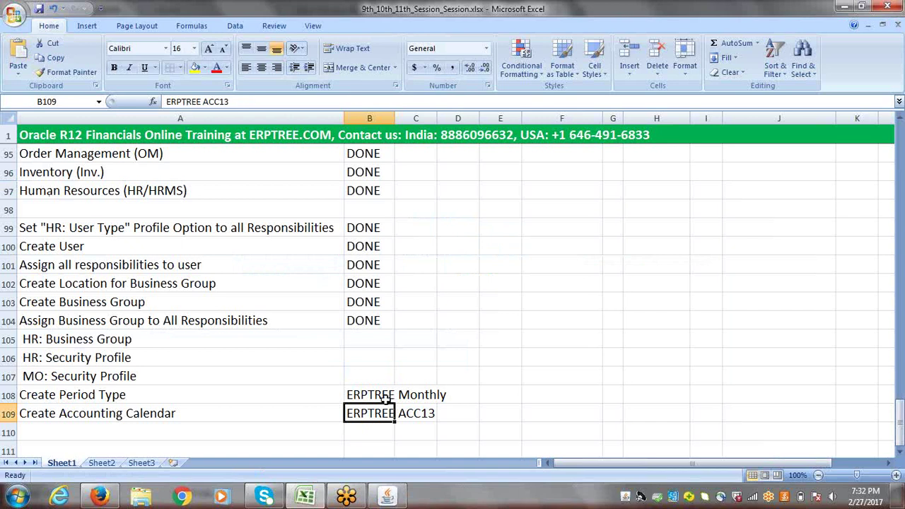
- Give the APR period type ERPTREE Monthly, year 2017 and quarter 1
key(alt+Tab)
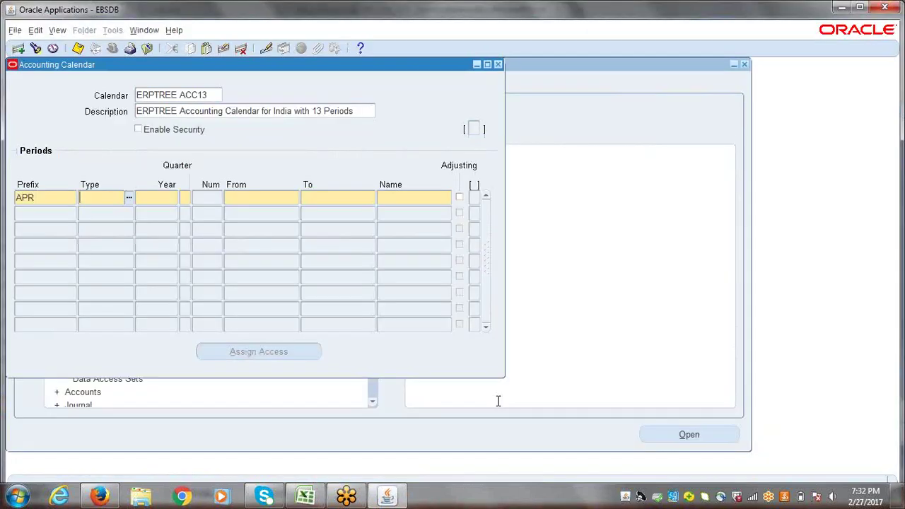
text(ERPTREE Month)
key(Tab)
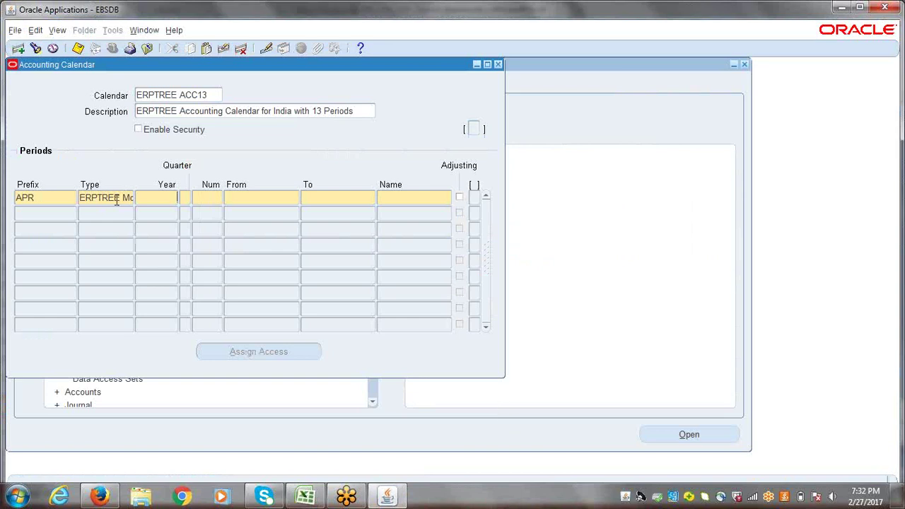
drag(97, 197, 141, 199)
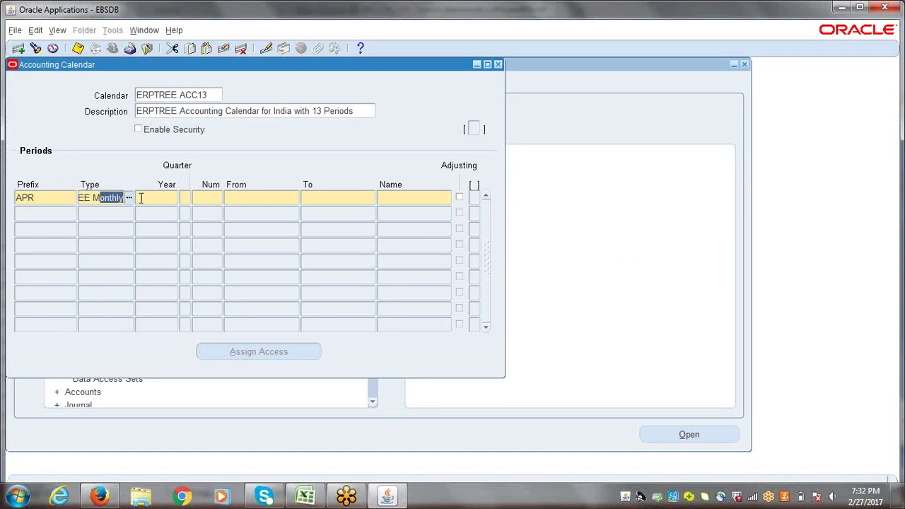
click(141, 200)
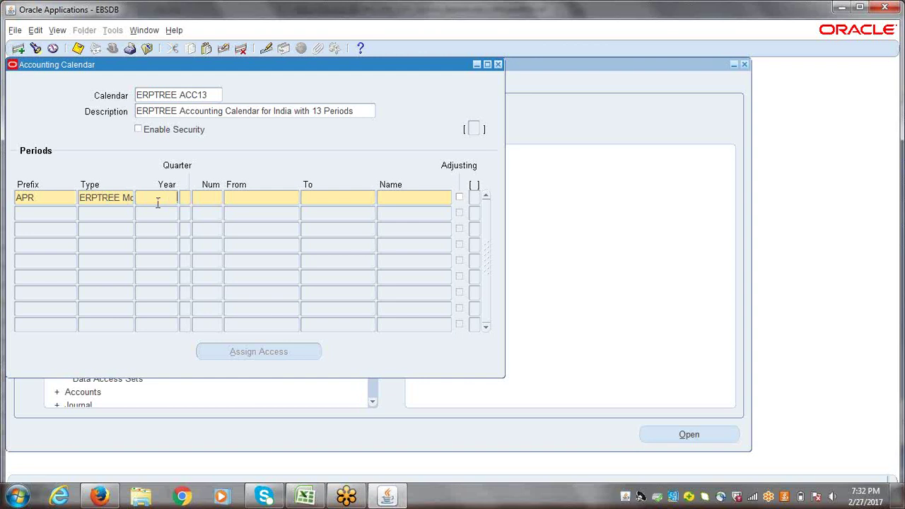
text(2017)
key(Tab)
text(1)
key(Tab)
- Set the APR period to run from 01-APR-2016 to 30-APR-2016
text(1-APR)
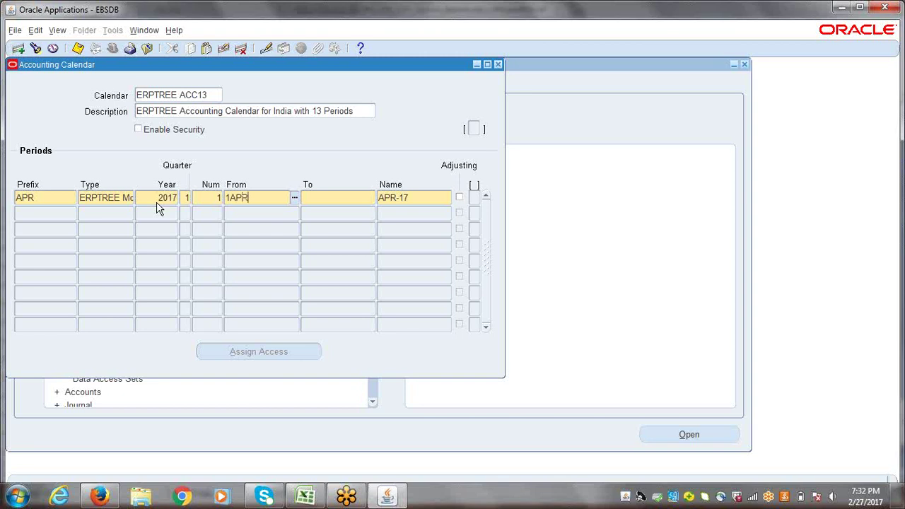
text(-2016)
key(Tab)
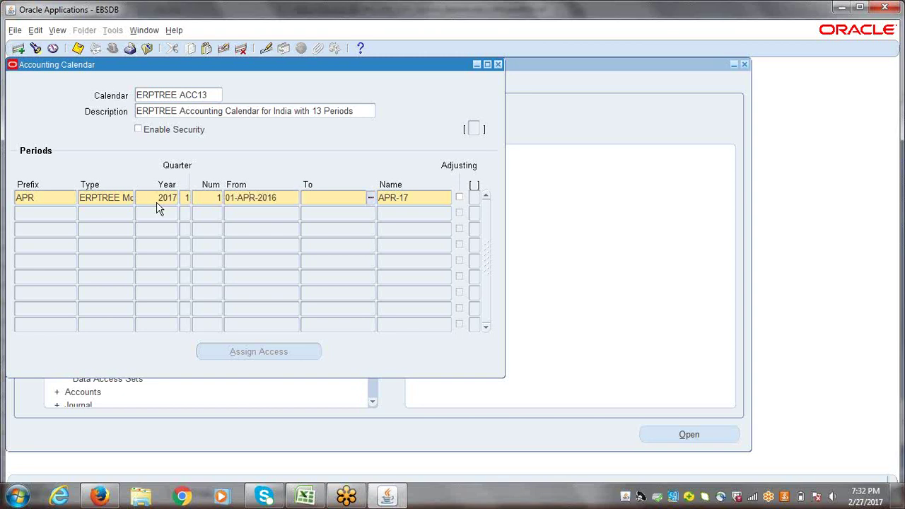
text(3)
text(0-AP)
text(R-201)
text(6)
key(Tab)
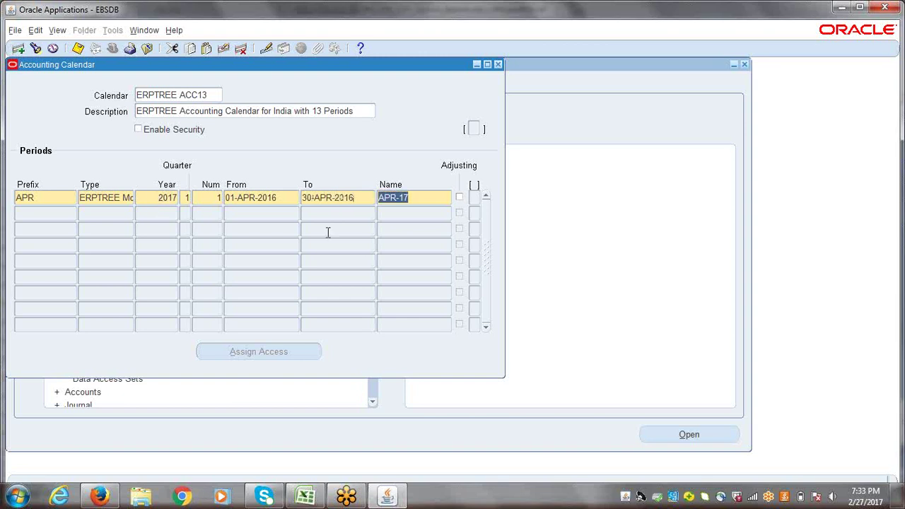
double_click(256, 198)
double_click(340, 198)
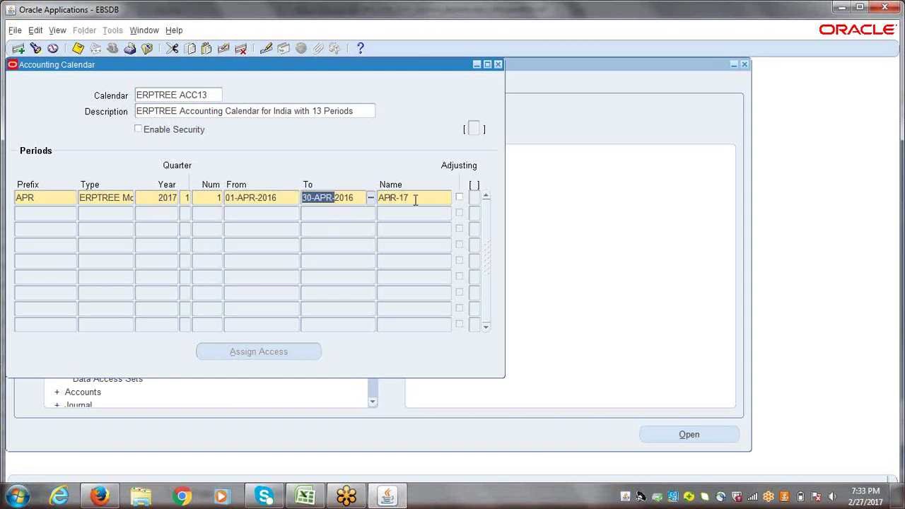
- Change the first period's name from APR-17 to APR-16
double_click(420, 198)
click(421, 198)
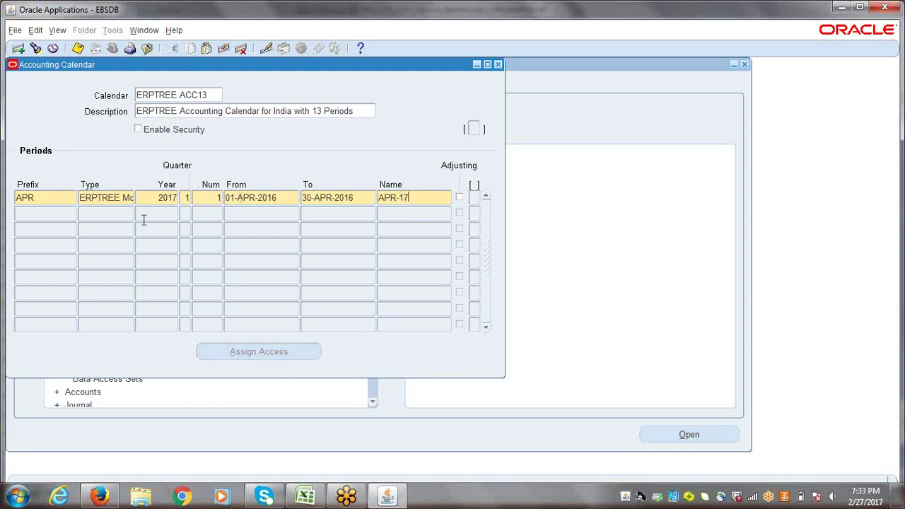
double_click(39, 198)
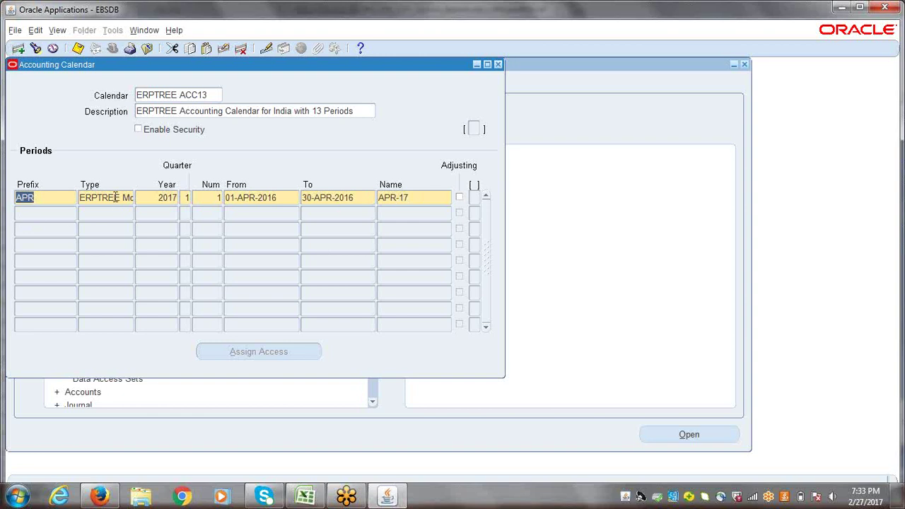
double_click(170, 201)
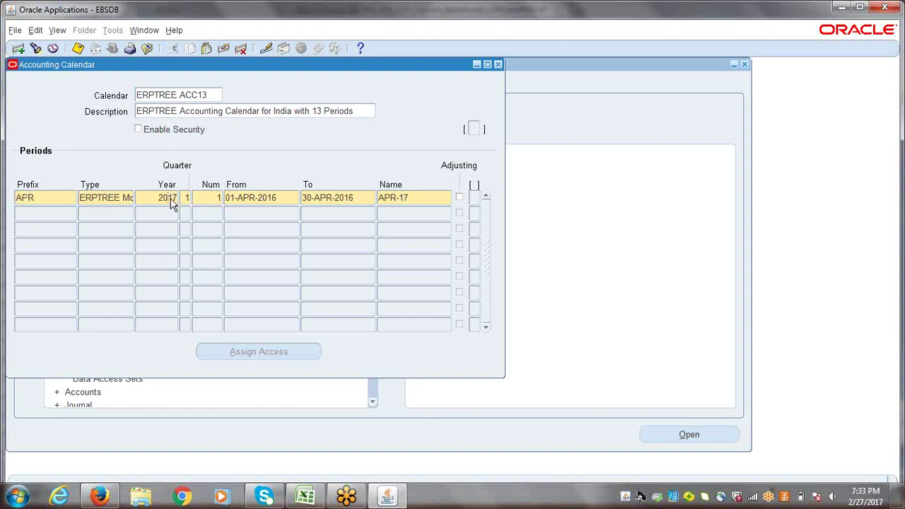
double_click(438, 201)
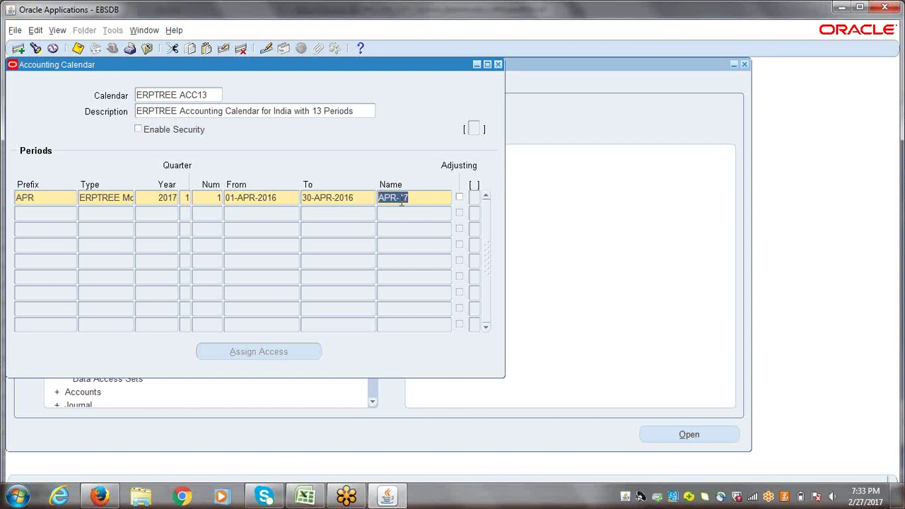
click(424, 196)
key(BackSpace)
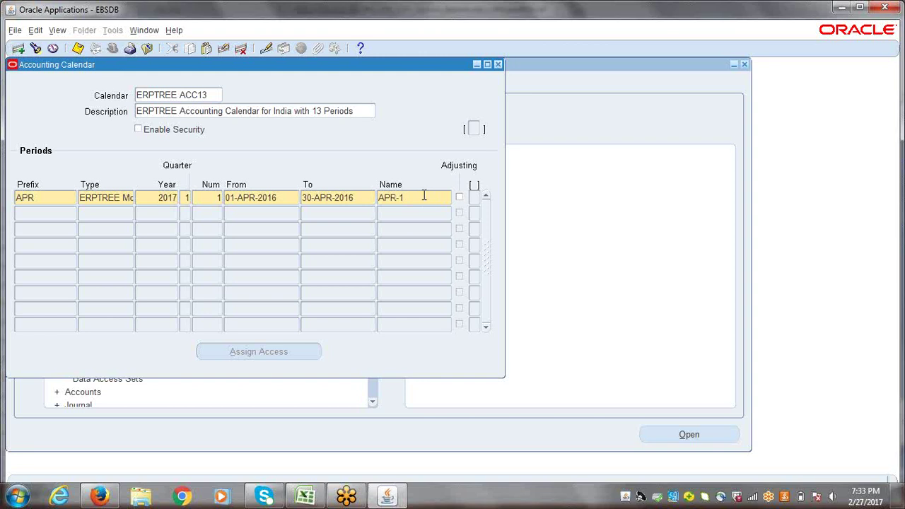
text(6)
- Start a second period row with prefix MAY
click(59, 215)
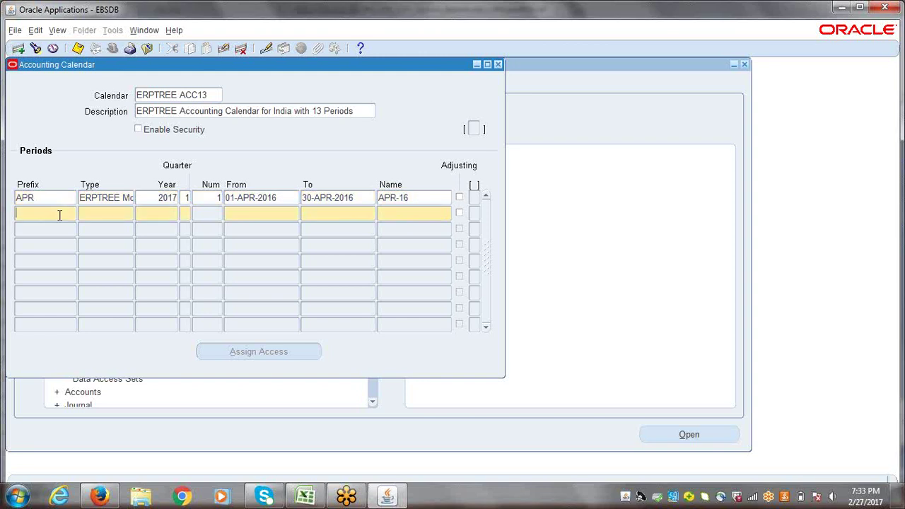
text(MAY)
key(Tab)
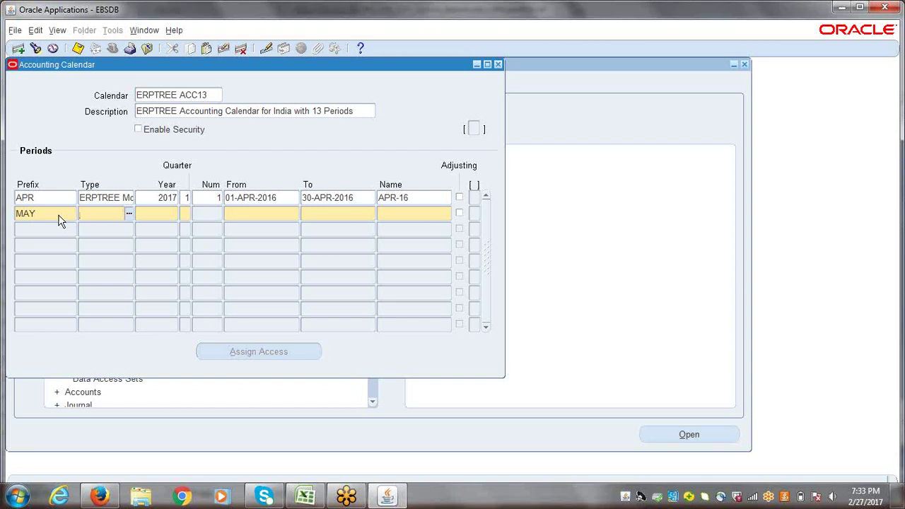
- Fill the MAY row with the period type and year 2017 copied from above, plus quarter 1, number 2
key(shift+F5)
key(Tab)
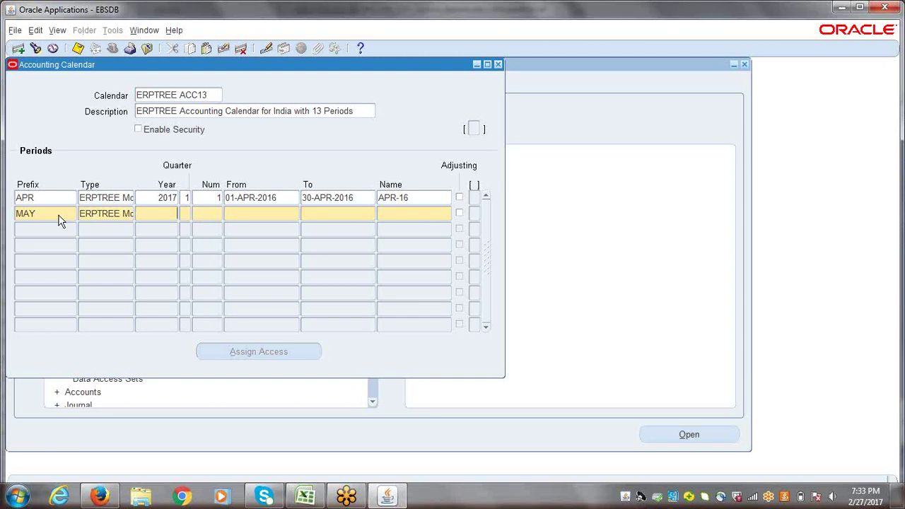
key(shift+F5)
click(59, 217)
double_click(60, 215)
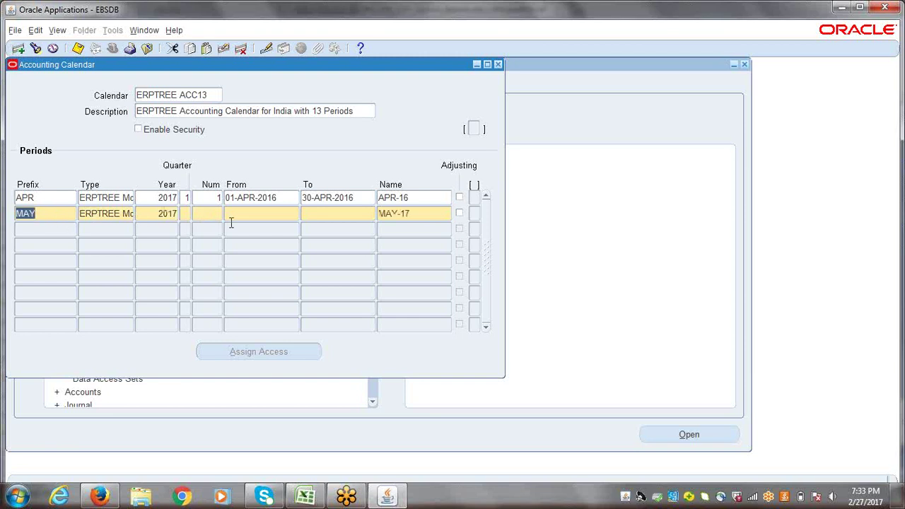
click(190, 214)
text(1)
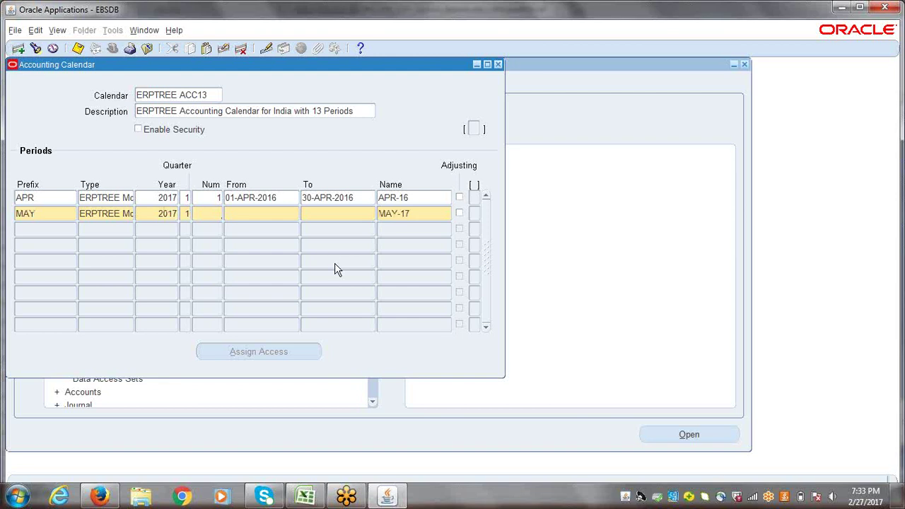
text(2)
- Date the MAY period 01-MAY-2016 to 31-MAY-2016 and rename it MAY-16
key(Tab)
text(1-MAY-)
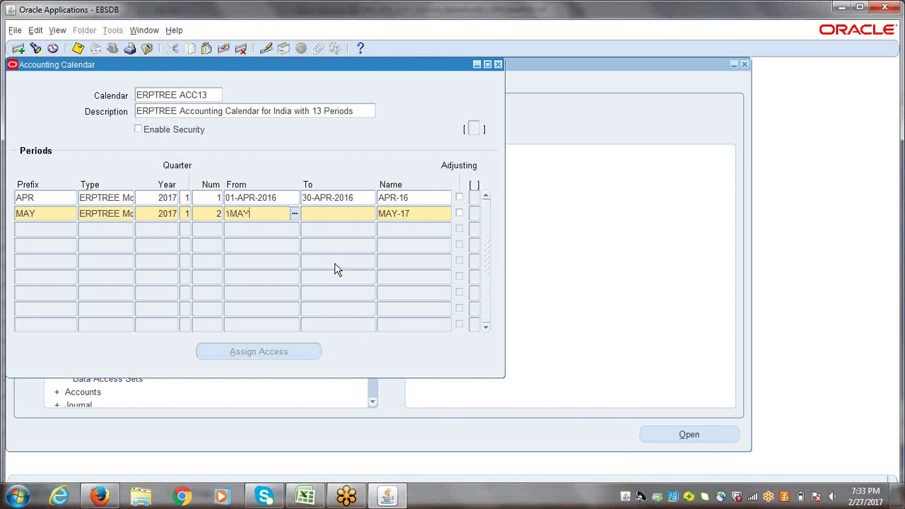
text(2016)
key(Tab)
text(3)
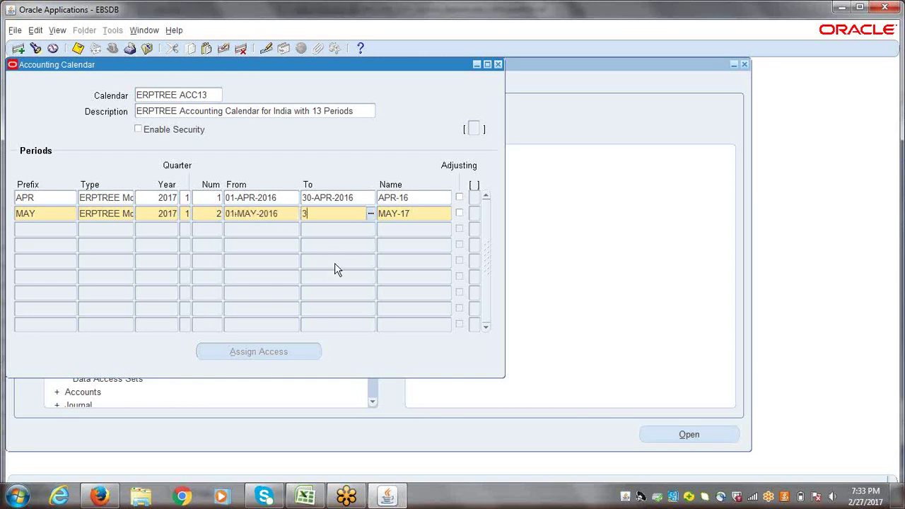
text(1-MAY-201)
text(6)
key(Tab)
key(End)
key(BackSpace)
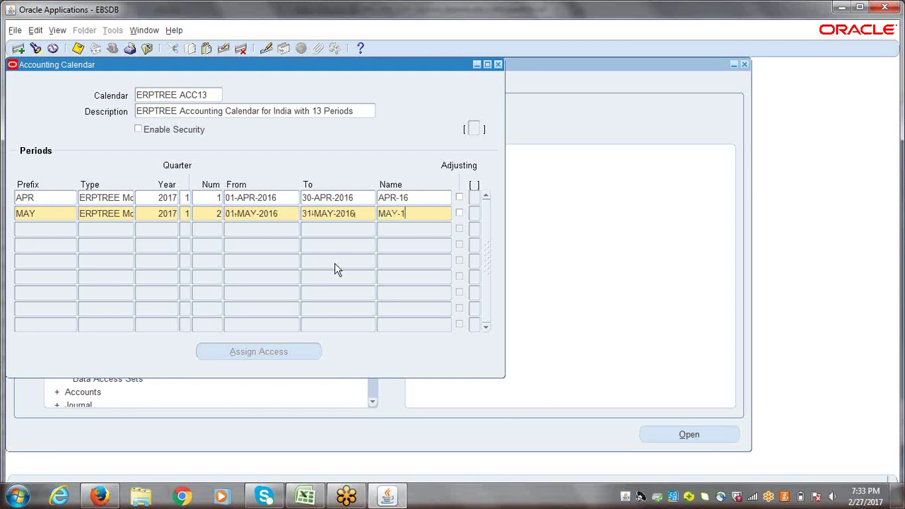
text(6)
key(Down)
- Add a JUN row with the copied period type and year 2017, quarter 1, number 2
text(JUN)
key(Tab)
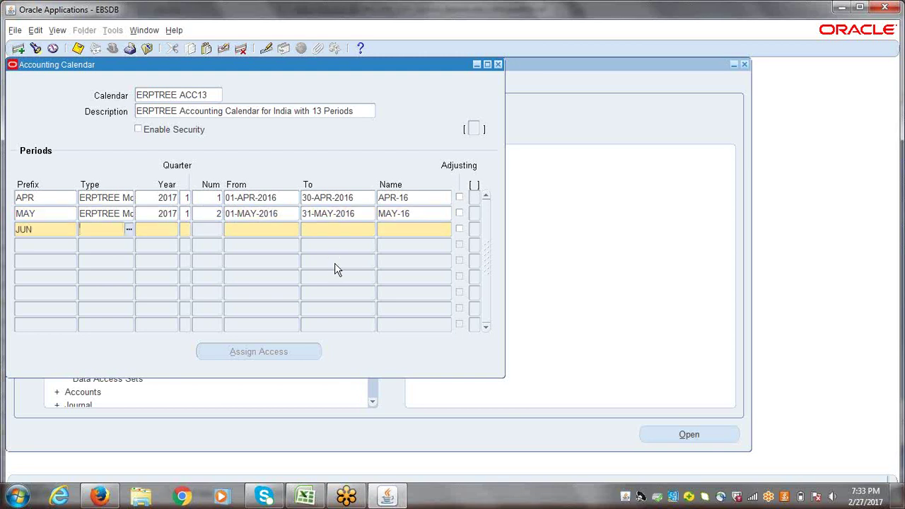
key(shift+F5)
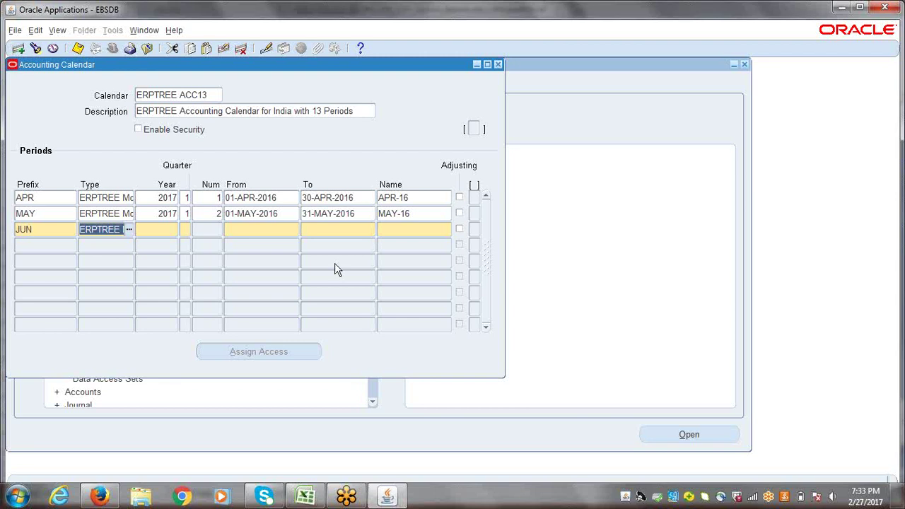
key(Tab)
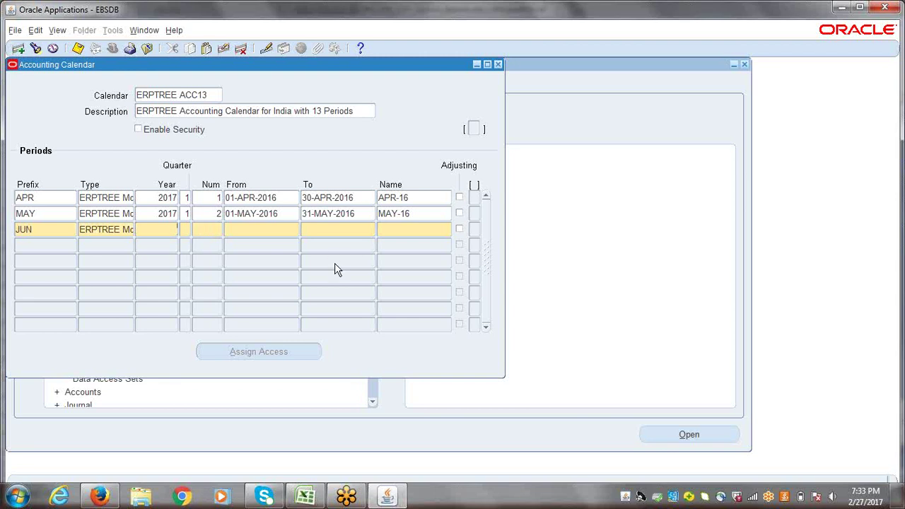
key(shift+F5)
key(Tab)
text(1)
key(Tab)
text(2)
- Date the JUN period 01-JUN-2016 to 30-JUN-2016 and name it JUN-16
key(Tab)
text(1)
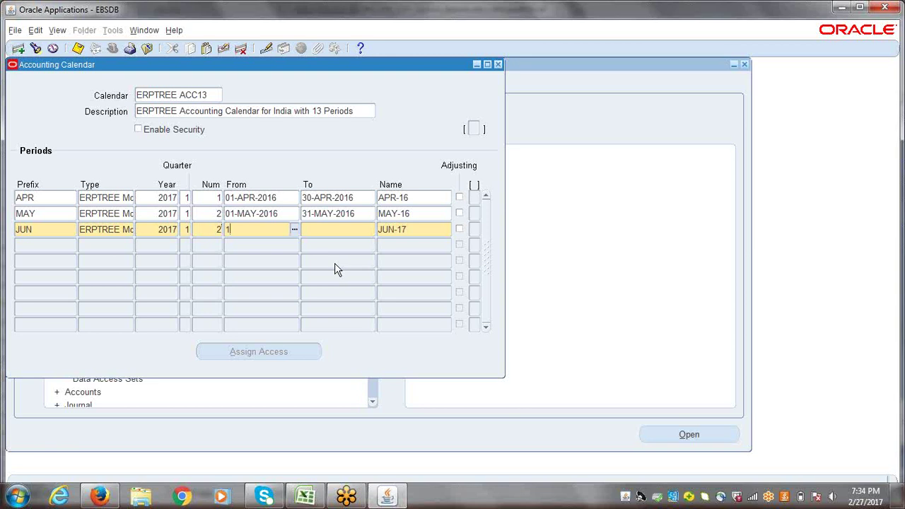
text(JUN16)
key(Tab)
text(30JUN)
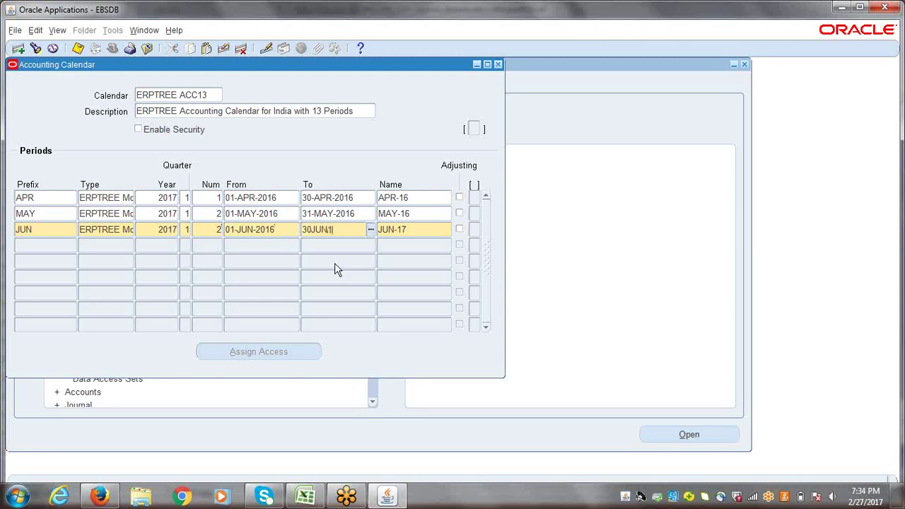
text(6)
key(Tab)
text(JUN-1)
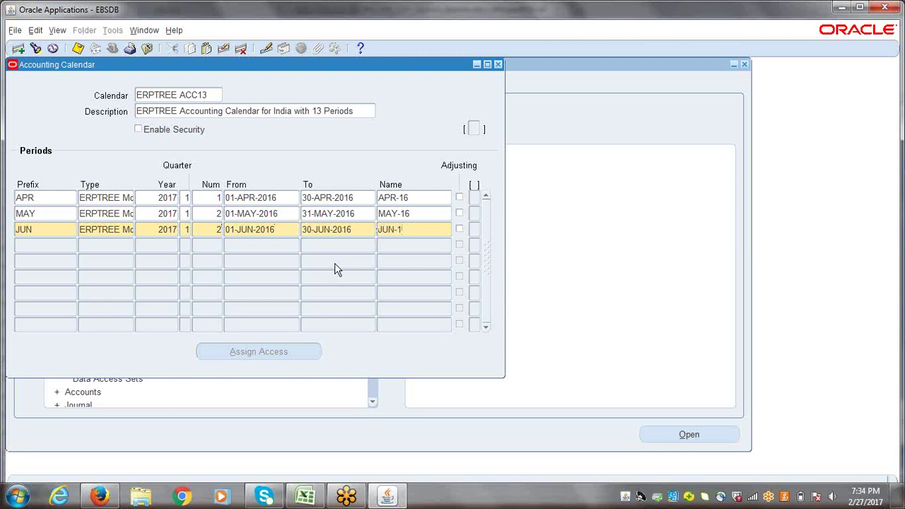
text(6)
key(Tab)
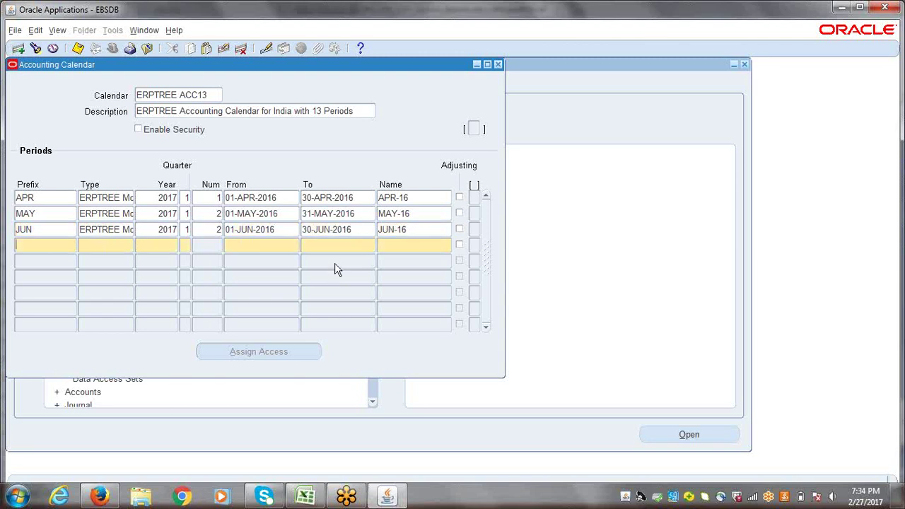
- Add a JUL row with the copied period type and year 2017, quarter 2, number 4
text(JUL)
key(Tab)
key(shift+F5)
key(Tab)
key(shift+F5)
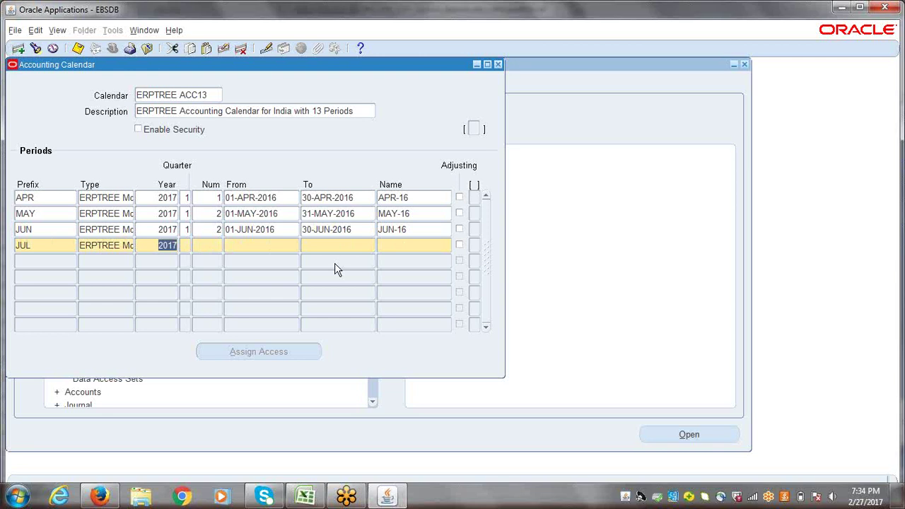
key(Tab)
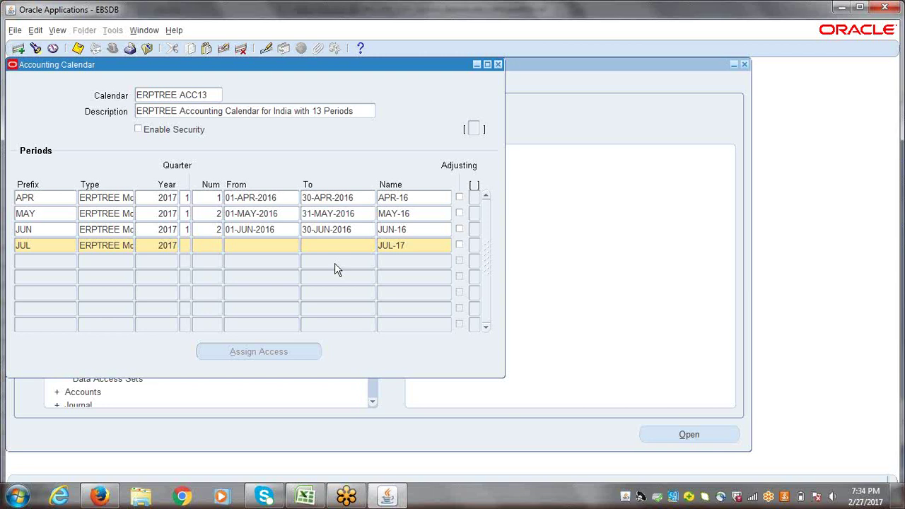
text(2)
click(213, 230)
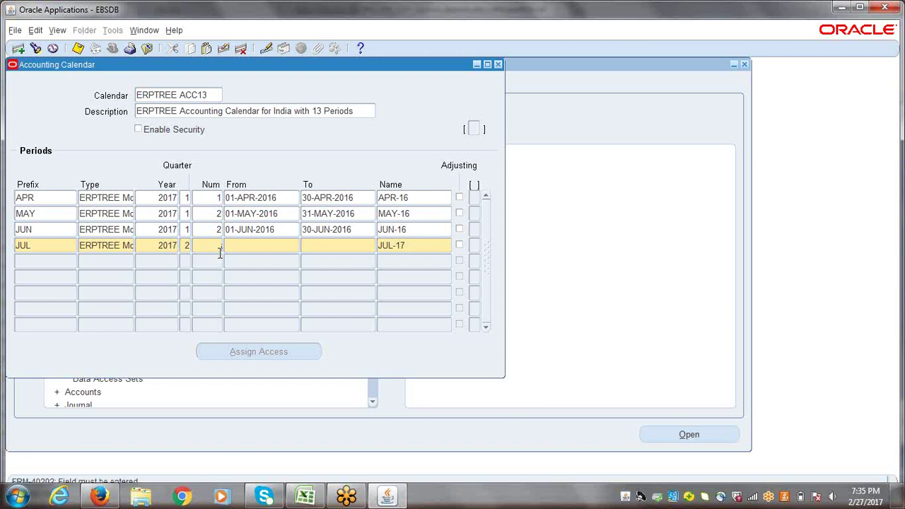
text(4)
- Date the JUL period 01-JUL-2016 to 31-JUL-2016 and rename it JUL-16
click(257, 253)
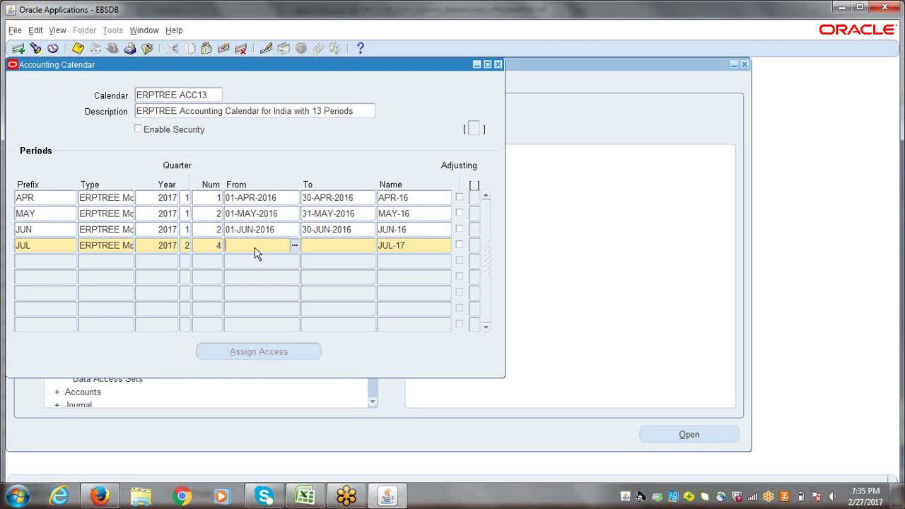
text(0)
text(JUL)
text(16)
key(Tab)
text(31-JUL-2016)
key(Tab)
click(416, 242)
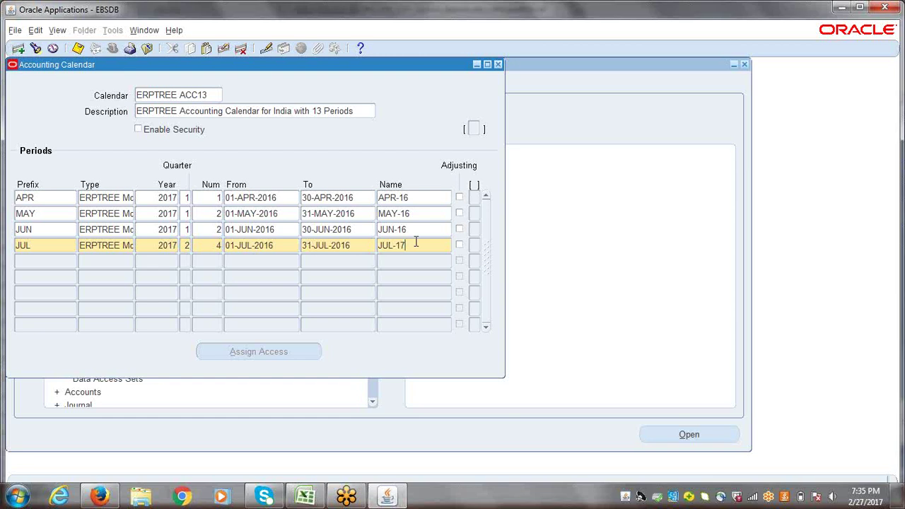
key(BackSpace)
text(6)
- Change the JUN period's number from 2 to 3
click(206, 232)
double_click(216, 233)
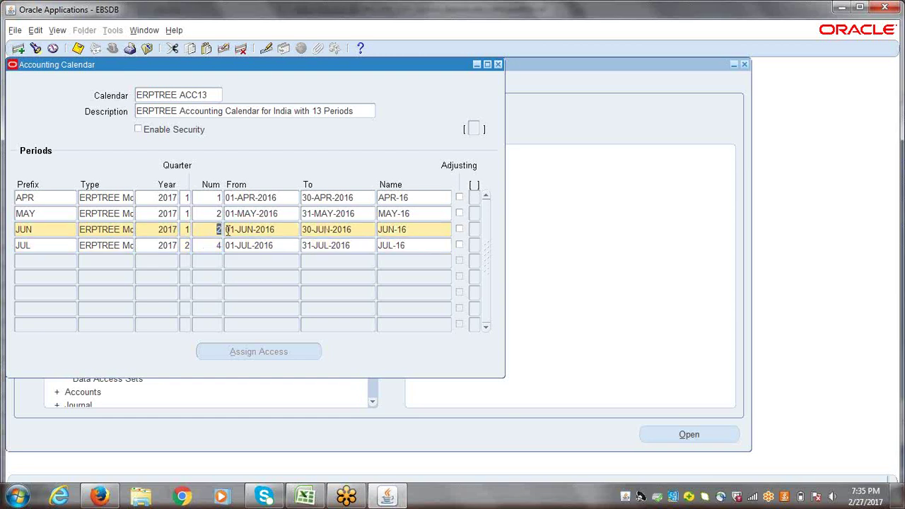
text(3)
click(62, 259)
- Add an AUG row with the copied period type and year 2017, quarter 2, number 5
text(AUG)
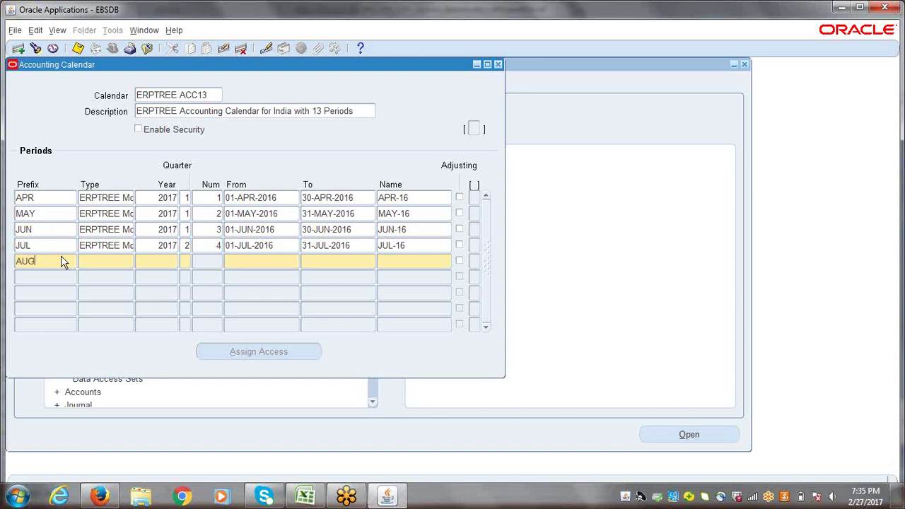
key(Tab)
key(shift+F5)
key(Tab)
key(shift+F5)
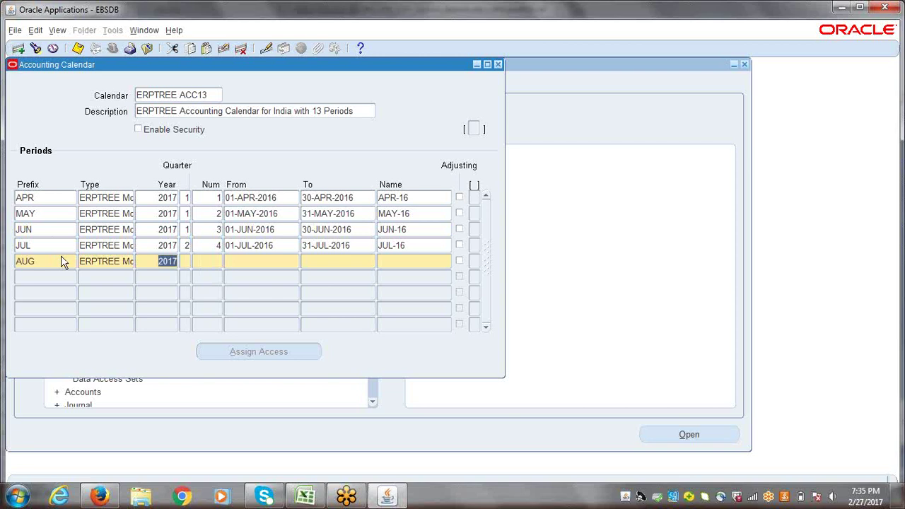
key(Tab)
text(2)
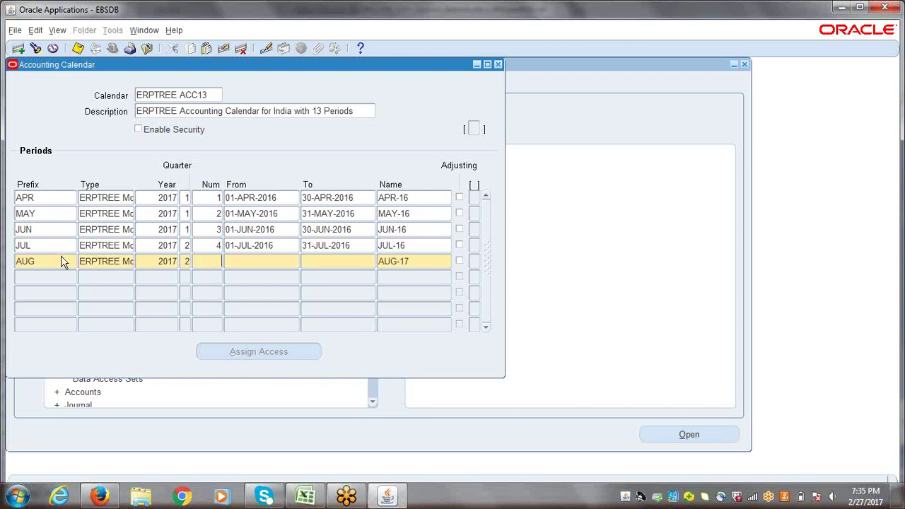
key(Tab)
text(5)
- Date the AUG period 01-AUG-2016 to 31-AUG-2016 and rename it AUG-16
key(Tab)
text(')
text(AUG)
text(16)
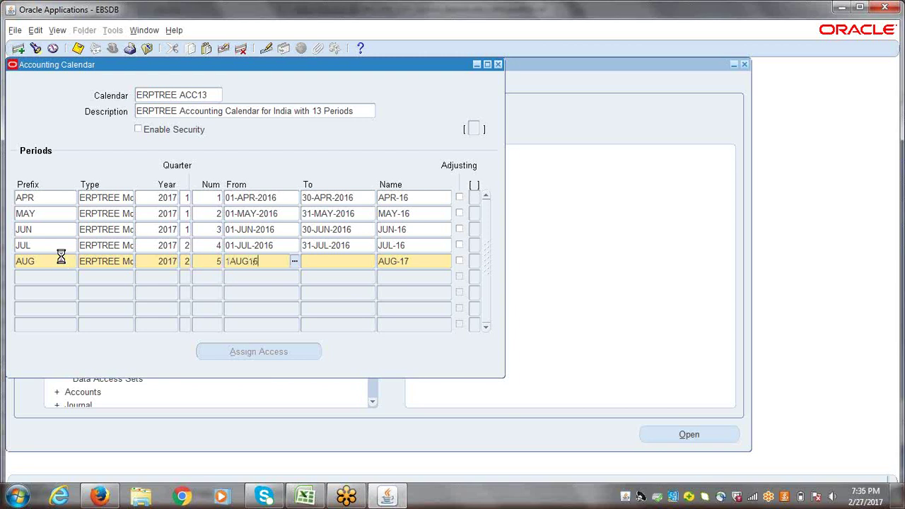
key(Tab)
text(31)
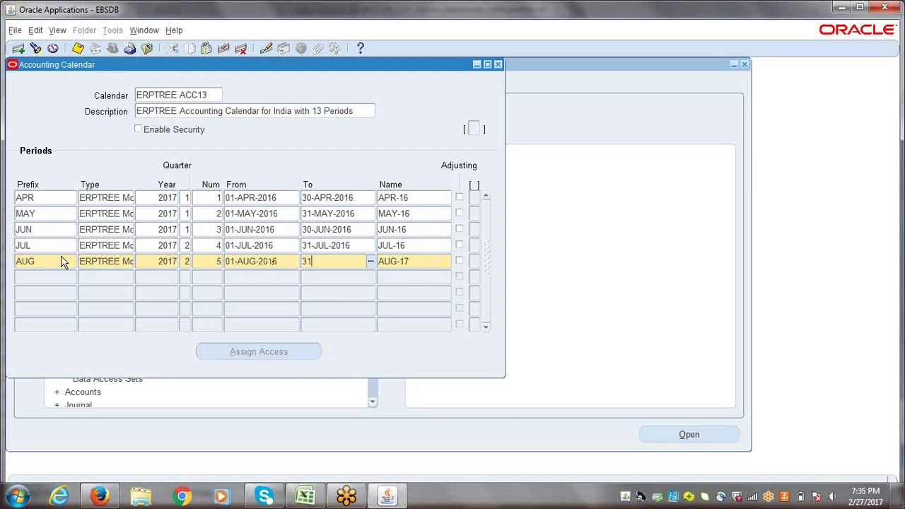
text(-AUG-2016)
key(Tab)
key(End)
key(BackSpace)
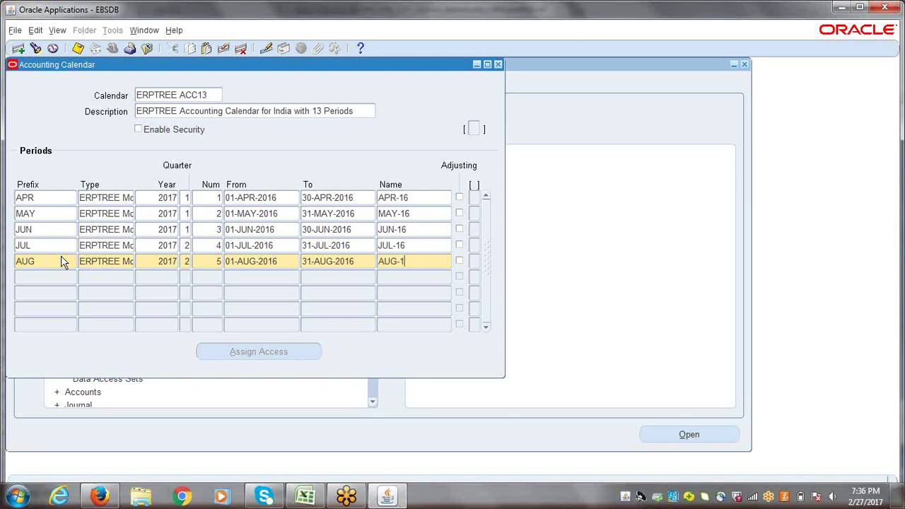
text(6)
key(Tab)
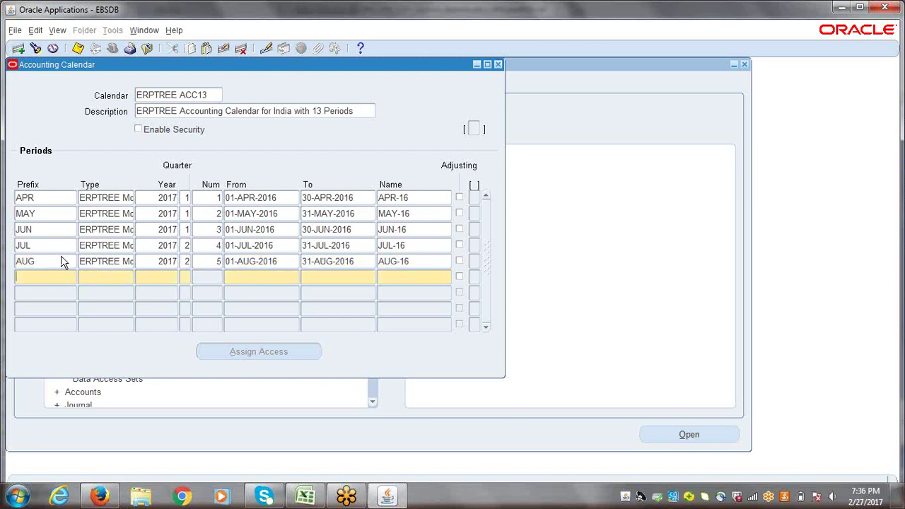
- Add a SEP row with the copied period type and year 2017, quarter 2, number 6
text(SEP)
key(Tab)
key(shift+F5)
key(Tab)
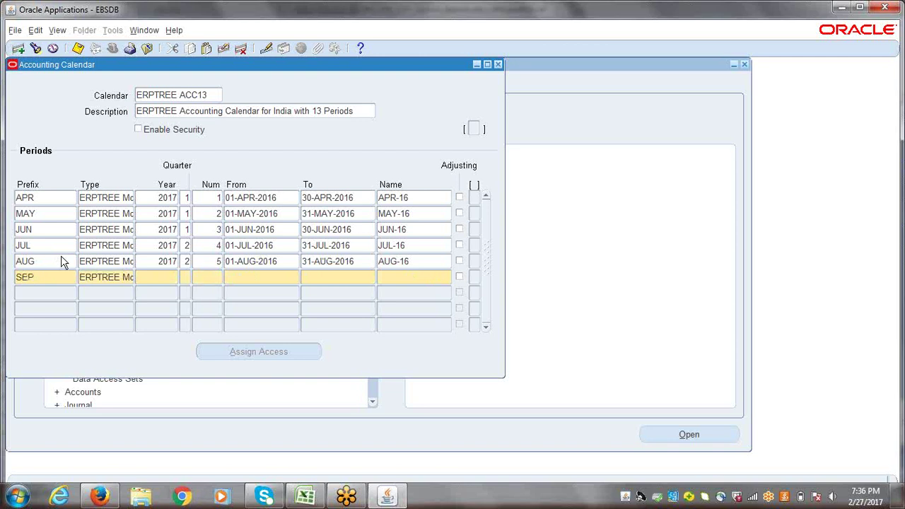
key(shift+F5)
key(Tab)
text(2)
text(6)
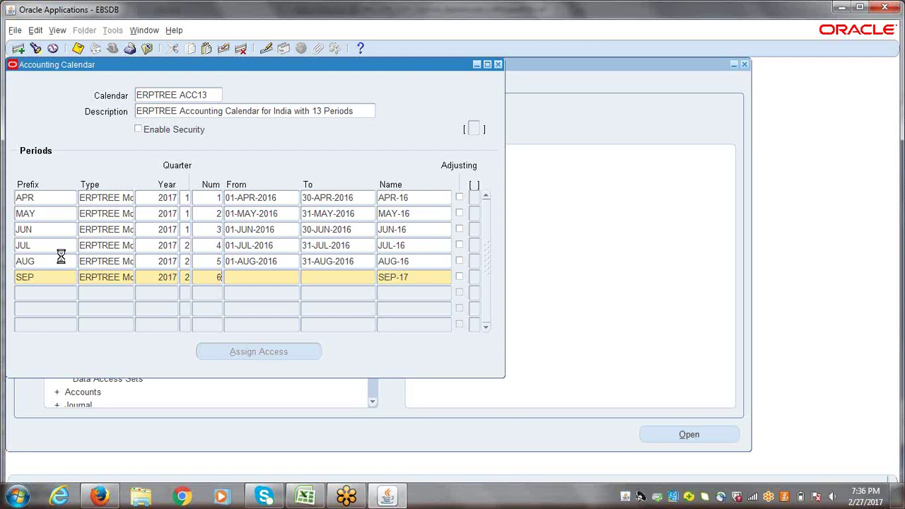
- Date the SEP period 01-SEP-2016 to 30-SEP-2016 and rename it SEP-16
key(Tab)
text('SEP')
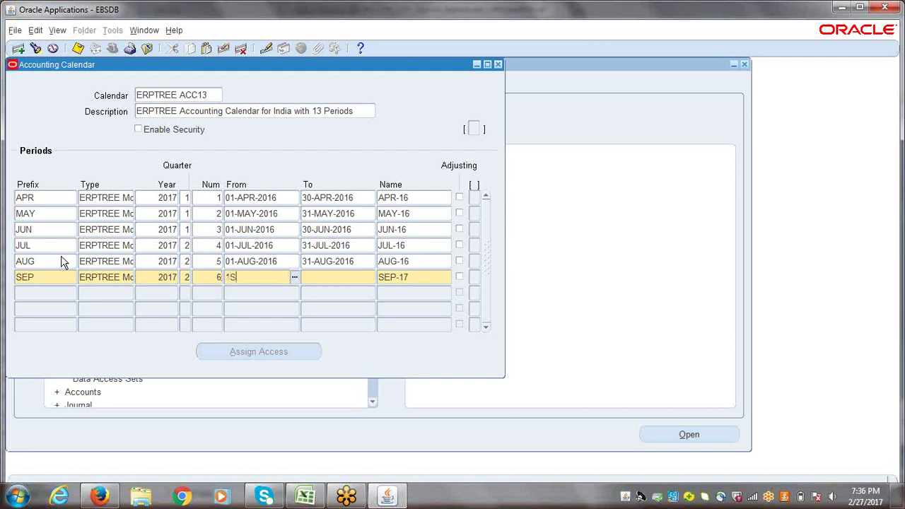
key(Tab)
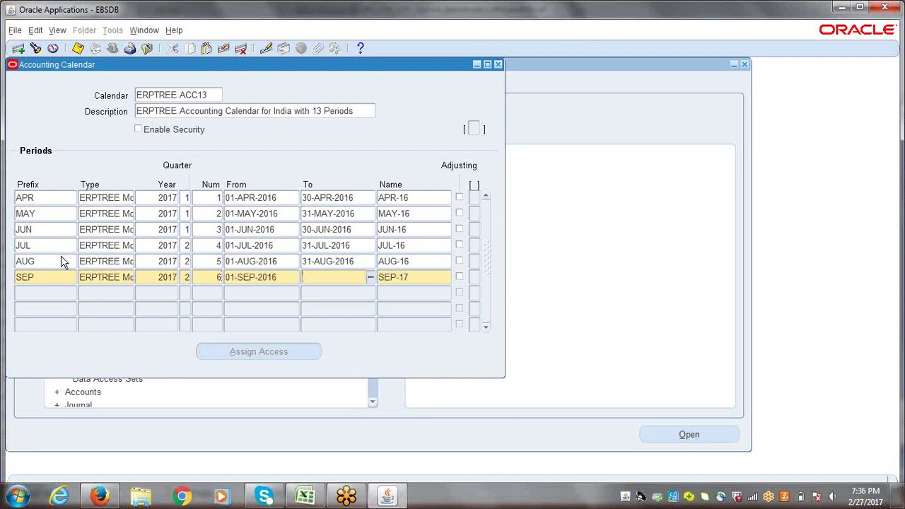
text(30SEP16)
key(Tab)
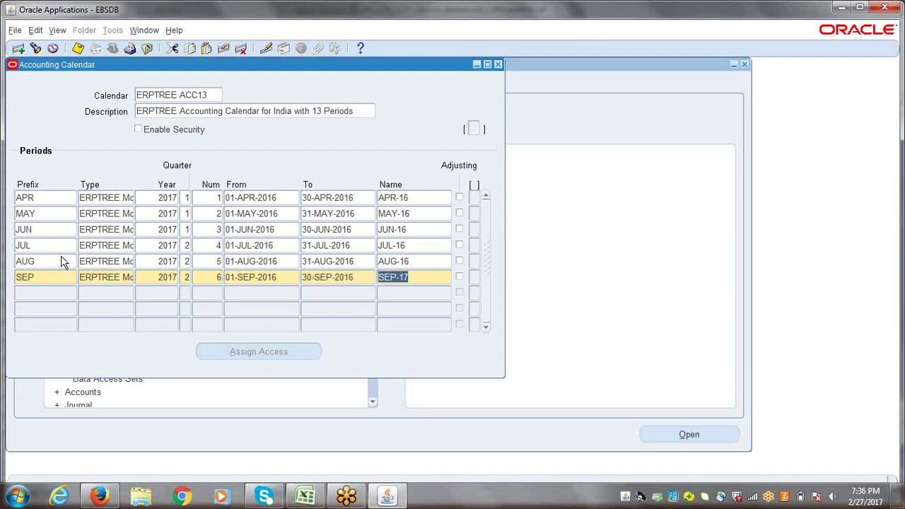
key(Right)
key(BackSpace)
text(6)
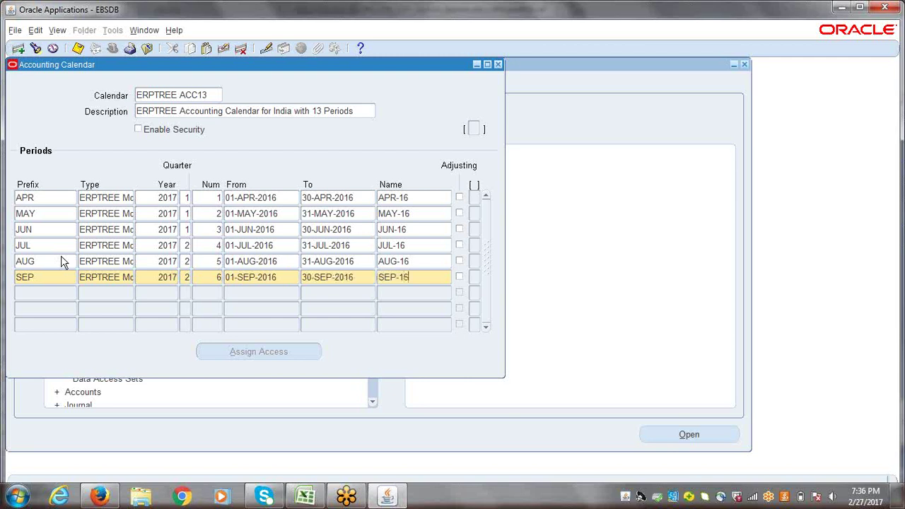
key(Tab)
key(Tab)
- Add an OCT row with the copied period type and year 2017, quarter 3, number 7
text(OCT)
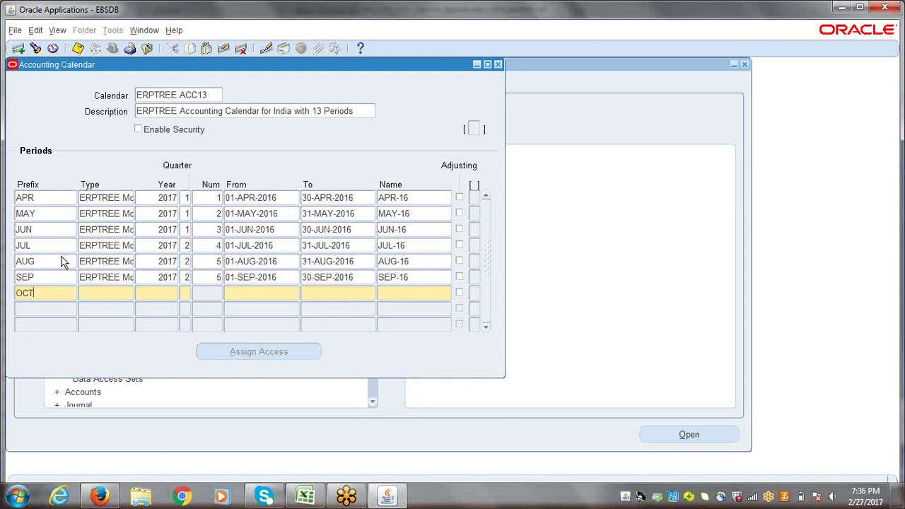
key(Tab)
key(shift+F5)
key(Tab)
key(shift+F5)
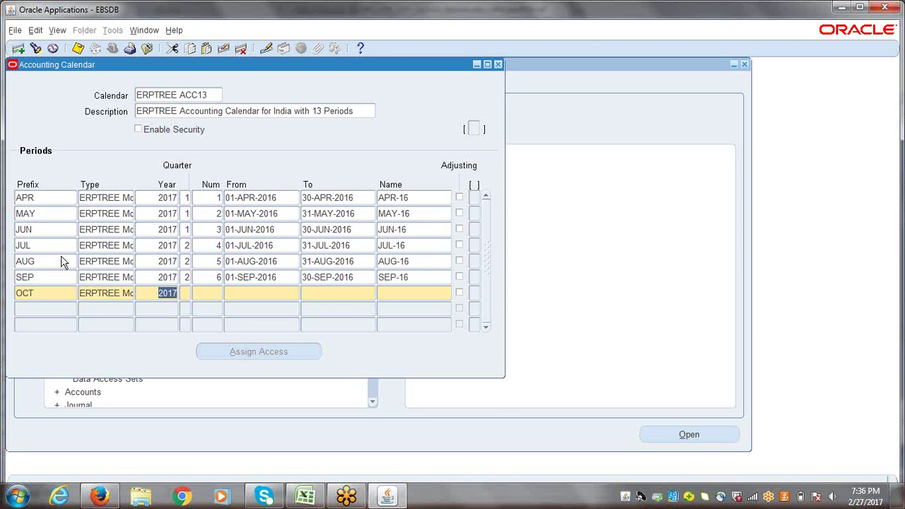
key(Tab)
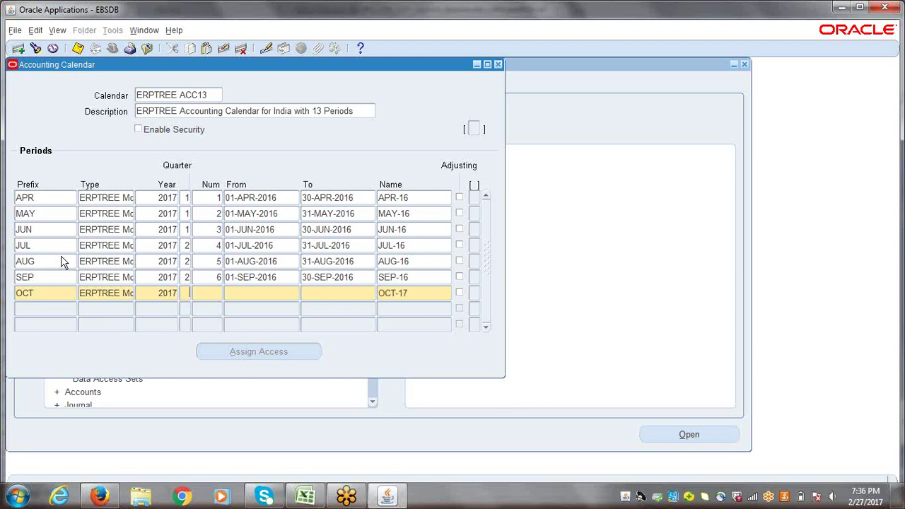
text(3)
key(Tab)
text(7)
- Date the OCT period 01-OCT-2016 to 31-OCT-2016 and rename it OCT-16
key(Tab)
text(0)
key(BackSpace)
text(1-OCT)
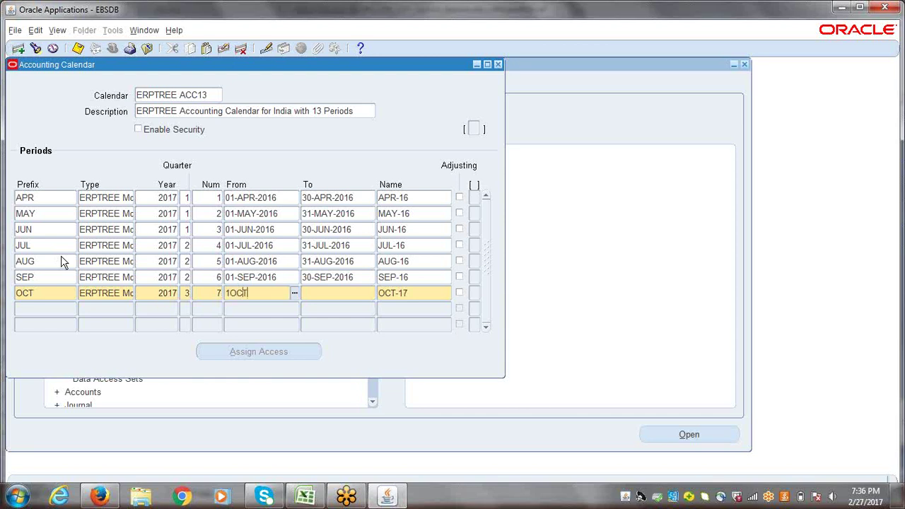
text(-2016)
key(Tab)
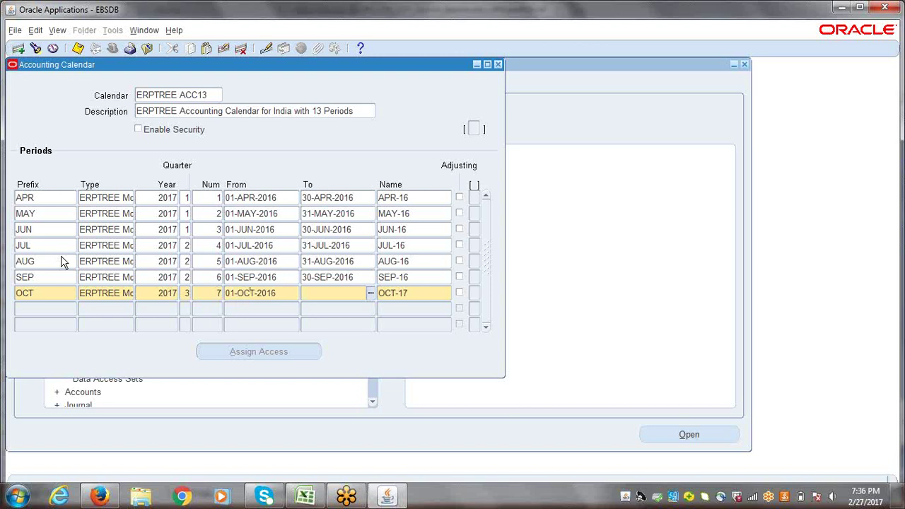
text(31OCT16)
key(Tab)
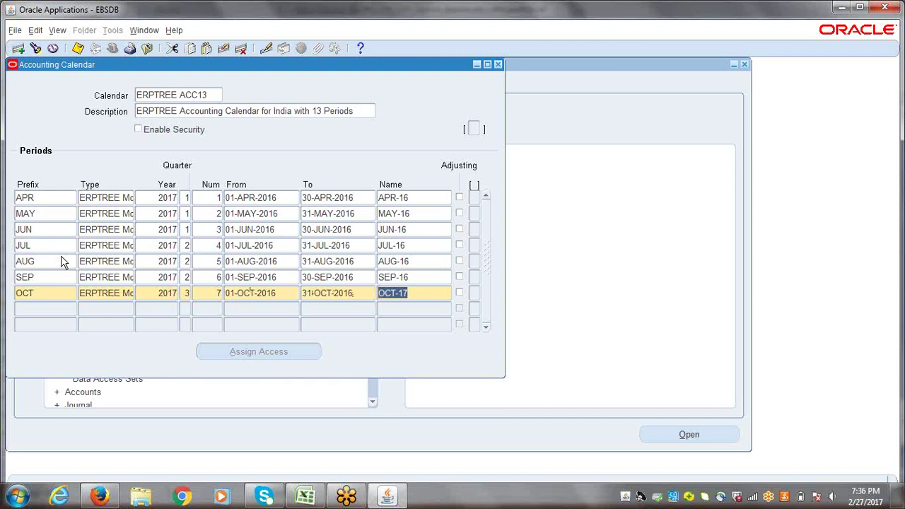
click(421, 297)
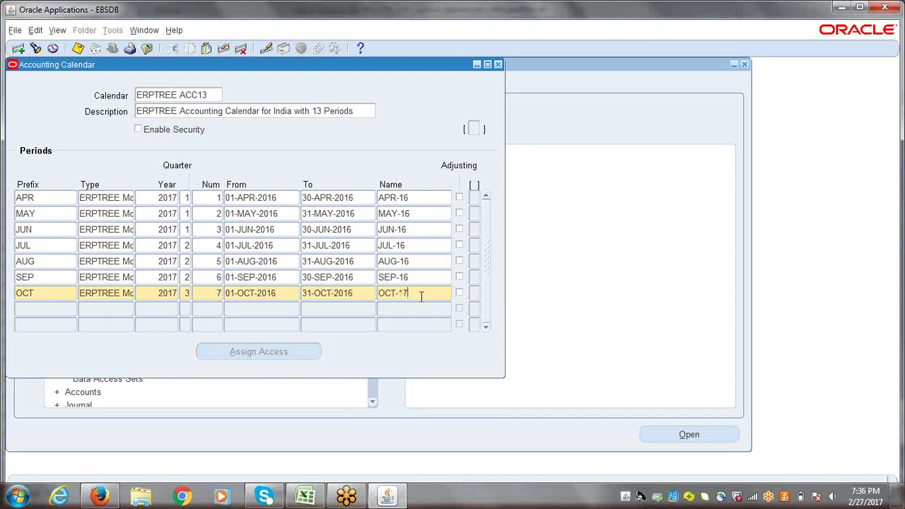
key(BackSpace)
text(6)
key(Down)
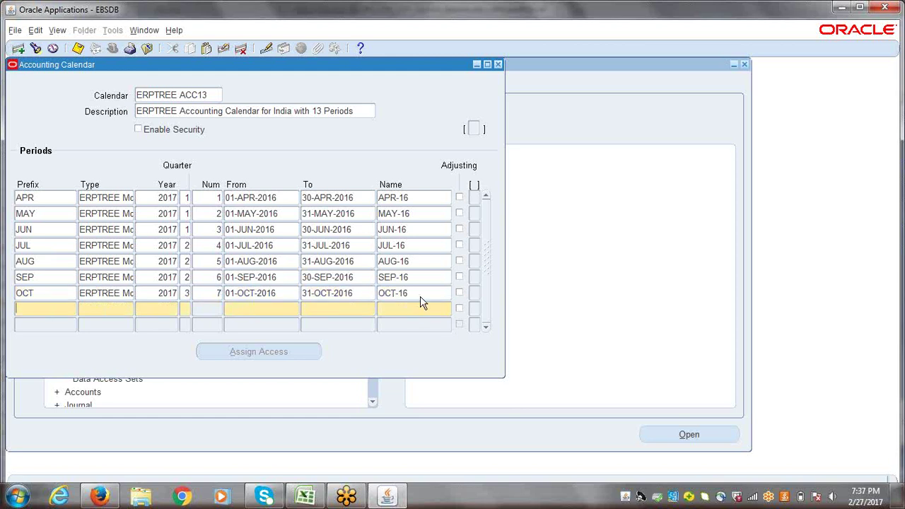
- Add a NOV row with the copied period type and year 2017, quarter 3, number 8
text(NOV)
key(Tab)
key(shift+F5)
key(Tab)
key(shift+F5)
key(Tab)
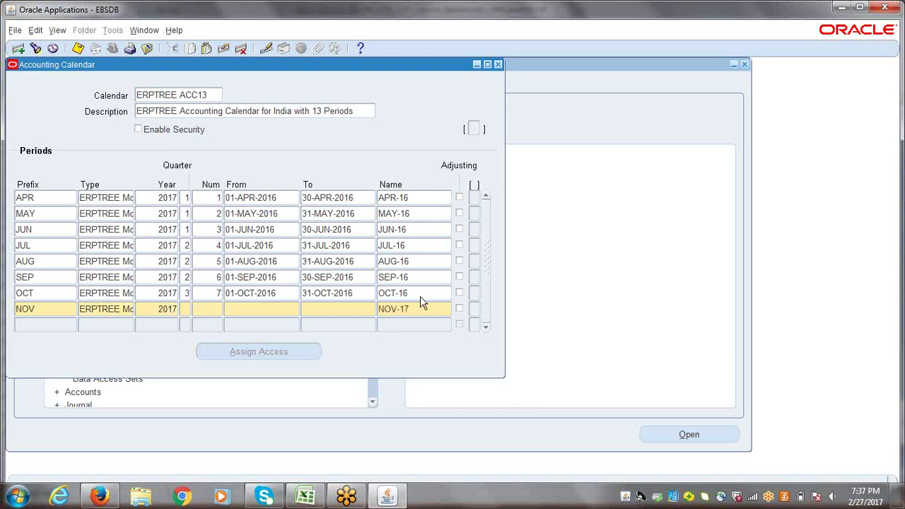
text(33)
- Date the NOV period 01-NOV-2016 to 30-NOV-2016 and rename it NOV-16
key(Tab)
text(1NOV16)
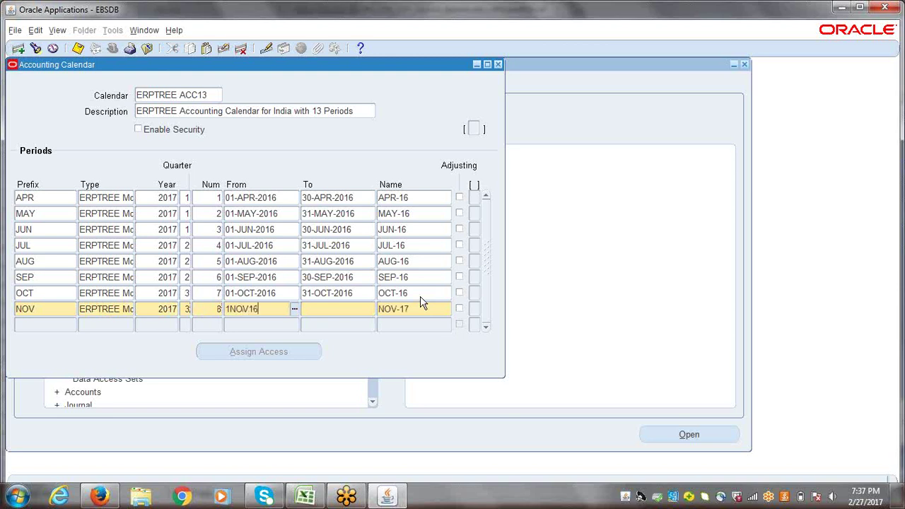
key(Tab)
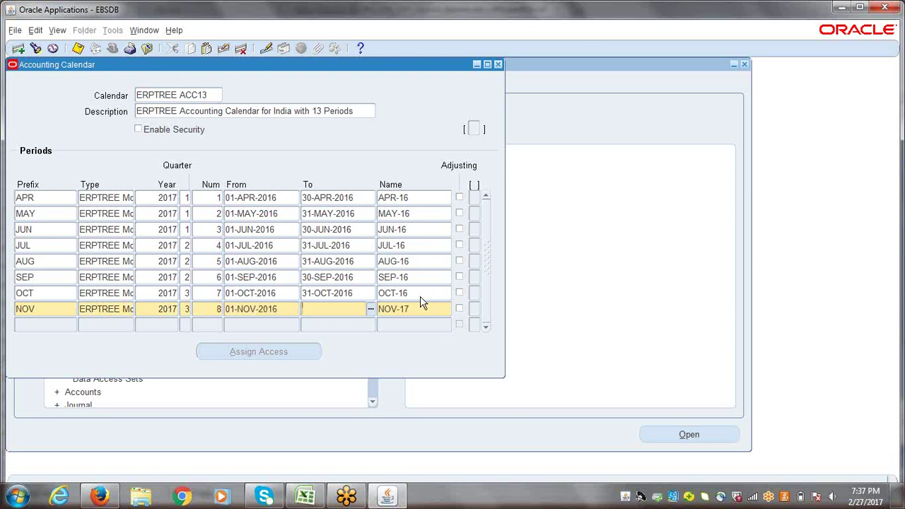
text(30NOV16)
key(Tab)
click(434, 311)
key(BackSpace)
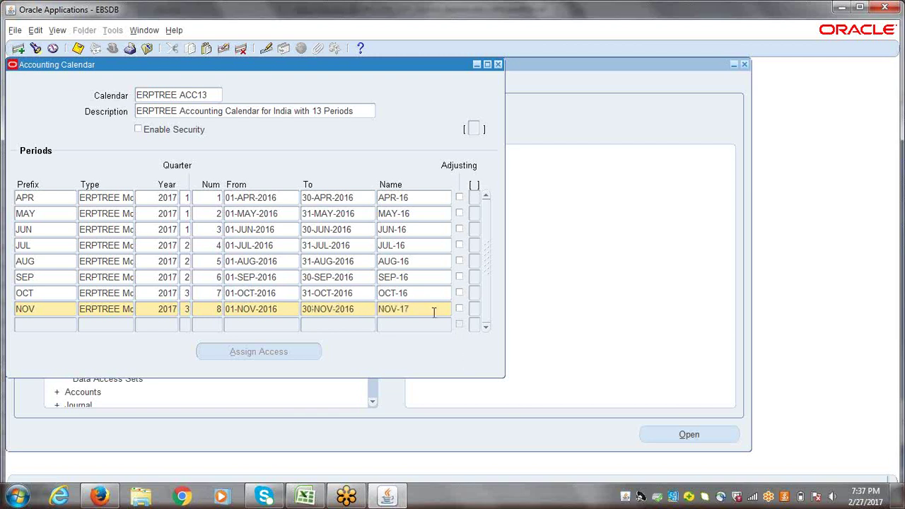
text(6)
- Start the DEC period row with the copied period type and year, quarter 3, number 9
key(Tab)
text(DEC)
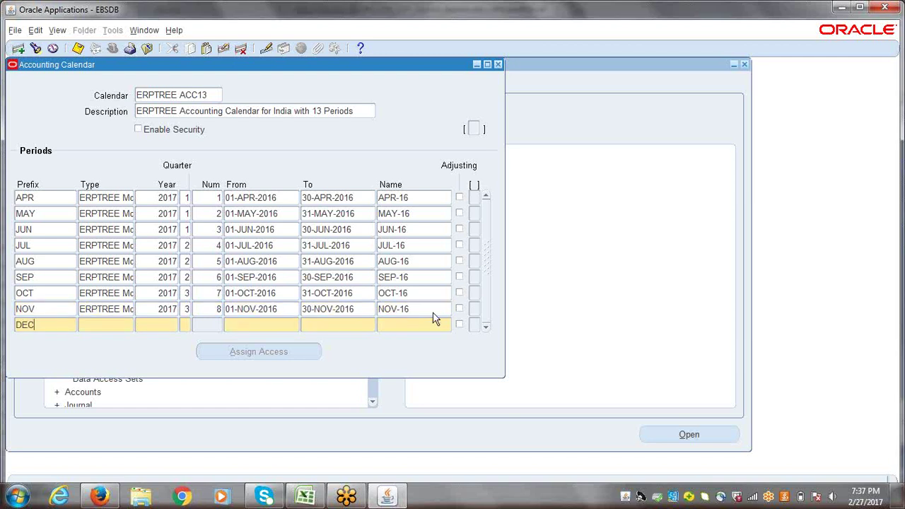
key(Tab)
key(shift+F5)
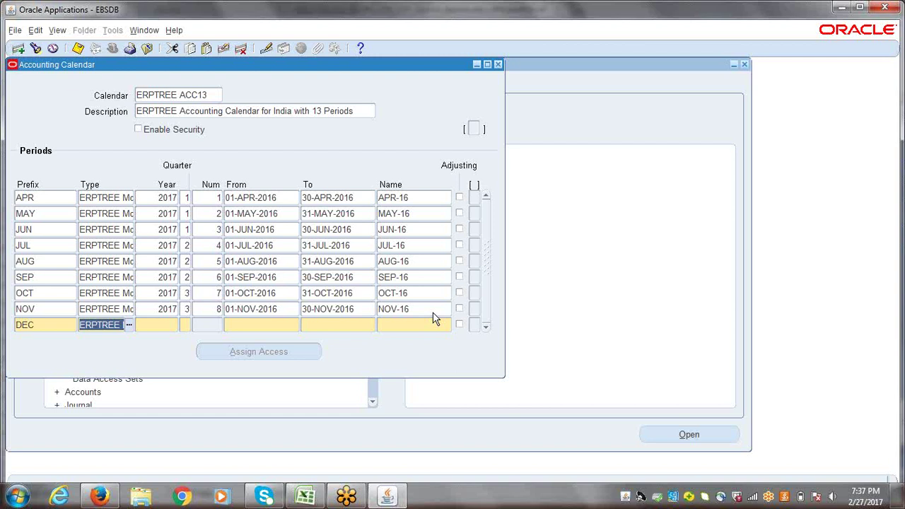
key(Tab)
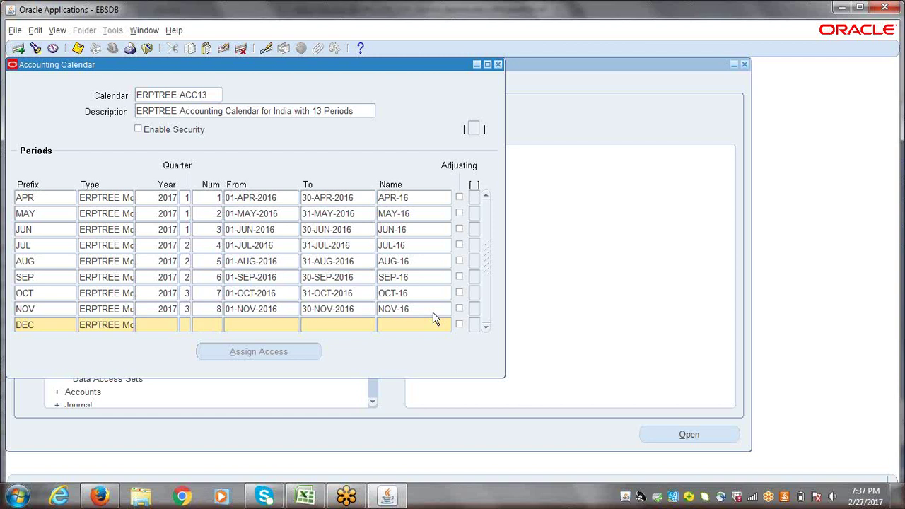
key(shift+F5)
key(Tab)
text(3)
key(Tab)
text(9)
key(Tab)
- Give DEC dates 01-DEC-2016 to 31-DEC-2016 and correct its name to DEC-16
text(1DEC16)
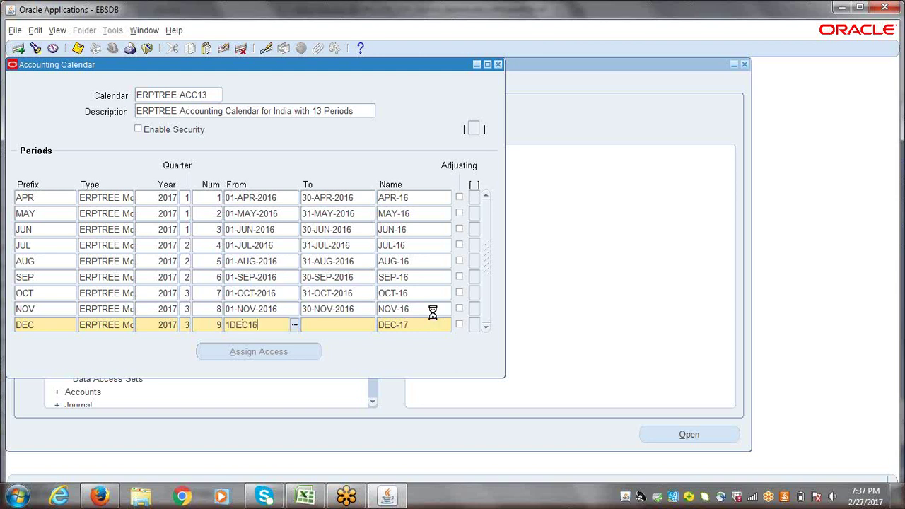
key(Tab)
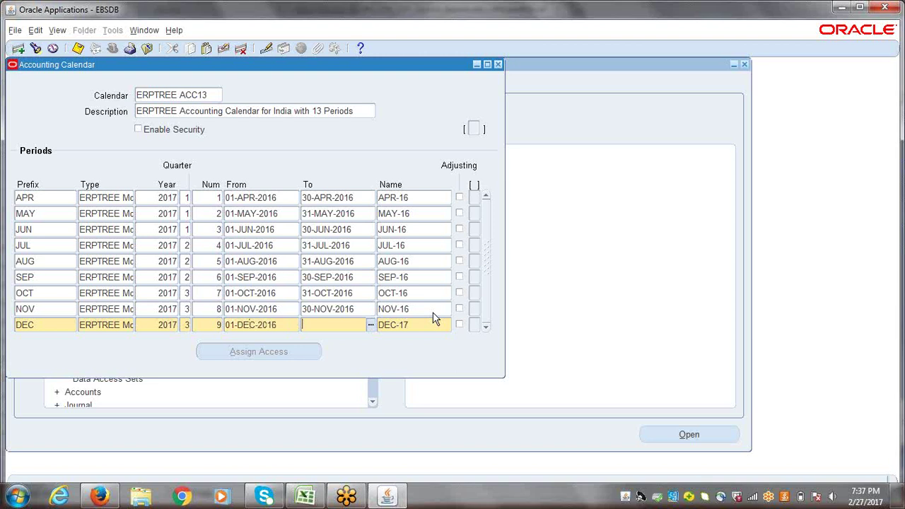
text(31-DEC-2016)
key(Tab)
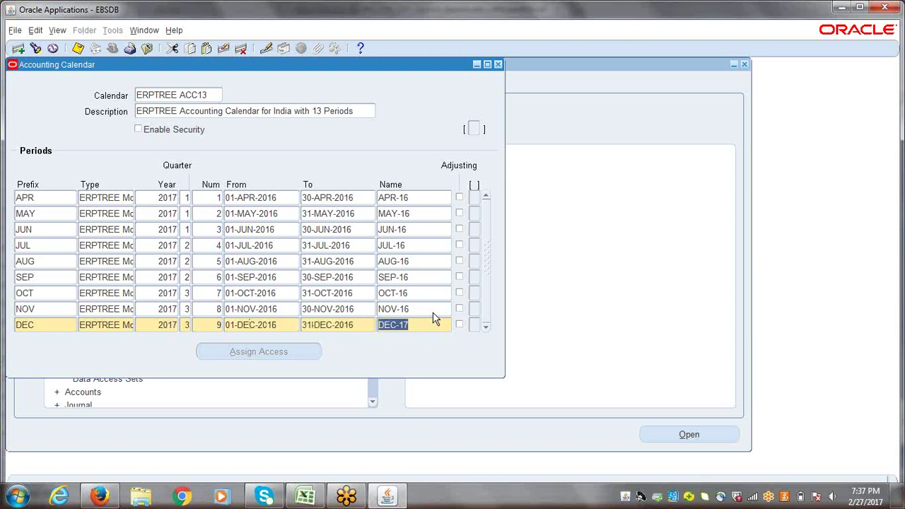
click(435, 319)
key(BackSpace)
text(6)
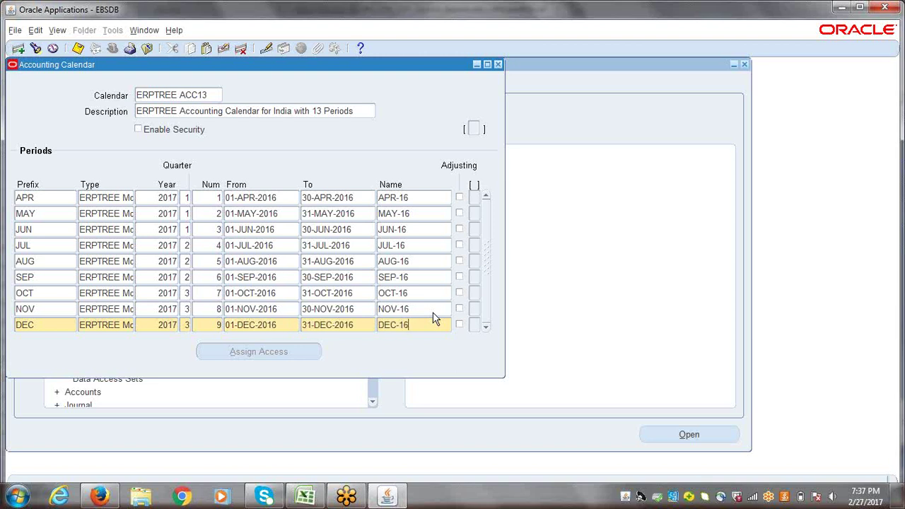
- Add a JAN row in quarter 4 as period 10, with JAN dates, named JAN-17
key(Down)
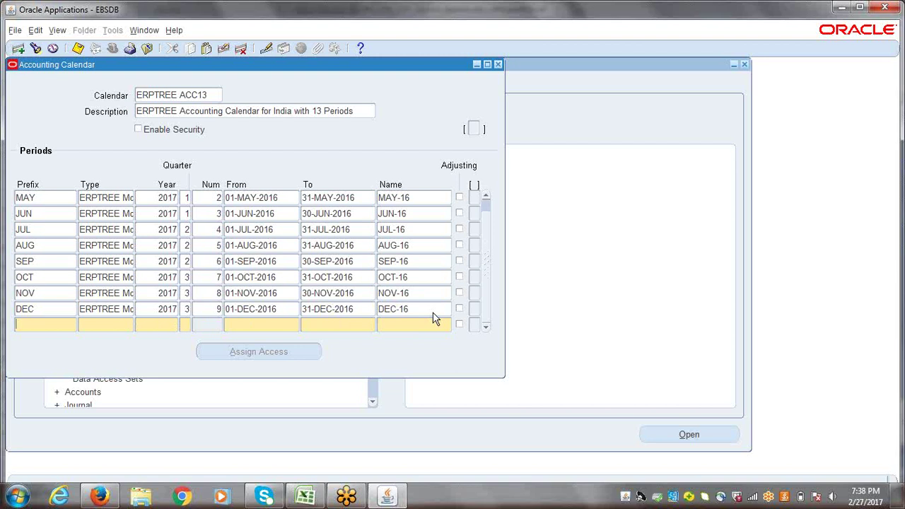
text(JAN)
key(Tab)
key(shift+F5)
key(Tab)
key(Tab)
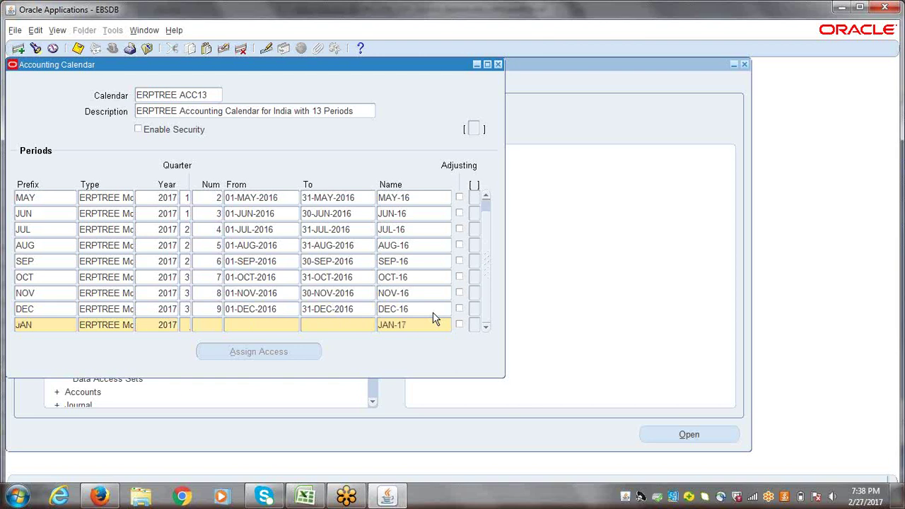
text(4)
text(10)
key(Tab)
text(1JAN16)
key(Tab)
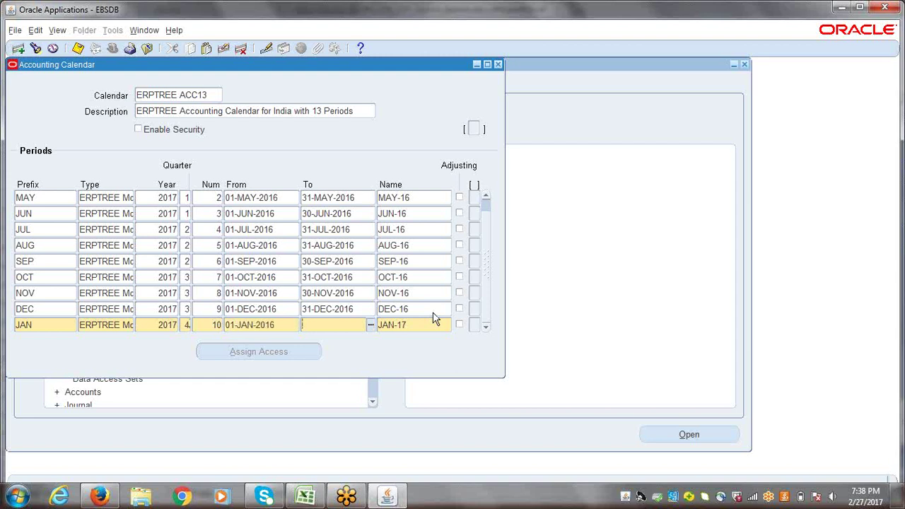
text(31JAN16)
key(Tab)
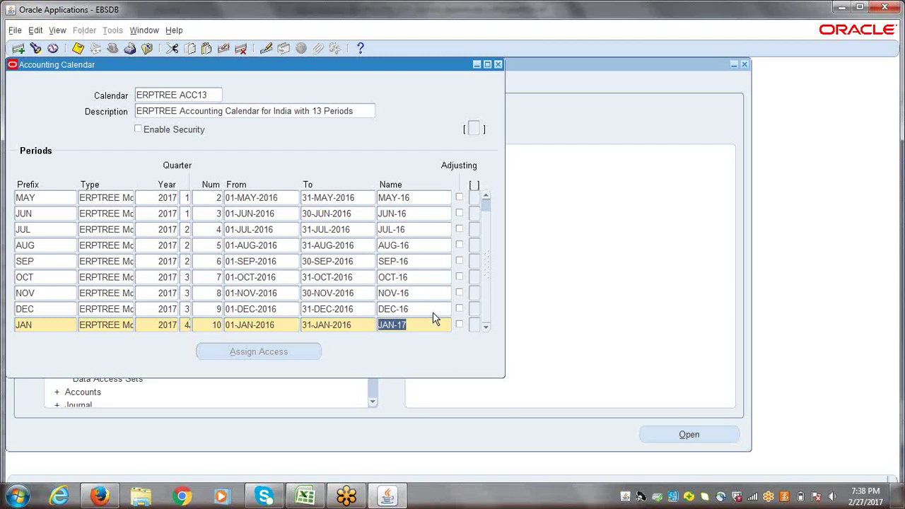
key(Right)
key(BackSpace)
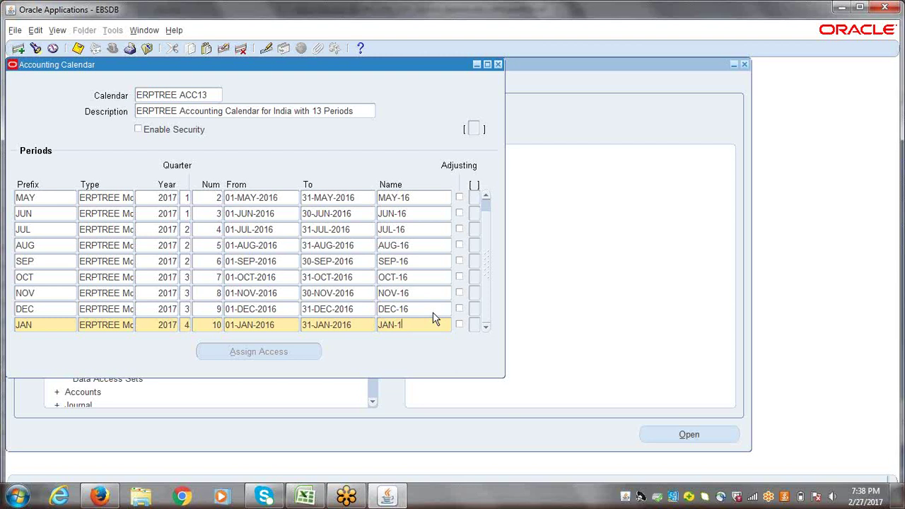
text(7)
- Correct the JAN dates' year so the period runs 01-JAN-2017 to 31-JAN-2017
click(292, 325)
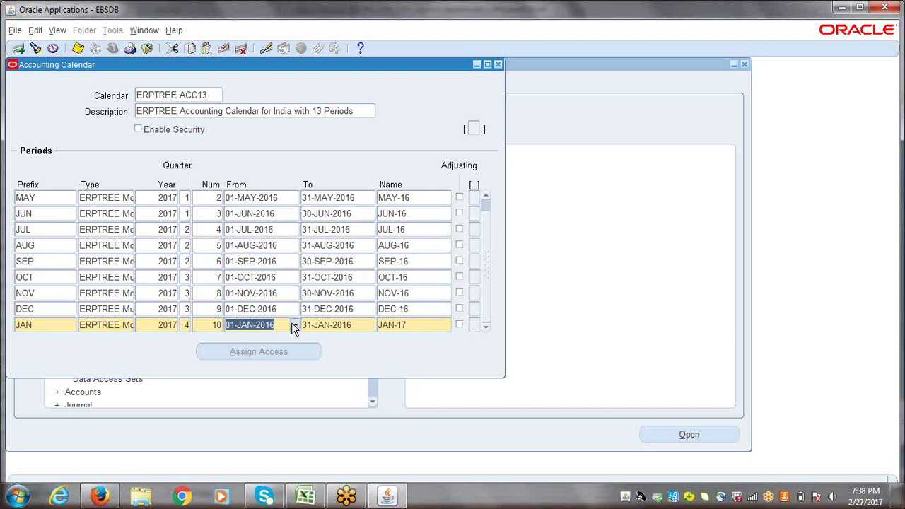
click(363, 324)
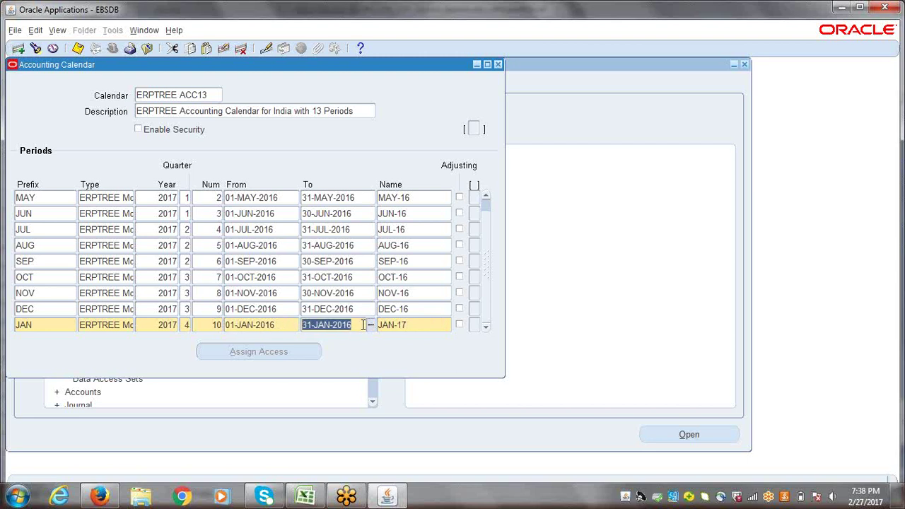
click(363, 325)
key(BackSpace)
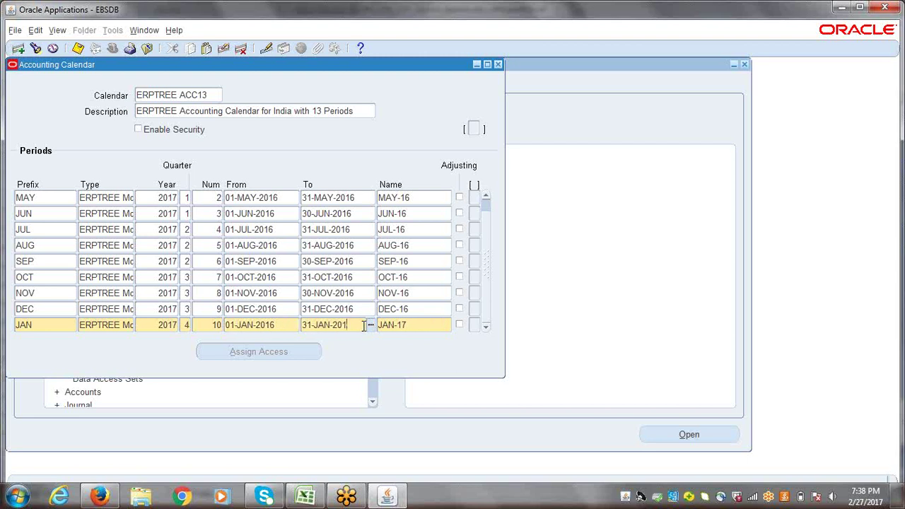
text(7)
click(285, 325)
click(285, 325)
key(BackSpace)
text(7)
- Add FEB-17 as quarter 4, period 11, from 01-FEB-2017 to 28-FEB-2017
key(Down)
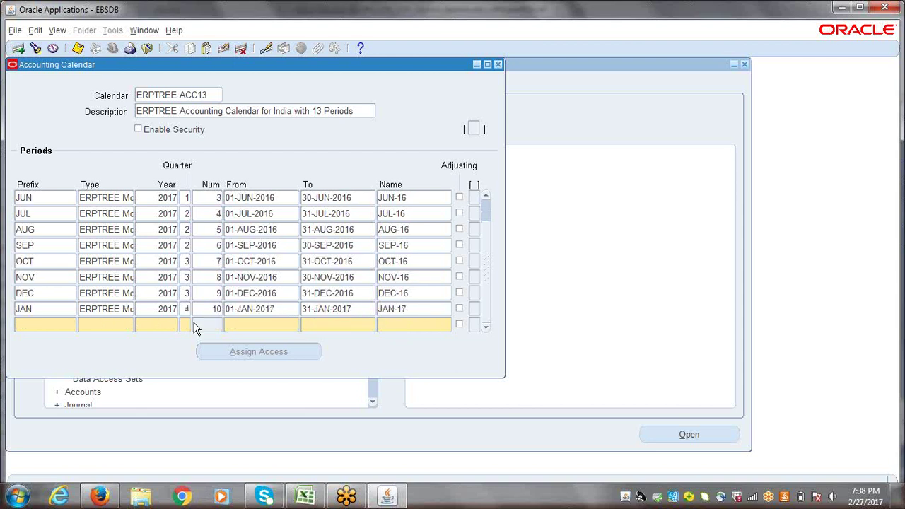
text(FEB)
key(Tab)
key(shift+F5)
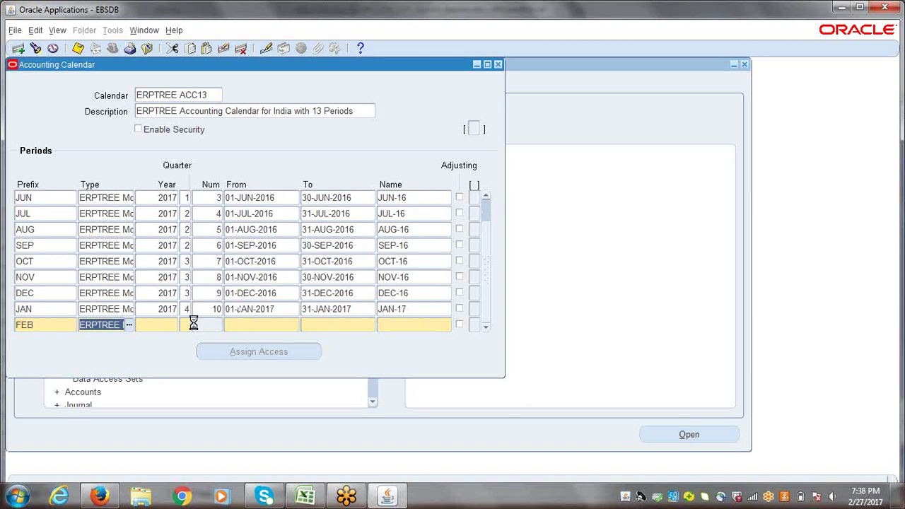
key(Tab)
key(shift+F5)
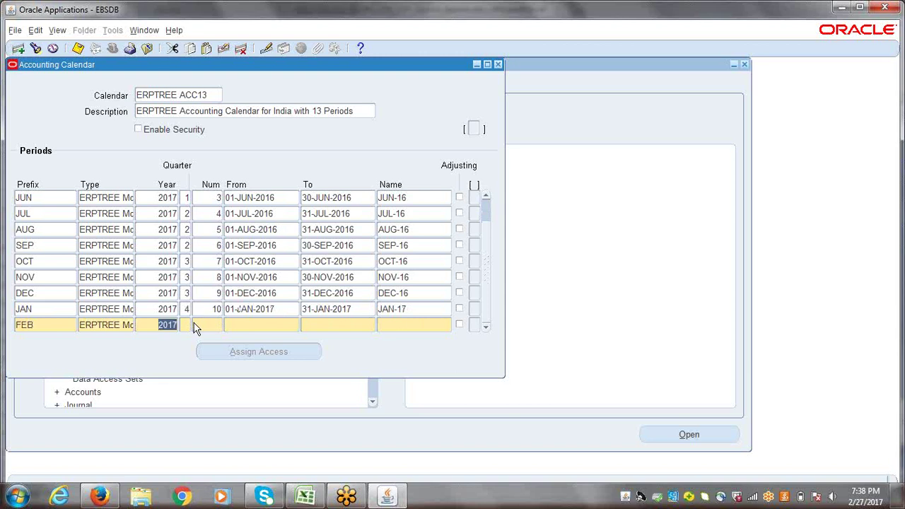
key(Tab)
text(4)
key(Tab)
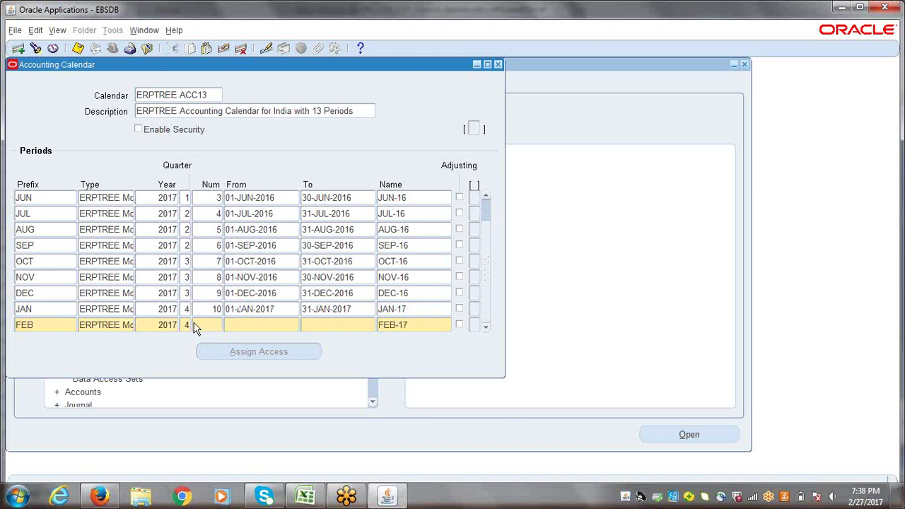
text(11)
key(Tab)
text(1FEB17)
key(Tab)
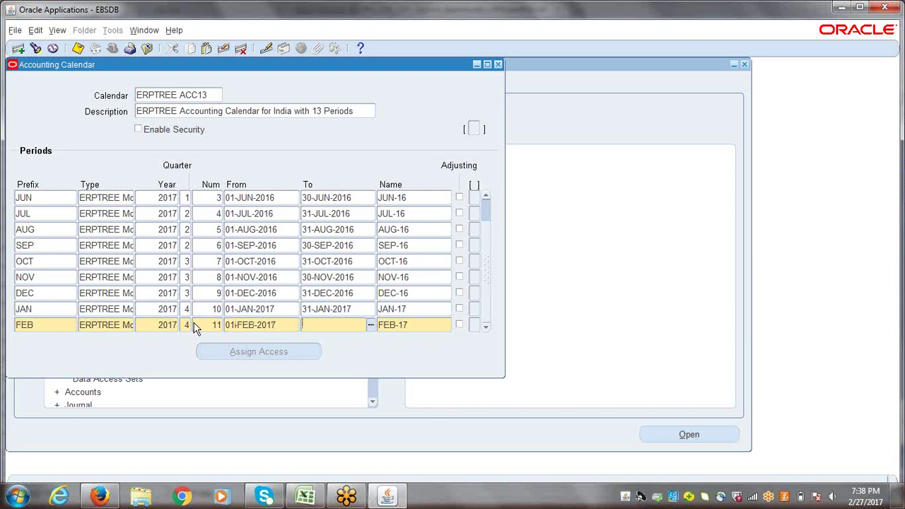
text(28-FEB-20)
text(1)
text(7)
key(Tab)
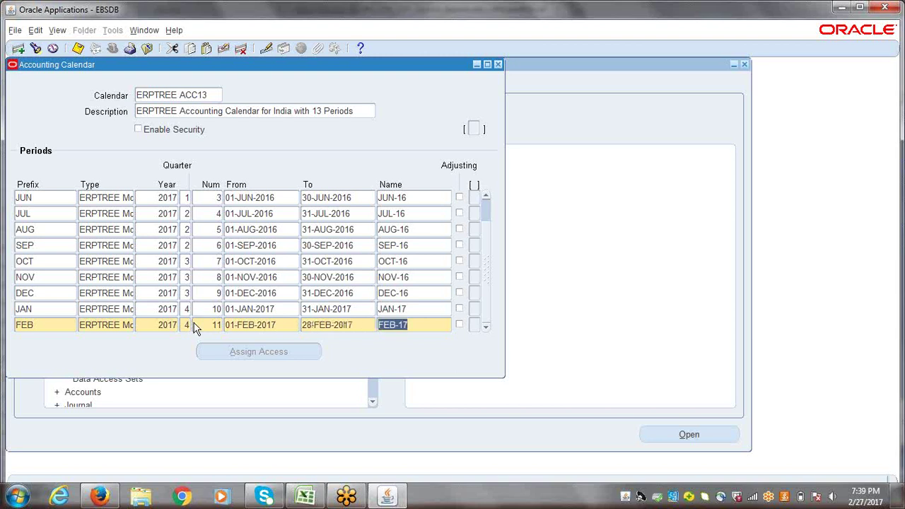
key(Tab)
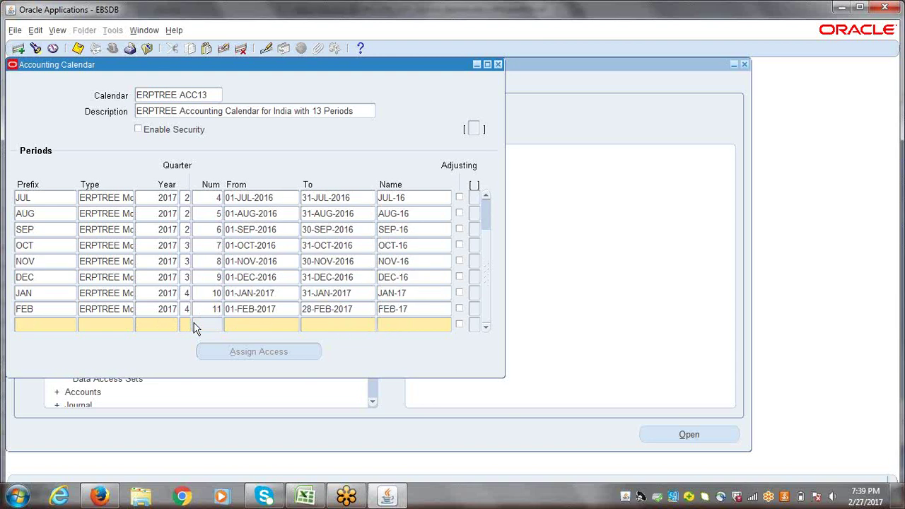
- Add MAR-17 as quarter 4, period 12, from 01-MAR-2017 to 31-MAR-2017, and save the row
text(MAR)
key(Tab)
key(Tab)
key(Tab)
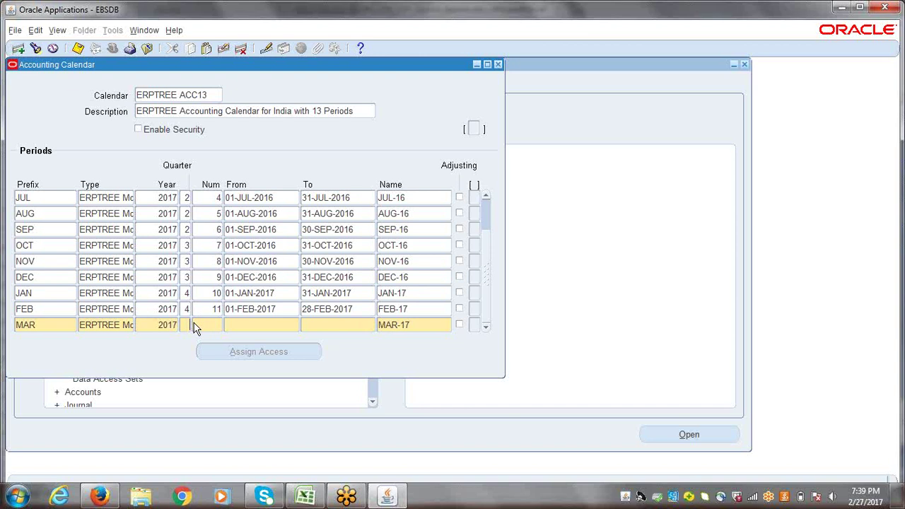
text(4)
key(Tab)
text(12)
key(Tab)
text(1-)
text(MAR-201)
text(7)
key(Tab)
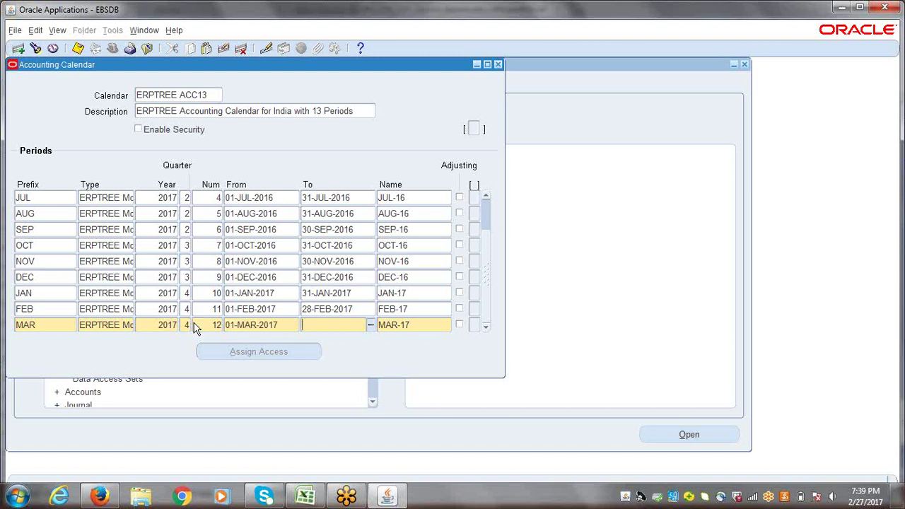
text(31-MAR-20)
text(1)
text(7)
key(Tab)
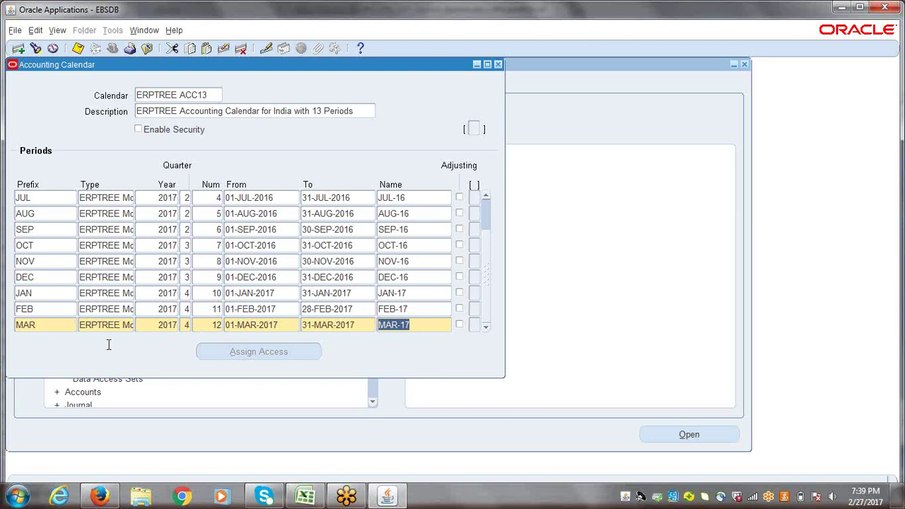
click(92, 327)
triple_click(92, 327)
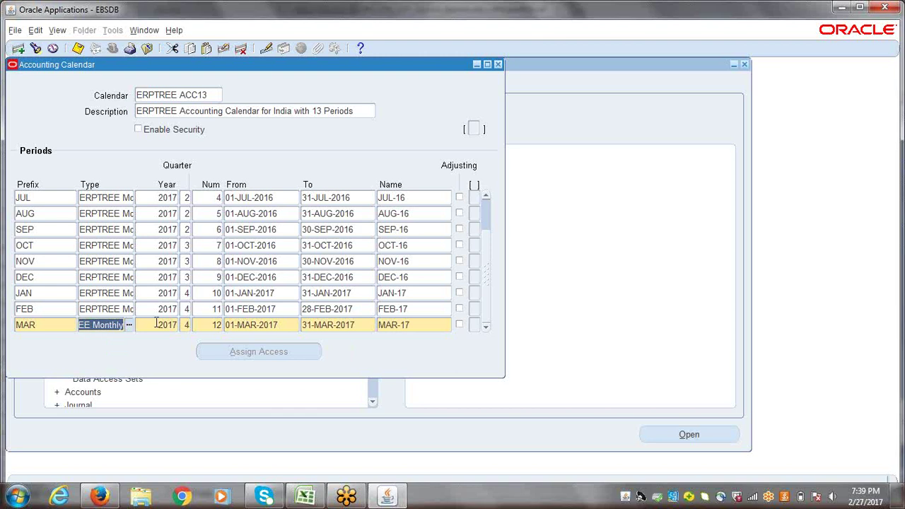
key(Down)
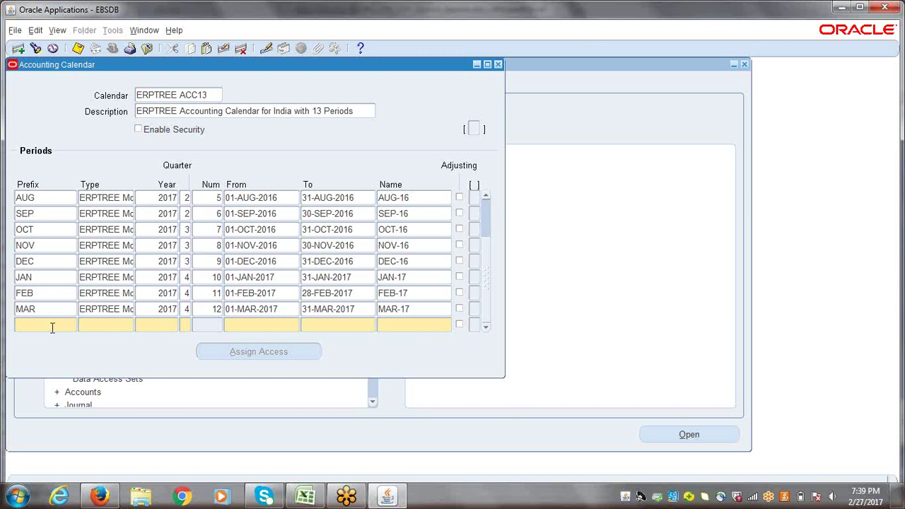
- Enter an ADJ-MAR row with the copied period type, year 2017, quarter 4 and number 13
text(ADJ-MAR)
key(Tab)
key(shift+F5)
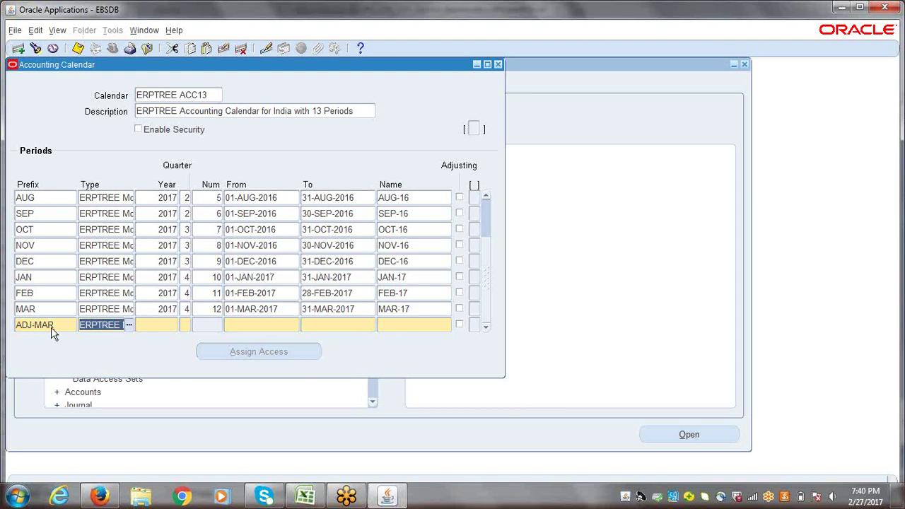
key(Tab)
key(shift+F5)
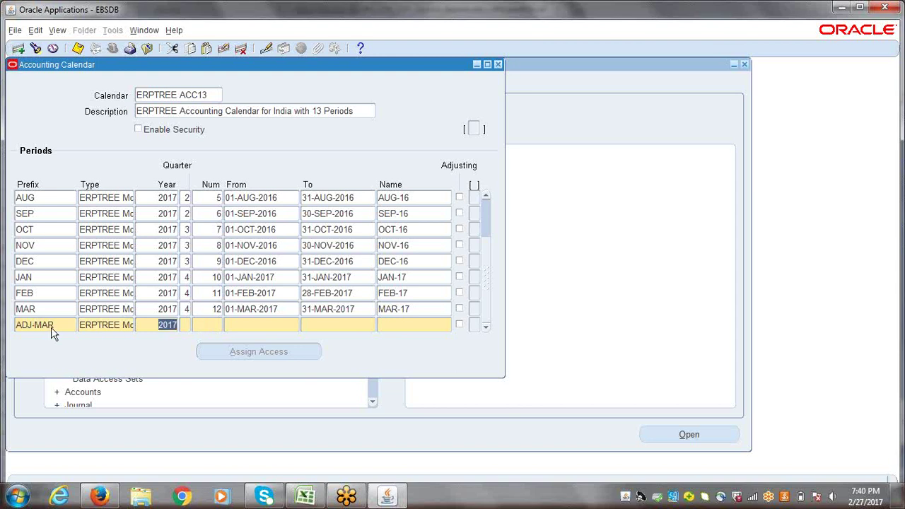
key(Tab)
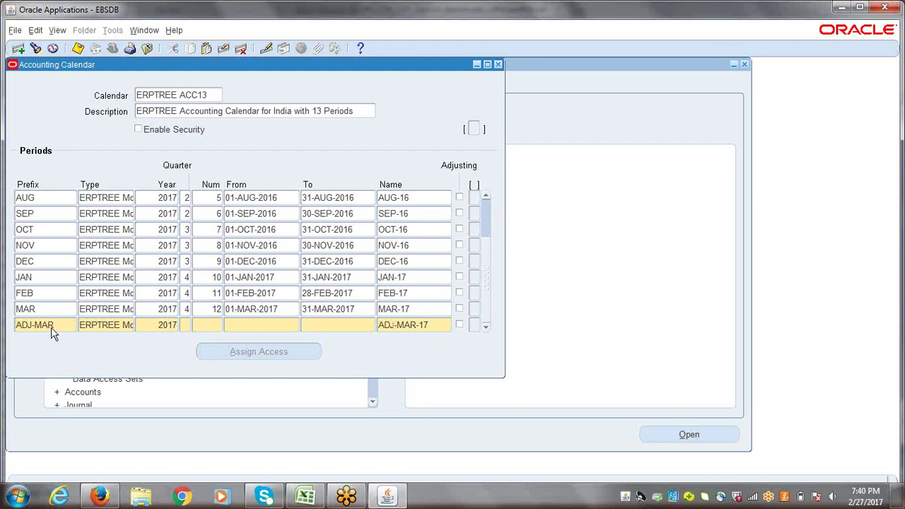
text(4)
key(Tab)
text(13)
- Dismiss the error from period number 14 and keep ADJ-MAR as period 13
key(BackSpace)
text(4)
key(Tab)
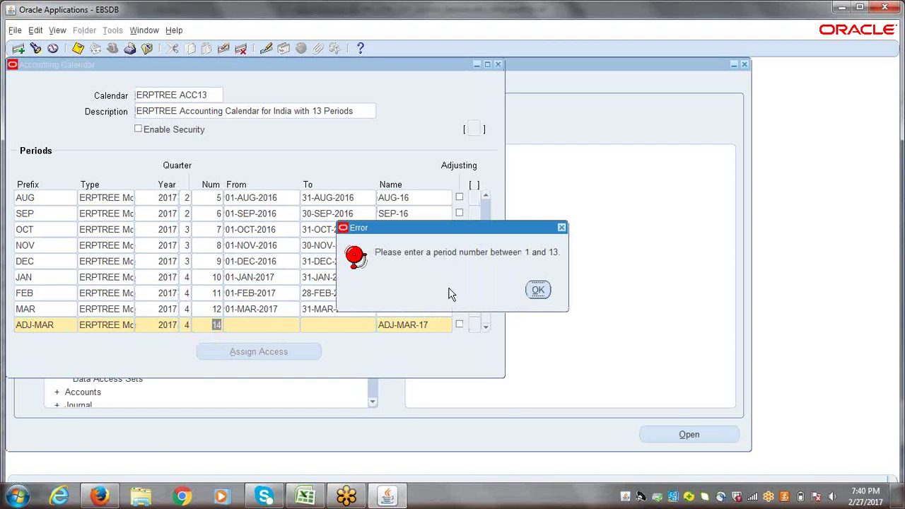
click(539, 291)
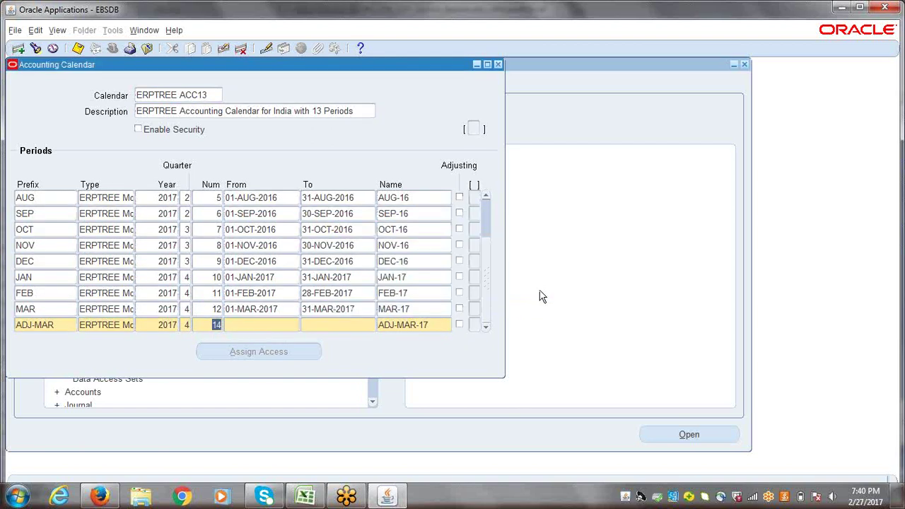
text(13)
key(Tab)
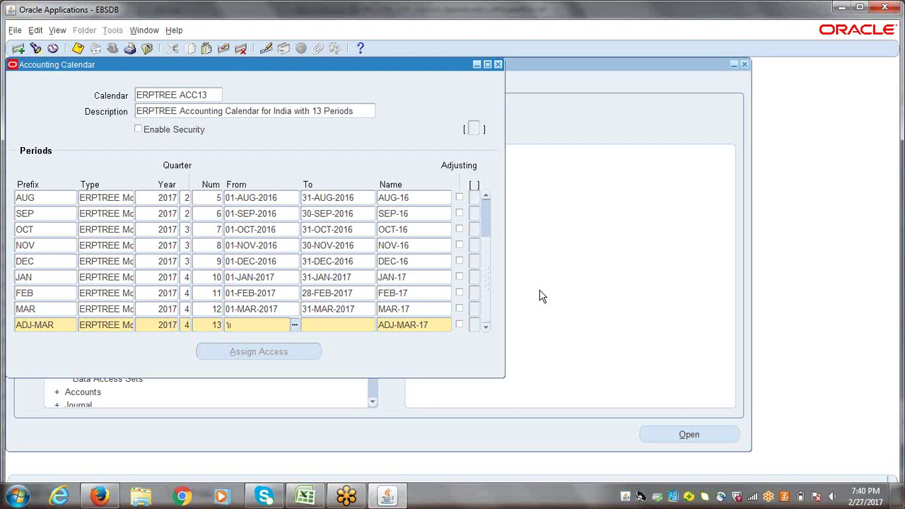
- Give ADJ-MAR dates 01-MAR-2017 to 31-MAR-2017, tick Adjusting, and save the calendar
text(MAR-2017)
key(Tab)
text(31-MAR-201)
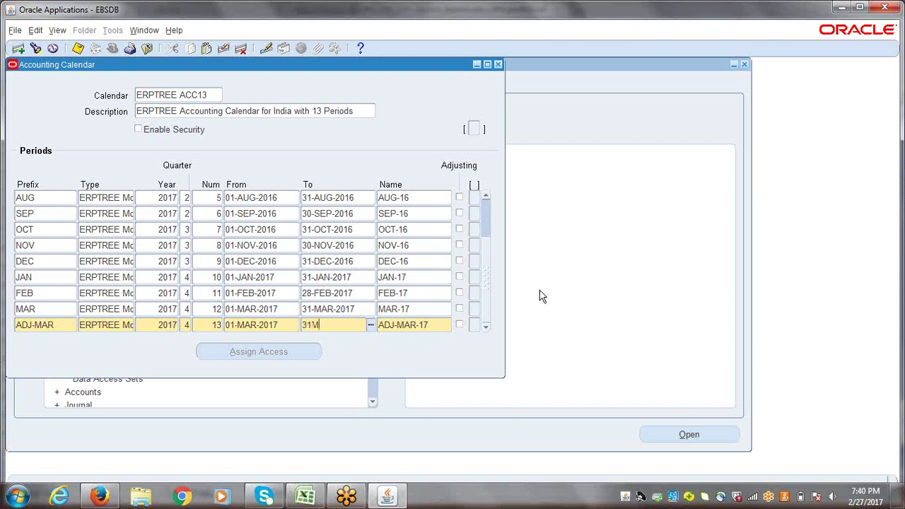
text(7)
key(Tab)
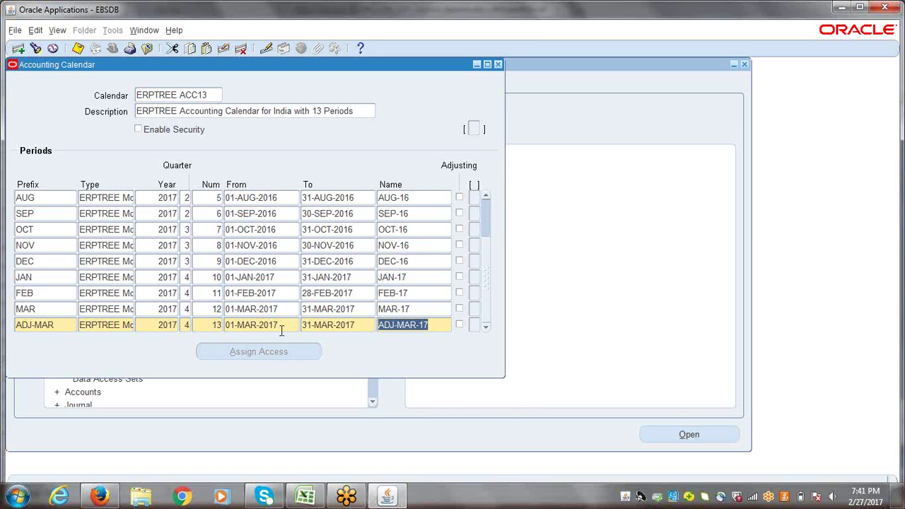
click(460, 325)
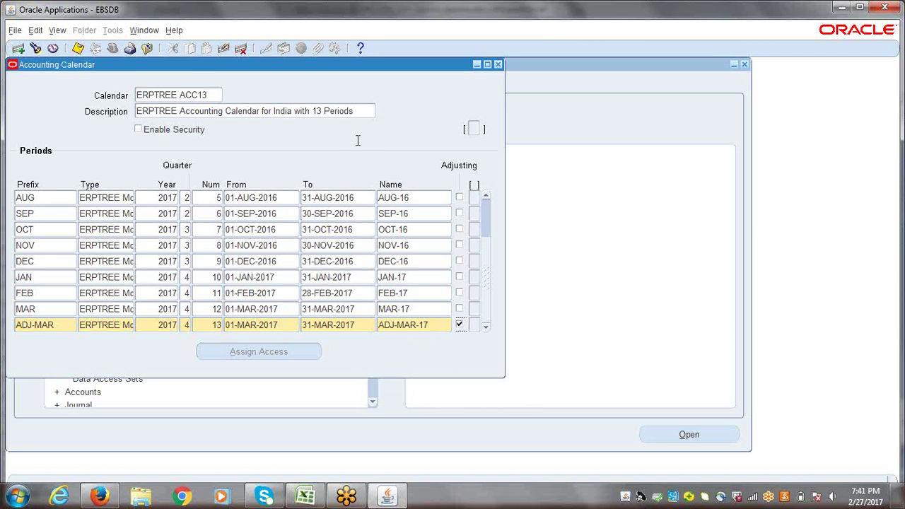
key(ctrl+s)
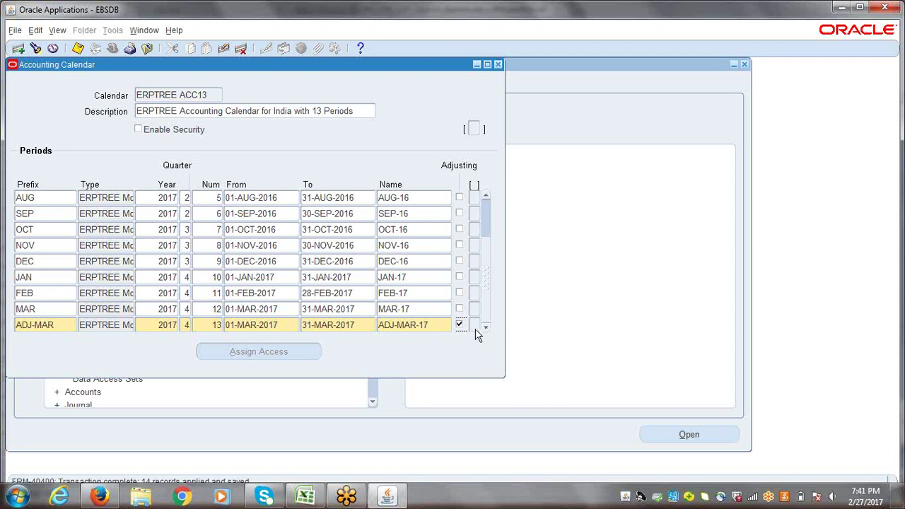
click(42, 326)
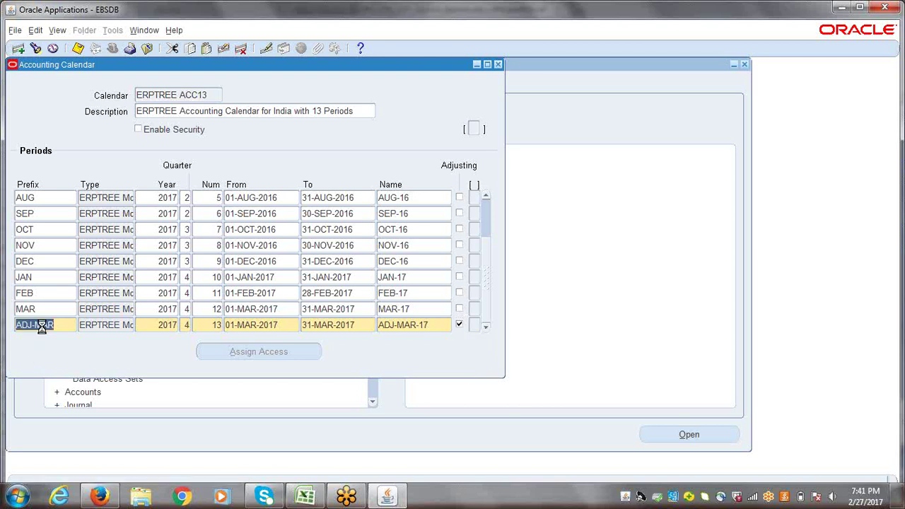
key(Down)
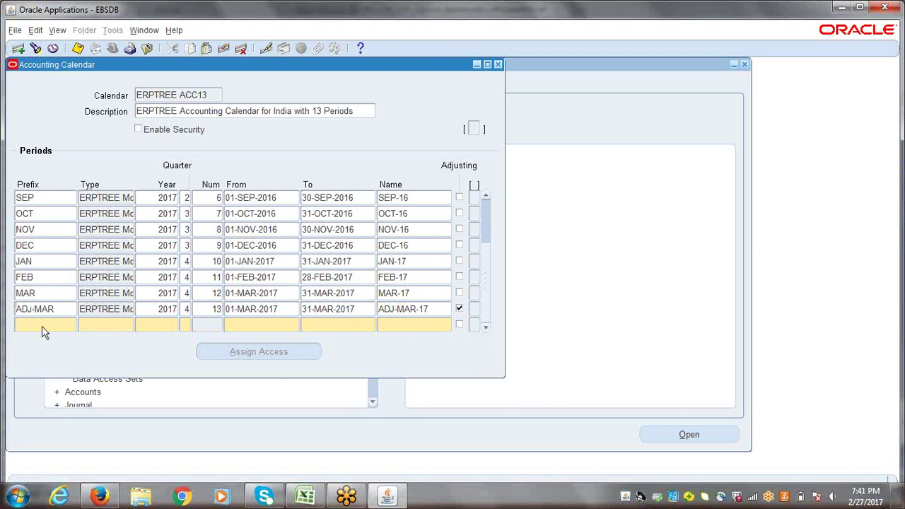
text(APR)
key(Tab)
key(shift+F5)
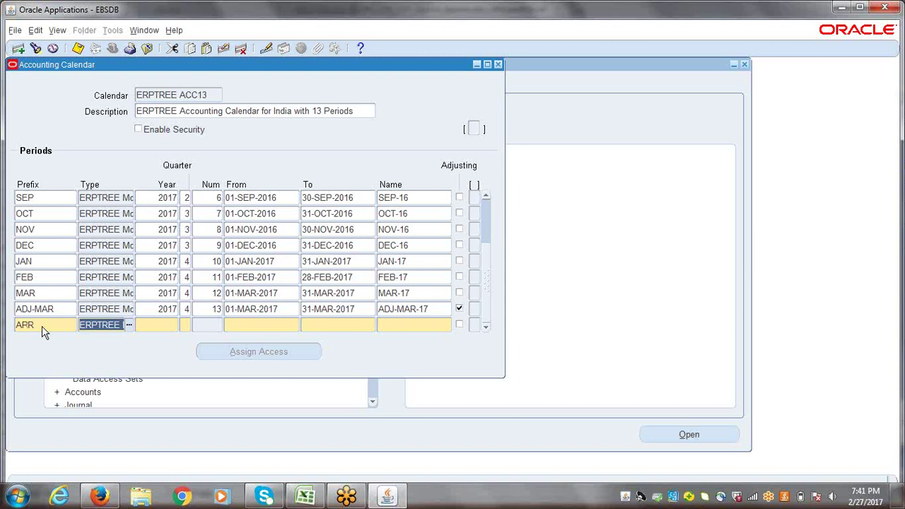
key(Tab)
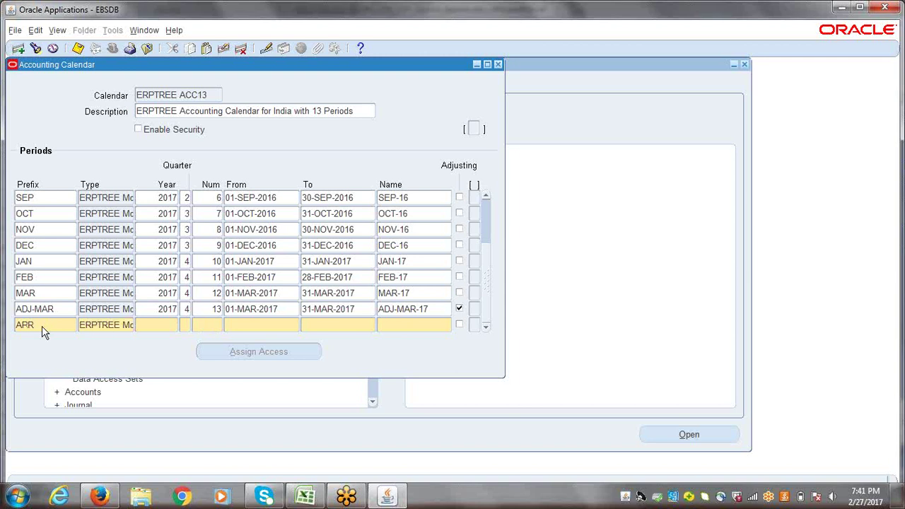
text(2018)
key(Tab)
text(11)
key(Tab)
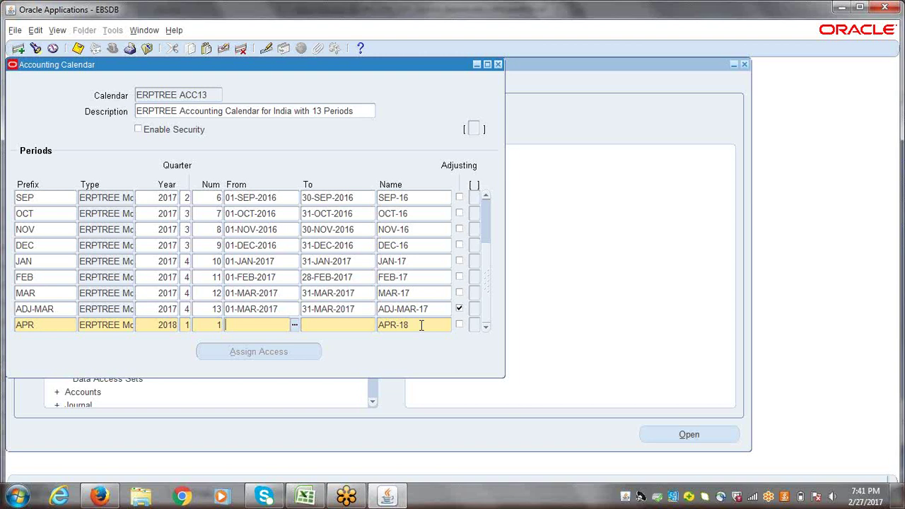
key(F6)
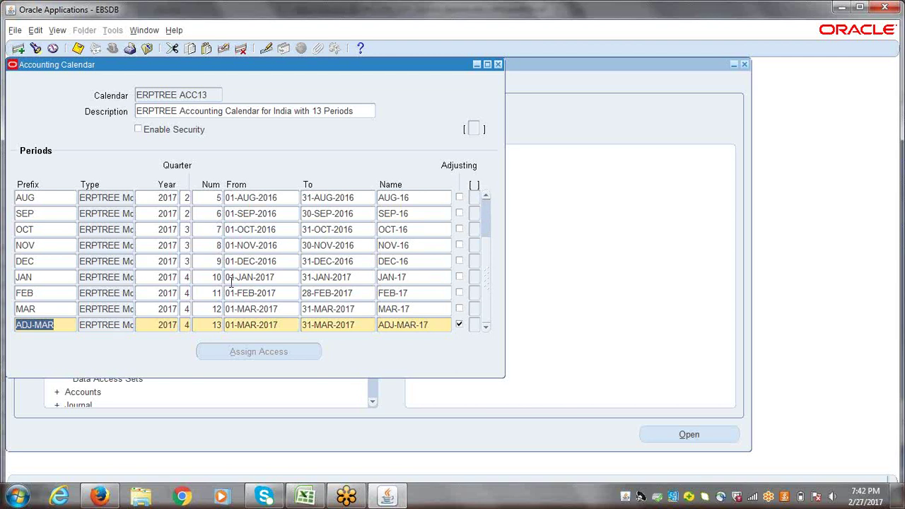
key(ctrl+s)
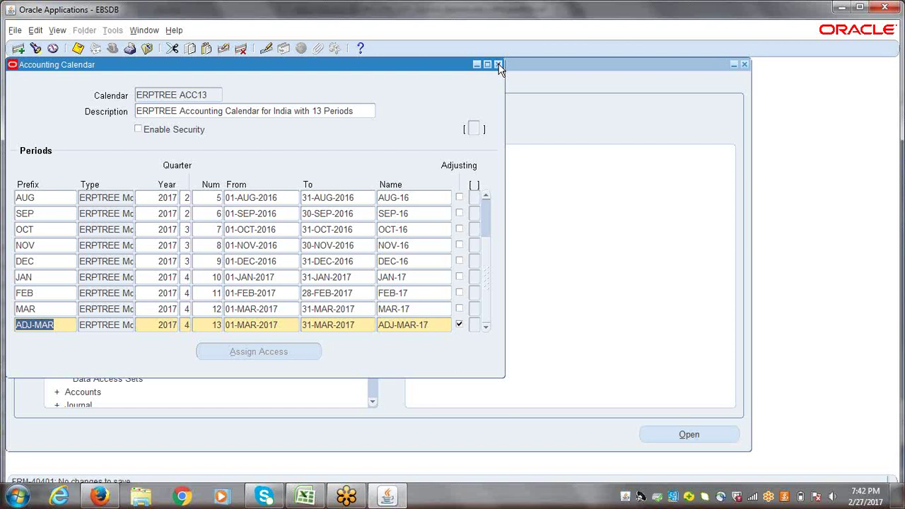
- Close the calendar form and submit validation for the current calendar only
click(498, 65)
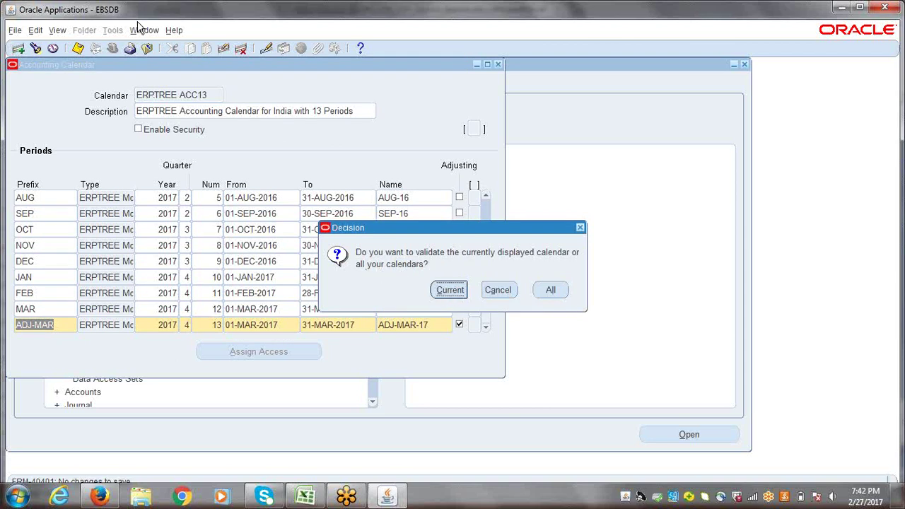
click(450, 290)
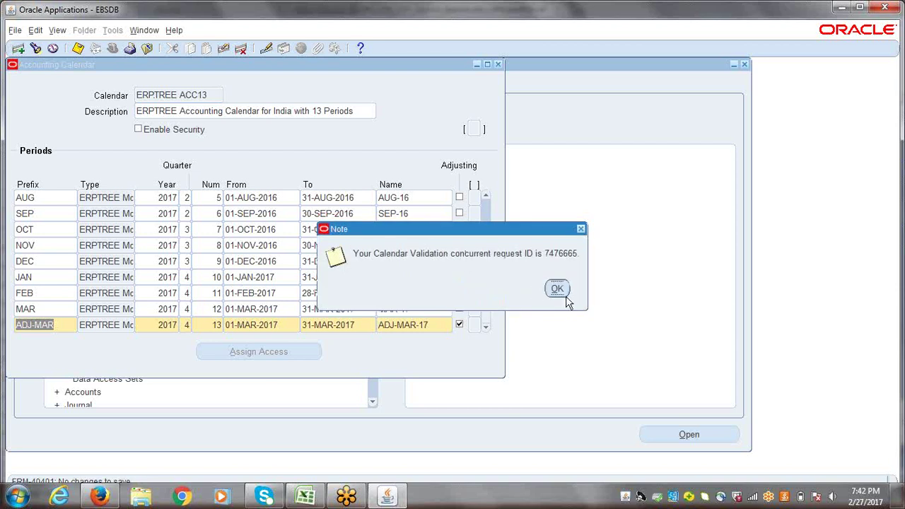
click(557, 288)
- Refresh the Calendar Validation request to Completed/Normal, then collapse the Navigator tree
click(55, 30)
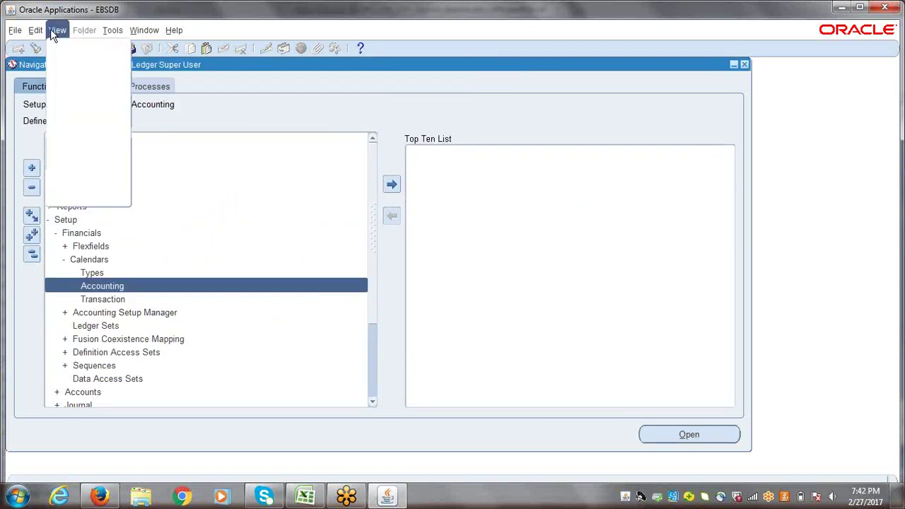
click(69, 198)
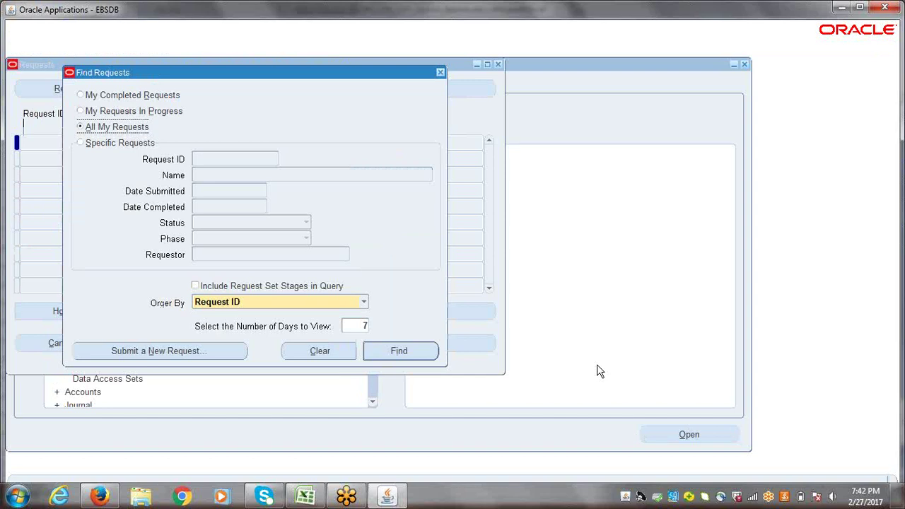
click(433, 354)
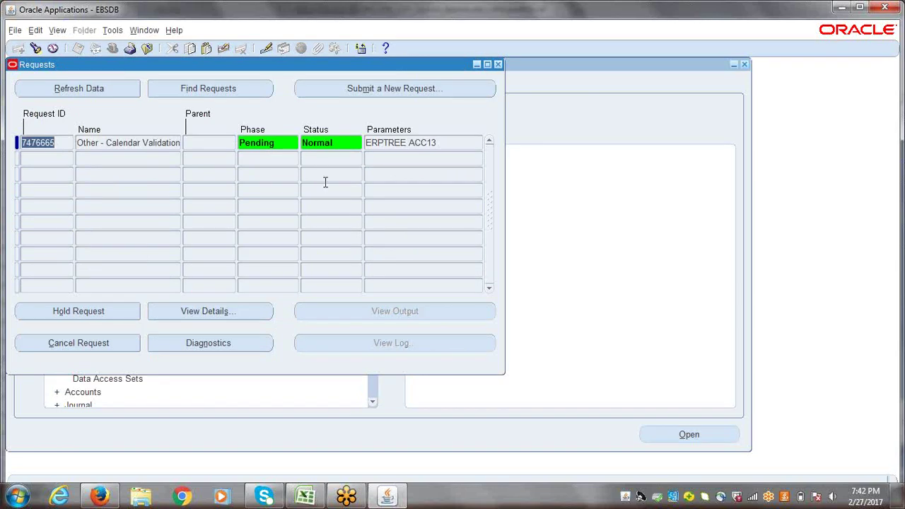
click(72, 89)
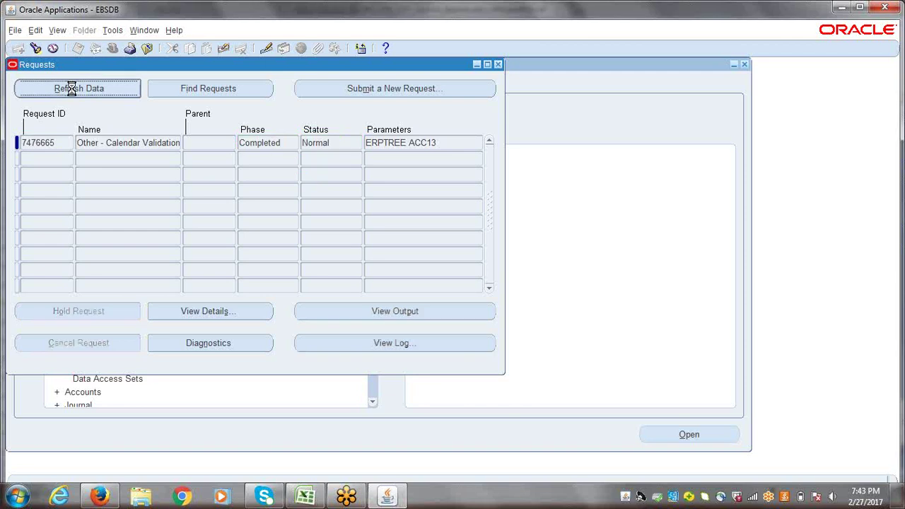
click(288, 150)
click(342, 150)
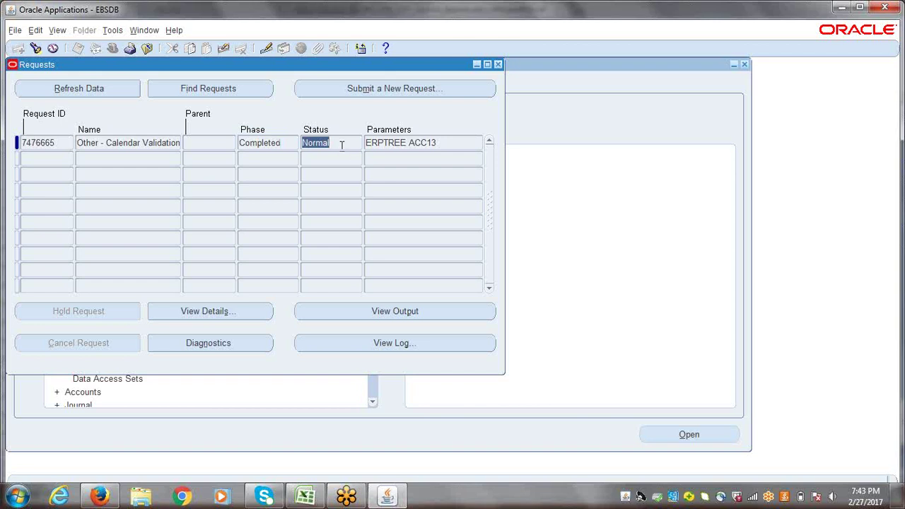
click(499, 65)
click(31, 254)
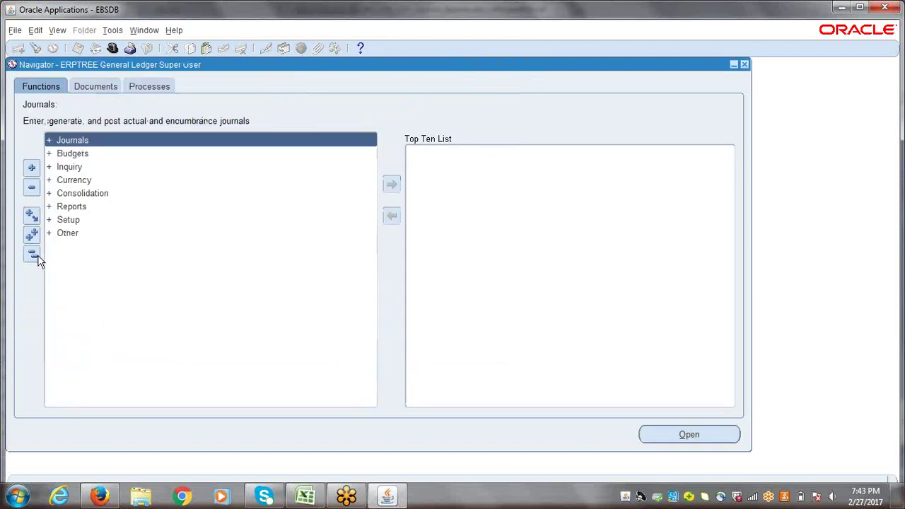
- Switch to the Excel checklist and scroll down to the Create Accounting Calendar entry
click(306, 497)
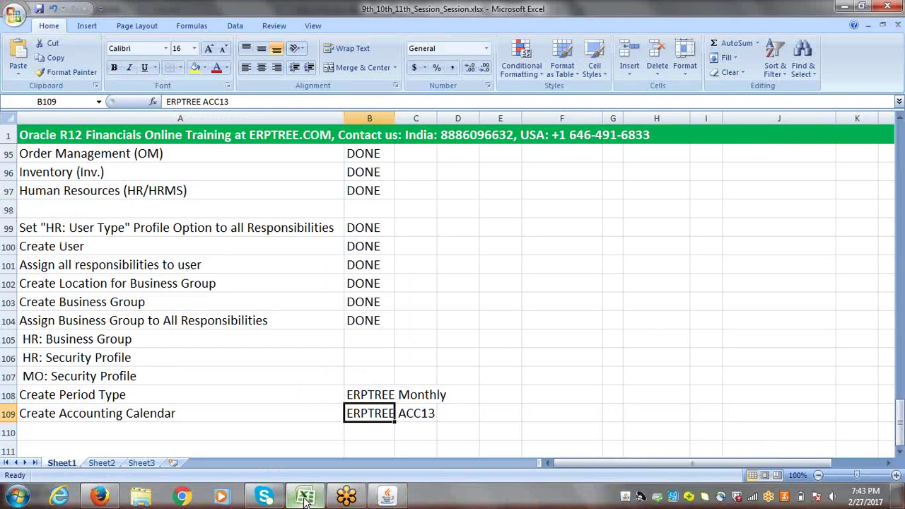
click(899, 453)
click(900, 454)
click(899, 454)
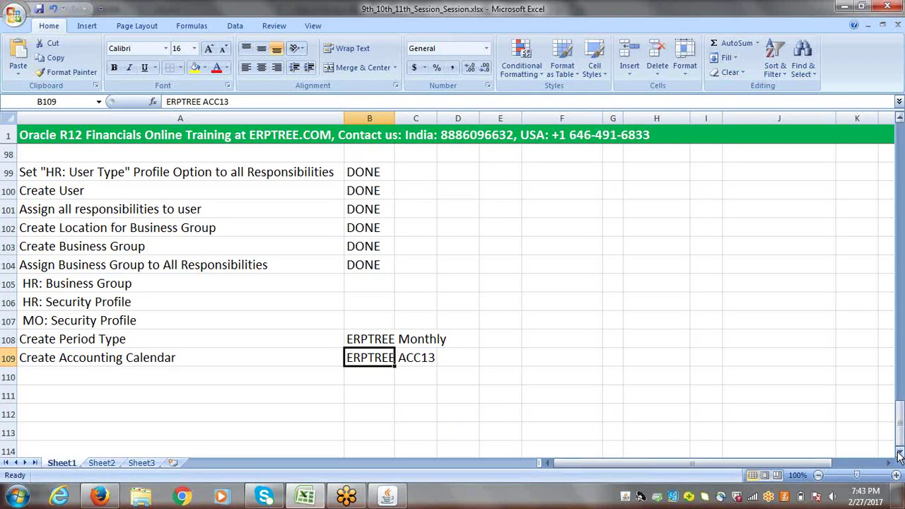
click(900, 453)
click(900, 453)
click(900, 454)
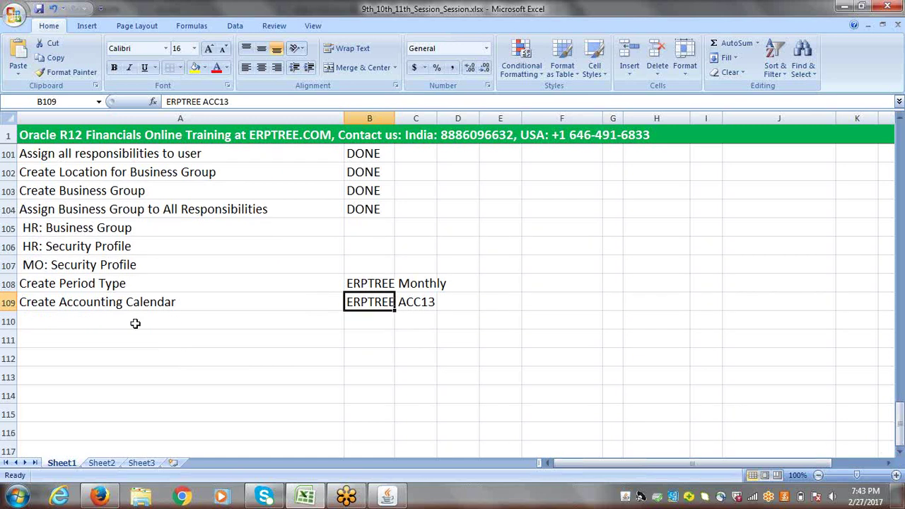
click(67, 283)
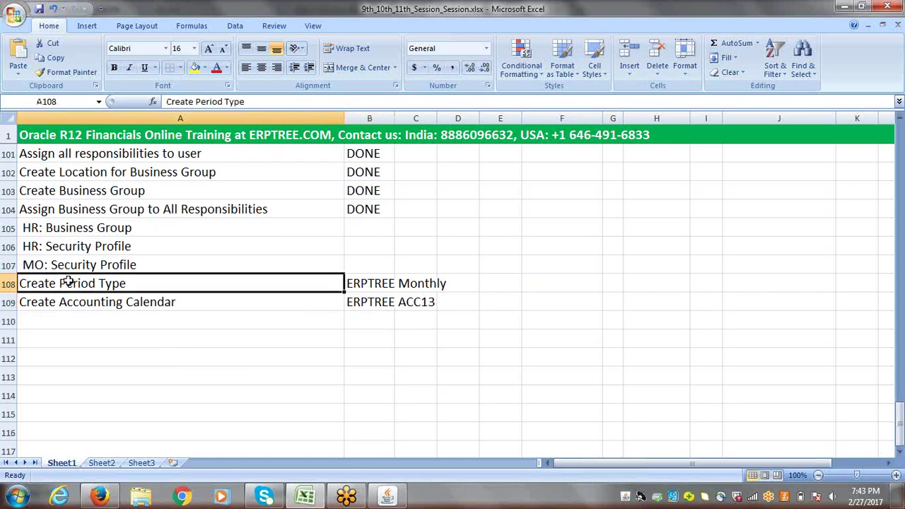
click(69, 303)
- Enter Enable Currency in cell A110 and return to Oracle Applications
click(66, 322)
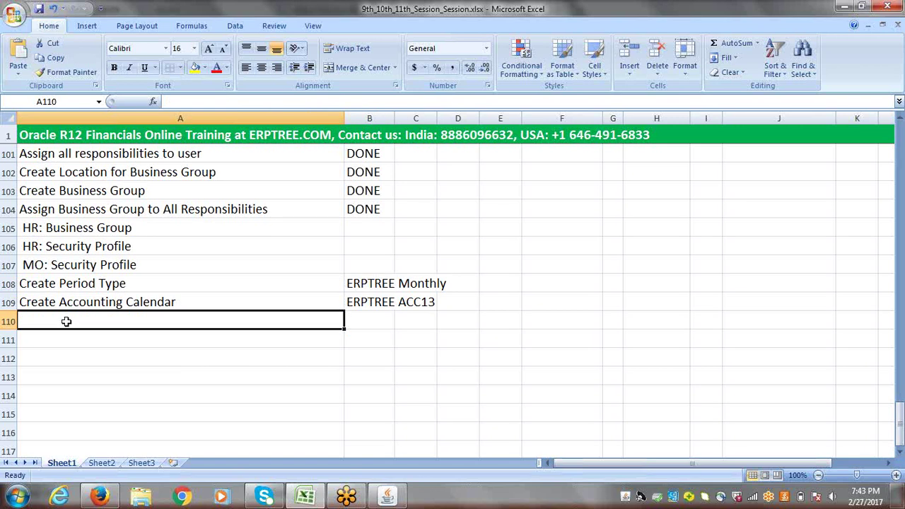
text(E)
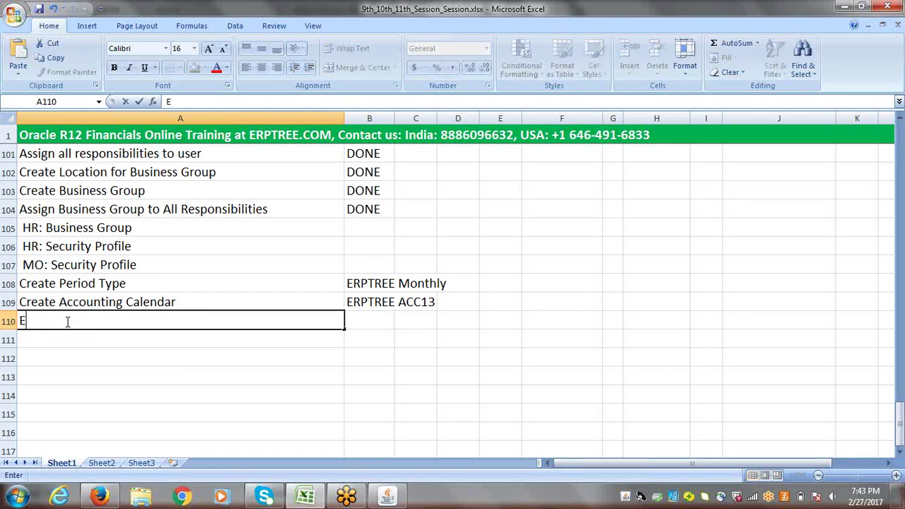
text(nable Curre)
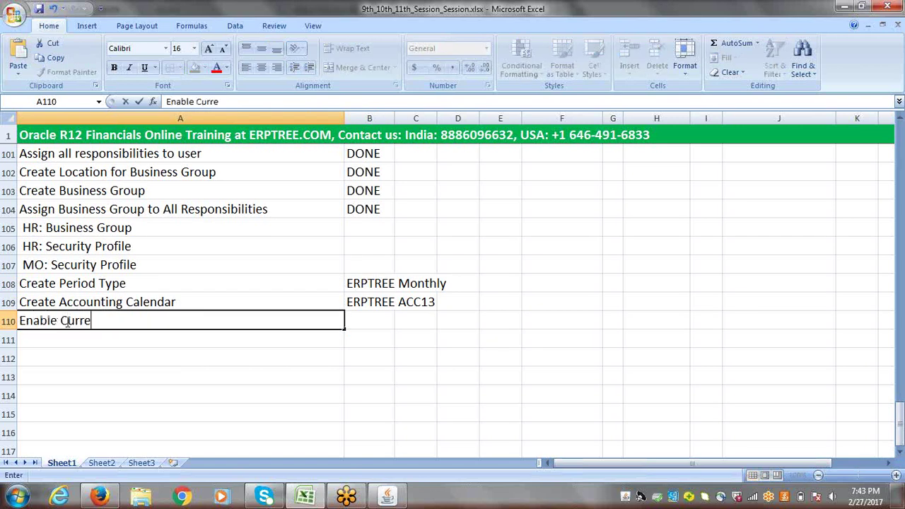
text(ncy)
key(Tab)
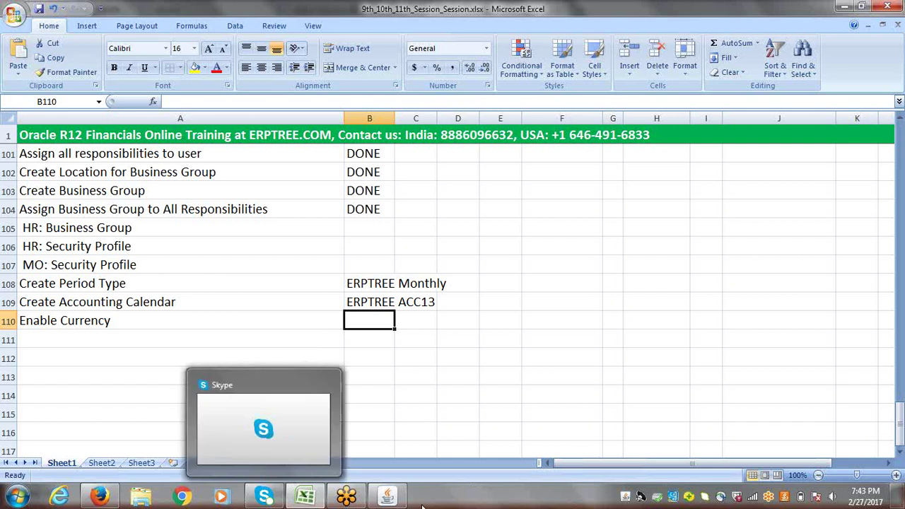
click(390, 498)
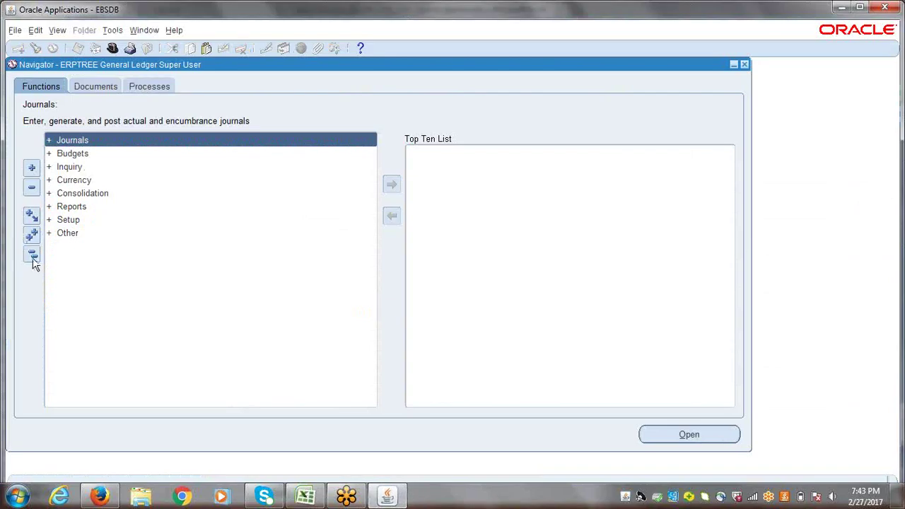
- Open the Currencies form via Setup > Currencies > Define in the Navigator
click(31, 255)
click(74, 223)
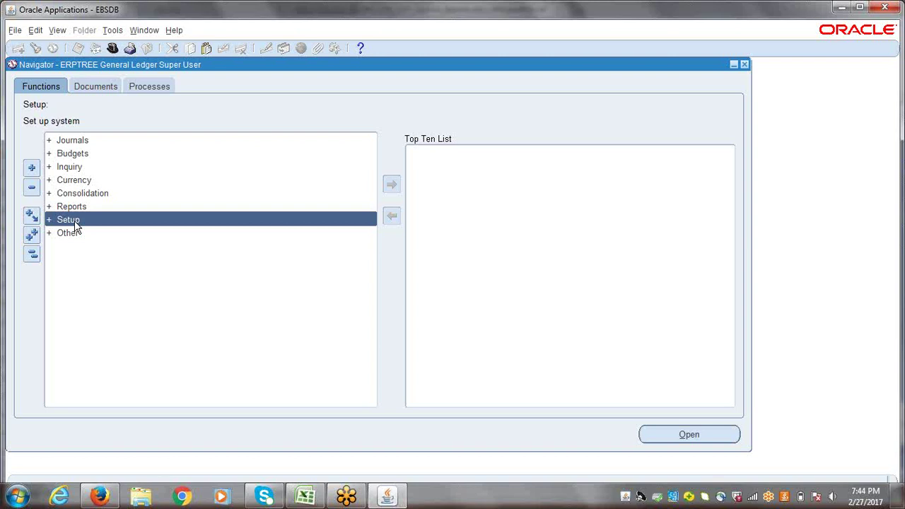
double_click(74, 221)
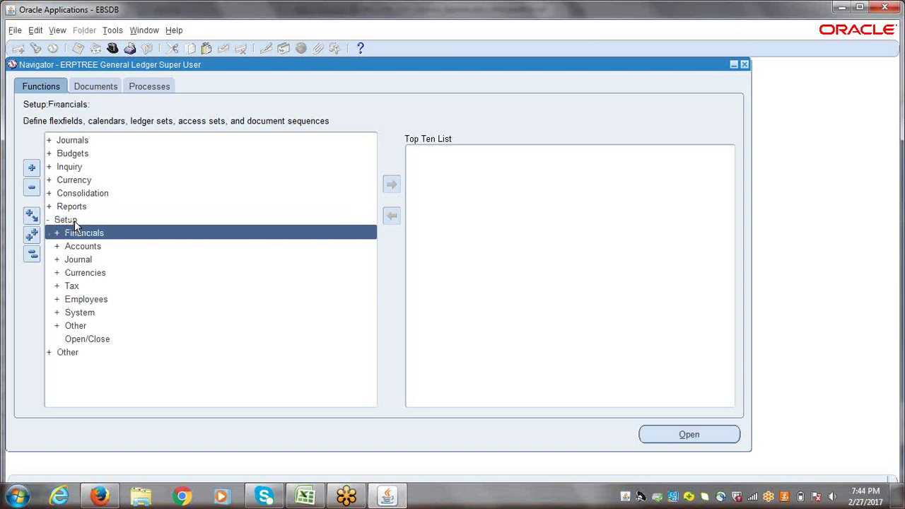
key(Down)
key(Down)
key(Down)
key(Return)
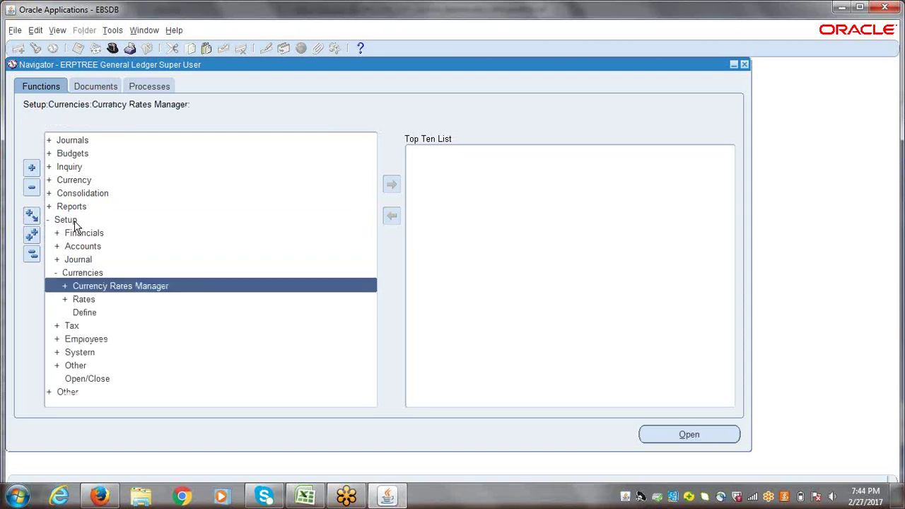
key(Down)
key(Down)
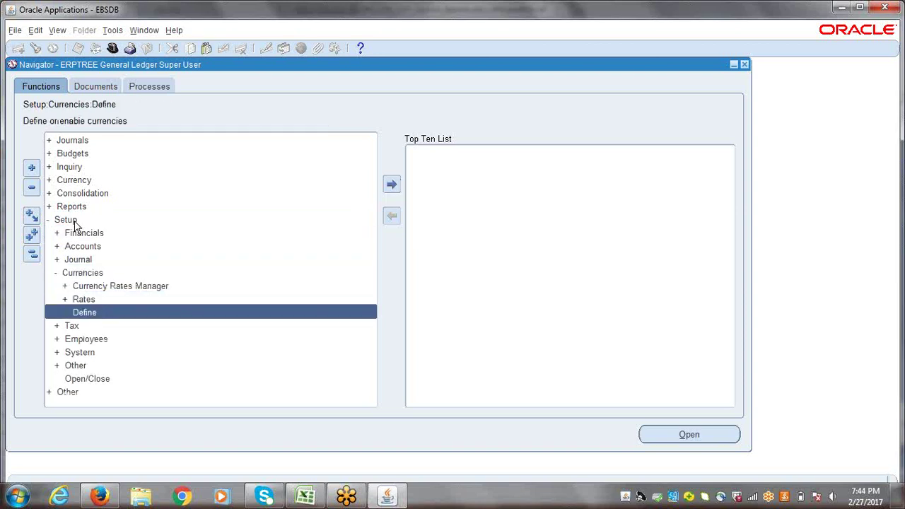
key(Return)
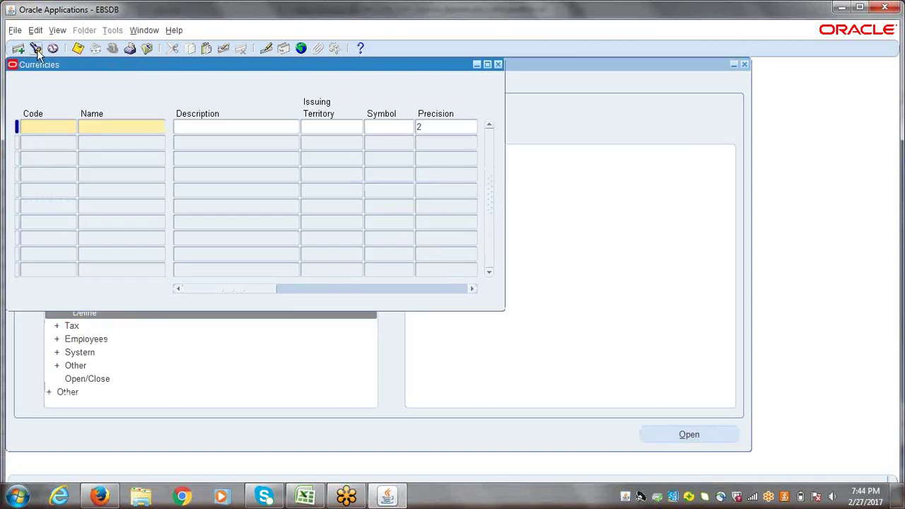
- Find the INR Indian Rupee currency, check Enabled, save, and close the form
click(37, 49)
text(I%)
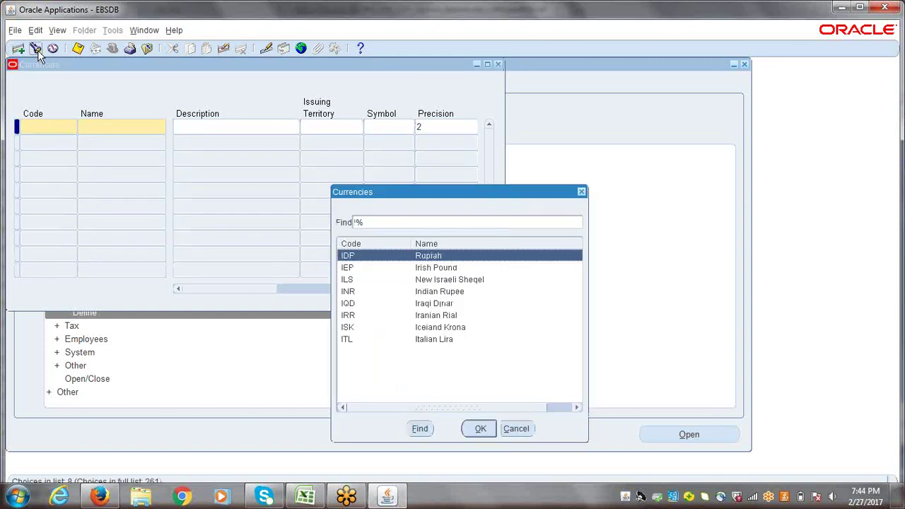
key(Down)
key(Down)
key(Down)
key(Return)
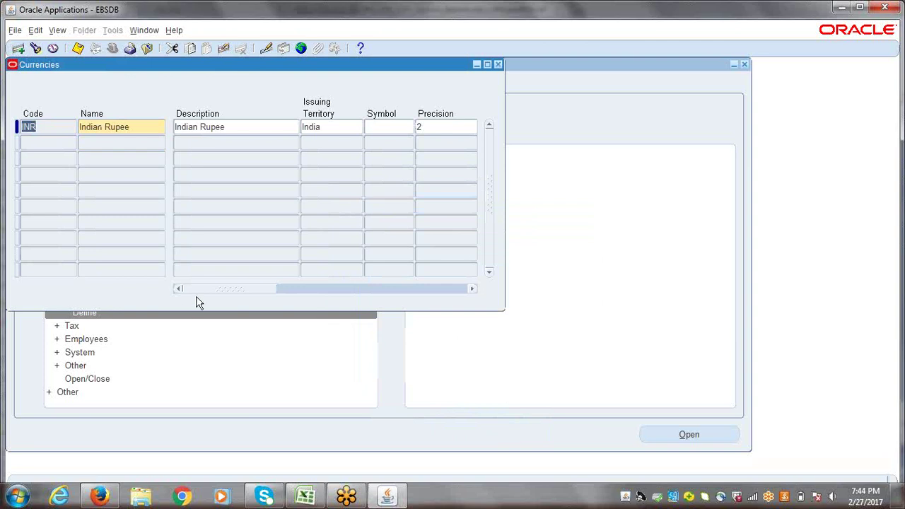
drag(224, 289, 483, 301)
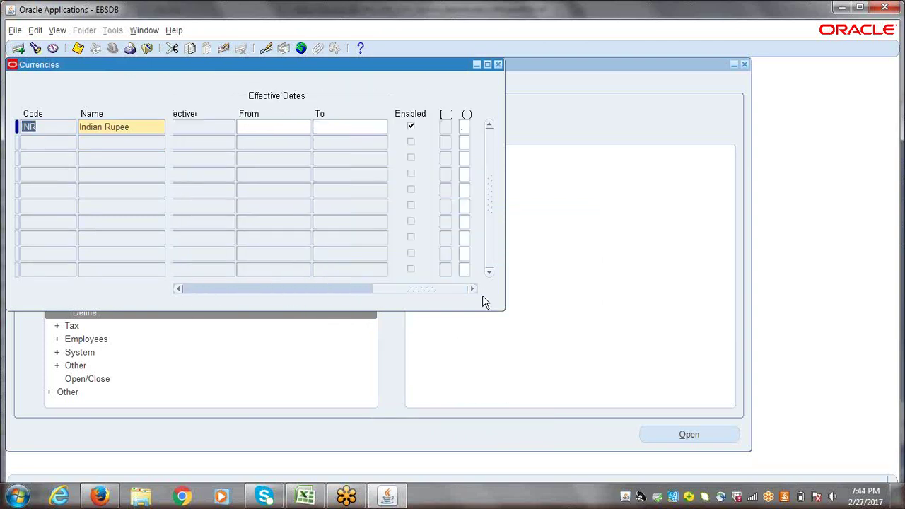
click(412, 128)
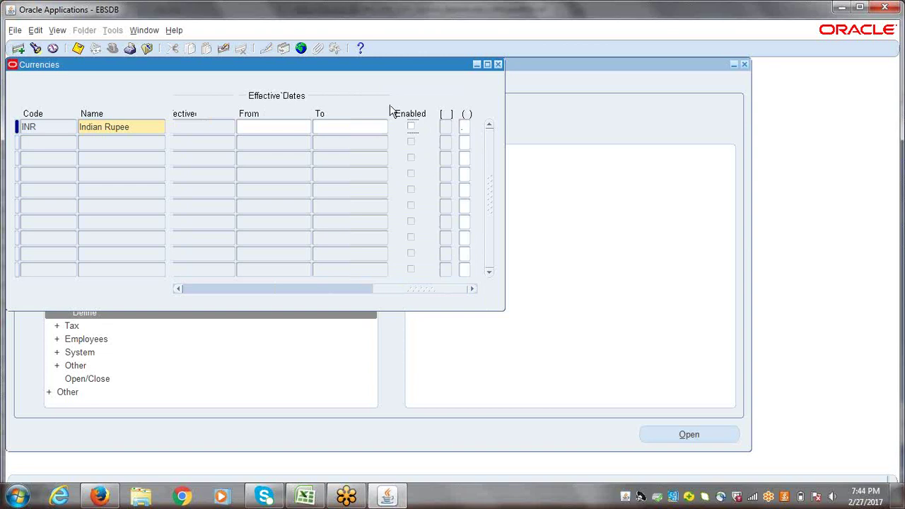
click(412, 127)
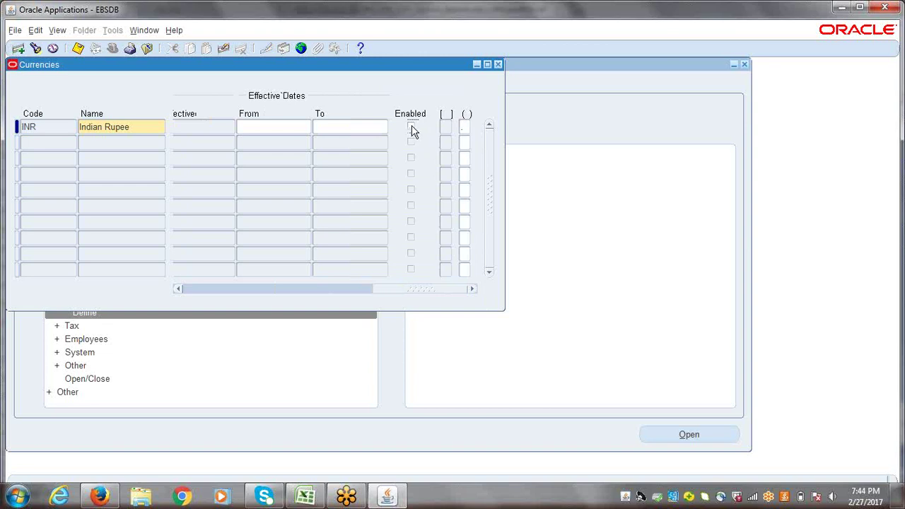
click(78, 48)
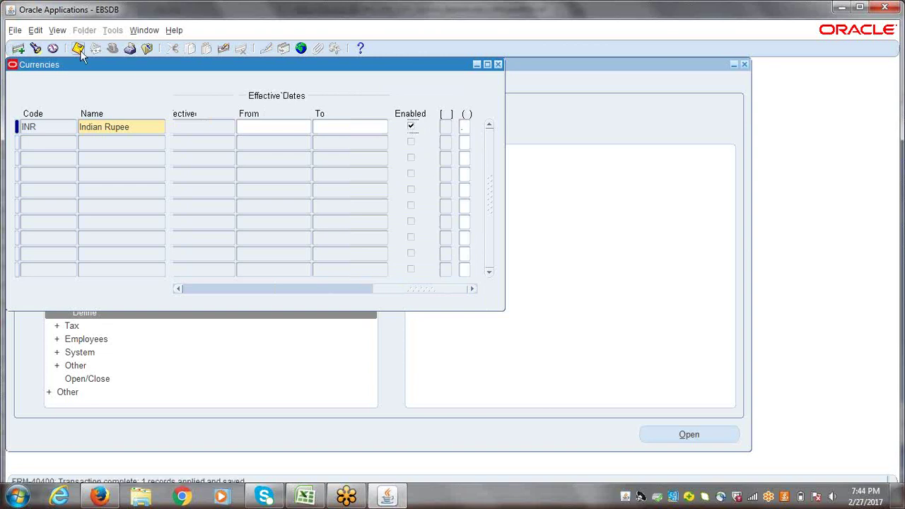
click(497, 64)
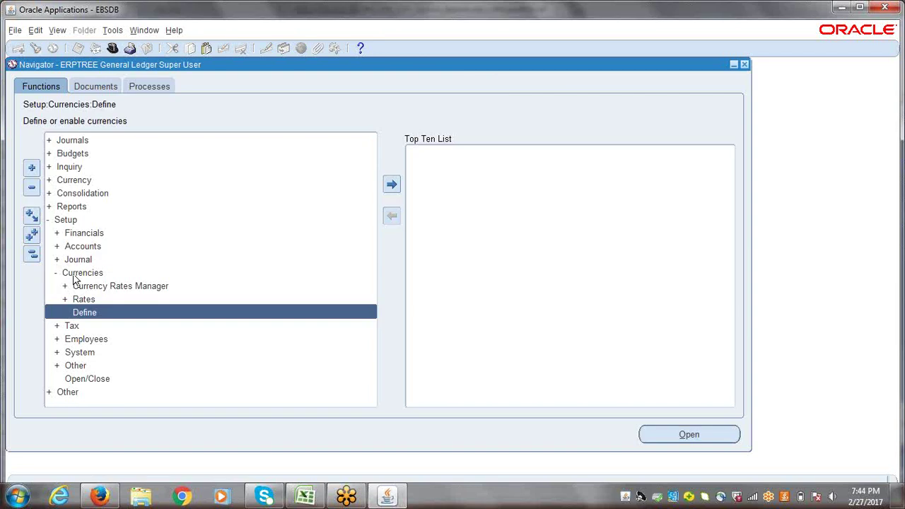
- Enter 'Create Chart of Accounts (COA)' in Excel cell A111, below Enable Currency
click(31, 258)
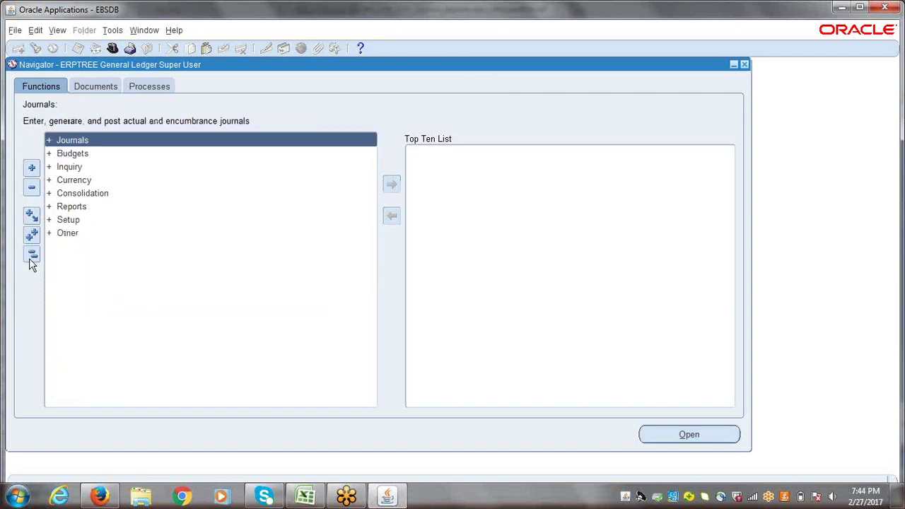
click(306, 496)
click(88, 334)
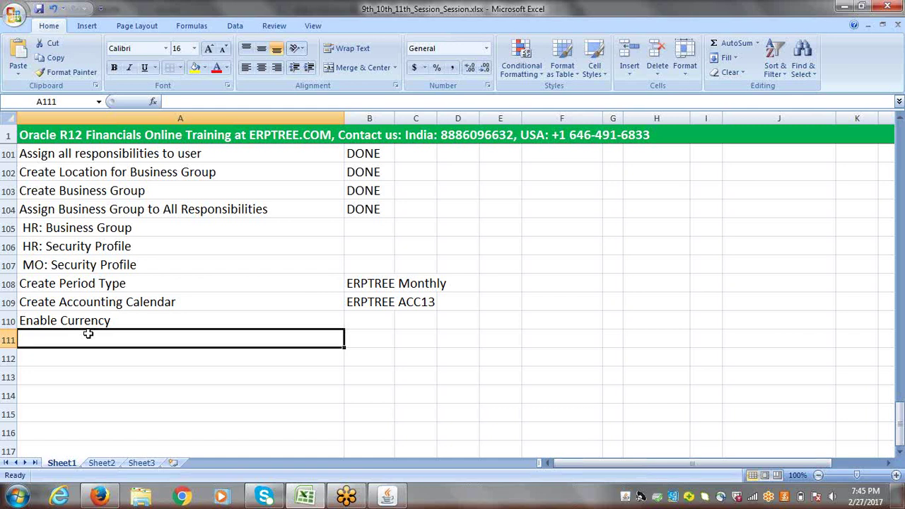
text(Creat)
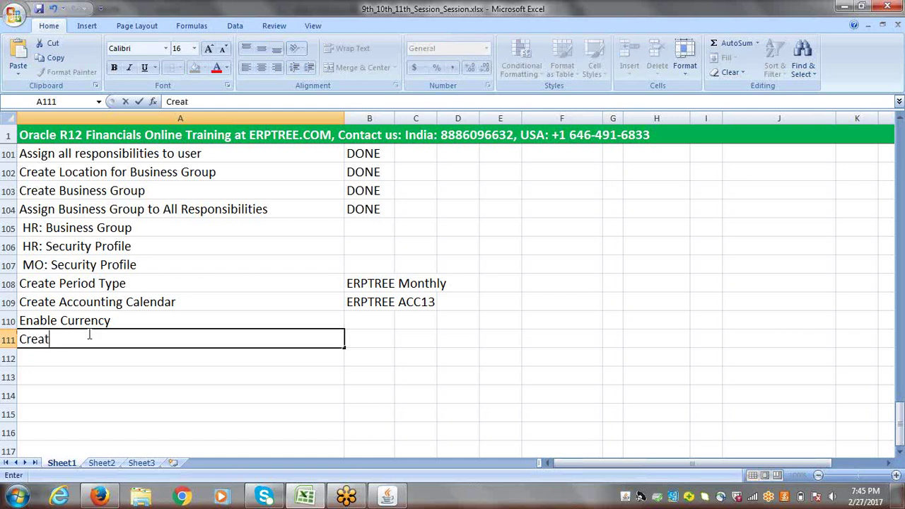
text(e Chart of Accounts)
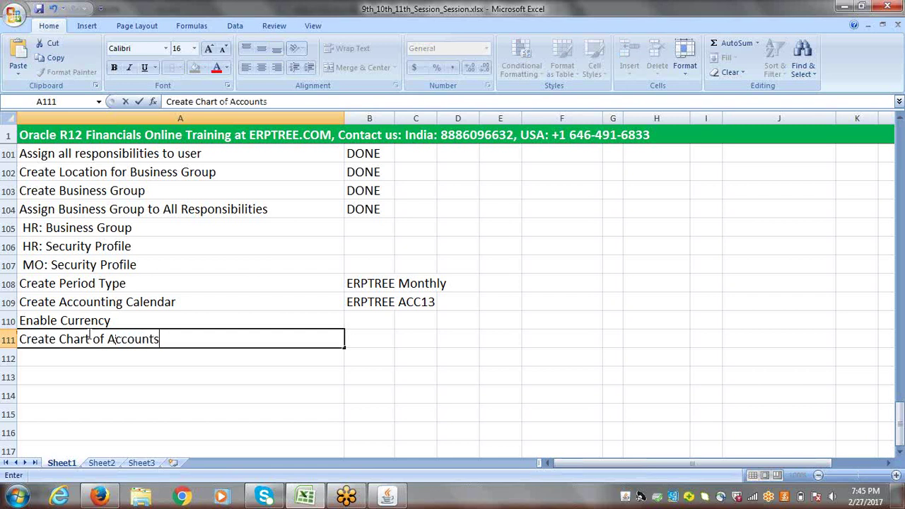
text( (COA))
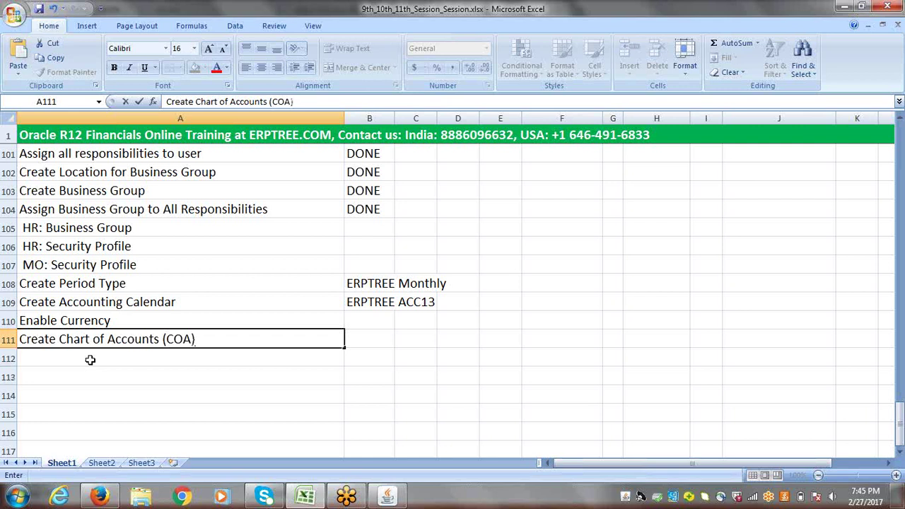
key(Return)
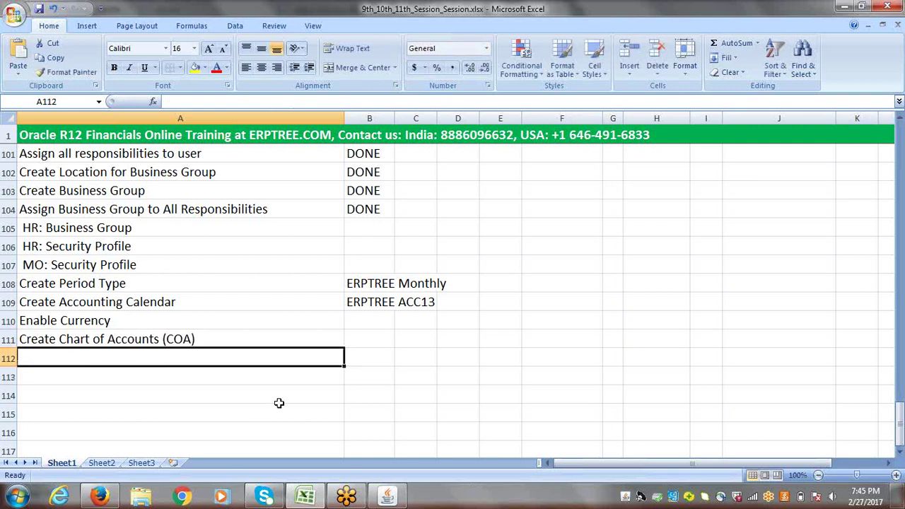
click(211, 340)
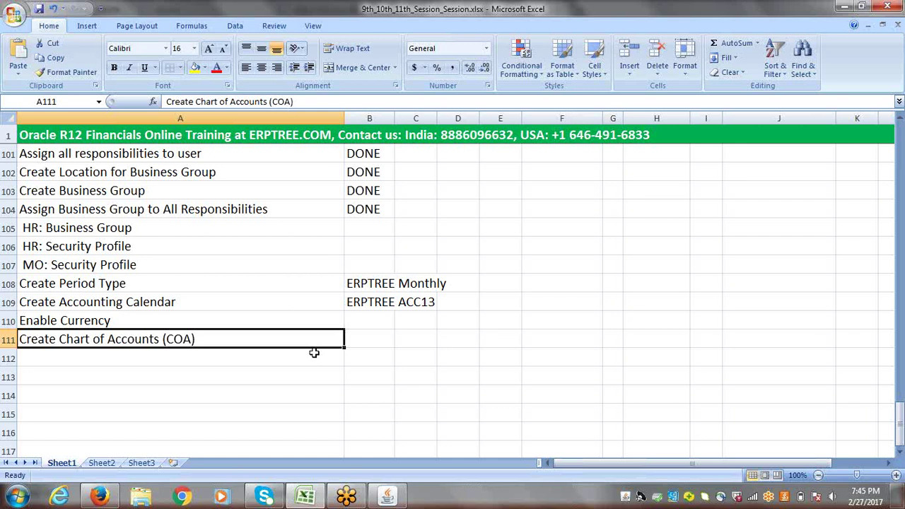
click(120, 360)
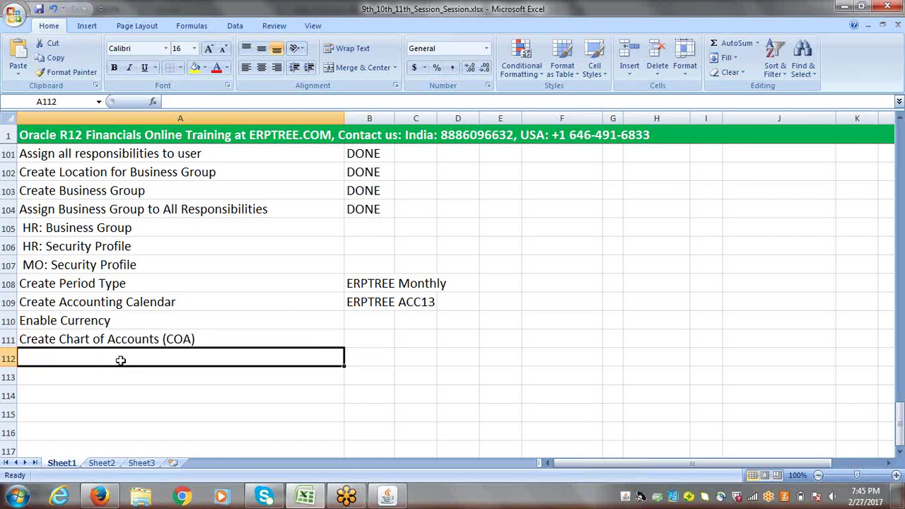
click(901, 453)
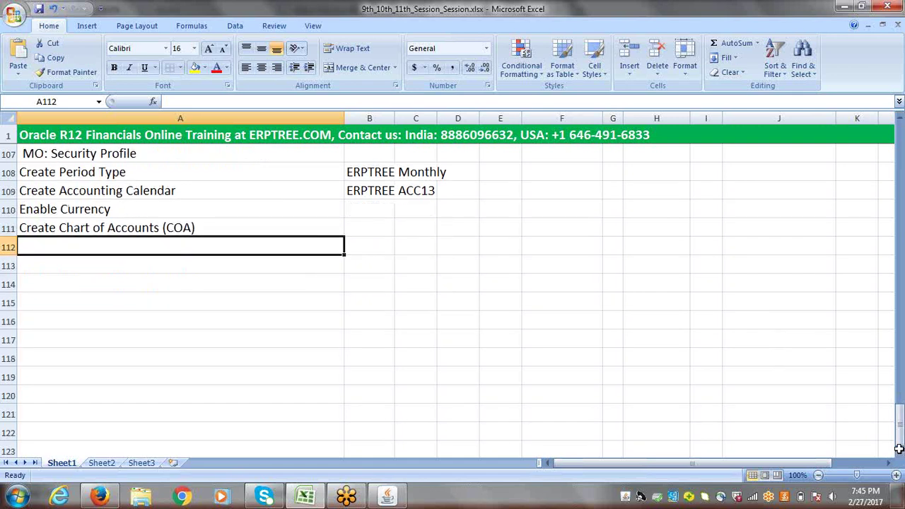
click(372, 246)
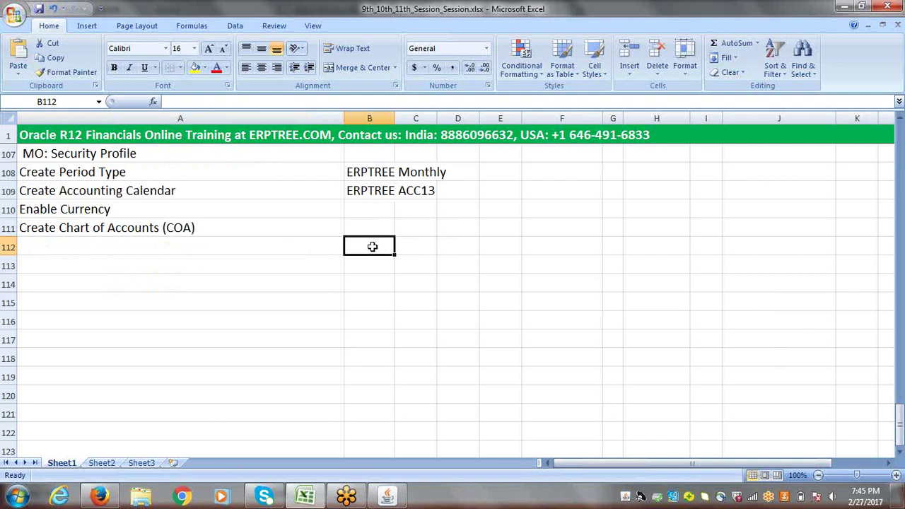
- Type Company, Department and Account into cells C112 to C114
click(427, 245)
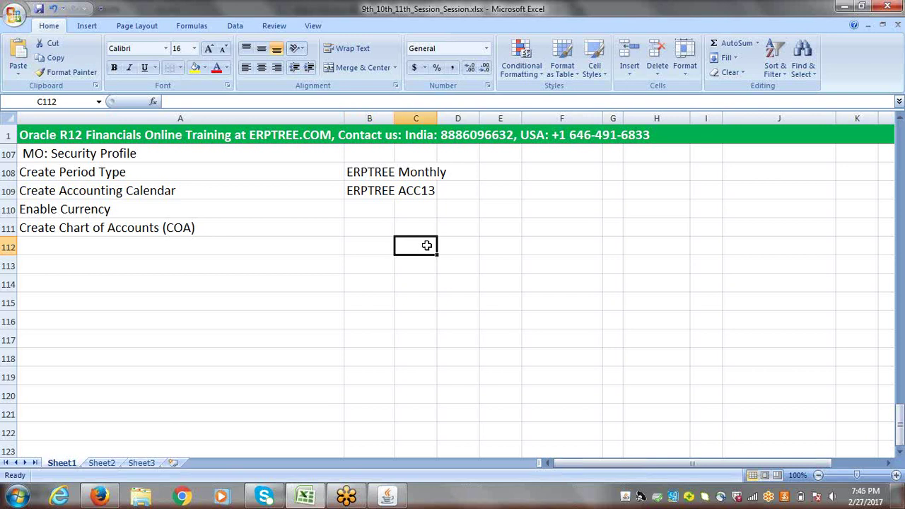
text(Co)
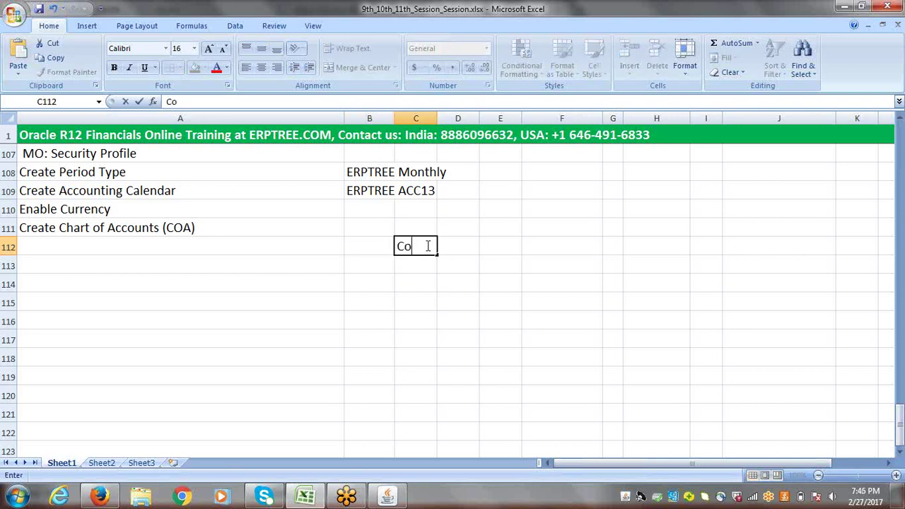
text(mpany)
key(Return)
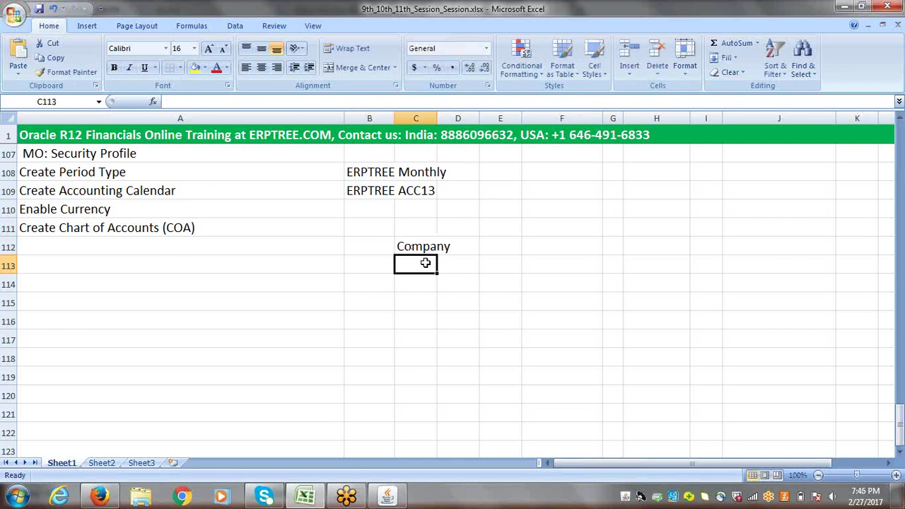
text(Cost)
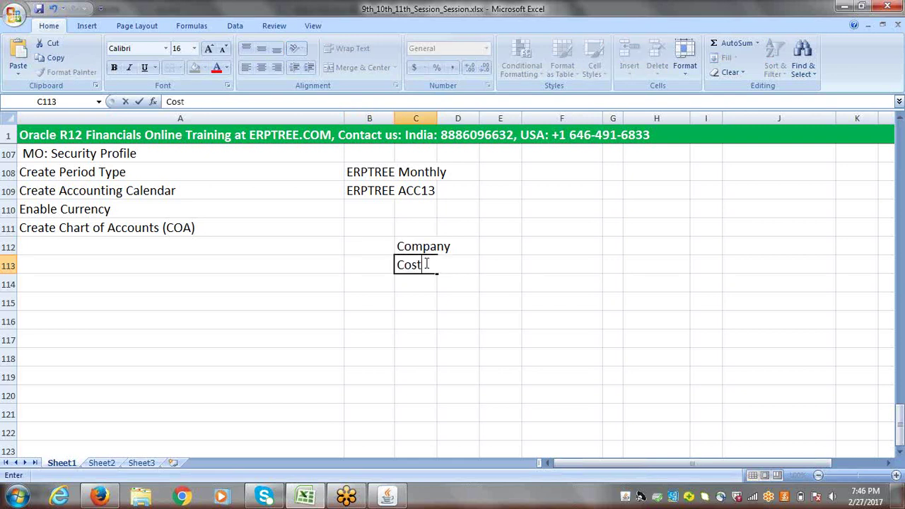
key(BackSpace)
key(BackSpace)
key(BackSpace)
key(BackSpace)
key(BackSpace)
text(de)
key(BackSpace)
key(BackSpace)
text(Department)
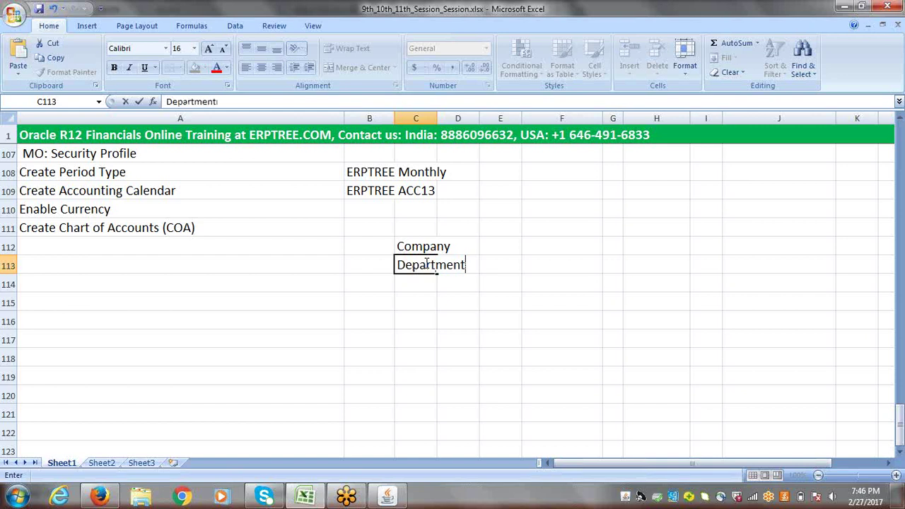
click(418, 283)
text(Acc)
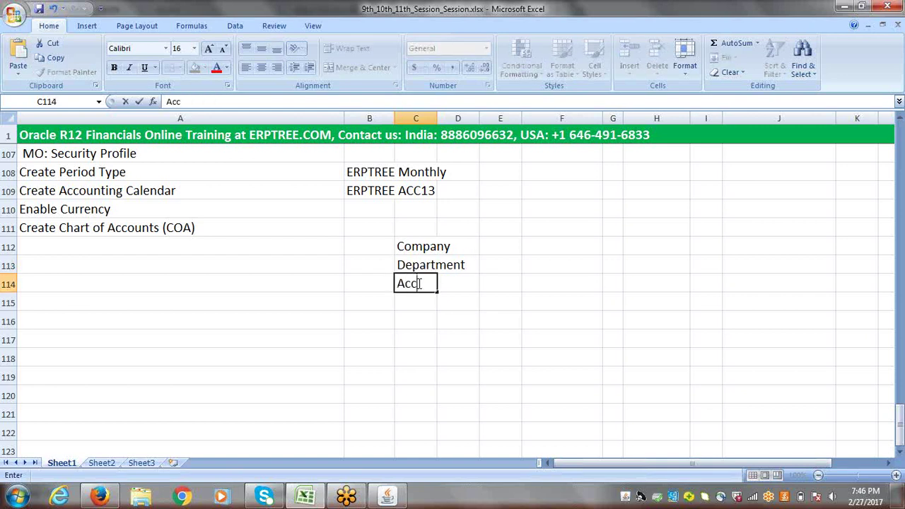
text(ount)
- AutoFit column C to its contents and type Project in cell C115
click(428, 119)
double_click(437, 118)
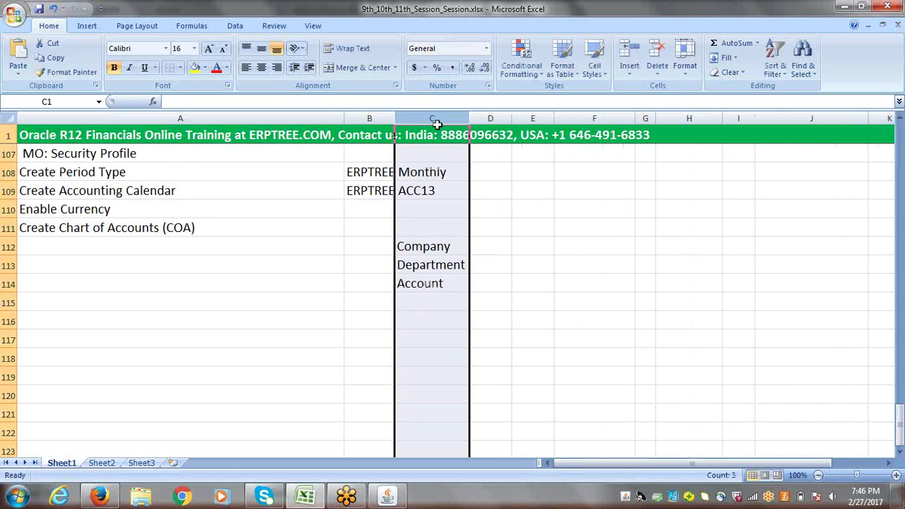
click(433, 297)
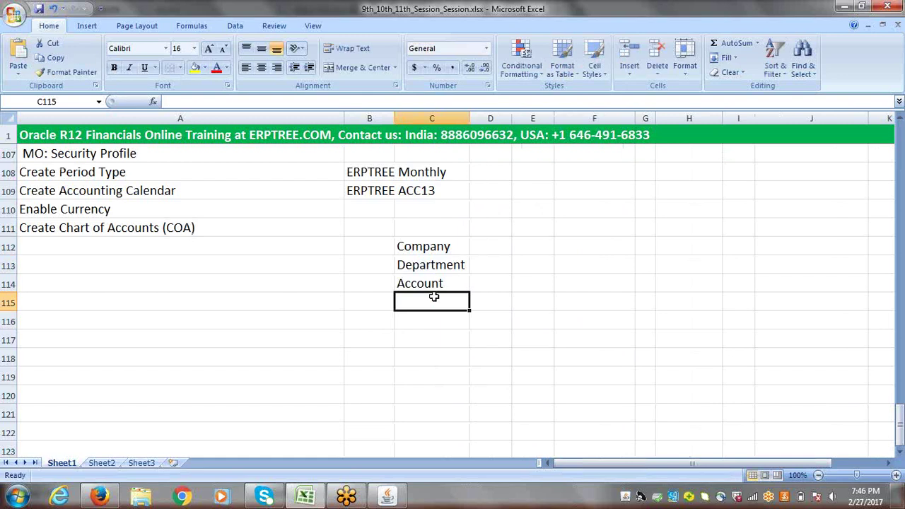
text(Projec)
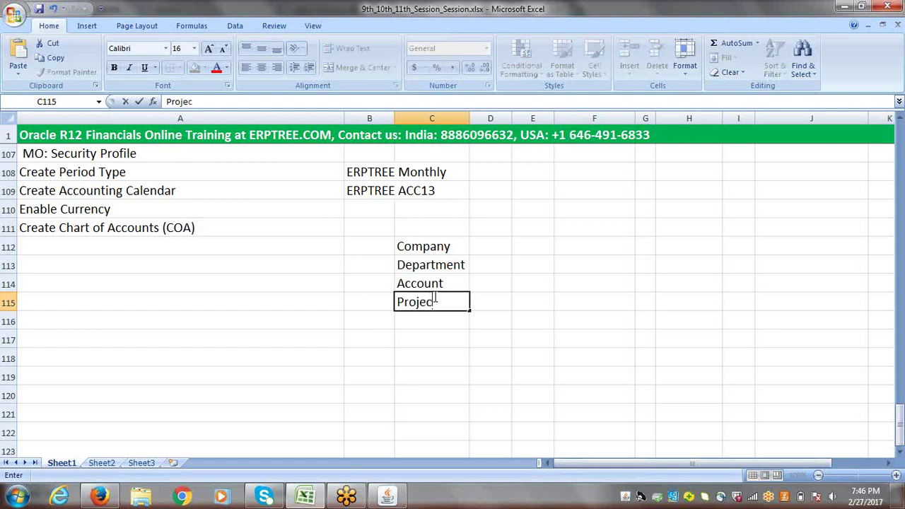
text(t)
- Commit Project in C115 by moving to cell C116
click(432, 320)
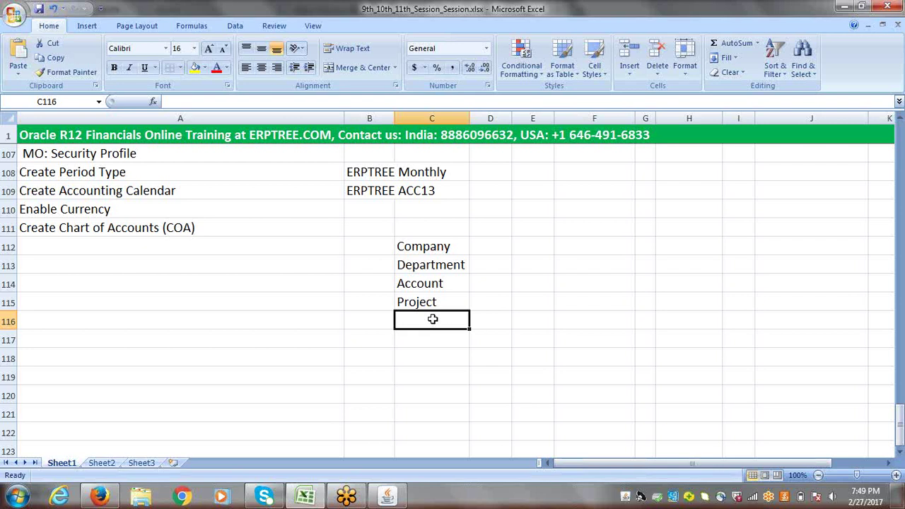
- Enter Future1 in C116 and correct the misspelled C117 entry to Future2
text(Futu)
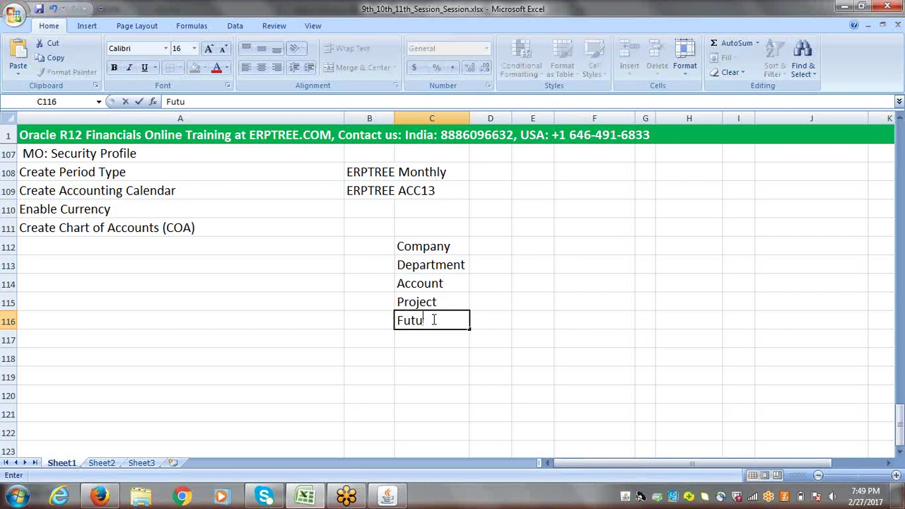
text(re1)
key(Return)
text(F)
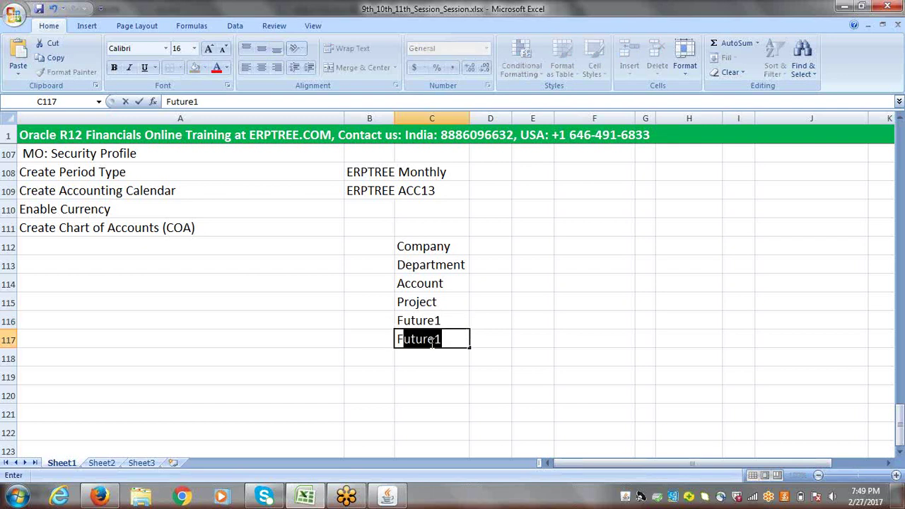
click(428, 341)
text(re)
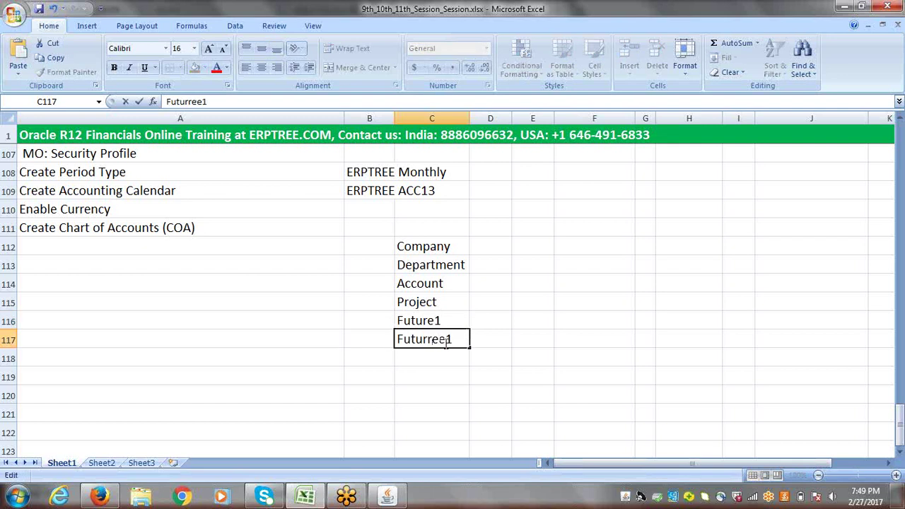
drag(456, 339, 429, 342)
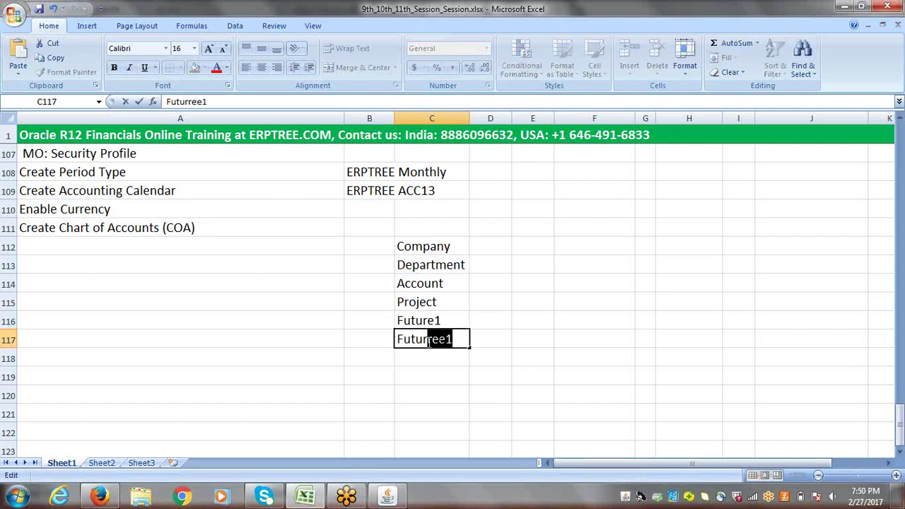
key(BackSpace)
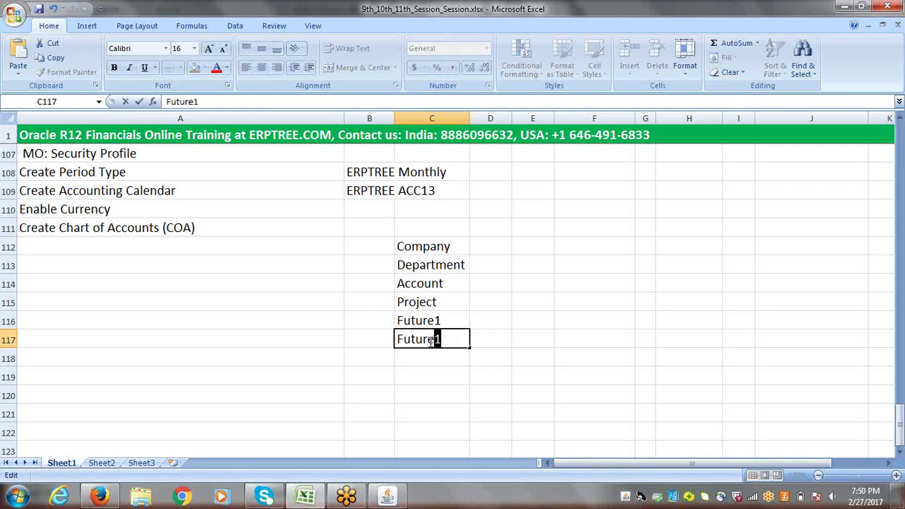
text(e2)
key(Tab)
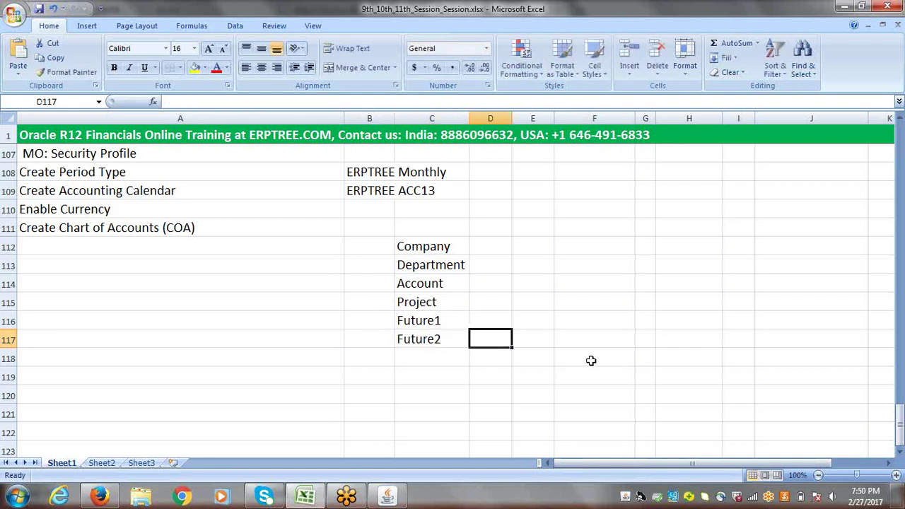
- Select the Future1 text in cell C116 for editing
click(434, 324)
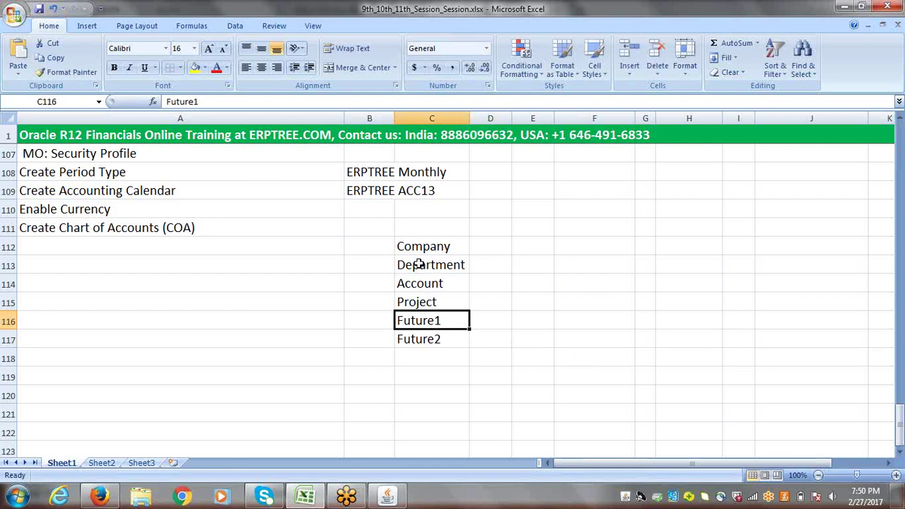
double_click(444, 320)
drag(444, 321, 397, 323)
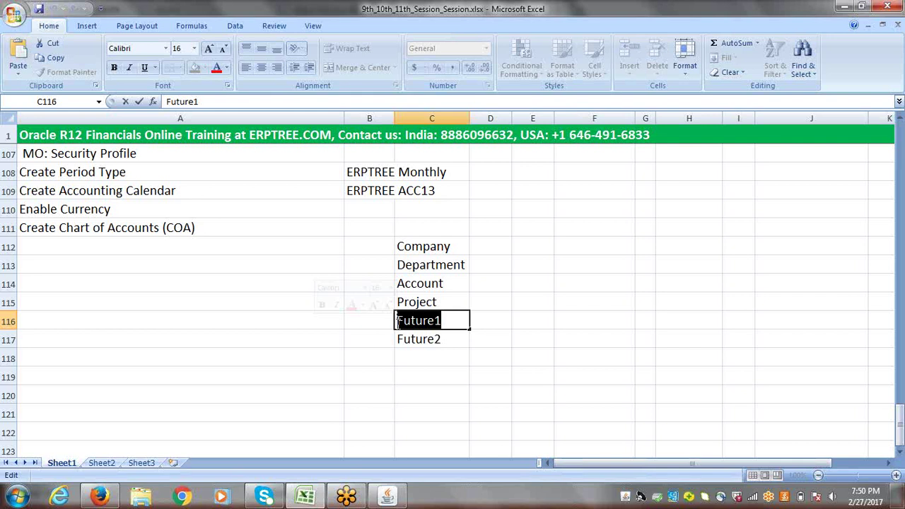
click(450, 336)
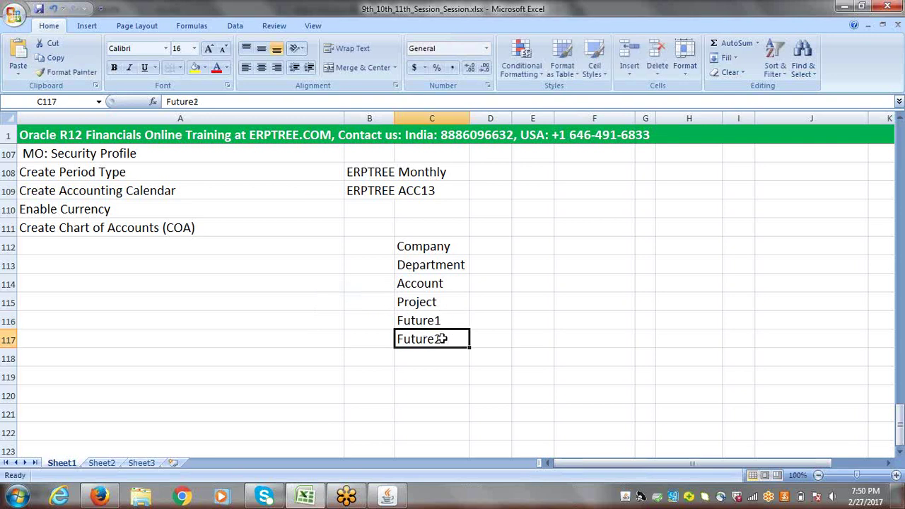
double_click(444, 339)
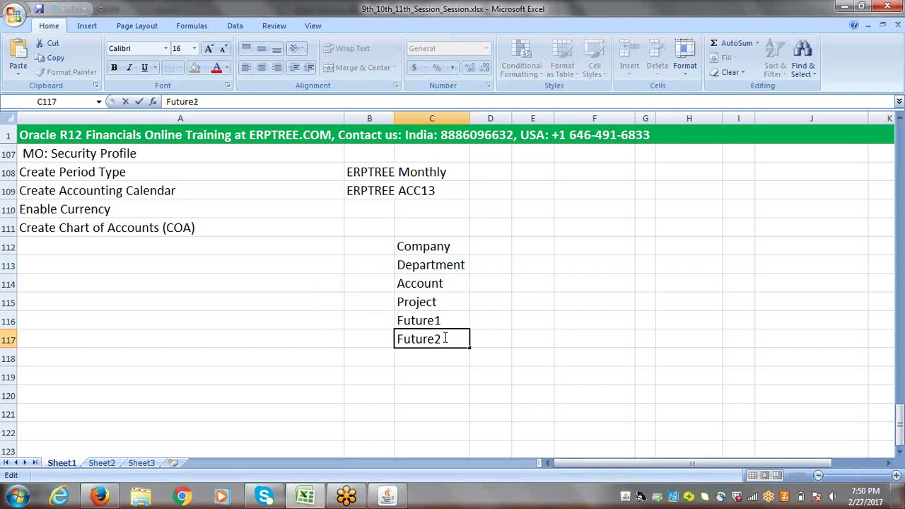
drag(447, 339, 393, 339)
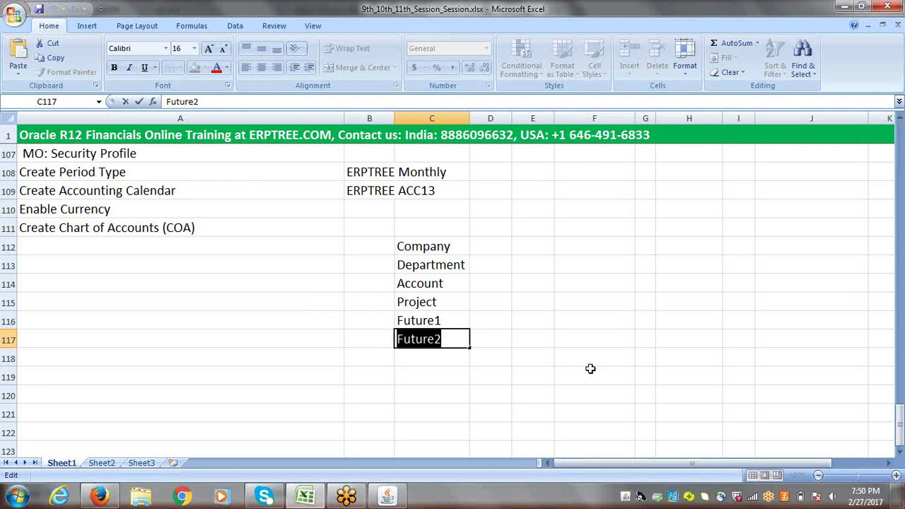
text(Loc)
text(ation)
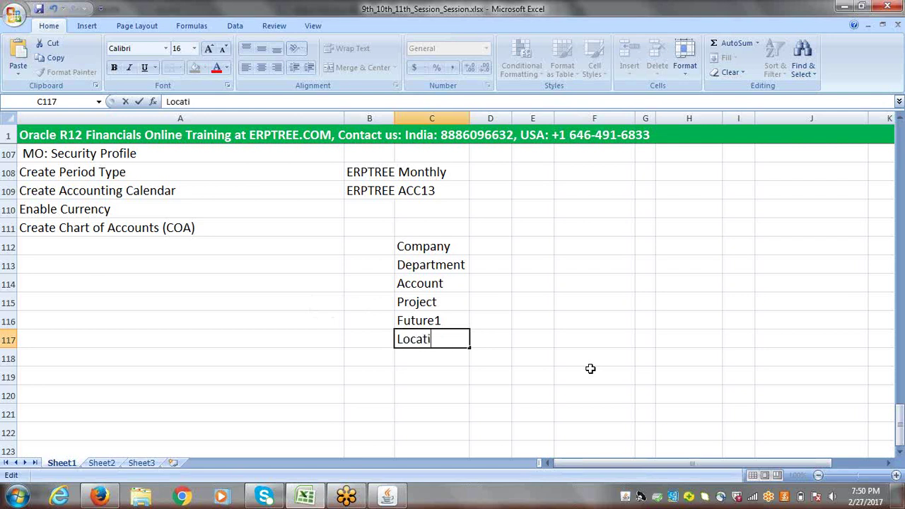
click(438, 322)
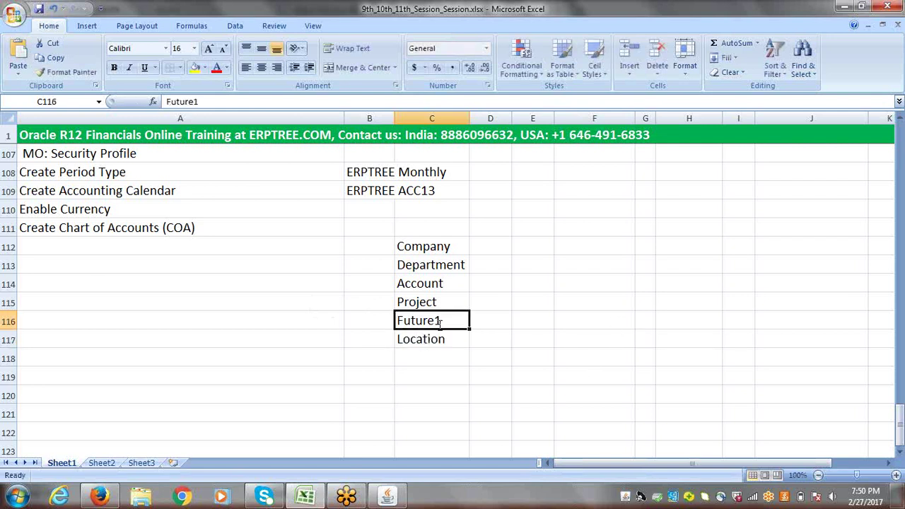
text(LOB)
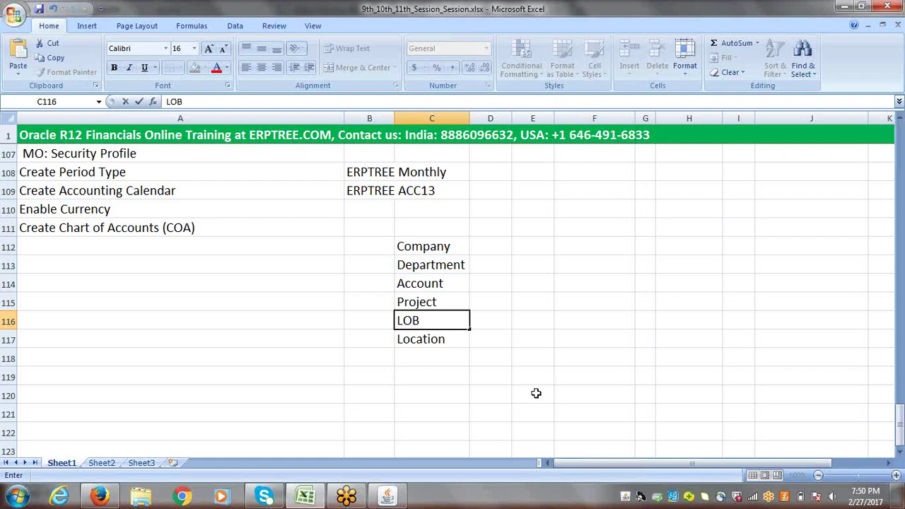
drag(420, 321, 384, 318)
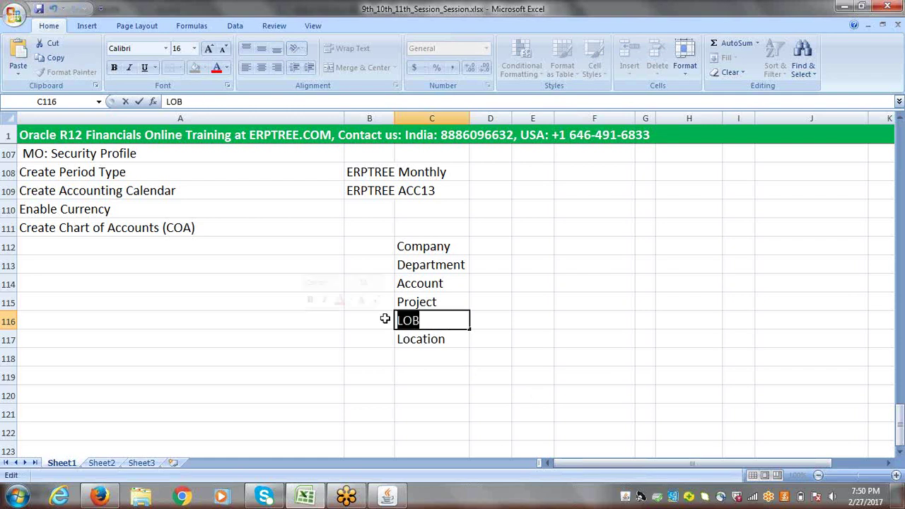
key(BackSpace)
text(Fu)
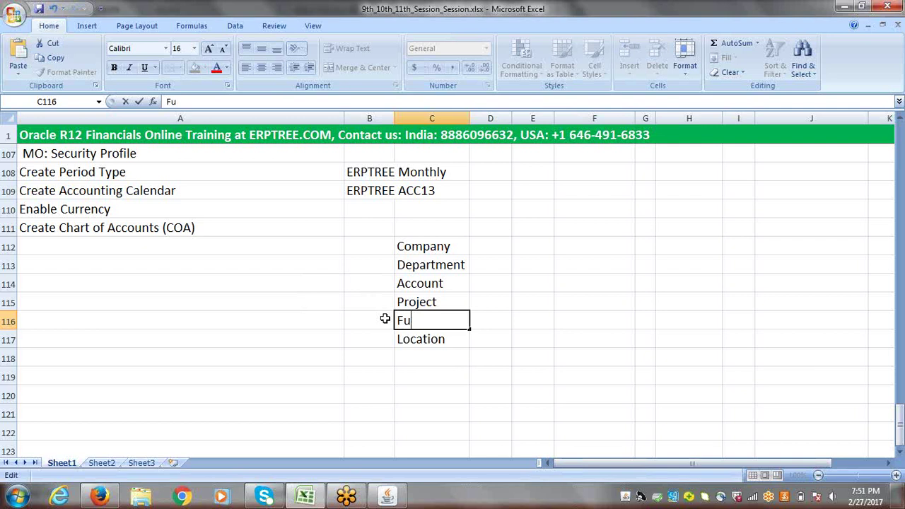
text(ture1)
click(428, 340)
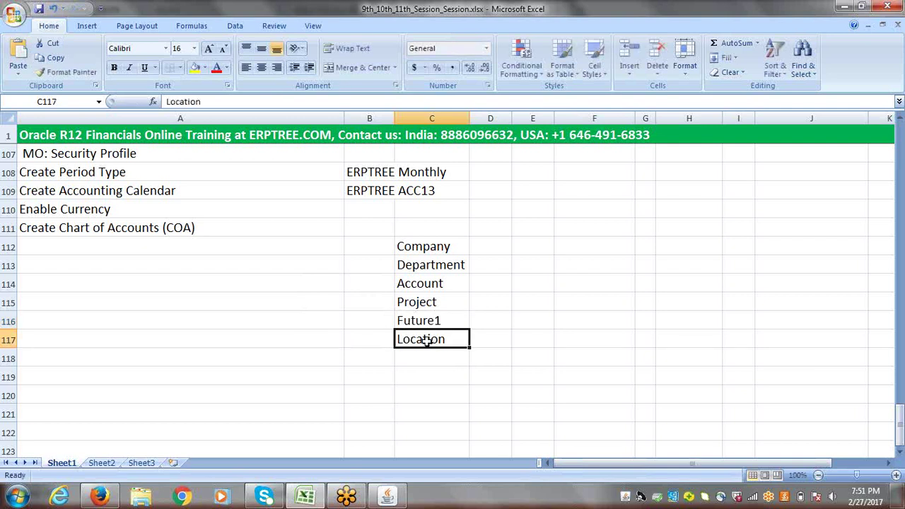
text(Future1)
click(462, 340)
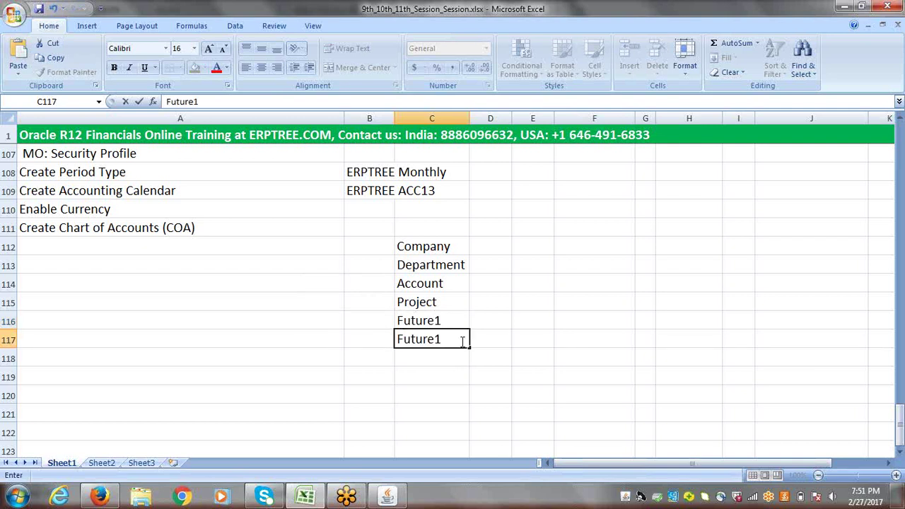
key(BackSpace)
text(2)
click(543, 342)
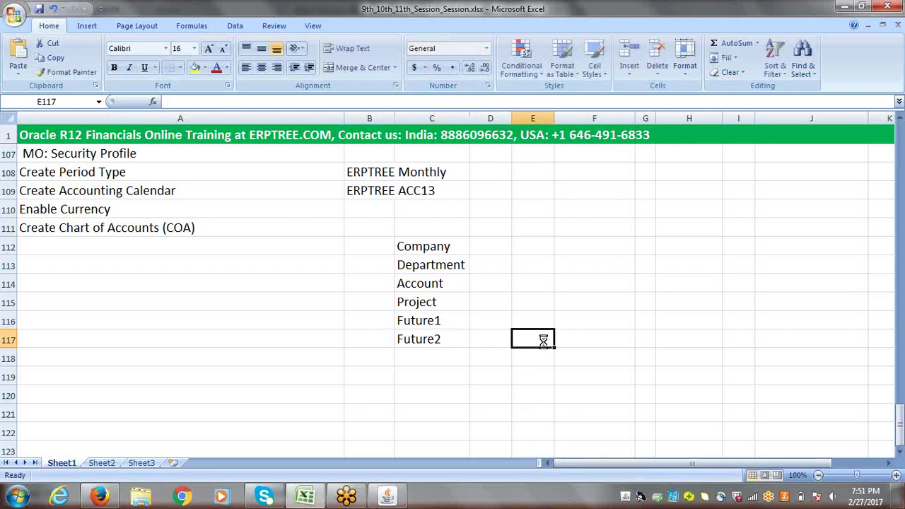
drag(411, 245, 439, 342)
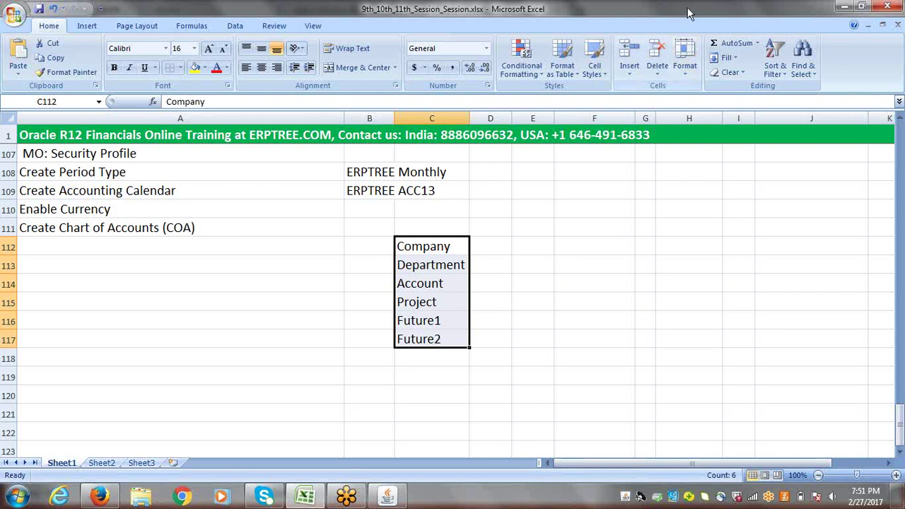
click(655, 20)
click(655, 20)
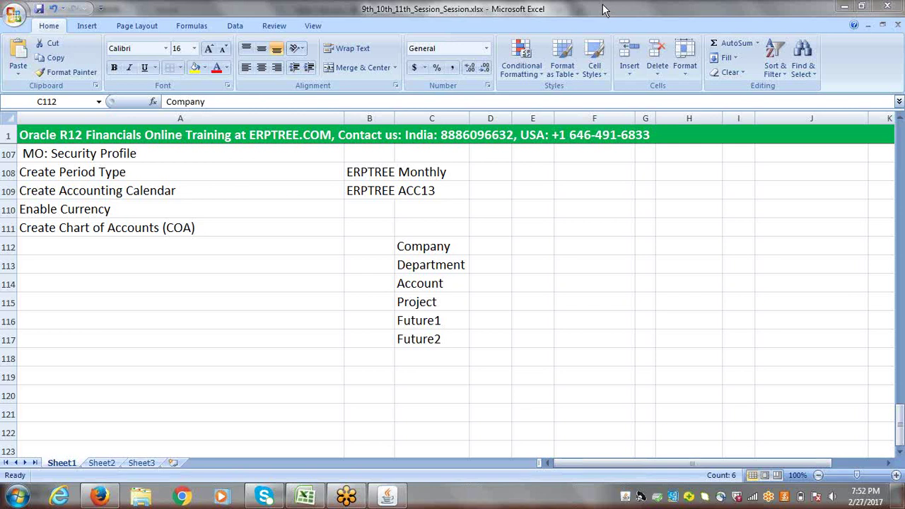
click(145, 228)
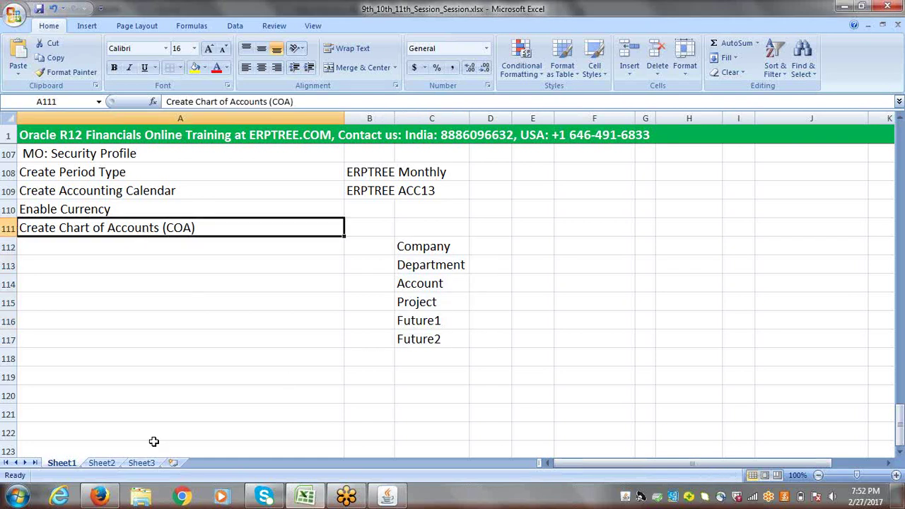
- In the Oracle Navigator, expand Setup > Financials > Flexfields > Key and open Segments
click(388, 497)
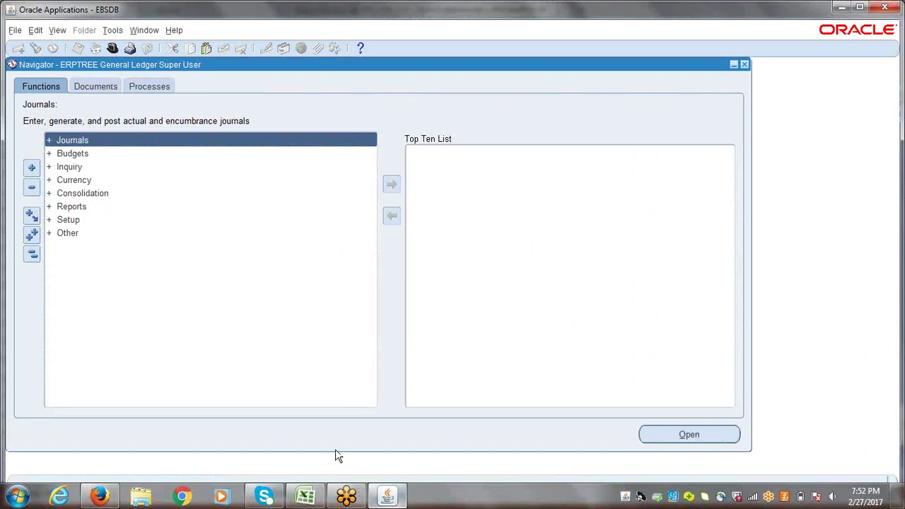
click(67, 221)
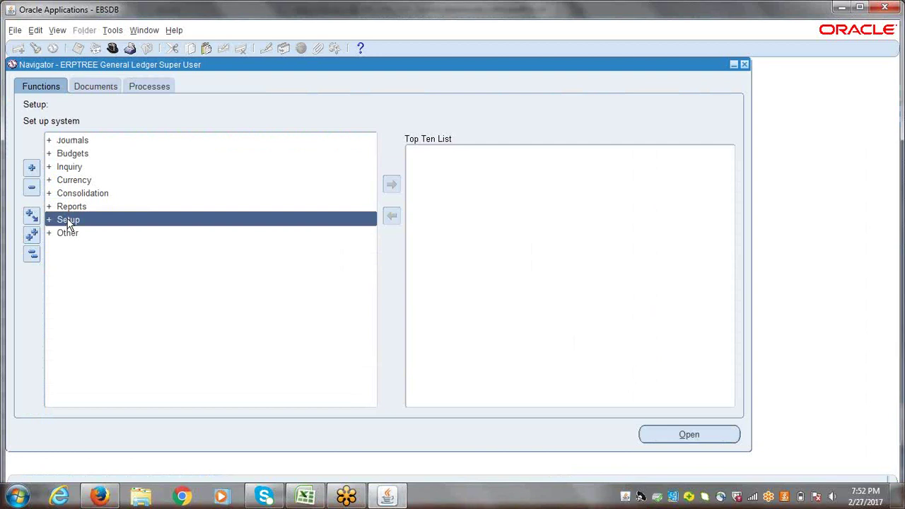
double_click(68, 222)
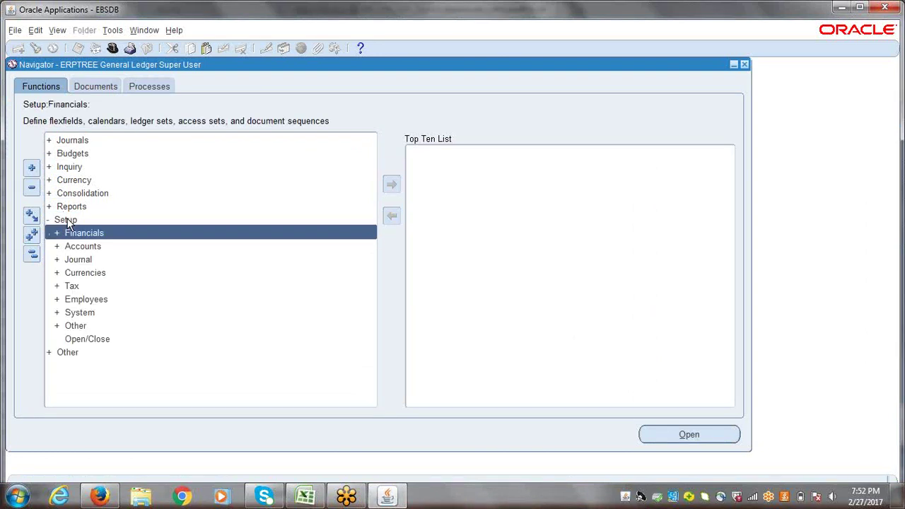
key(Return)
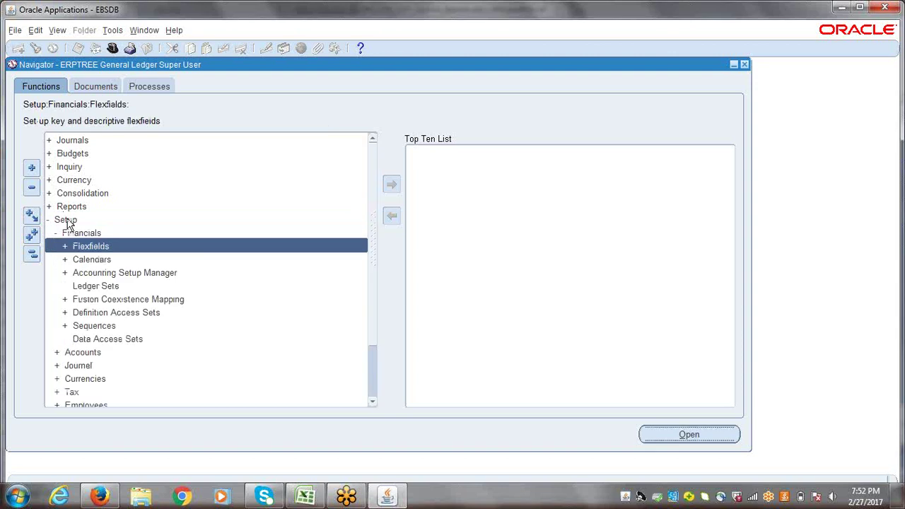
key(Return)
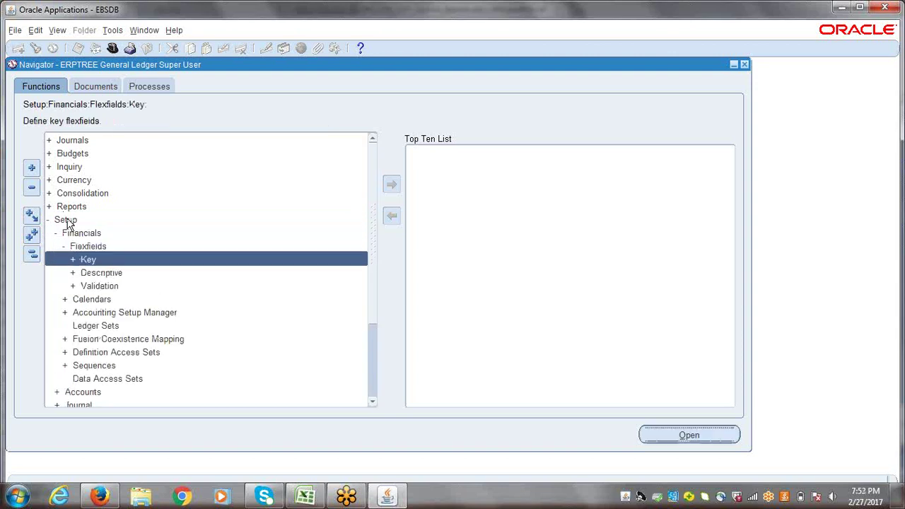
key(Return)
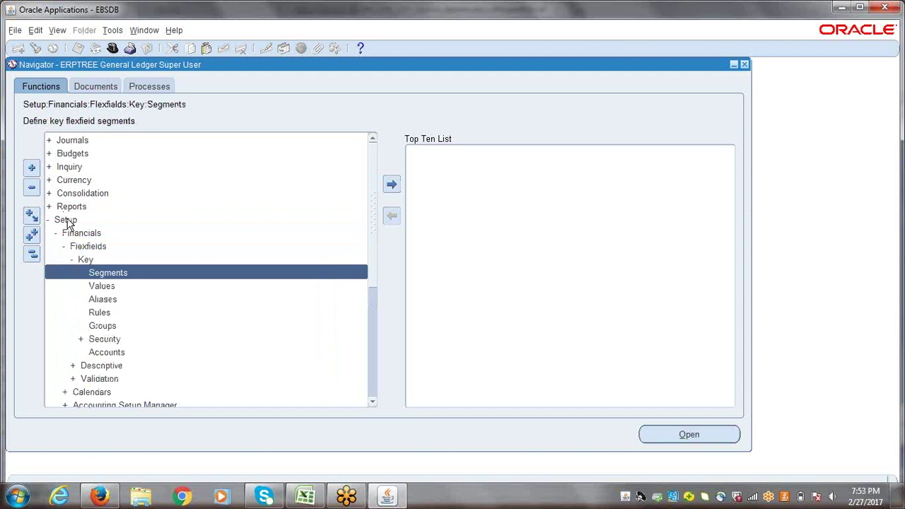
key(Return)
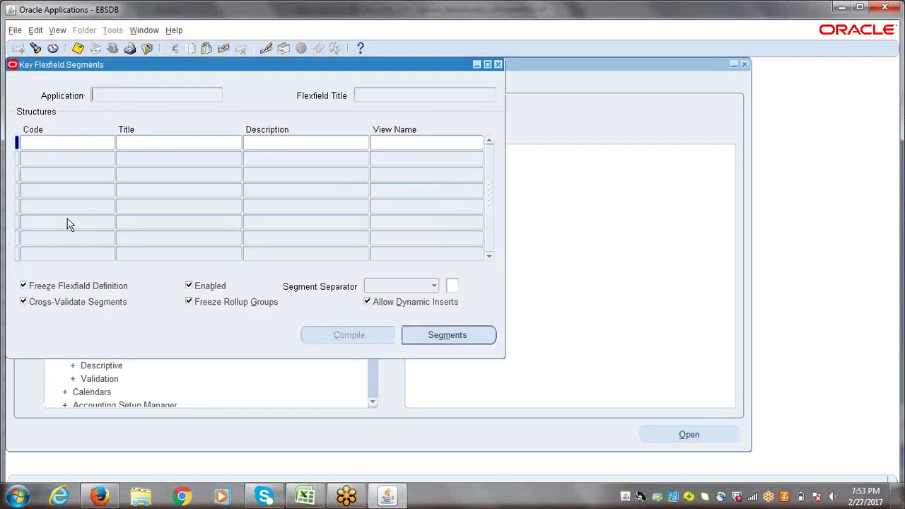
- Find the General Ledger Accounting Flexfield and select its second structure row
click(36, 49)
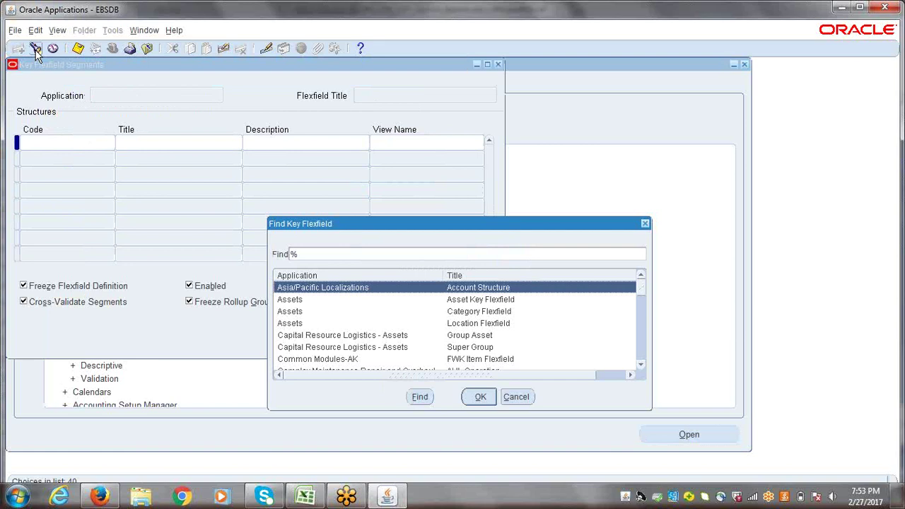
text(general Ledger)
key(Return)
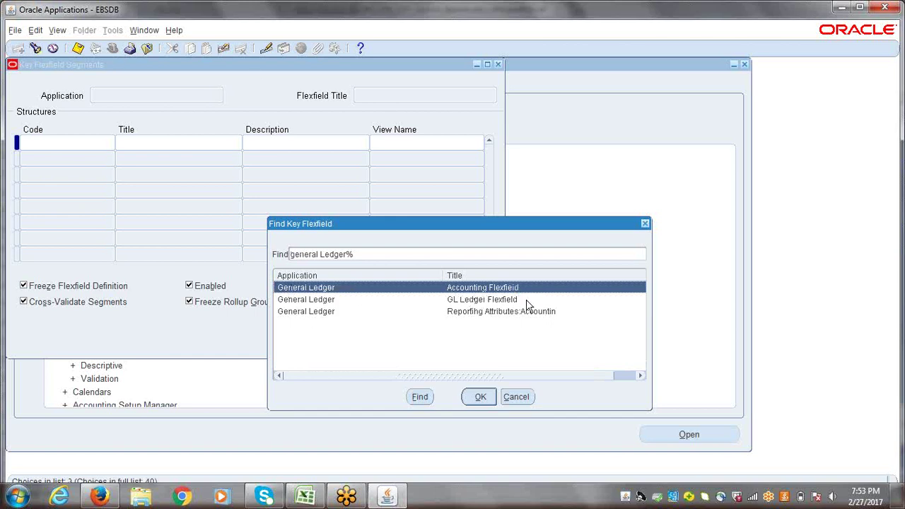
click(481, 398)
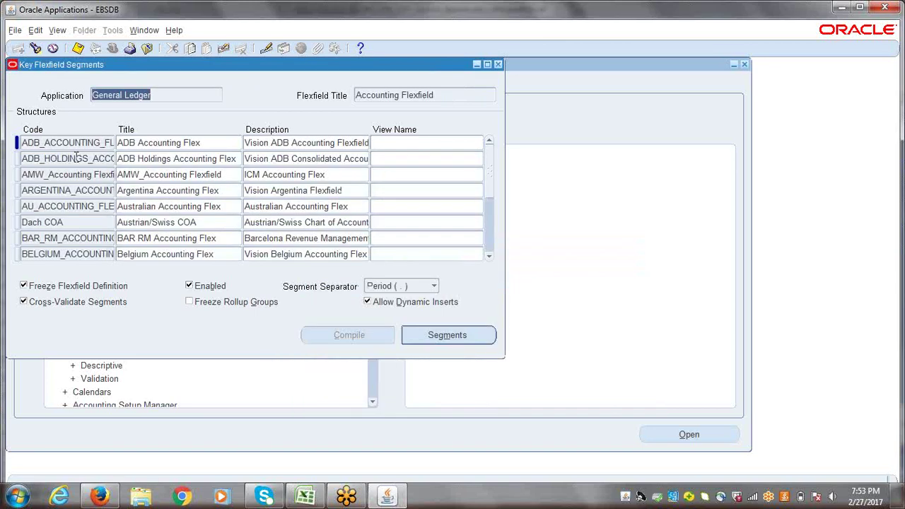
click(67, 157)
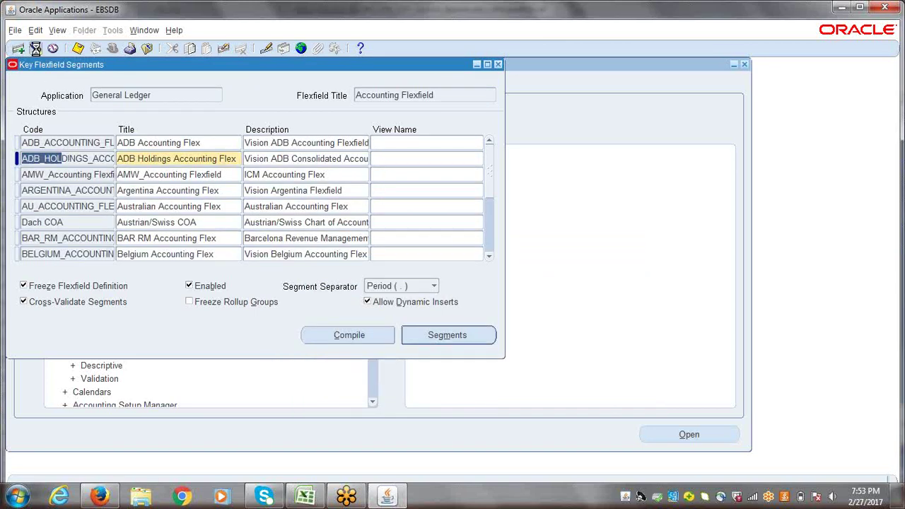
- Query the existing accounting structure, delete 'ERPTREE ' from its title, and save and compile it
click(35, 49)
key(Return)
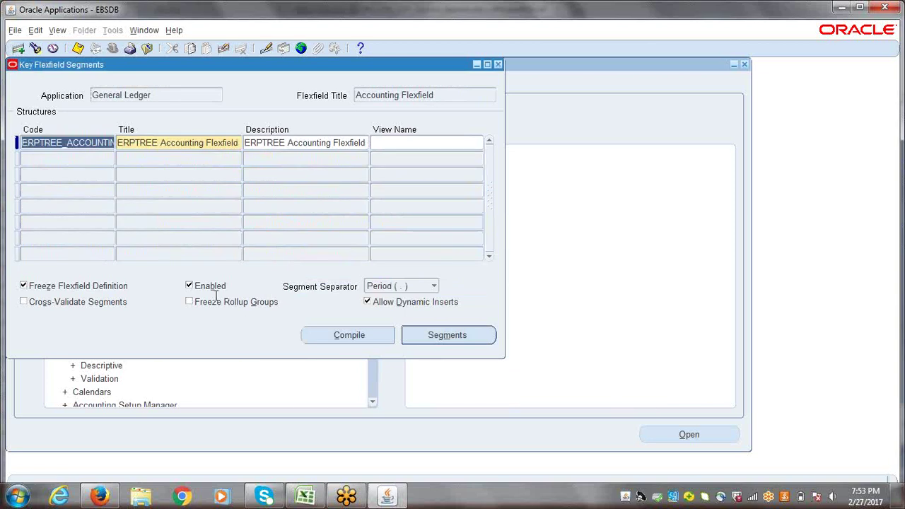
click(162, 144)
click(162, 144)
key(shift+Home)
key(BackSpace)
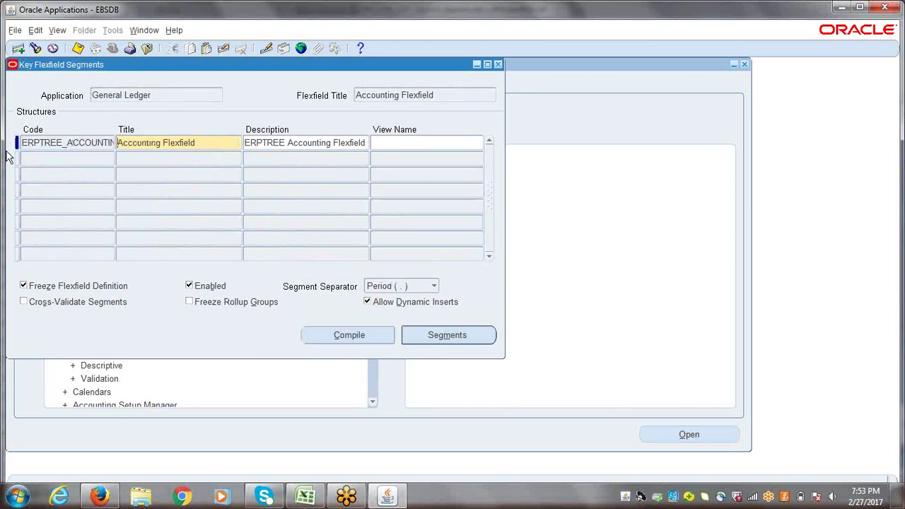
key(ctrl+s)
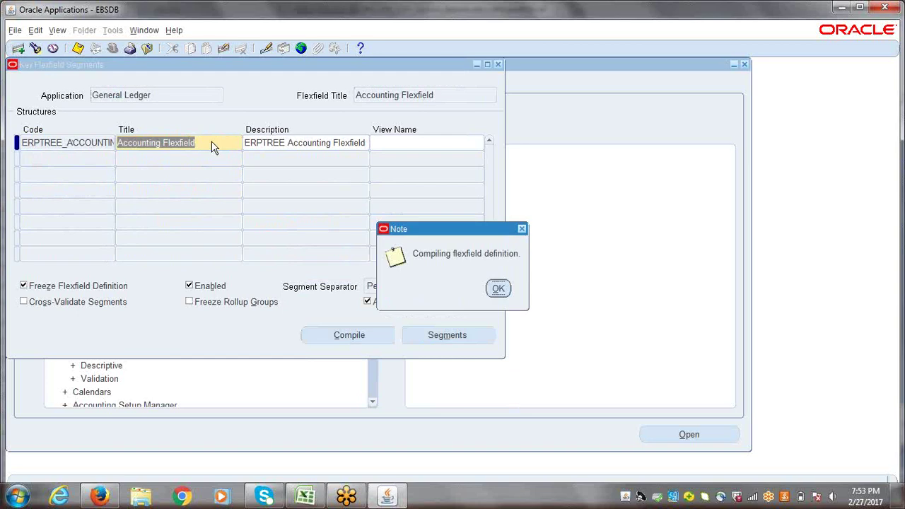
click(499, 287)
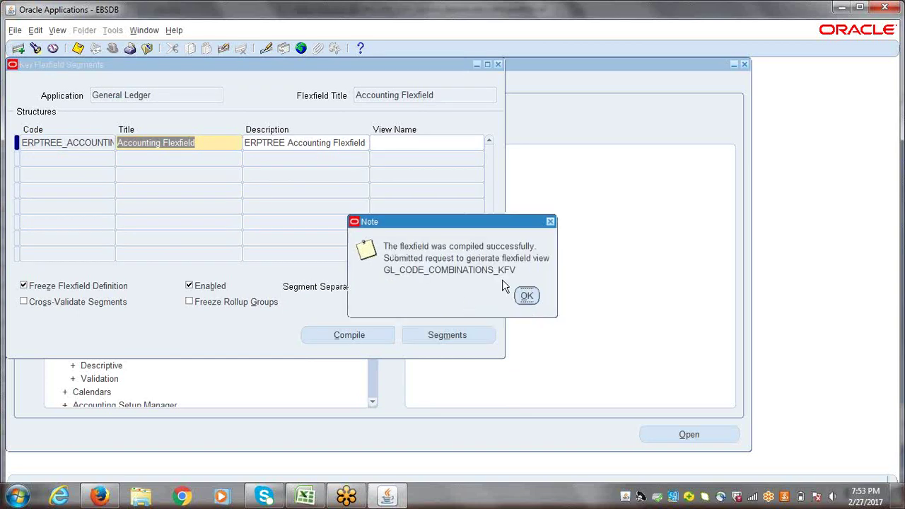
click(527, 297)
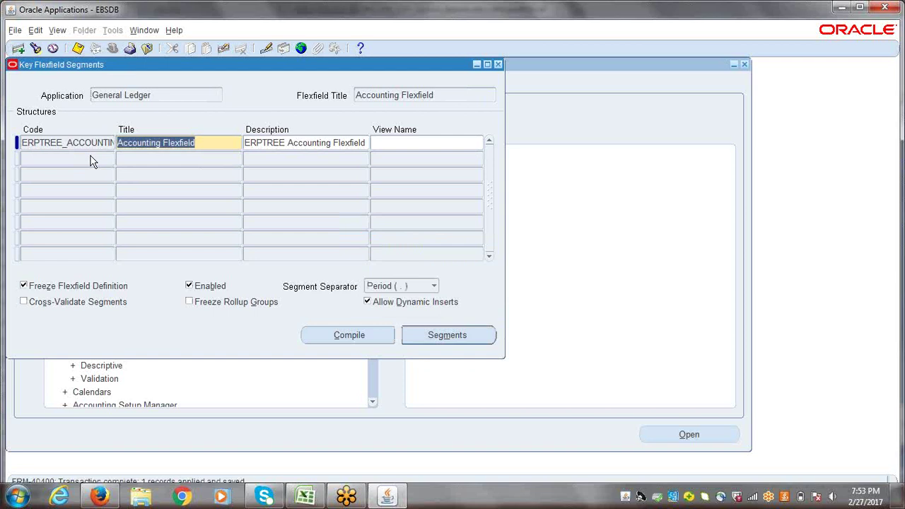
- Delete 'ERPTREE ' from the structure's description and save and recompile it
click(286, 145)
drag(285, 144, 225, 147)
key(Delete)
key(Delete)
key(ctrl+s)
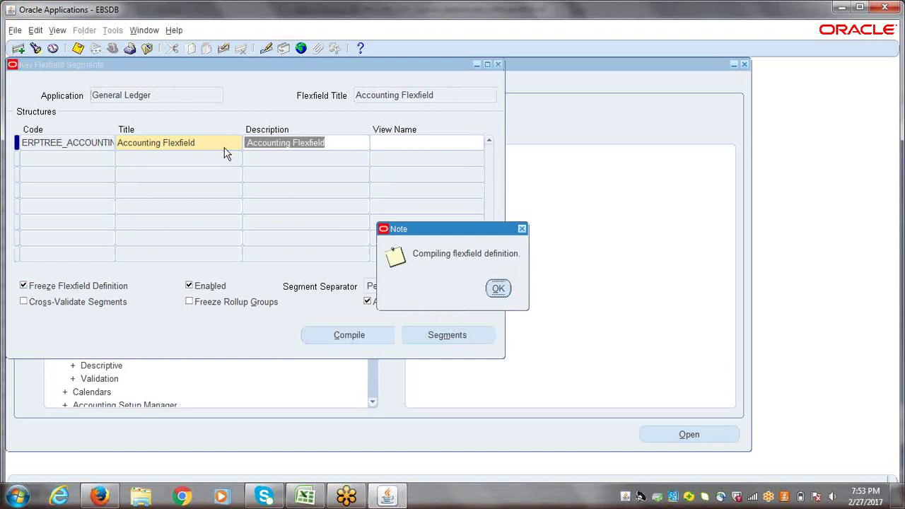
click(498, 288)
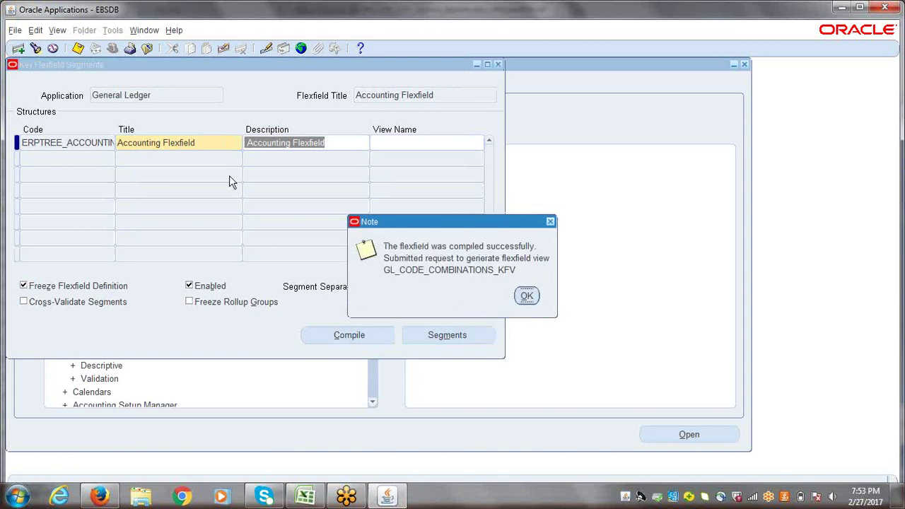
click(526, 296)
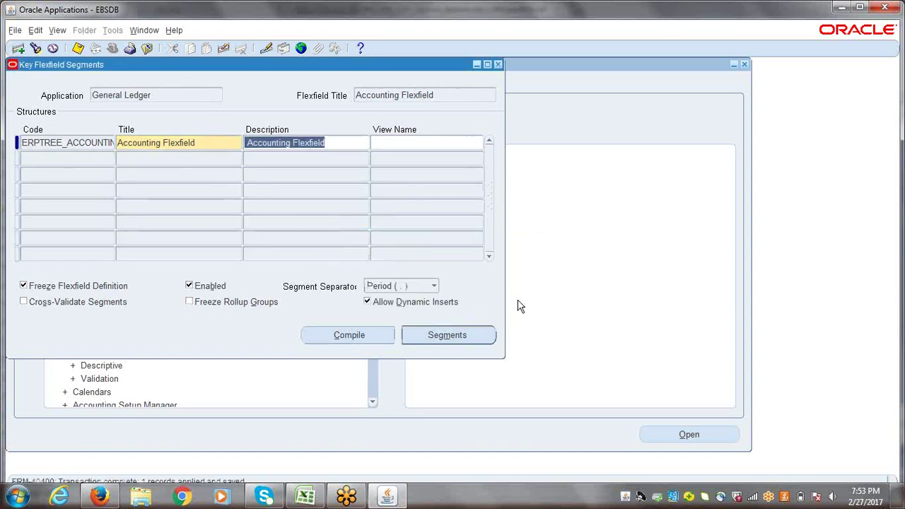
click(71, 145)
click(166, 145)
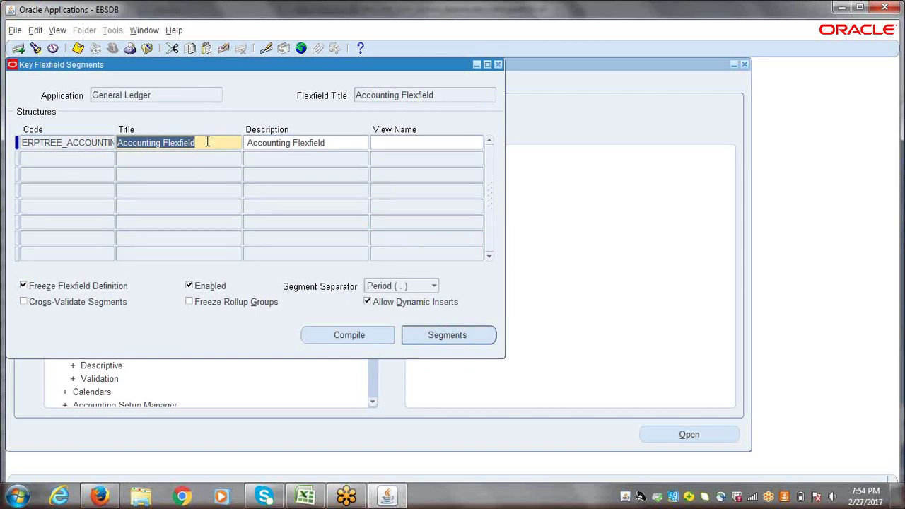
click(163, 162)
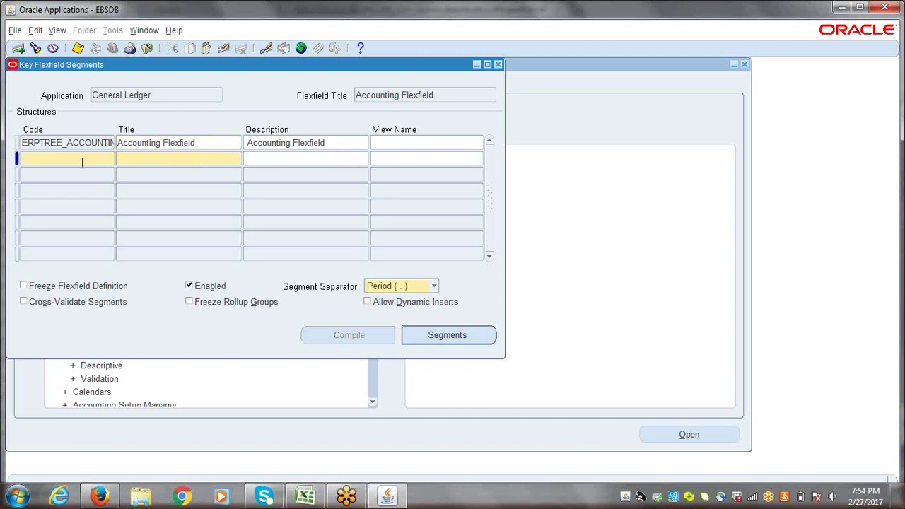
- Enter code ERPTREE_CHART_OF_ACCOUNTS and title 'ERPTREE Chart of Accounts' for a new structure
text(ERPTREEE_CHART)
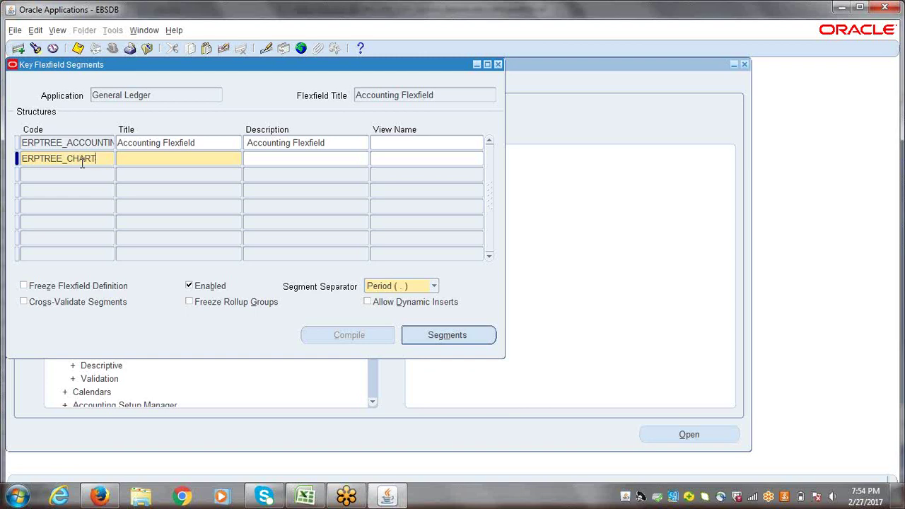
text(_OF_ACCOUNTS)
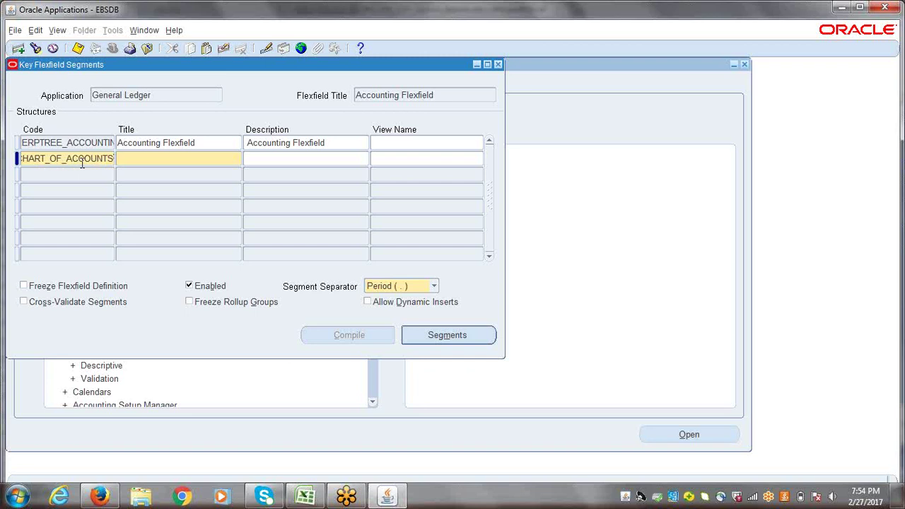
key(Tab)
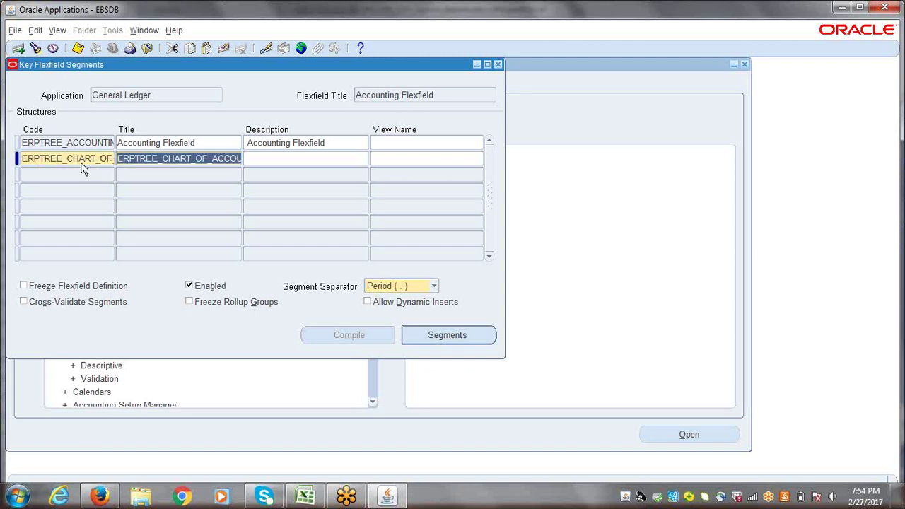
key(BackSpace)
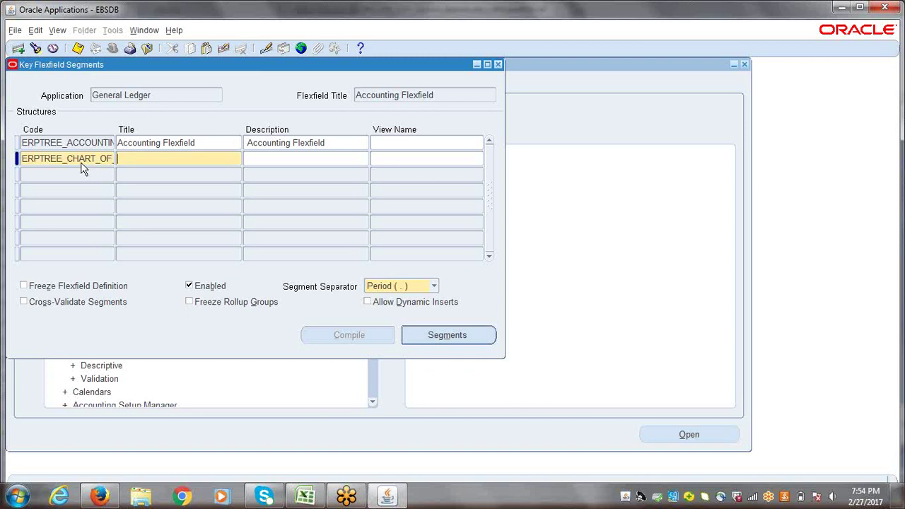
text(ERPTREE Chart of Account)
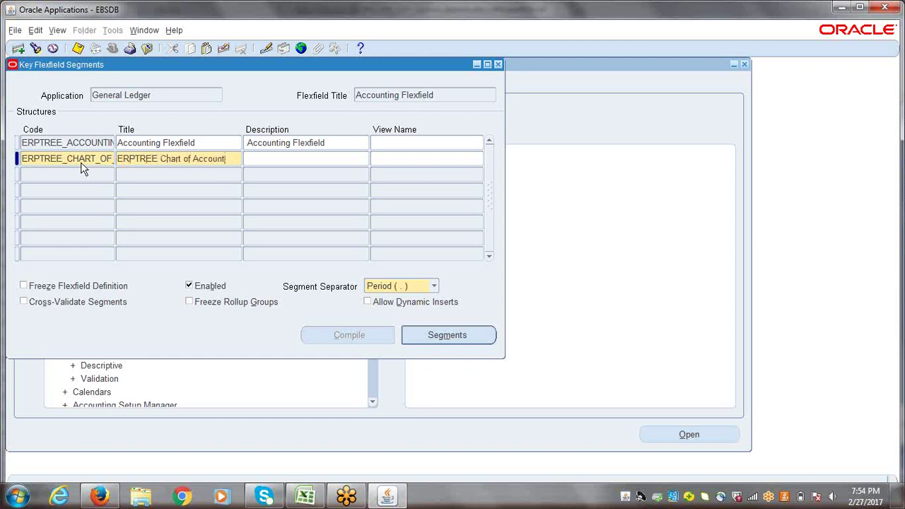
text(s Stru)
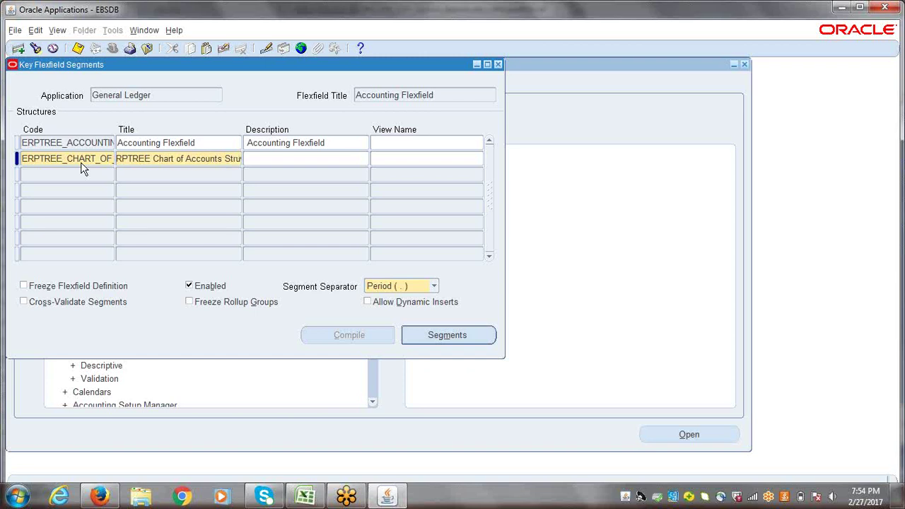
key(BackSpace)
key(BackSpace)
key(BackSpace)
key(BackSpace)
key(BackSpace)
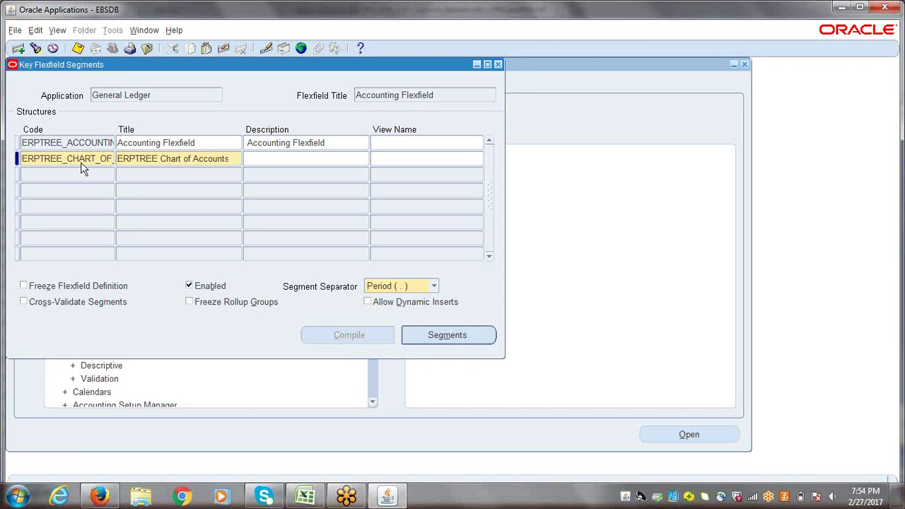
- Set the description to 'ERPTREE Chart of Accounts Structure' and save the new structure
triple_click(149, 159)
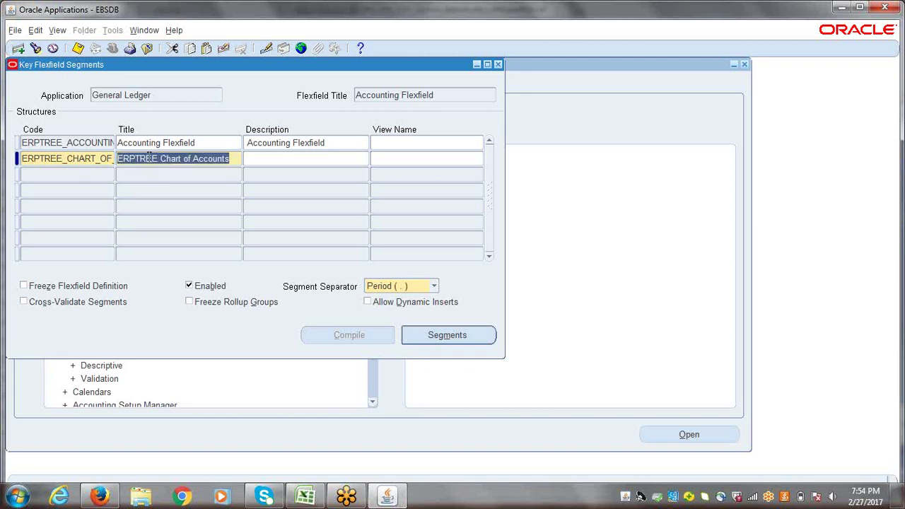
key(ctrl+c)
click(277, 160)
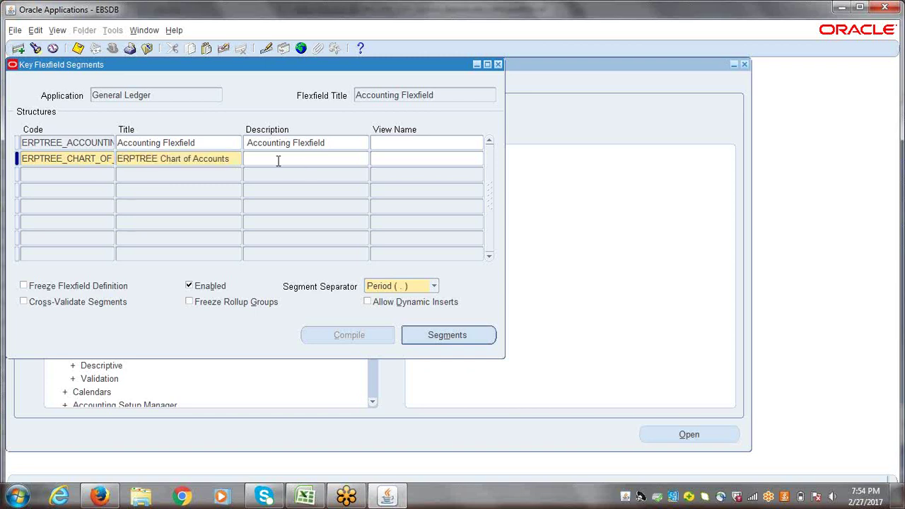
key(ctrl+v)
text(Str)
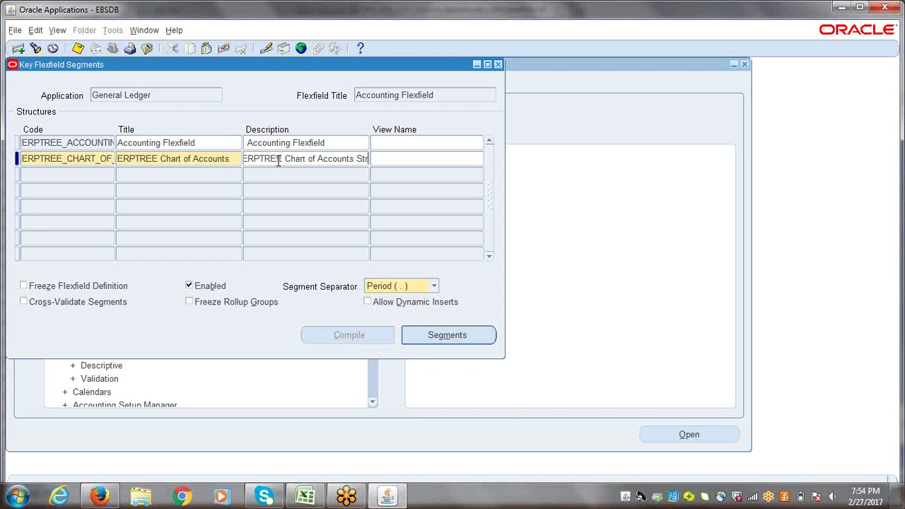
text(ucture)
key(Tab)
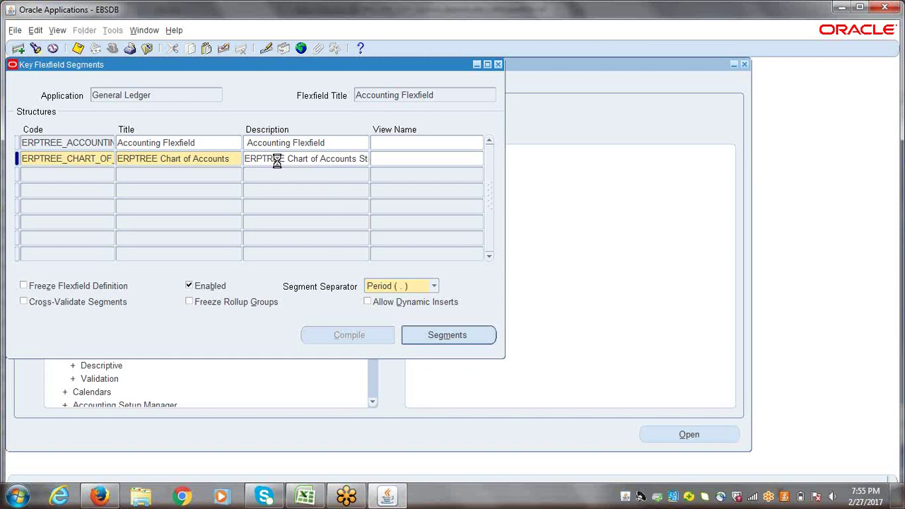
key(ctrl+s)
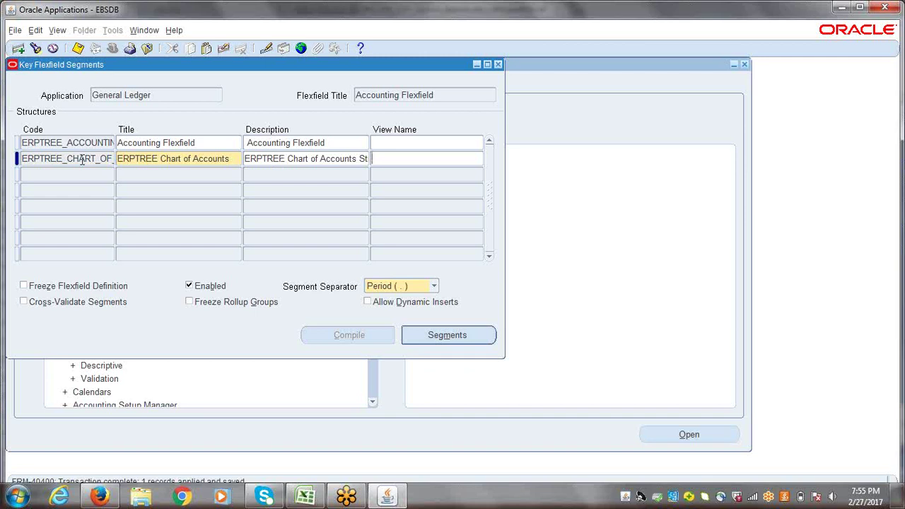
- Review the six planned segment names, Company through Future2, in the Excel workbook
double_click(82, 160)
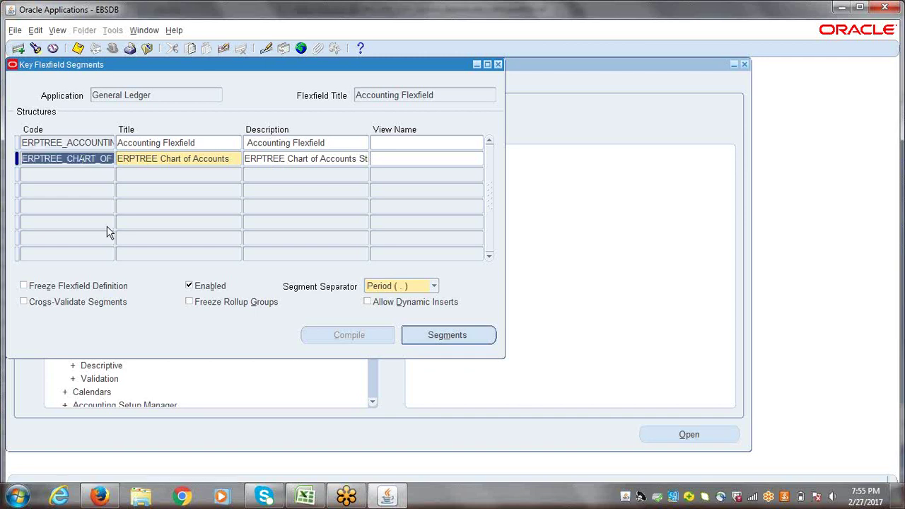
click(306, 495)
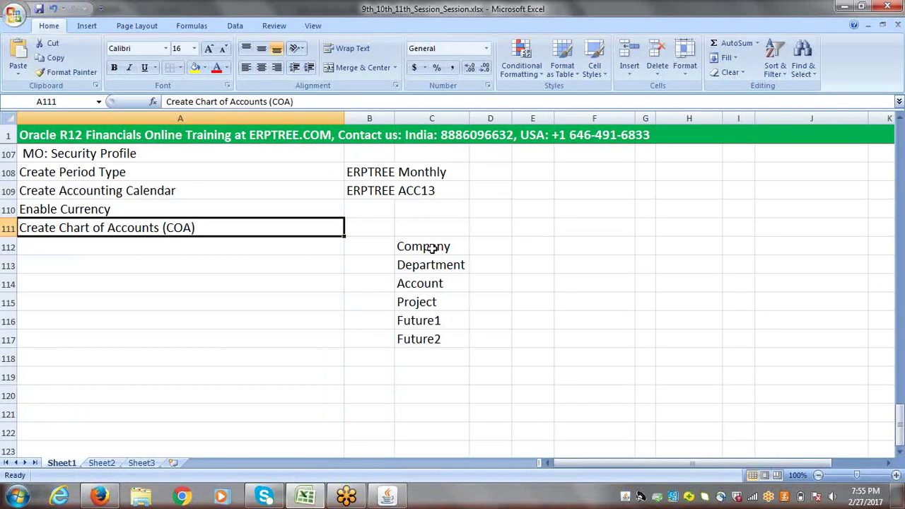
drag(433, 249, 429, 337)
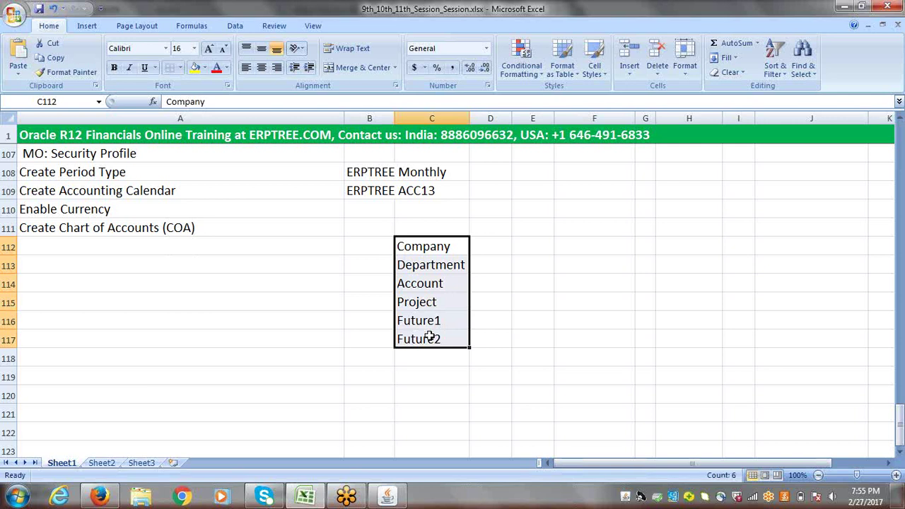
key(alt+Tab)
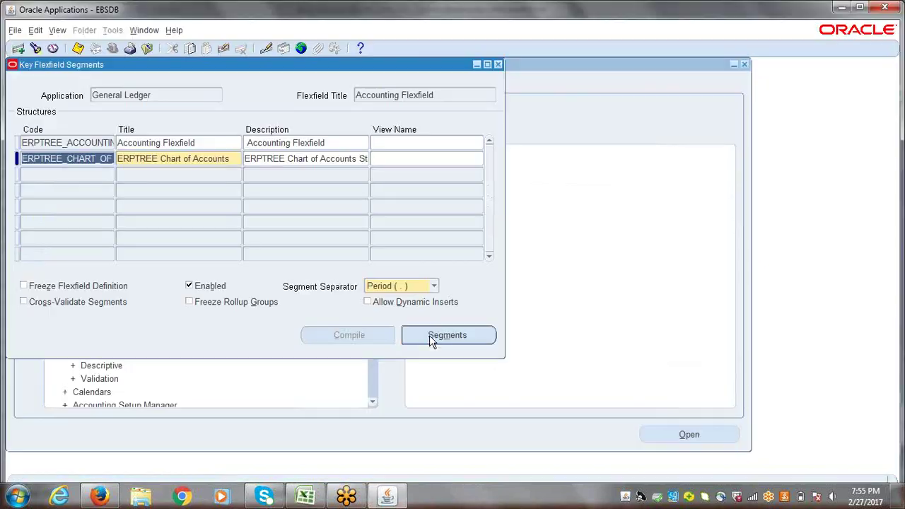
- Add segment 1 named Company with the window prompt Company
click(434, 334)
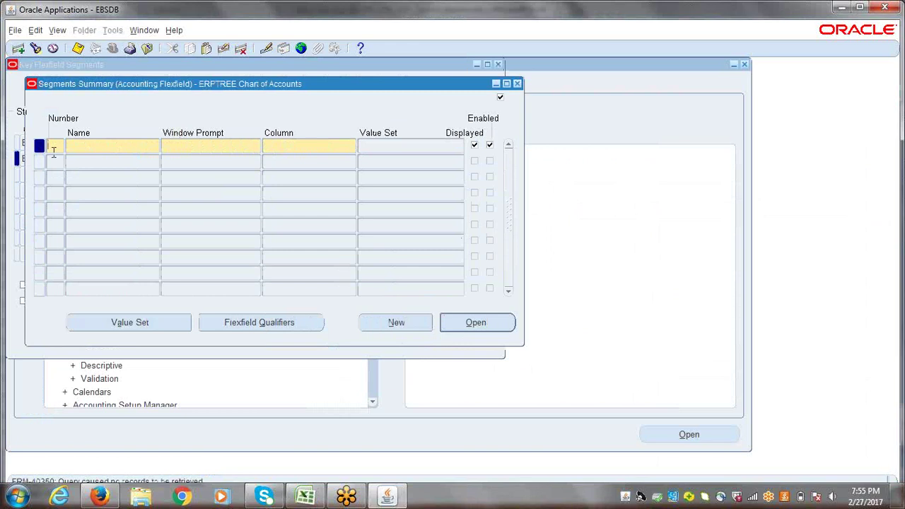
text(1)
key(Tab)
text(Co)
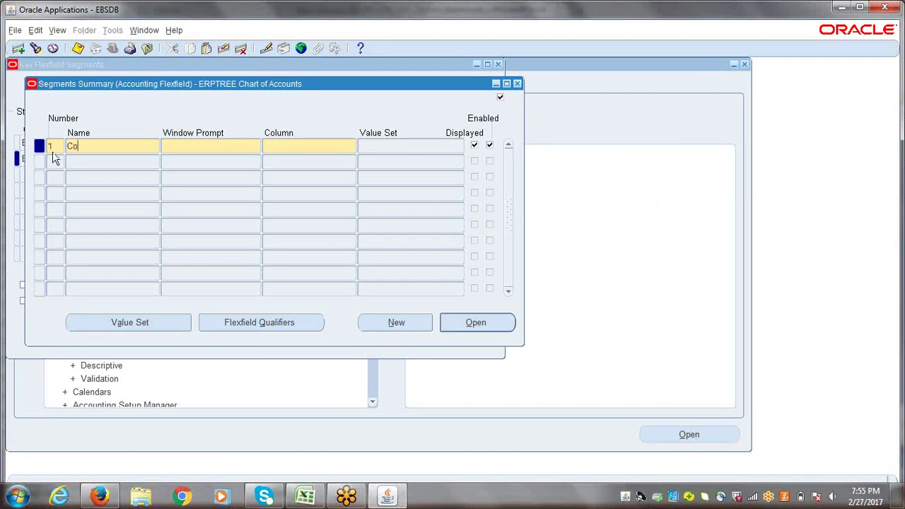
text(mpany)
key(Tab)
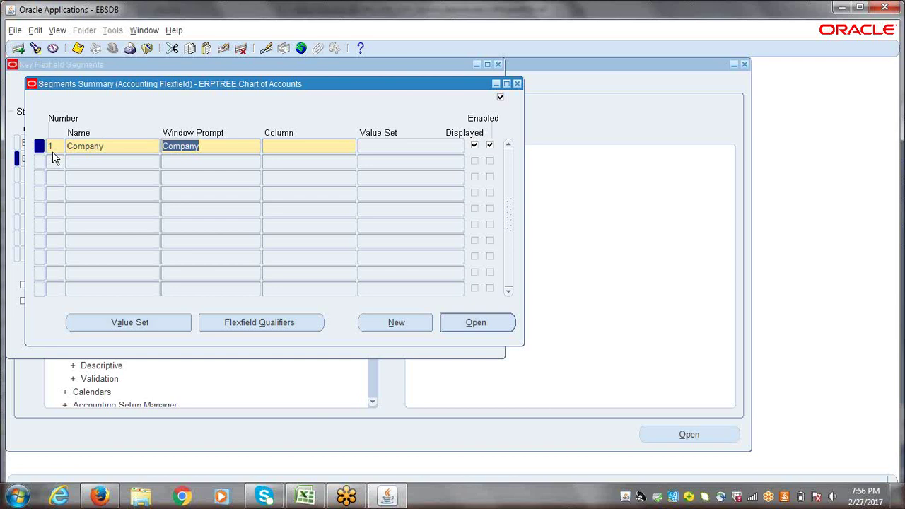
double_click(123, 146)
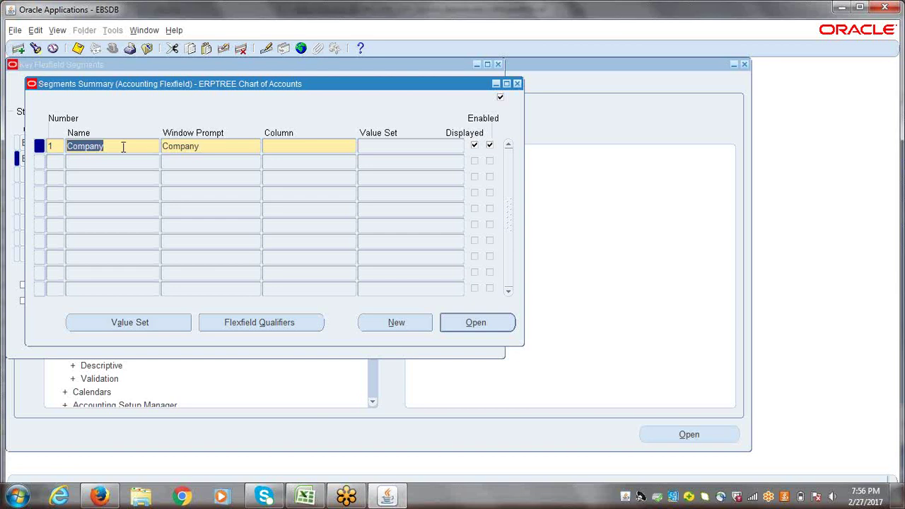
key(Tab)
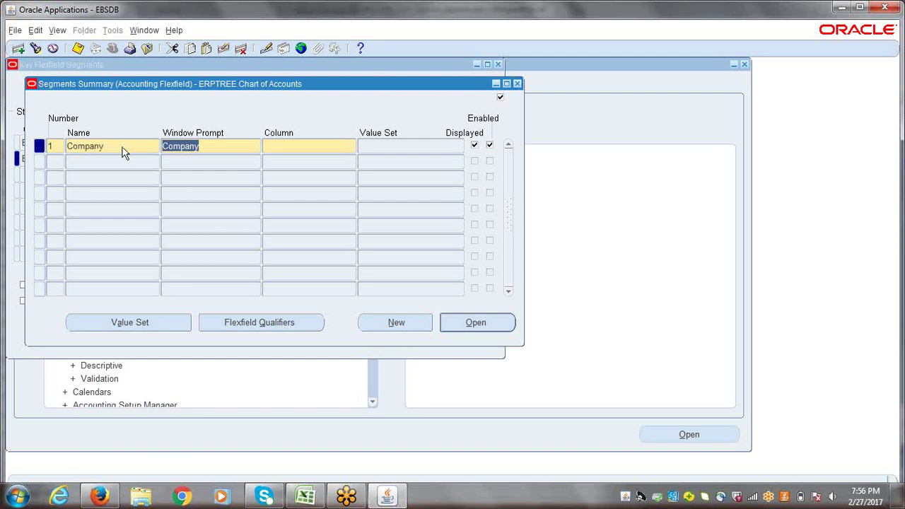
click(204, 146)
drag(204, 146, 164, 152)
click(164, 147)
text(ERP)
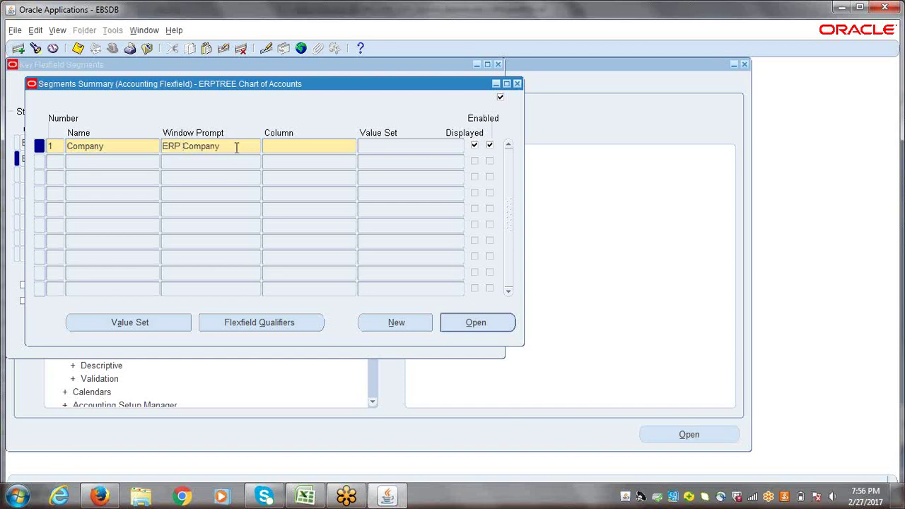
key(BackSpace)
key(BackSpace)
key(BackSpace)
key(BackSpace)
- Assign column SEGMENT1 to Company and start segment number 2
click(135, 146)
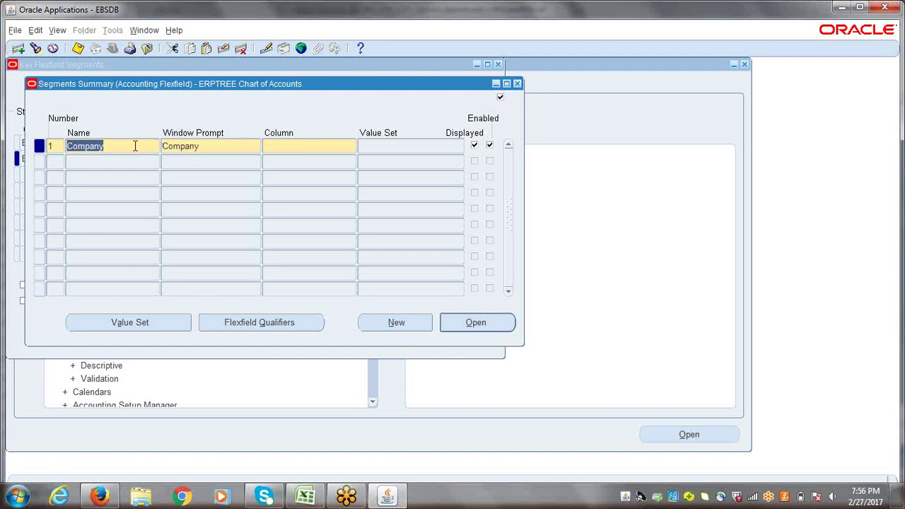
key(Tab)
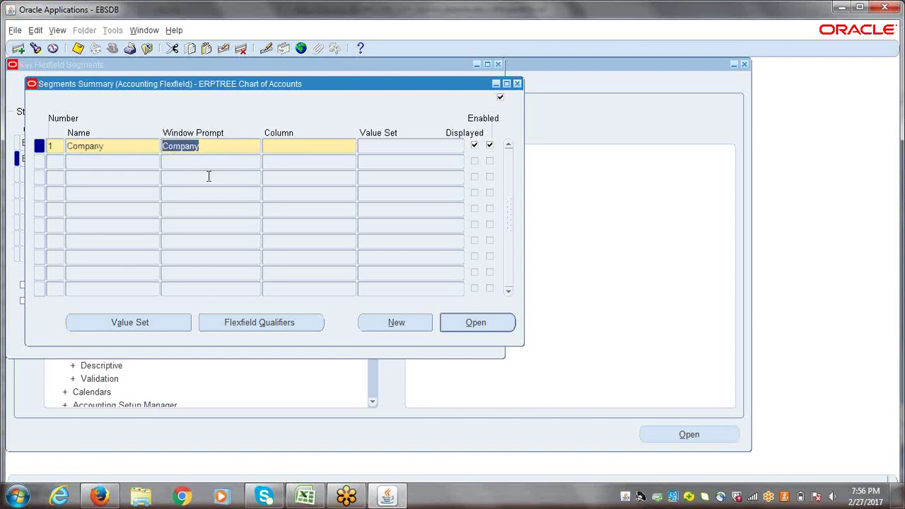
key(Tab)
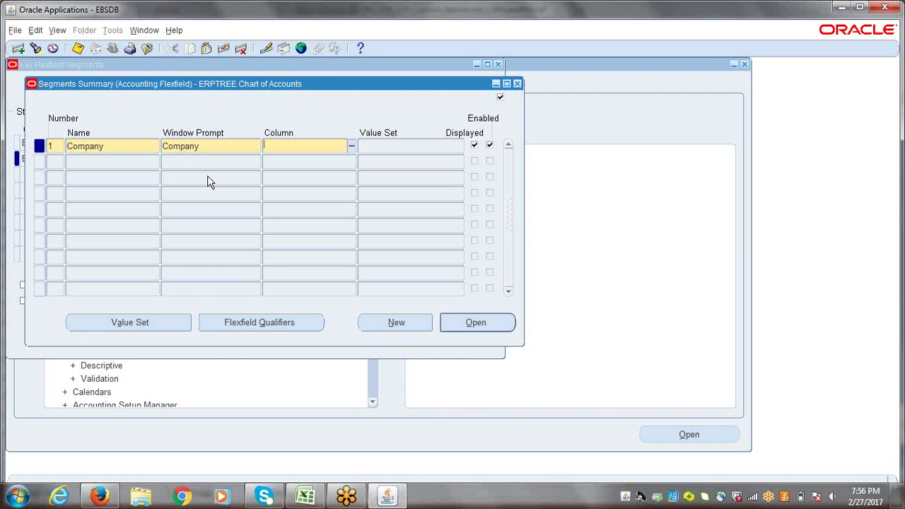
text(SEGMENT1)
key(Tab)
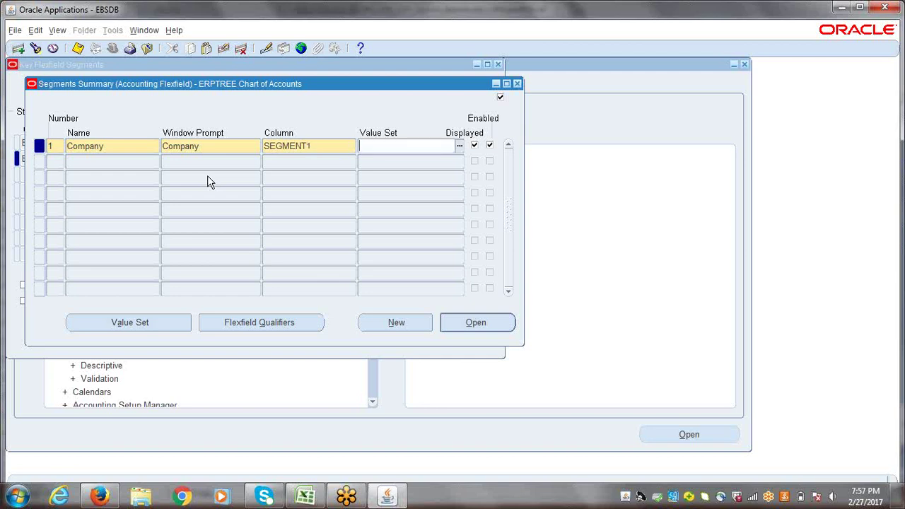
click(79, 165)
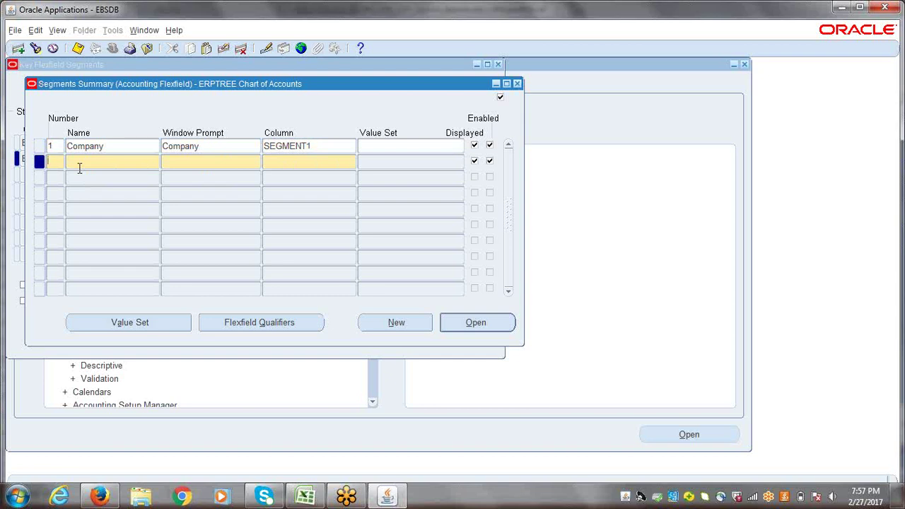
text(2)
key(Tab)
- Add Department on SEGMENT2 and segment 3 Account on SEGMENT3
key(alt+Tab)
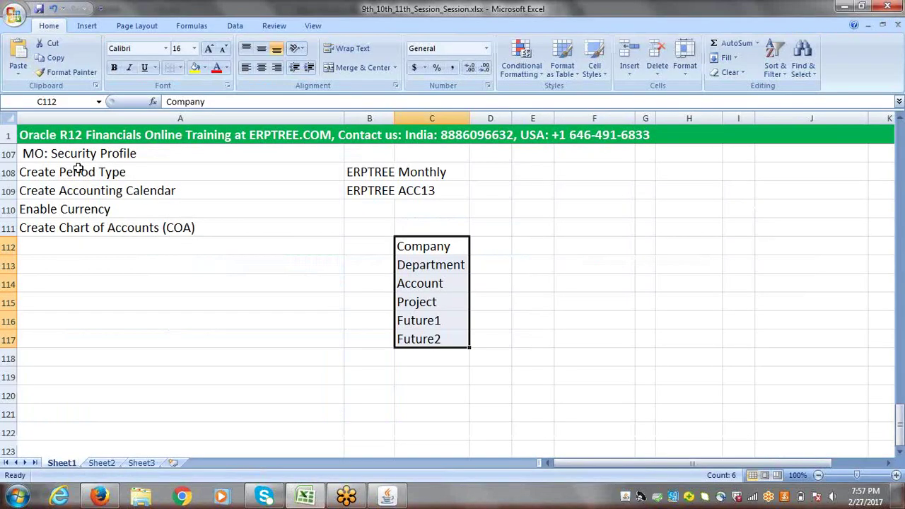
key(alt+Tab)
text(Department)
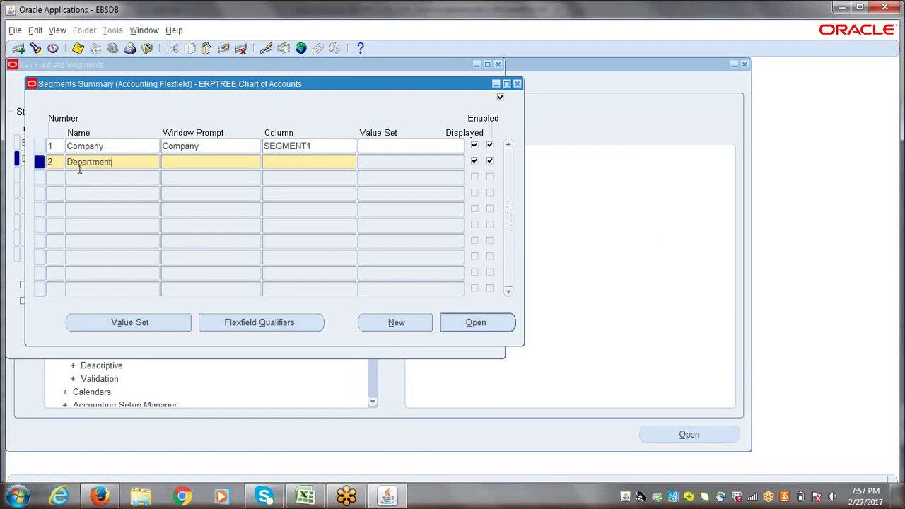
key(Tab)
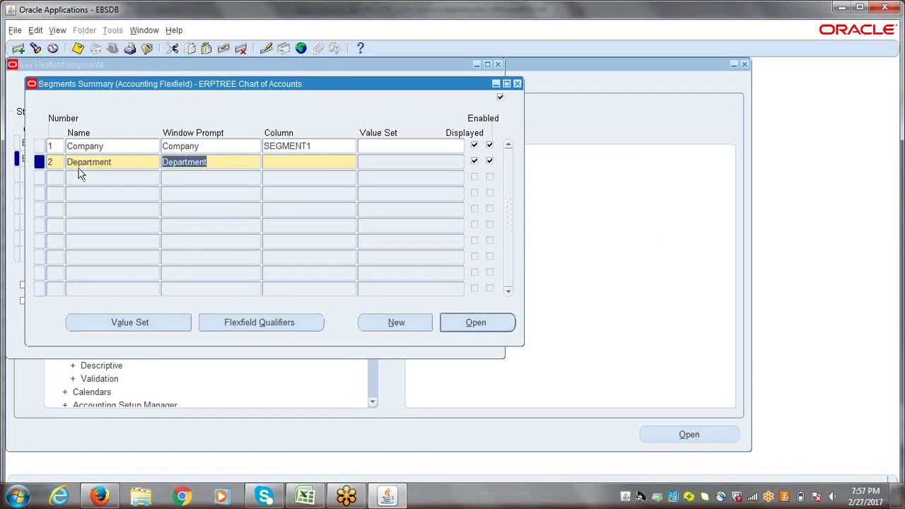
key(Tab)
text(segment2)
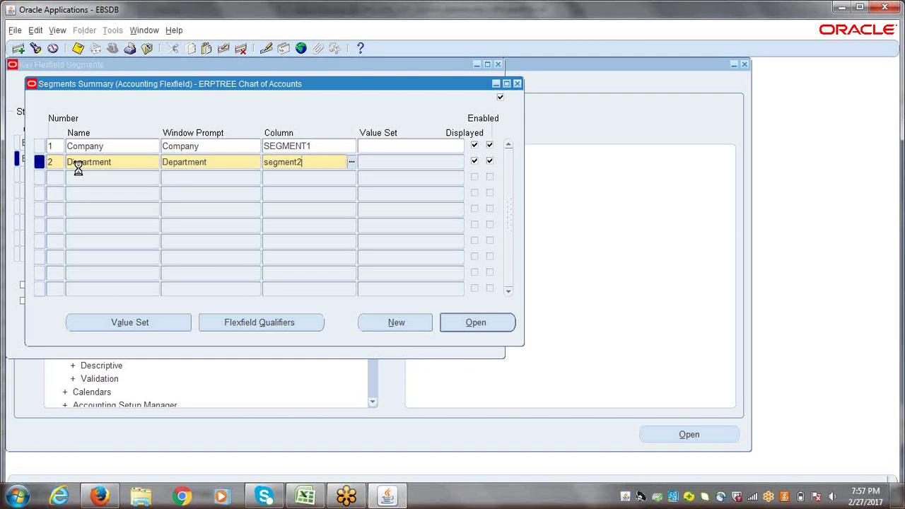
key(Tab)
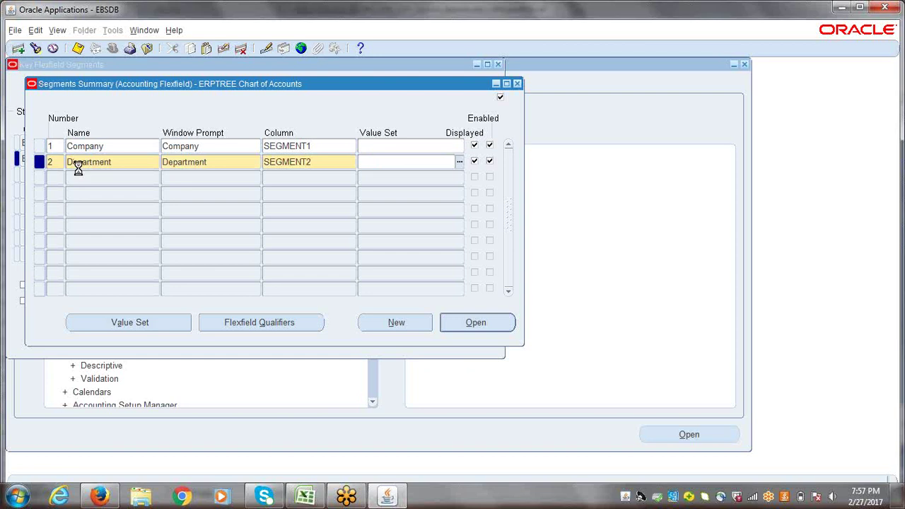
click(80, 177)
text(3)
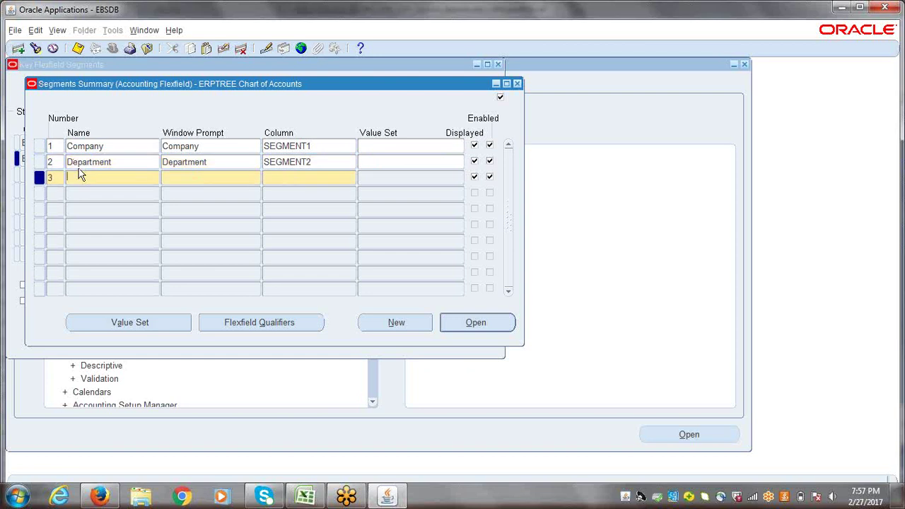
text(Account)
key(Tab)
key(Tab)
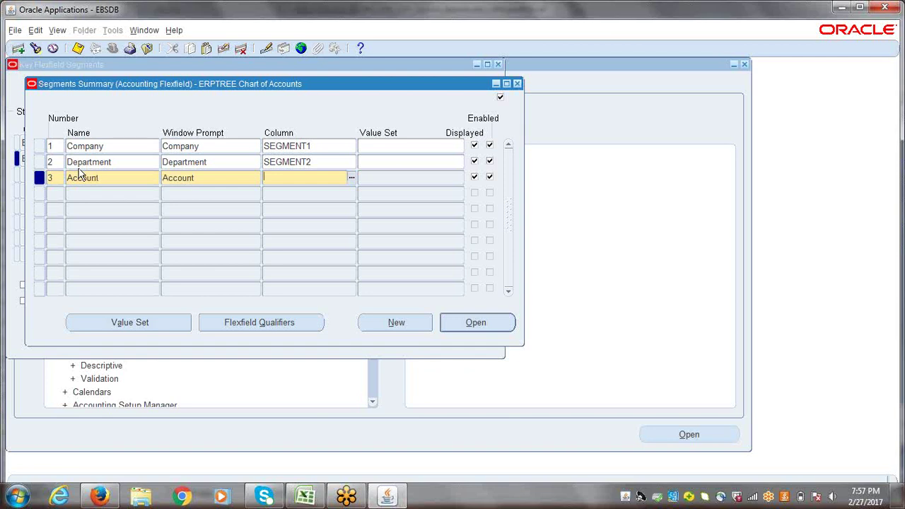
text(segment3)
- Add segment 4 Project on SEGMENT4 and segment 5 Future1 on SEGMENT5
key(Down)
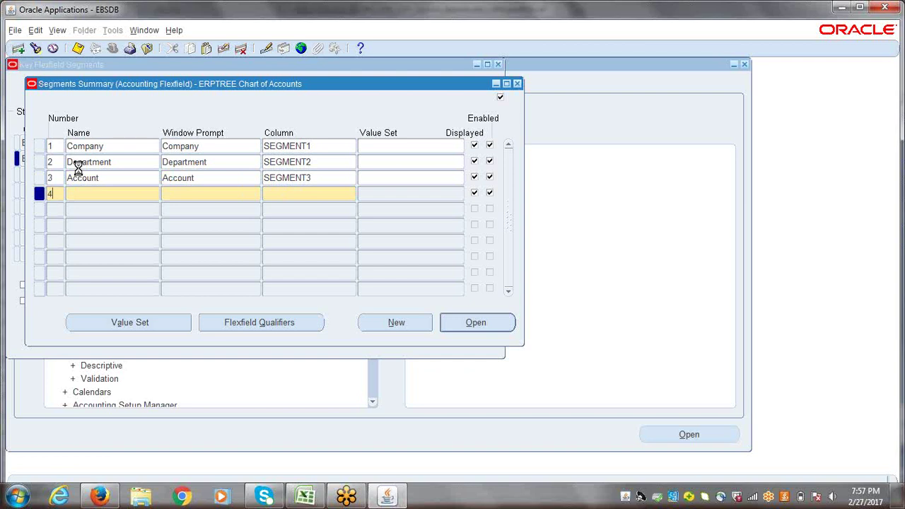
key(Tab)
text(Project)
key(Tab)
key(Tab)
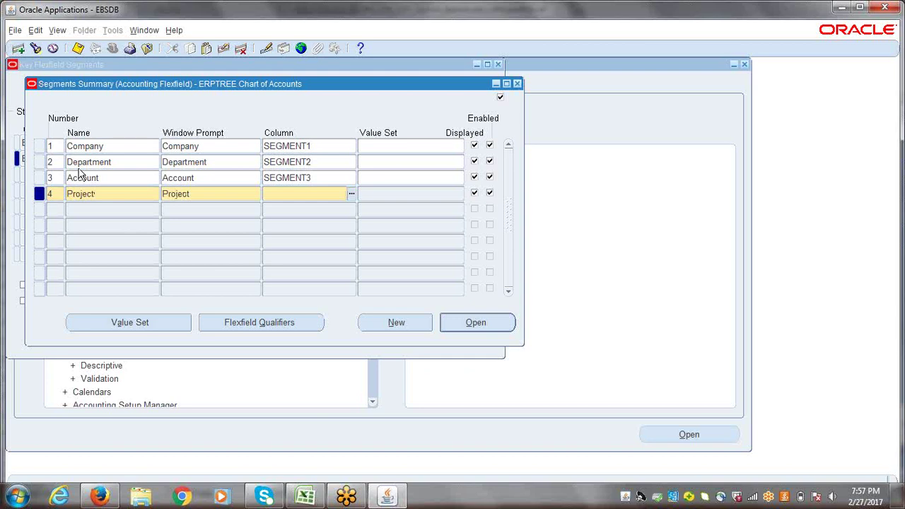
text(segment4)
key(Down)
text(5)
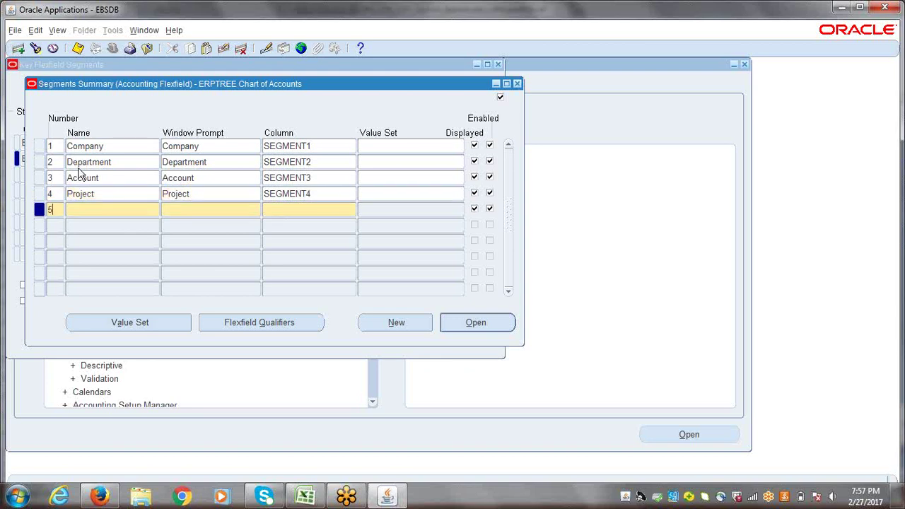
key(Tab)
text(Future1)
key(Tab)
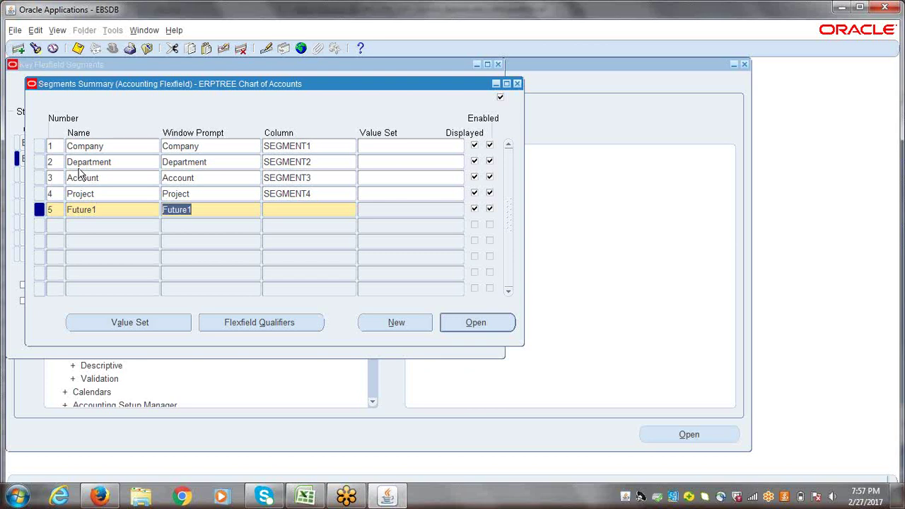
key(Tab)
text(segment)
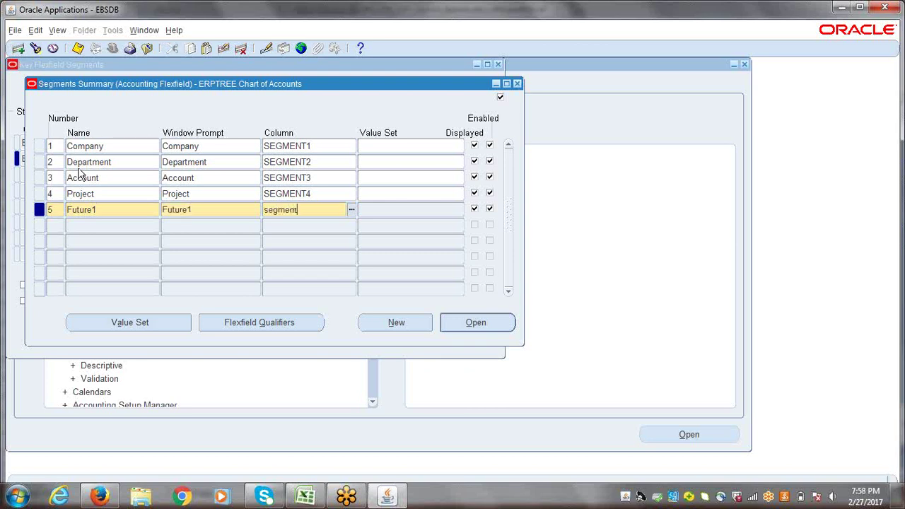
text(5)
- Add segment 6 Future2 on SEGMENT6 and save all six segments
key(Down)
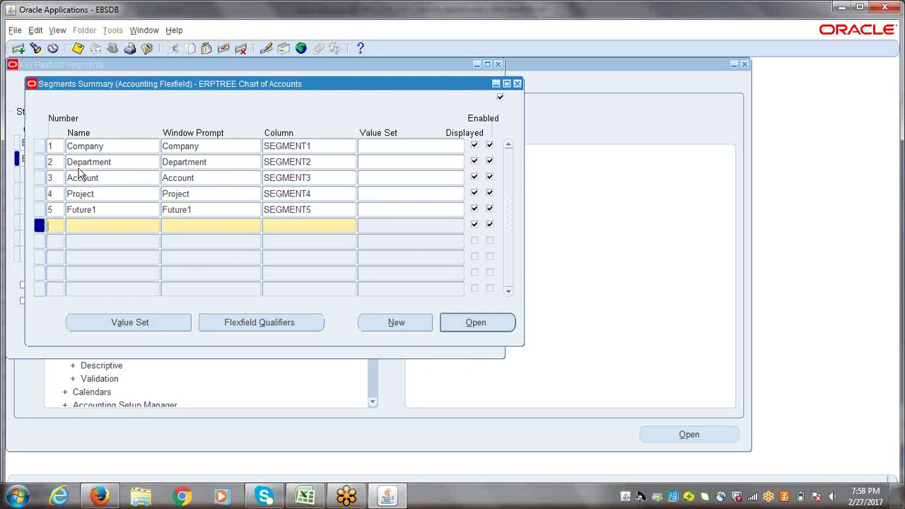
text(6)
key(BackSpace)
text(6)
text(F)
text(uture)
text(2)
key(Tab)
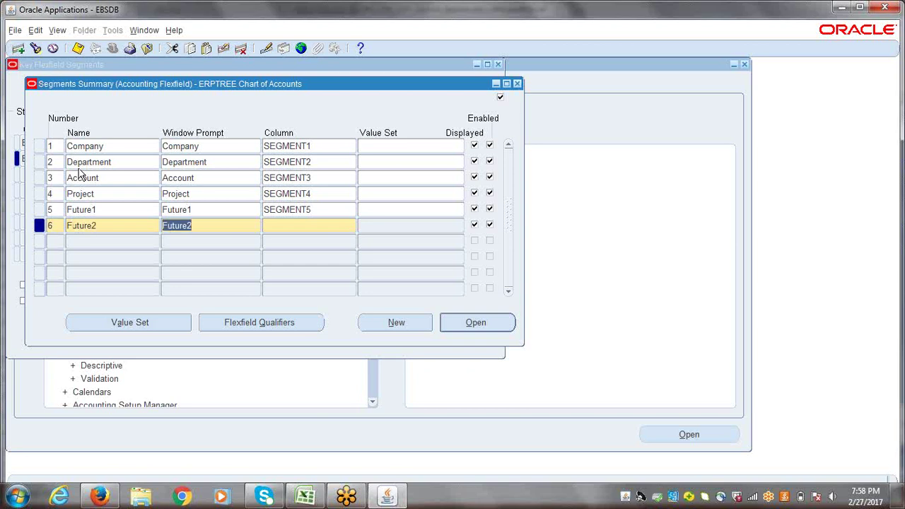
key(Tab)
text(segment)
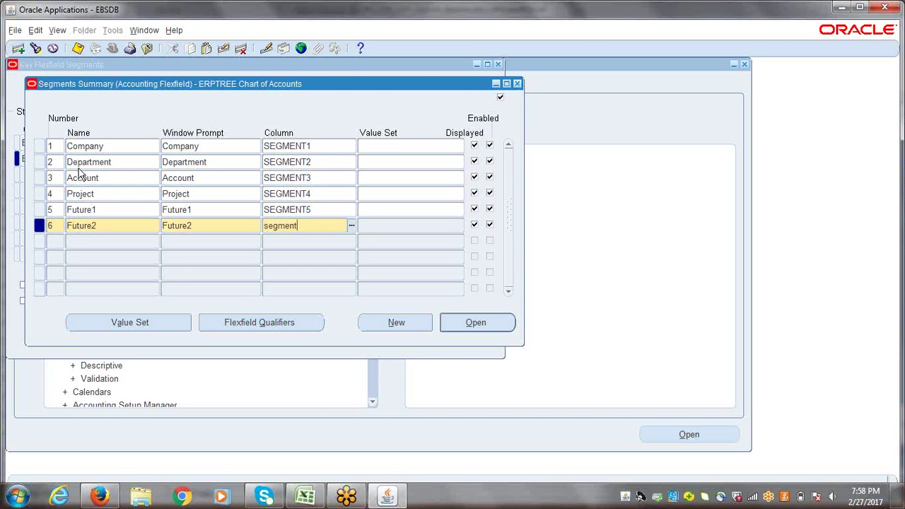
text(6)
key(Tab)
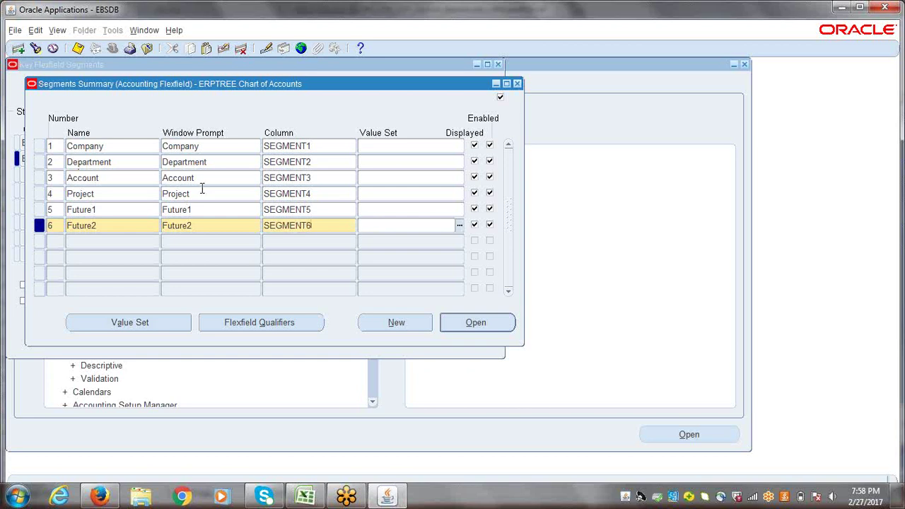
key(ctrl+s)
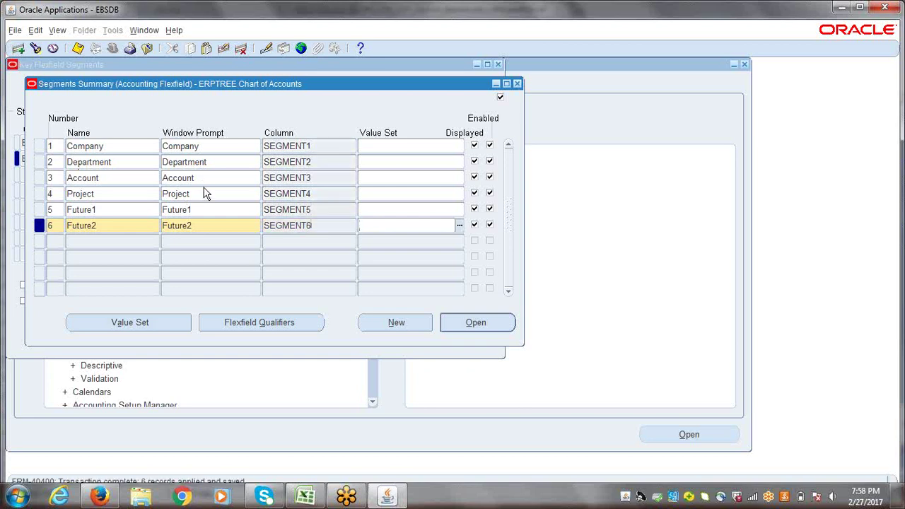
click(131, 323)
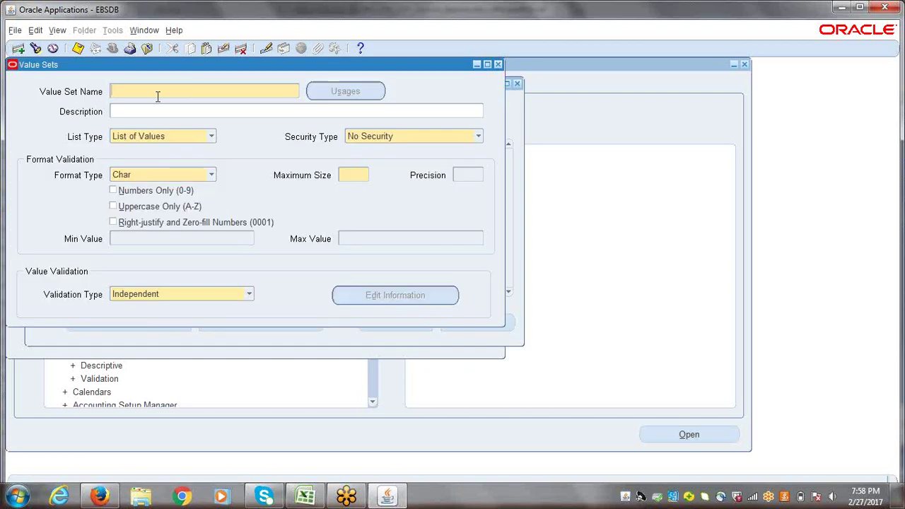
- Find the ERPTREE value sets, replace the prefix of ERPTREE Company, and save it
click(35, 48)
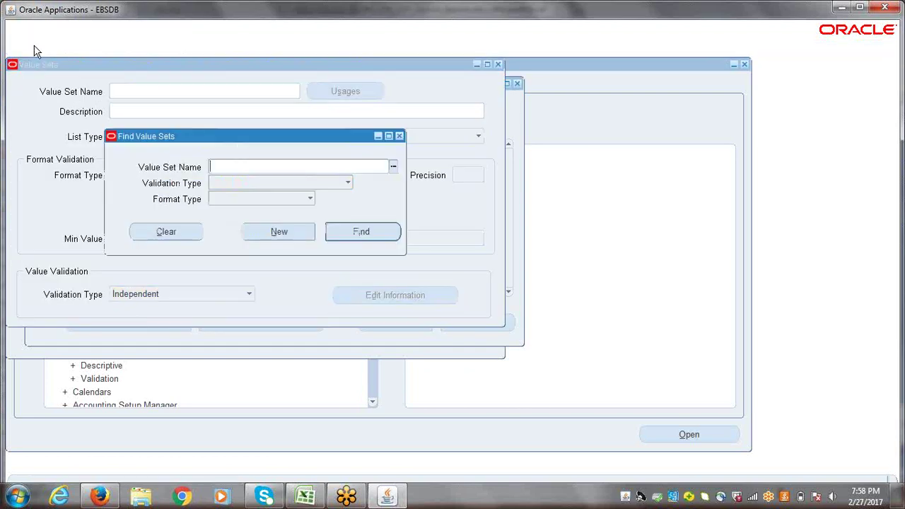
text(ER)
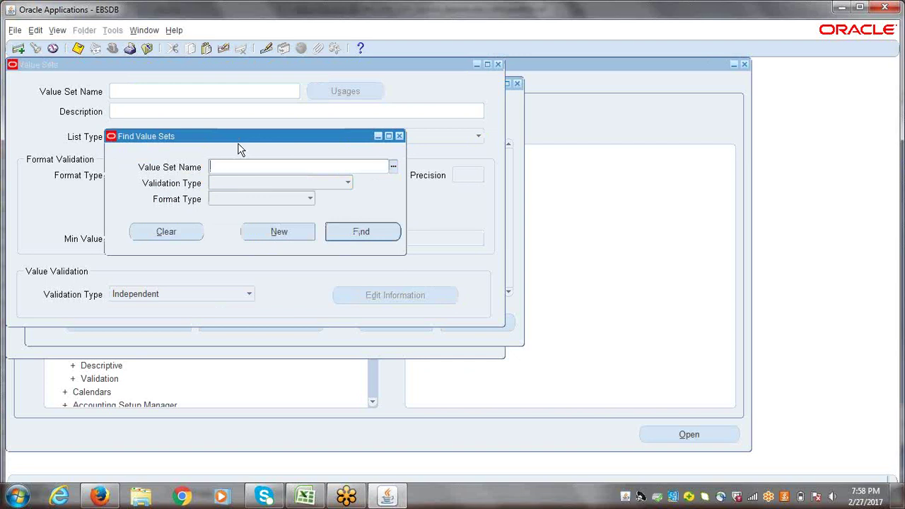
text(PTREE)
key(Return)
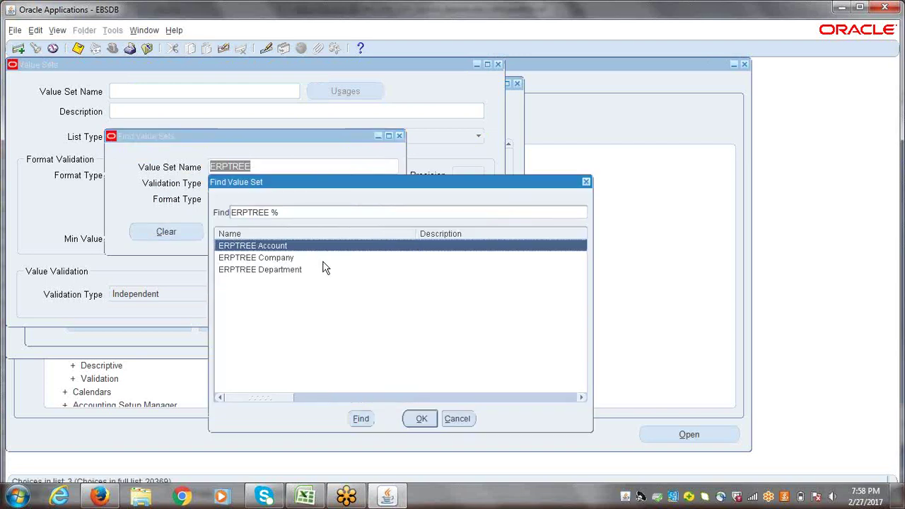
click(284, 259)
click(420, 420)
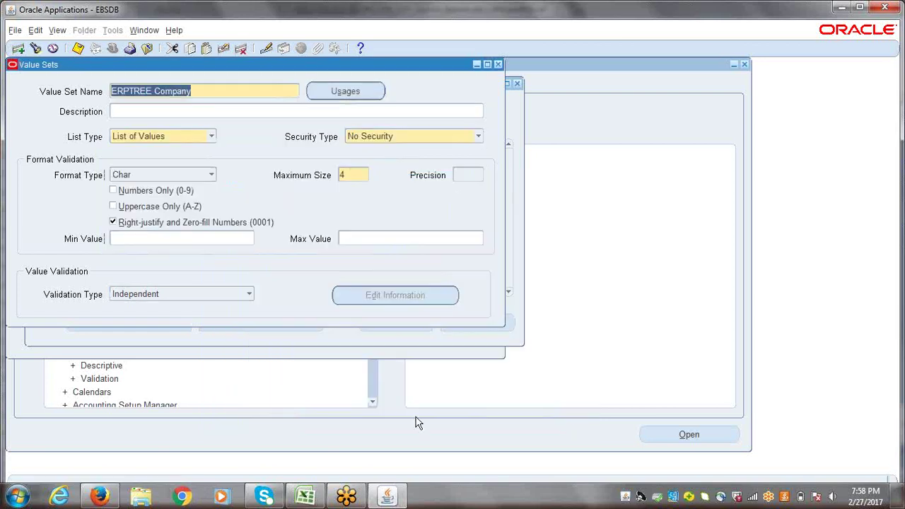
click(152, 91)
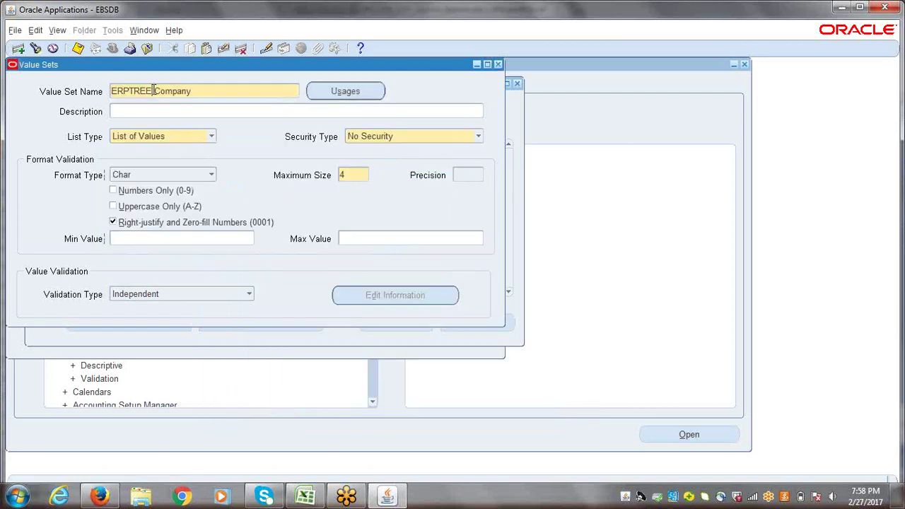
drag(152, 91, 90, 91)
text(AEO)
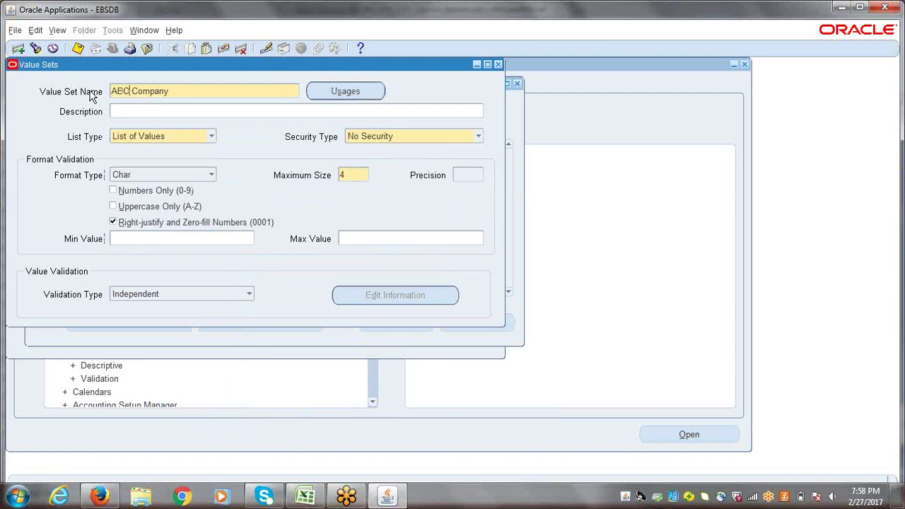
key(ctrl+s)
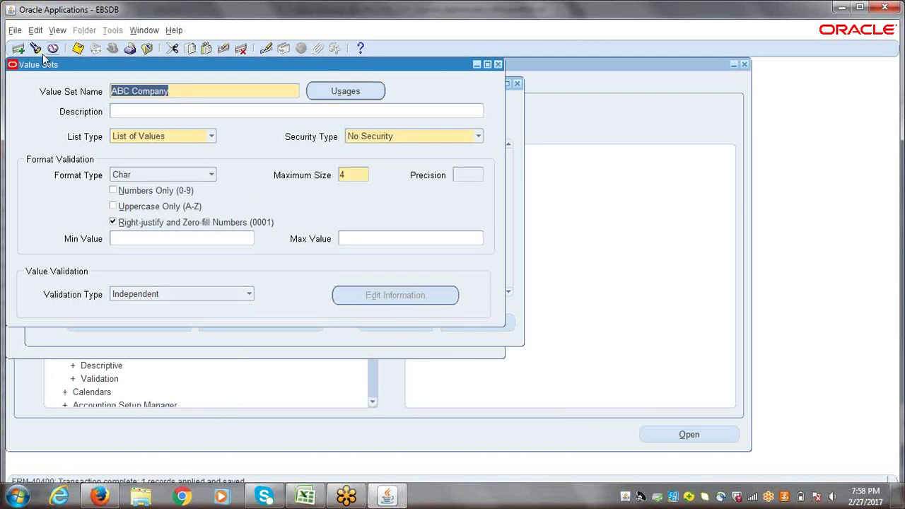
- Rename the ERPTREE Account value set to ABC Account and save it
click(37, 50)
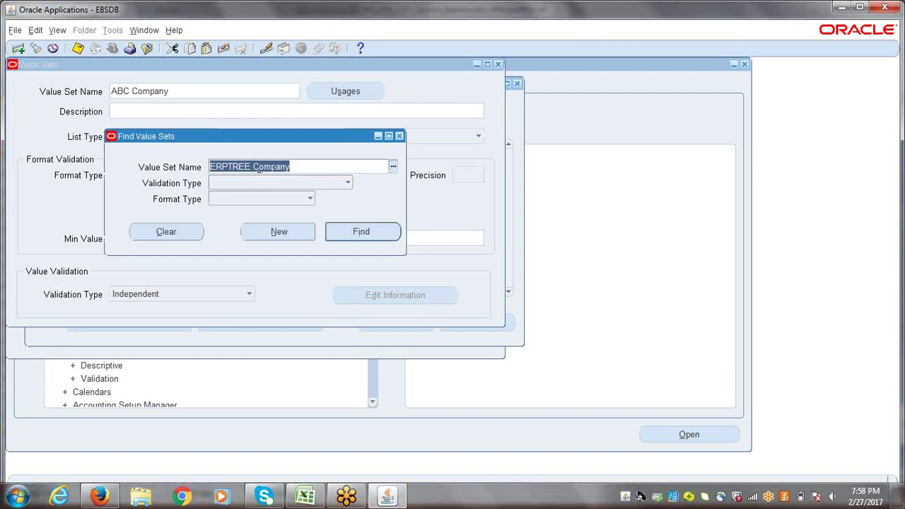
click(305, 166)
key(BackSpace)
key(BackSpace)
key(BackSpace)
key(BackSpace)
key(BackSpace)
key(BackSpace)
key(BackSpace)
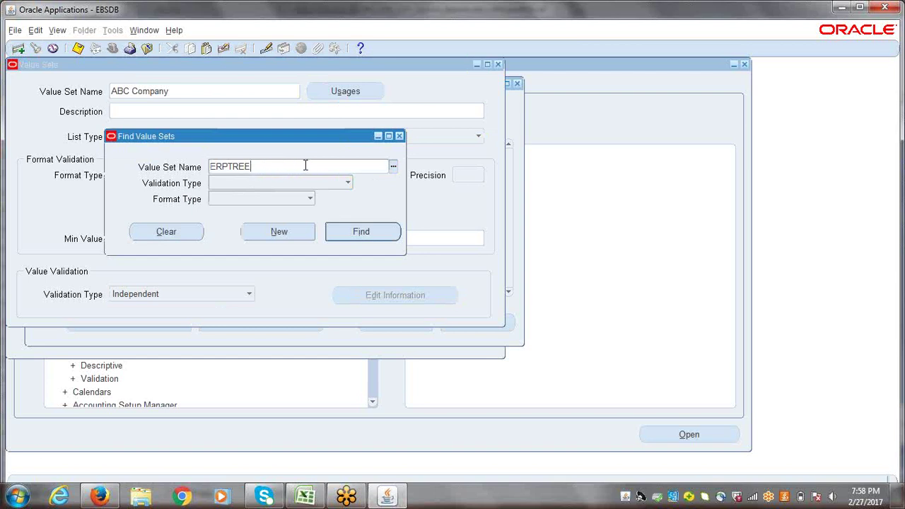
click(366, 232)
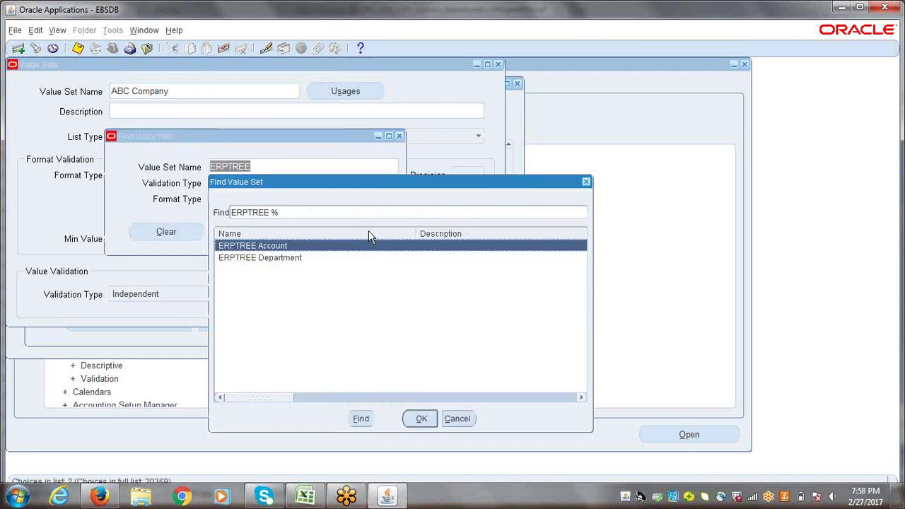
click(423, 418)
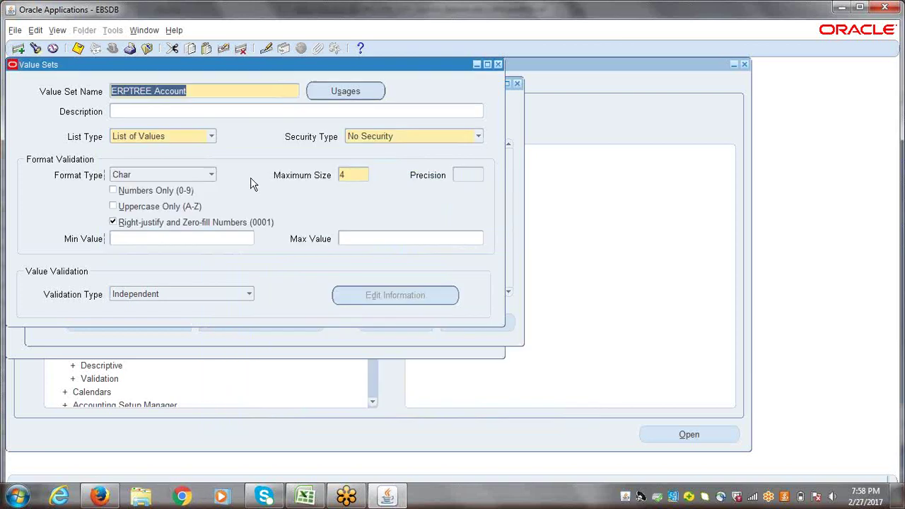
drag(153, 91, 93, 91)
text(a)
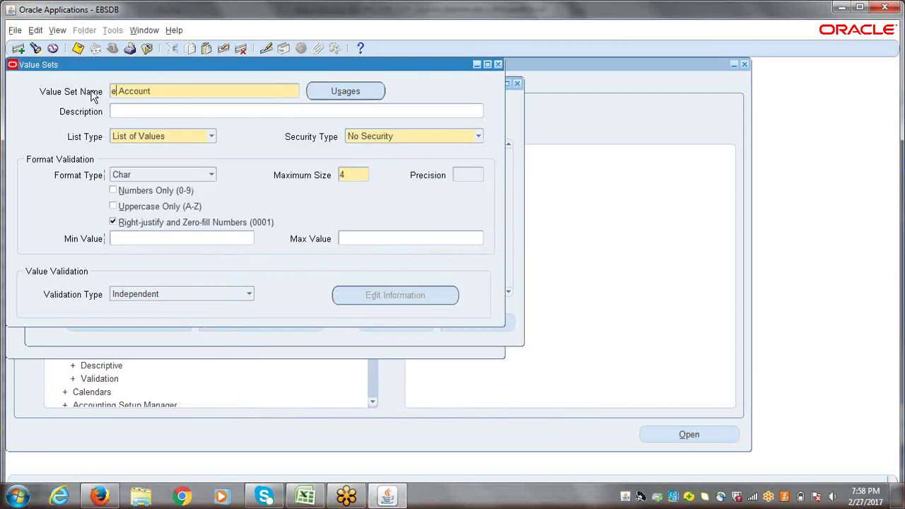
key(BackSpace)
text(ABC)
key(ctrl+s)
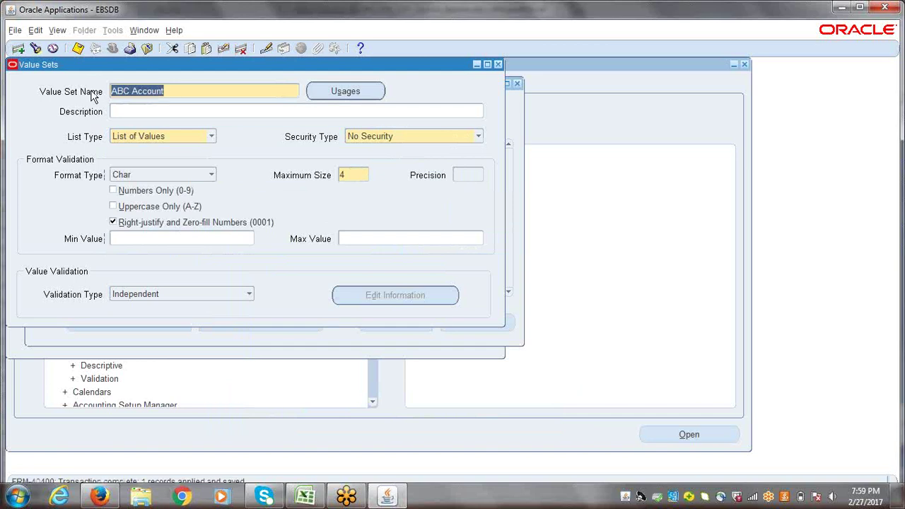
- Rename ERPTREE Department to ABC Department, save, and close the Value Sets form
click(36, 48)
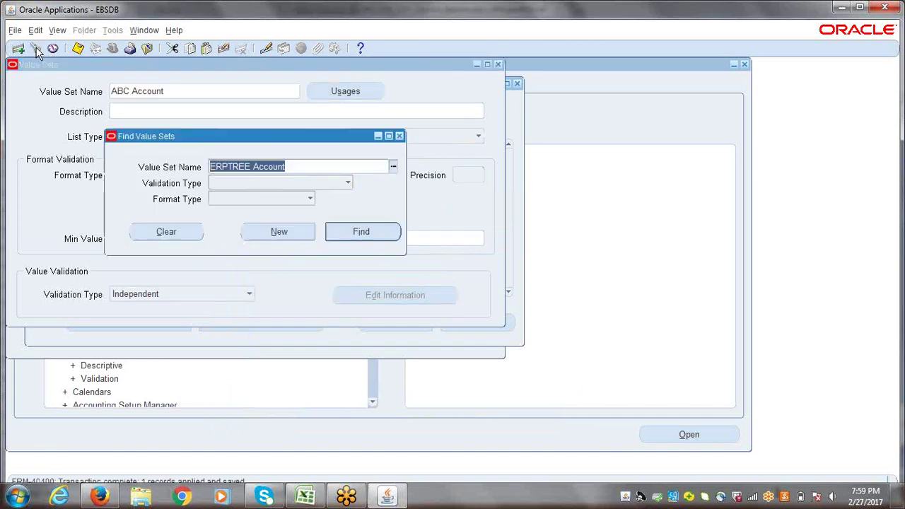
click(291, 166)
key(BackSpace)
key(BackSpace)
key(BackSpace)
key(BackSpace)
key(BackSpace)
key(BackSpace)
key(BackSpace)
key(BackSpace)
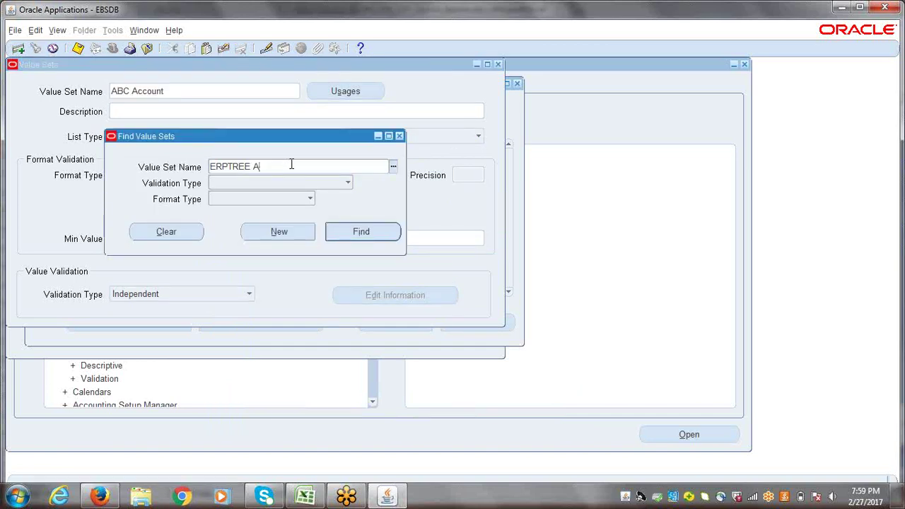
click(360, 231)
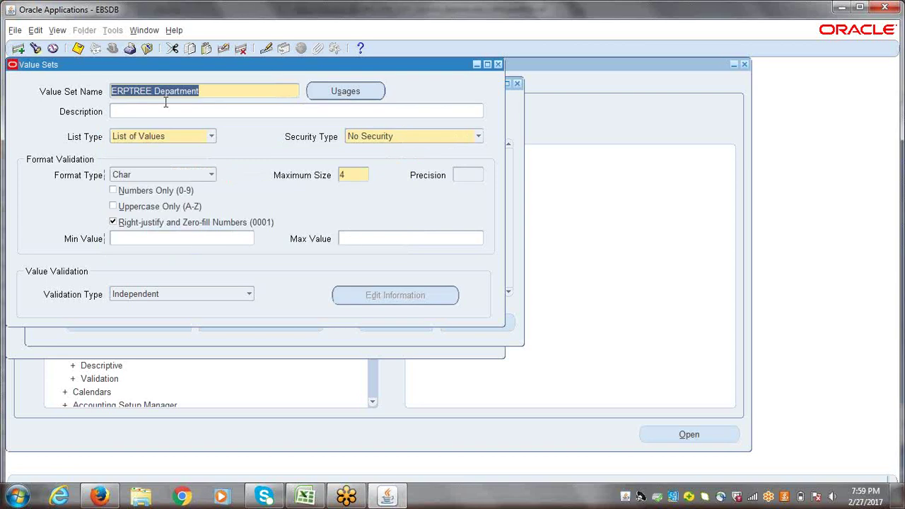
drag(155, 90, 95, 92)
key(BackSpace)
text(ABC)
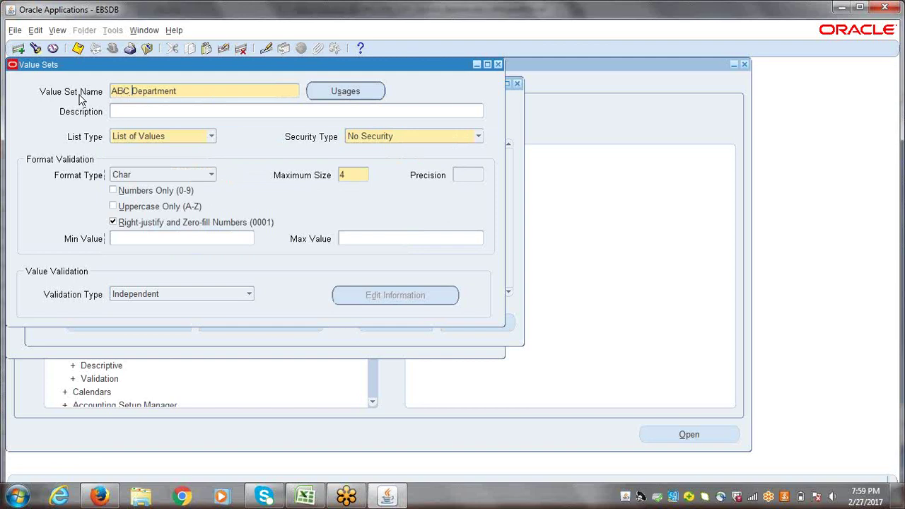
key(ctrl+s)
click(499, 65)
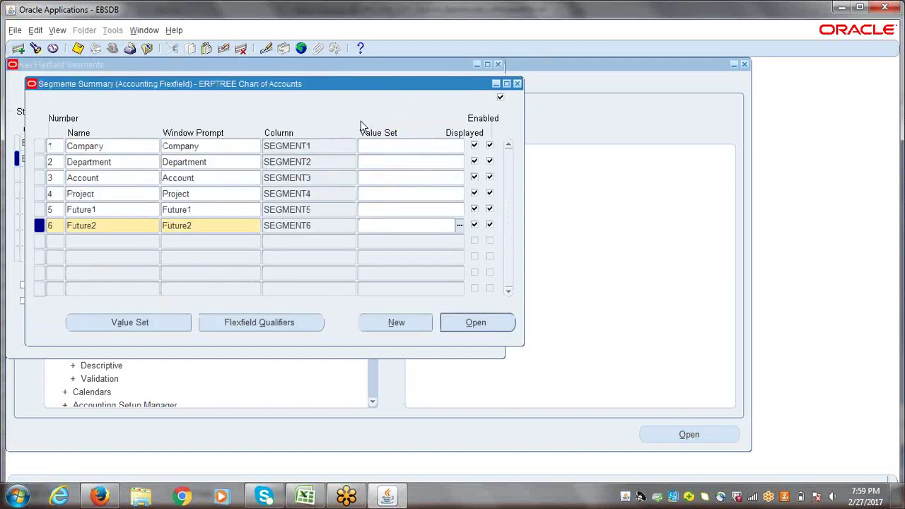
- Define value set ERPTREE Company with maximum size 4 and right-justified zero-fill, then save it
click(124, 320)
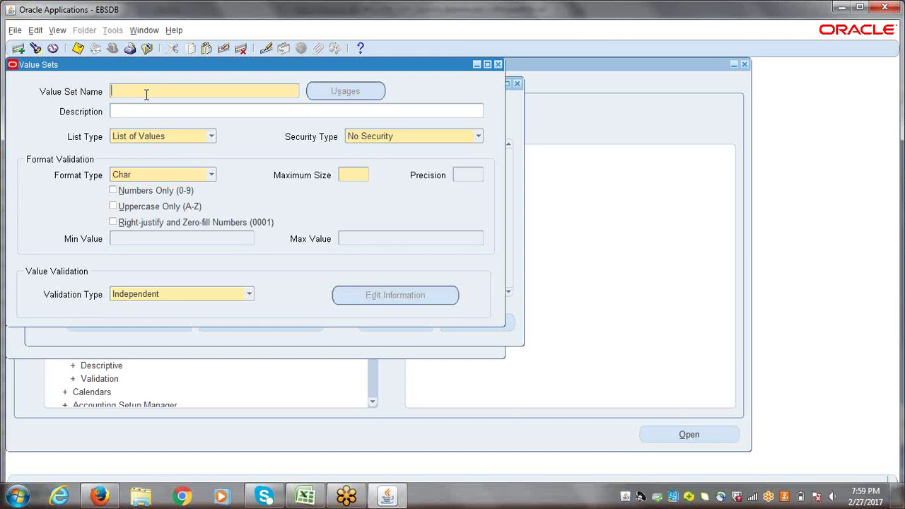
text(ERPTREE Company)
key(Tab)
click(358, 172)
text(4)
click(129, 224)
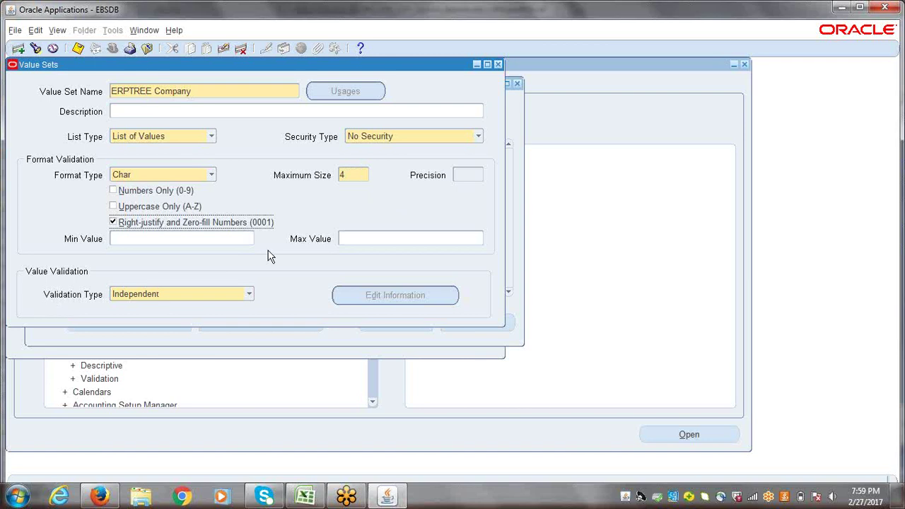
key(ctrl+s)
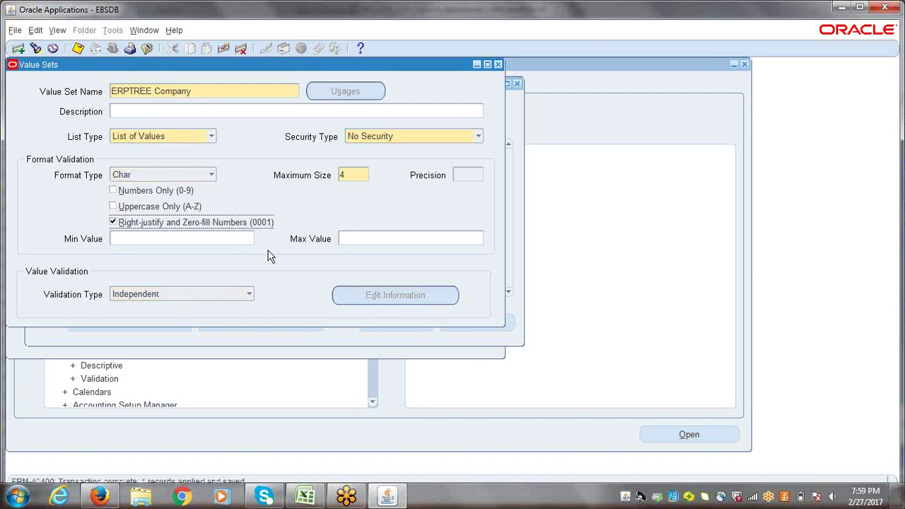
click(227, 93)
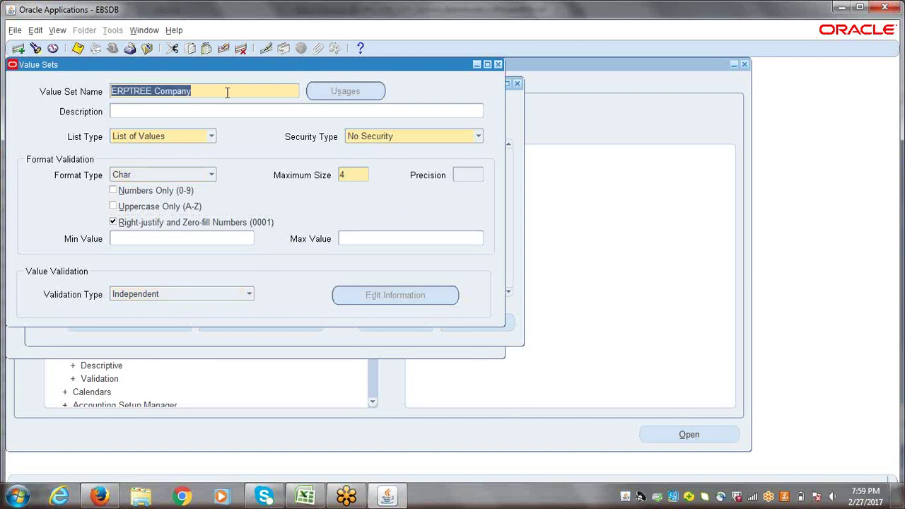
- Start a new value set named ERPTREE Department
click(18, 48)
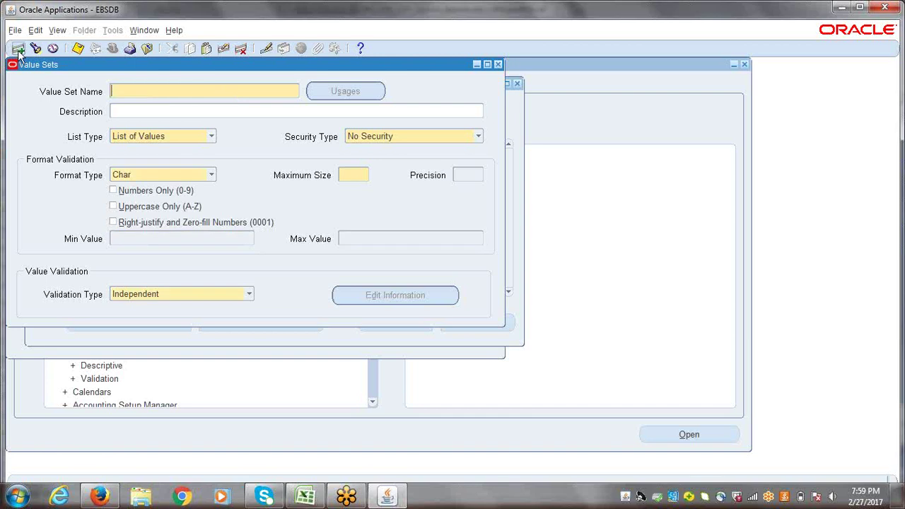
text(e)
key(BackSpace)
text(ERPTREE Department)
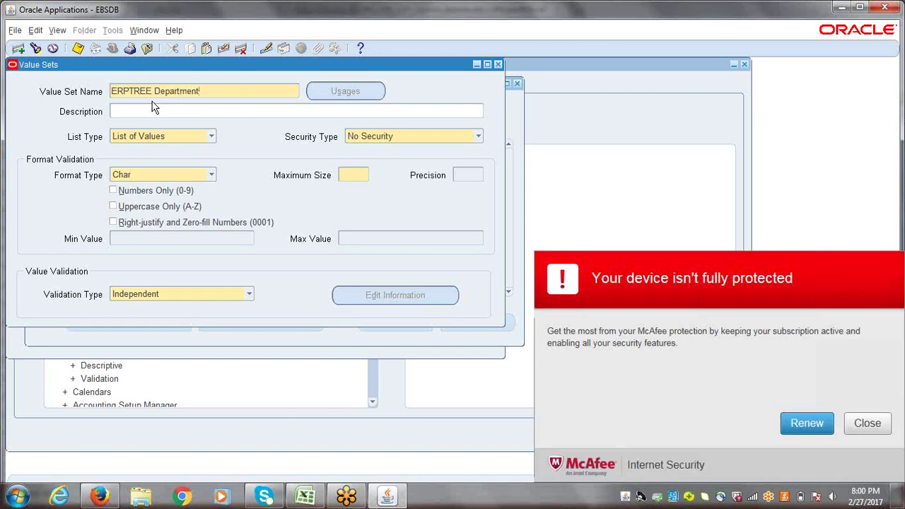
click(868, 423)
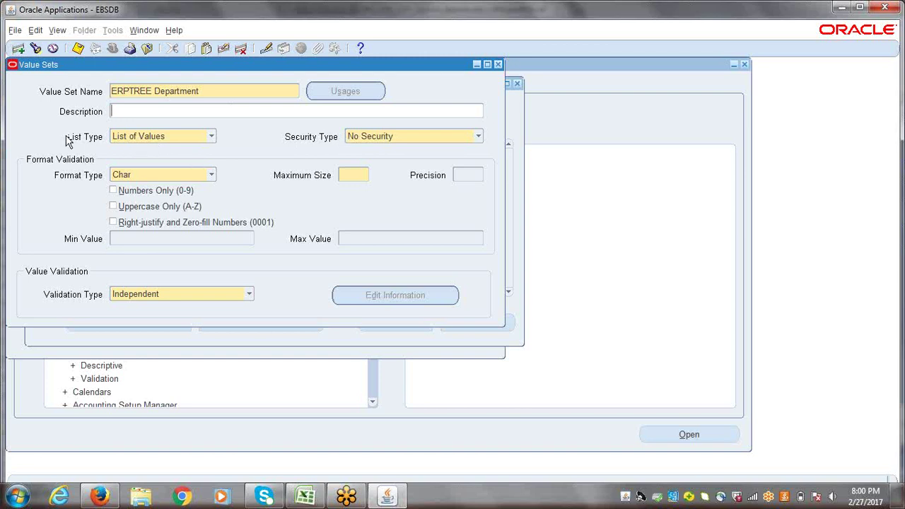
- Keep List of Values list type, Char format and Independent validation
click(212, 139)
click(250, 162)
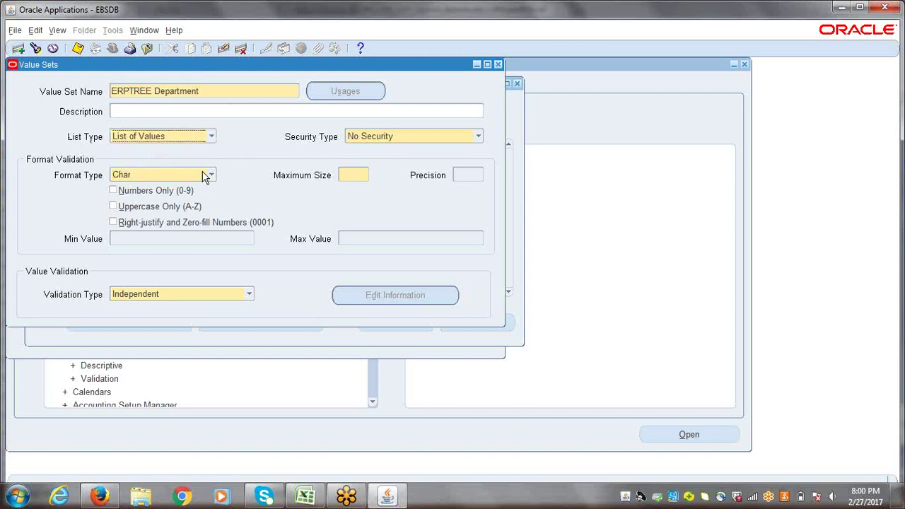
click(211, 175)
click(250, 178)
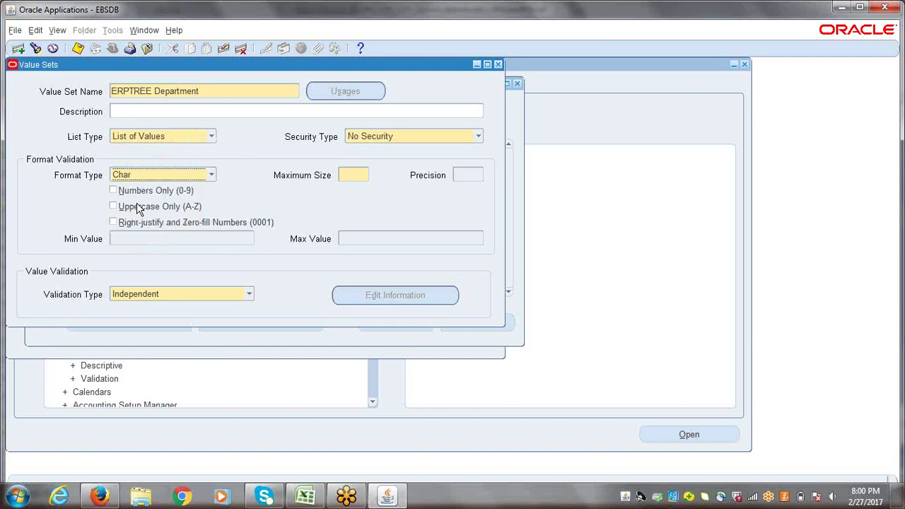
click(249, 294)
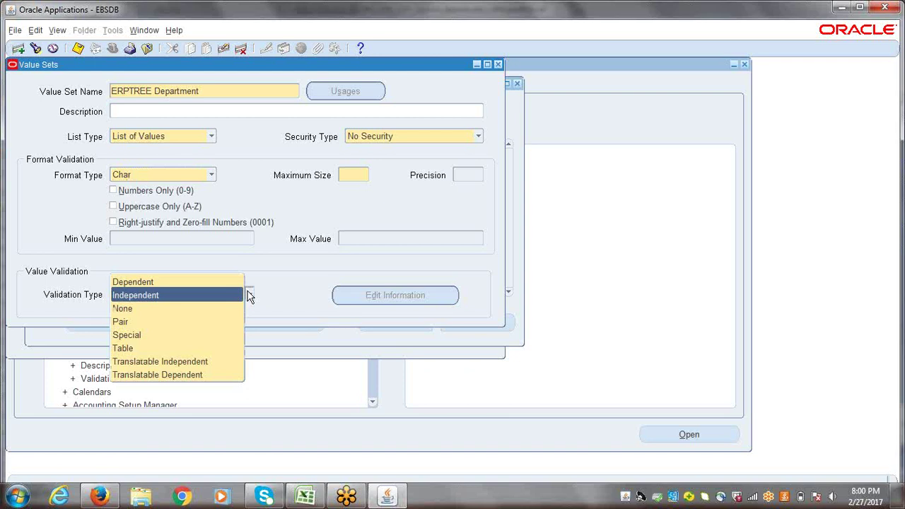
click(276, 155)
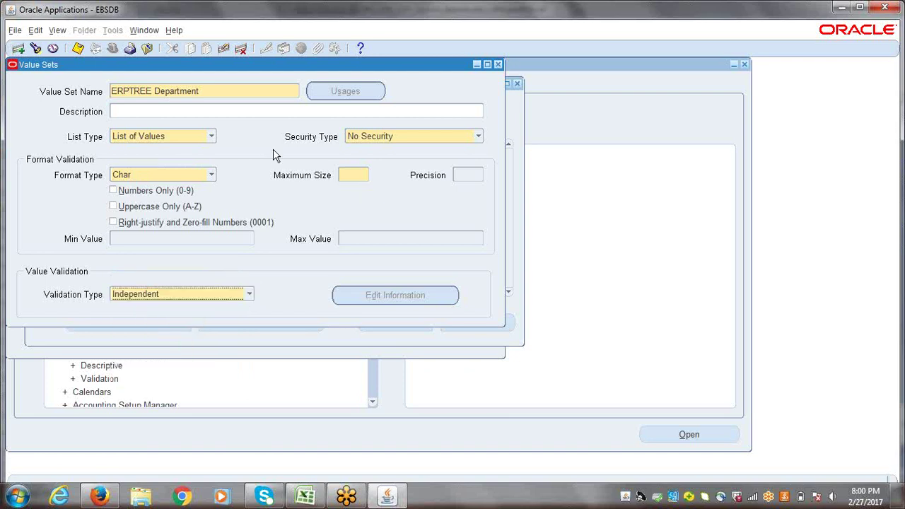
- Set maximum size 4 with right-justify zero-fill, save, and start a blank record
click(358, 173)
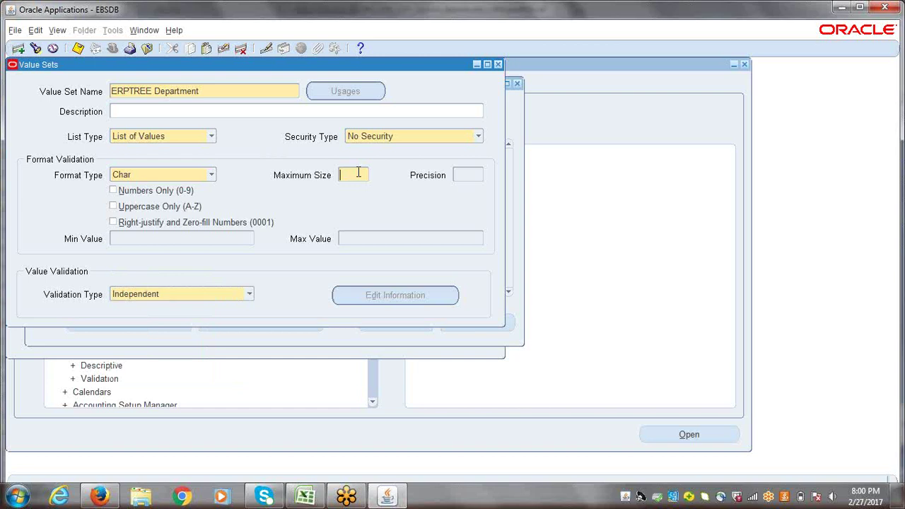
text(4)
key(Tab)
key(space)
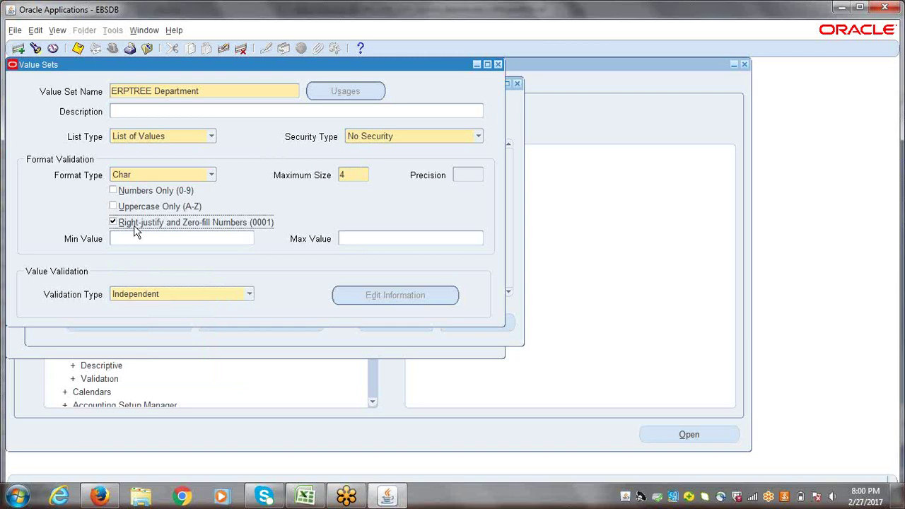
key(ctrl+s)
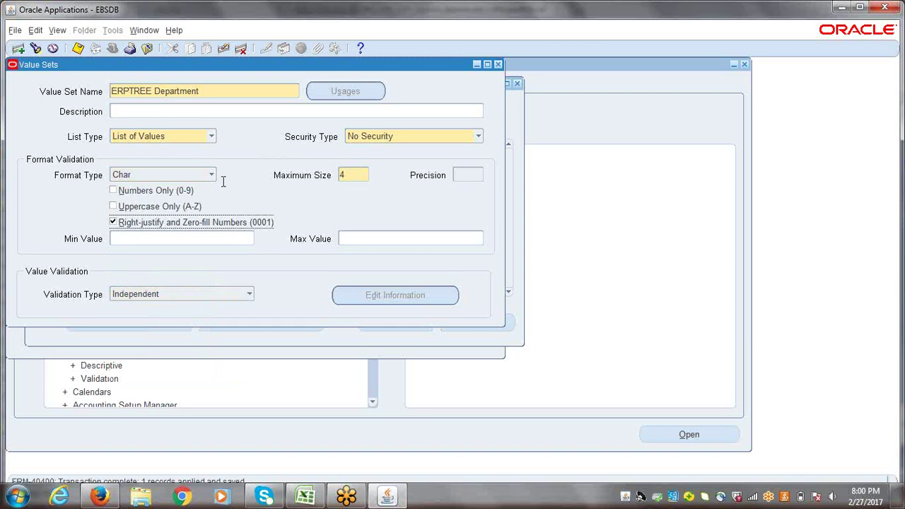
click(19, 48)
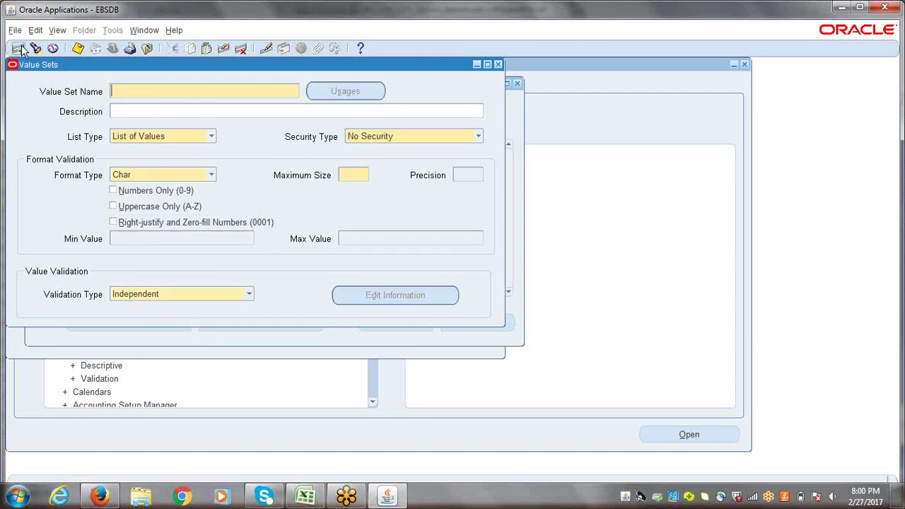
- Create and save the ERPTREE Account value set with size 4, right-justified and zero-filled
text(ERPTREEAccoun)
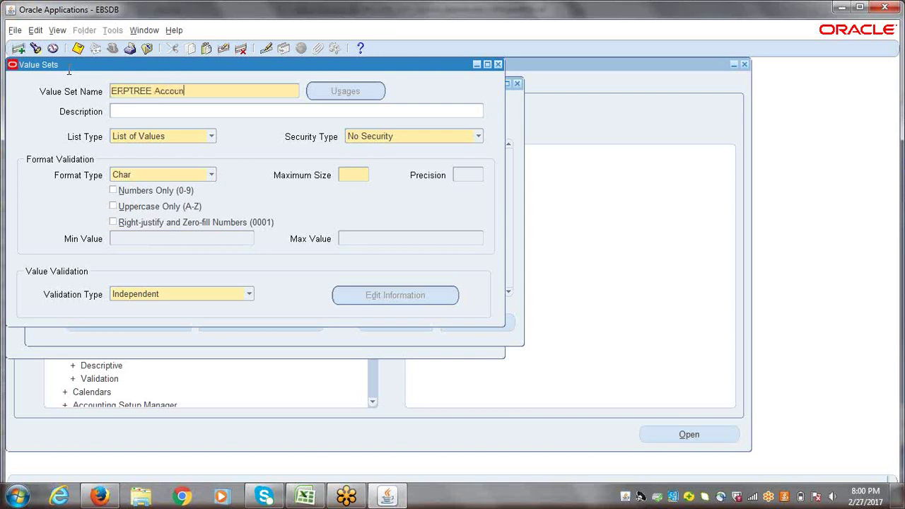
text(t)
key(Tab)
click(350, 174)
text(4)
click(114, 225)
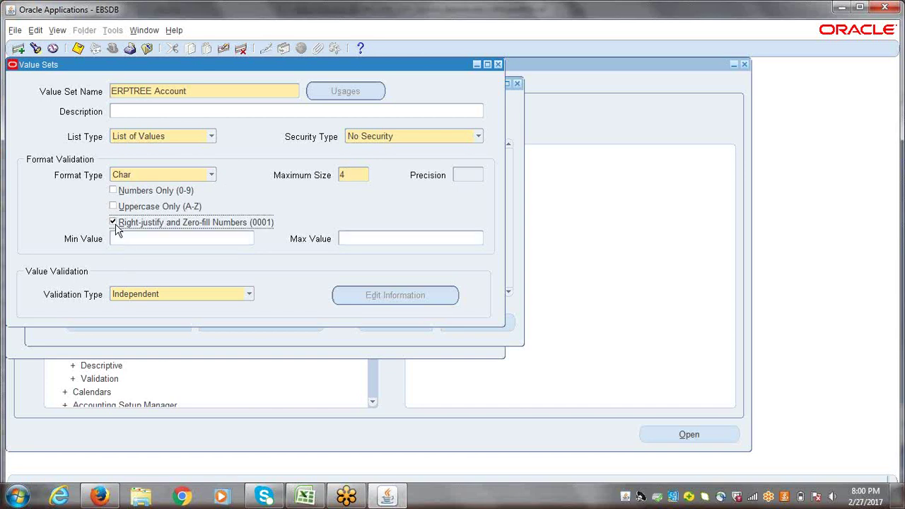
key(ctrl+s)
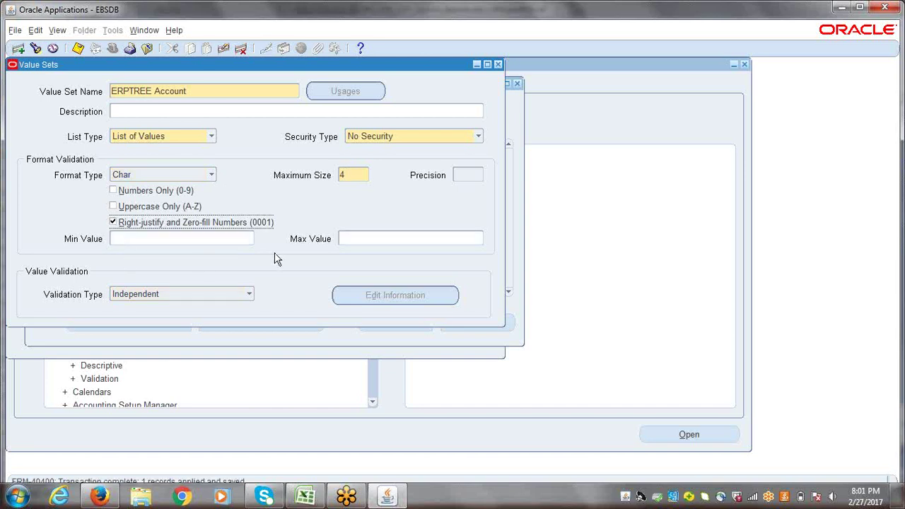
click(205, 90)
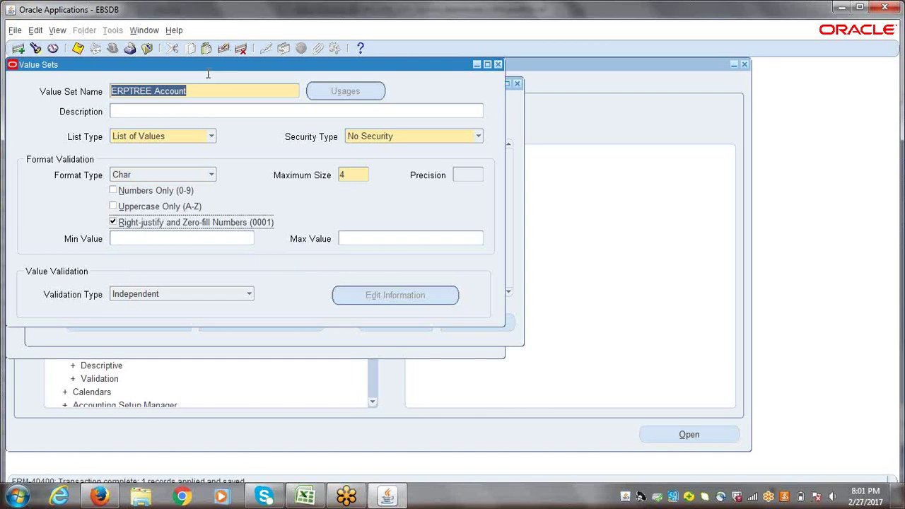
- Enter ERPTREE Project with maximum size 4 and right-justify zero-fill, then start a blank value set
click(19, 51)
text(ERPTREE)
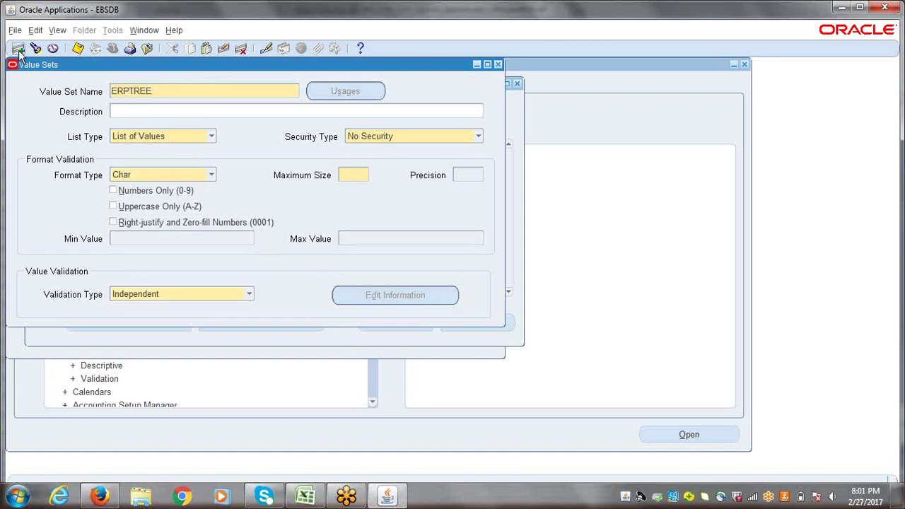
text( Project)
click(361, 174)
text(4)
click(114, 223)
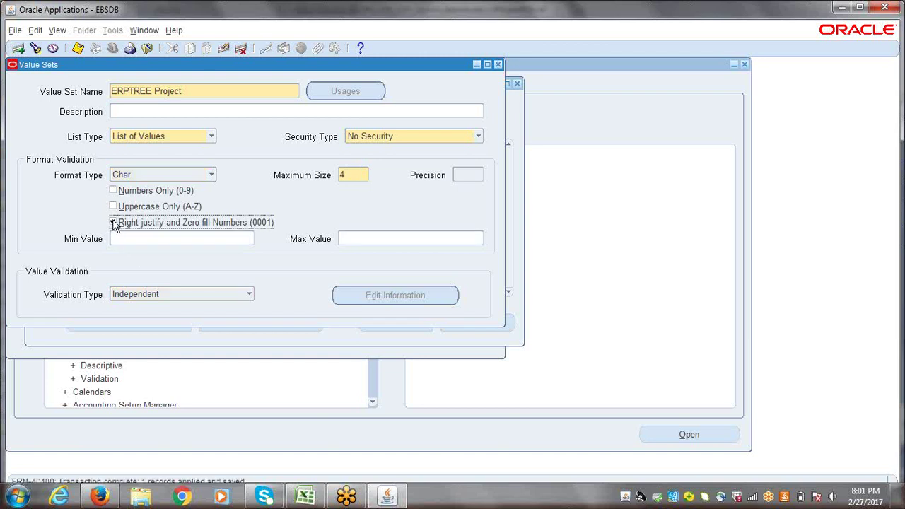
click(192, 86)
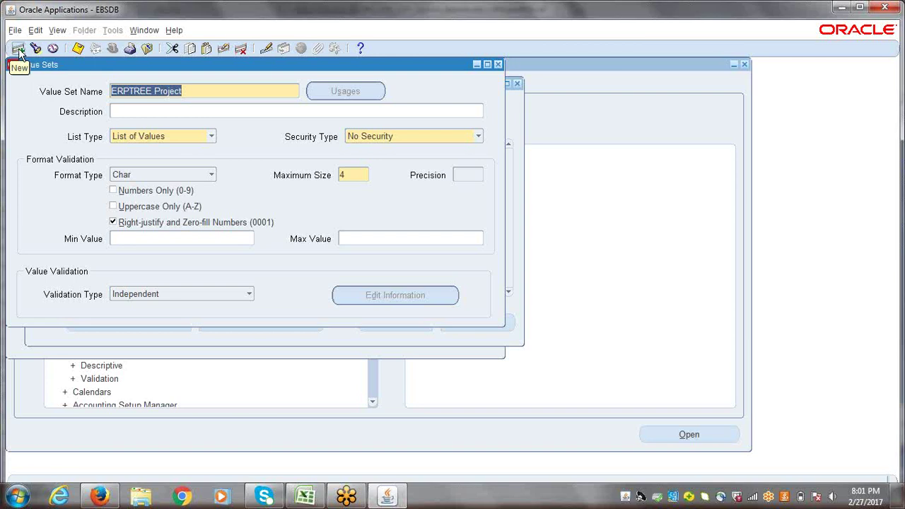
click(18, 49)
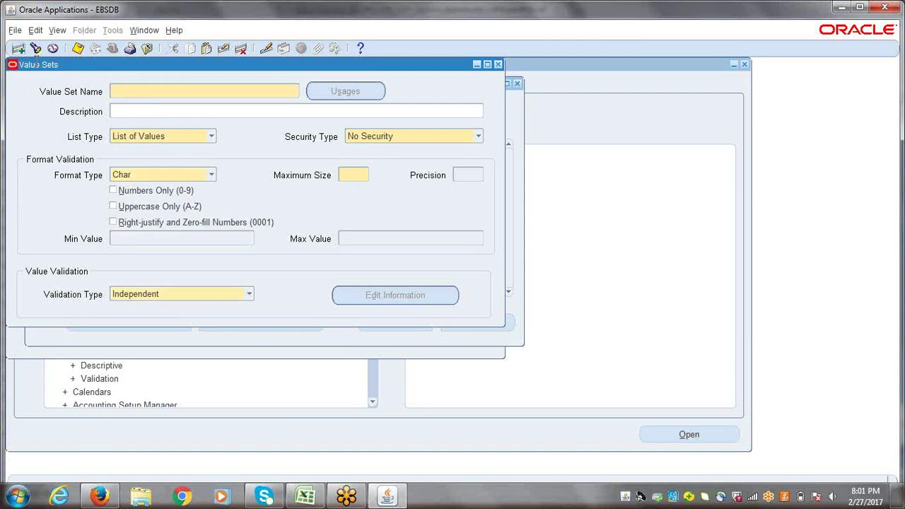
- Enter the ERPTREE Future1 value set with maximum size 4 and right-justified zero-fill
text(ERPTREE_C)
text(uture)
text(1)
click(364, 181)
text(4)
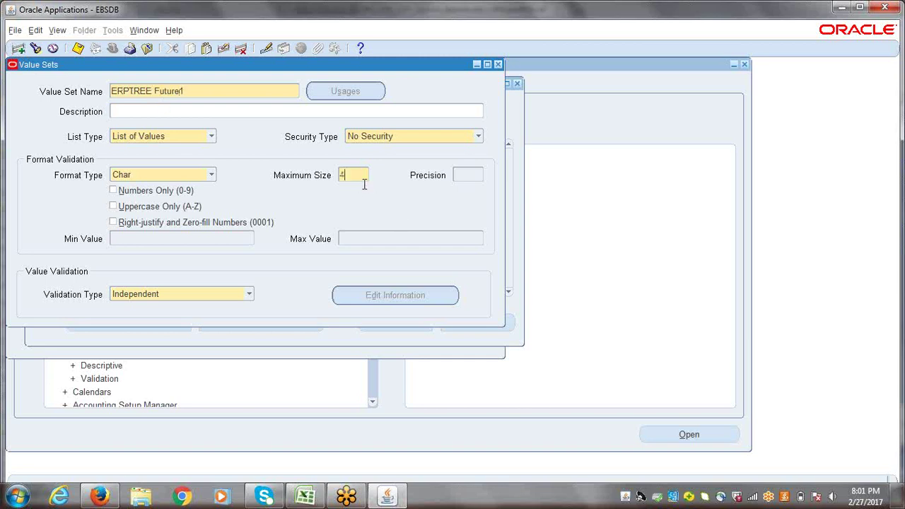
click(129, 223)
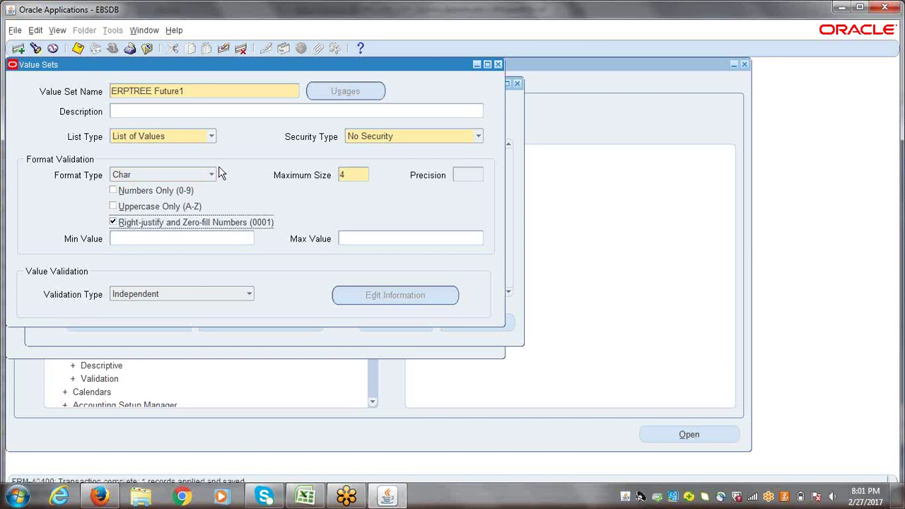
click(201, 93)
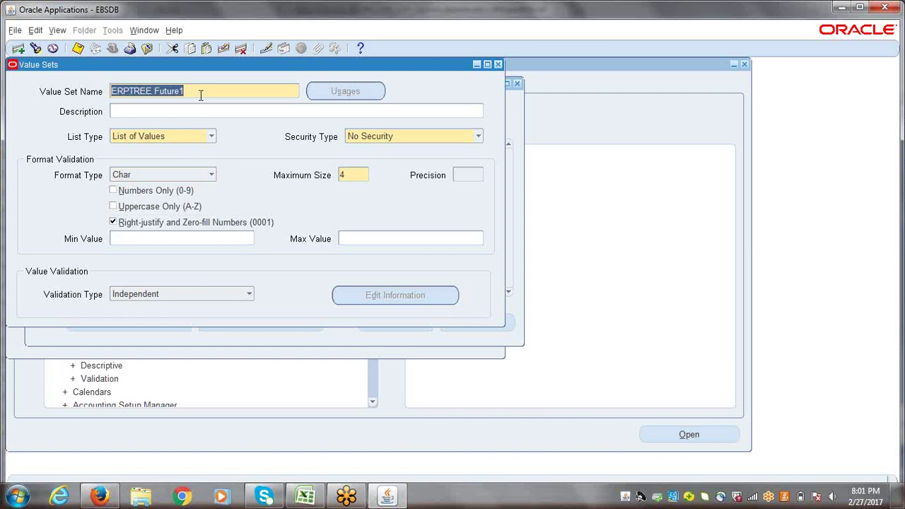
click(18, 48)
- Create ERPTREE Future2 with maximum size 4 and right-justified zero-fill, and save it
text(er)
key(BackSpace)
key(BackSpace)
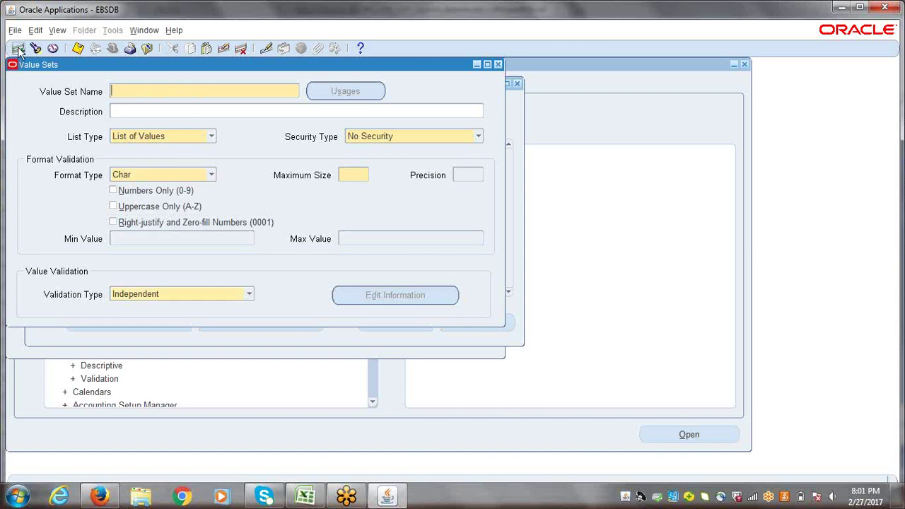
text(ERPTREE Future2)
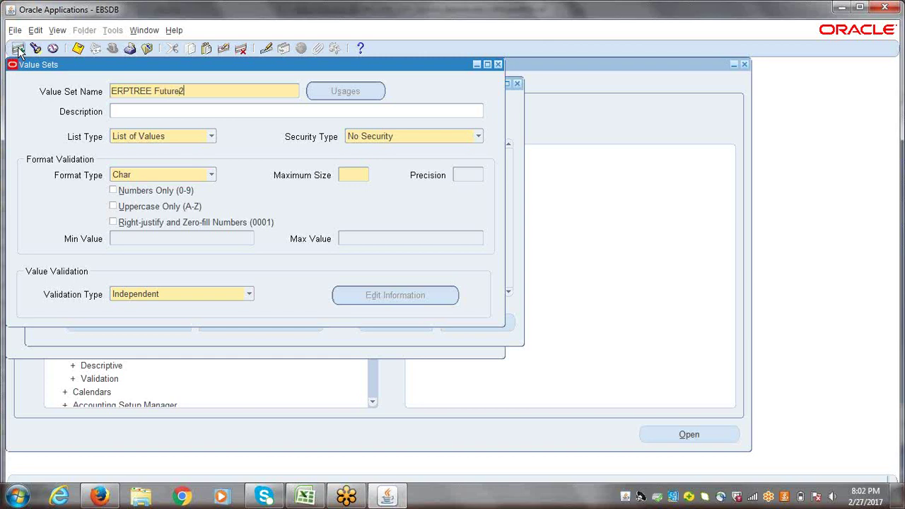
click(361, 174)
text(4)
click(114, 223)
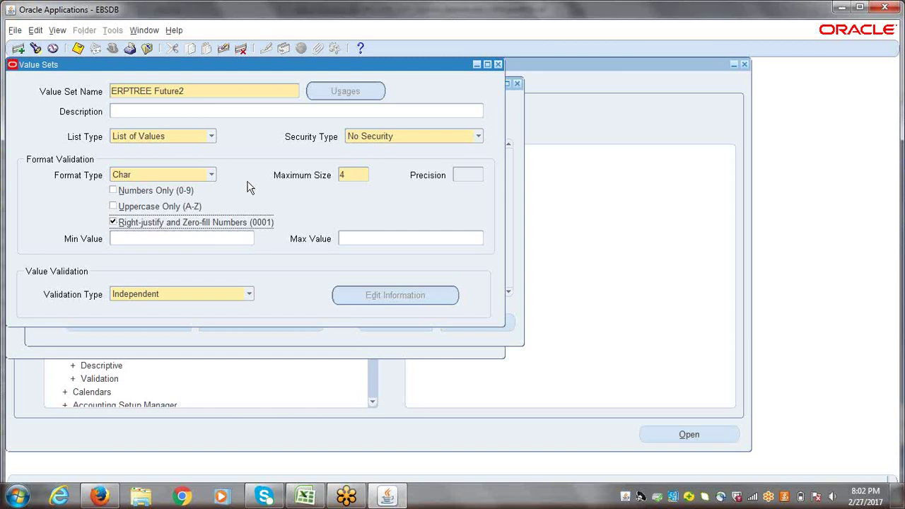
key(ctrl+s)
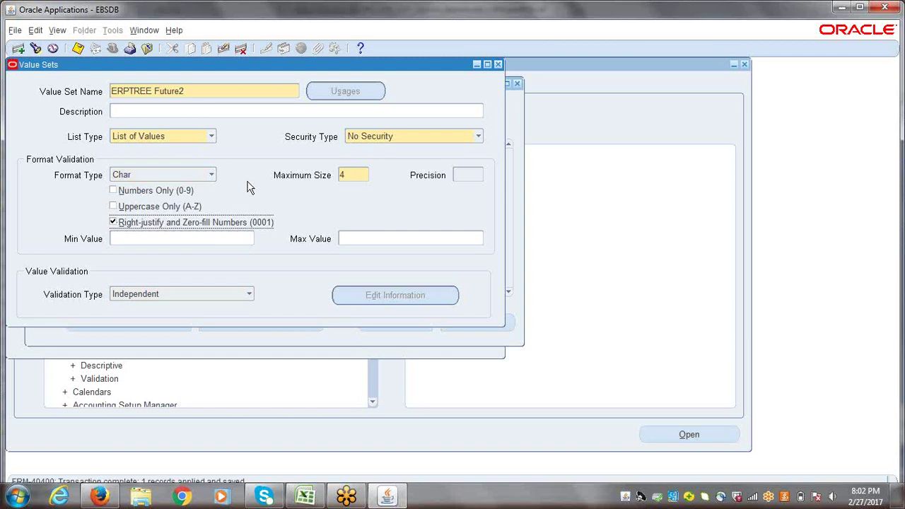
- Assign the ERPTREE Company, Department and Account value sets to the first three segments
click(498, 65)
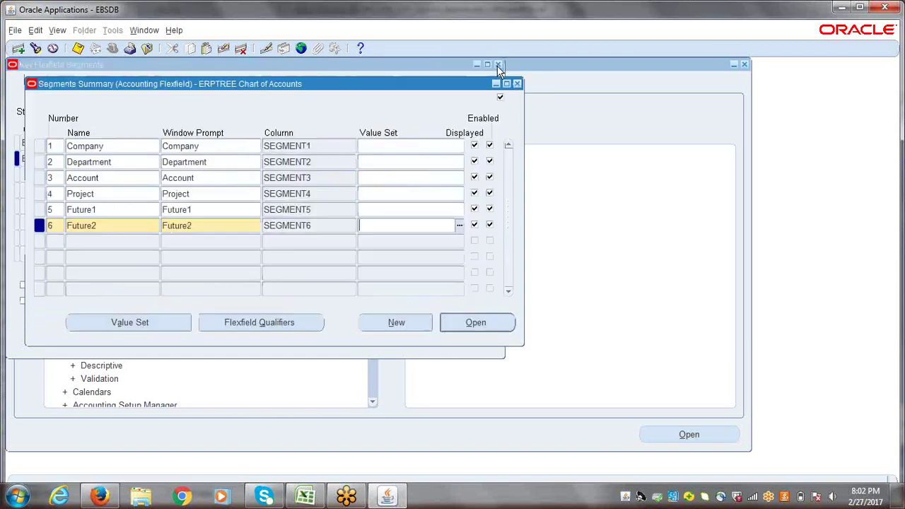
click(415, 147)
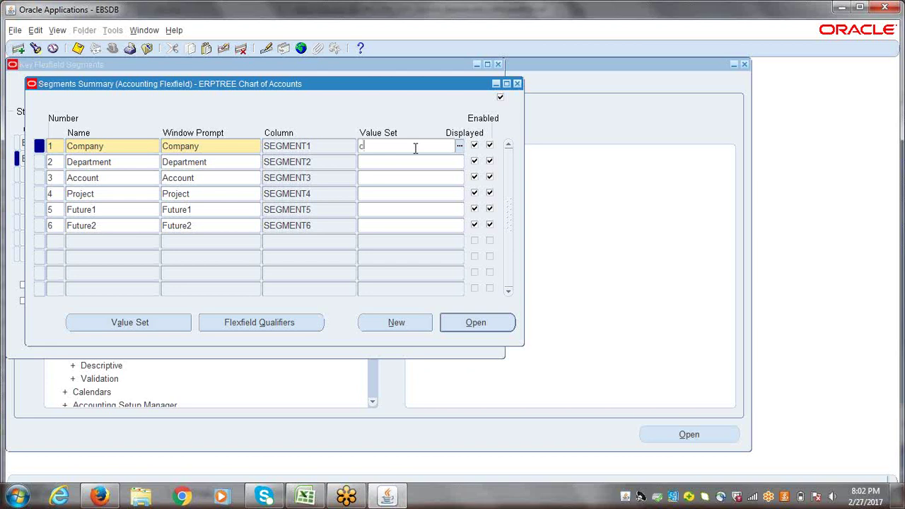
text(ERPTREE CO)
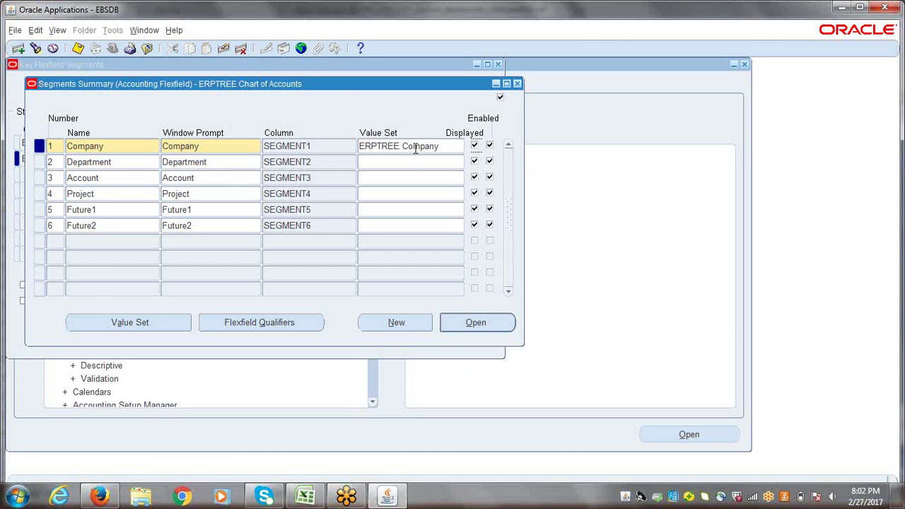
click(403, 161)
text(erptree depa)
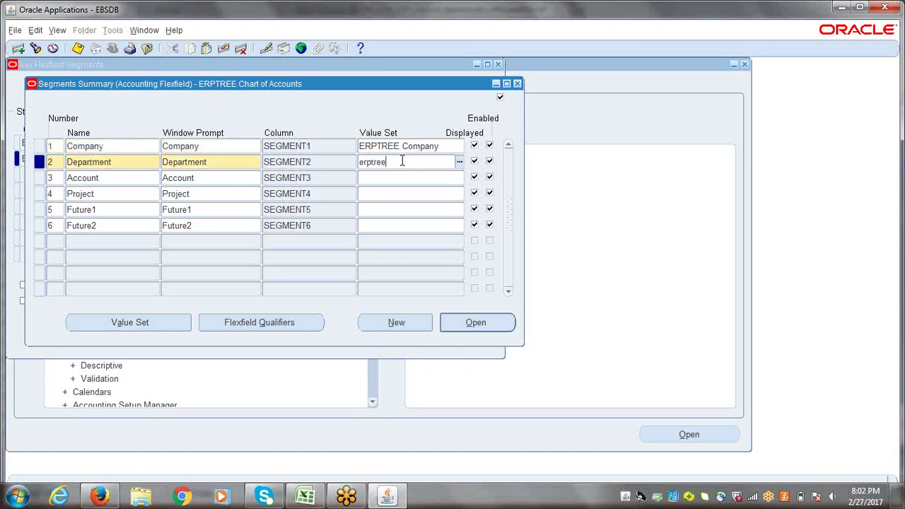
key(Down)
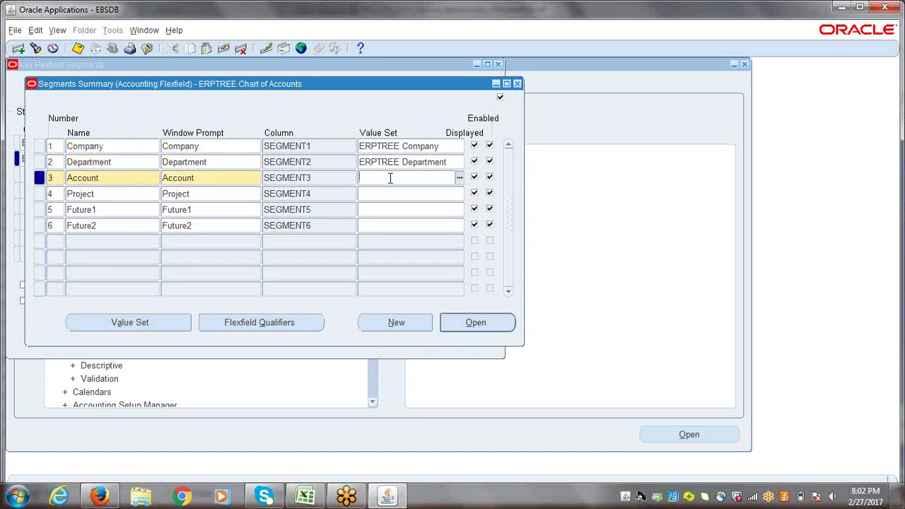
text(ERPTREE Acc)
key(Down)
- Assign ERPTREE Project, Future1 and Future2 to the remaining segments and save
text(ERPTREE)
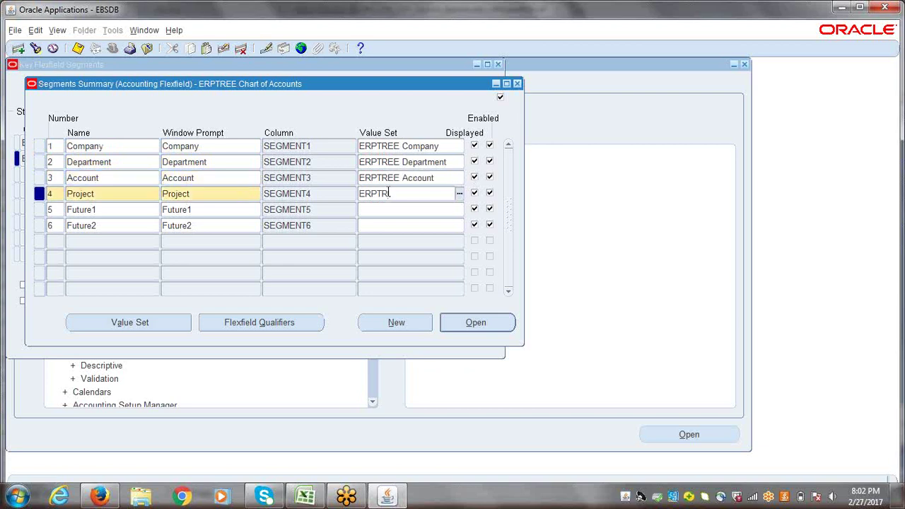
text( Project)
click(385, 209)
text(erp)
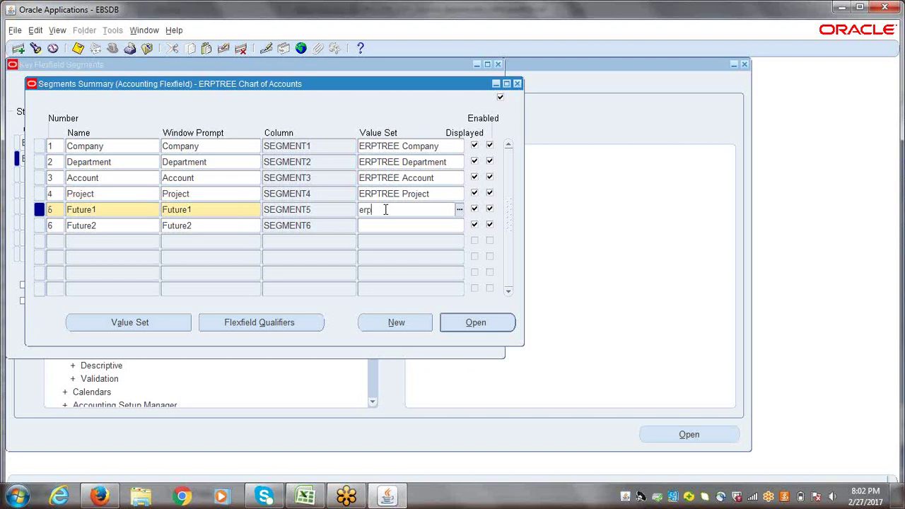
text(tree future)
key(Tab)
double_click(515, 276)
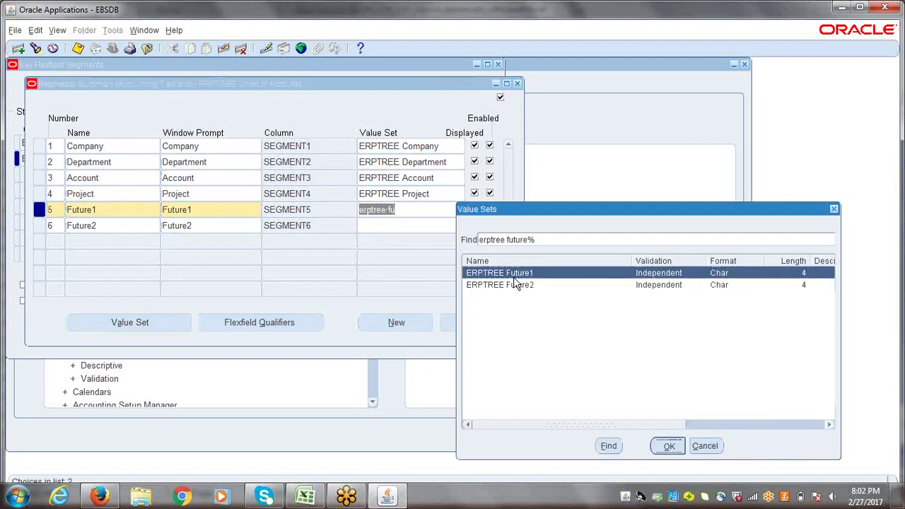
click(375, 225)
text(ERPTREE FU)
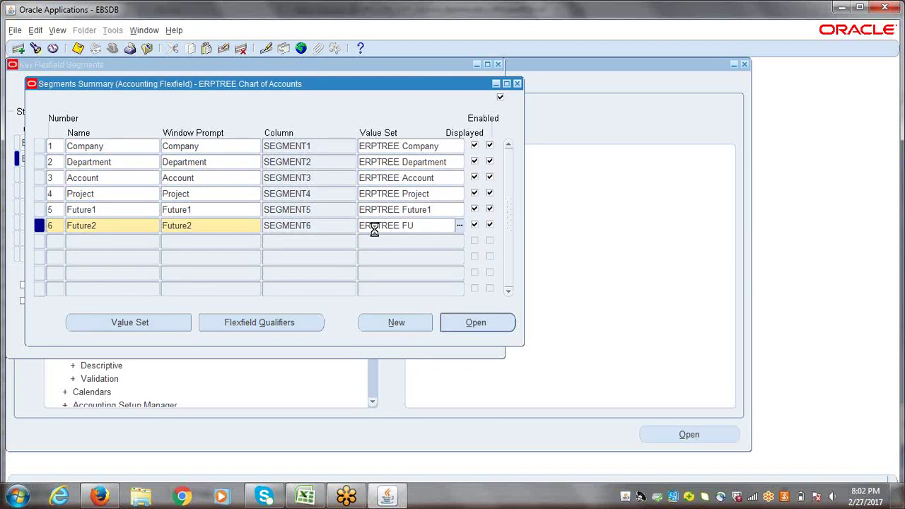
key(Tab)
click(51, 141)
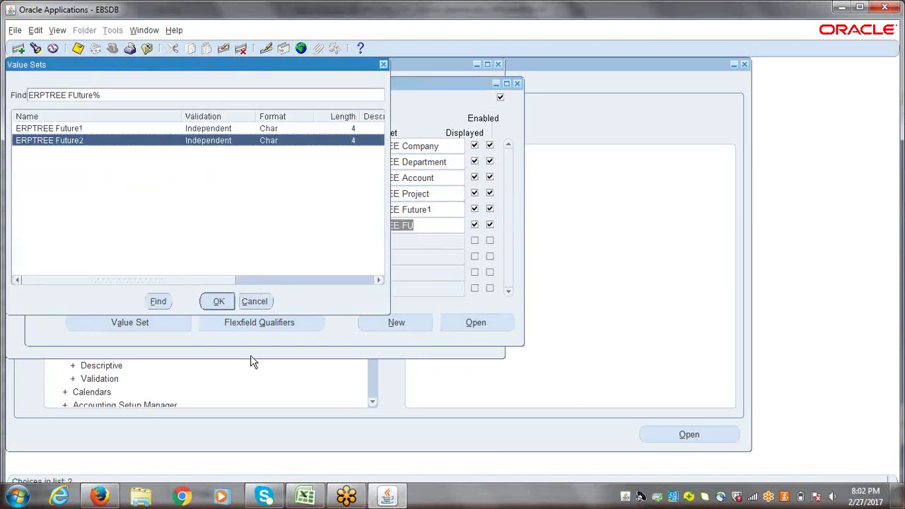
click(218, 301)
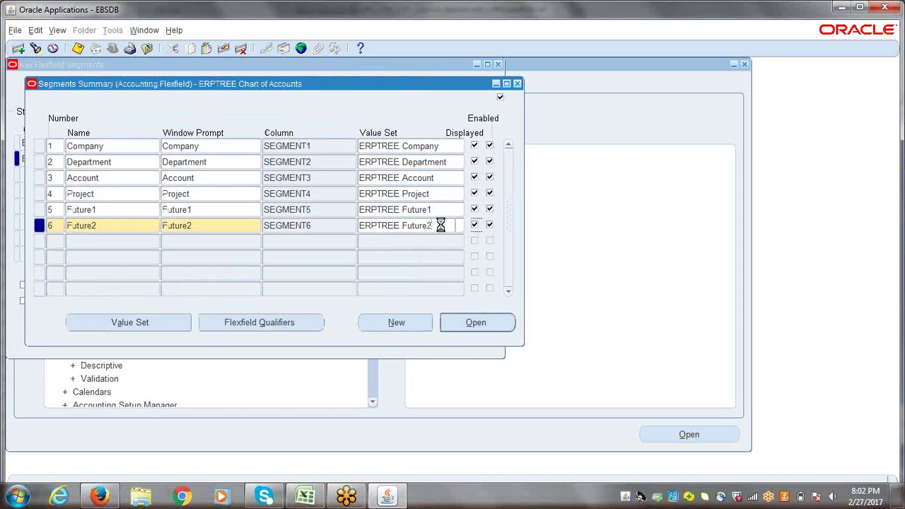
click(440, 225)
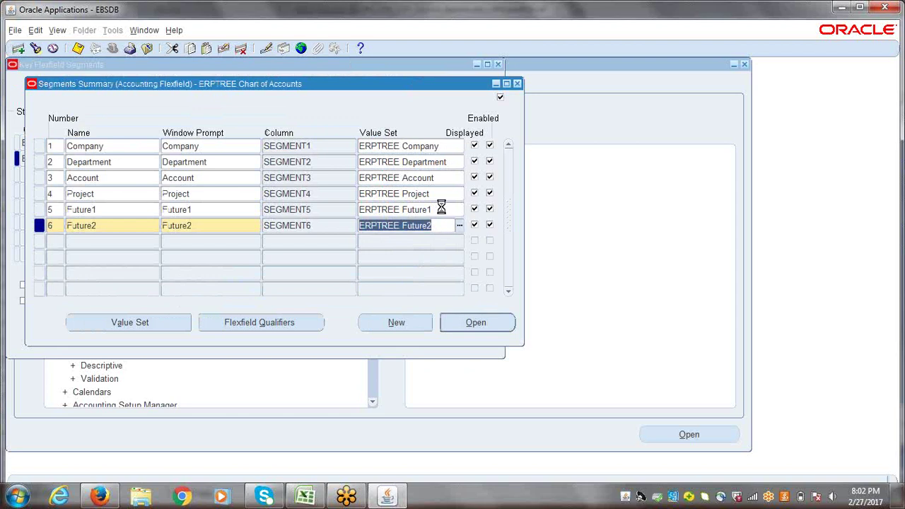
key(ctrl+s)
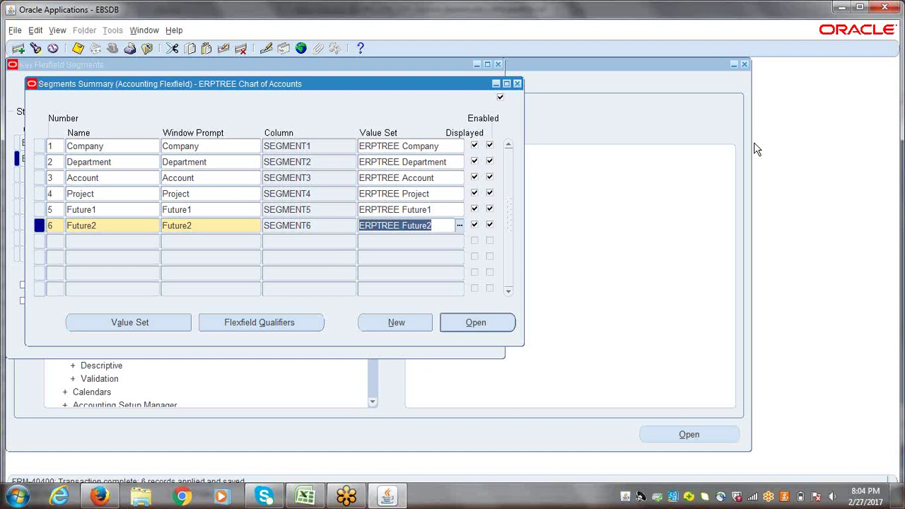
click(442, 180)
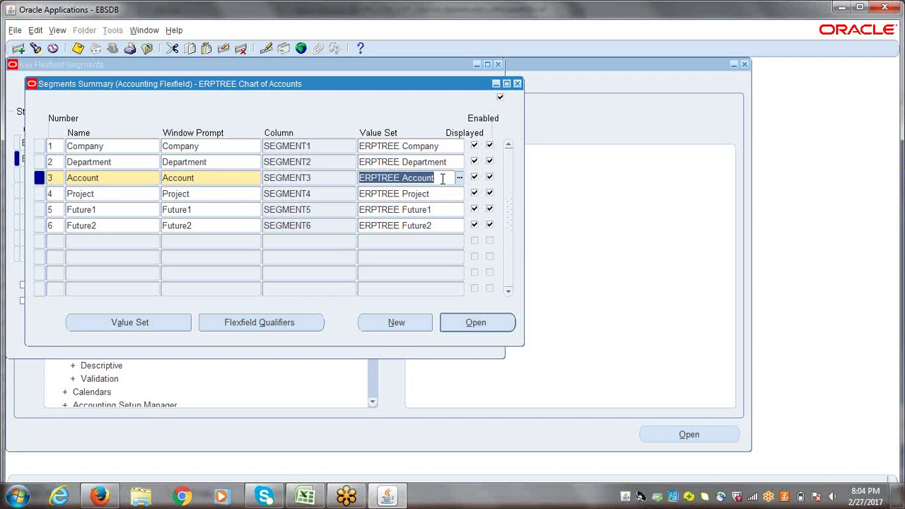
- Replace the Account segment's ERPTREE Account value set with Operations Account and save
text(OPERI)
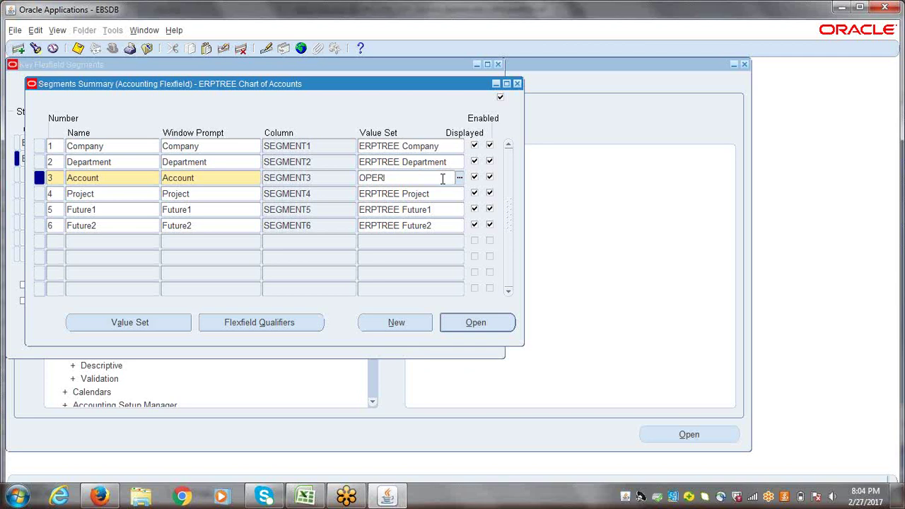
key(BackSpace)
text(ATIONS A)
key(Tab)
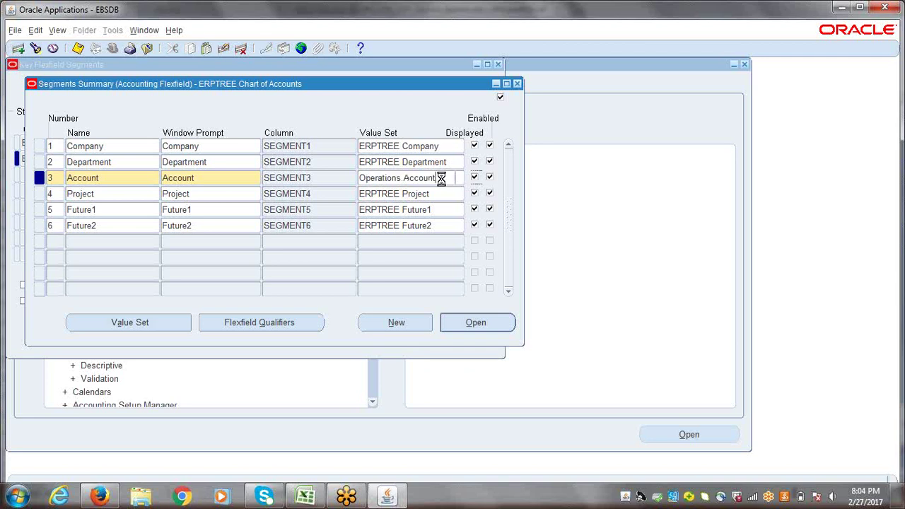
click(442, 179)
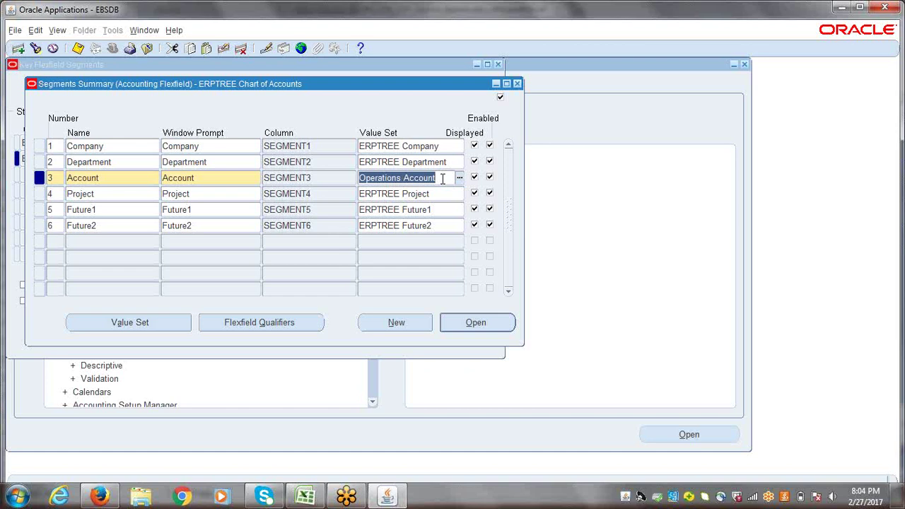
click(345, 177)
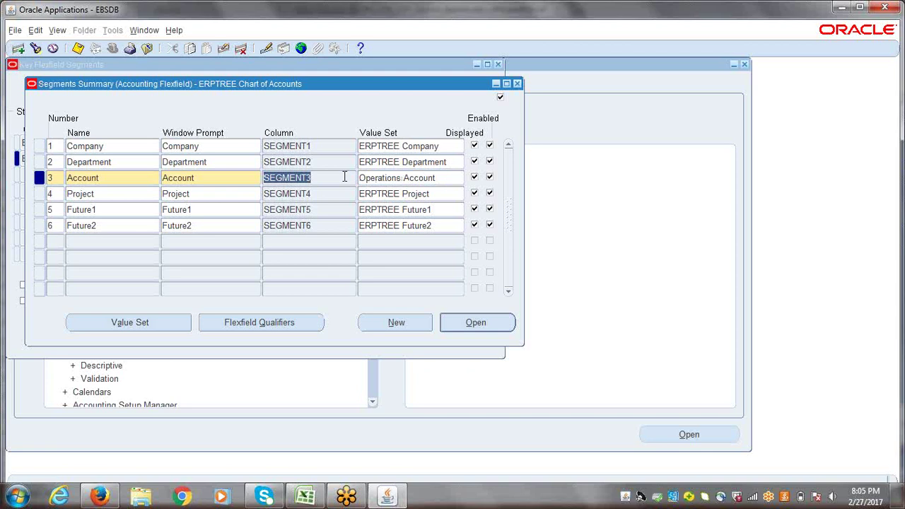
key(ctrl+s)
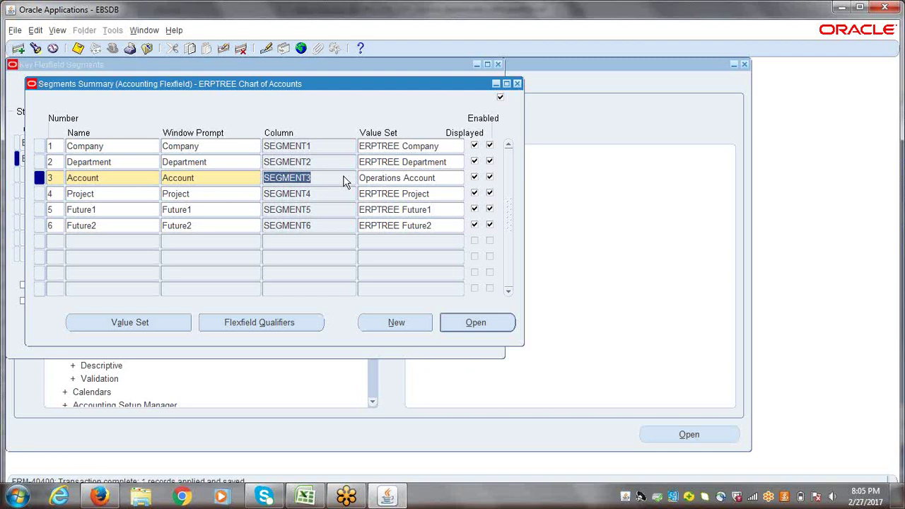
click(439, 178)
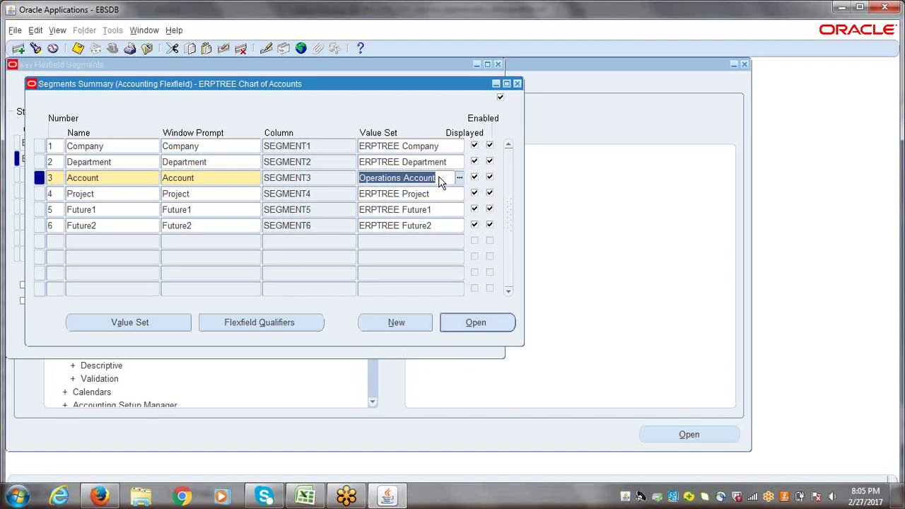
click(330, 176)
click(328, 177)
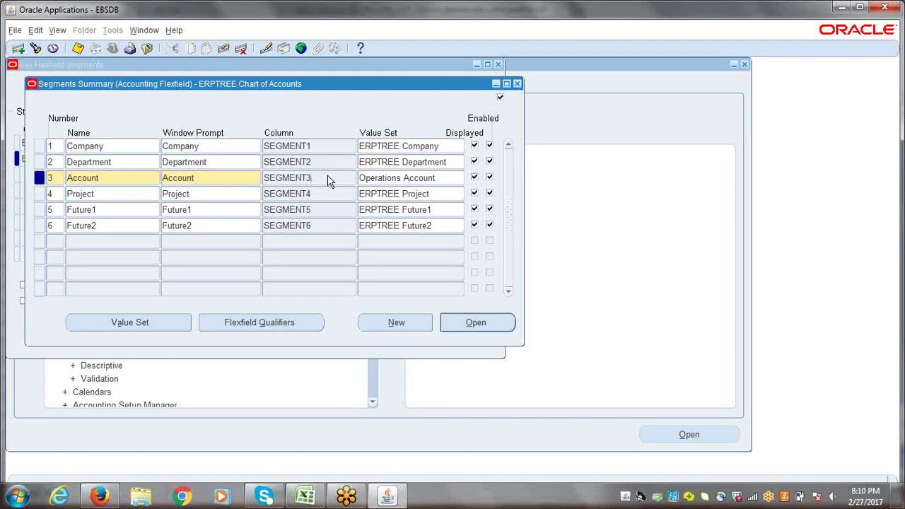
- Toggle the Department segment's Displayed flag off and on twice, leaving it displayed, and save
click(474, 162)
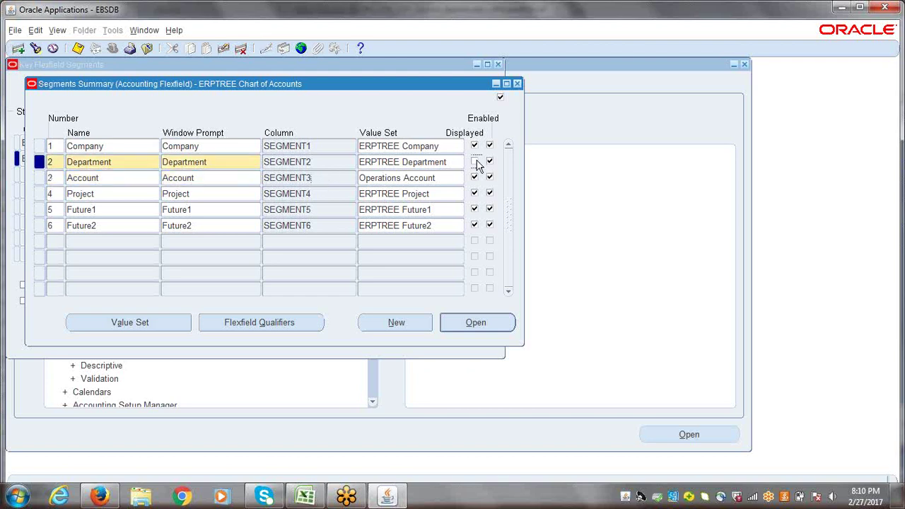
click(474, 162)
click(475, 162)
click(474, 162)
key(ctrl+s)
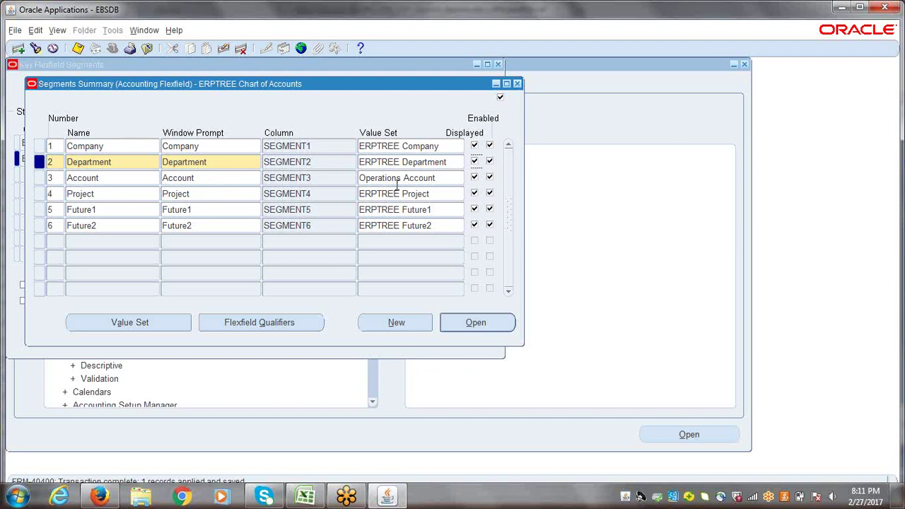
- Replace the Account segment's value set with ERPTREE Account, auto-completed from 'ERPTREE ACCO'
click(424, 178)
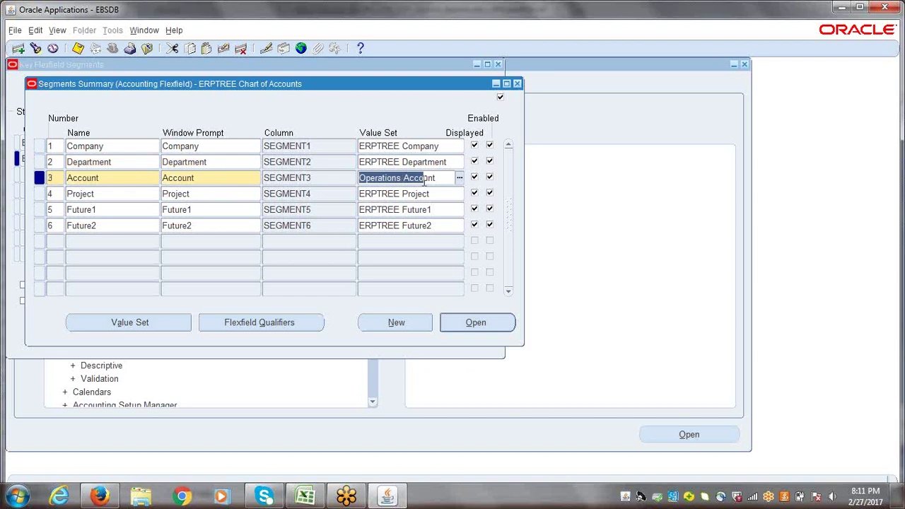
triple_click(425, 178)
text(ERP)
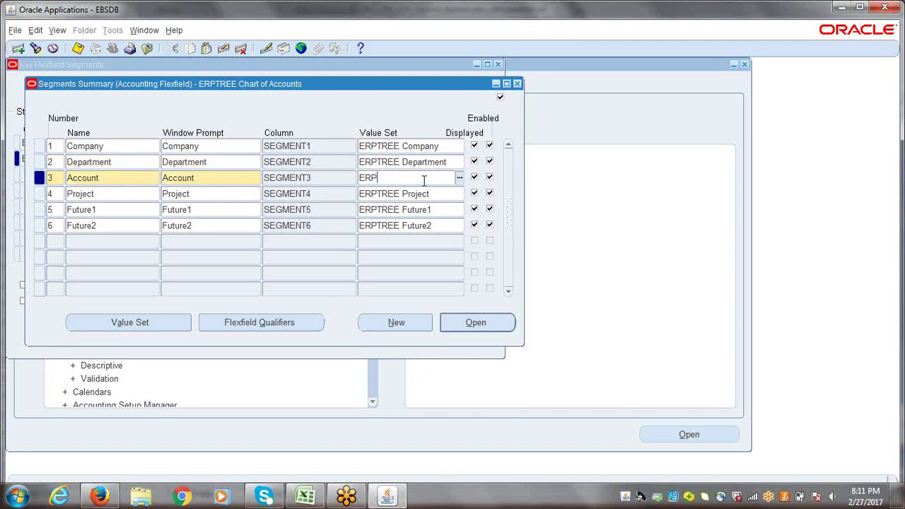
text(TREE ACCO)
key(Tab)
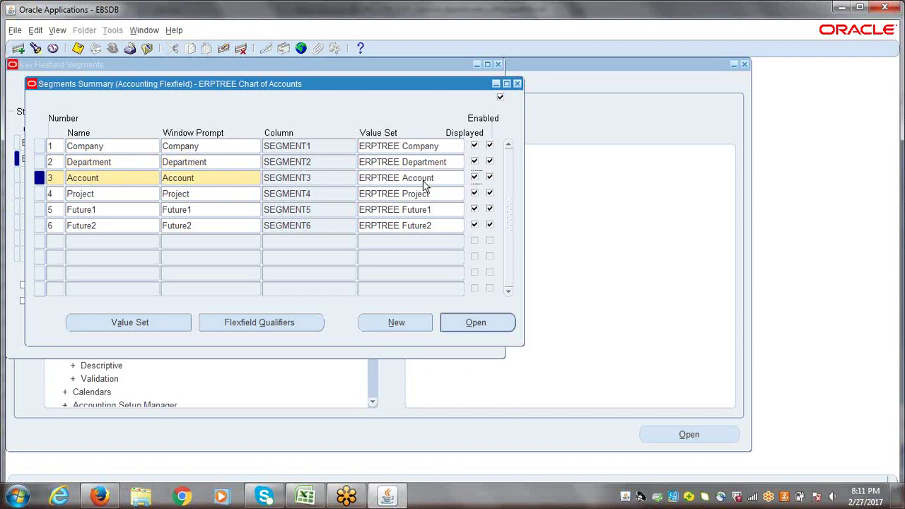
click(424, 179)
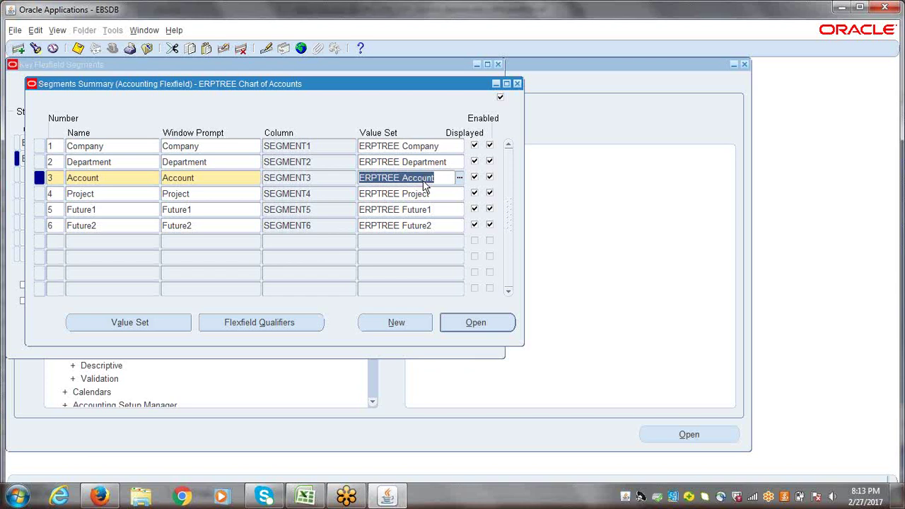
- Enter OPERATIONS ACC as the Account segment's value set and save the Operations Account assignment
text(OP)
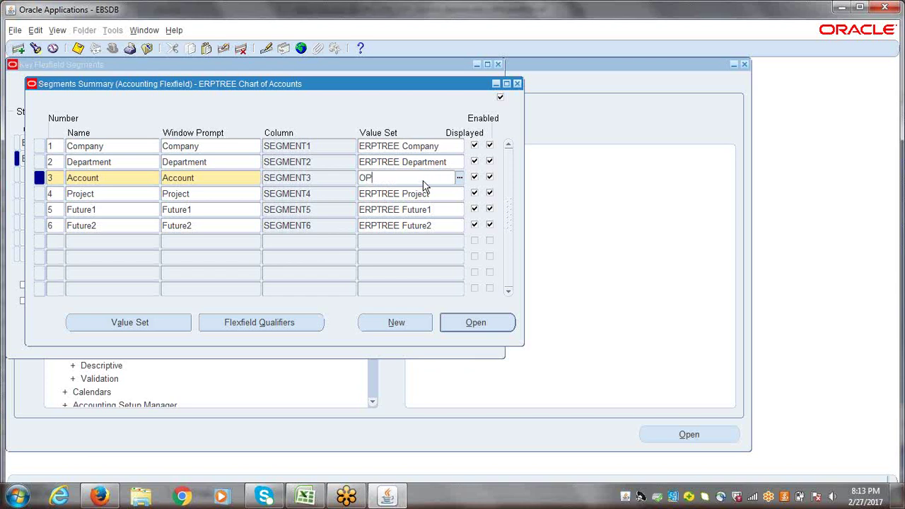
text(ERATIONS ACC)
key(Tab)
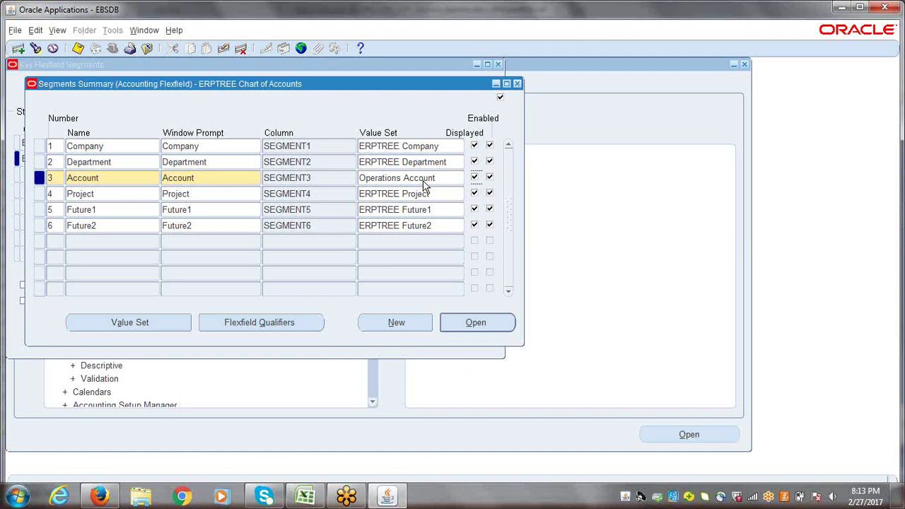
click(424, 179)
click(424, 181)
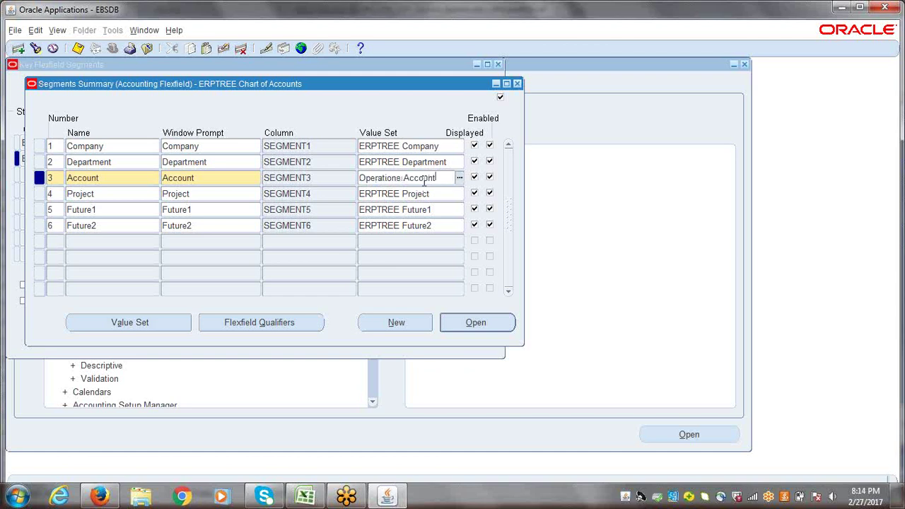
key(ctrl+s)
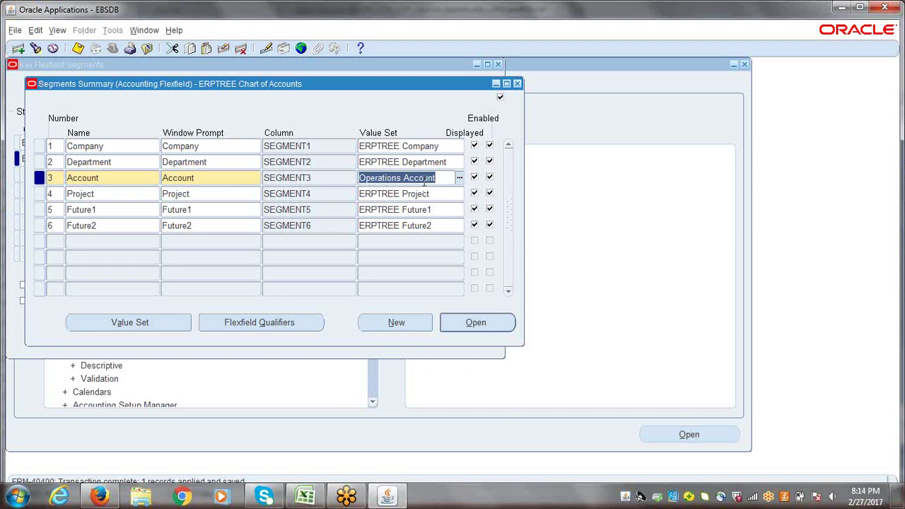
click(91, 146)
click(101, 161)
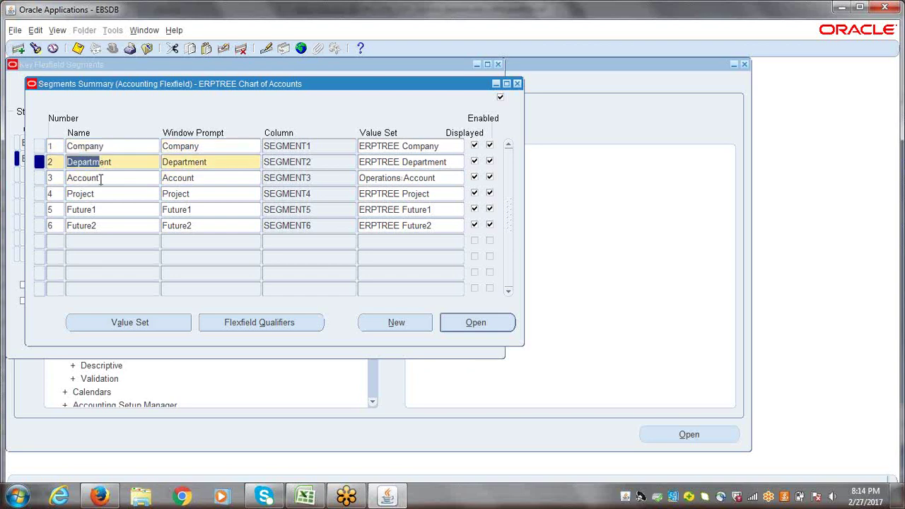
click(100, 177)
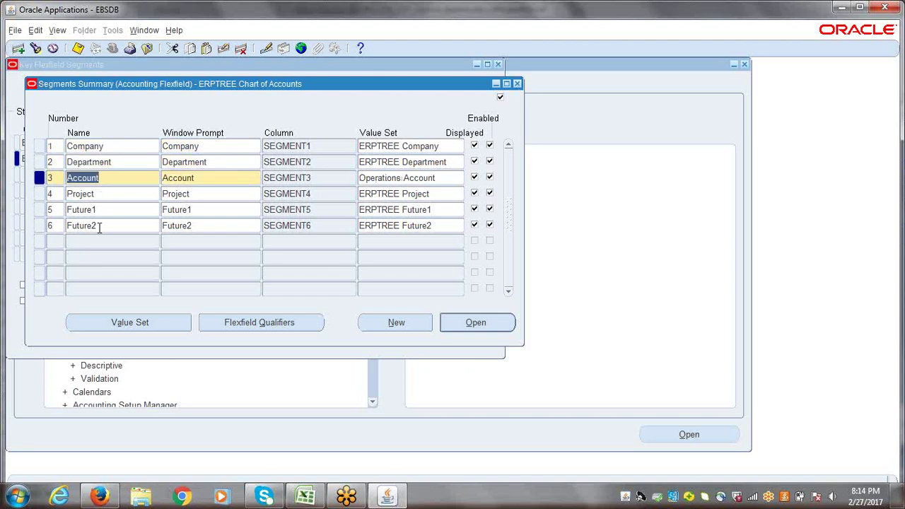
click(111, 162)
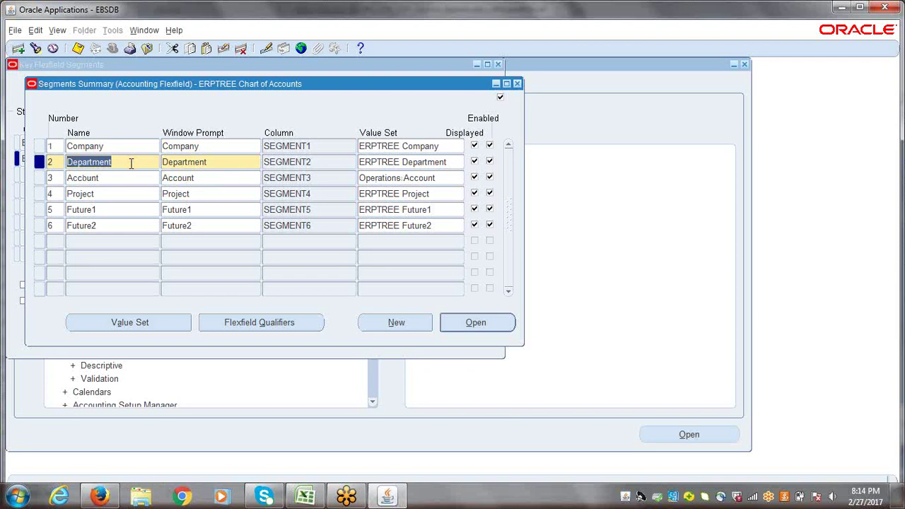
click(109, 147)
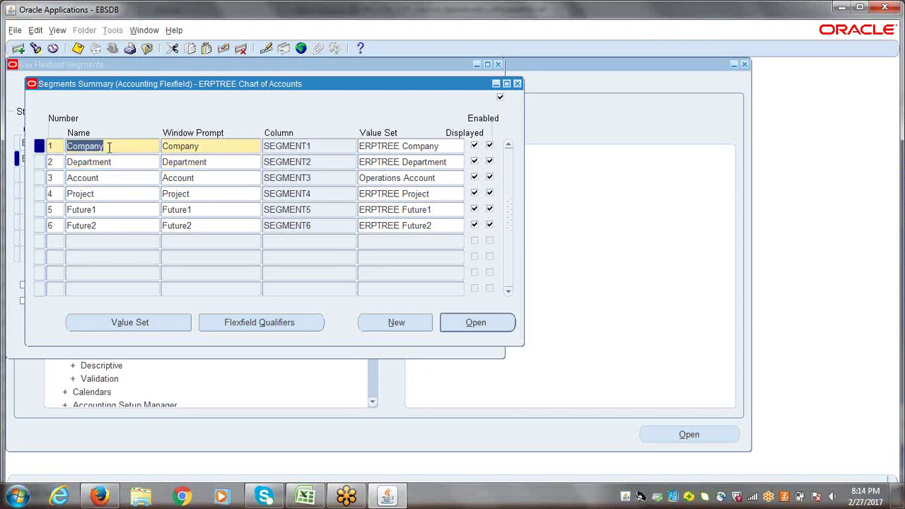
click(112, 177)
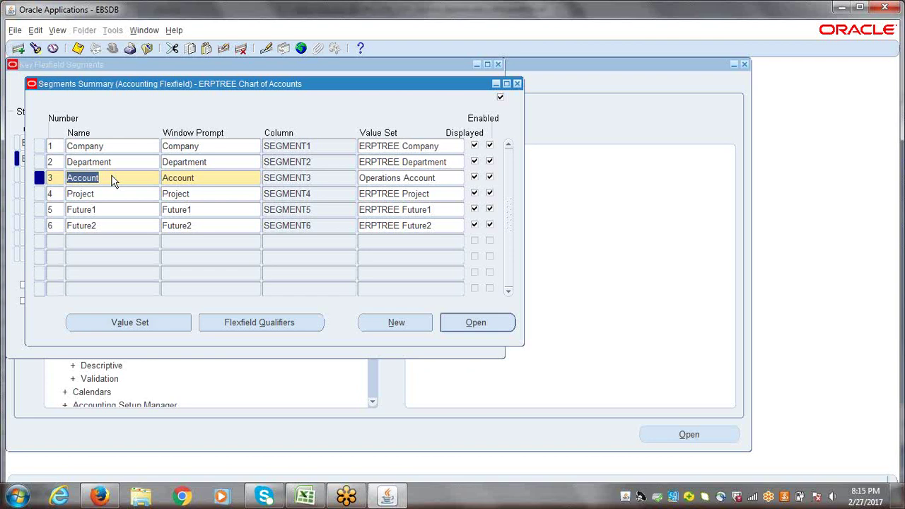
click(118, 147)
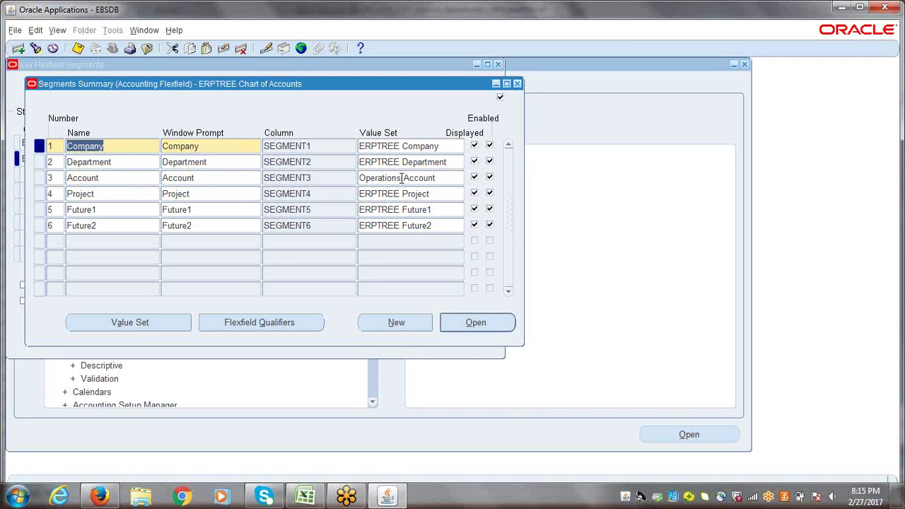
click(401, 177)
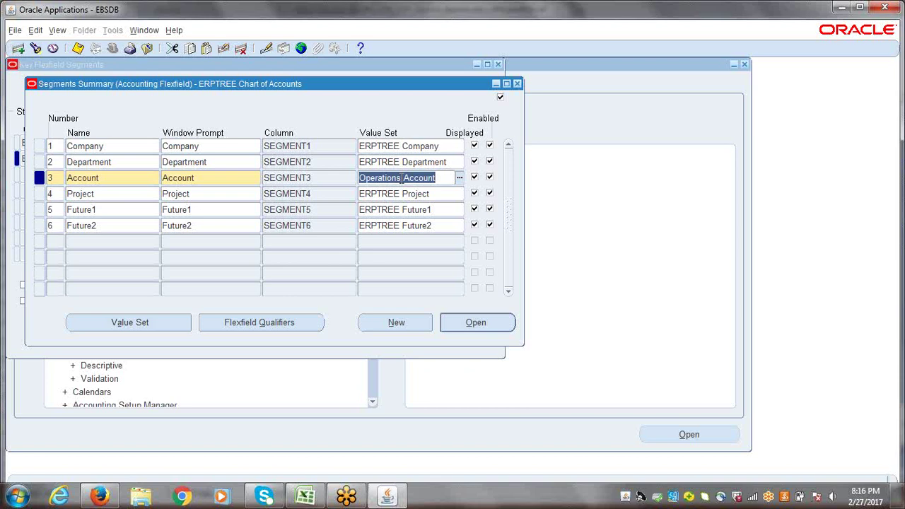
click(401, 178)
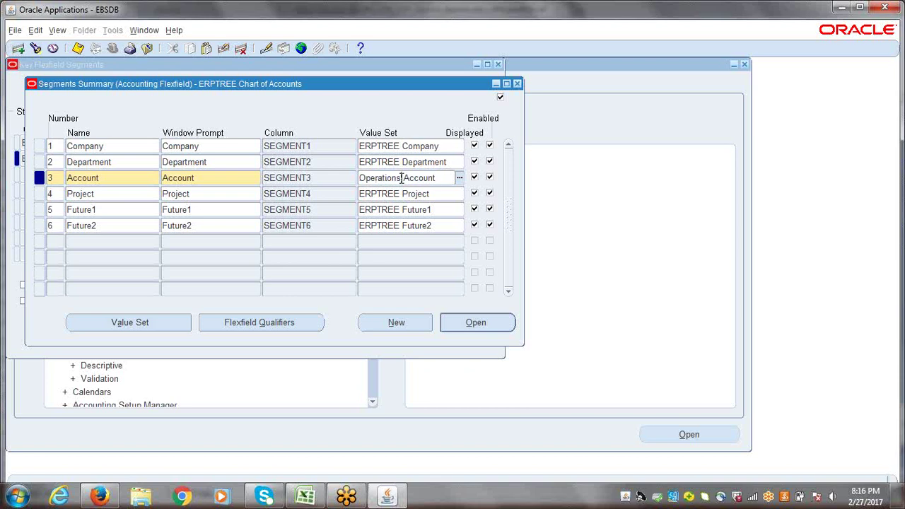
click(442, 177)
drag(160, 84, 173, 74)
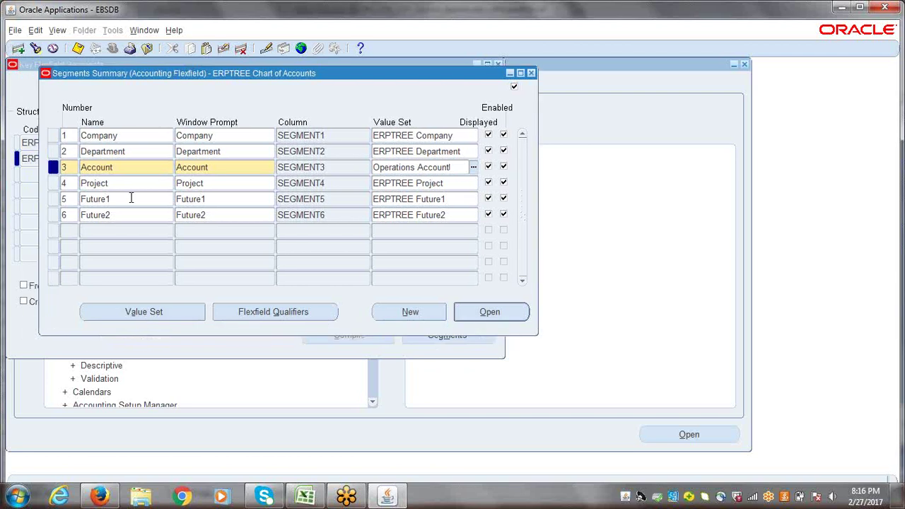
double_click(135, 168)
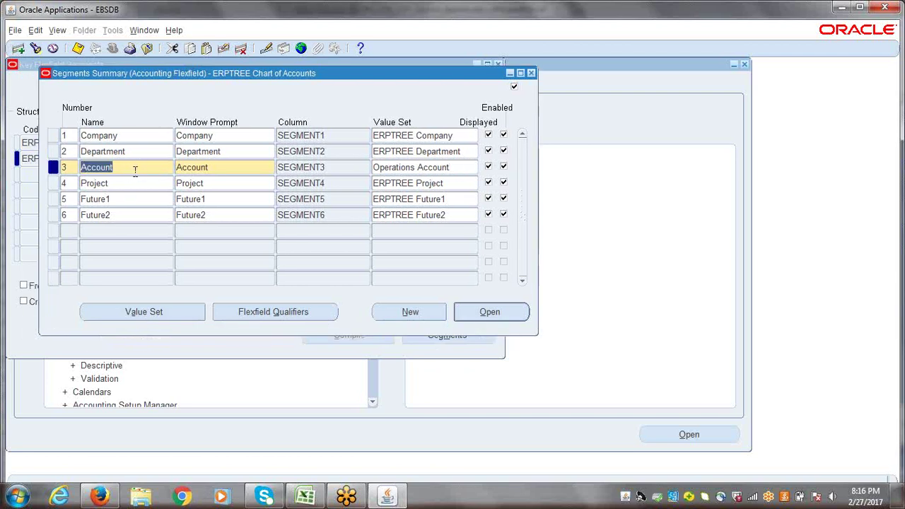
- Save the segments and enable the Balancing Segment qualifier on the Company segment
key(ctrl+s)
click(134, 134)
double_click(134, 134)
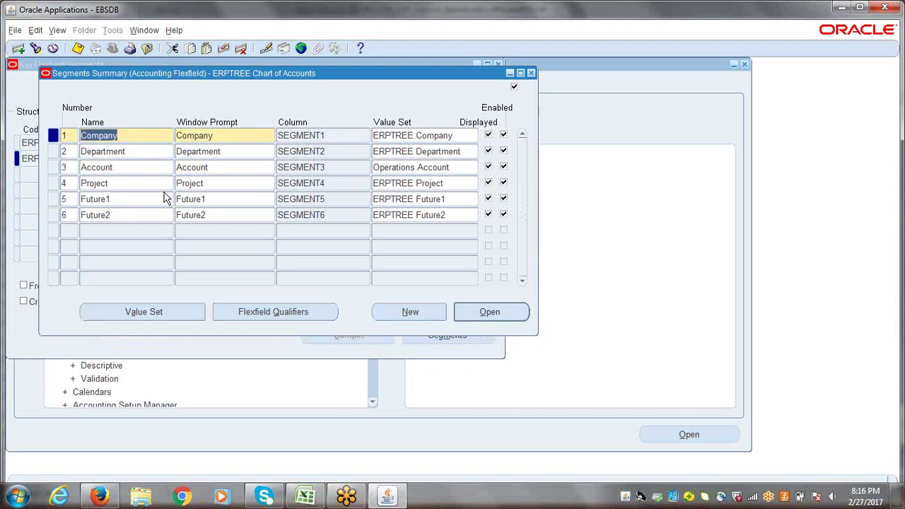
click(262, 314)
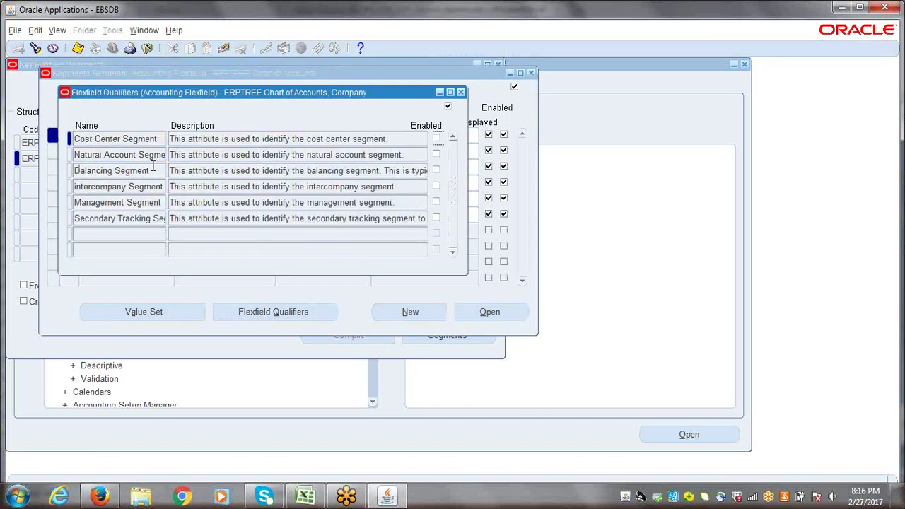
click(136, 170)
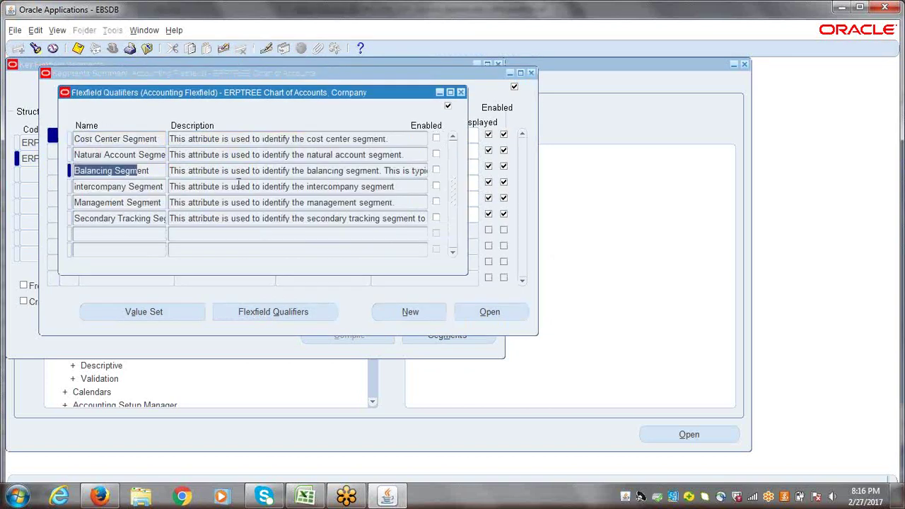
click(436, 170)
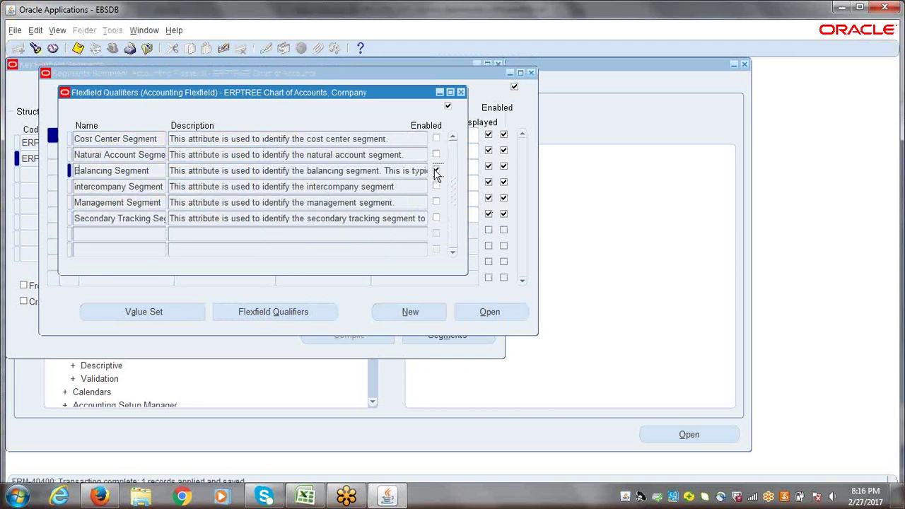
click(461, 92)
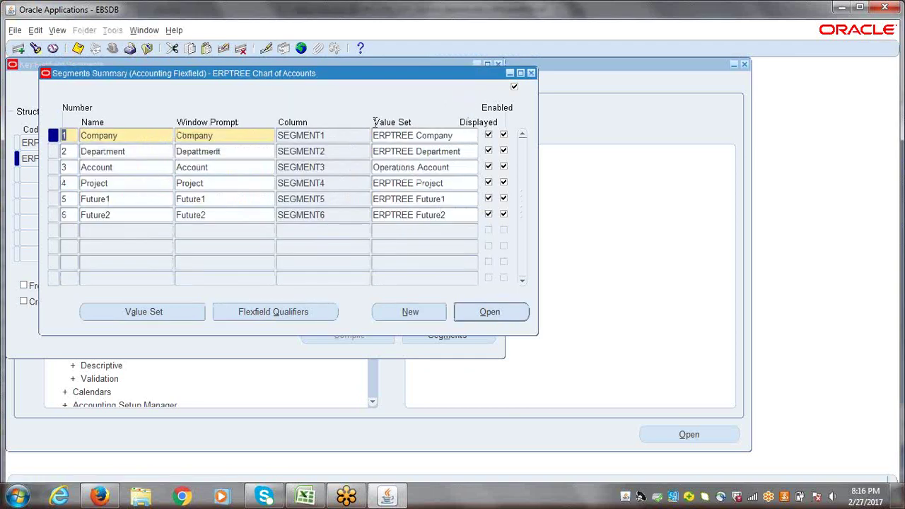
- Enable the Natural Account Segment qualifier on the Account segment and save it
click(109, 168)
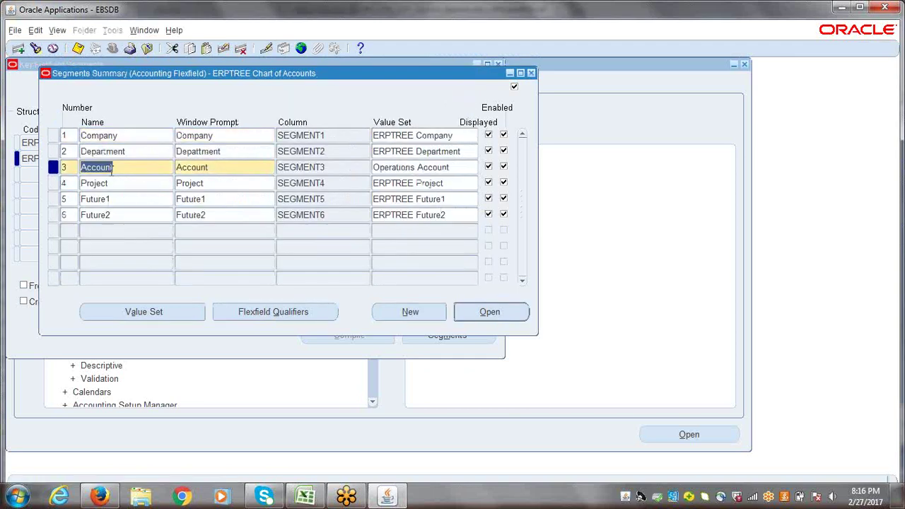
click(270, 310)
click(116, 154)
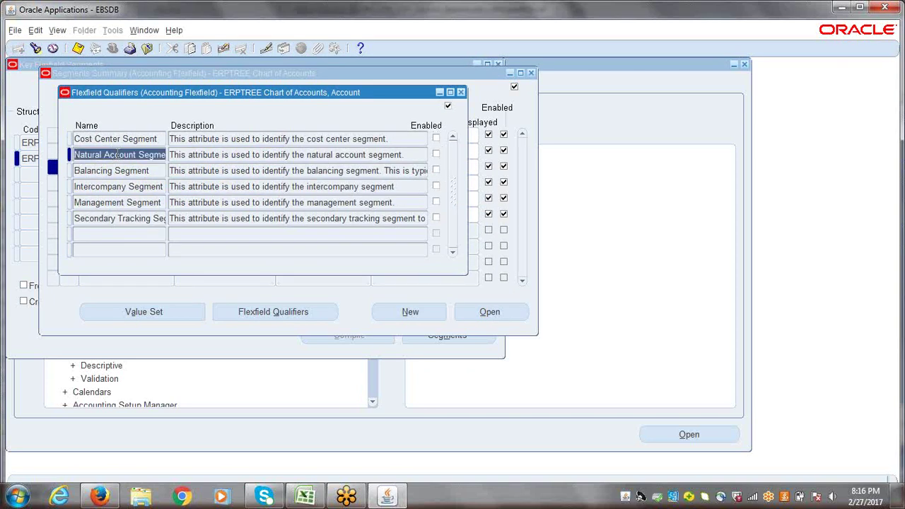
click(437, 155)
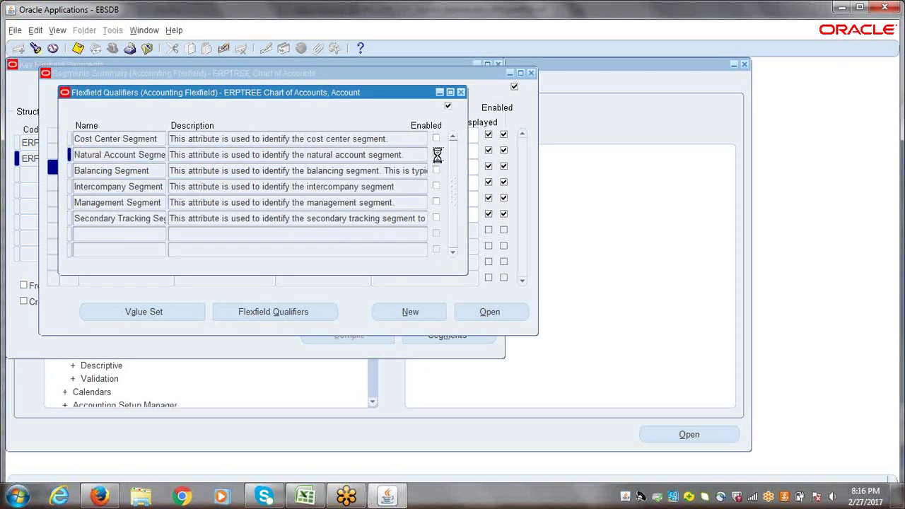
key(ctrl+s)
click(461, 93)
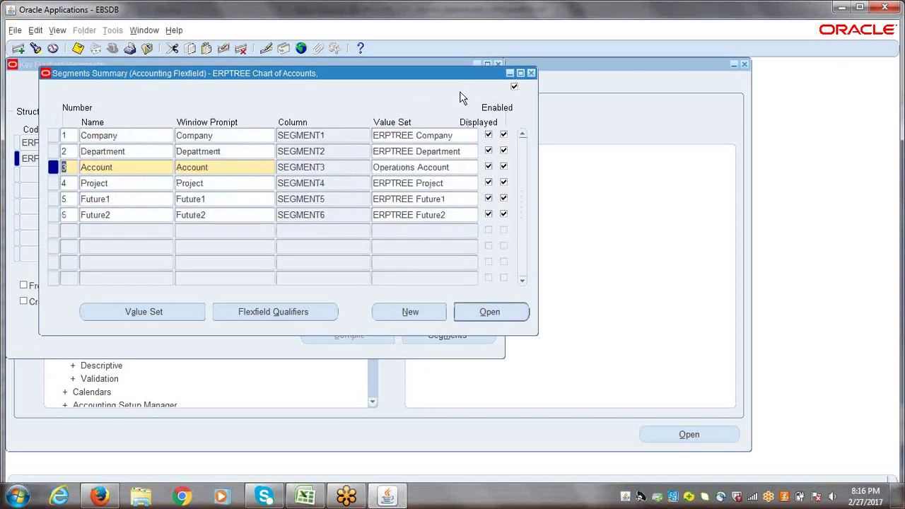
- Review the Department, Company and Account segment definitions, save, and close the Segments Summary
click(150, 152)
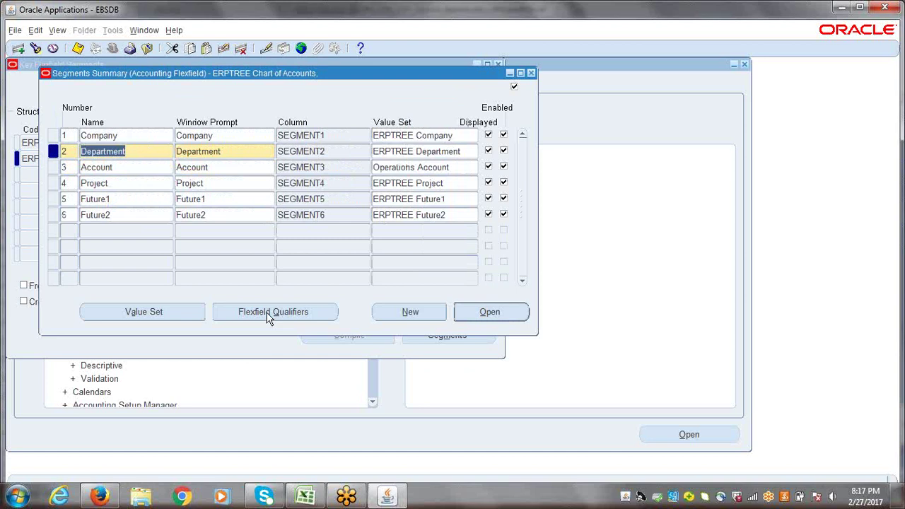
click(155, 133)
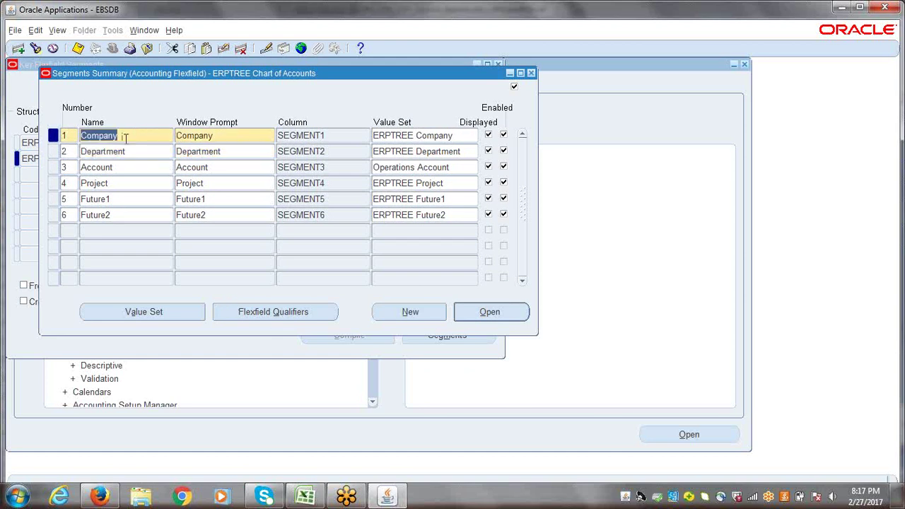
click(127, 164)
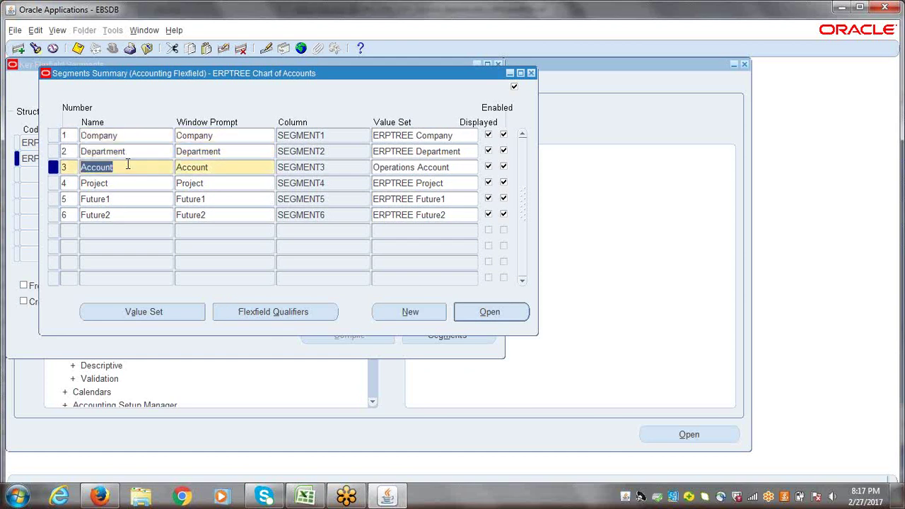
key(ctrl+s)
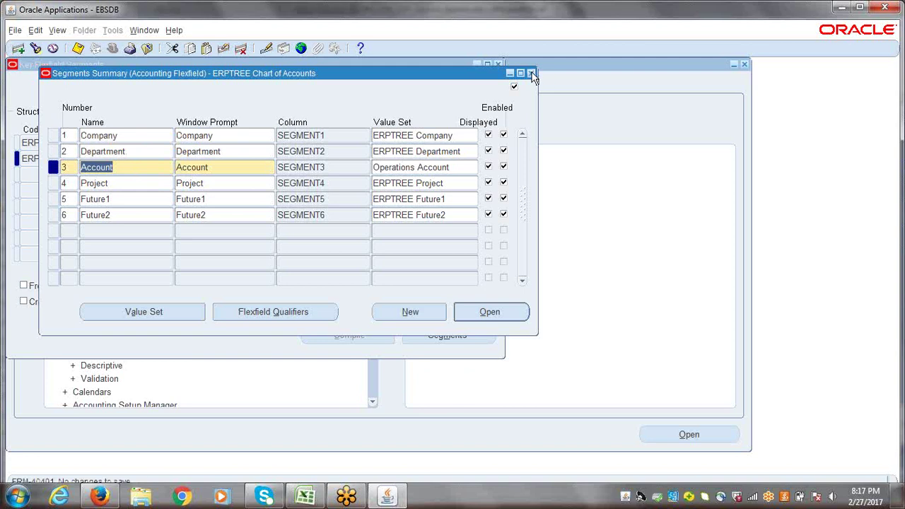
click(531, 74)
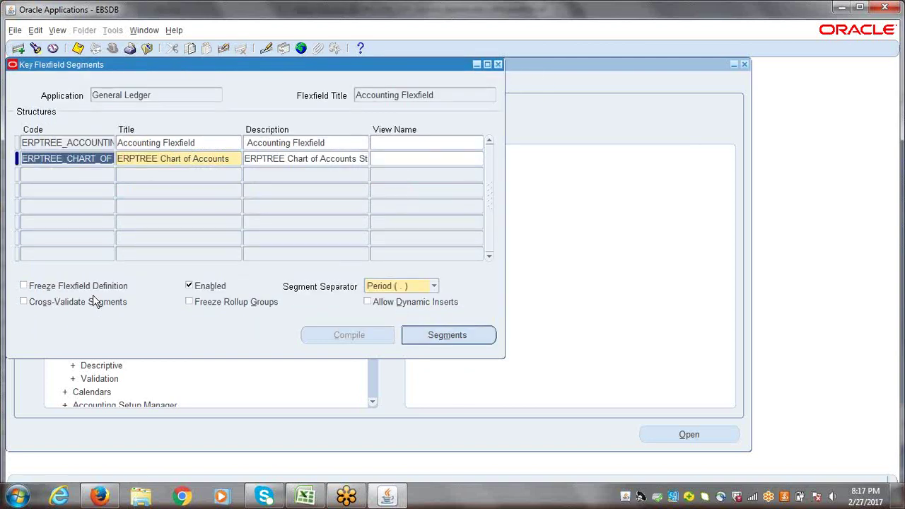
- Freeze the flexfield definition, accept the caution warning, and enable Allow Dynamic Inserts
click(24, 287)
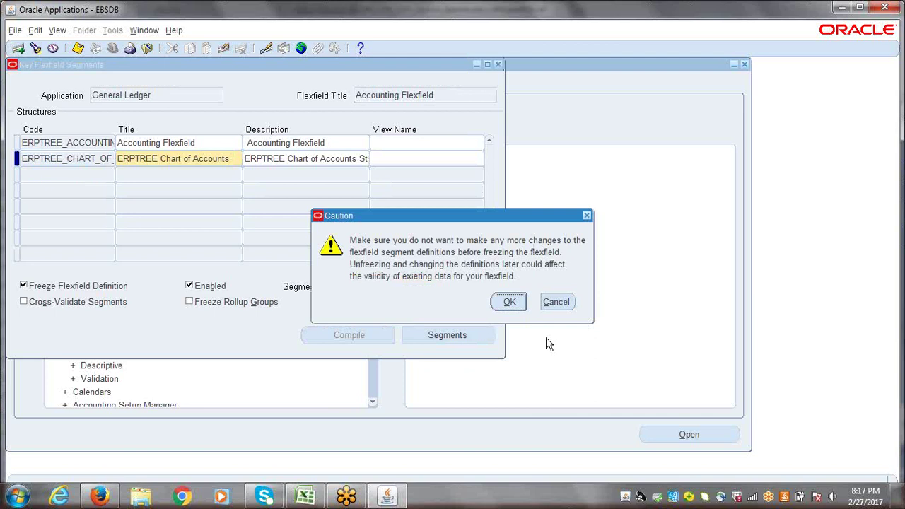
click(508, 308)
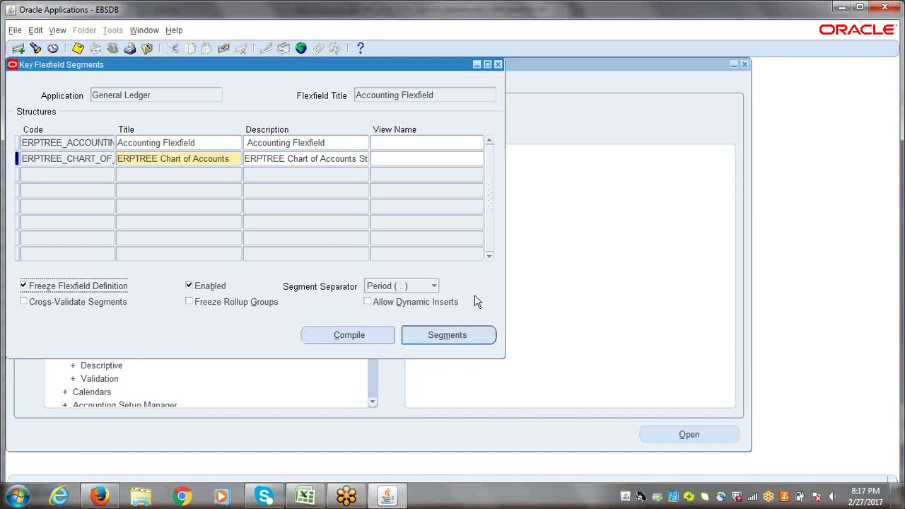
click(368, 302)
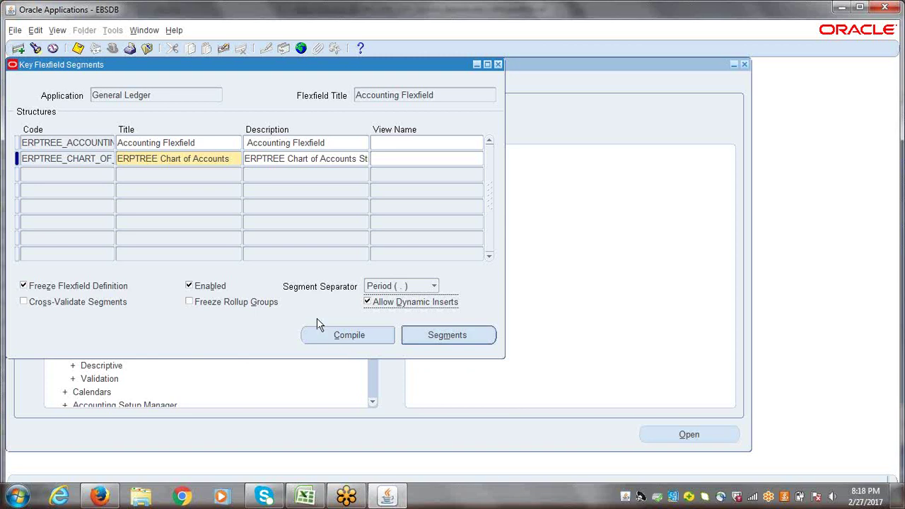
- Compile the ERPTREE Chart of Accounts flexfield and acknowledge the compiling notice
click(339, 336)
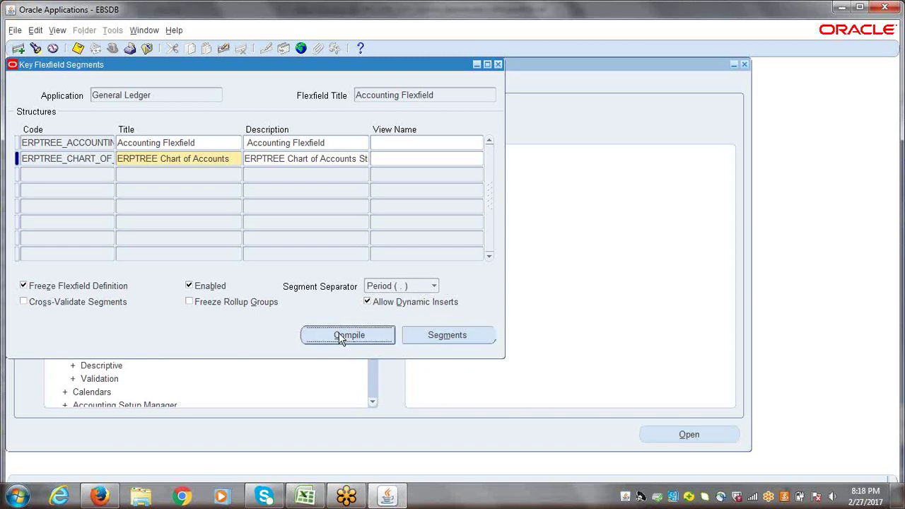
key(Return)
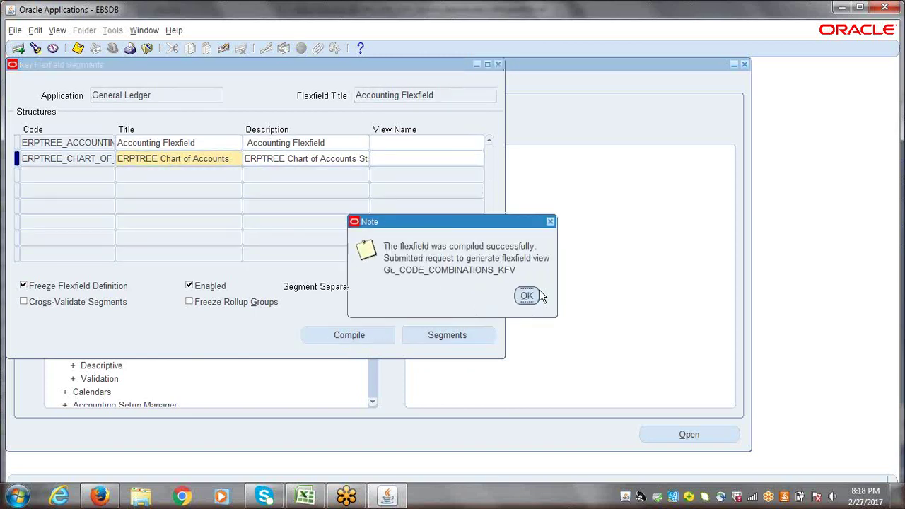
- Dismiss the compile note, close the Key Flexfield Segments form, and list all recent requests
click(517, 294)
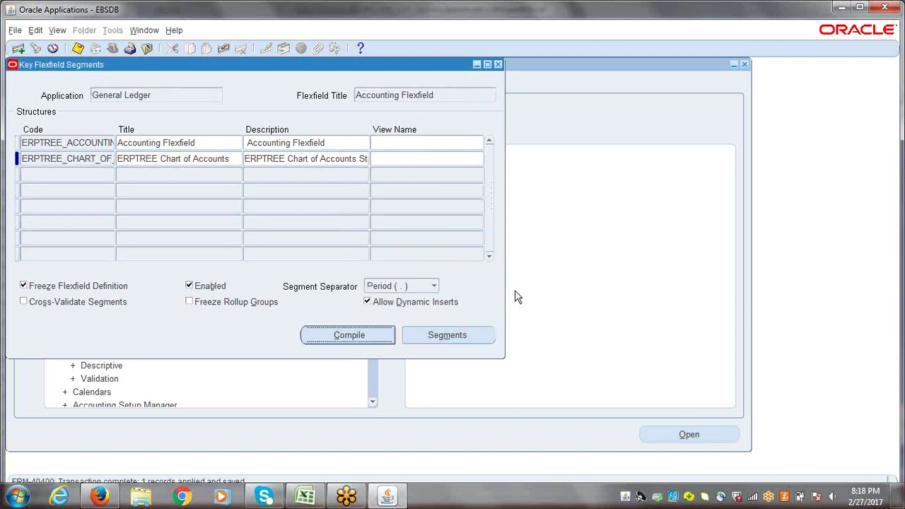
click(498, 65)
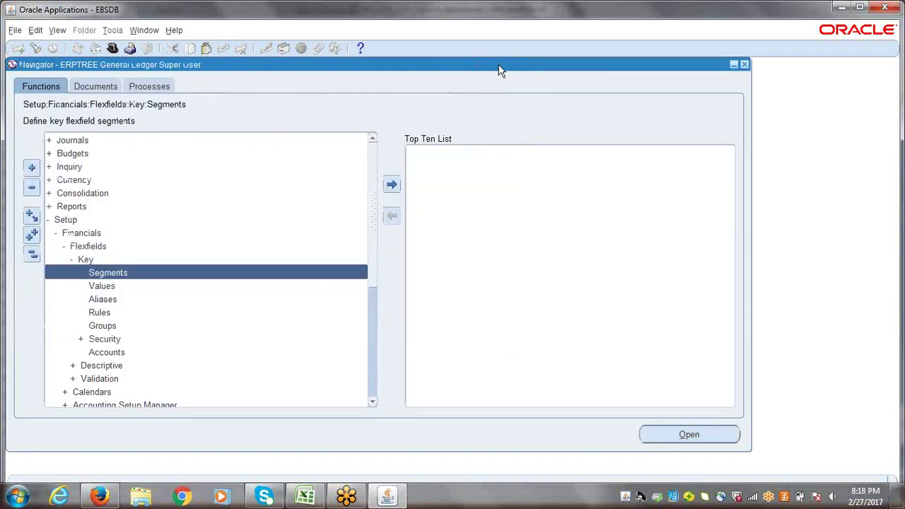
key(alt+v)
key(q)
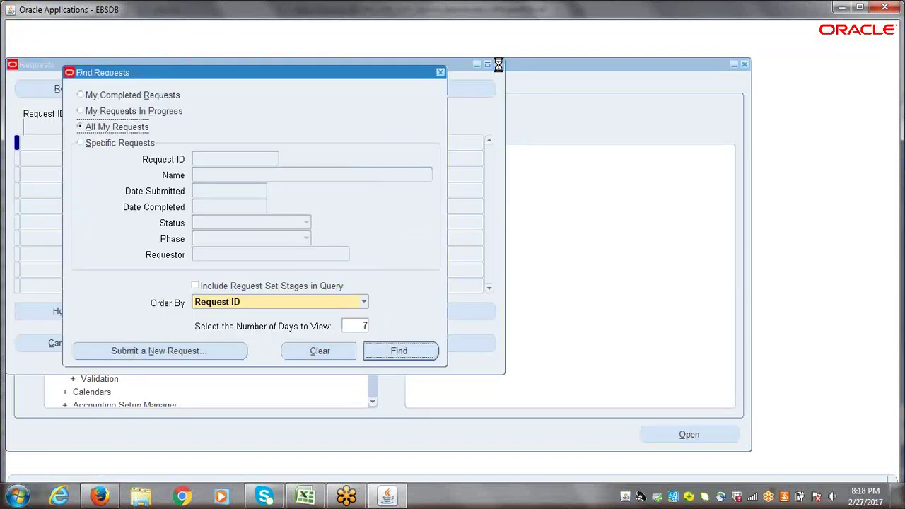
key(Return)
- Refresh until Compile Key Flexfields and Flexfield View Generator show Completed/Normal, then close Requests
click(80, 92)
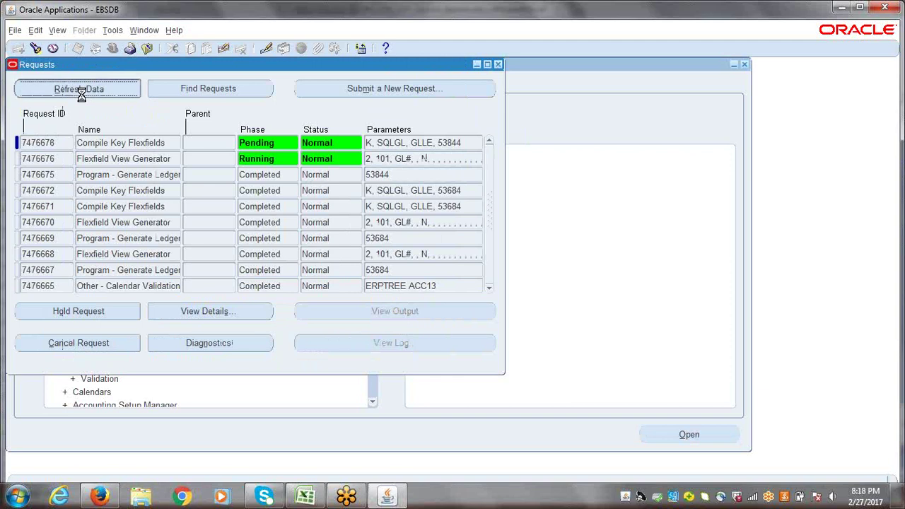
click(79, 91)
click(80, 91)
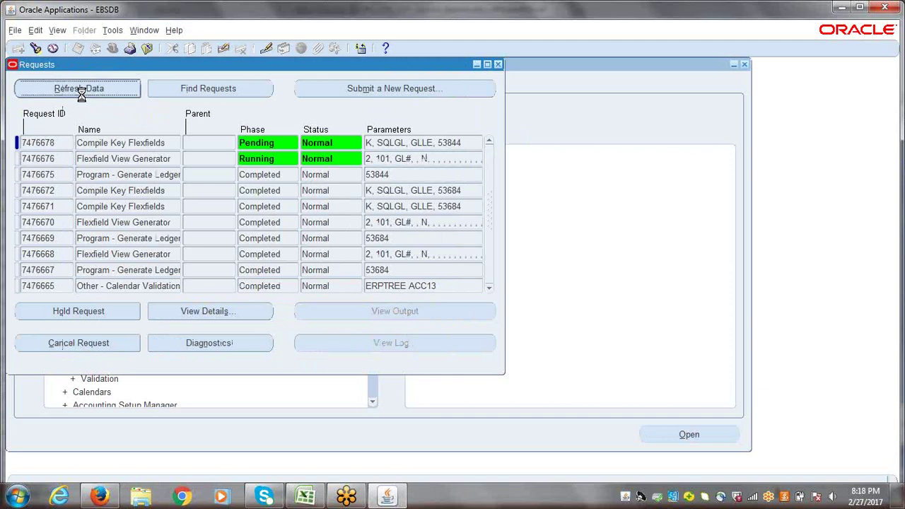
click(80, 90)
click(81, 95)
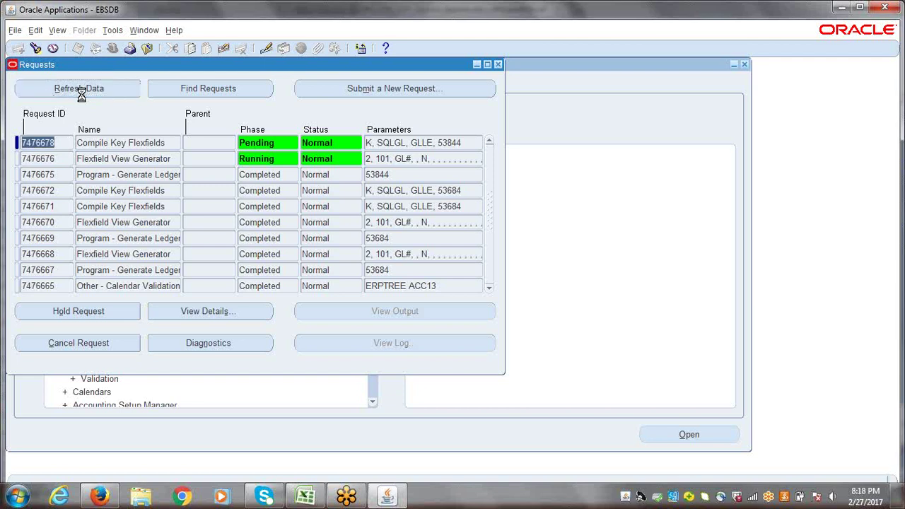
click(81, 96)
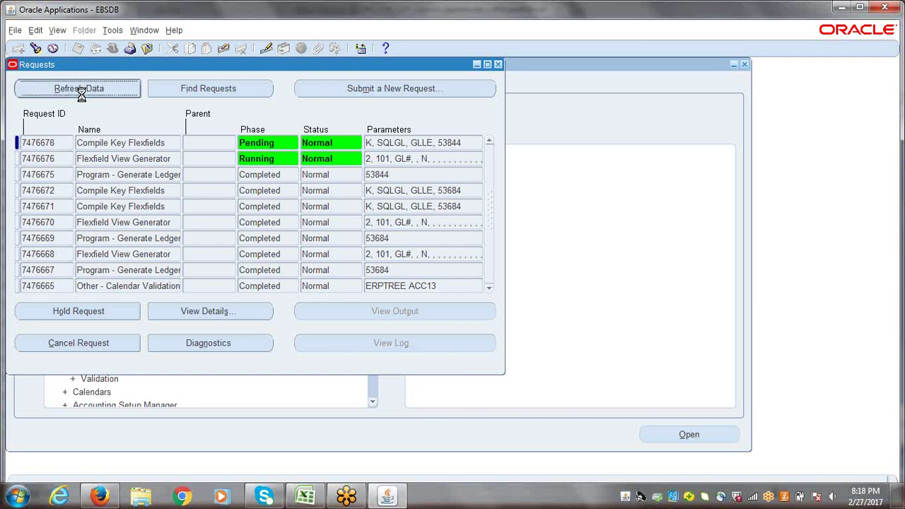
click(82, 95)
click(81, 96)
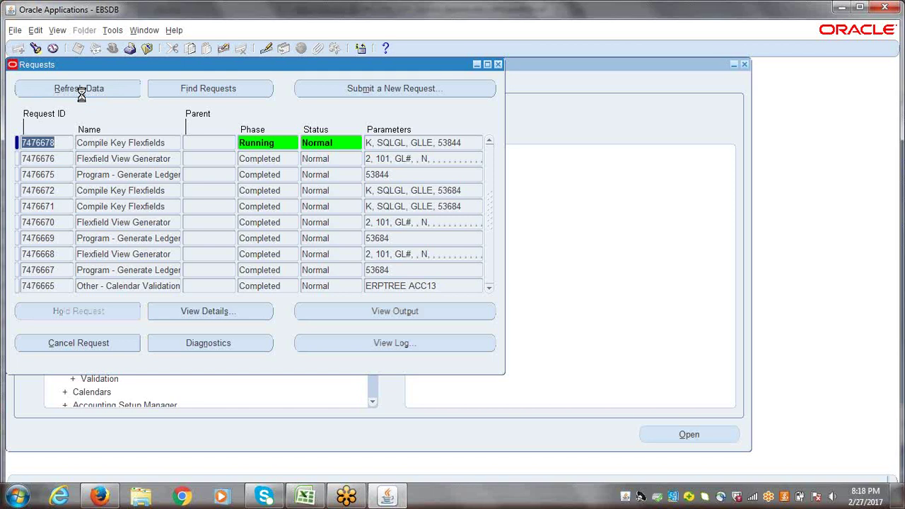
click(82, 95)
click(81, 95)
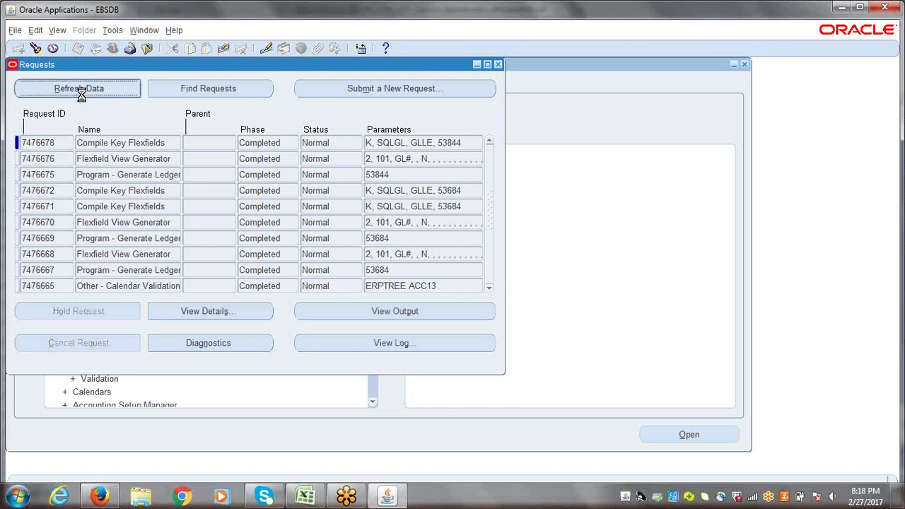
click(82, 96)
click(81, 96)
click(81, 95)
click(82, 94)
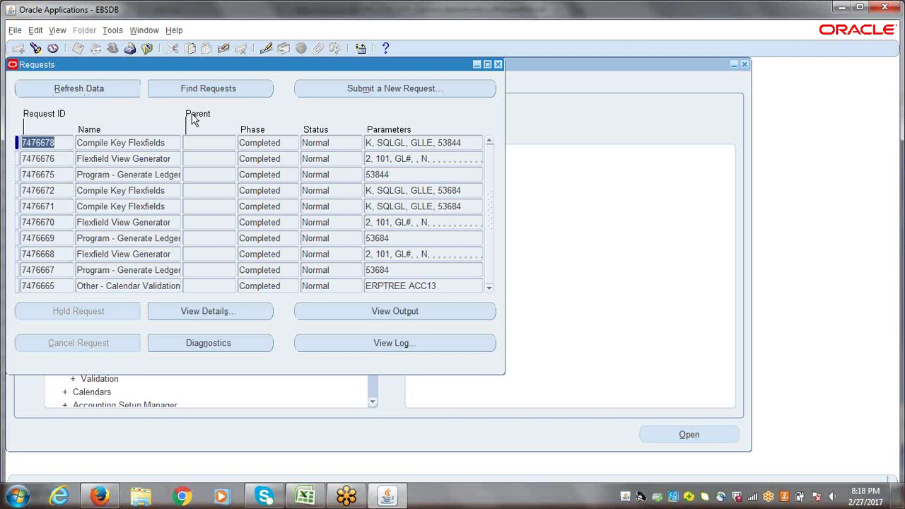
click(498, 65)
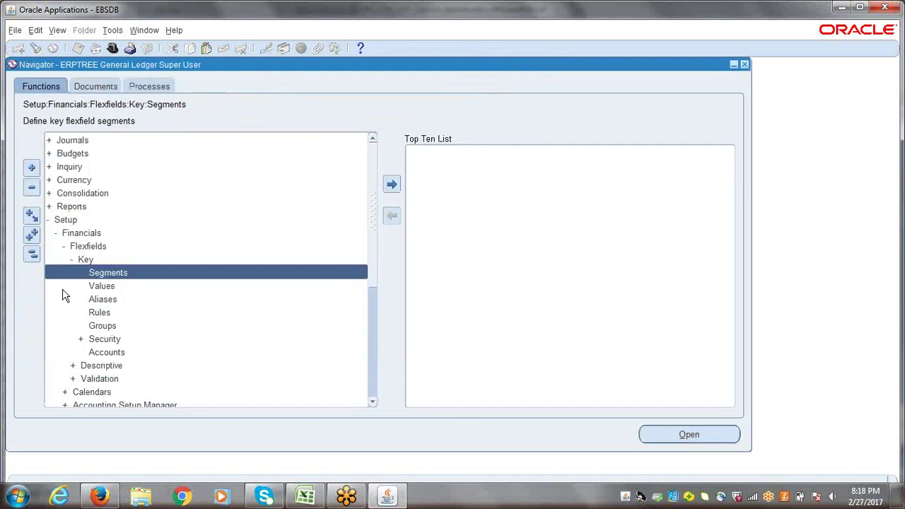
- Look up segment values for value set ERPTREE, then close the forms and collapse the Navigator
click(111, 290)
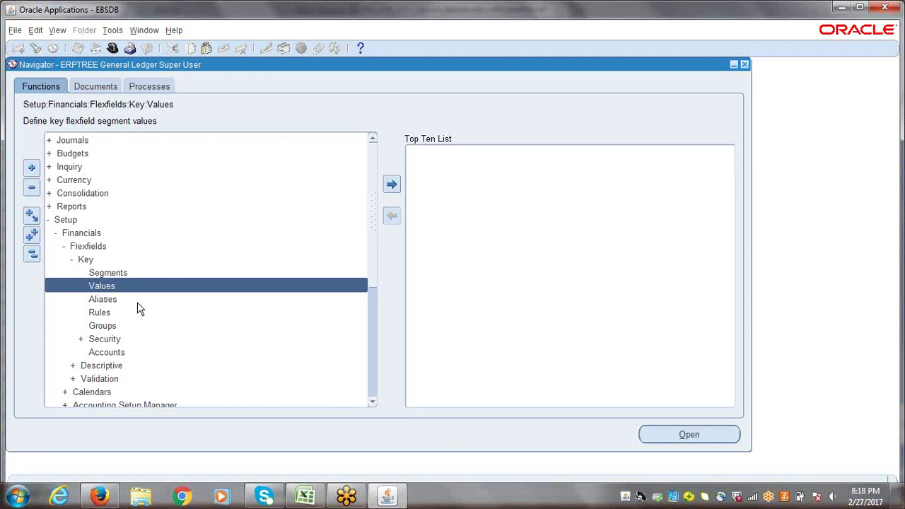
key(Return)
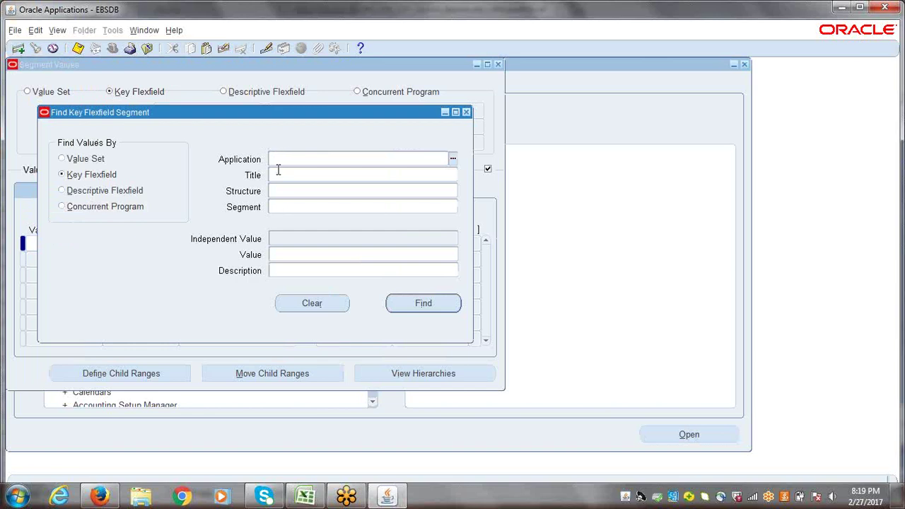
click(63, 161)
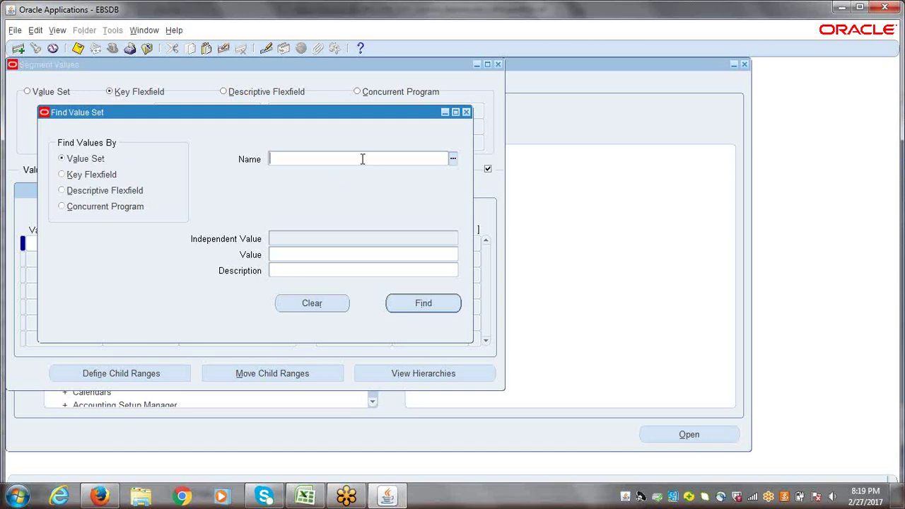
text(ERPTREE)
key(Tab)
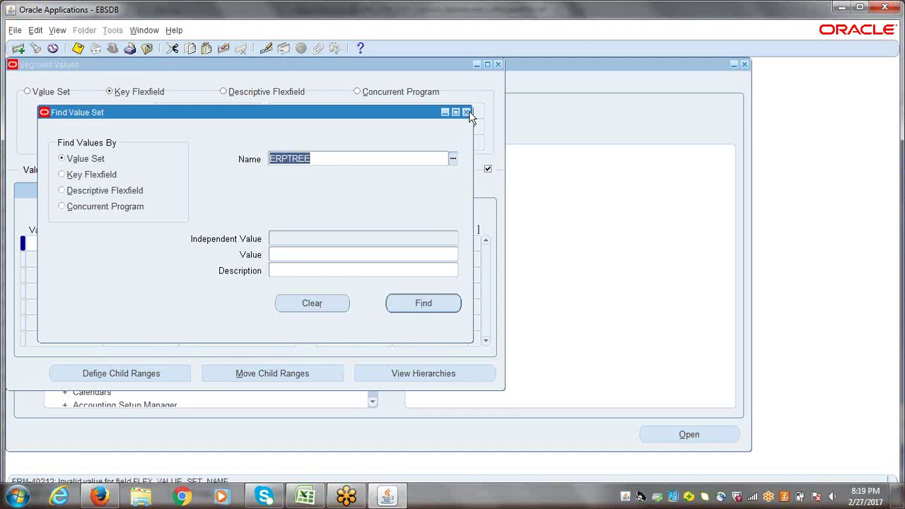
click(466, 112)
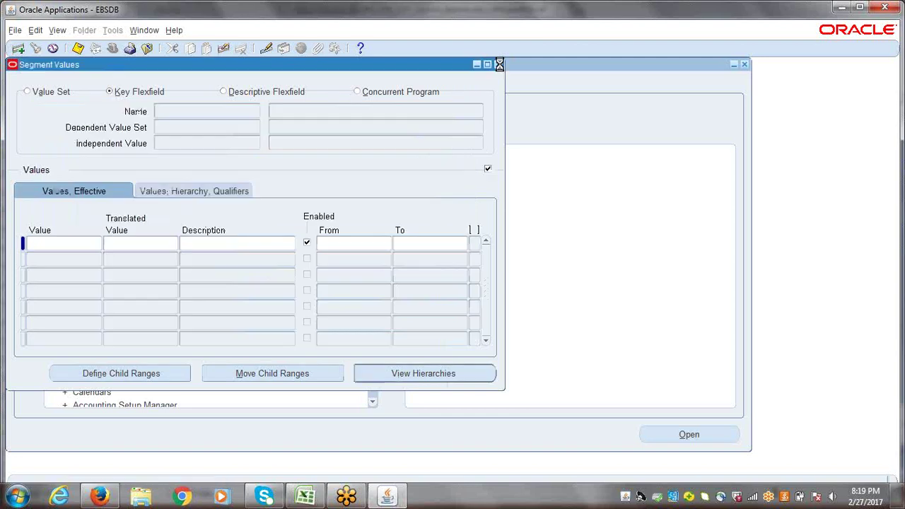
click(498, 64)
click(31, 257)
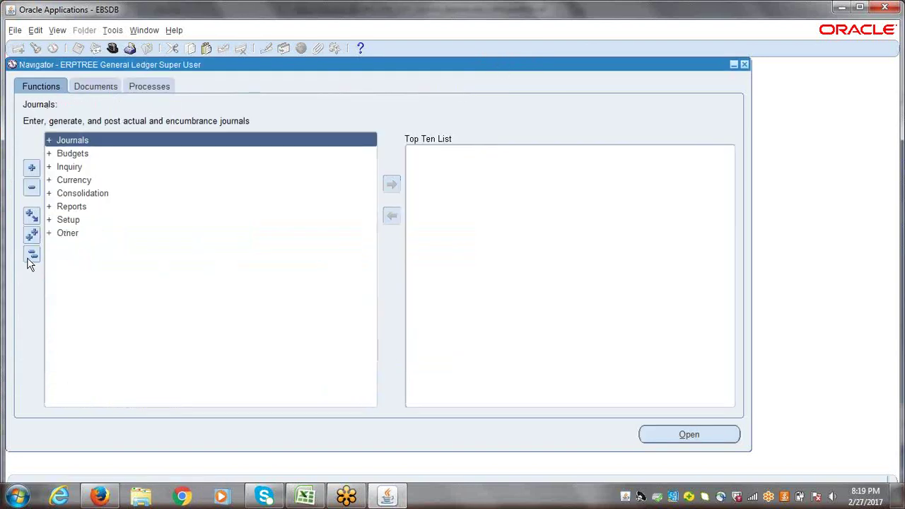
- Switch to the browser's E-Business Suite Home page and collapse the System Administrator folder
click(100, 497)
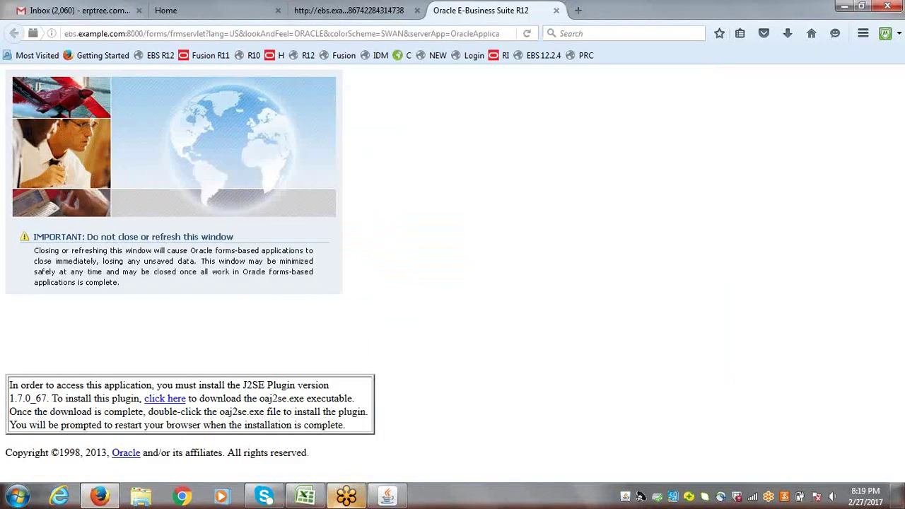
click(388, 497)
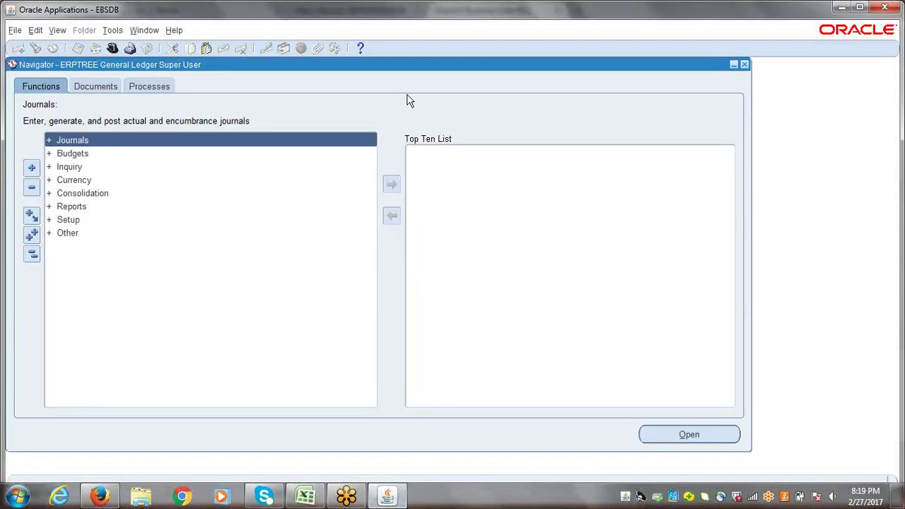
drag(415, 68, 428, 91)
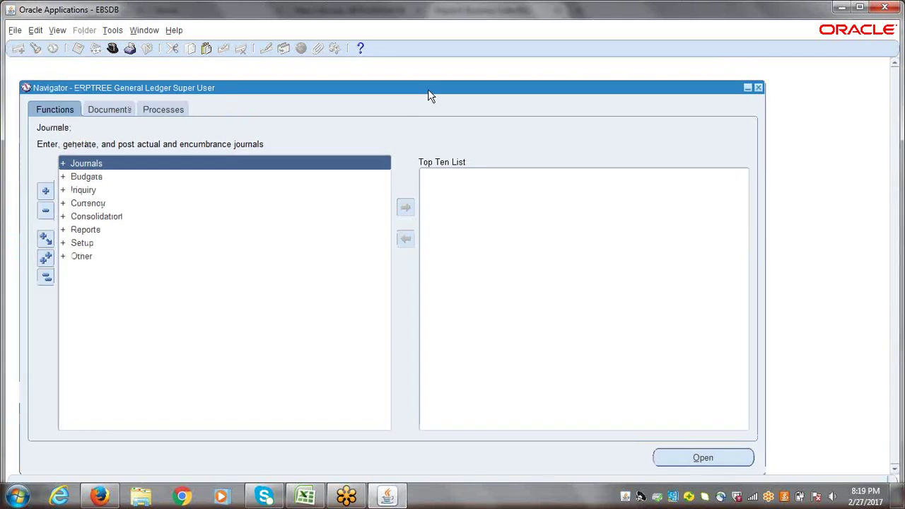
click(99, 497)
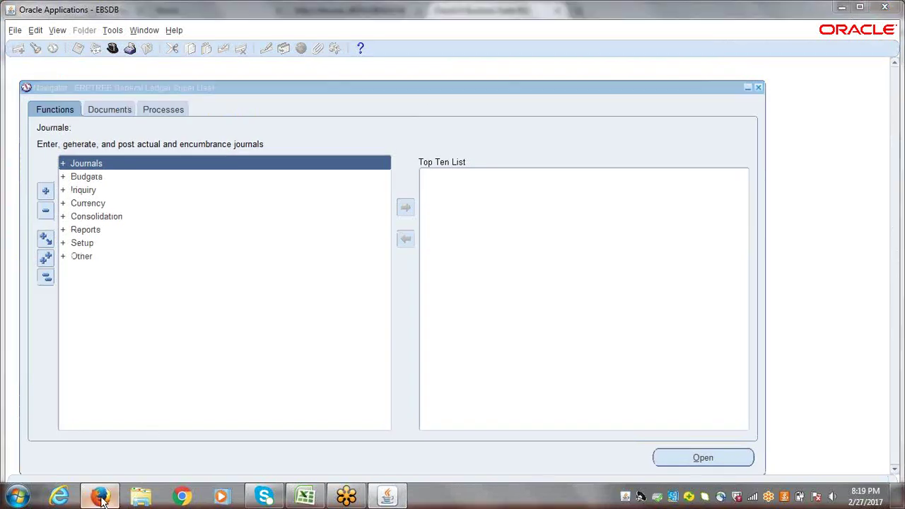
click(212, 10)
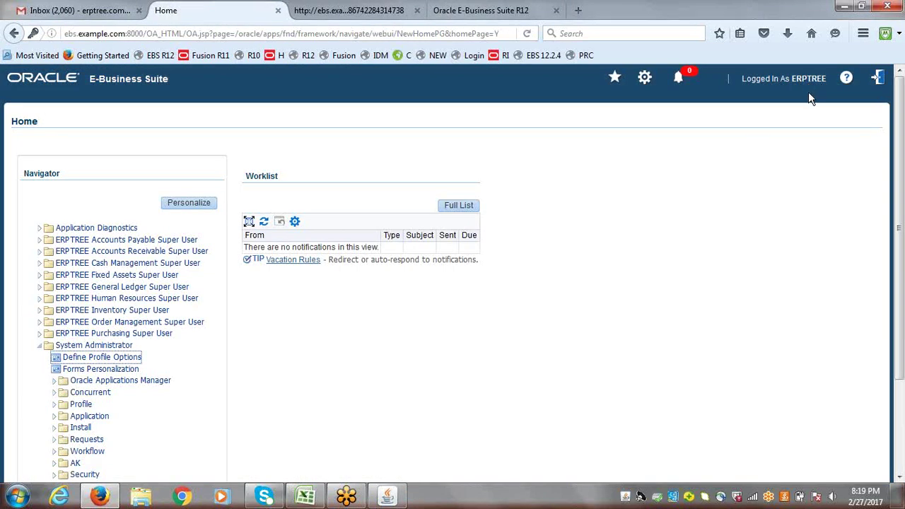
click(38, 347)
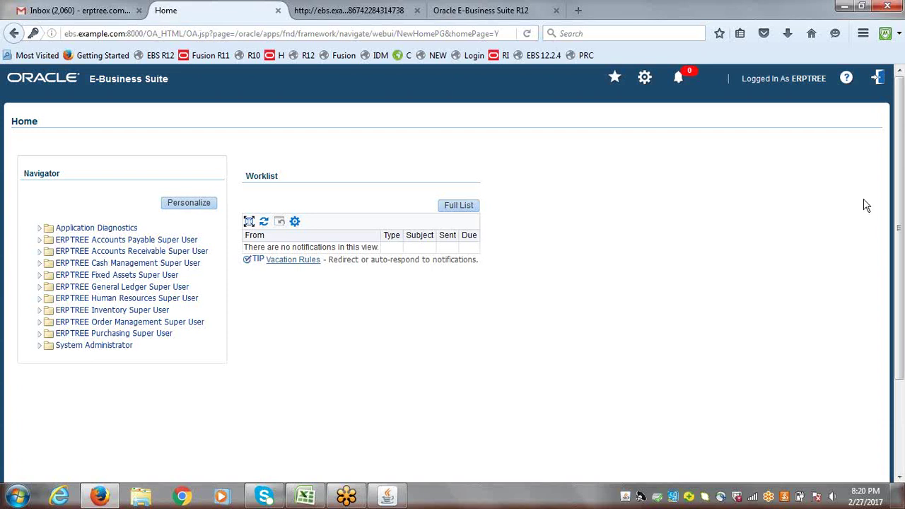
- Log out and sign back in with the system administrator user name and password
click(877, 79)
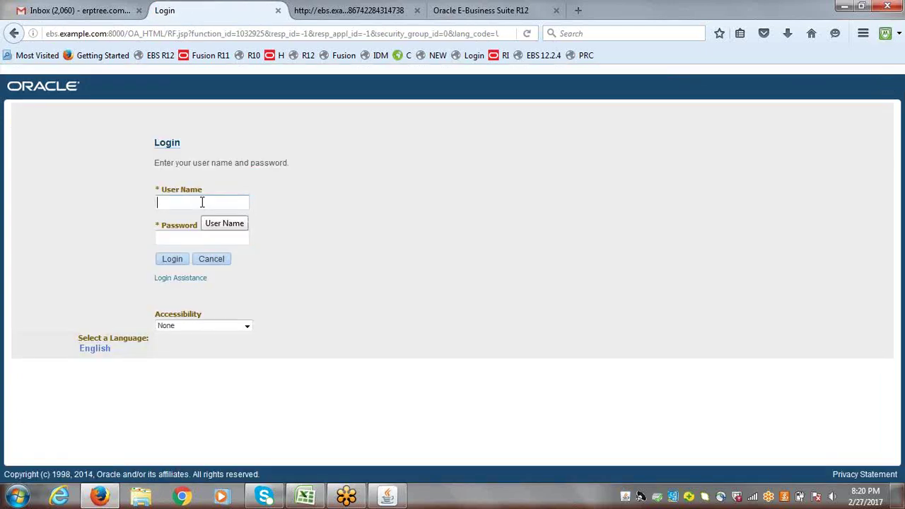
text(sysadm)
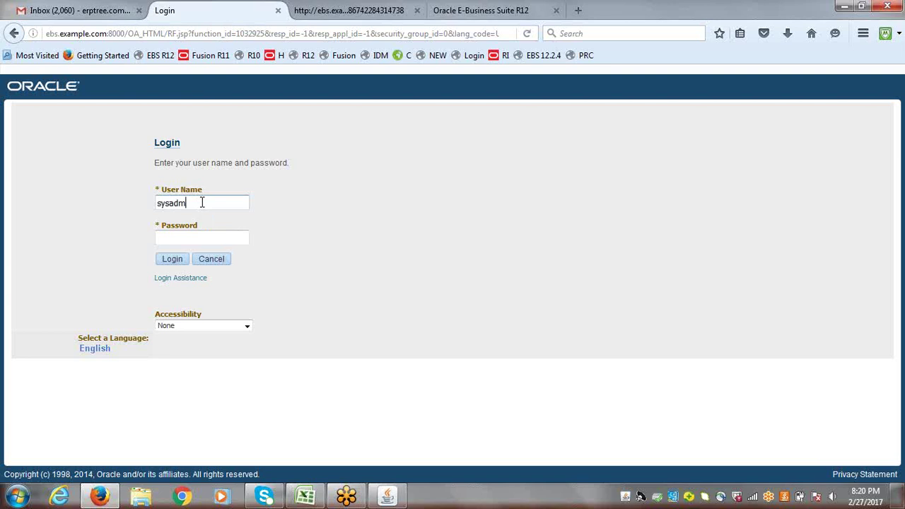
text(in)
key(Tab)
text(sysadmin)
key(Return)
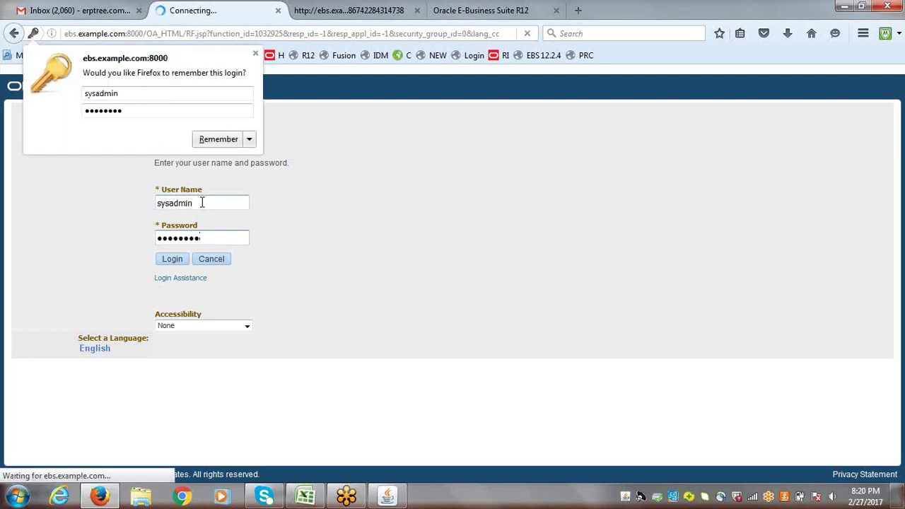
click(429, 238)
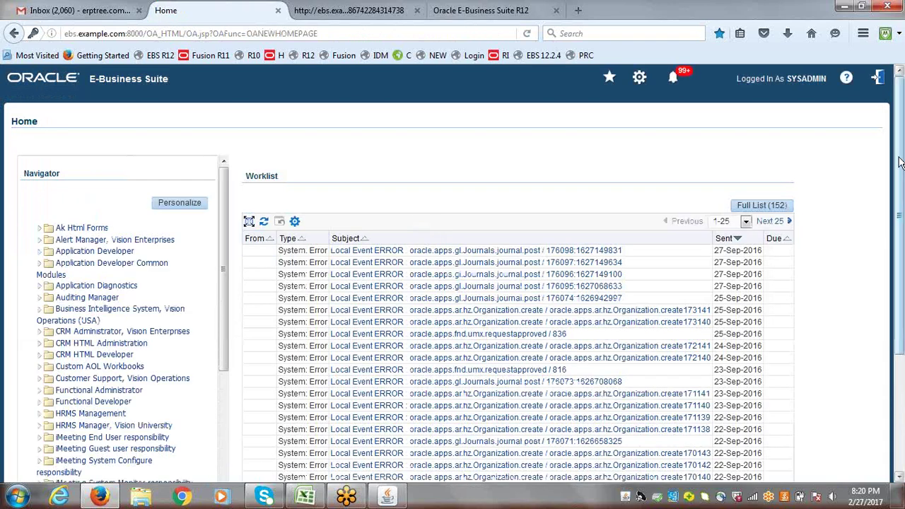
- Expand User Management in the Home Navigator and open the Users maintenance page
drag(901, 152, 902, 209)
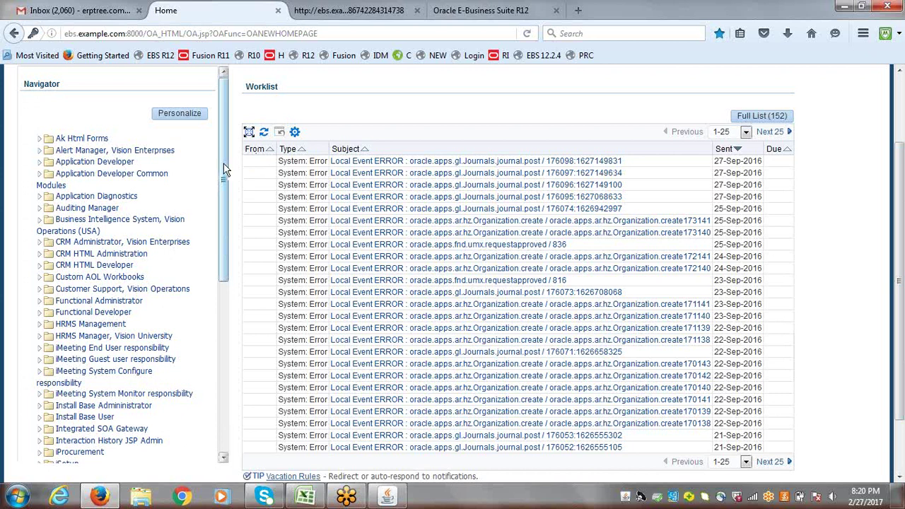
drag(224, 167, 224, 208)
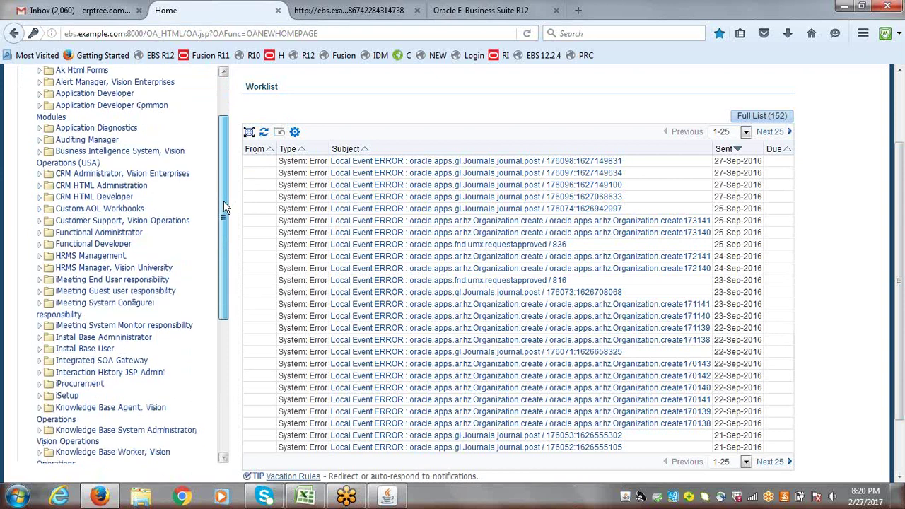
drag(223, 207, 210, 428)
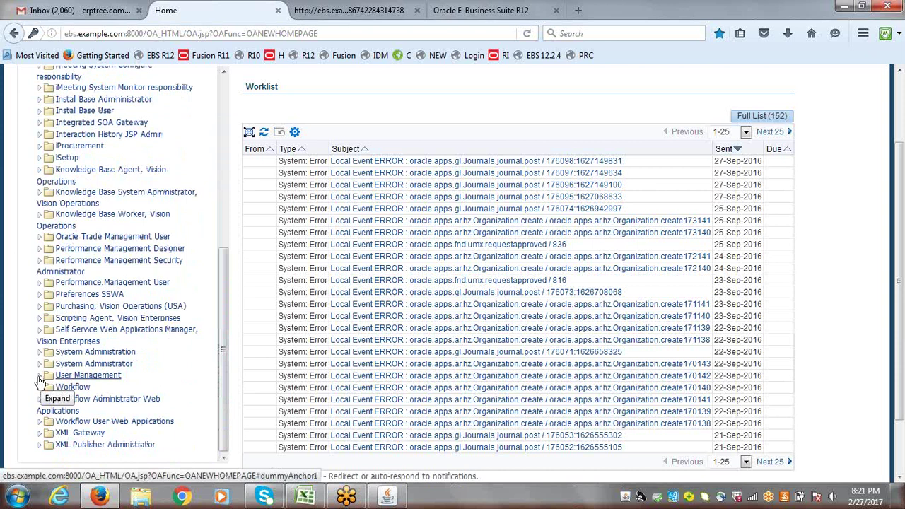
click(40, 379)
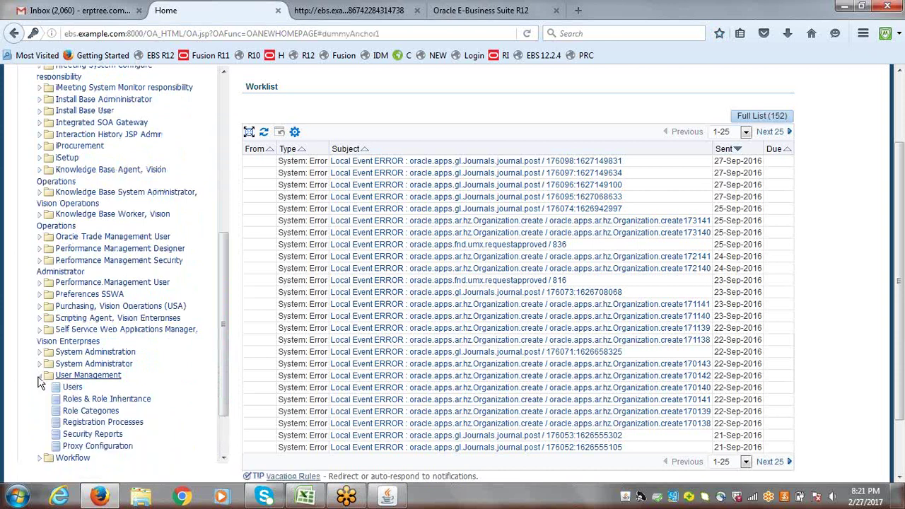
drag(224, 354, 220, 394)
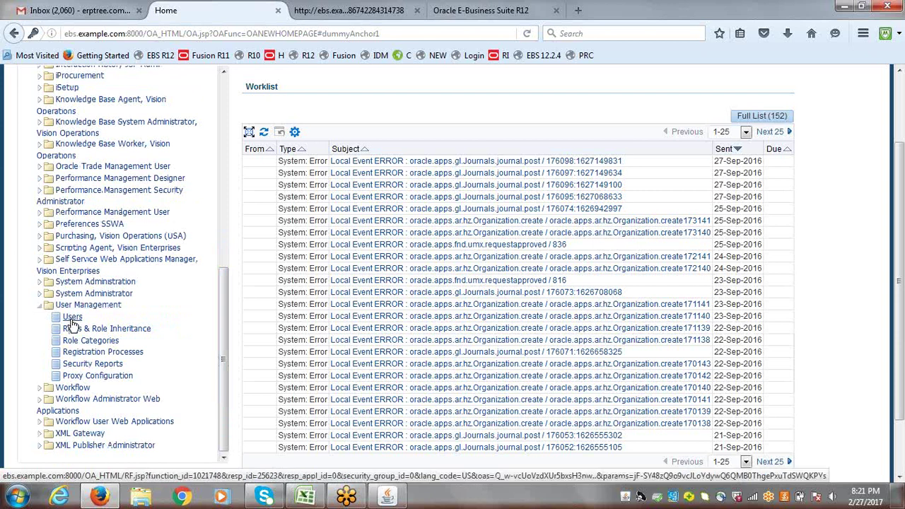
click(71, 317)
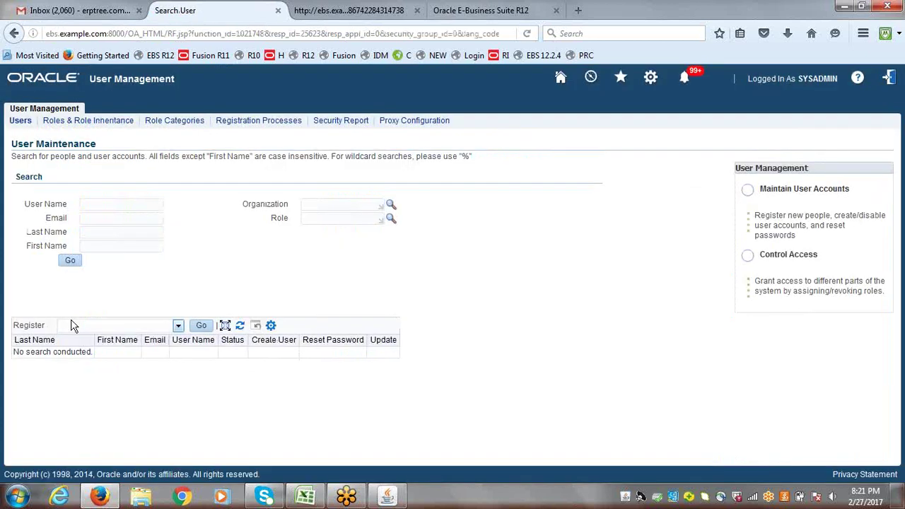
- Search user names for 'ERPT' and open the ERPTREE user's Update User page to review its roles
click(112, 204)
text(ERPTREE)
click(69, 264)
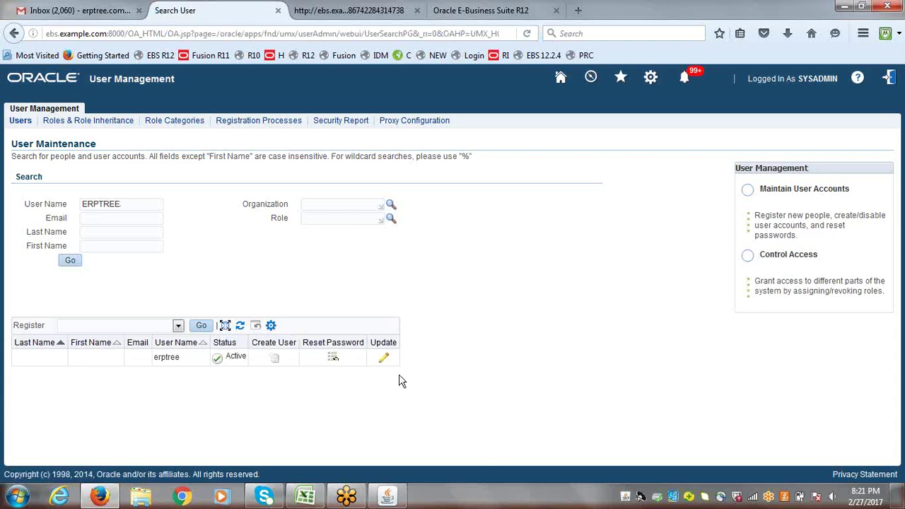
click(384, 359)
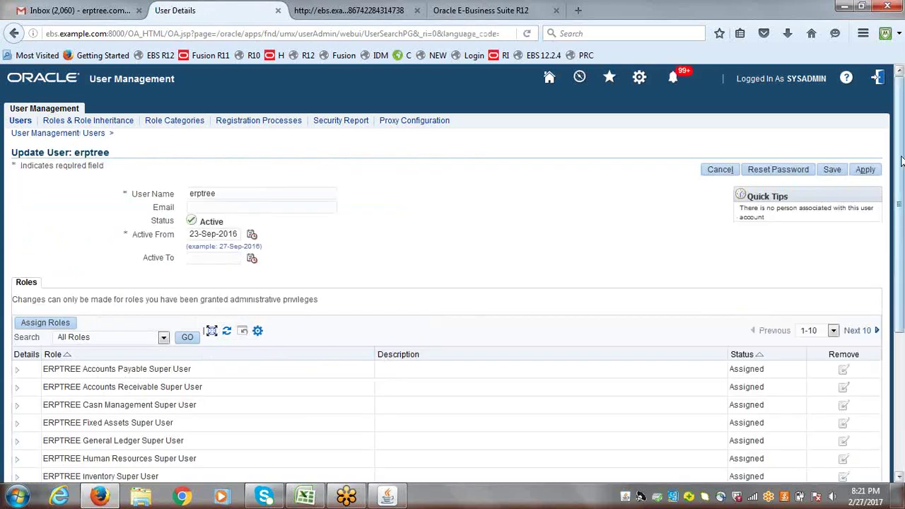
scroll(904, 202, down, 1)
scroll(903, 202, down, 1)
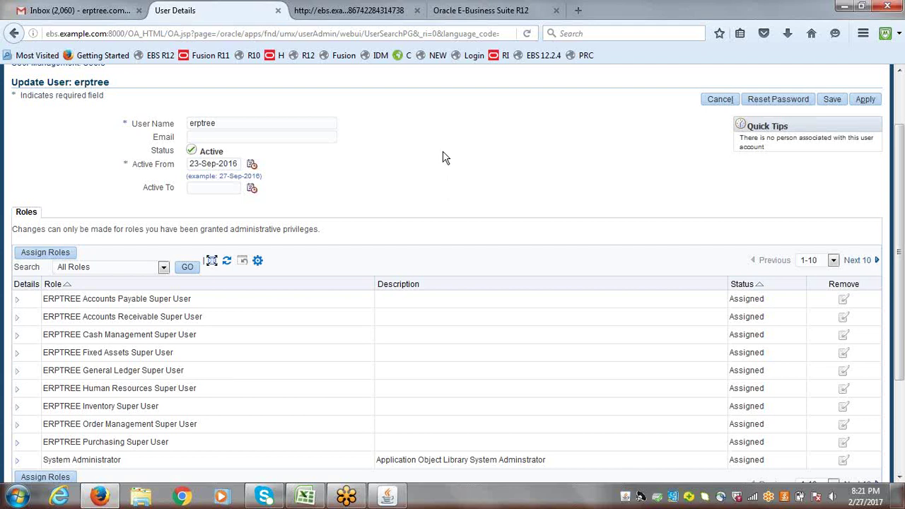
scroll(901, 327, down, 3)
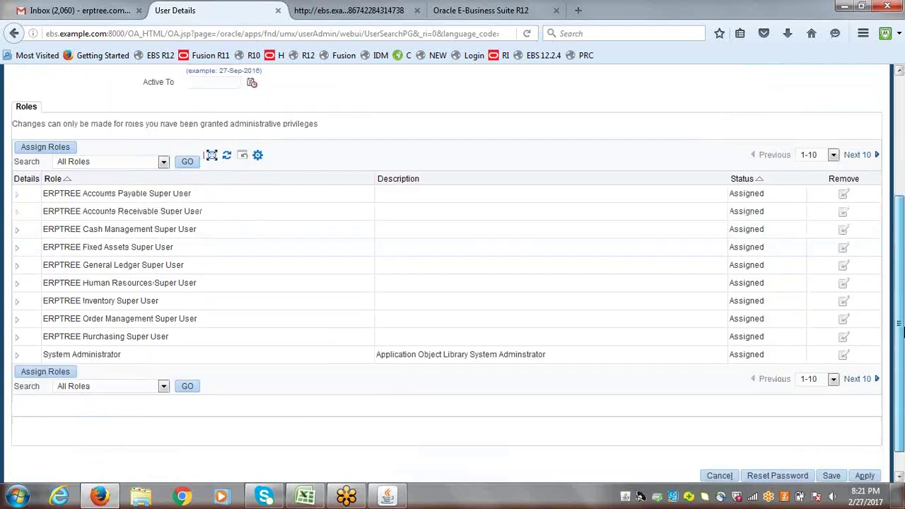
drag(901, 327, 901, 281)
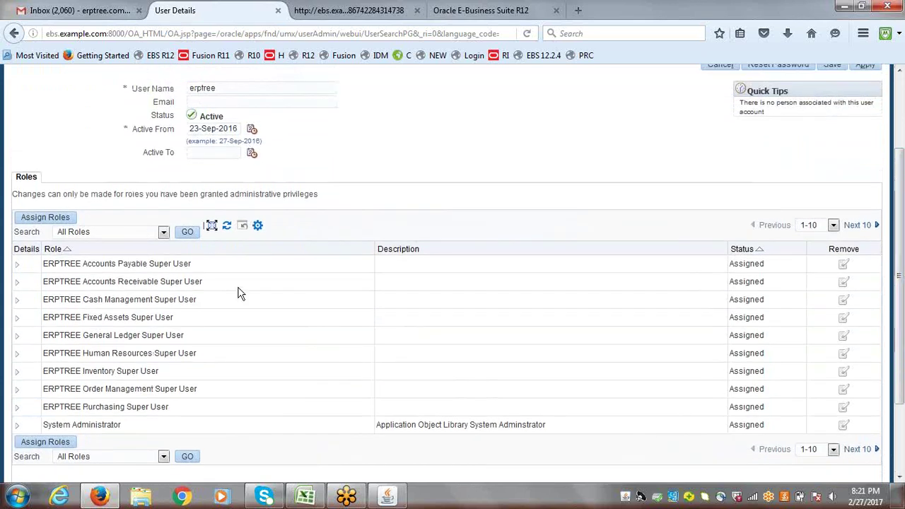
- Assign the role Flexfield Value Set Security: All privileges, found by searching roles for Flex%
click(41, 220)
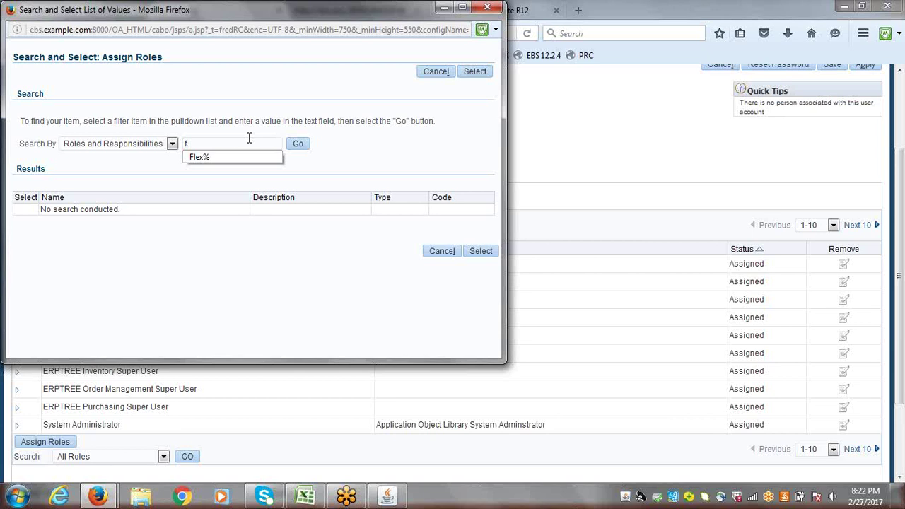
click(235, 156)
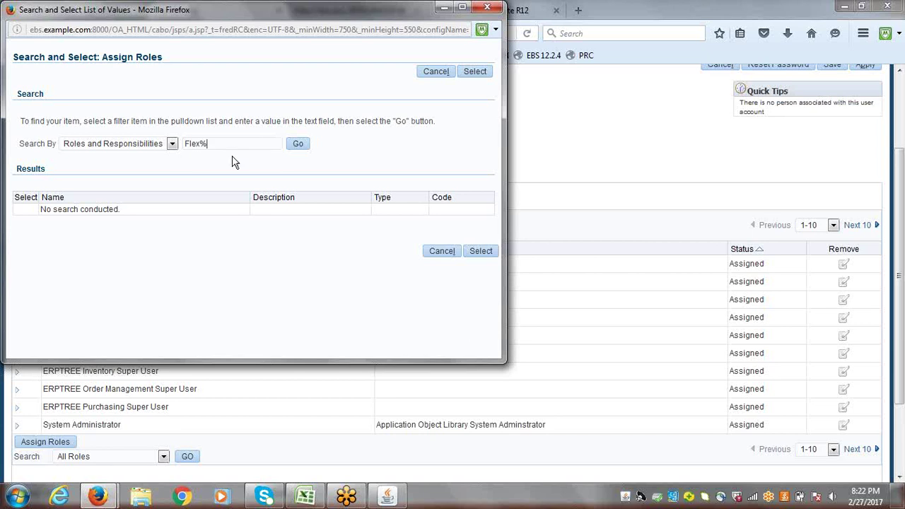
click(301, 147)
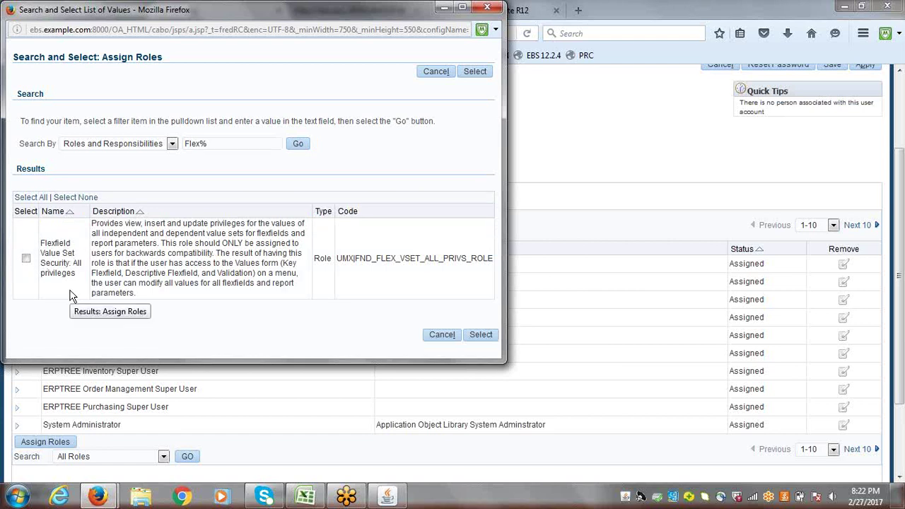
click(26, 260)
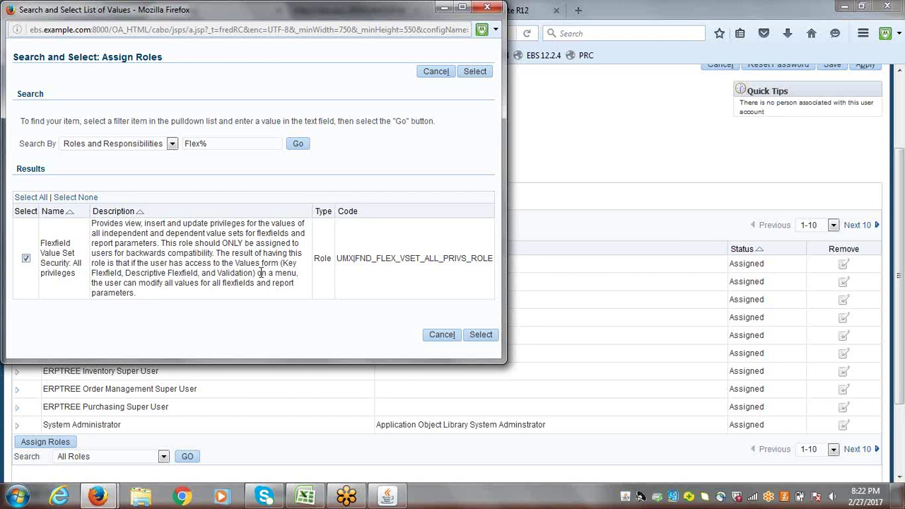
click(481, 335)
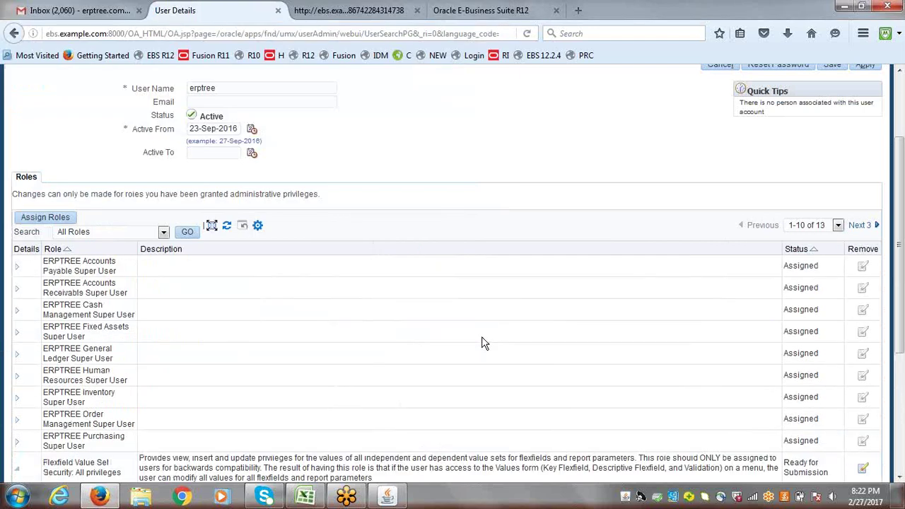
- Apply the new role assignment, adding the justification 'Value Set Security' when prompted
drag(902, 225, 896, 157)
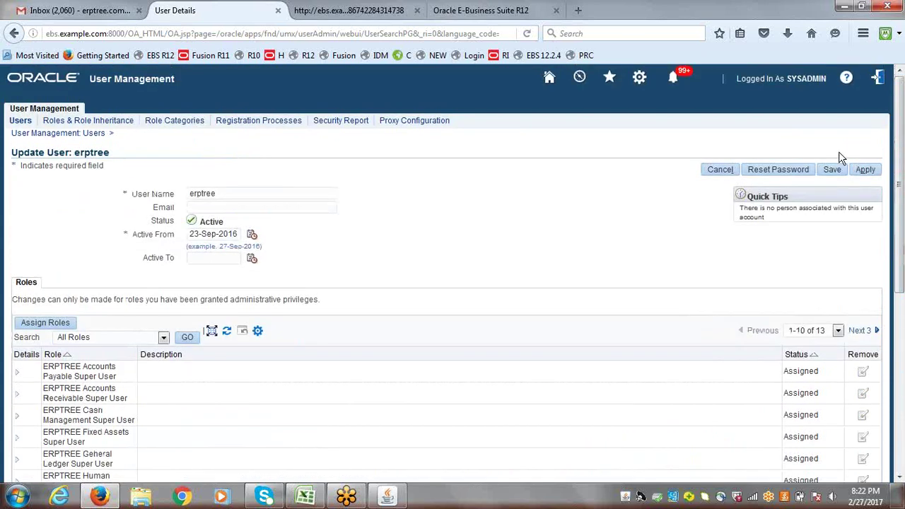
click(869, 172)
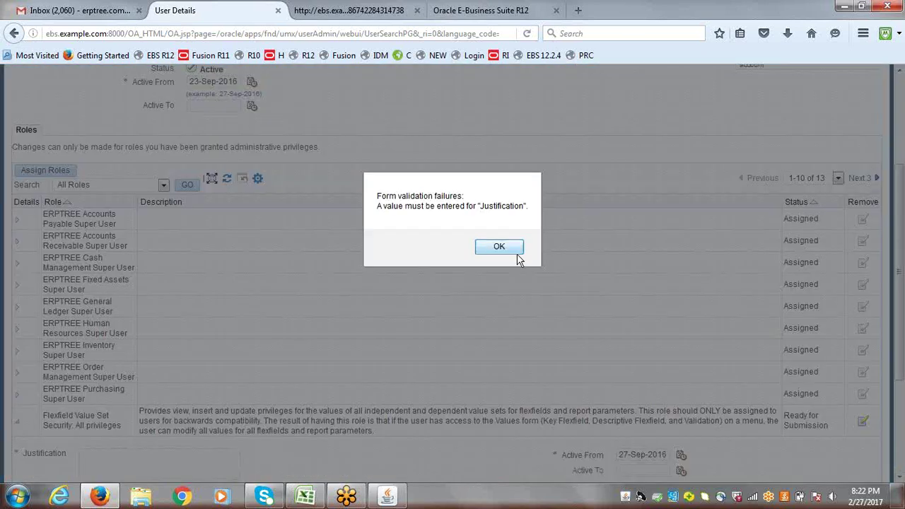
click(513, 256)
scroll(898, 222, down, 3)
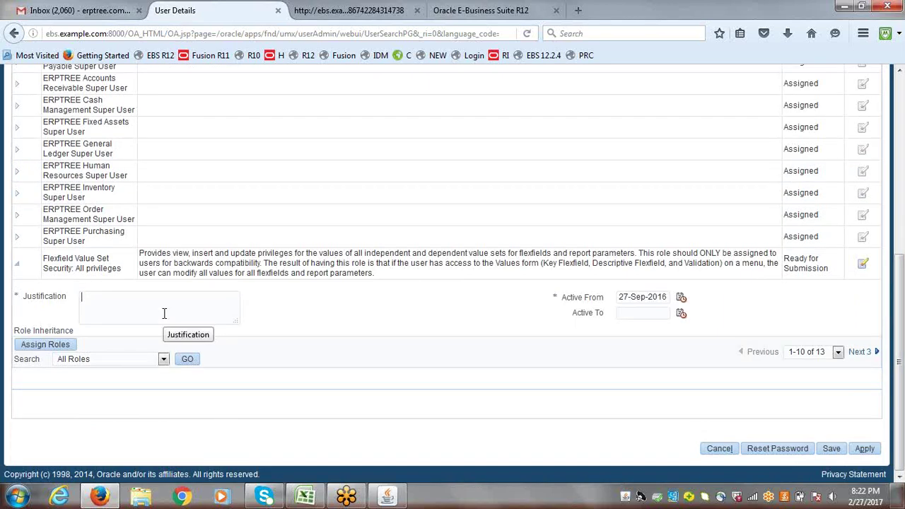
text(Value)
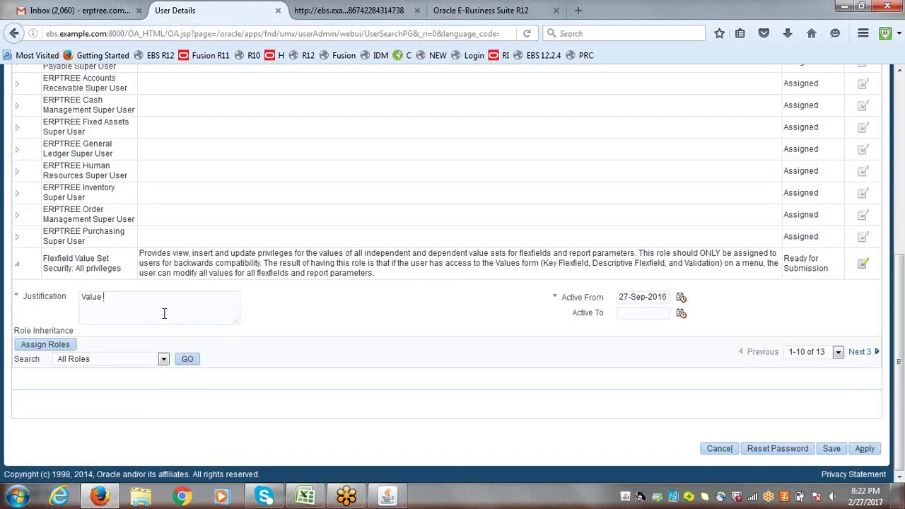
text( Set Security)
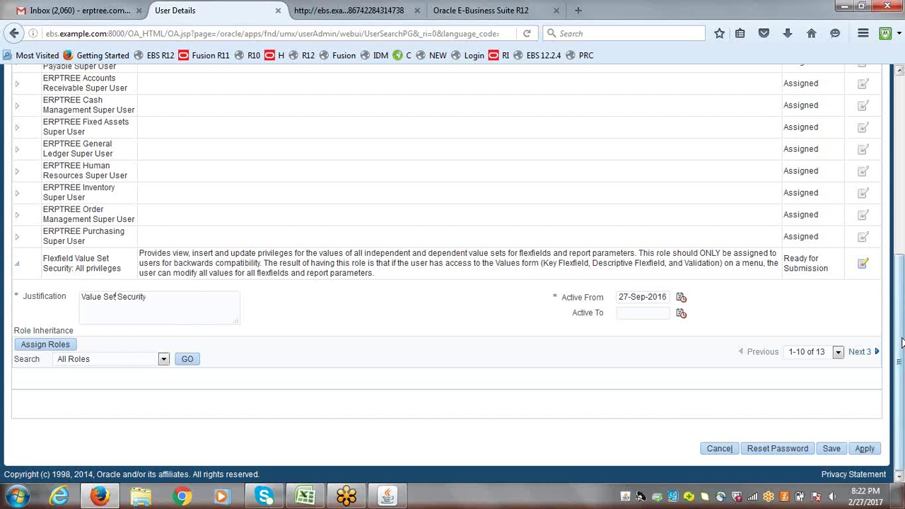
drag(902, 340, 902, 243)
scroll(902, 243, up, 3)
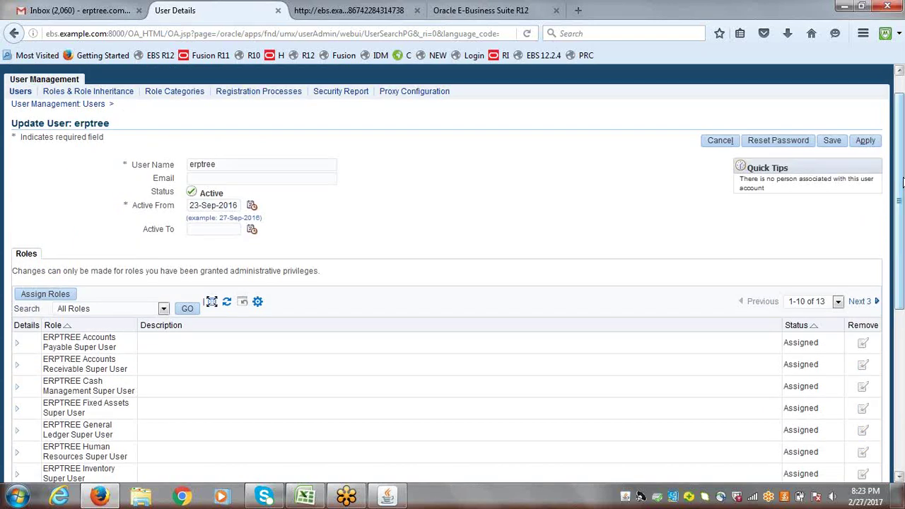
click(866, 142)
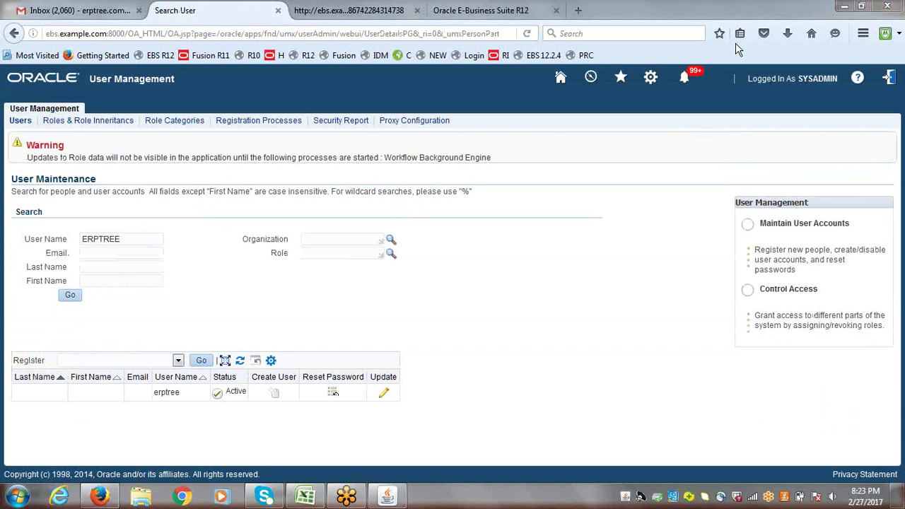
- Sign out of the web session and close the Forms session and the leftover launch page
click(889, 78)
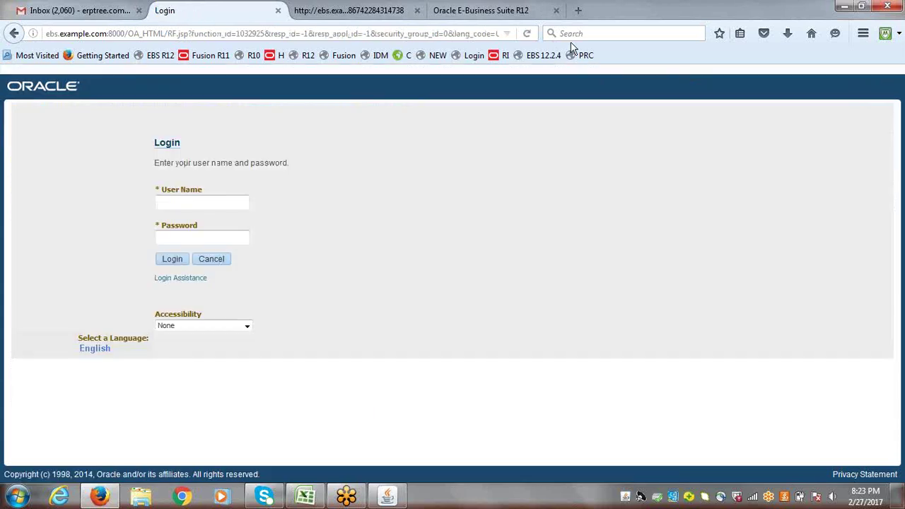
click(556, 10)
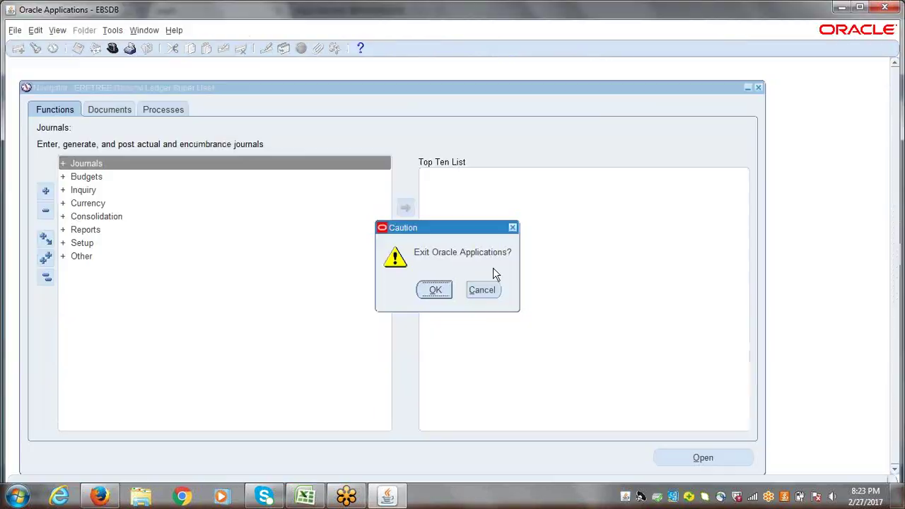
click(435, 291)
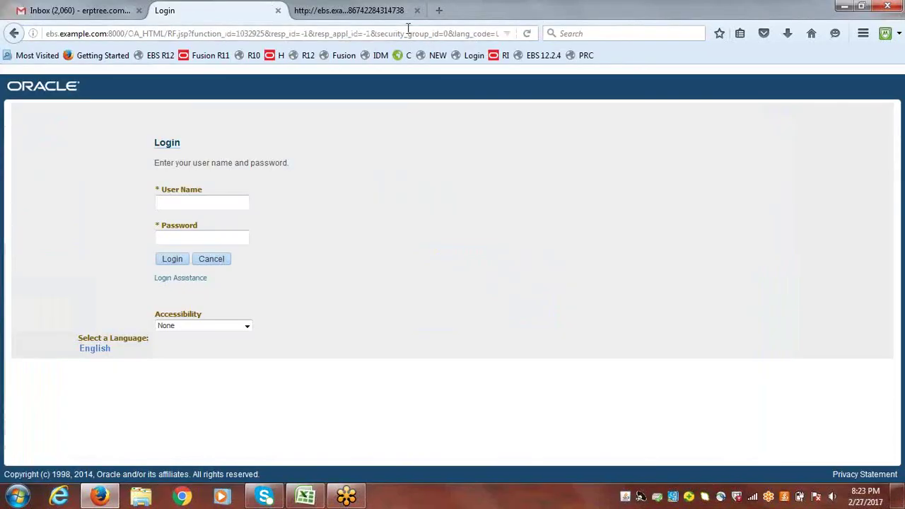
click(417, 9)
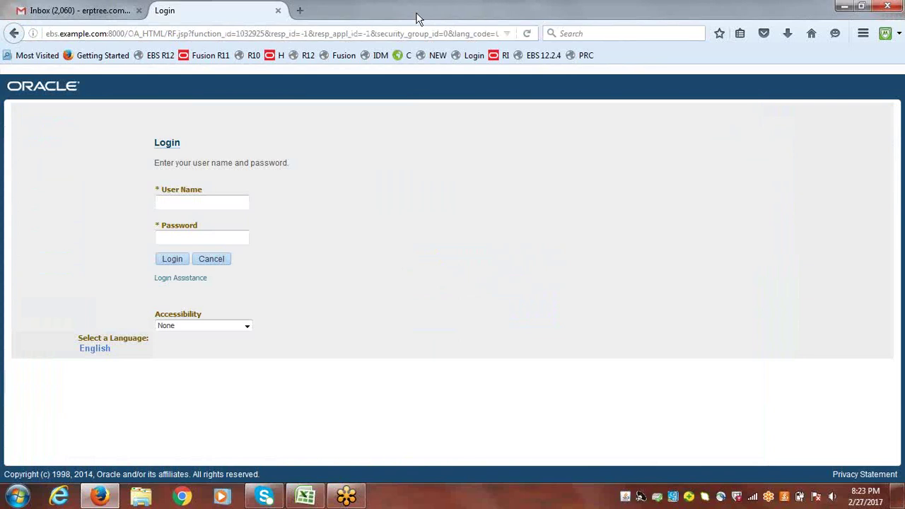
- Log back in as erptree with the account password
click(201, 202)
text(erptree)
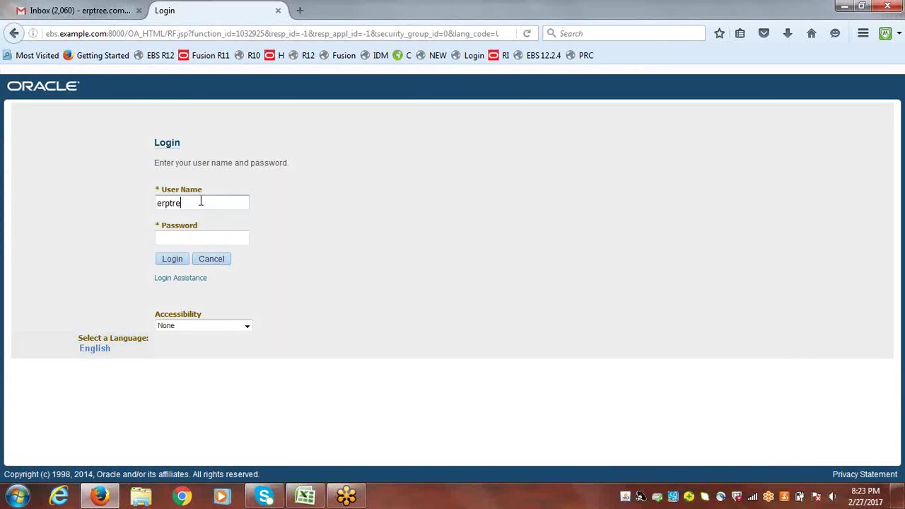
key(Tab)
text(welcome)
key(Tab)
click(169, 260)
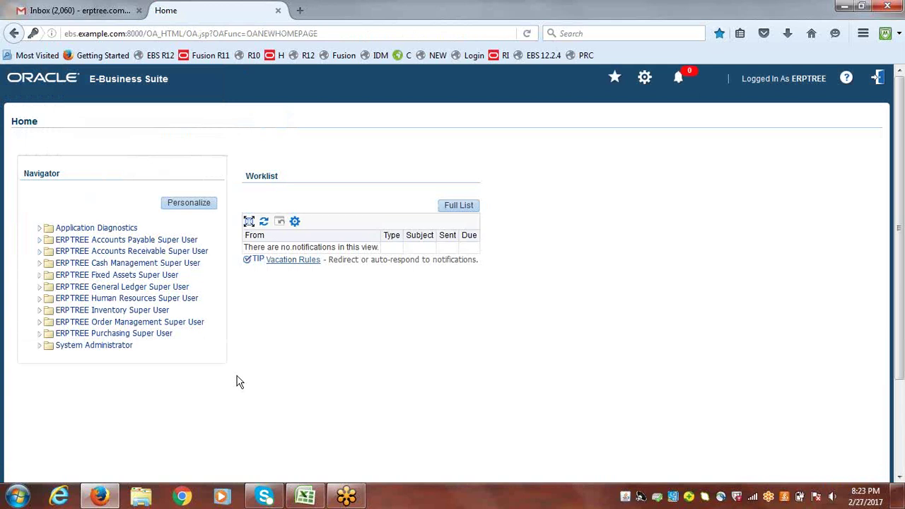
- Open General Ledger Super User > Journals > Enter, then close the Enter Journals form
click(90, 290)
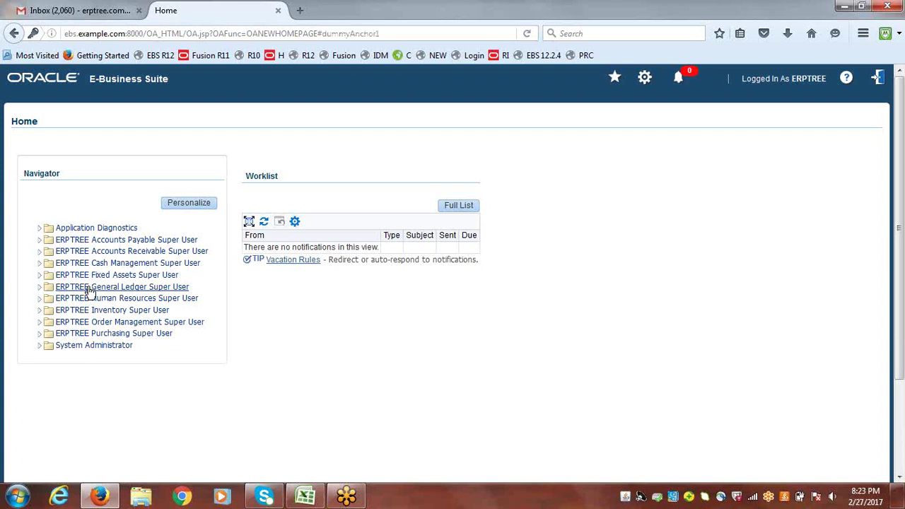
click(39, 287)
click(85, 299)
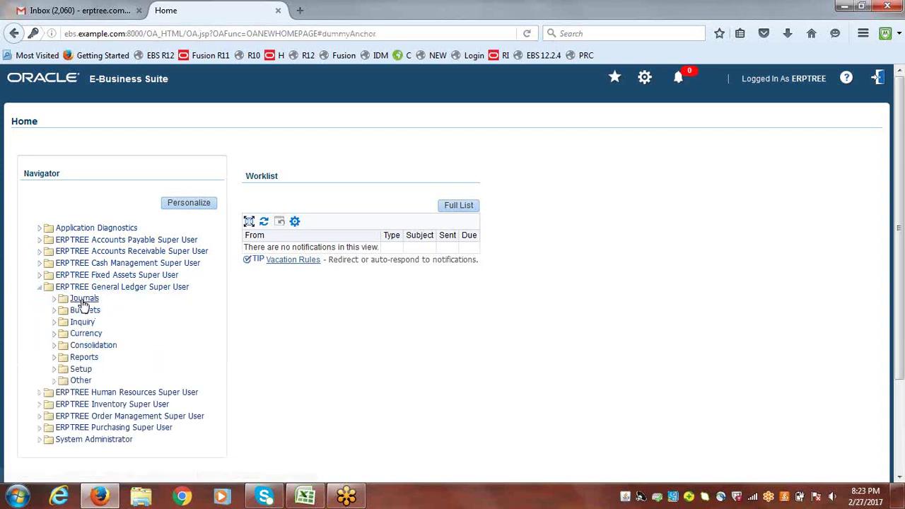
click(86, 333)
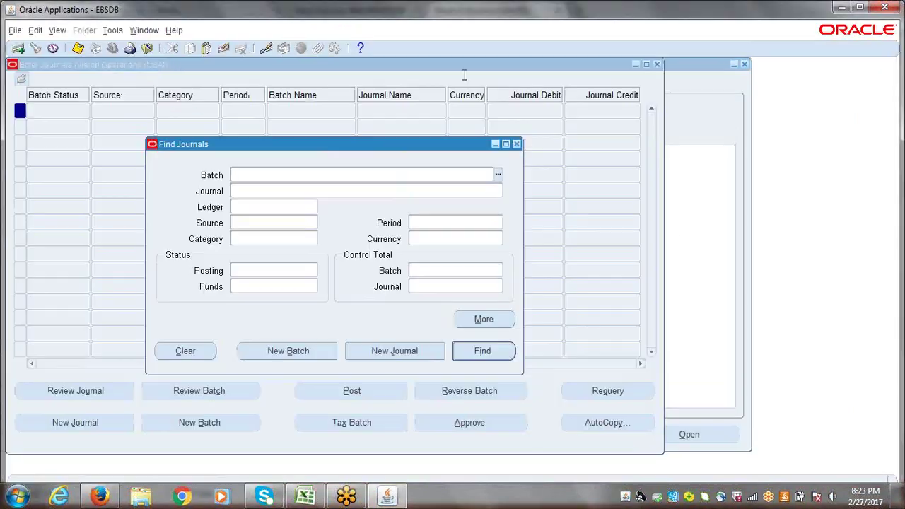
click(515, 143)
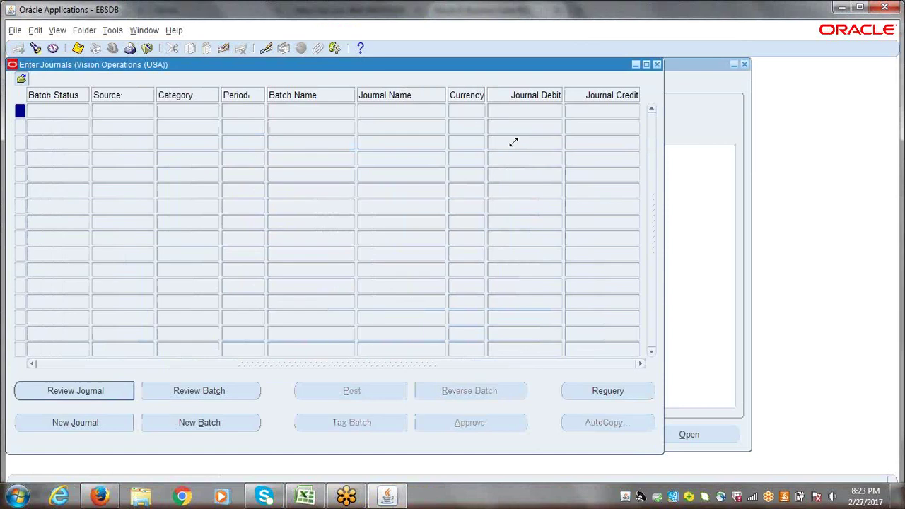
click(657, 64)
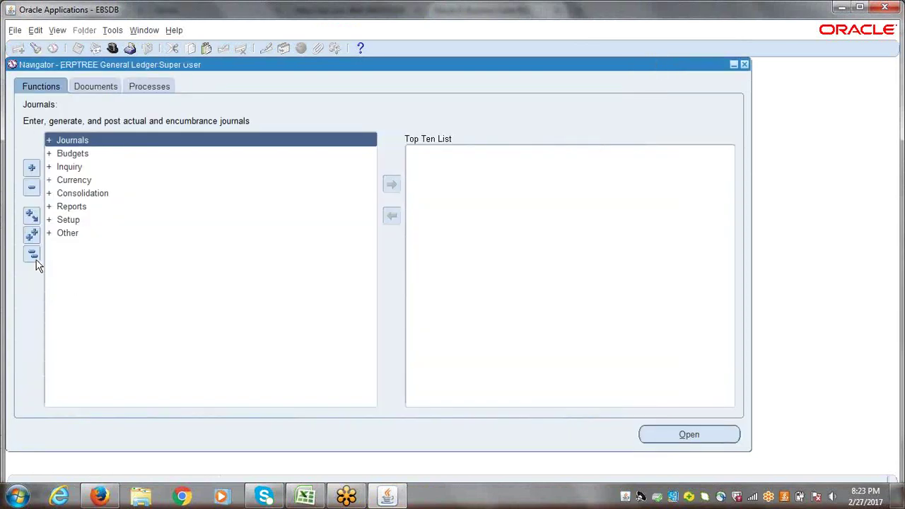
- Expand Setup > Financials > Flexfields > Key, briefly open Key Flexfield Segments, then select Values
click(68, 221)
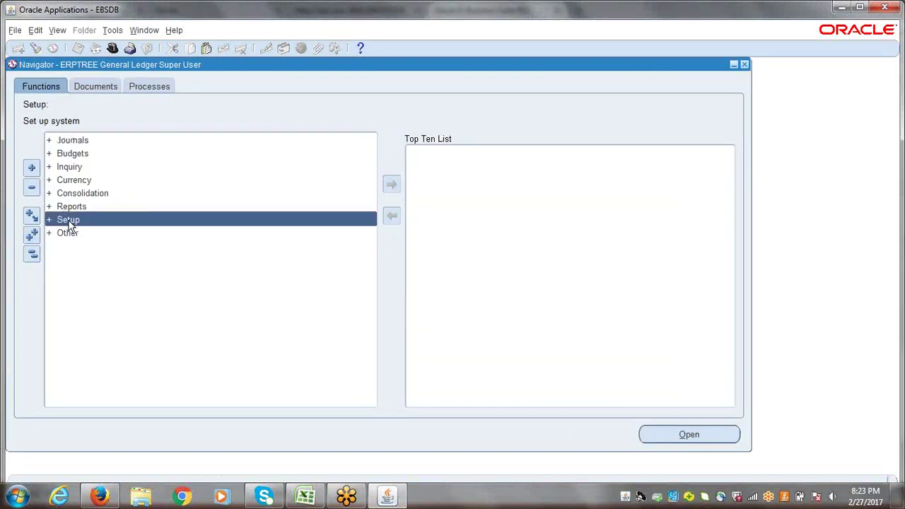
double_click(69, 221)
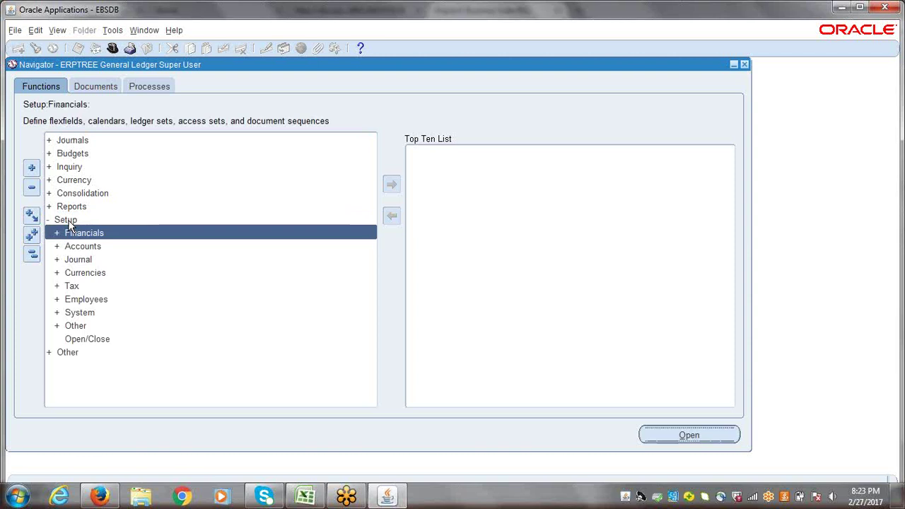
key(Return)
key(Down)
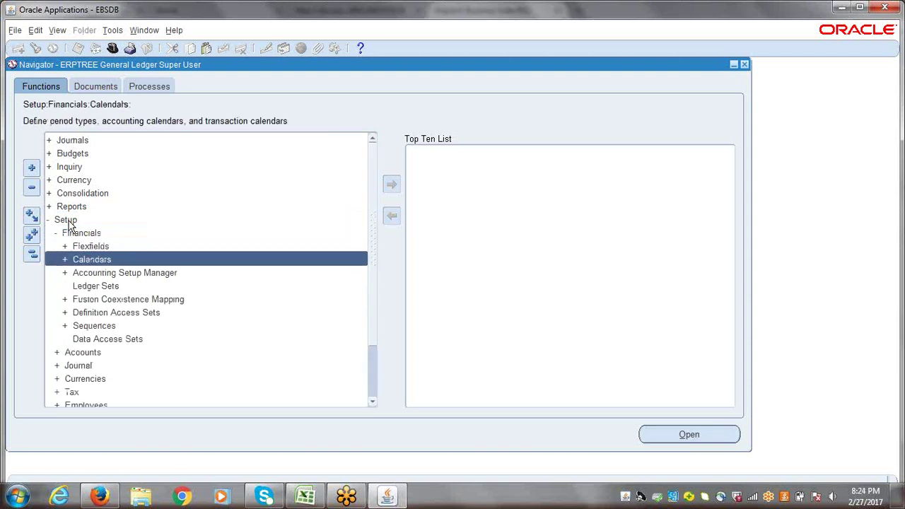
key(Up)
key(Return)
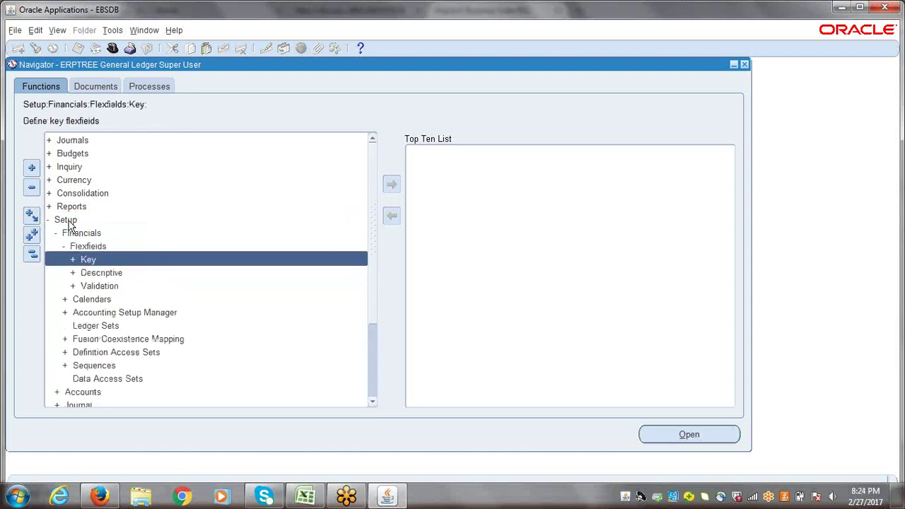
key(Return)
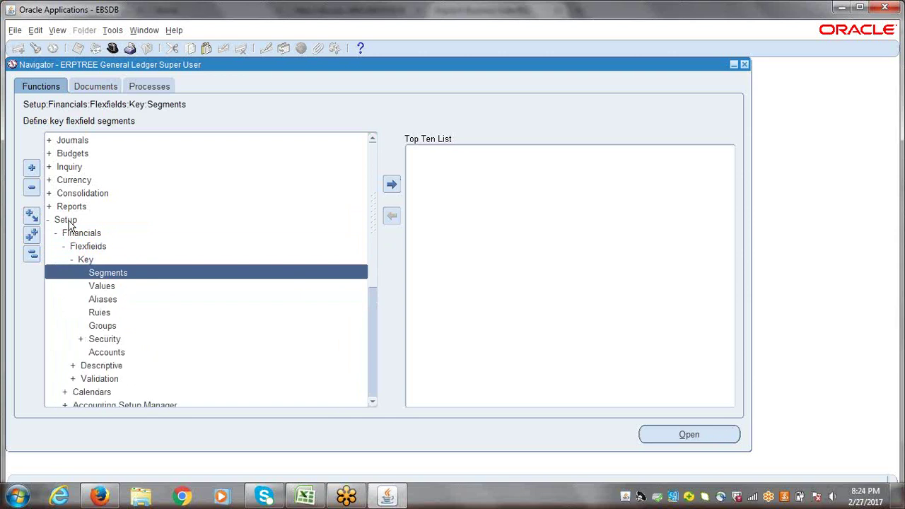
key(Return)
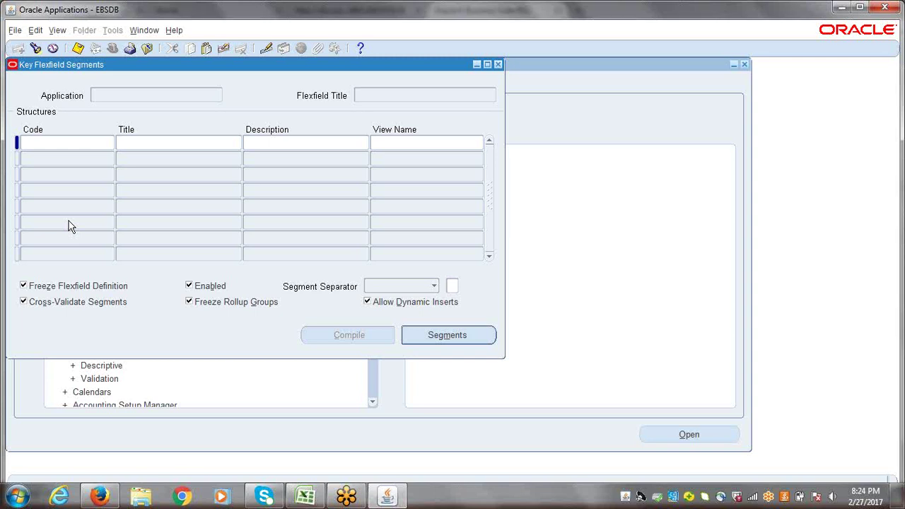
click(498, 64)
click(111, 286)
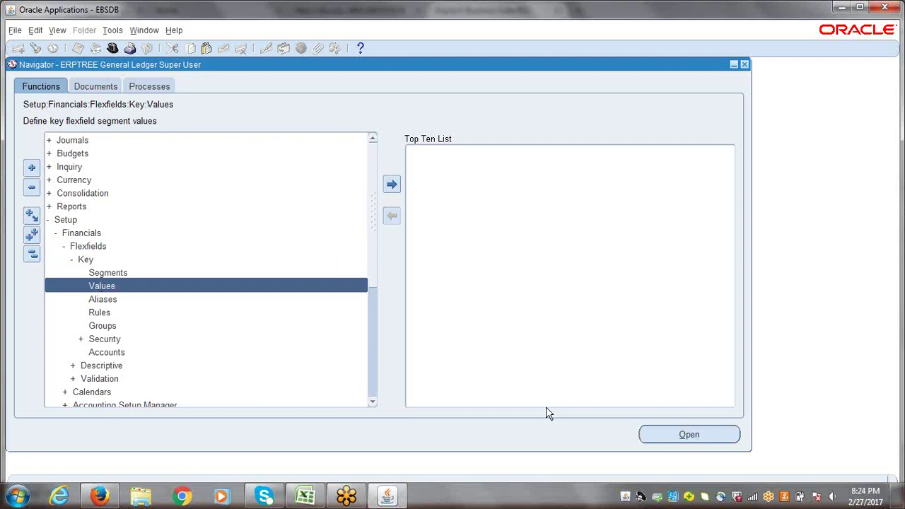
- Find the ERPTREE Company value set in Segment Values and start a new value row
key(Return)
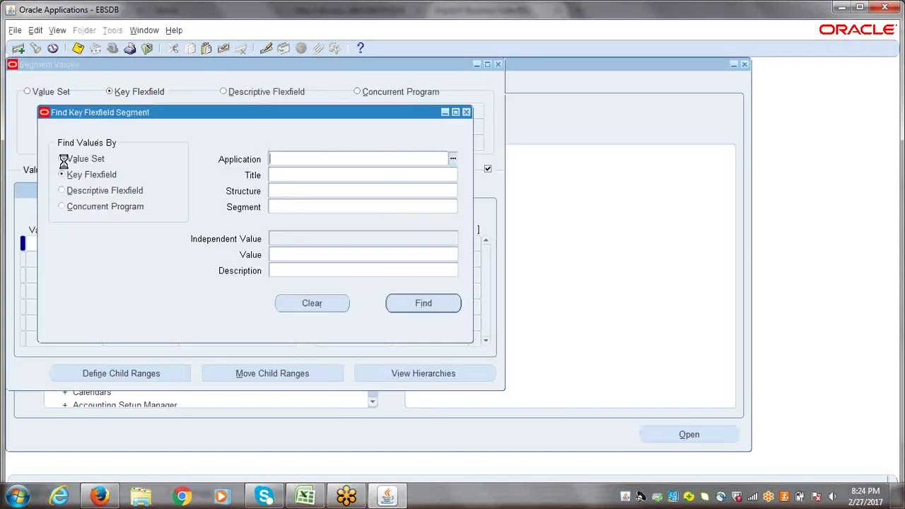
click(64, 160)
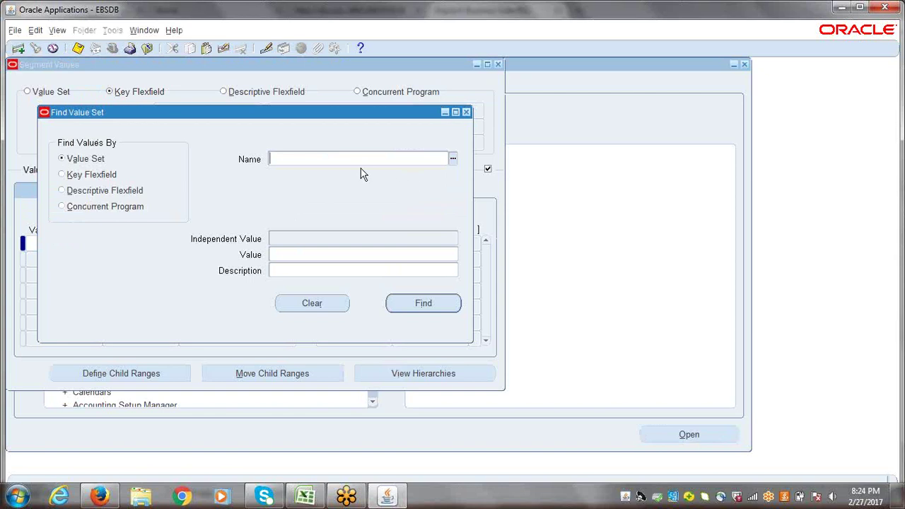
text(ERPTREE)
key(Tab)
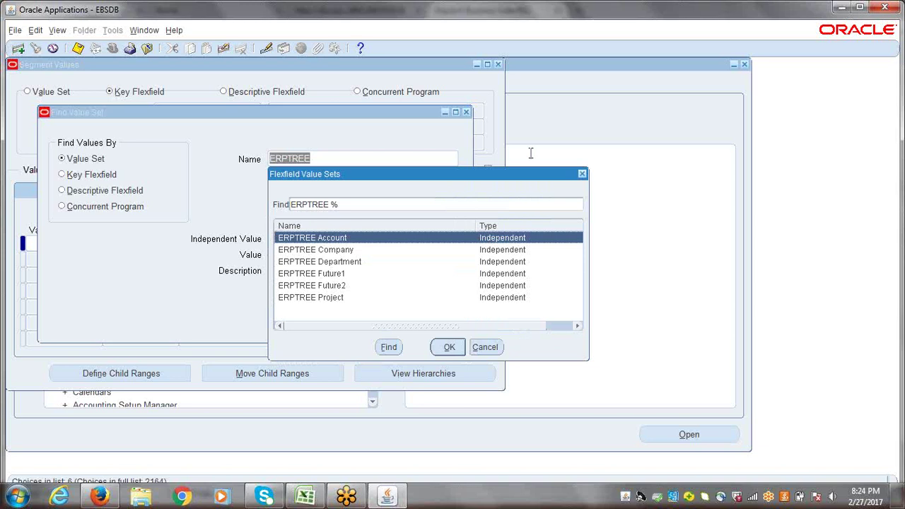
click(329, 254)
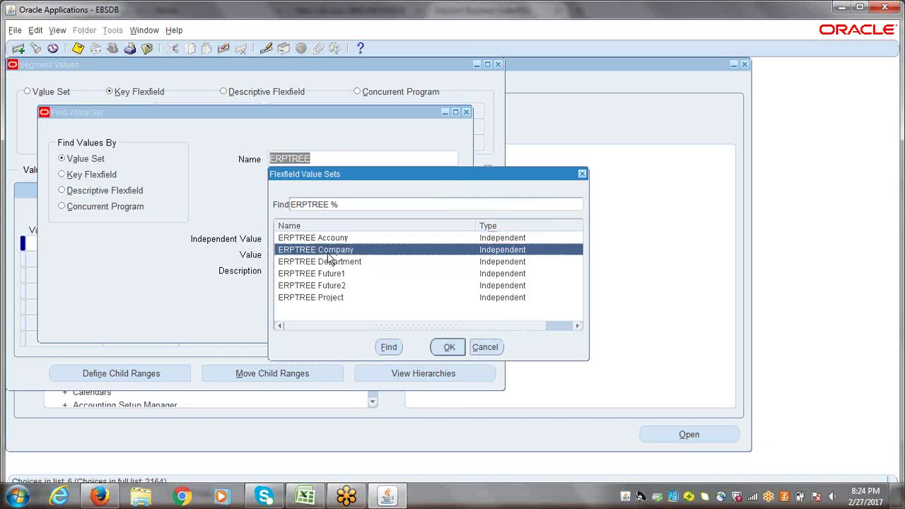
click(453, 347)
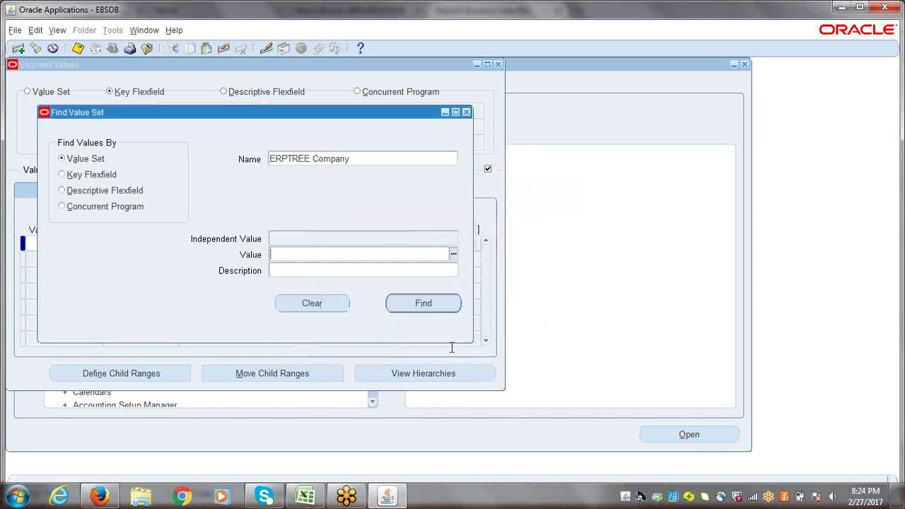
click(416, 303)
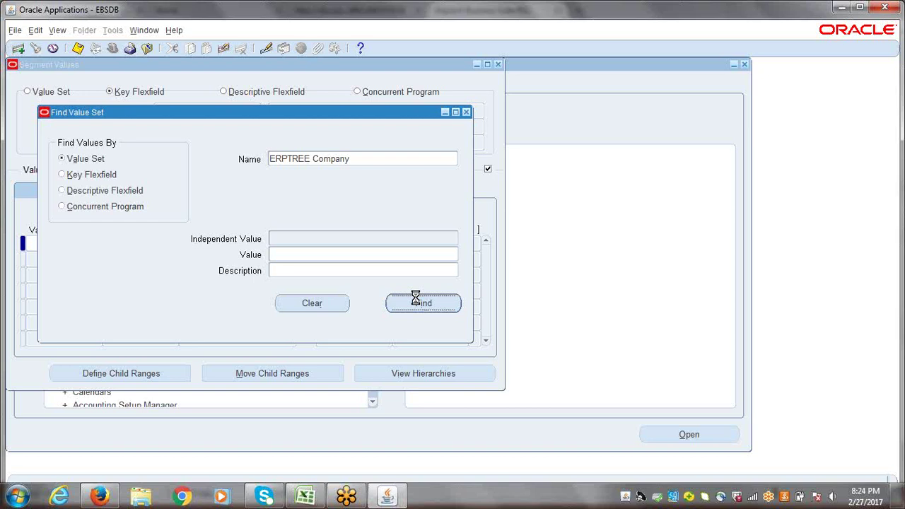
click(56, 246)
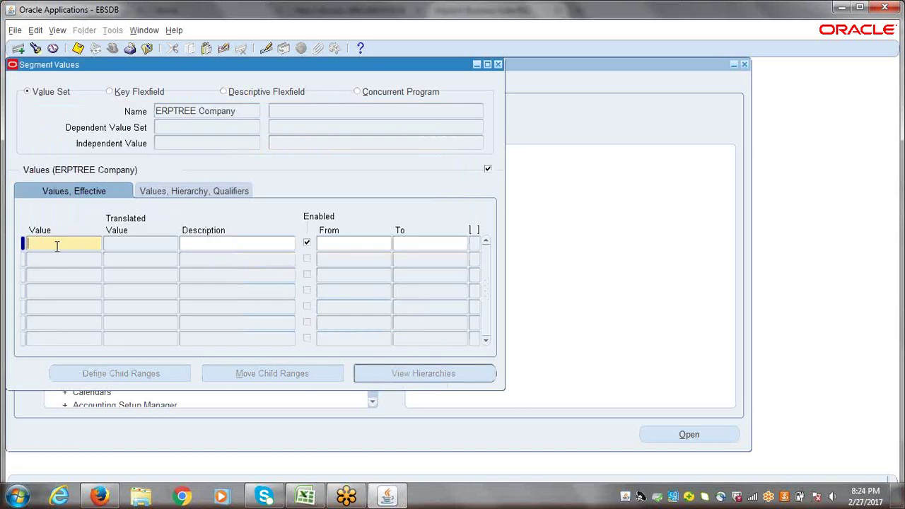
- Enter value 0001 with the description 'ERPTREE.COM Trainings'
text(1)
key(Tab)
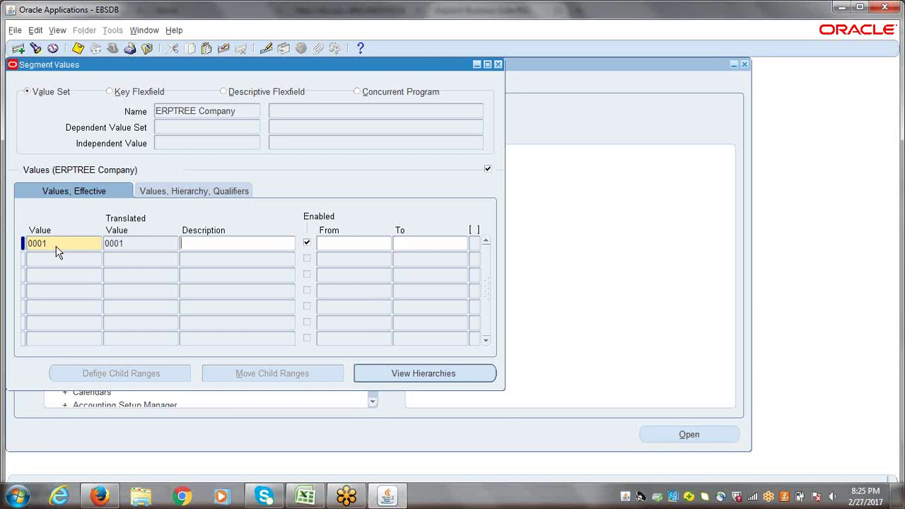
text(ERPTREE Trainings)
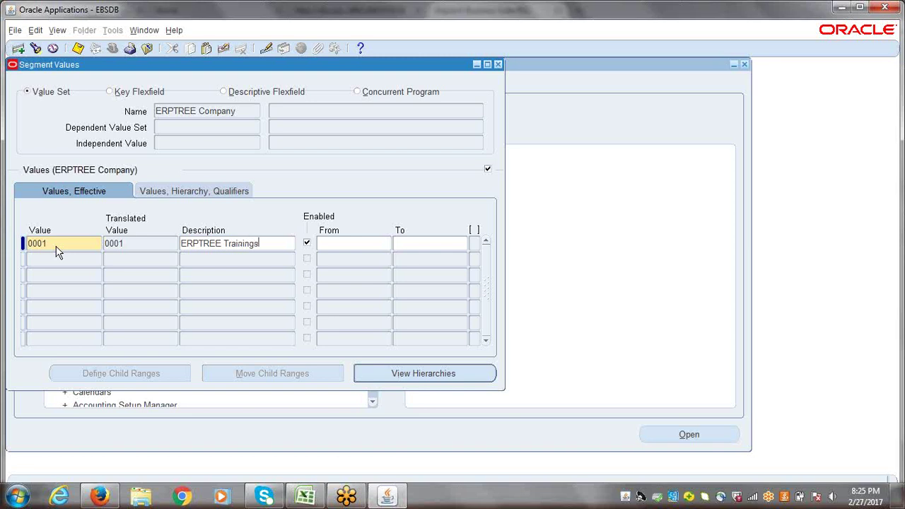
click(222, 243)
text(COM)
key(Tab)
- Set value 0001's budgeting and posting qualifiers to Yes/Yes and start a new row
click(167, 193)
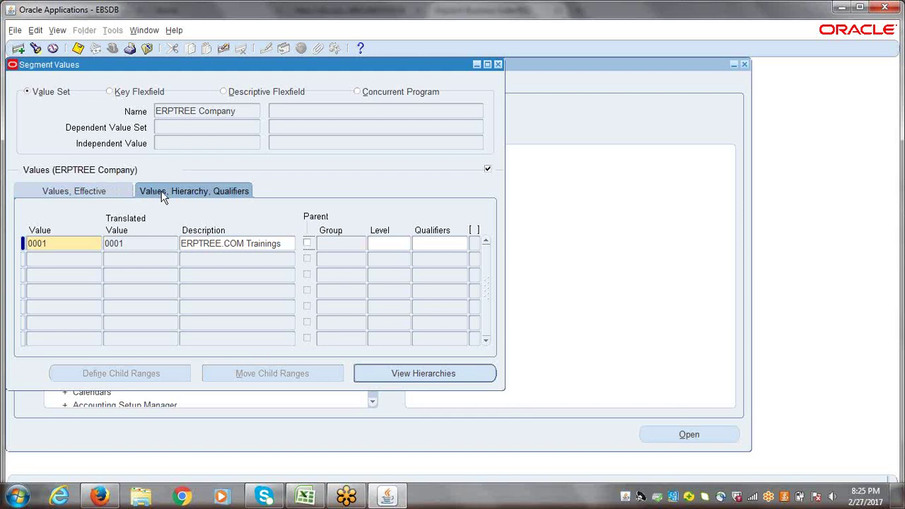
click(429, 244)
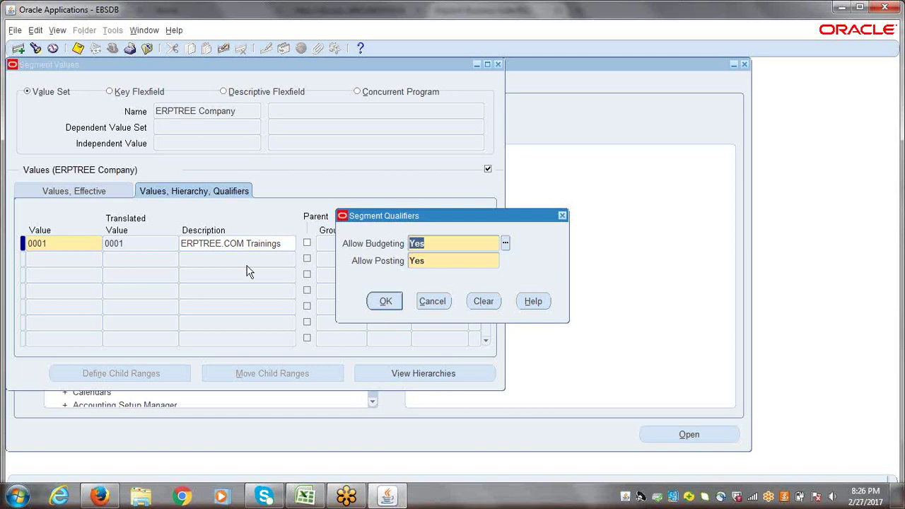
click(427, 260)
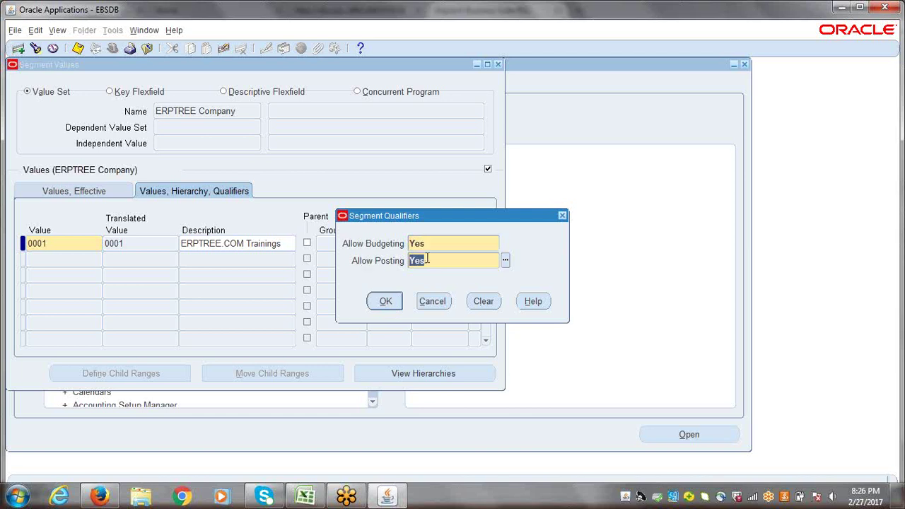
text(No)
key(Tab)
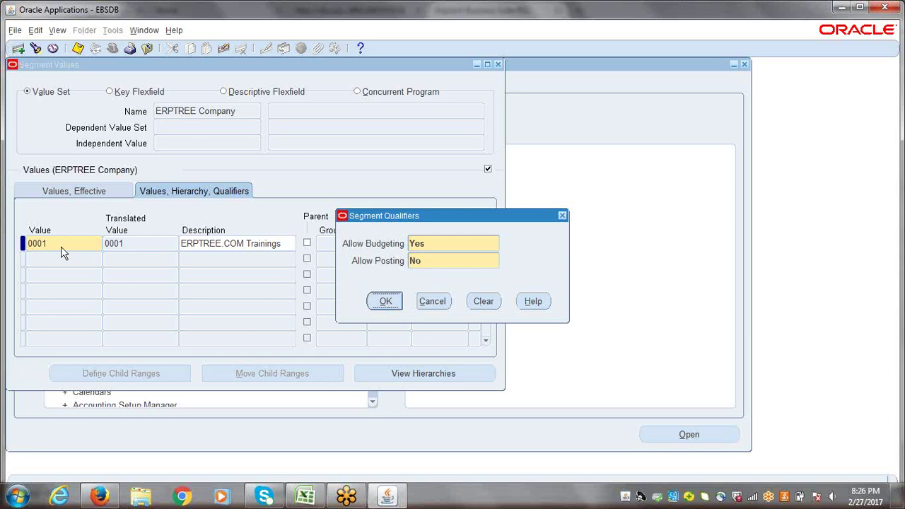
click(420, 260)
text(Y)
key(Tab)
click(382, 302)
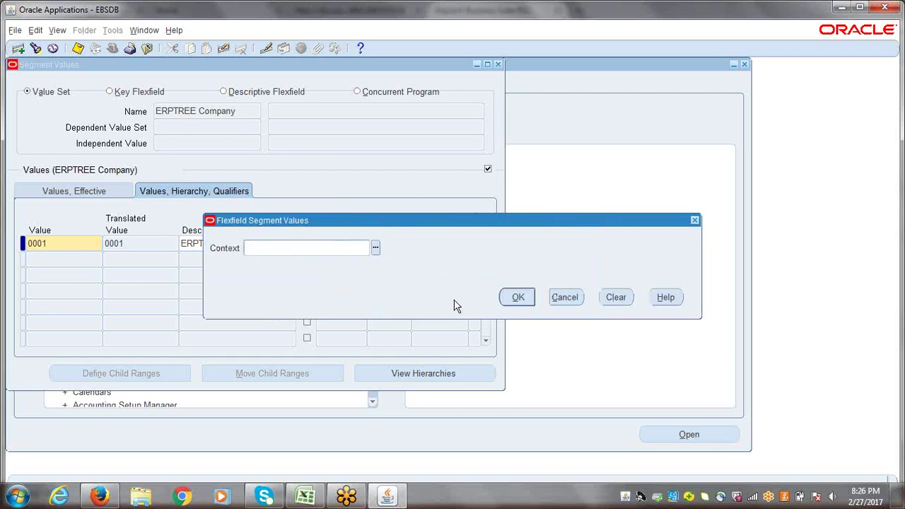
click(519, 298)
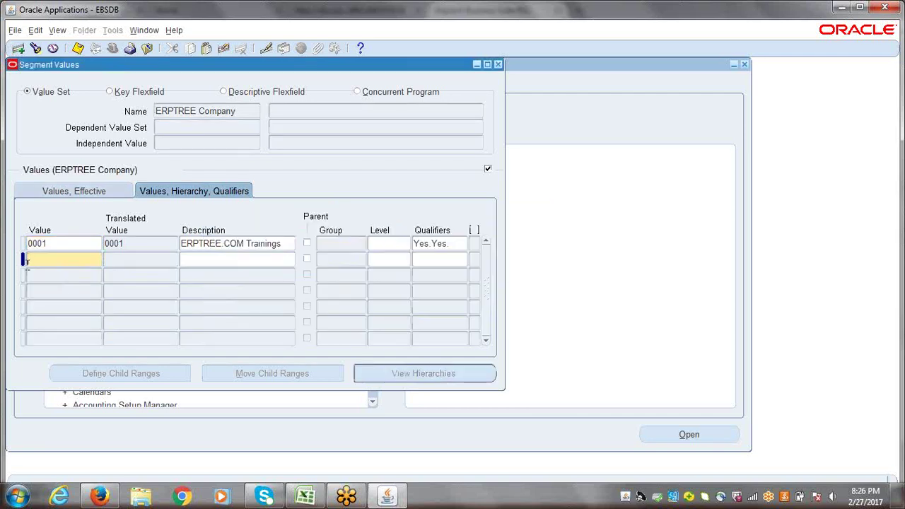
- Add value 0002 'ERPTREE.COM Consulting' with Yes/Yes qualifiers
text(2)
key(Tab)
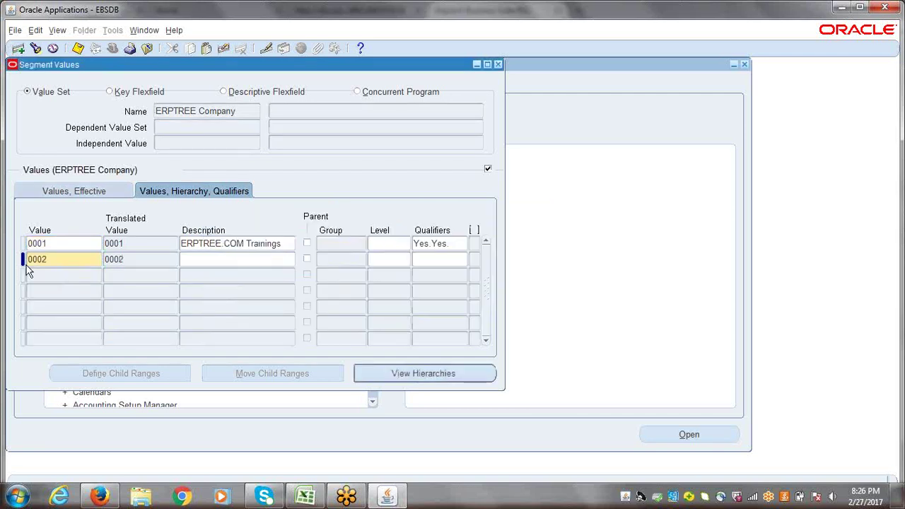
text(ERPTREE.COM Consulting)
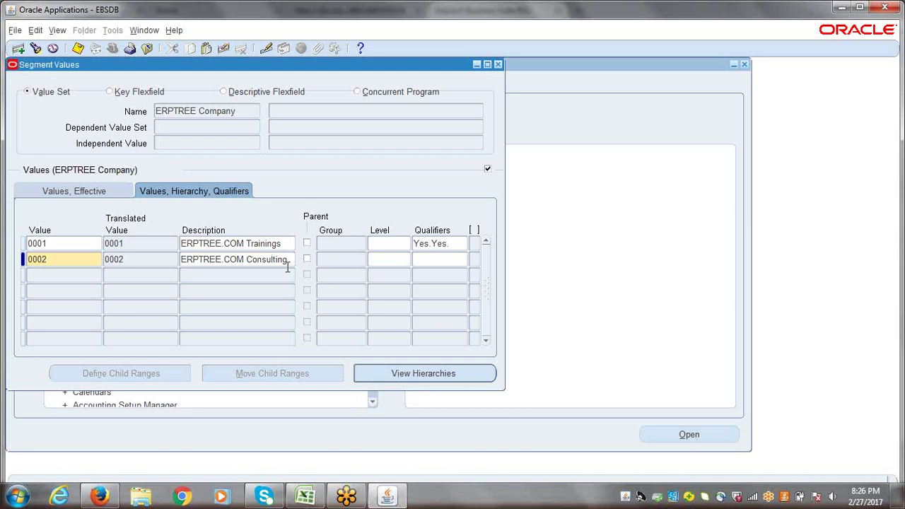
click(435, 260)
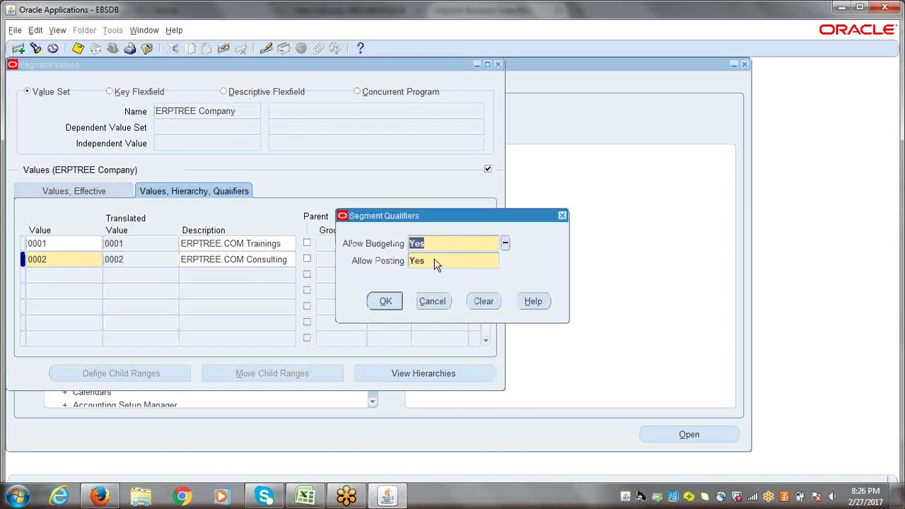
click(384, 301)
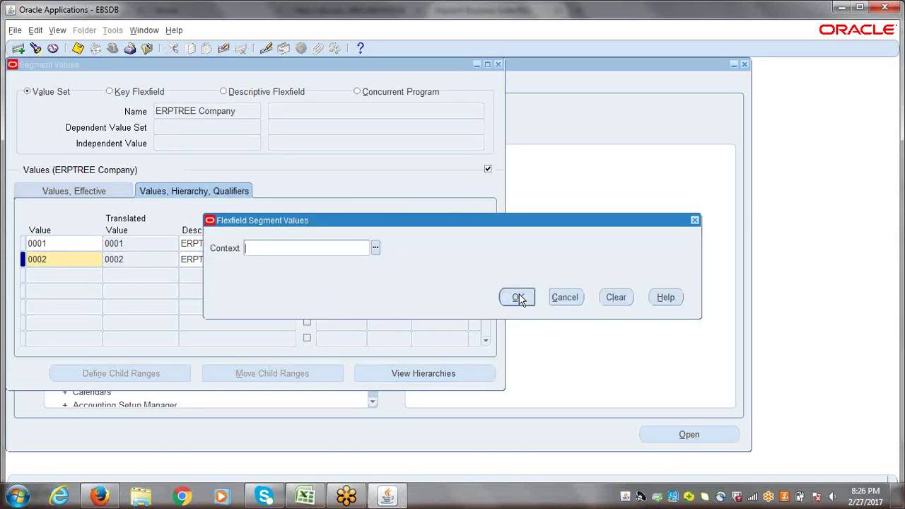
click(518, 297)
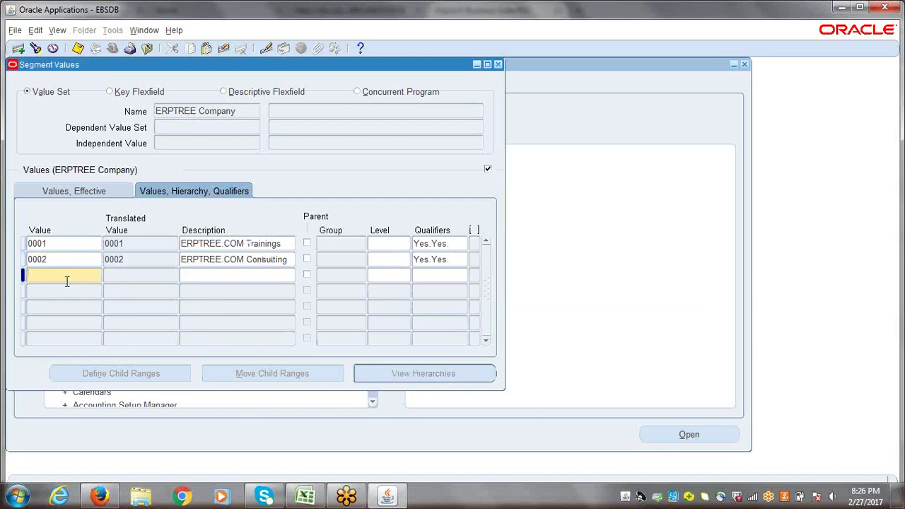
- Add value 0003 'ERPTREE.COM Development' with Yes/Yes qualifiers and save all three values
text(3)
key(Tab)
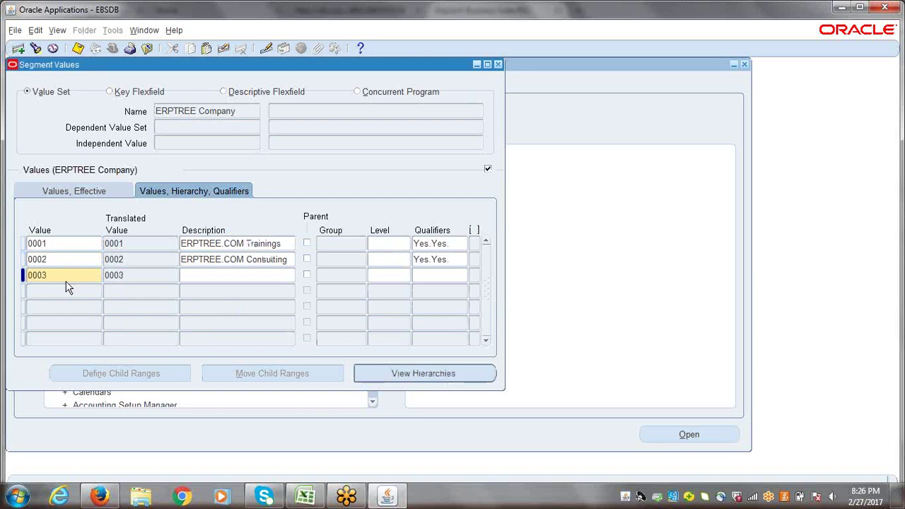
text(ERPTREE.COM)
text(Deve)
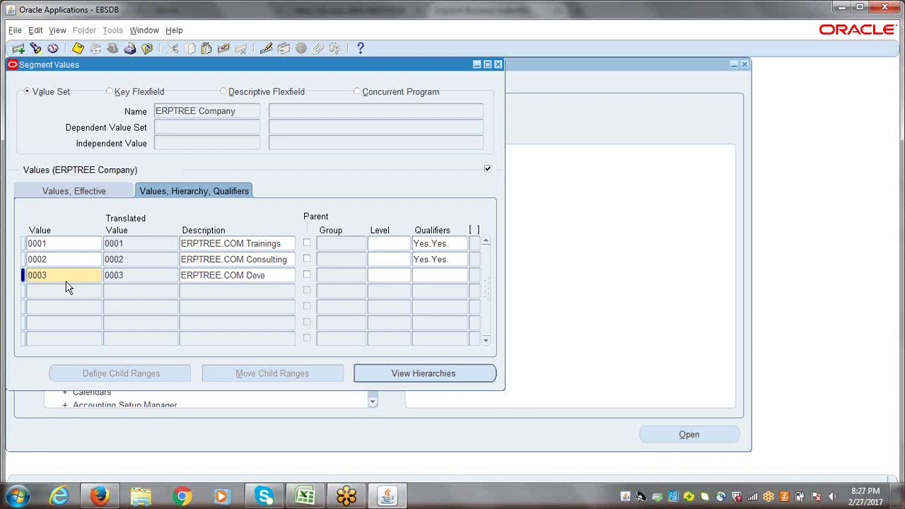
key(BackSpace)
text(lopment)
click(261, 276)
text(e)
click(430, 276)
click(386, 302)
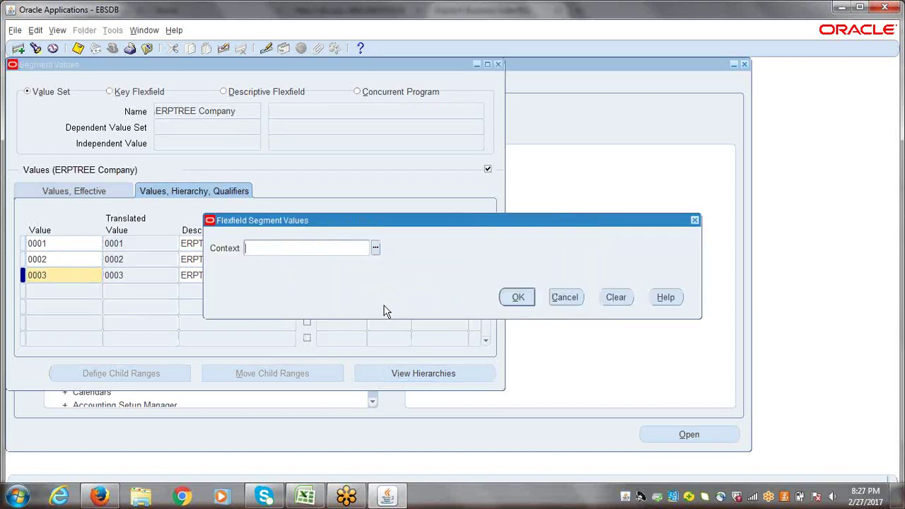
click(535, 304)
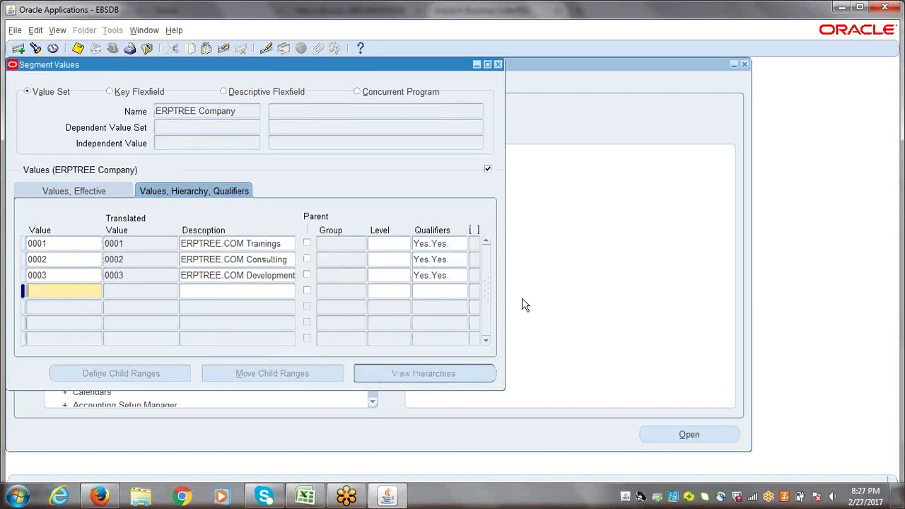
click(67, 276)
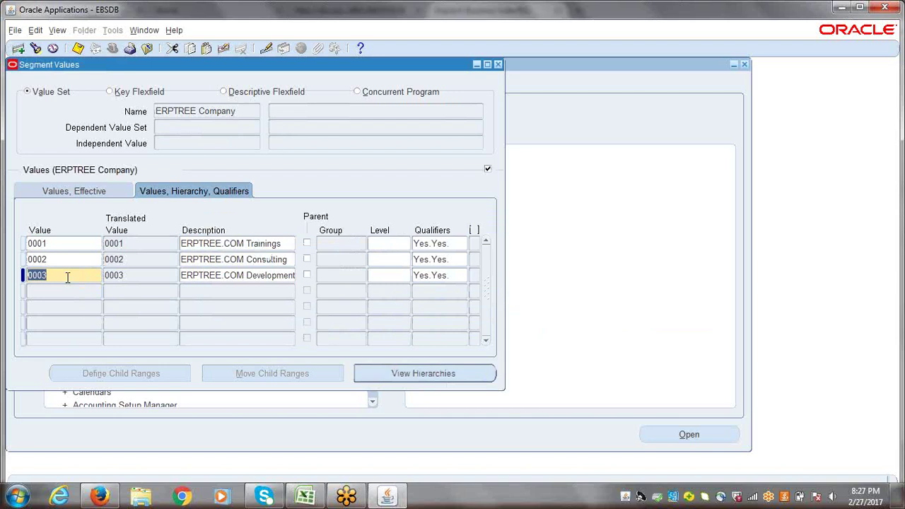
key(ctrl+s)
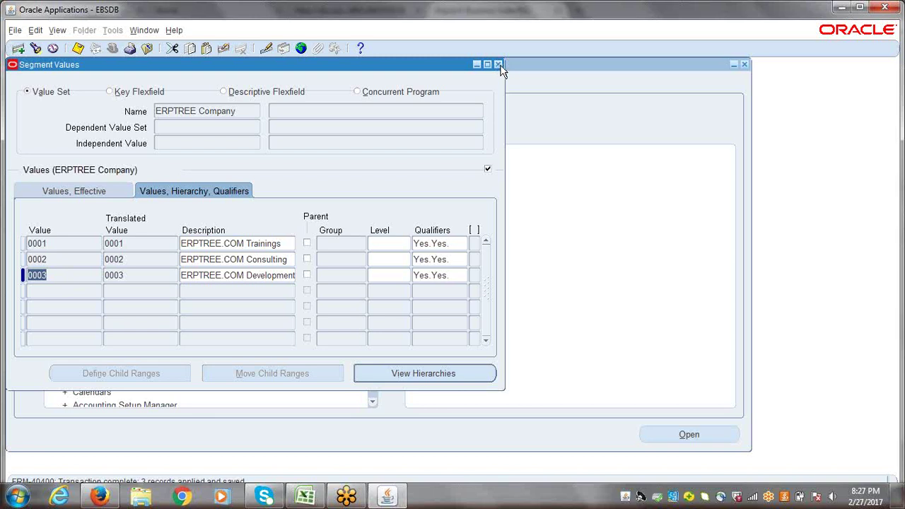
- Switch the value set search to ERPTREE Department and load its values
click(148, 32)
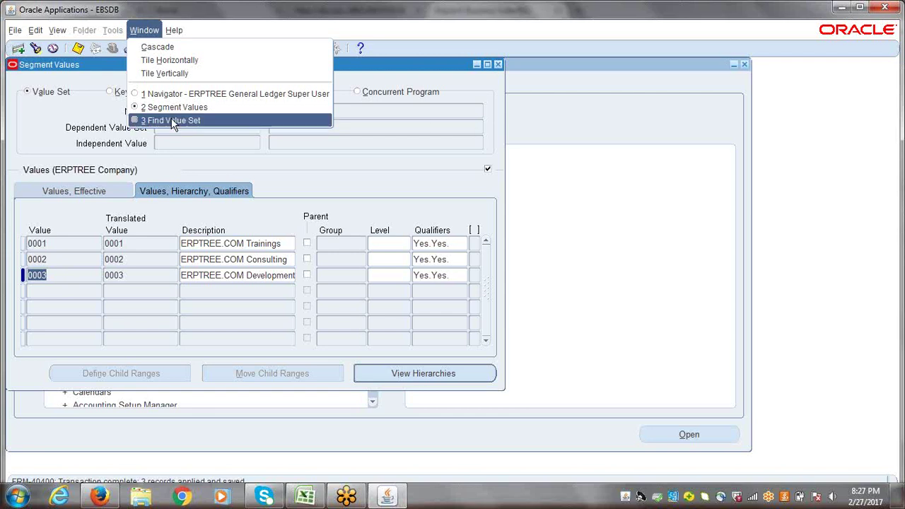
click(151, 32)
click(151, 32)
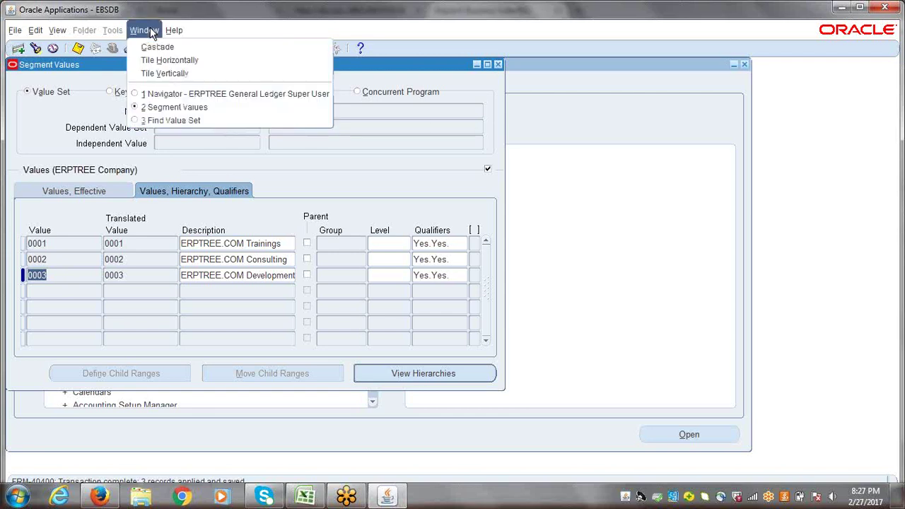
click(167, 121)
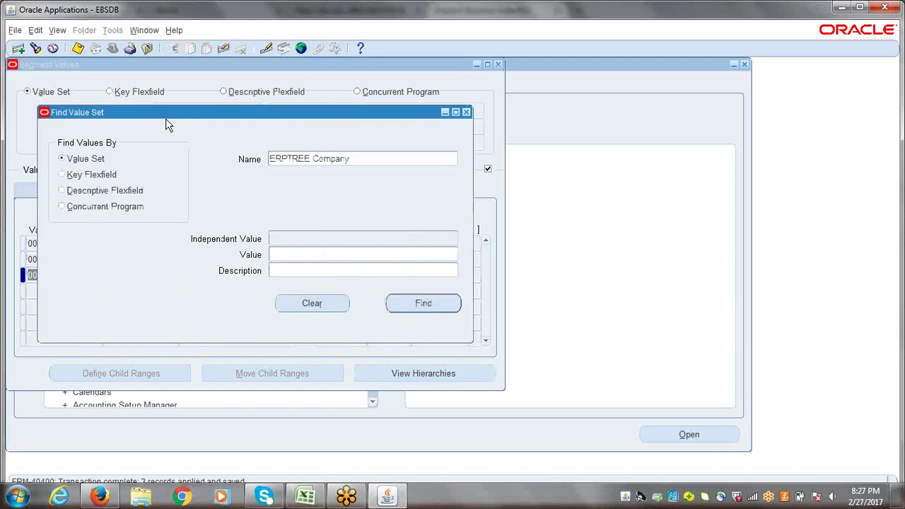
click(372, 159)
text(erp)
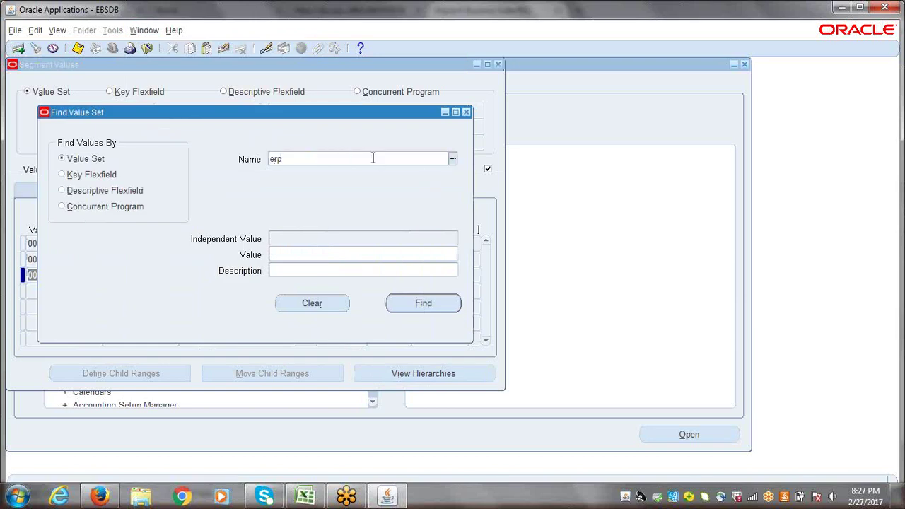
text(tree)
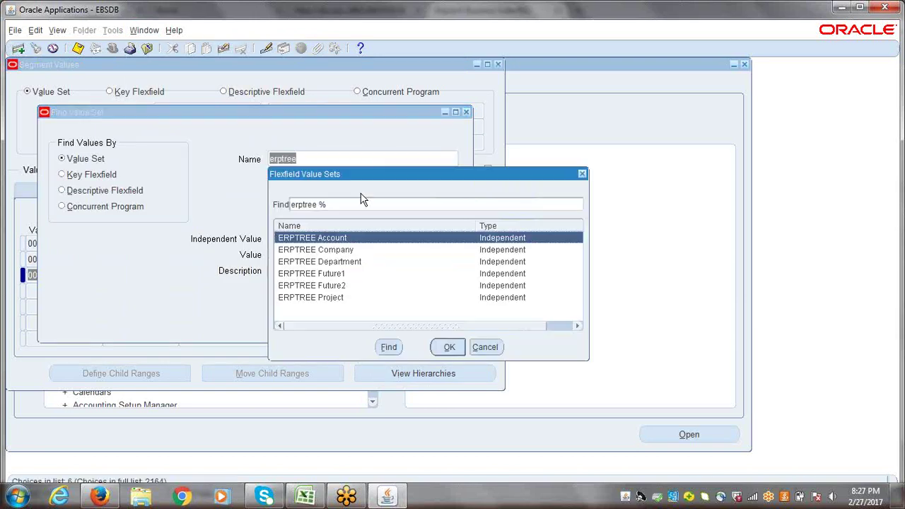
key(Tab)
click(332, 253)
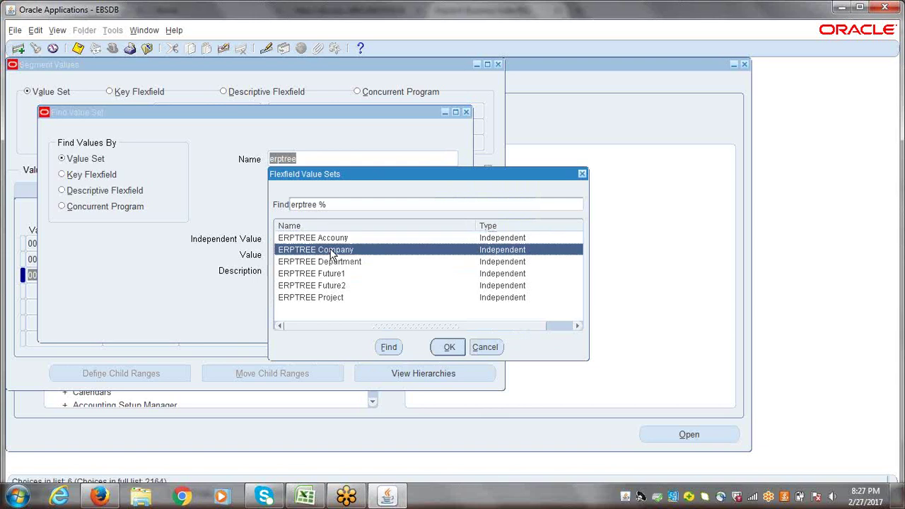
click(332, 262)
click(454, 349)
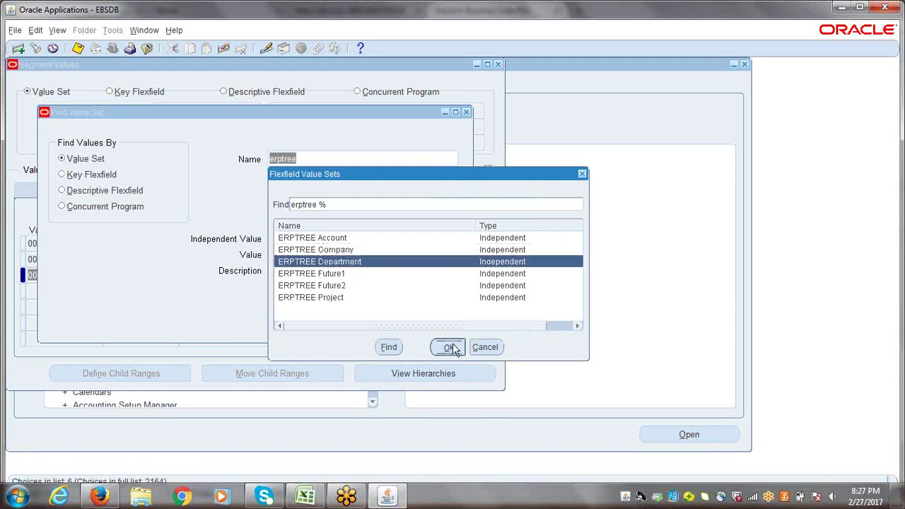
click(437, 302)
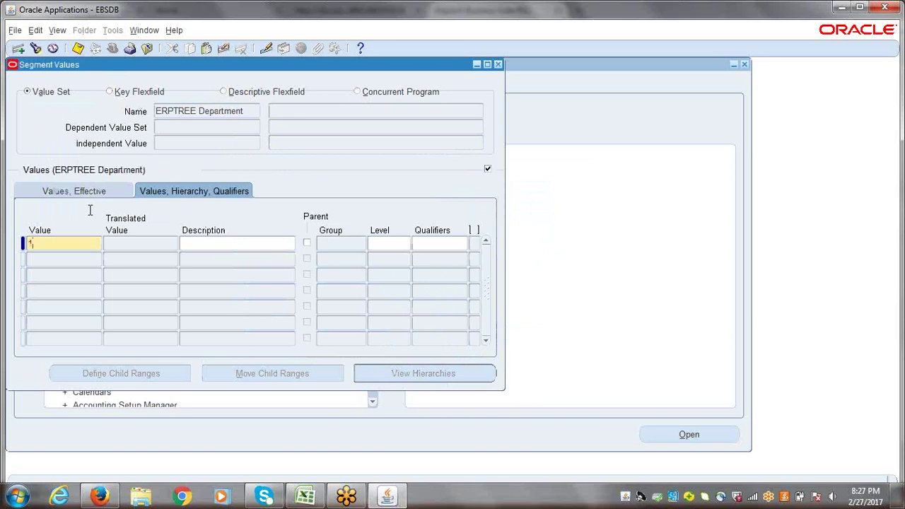
- Add department values 0001 Finance and 0002 HR, each with Yes/Yes qualifiers
text(0001)
key(Tab)
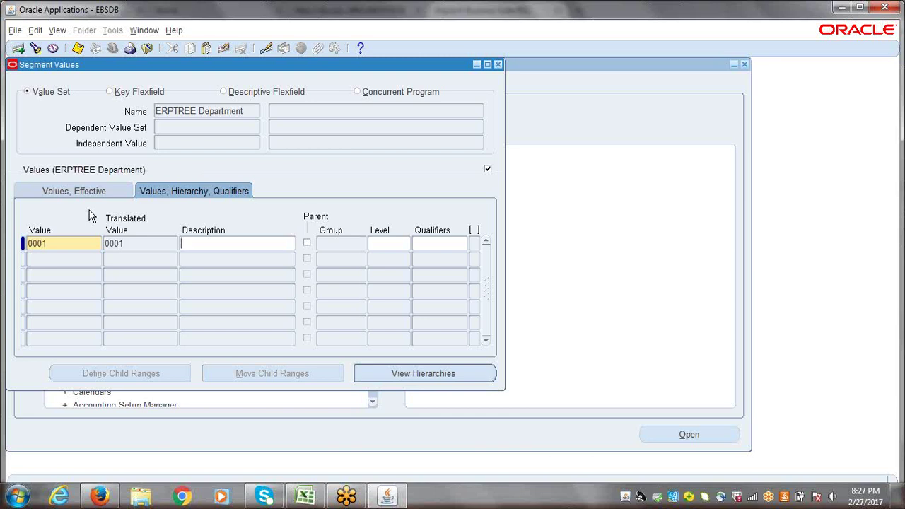
text(Finance)
click(444, 248)
click(386, 303)
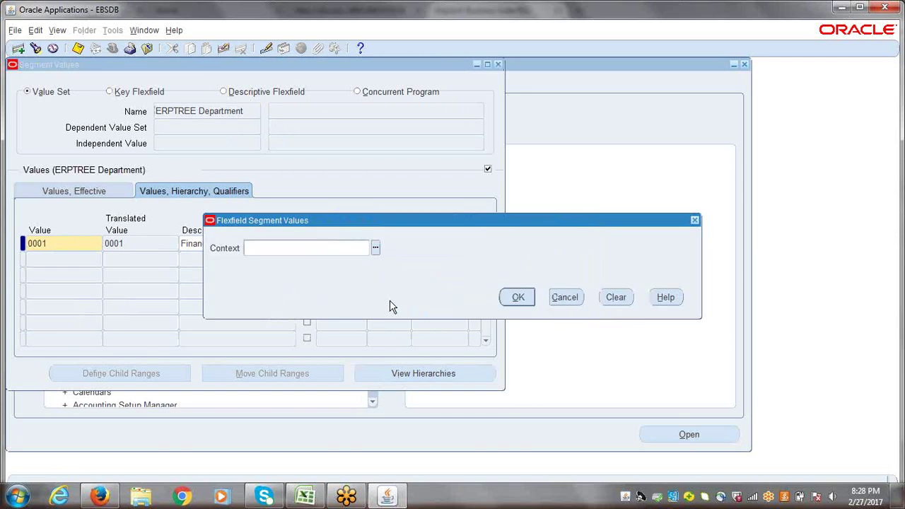
click(518, 300)
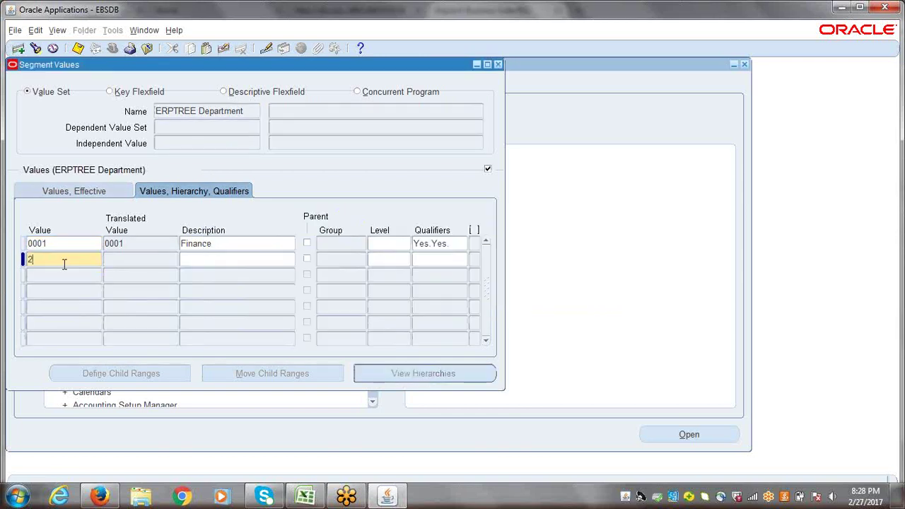
text(2)
key(Tab)
text(HR)
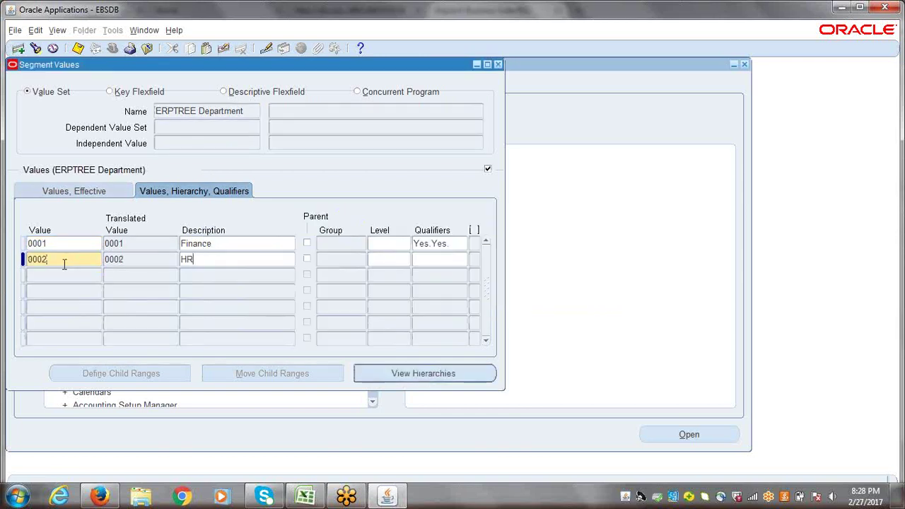
click(430, 261)
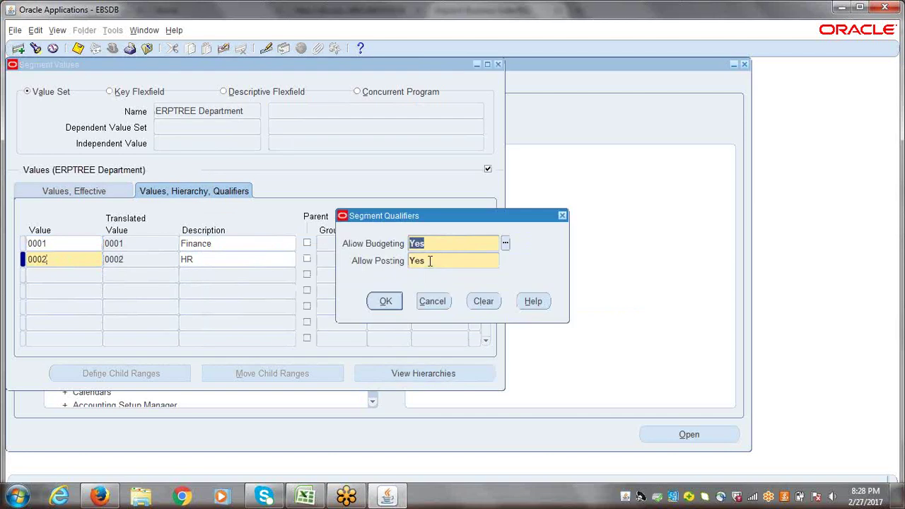
click(382, 302)
click(517, 298)
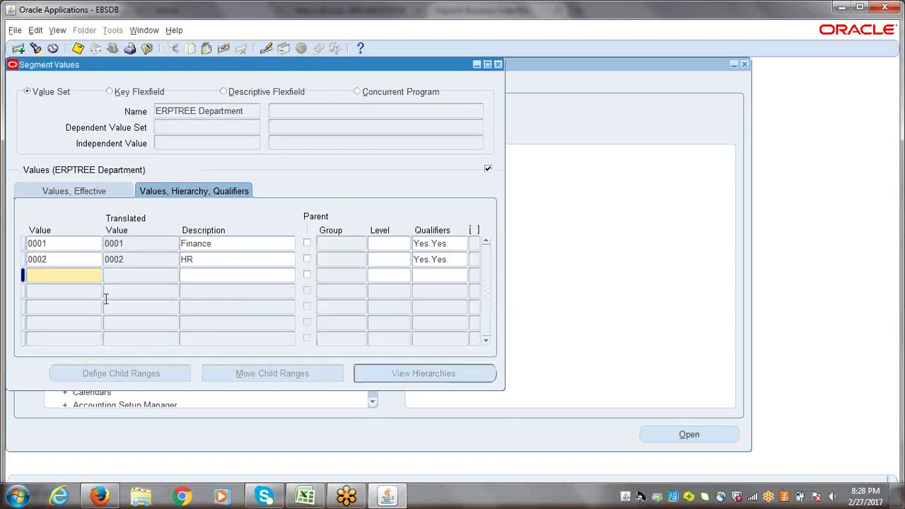
- Add 0003 Sales and 0004 Marketing with Yes/Yes qualifiers, correcting the Marketing spelling
text(3)
key(Tab)
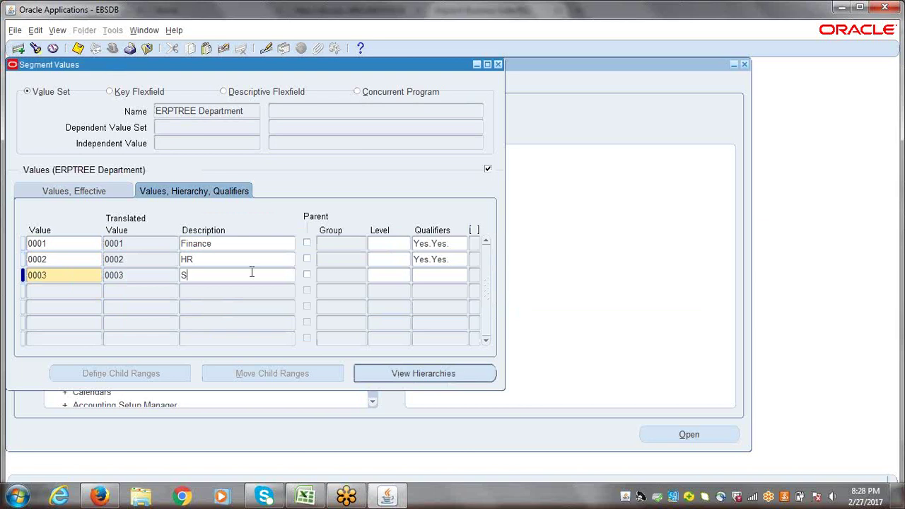
click(430, 278)
click(382, 302)
click(517, 297)
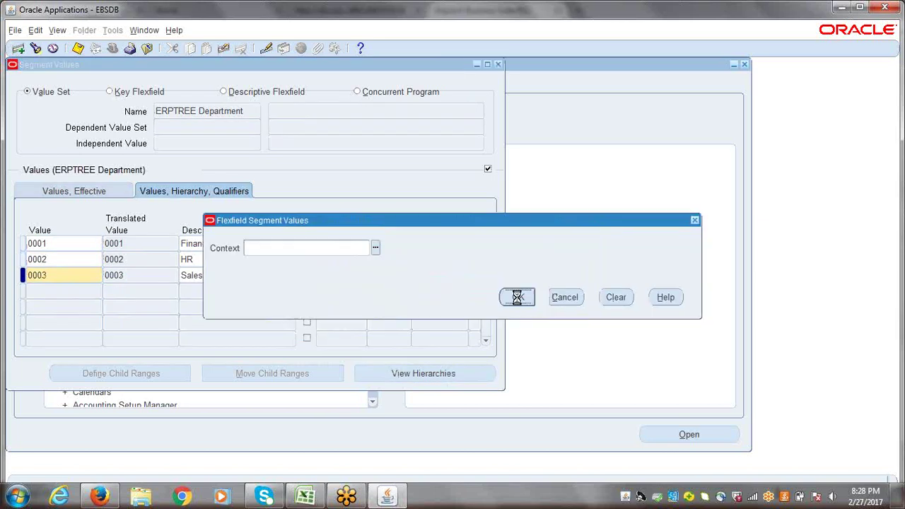
text(4)
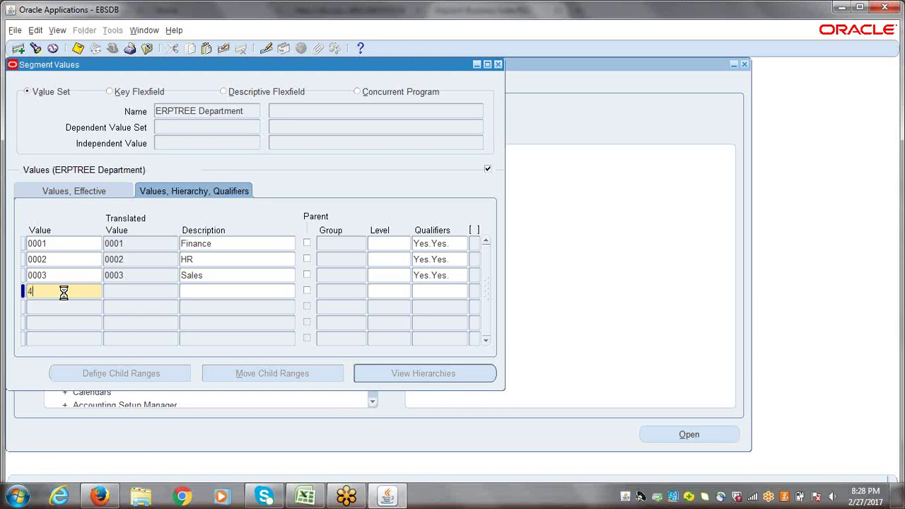
key(Tab)
text(Marketign)
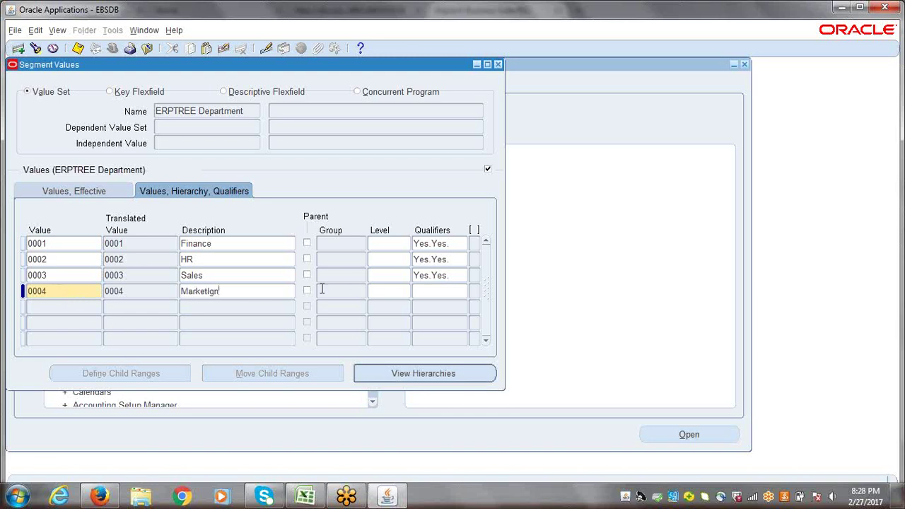
key(BackSpace)
key(BackSpace)
key(BackSpace)
click(444, 291)
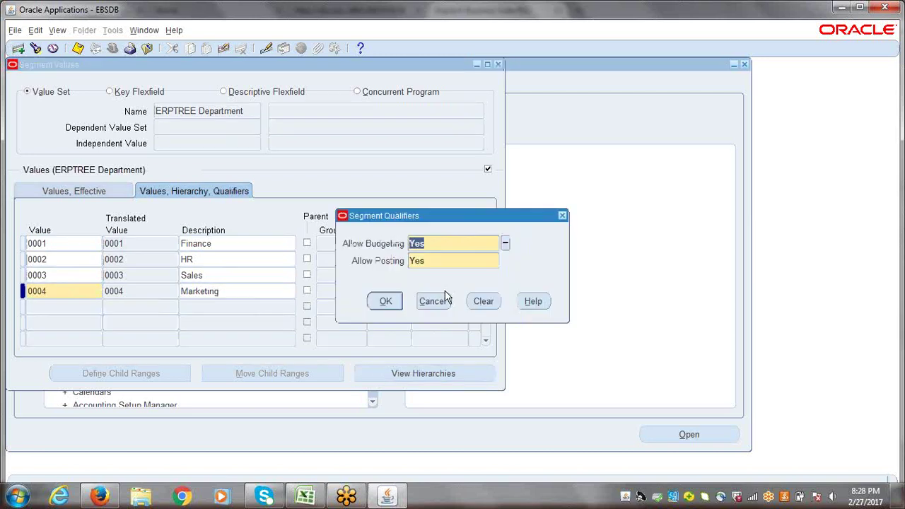
click(382, 302)
click(517, 297)
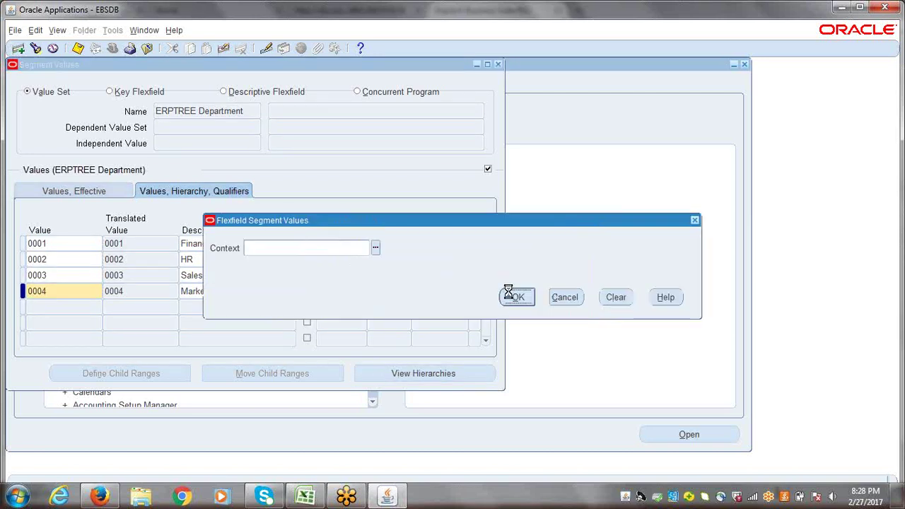
- Save the four new ERPTREE Department values with Ctrl+S
double_click(235, 289)
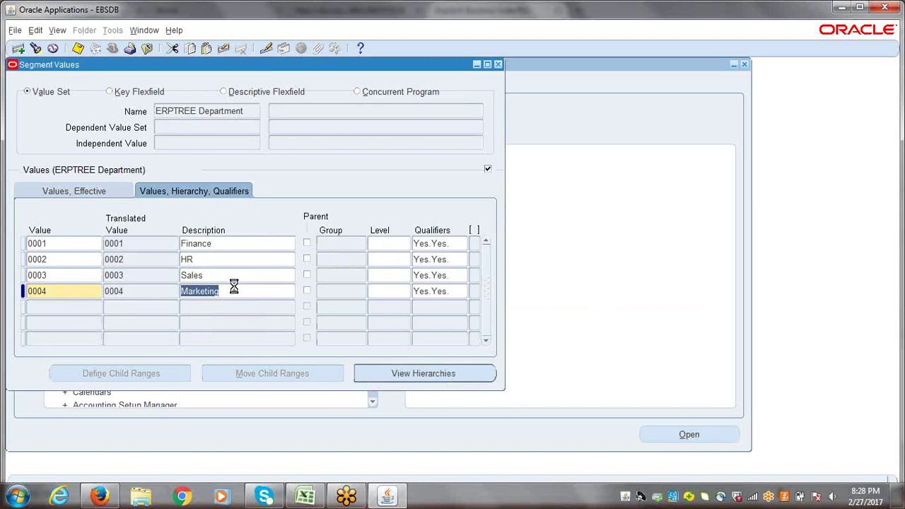
key(ctrl+s)
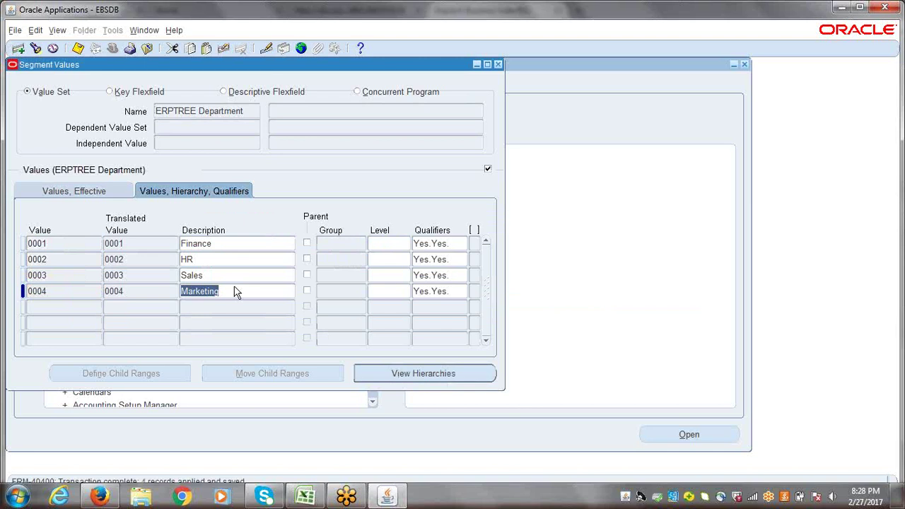
click(137, 32)
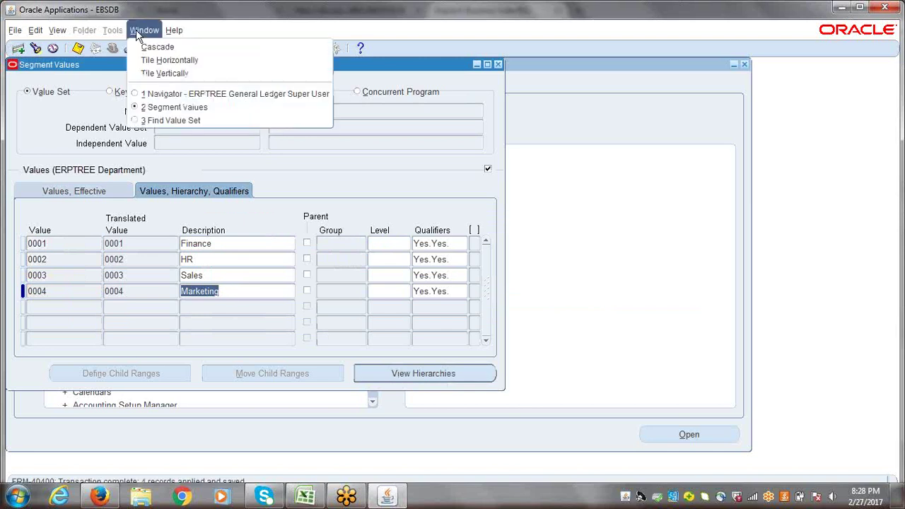
- In Find Value Set, replace ERPTREE Account with Operations Account and search for its values
click(170, 120)
click(379, 155)
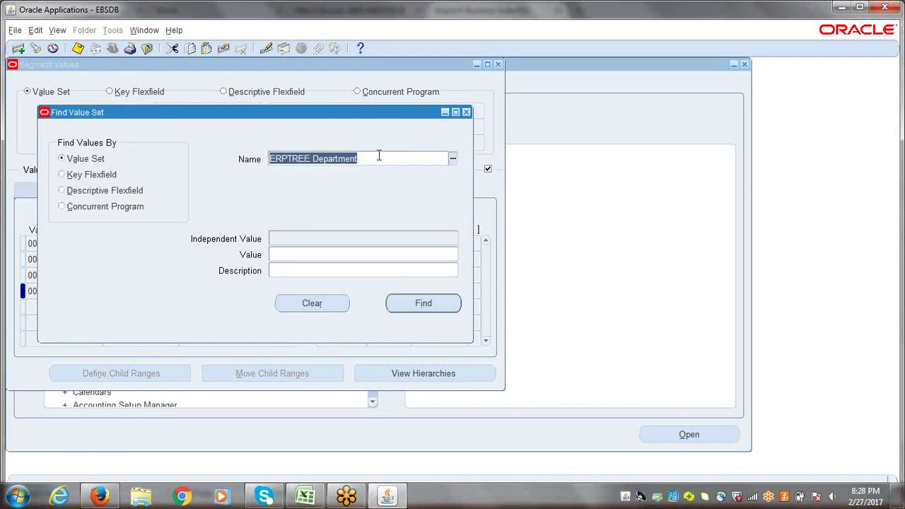
text(erptree a)
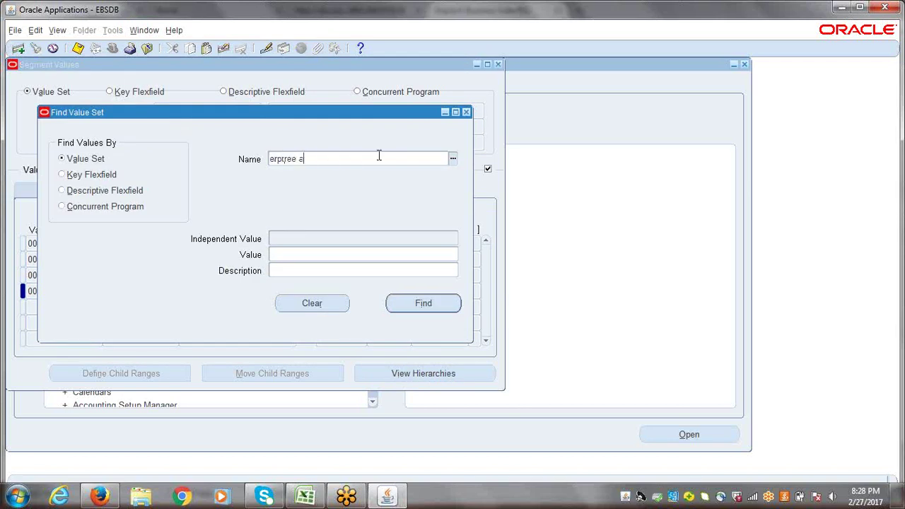
text(cc)
key(Tab)
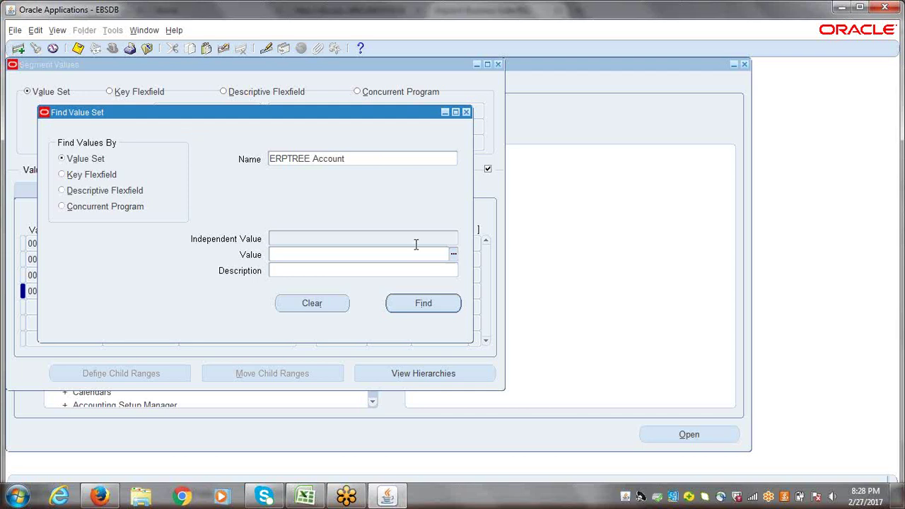
click(365, 157)
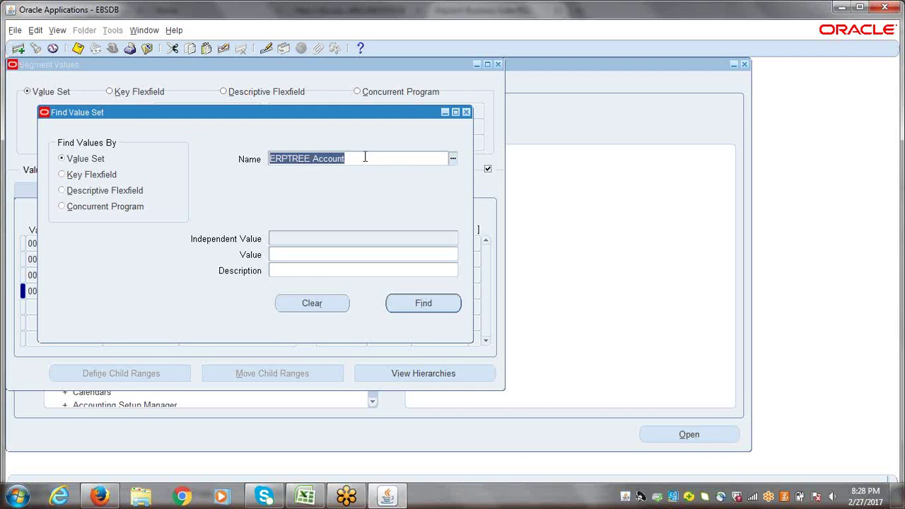
key(BackSpace)
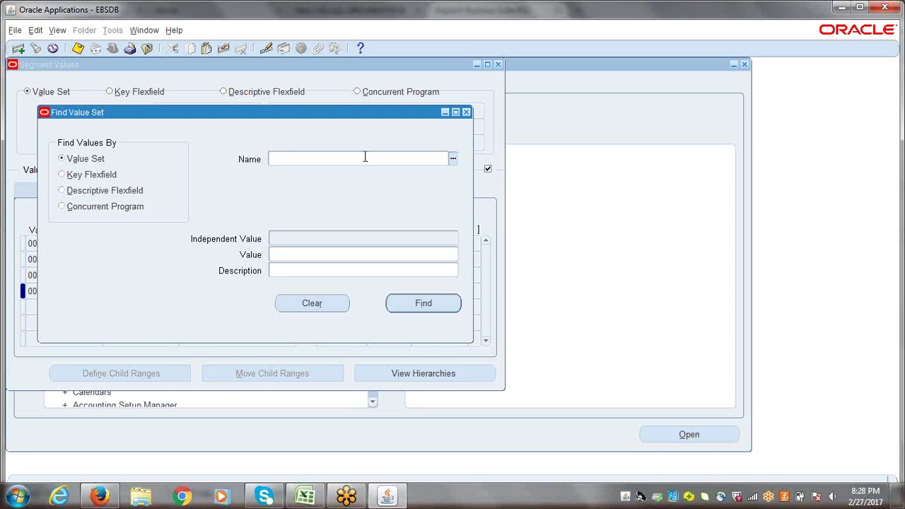
text(Operations Account)
key(Tab)
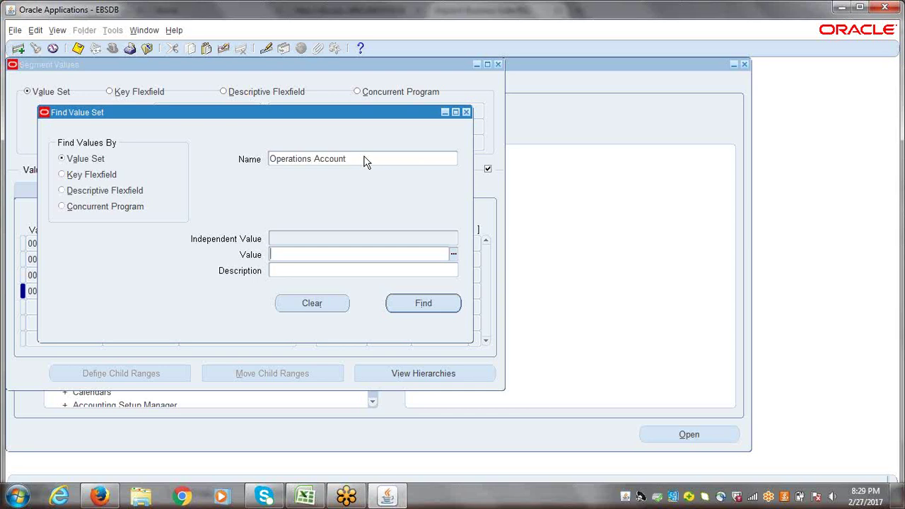
click(412, 301)
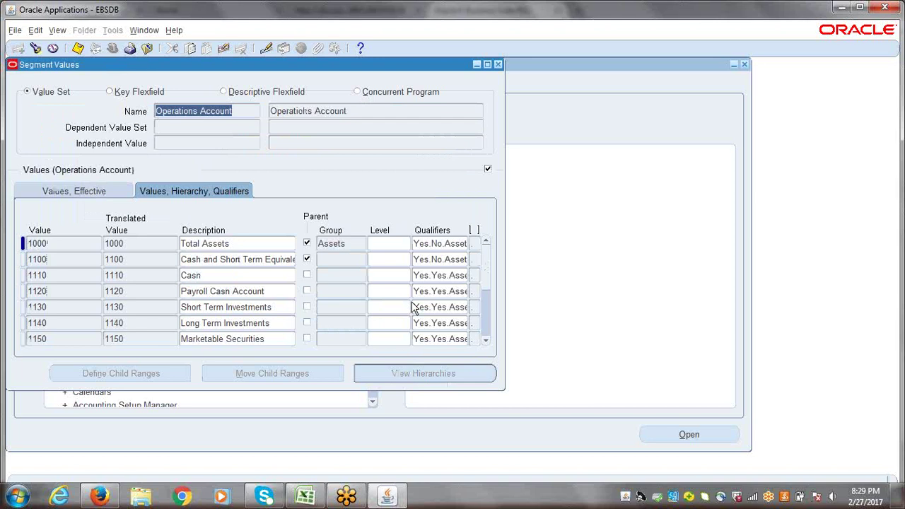
- Scroll the Operations Account values and check the Effective and Hierarchy, Qualifiers tabs, returning to 1000
click(486, 341)
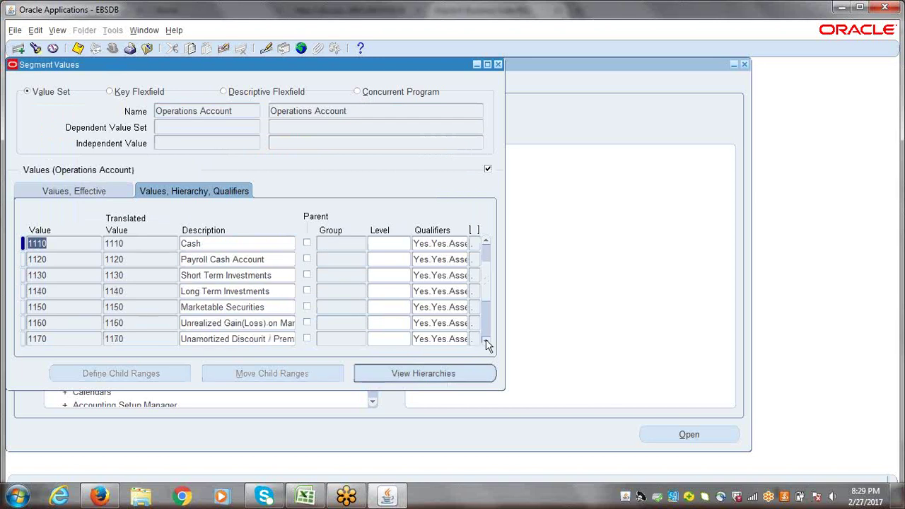
drag(486, 341, 493, 247)
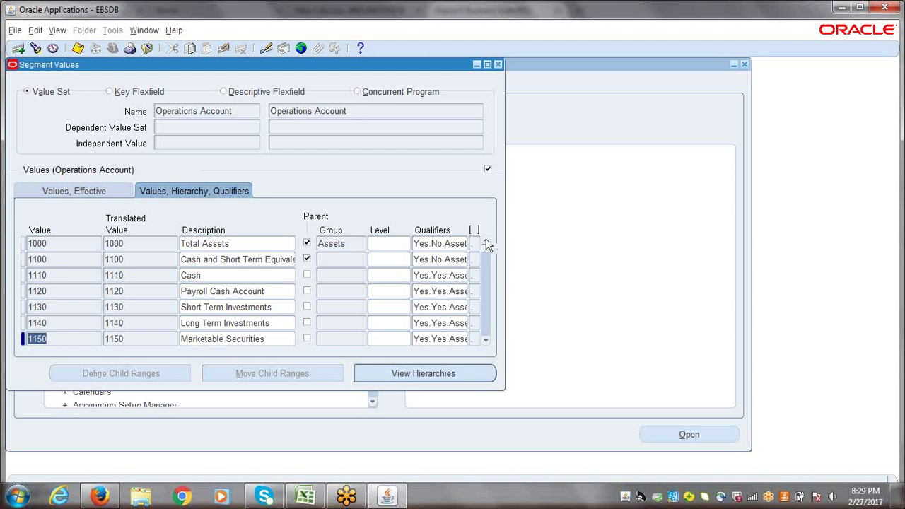
click(51, 192)
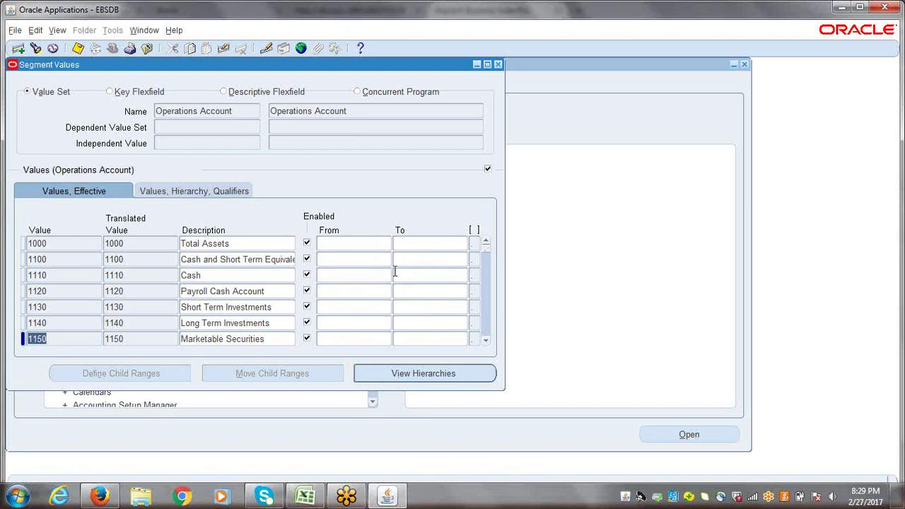
click(186, 196)
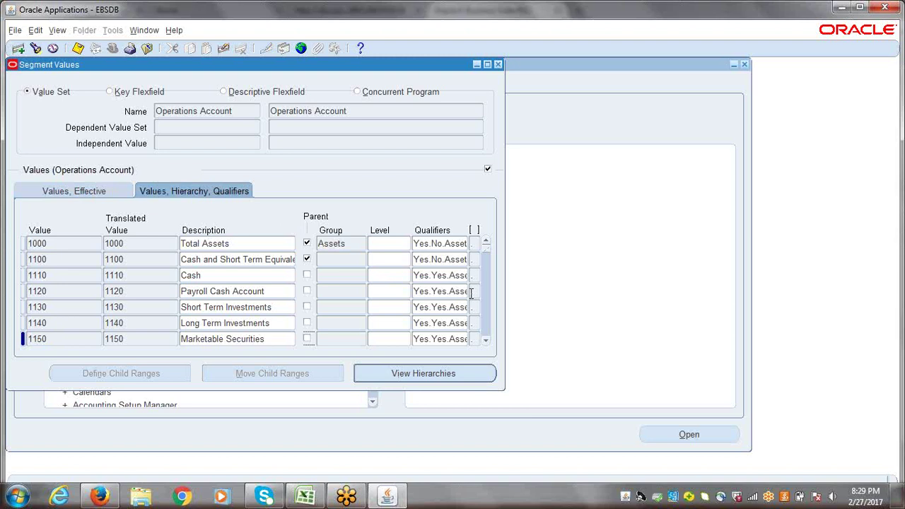
click(70, 245)
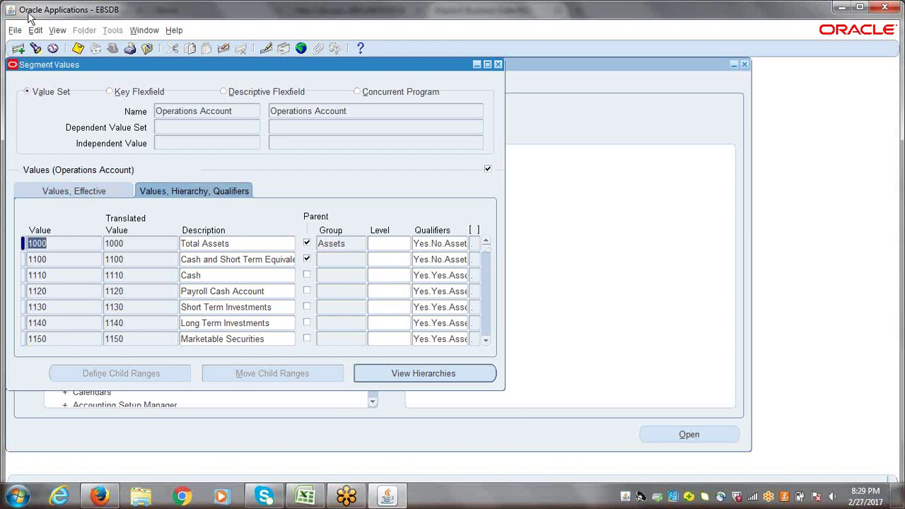
click(55, 32)
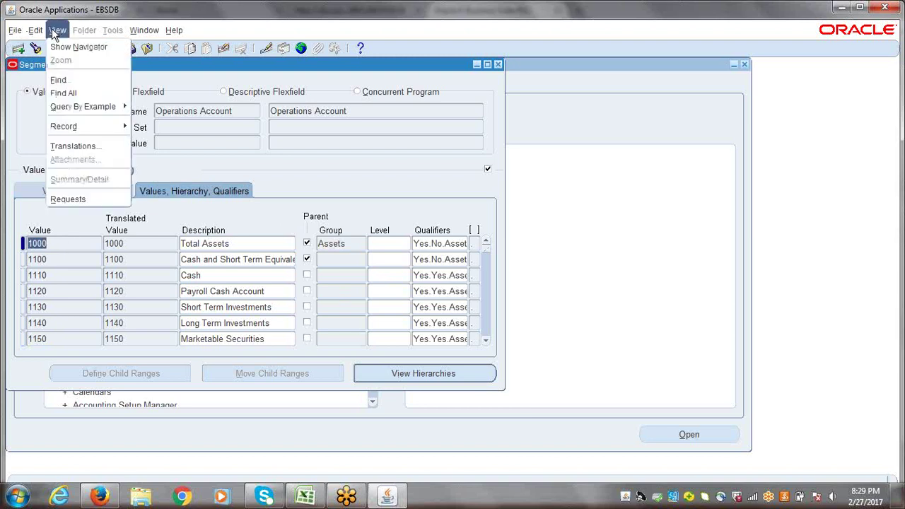
- Export all Operations Account records with File > Export and open the .xls in Excel despite the format warning
mouse_move(14, 34)
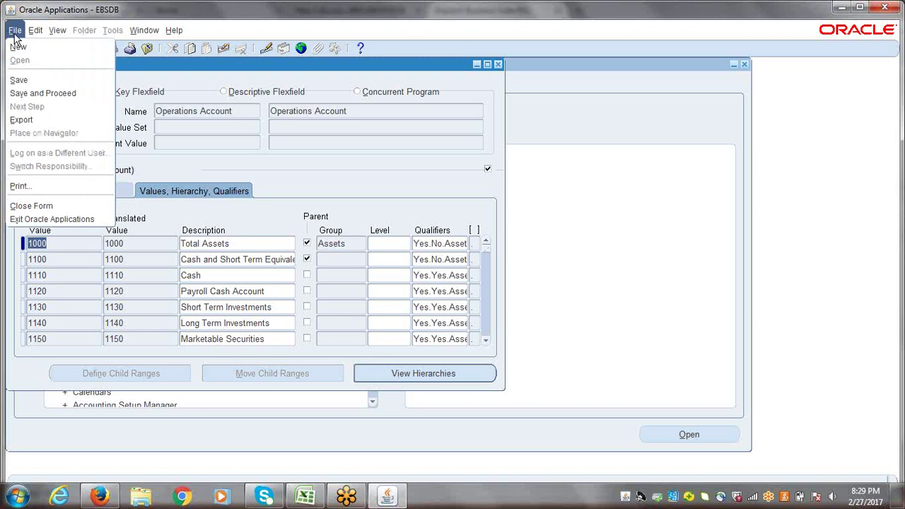
click(22, 119)
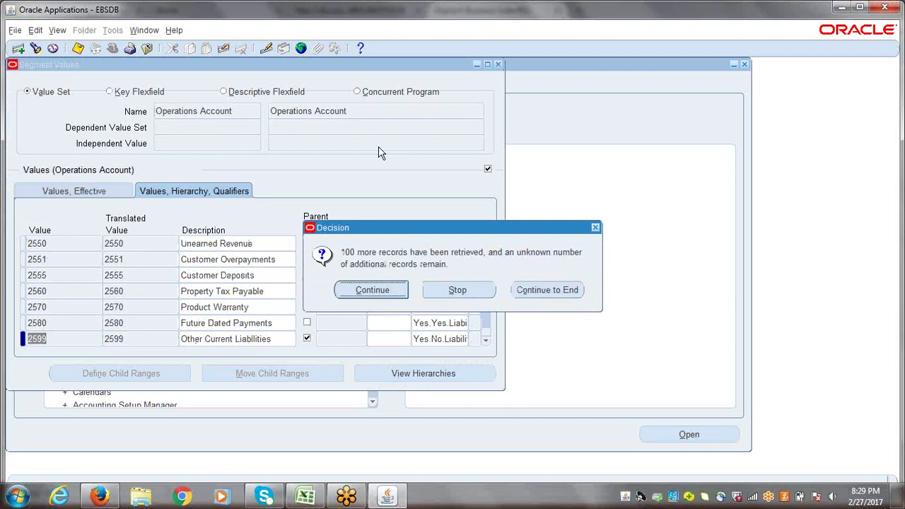
click(383, 290)
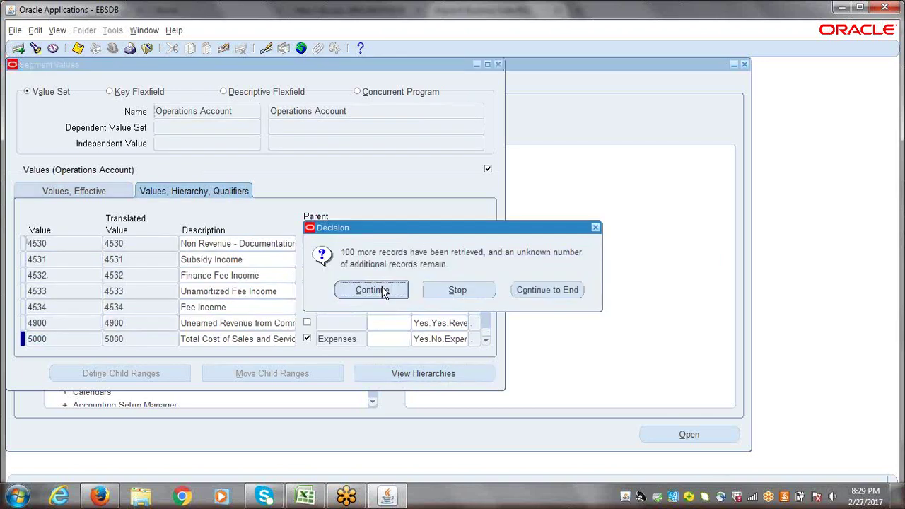
click(381, 290)
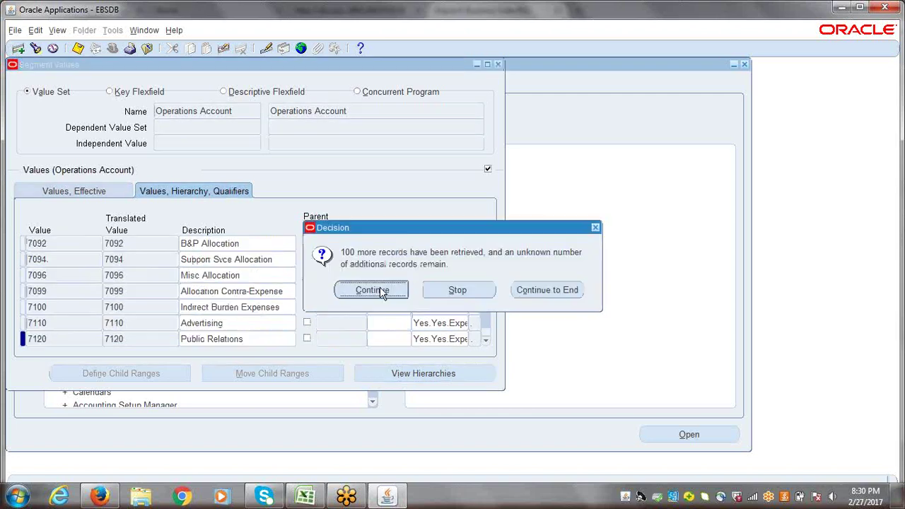
click(380, 290)
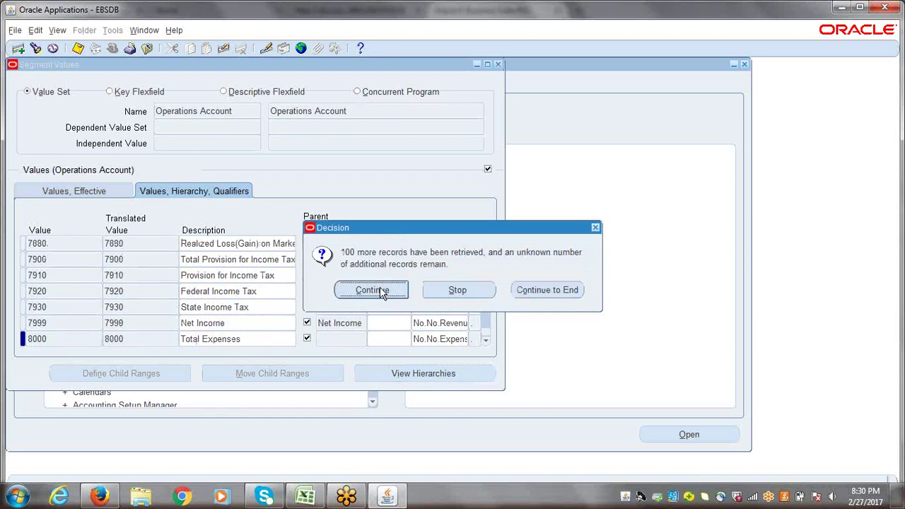
click(380, 290)
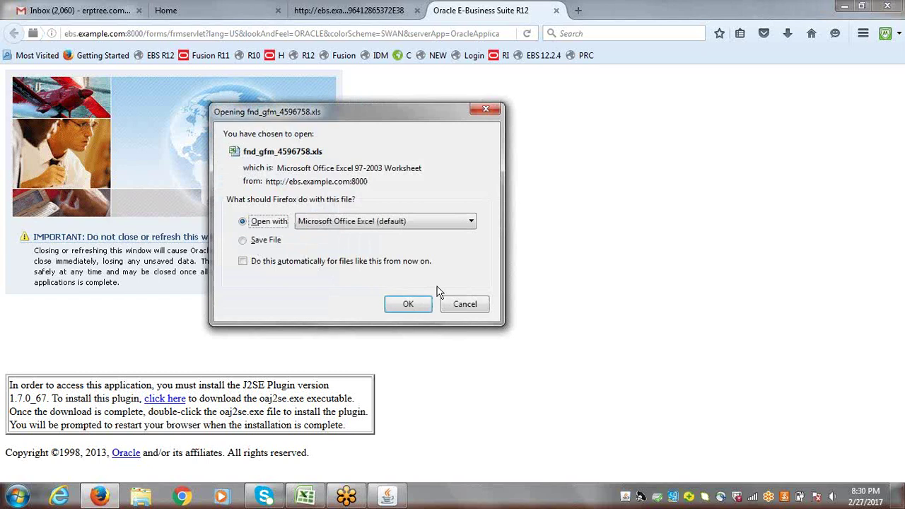
click(409, 304)
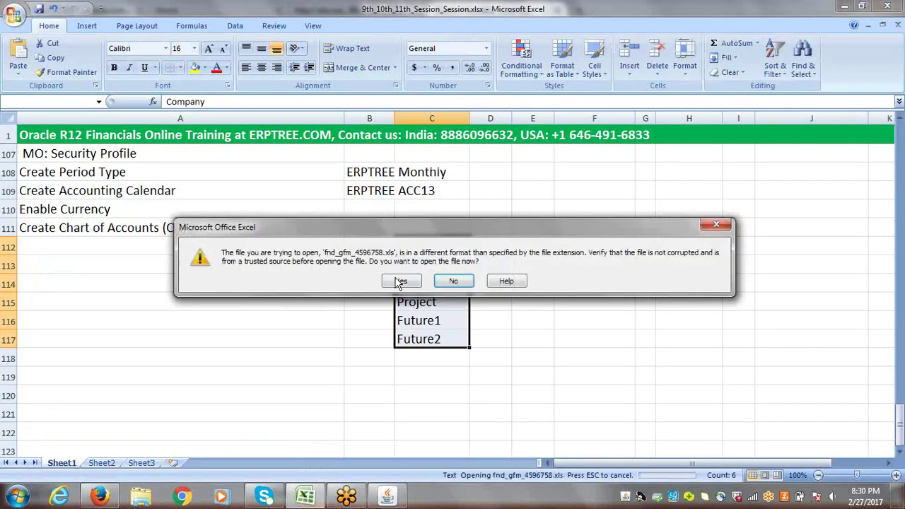
click(399, 282)
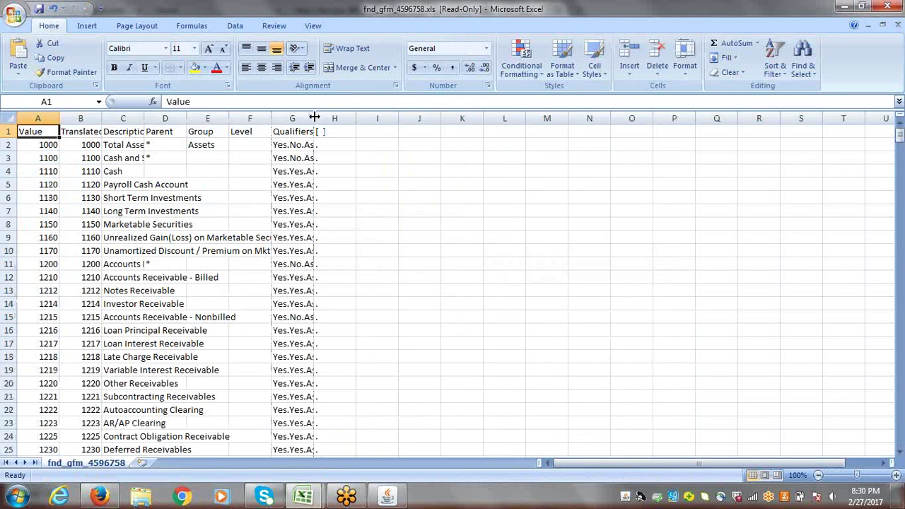
- Widen columns G and C and scroll through the exported Operations Account rows
drag(314, 118, 388, 118)
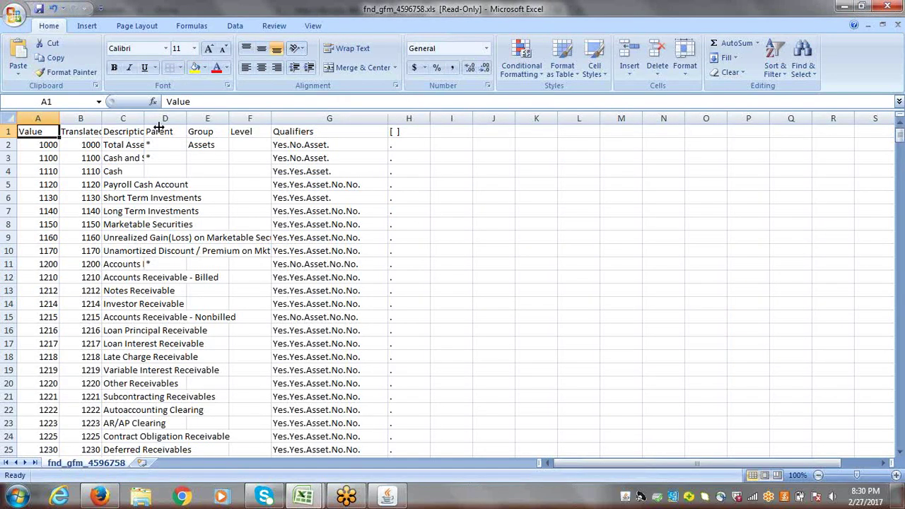
drag(144, 118, 259, 126)
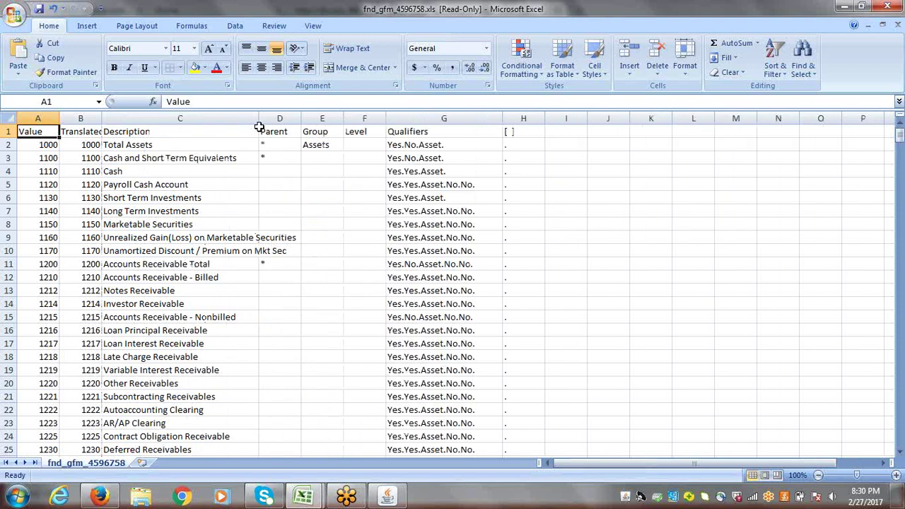
drag(901, 141, 901, 180)
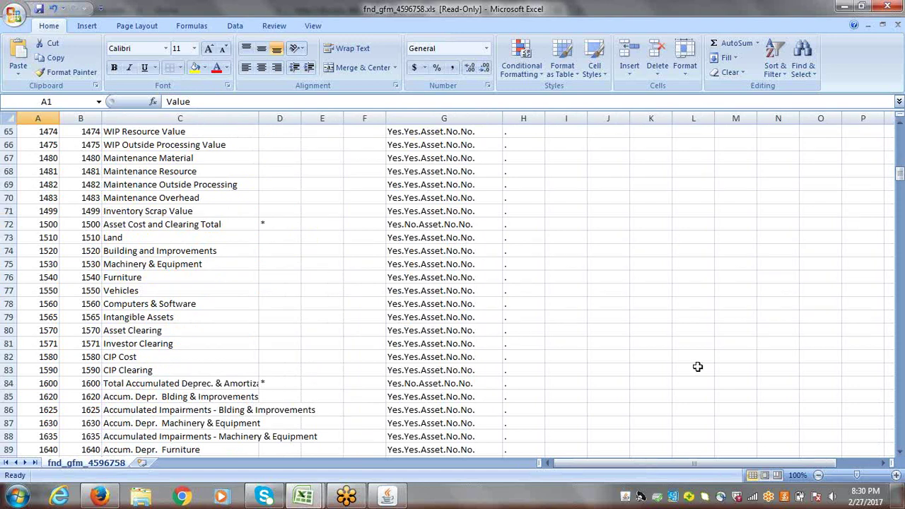
drag(901, 183, 901, 132)
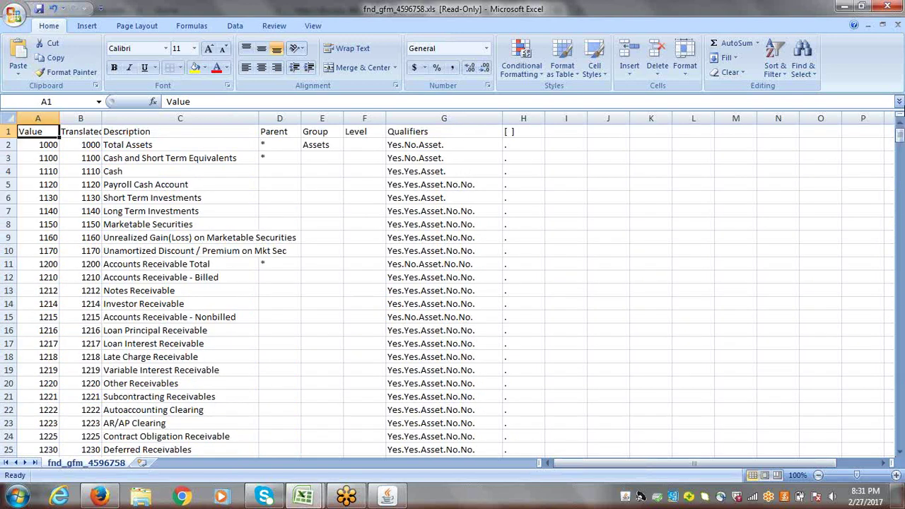
- Close fnd_gfm_4596758.xls without saving and return to the Oracle Segment Values form
click(888, 7)
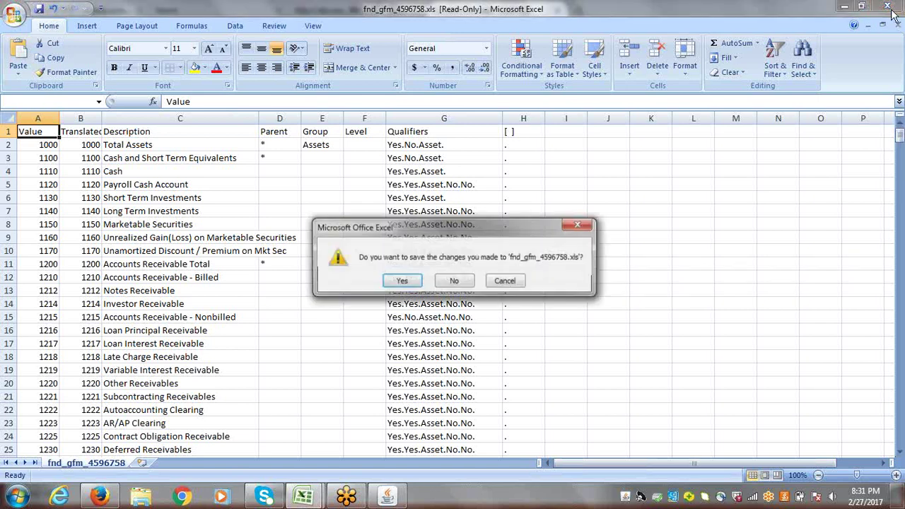
click(443, 283)
click(532, 264)
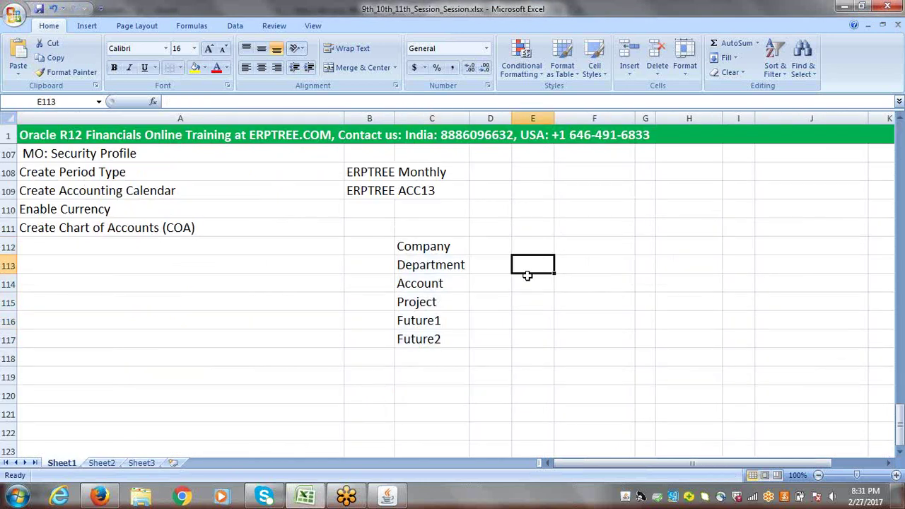
click(387, 496)
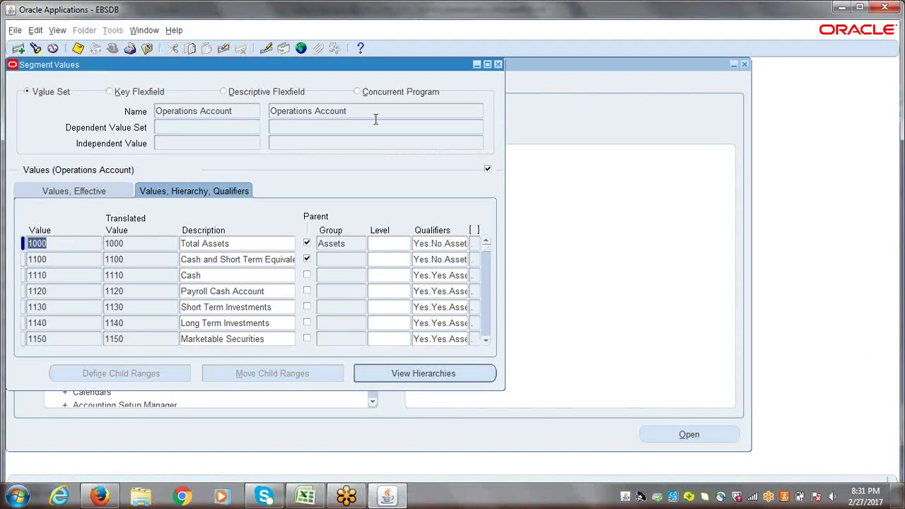
- Find the ERPTREE Project value set by autocompleting 'erptree p' and load its empty values list
click(356, 111)
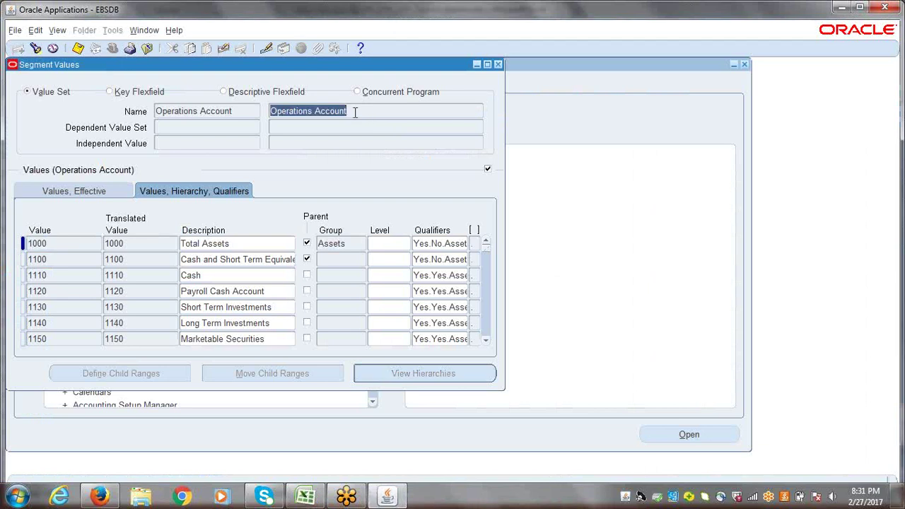
click(153, 32)
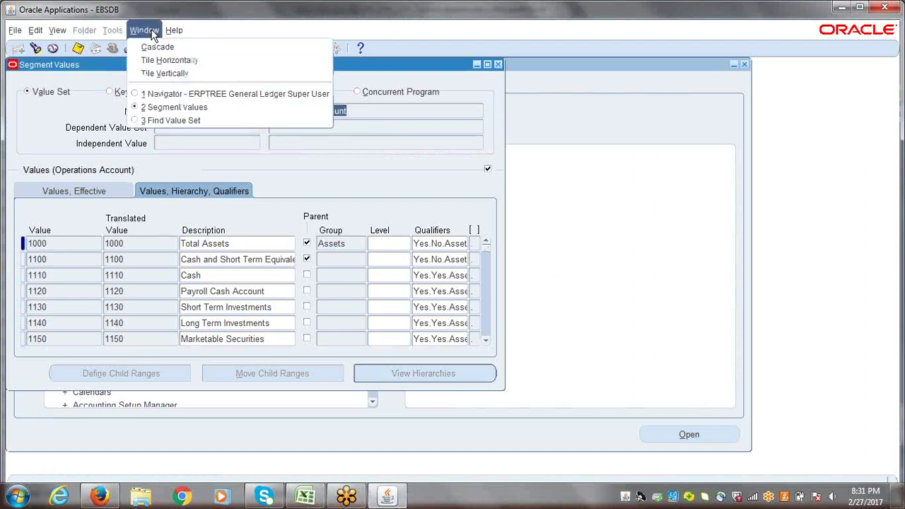
click(155, 121)
click(383, 168)
text(e)
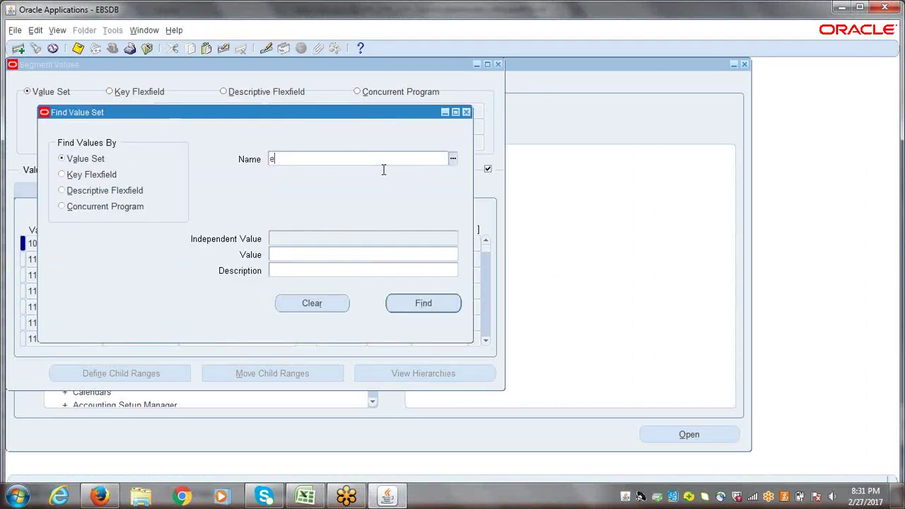
text(rptree p)
key(Tab)
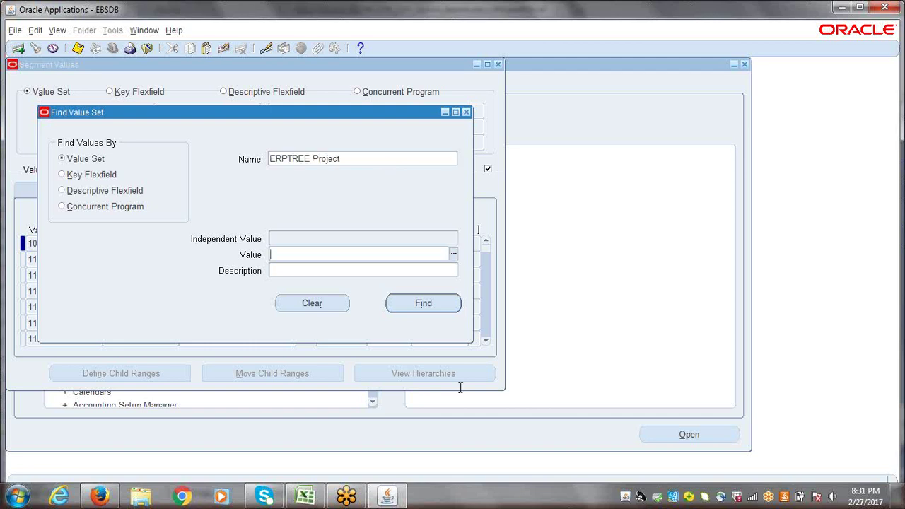
click(425, 308)
click(67, 243)
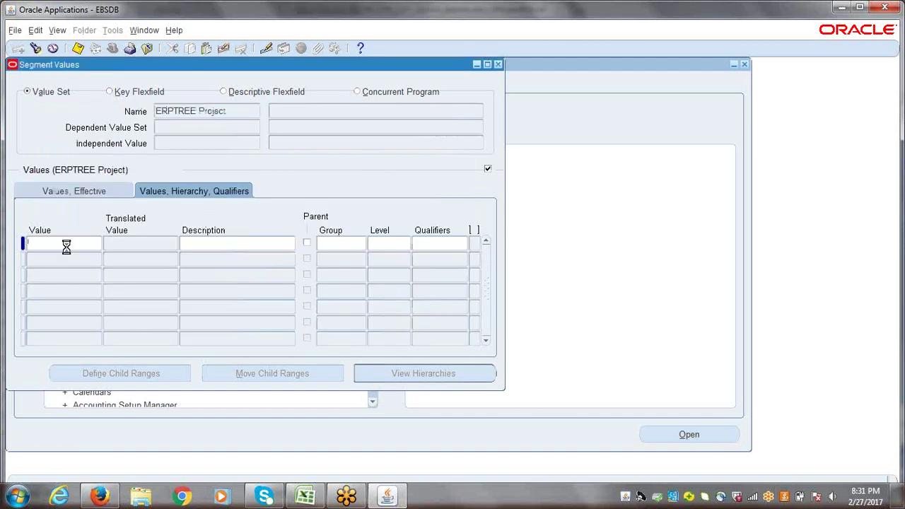
- Add project value 0001 EBS Projects with Yes budgeting and posting qualifiers
text(0001)
key(Tab)
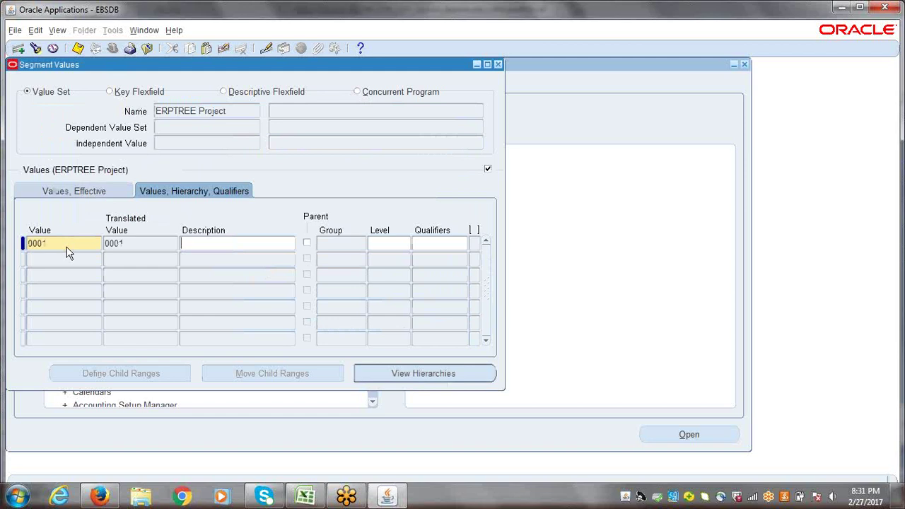
text(EBS )
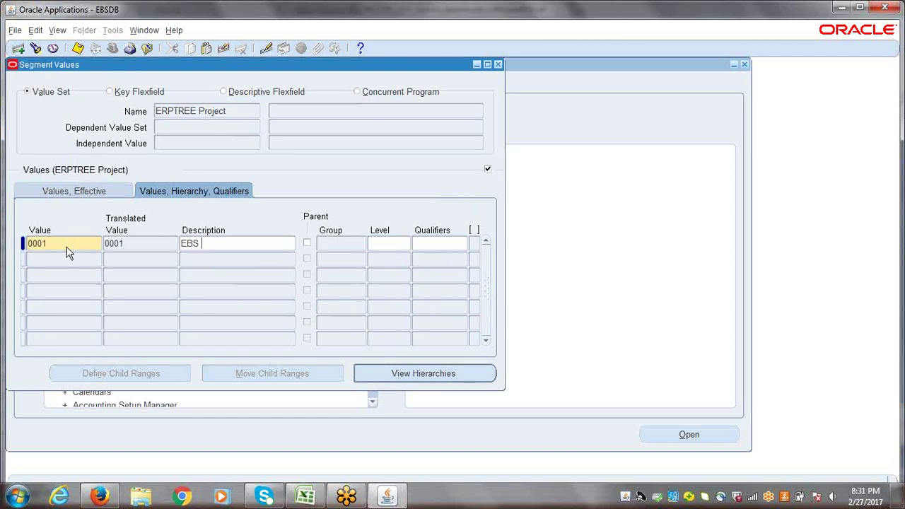
text(Projects)
click(435, 244)
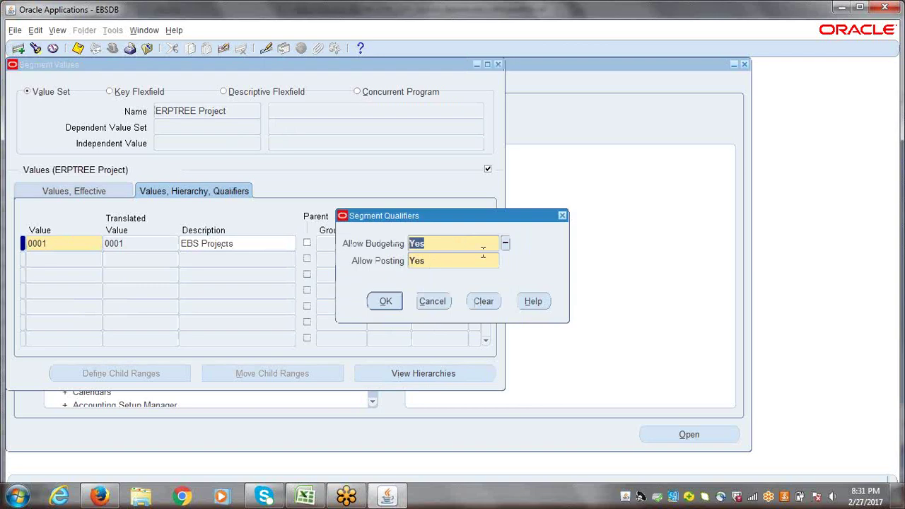
click(385, 302)
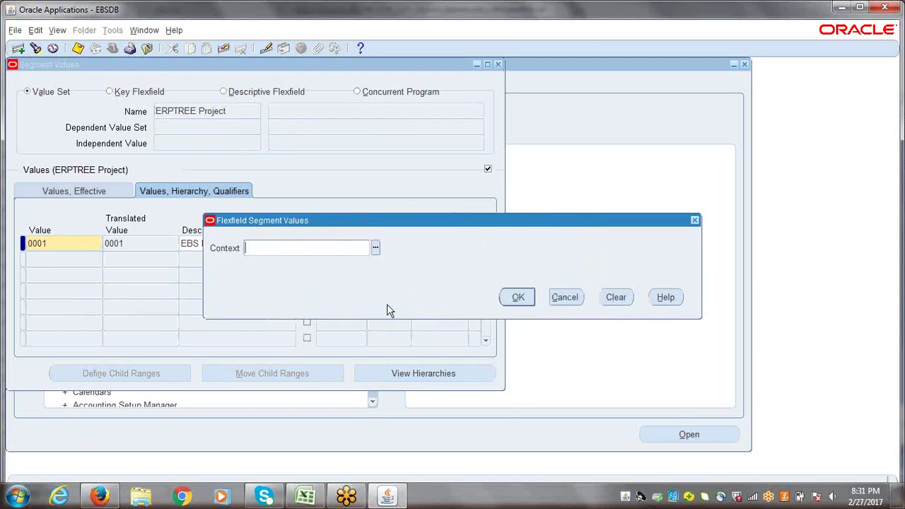
click(519, 298)
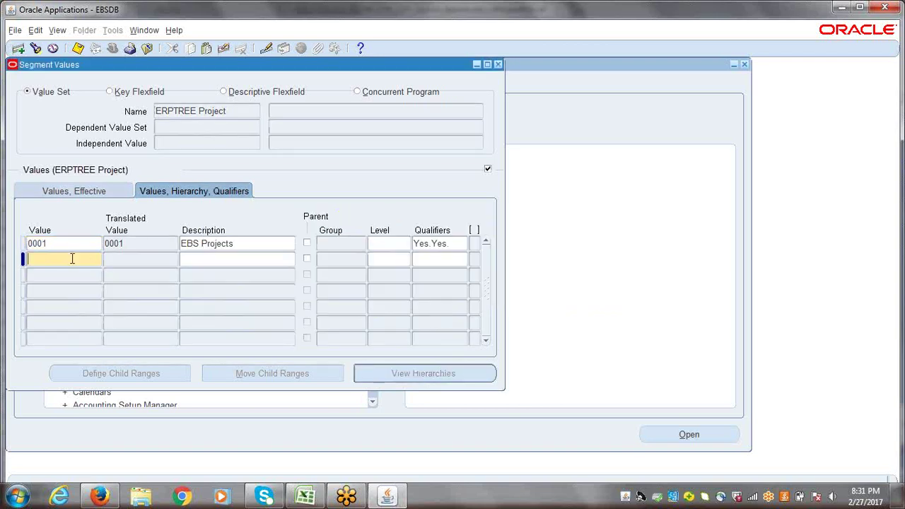
- Add project value 0002 Fusion Project with Yes budgeting and posting qualifiers
text(0002)
key(Tab)
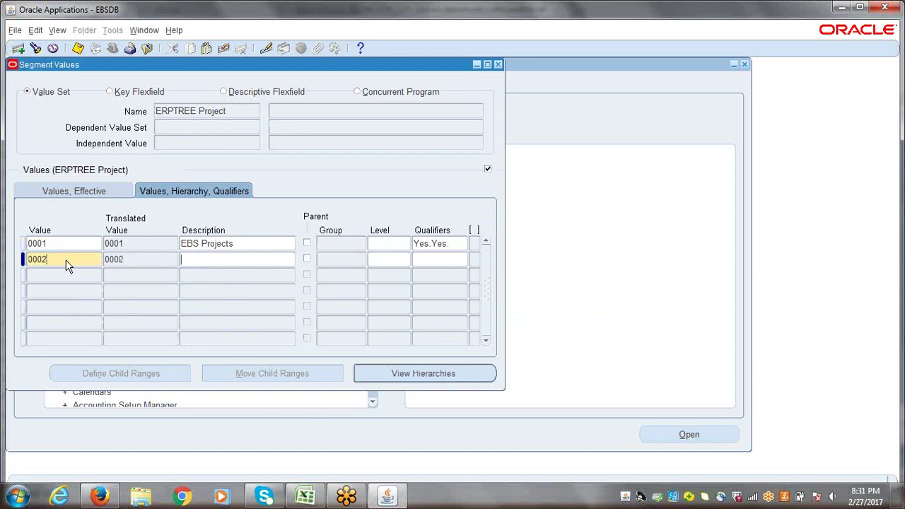
text(Fusion Project)
click(449, 254)
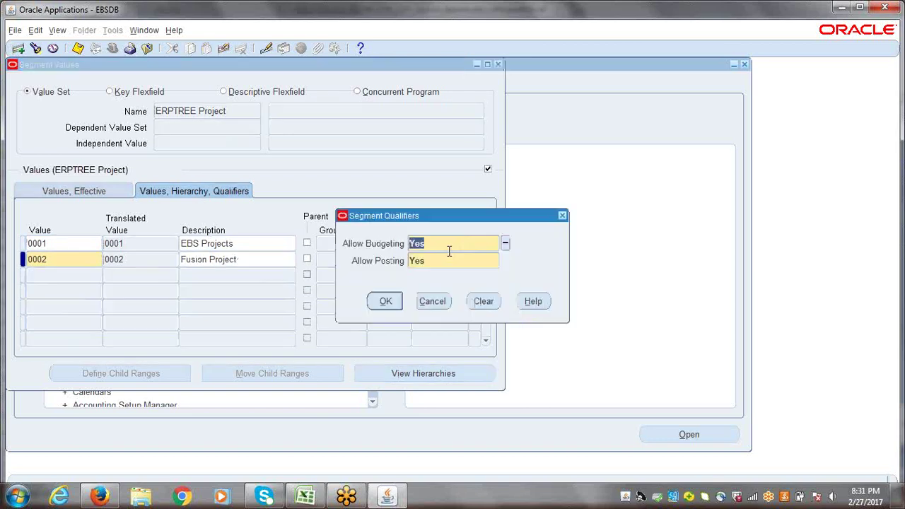
click(385, 301)
click(520, 297)
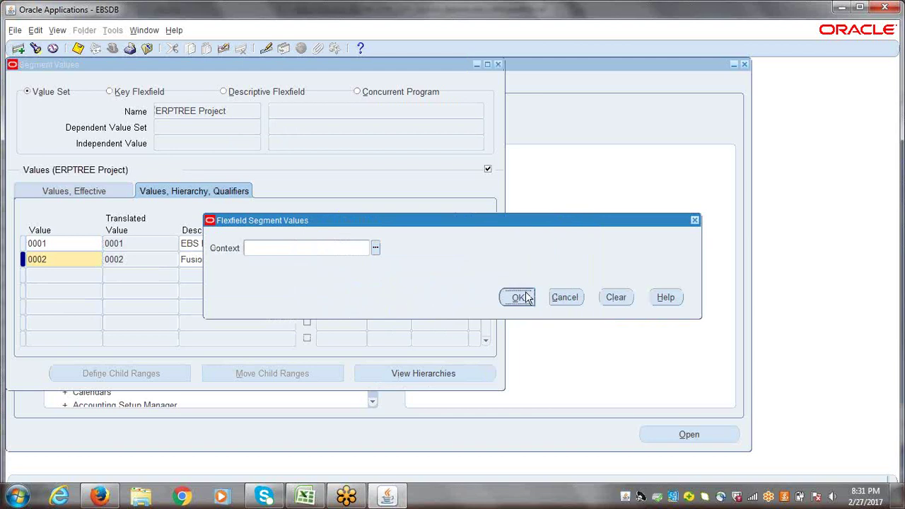
click(245, 256)
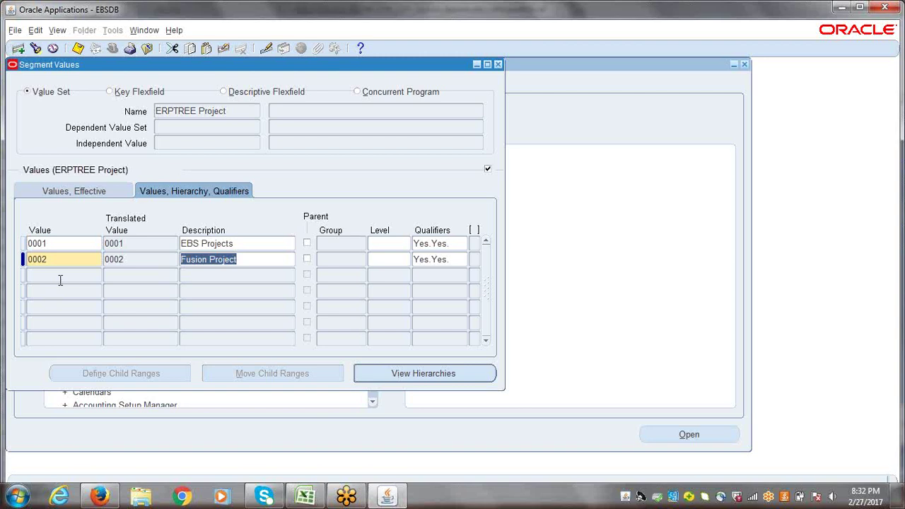
- Add a new ERPTREE Project value 0000 with description N/A
click(60, 280)
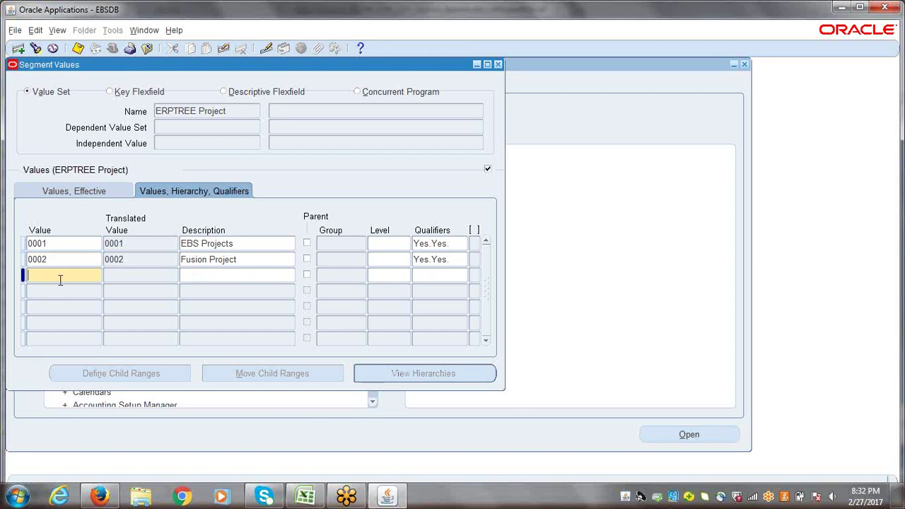
text(0000)
key(Tab)
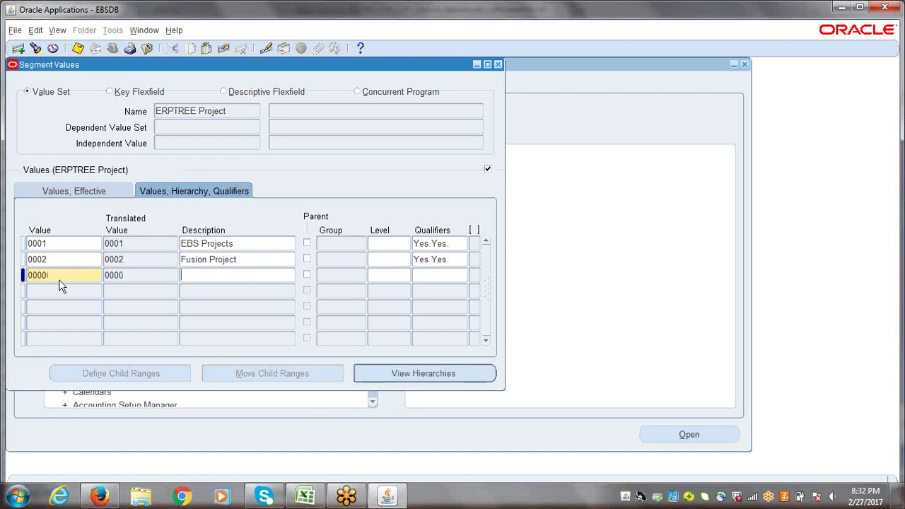
text(Default)
key(BackSpace)
key(BackSpace)
key(BackSpace)
key(BackSpace)
key(BackSpace)
key(BackSpace)
key(BackSpace)
text(N/A)
- Accept the Yes/Yes budgeting and posting qualifiers, dismiss the context prompt, and save
click(430, 277)
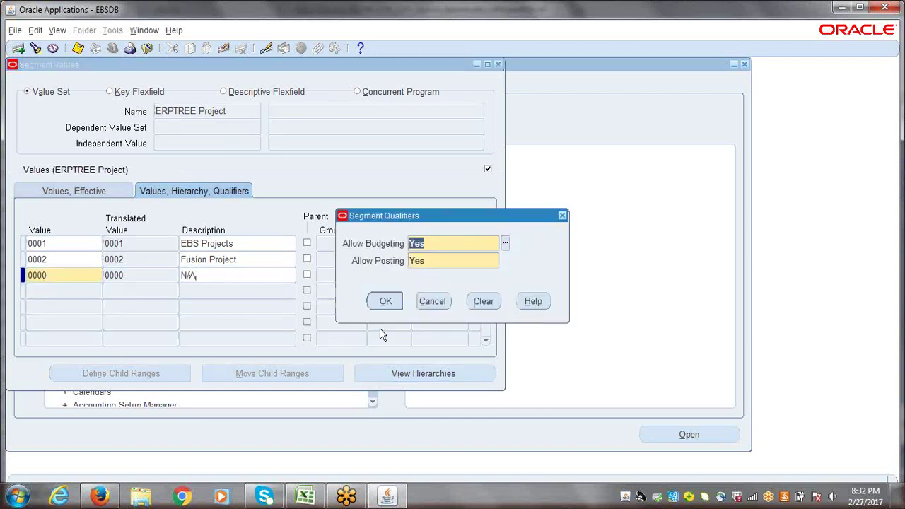
click(385, 301)
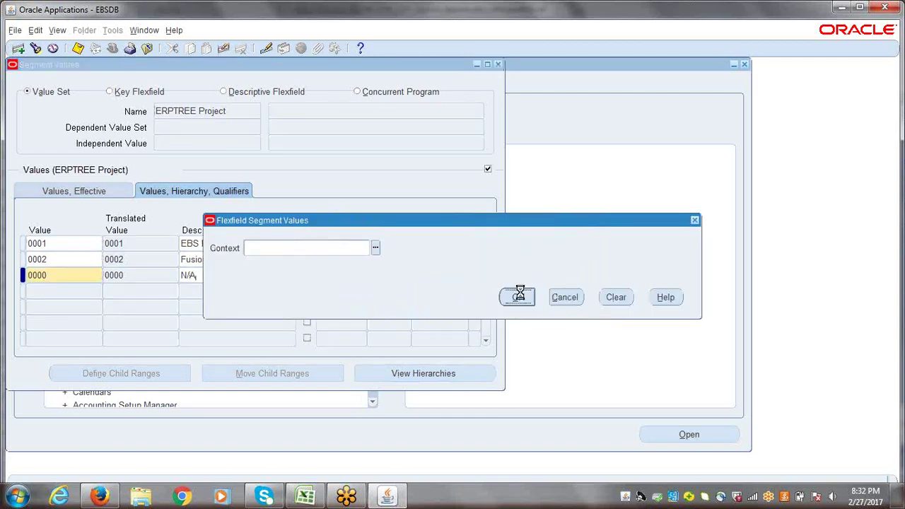
click(518, 297)
click(247, 272)
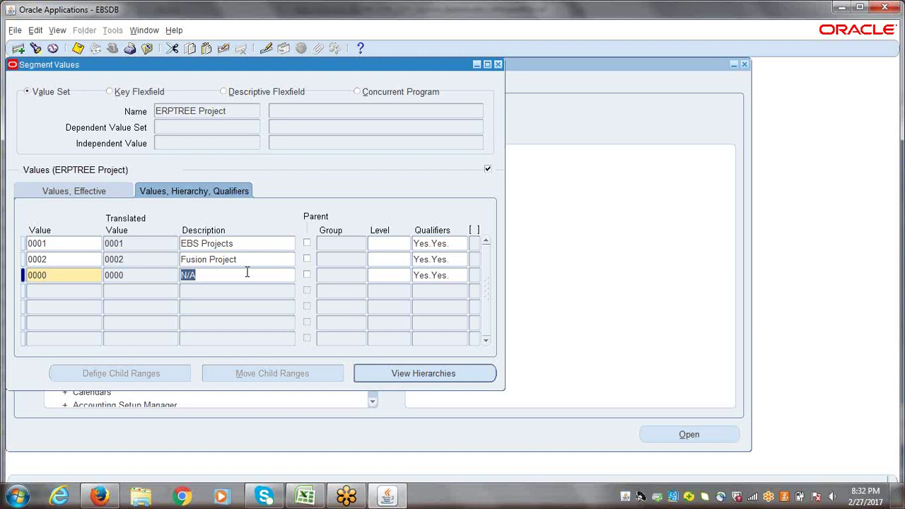
key(ctrl+s)
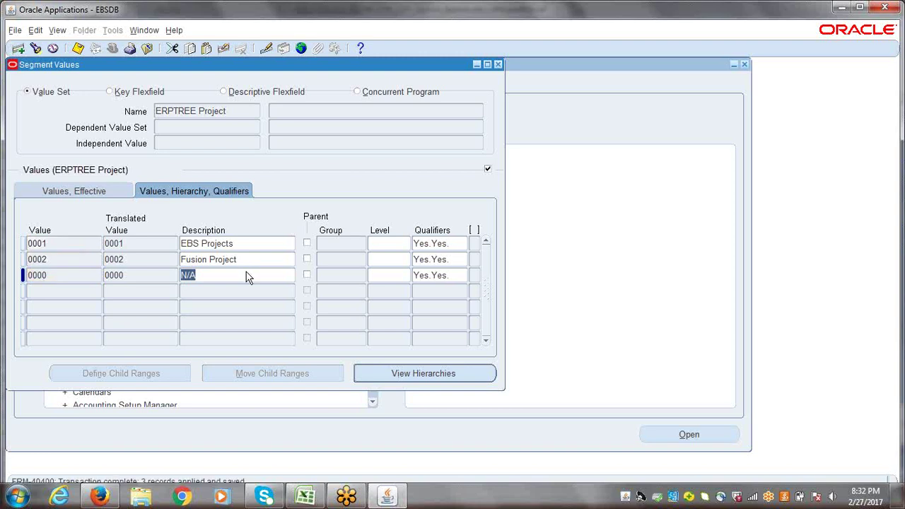
click(145, 31)
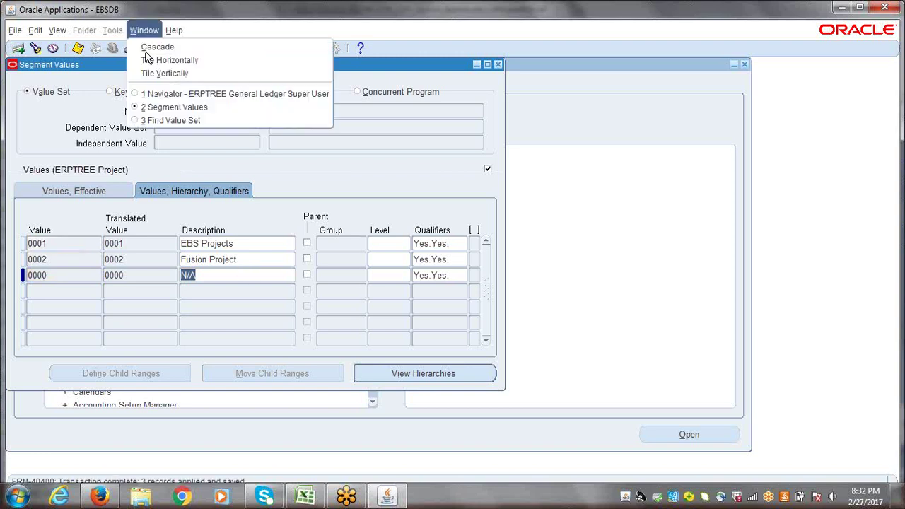
- Find the ERPTREE Future1 value set and open its values
click(163, 122)
click(368, 162)
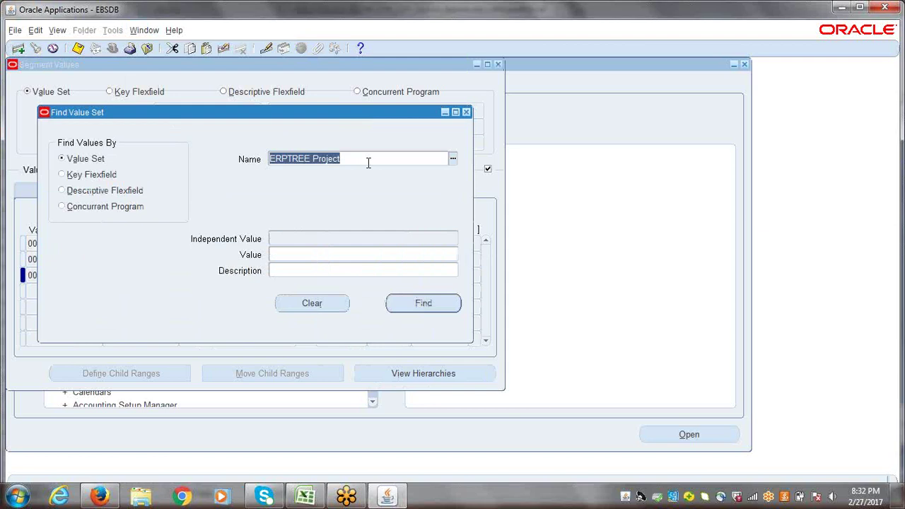
text(e)
key(BackSpace)
text(er)
key(BackSpace)
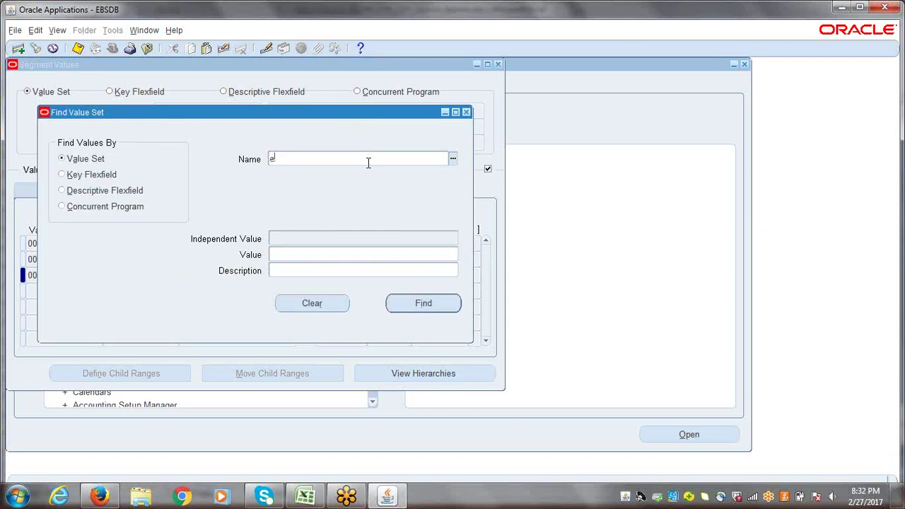
key(BackSpace)
text(ERPTREE FU)
key(Tab)
key(Return)
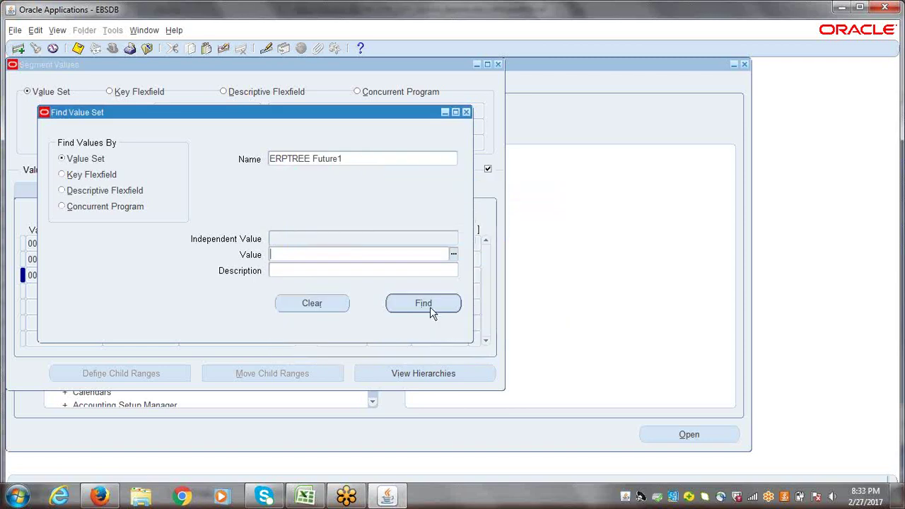
click(429, 305)
- Enter value 0000 with description Default
click(82, 240)
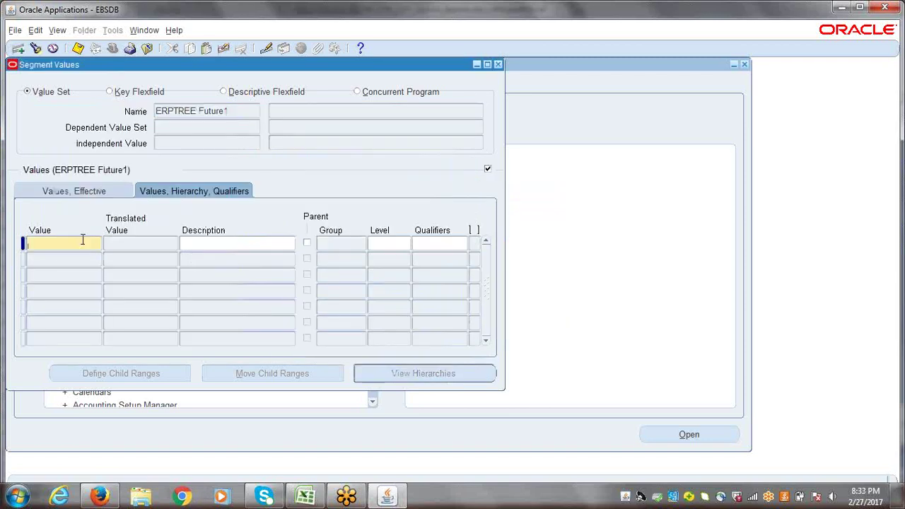
text(0000)
key(Tab)
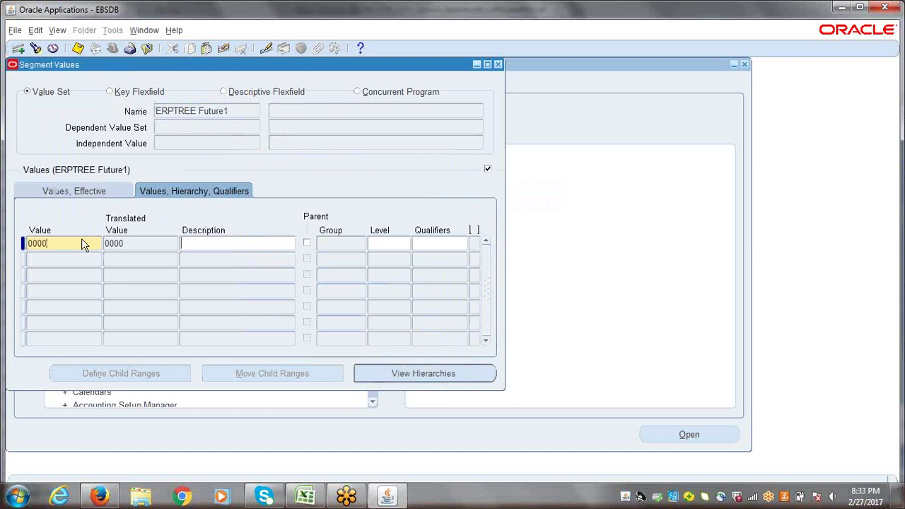
text(N)
key(BackSpace)
text(Default)
- Accept the Yes/Yes budgeting and posting qualifiers and save value 0000
click(430, 247)
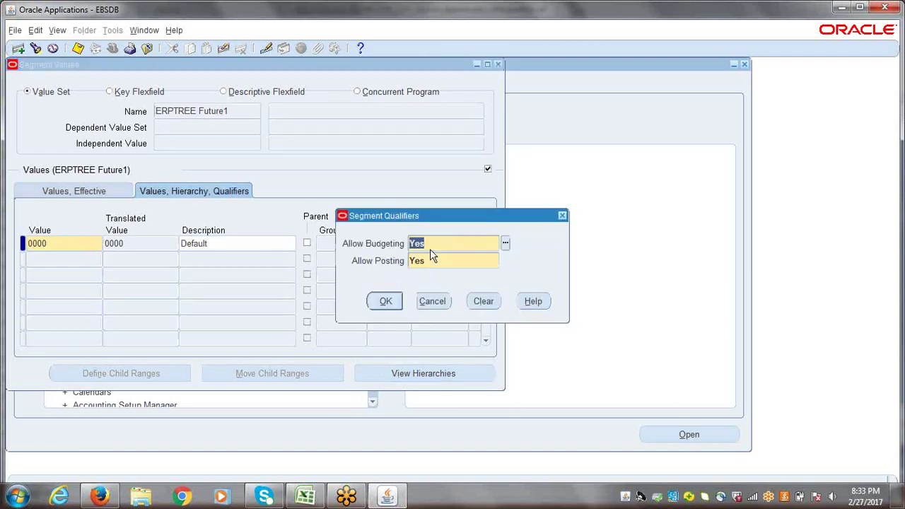
click(385, 301)
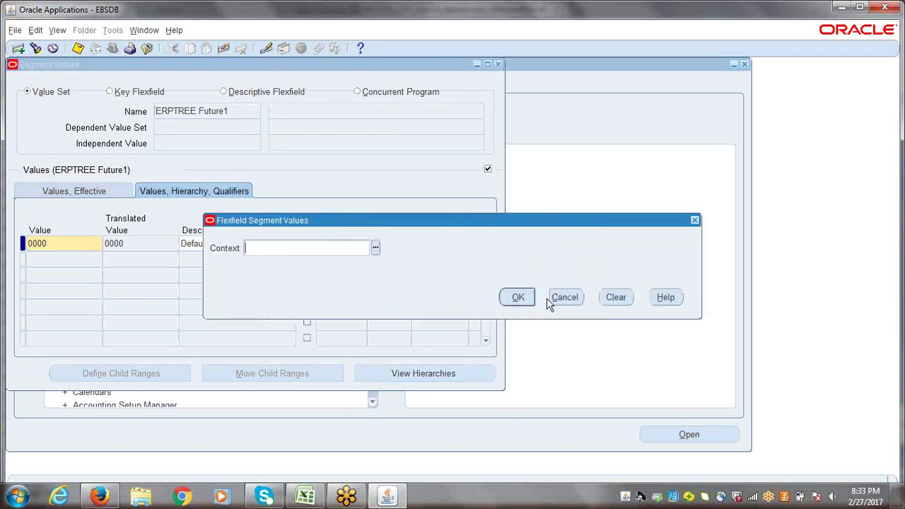
click(517, 297)
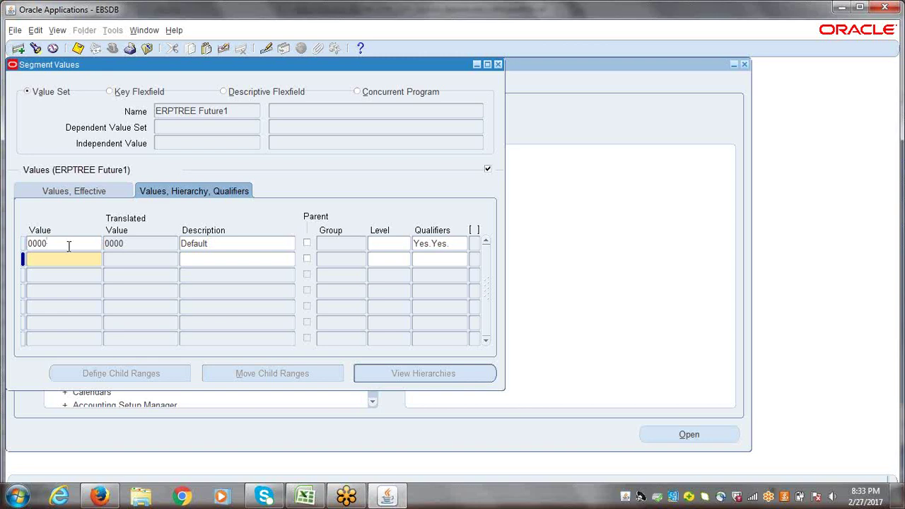
click(69, 247)
key(ctrl+s)
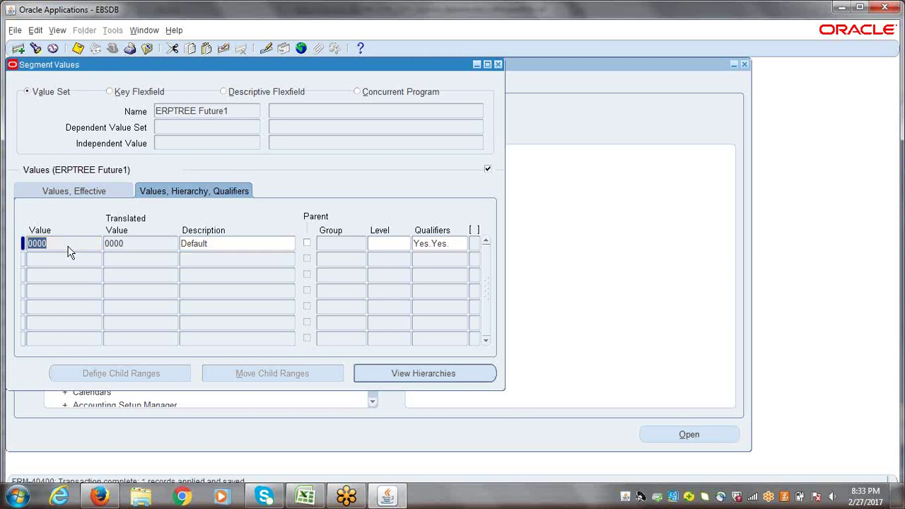
click(144, 31)
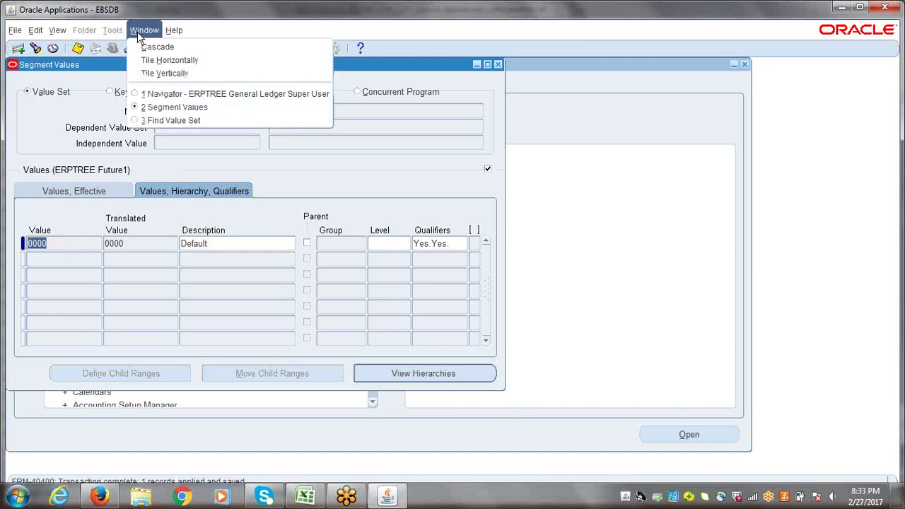
- Find the ERPTREE Future2 value set and open its values
click(156, 120)
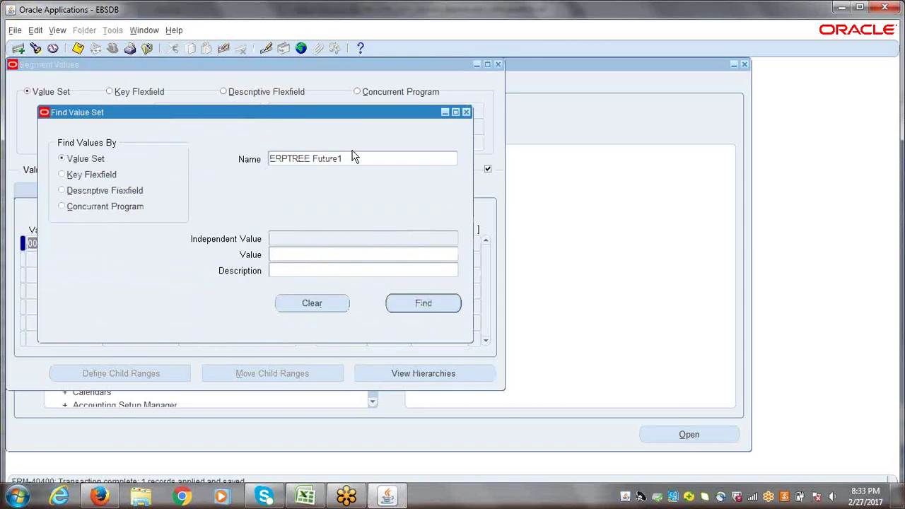
text(erptree)
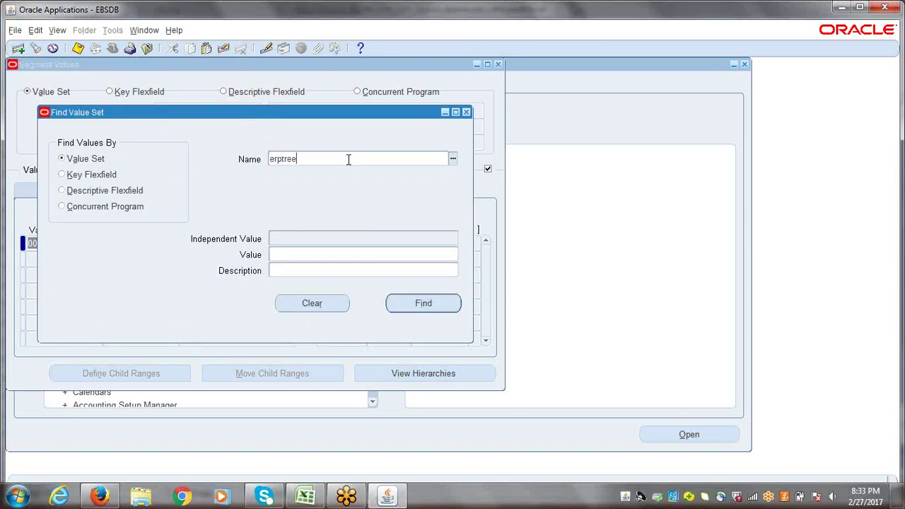
key(Tab)
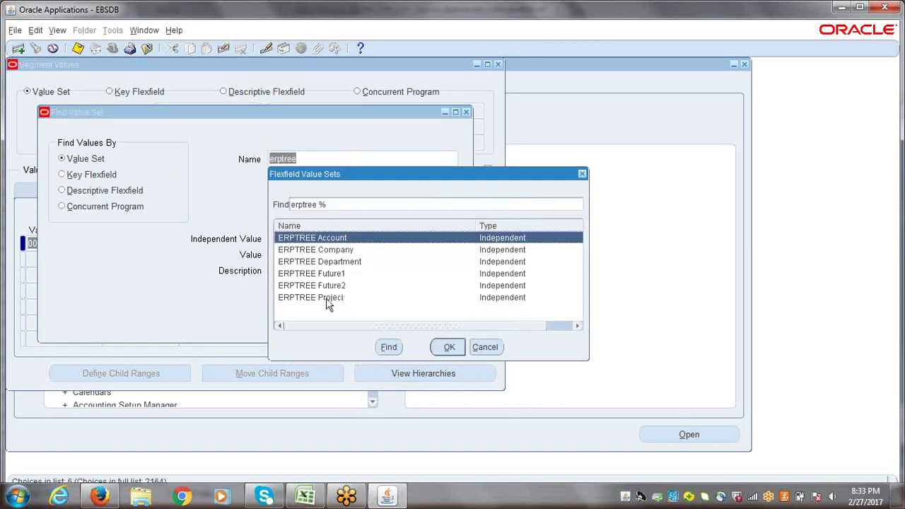
click(331, 285)
click(436, 347)
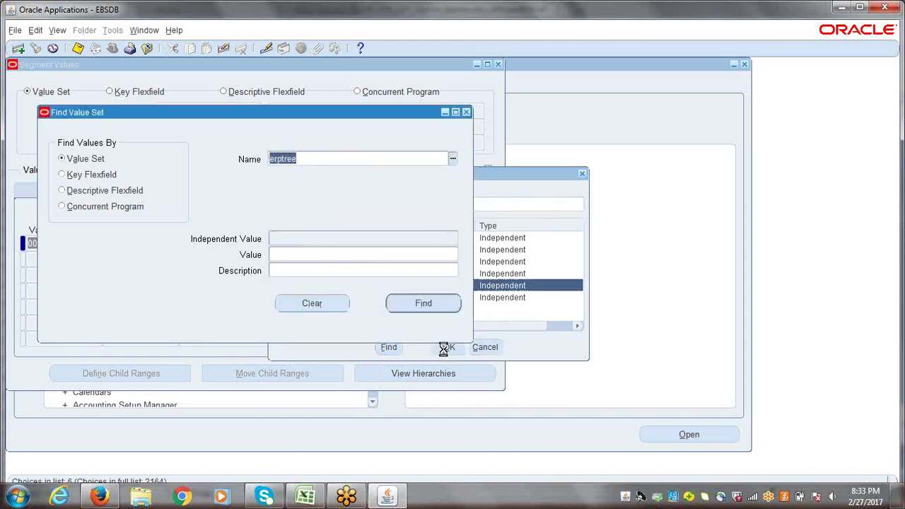
click(423, 303)
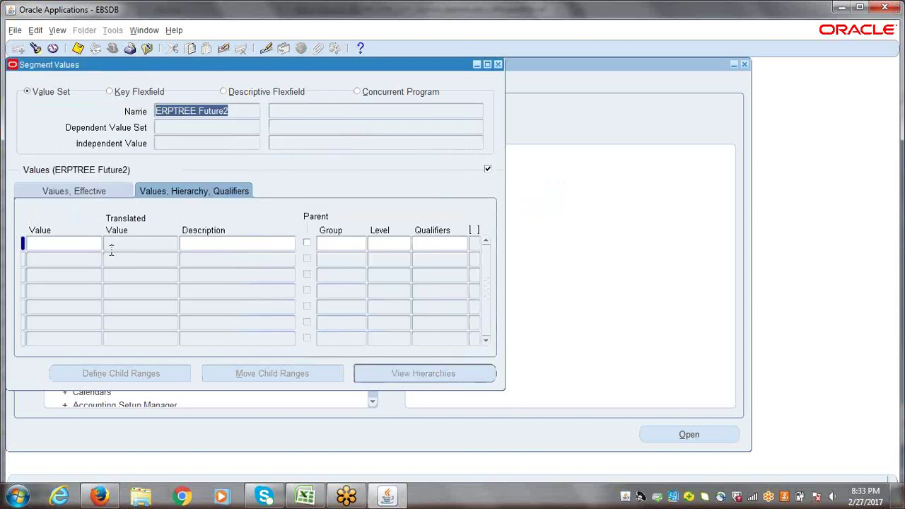
- Enter value 0000 with description Default
click(72, 247)
text(0000)
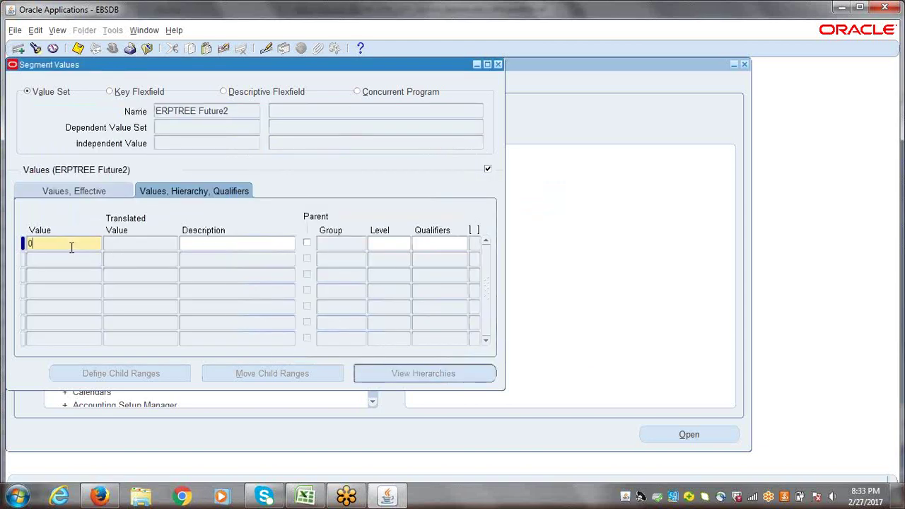
key(Tab)
text(Default)
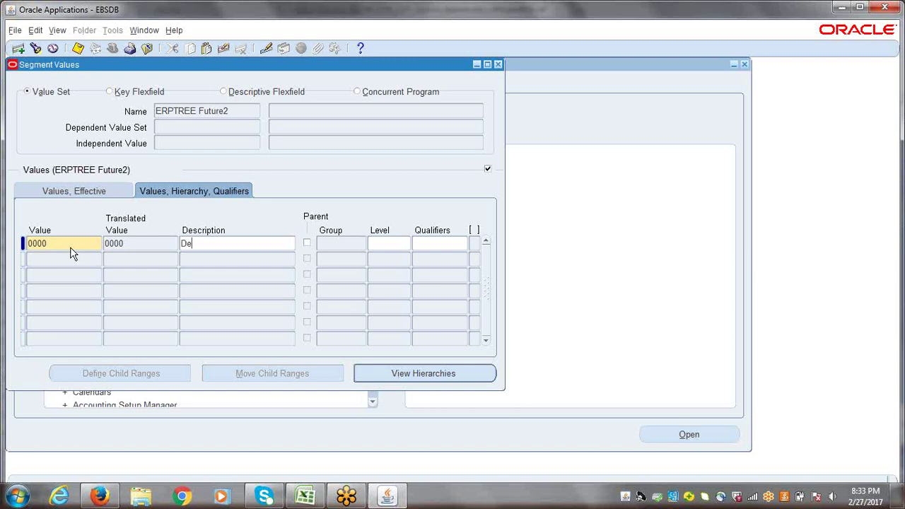
- Accept the Yes/Yes budgeting and posting qualifiers and save value 0000
click(430, 244)
click(390, 301)
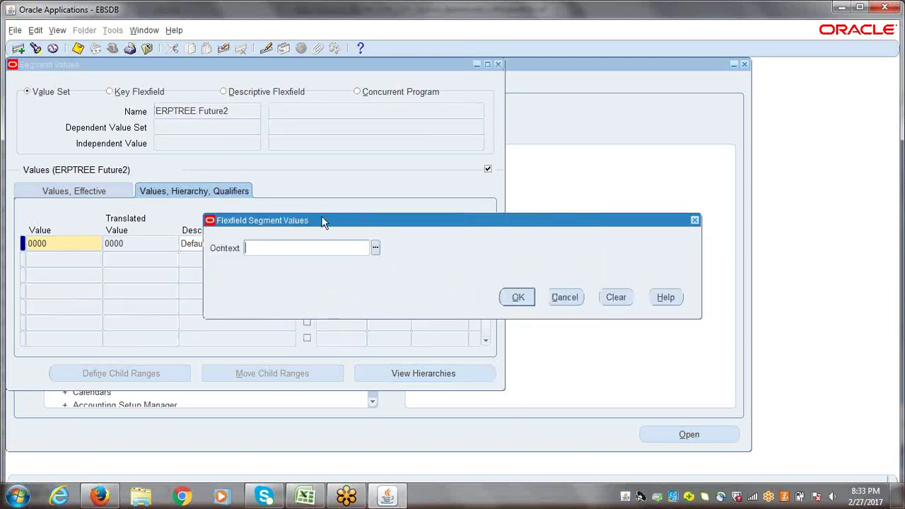
click(517, 298)
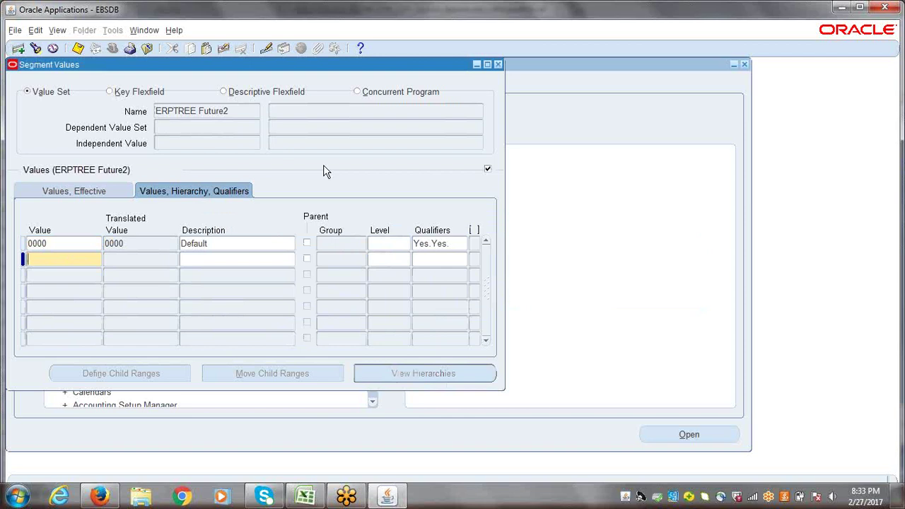
click(242, 251)
key(ctrl+s)
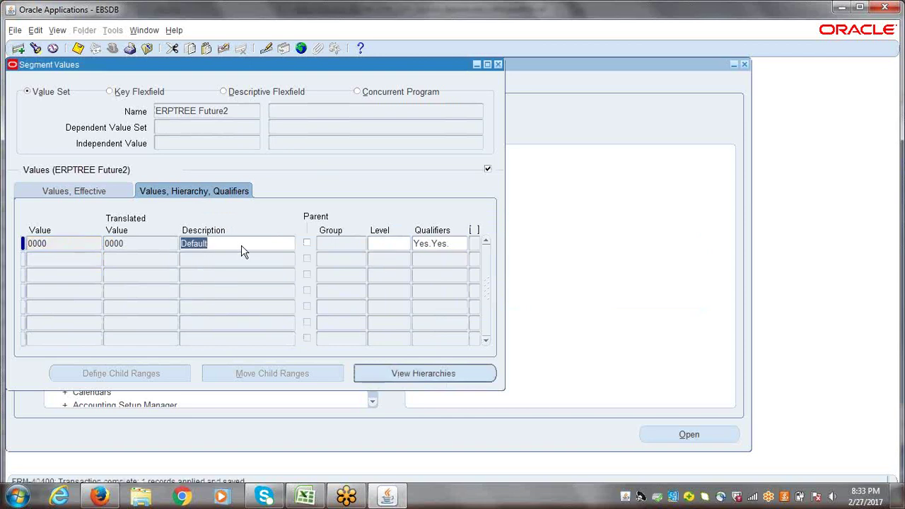
- Close the Segment Values form, acknowledge the hierarchy compile notice, and collapse the Navigator
click(499, 66)
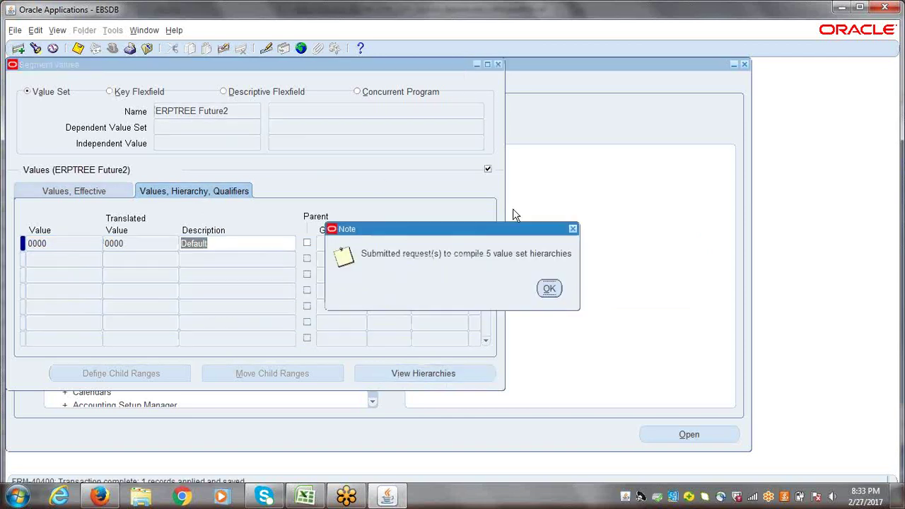
click(554, 294)
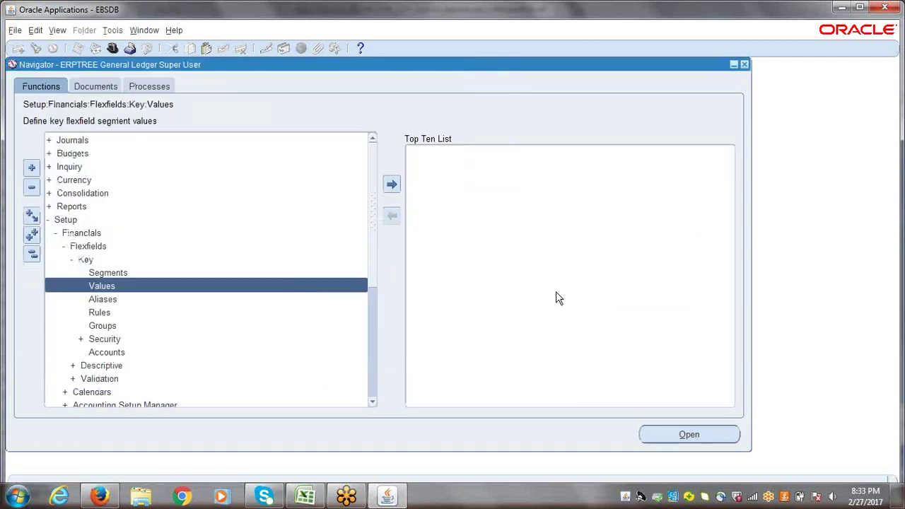
click(31, 257)
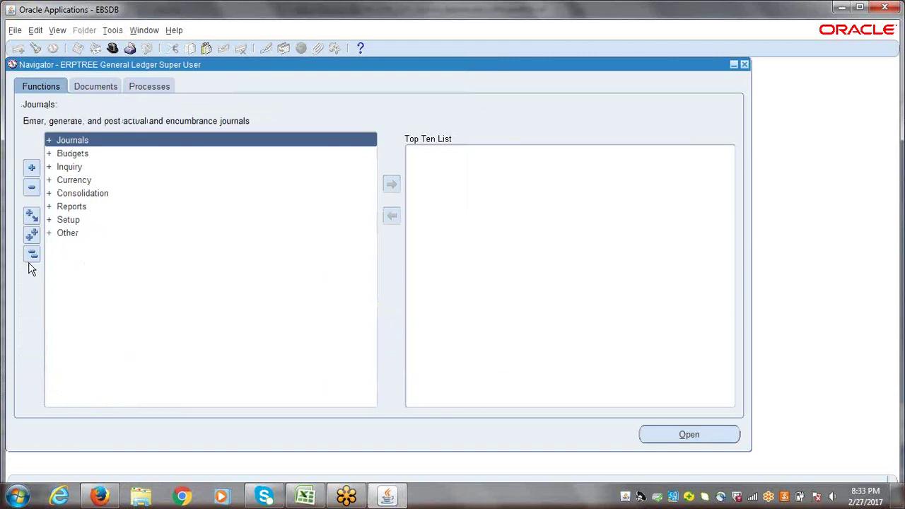
- In the Excel checklist, enter 'Create Primary Ledger' in A112 below Create Chart of Accounts (COA)
click(305, 496)
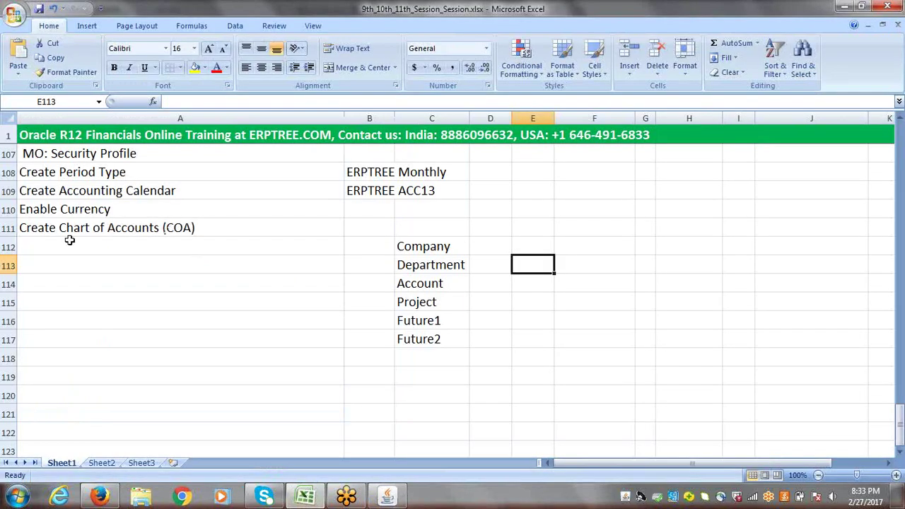
click(53, 195)
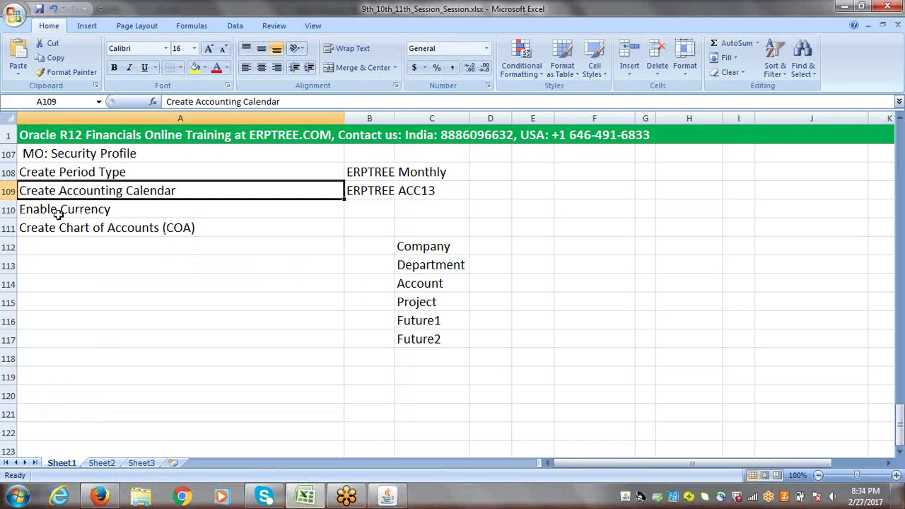
click(58, 214)
click(65, 231)
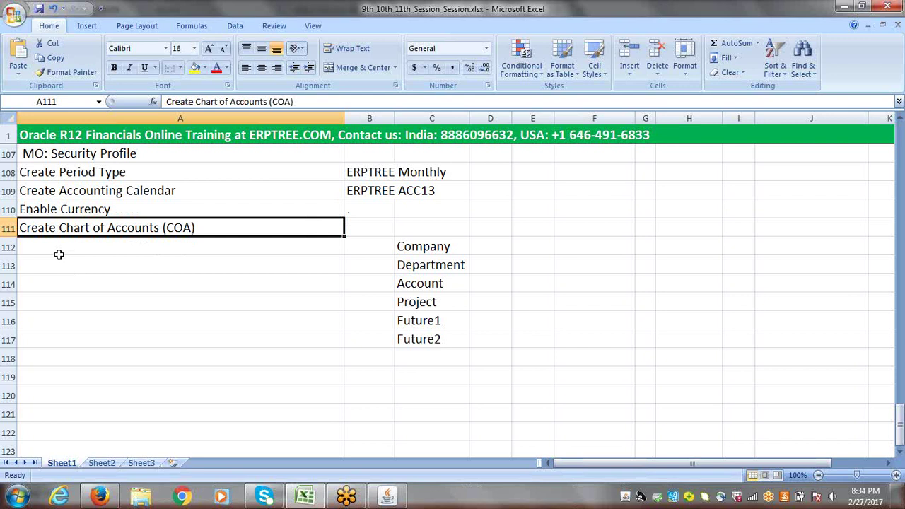
click(60, 246)
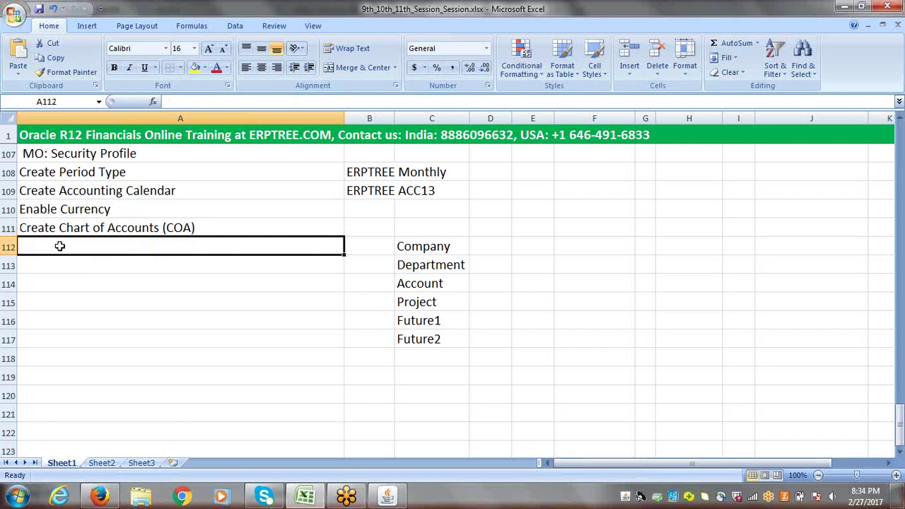
text(Creat)
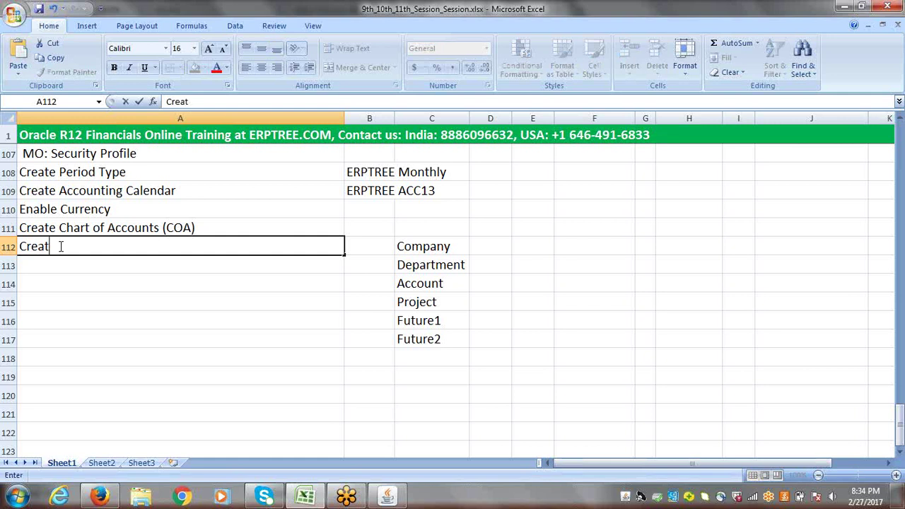
text(e Primary Ledger)
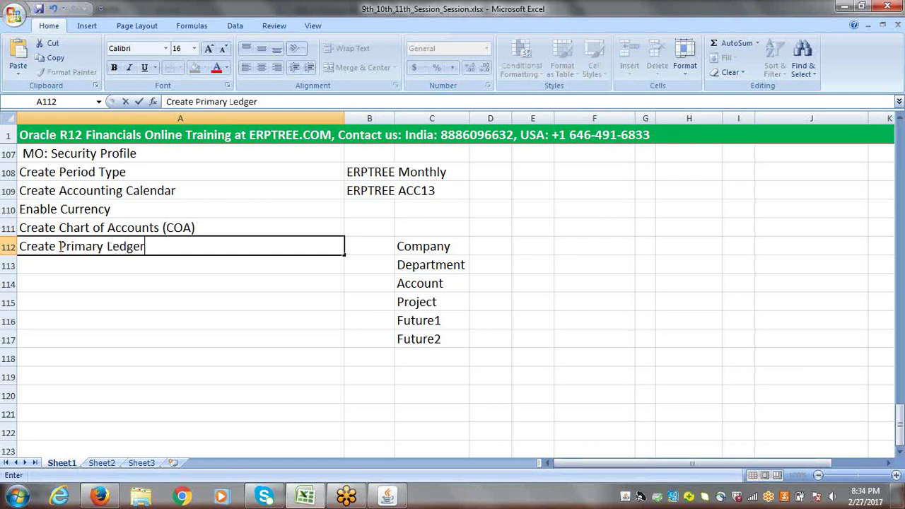
key(ctrl+Return)
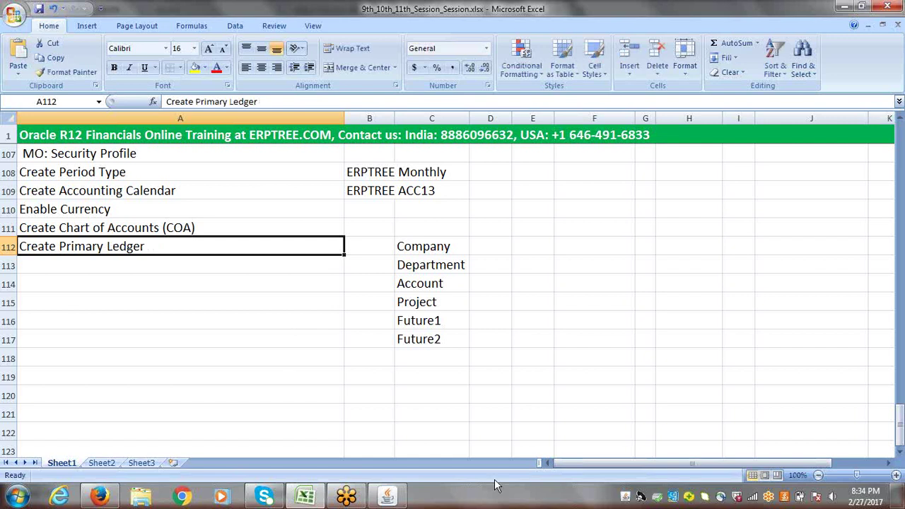
click(388, 496)
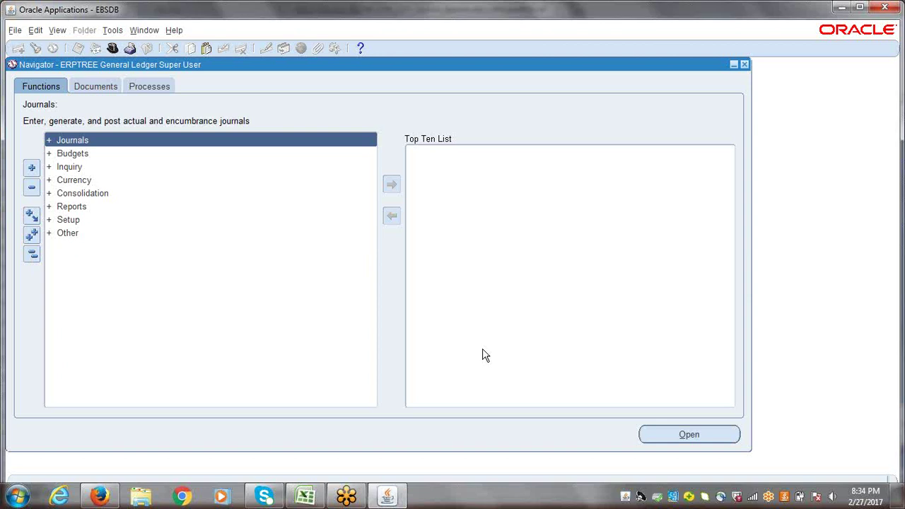
- Expand Setup > Financials > Accounting Setup Manager and launch Accounting Setups
double_click(69, 221)
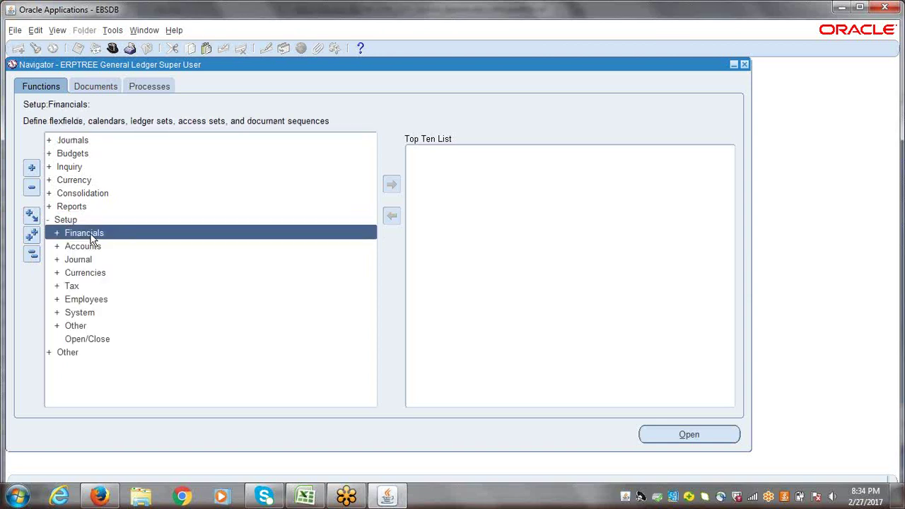
double_click(90, 234)
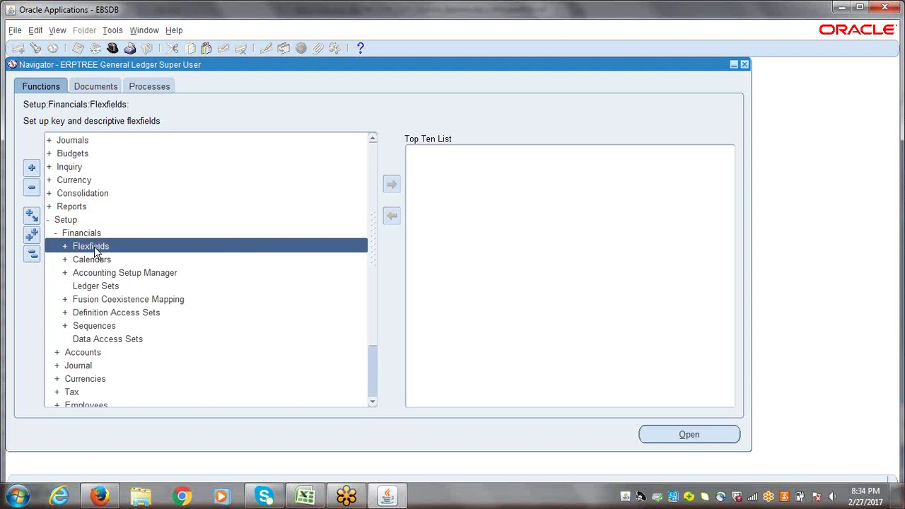
double_click(120, 275)
double_click(132, 285)
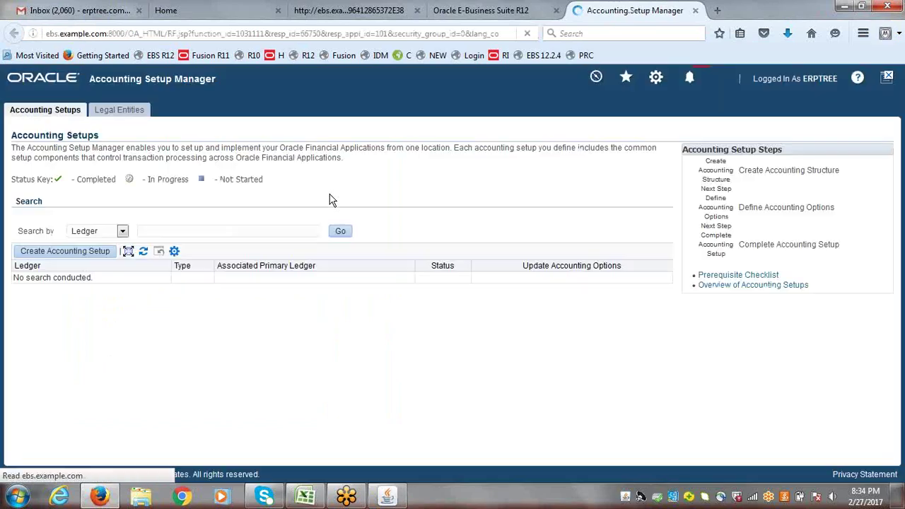
- Search ledgers for ERPTREE and open ERPTREE India Primary Ledger's accounting options
click(137, 232)
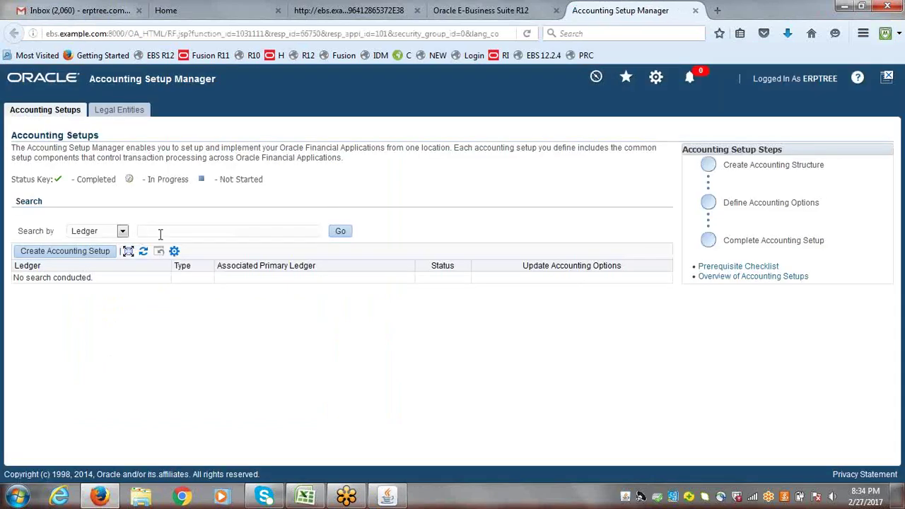
text(ERPTREE)
click(341, 232)
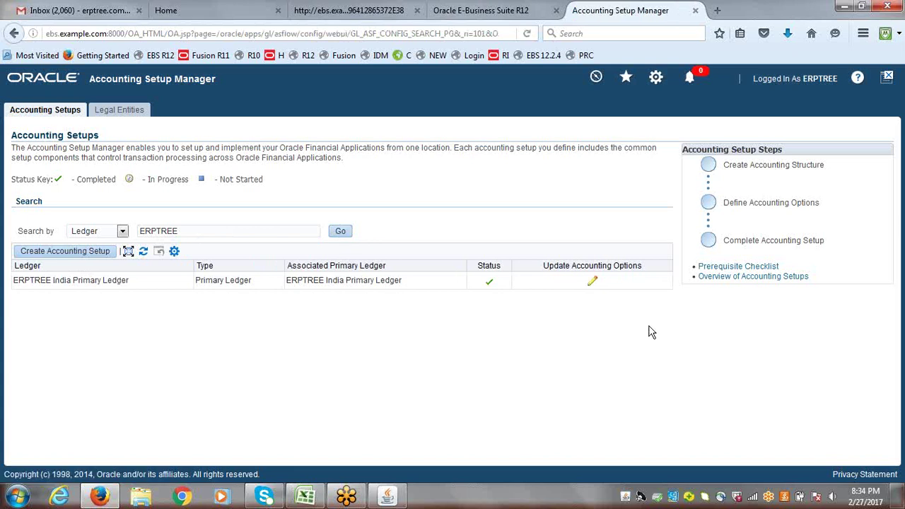
click(593, 285)
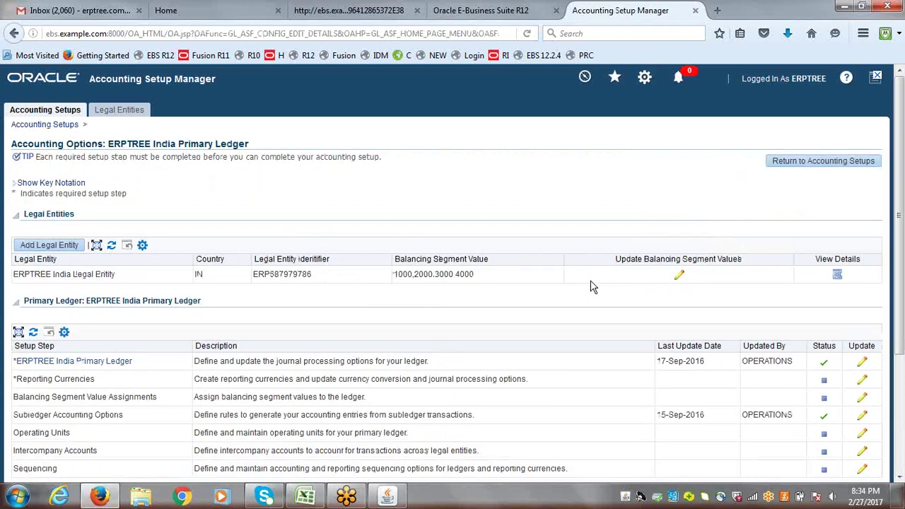
- Change the ledger name and short name prefix from ERPTREE to ABC and finish
scroll(826, 260, down, 3)
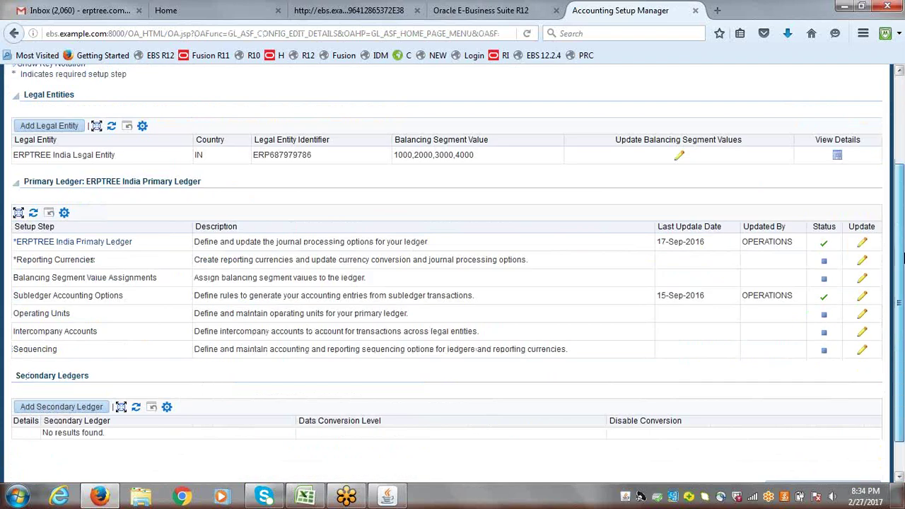
click(863, 246)
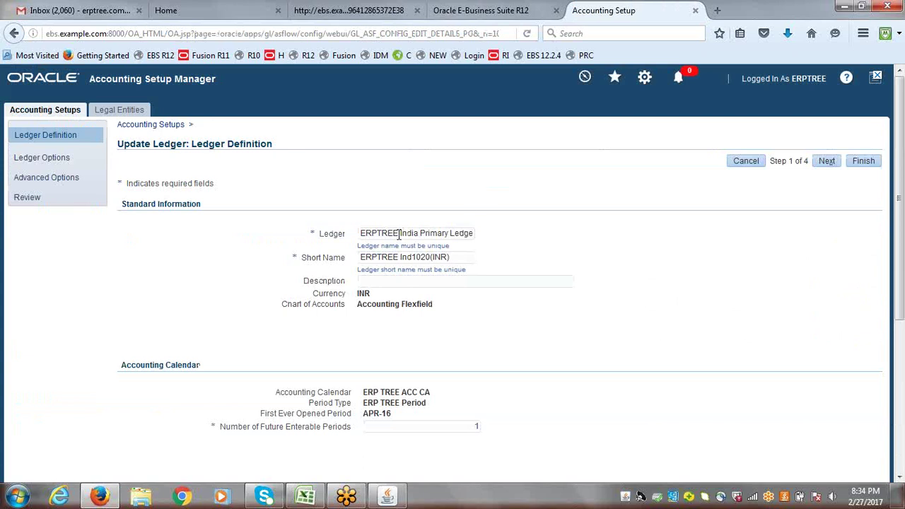
drag(399, 235, 314, 247)
text(a)
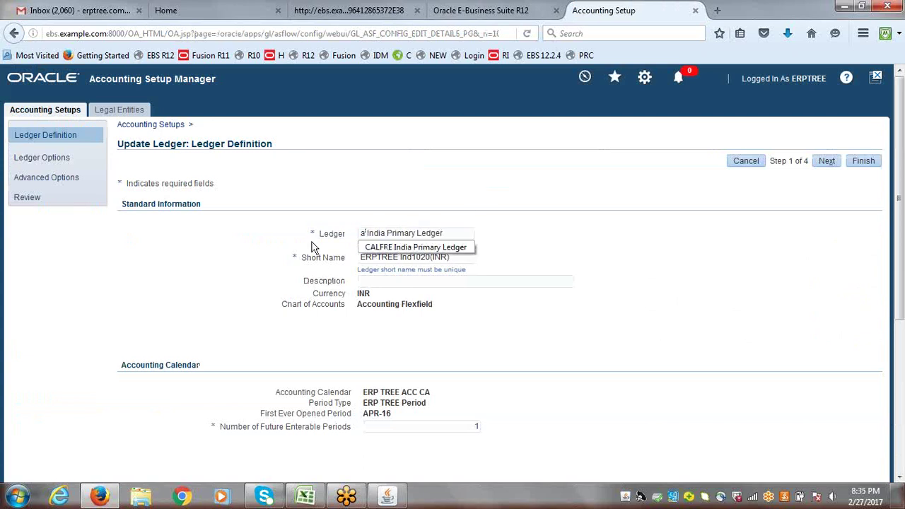
text(BC:)
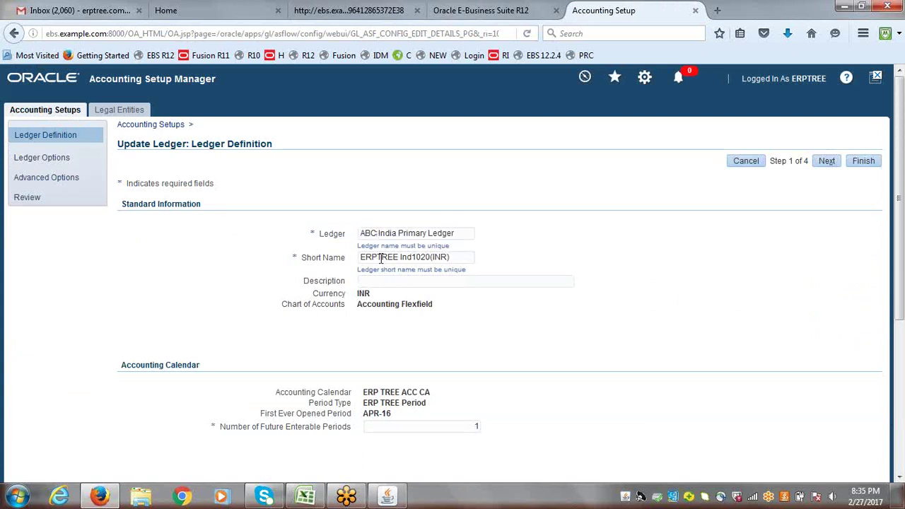
drag(400, 259, 329, 257)
text(ABC)
click(868, 164)
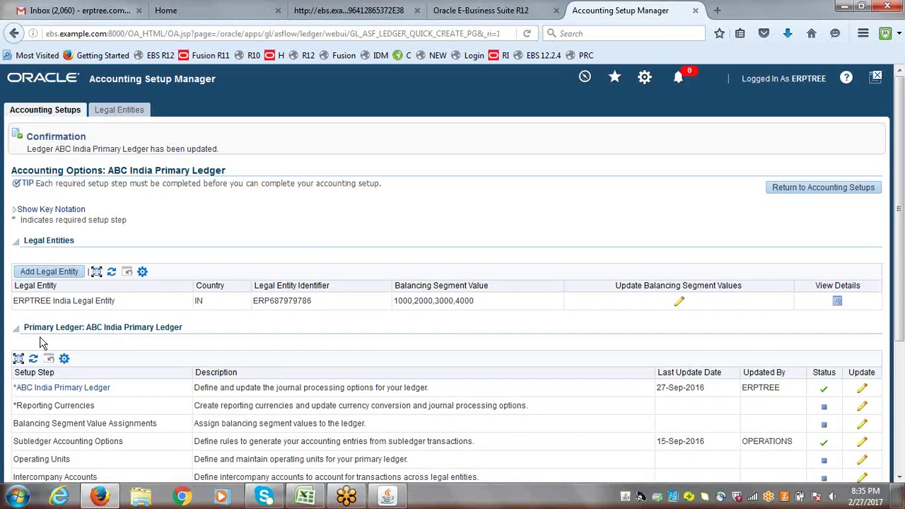
- Apply the legal entity's balancing segment values 1000–4000 and return to Accounting Setups
click(680, 304)
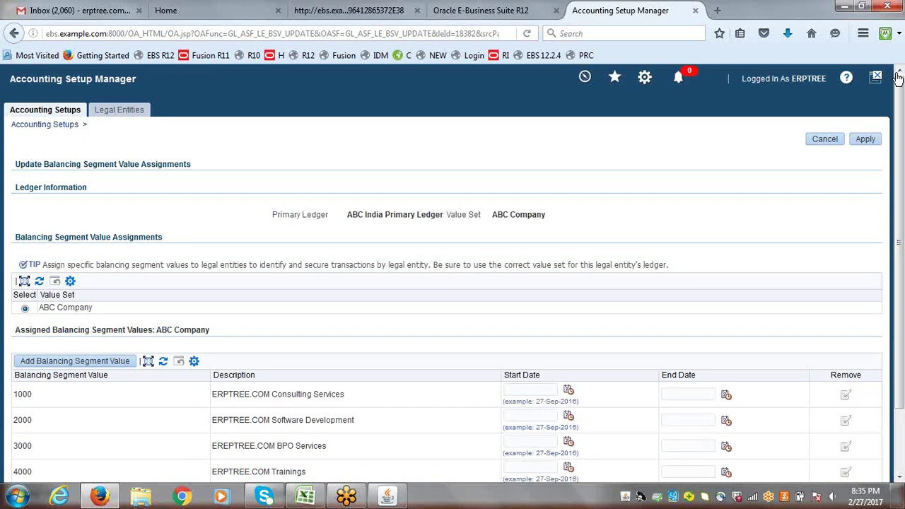
click(866, 140)
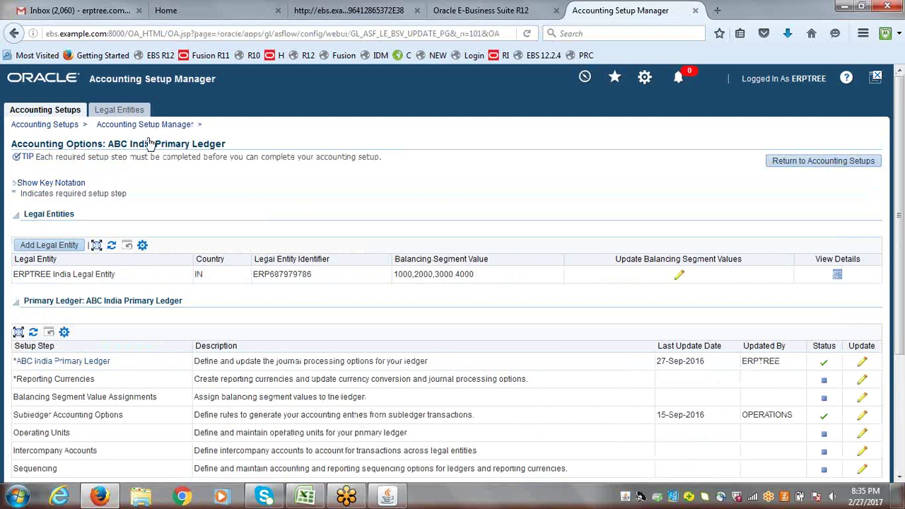
click(62, 116)
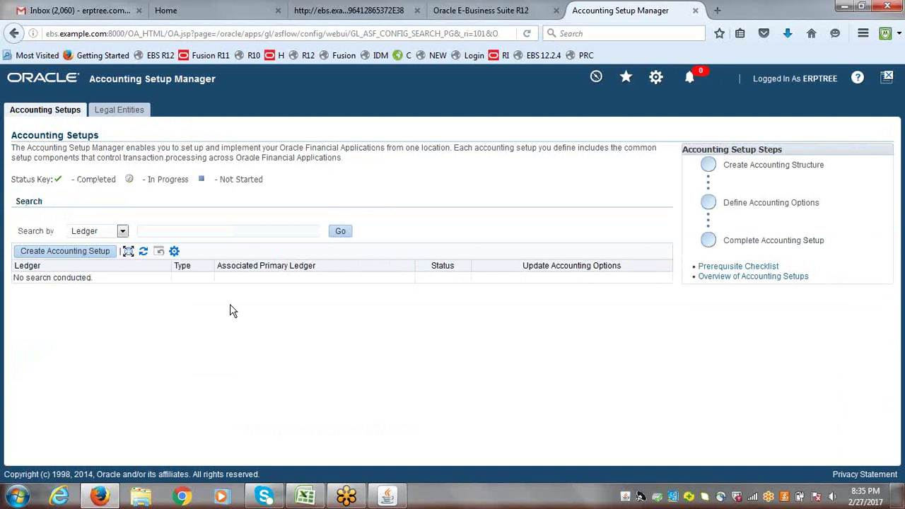
- Begin a new accounting setup from the Accounting Setups page
click(51, 253)
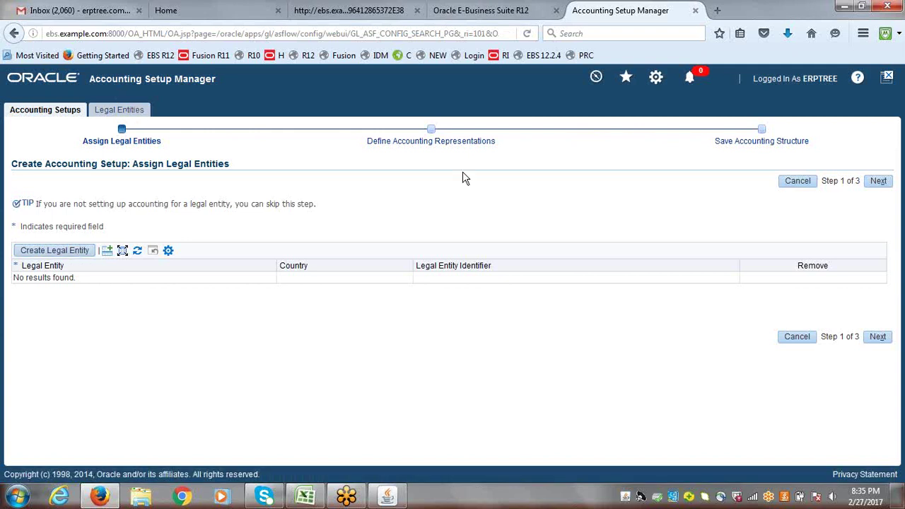
- Skip legal entities and name the primary ledger India Primary Ledger with the ERPTREE chart of accounts
click(878, 182)
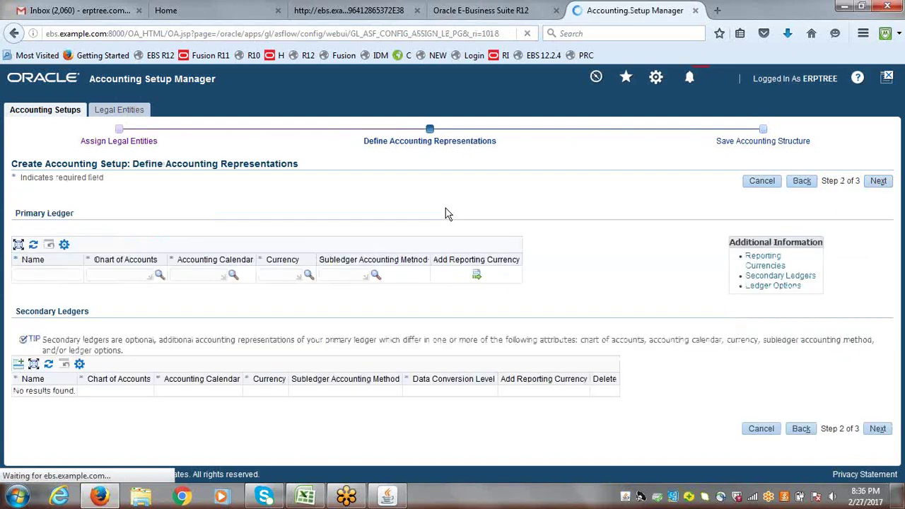
click(53, 273)
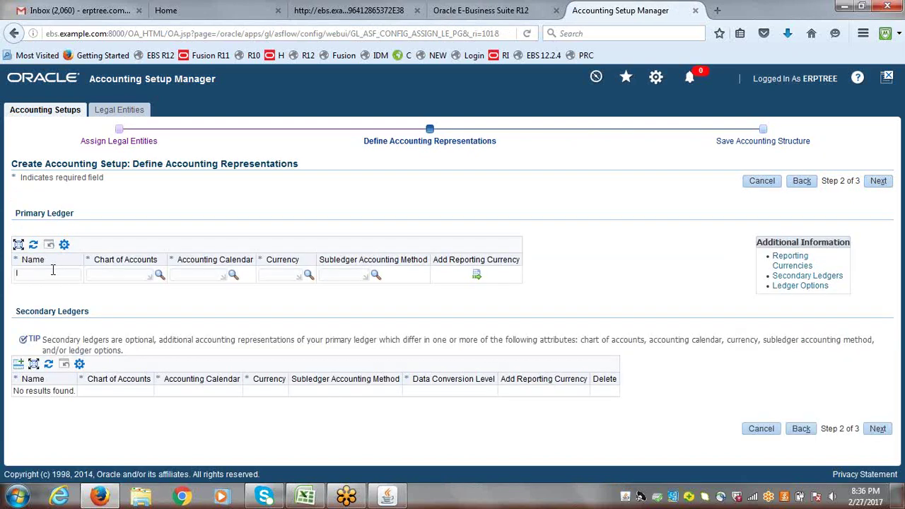
text(ERPTREE-)
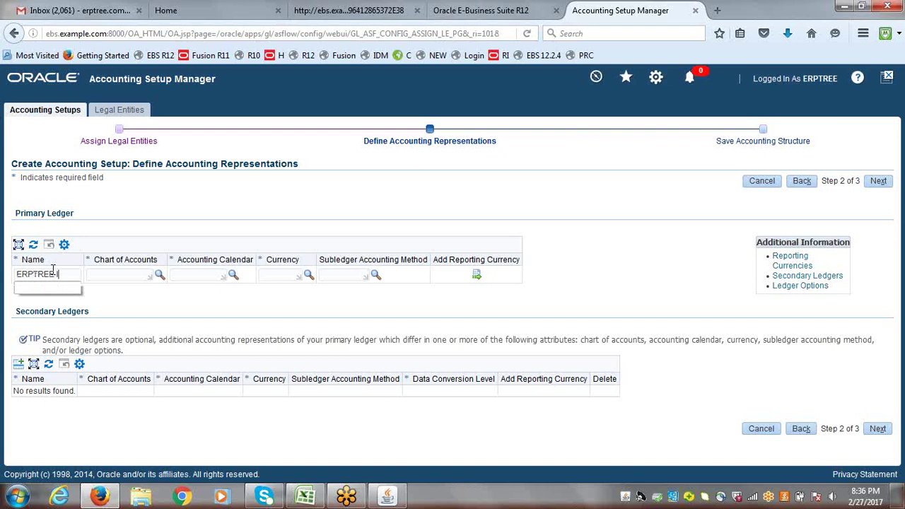
key(BackSpace)
key(BackSpace)
key(BackSpace)
key(BackSpace)
text(ndia P)
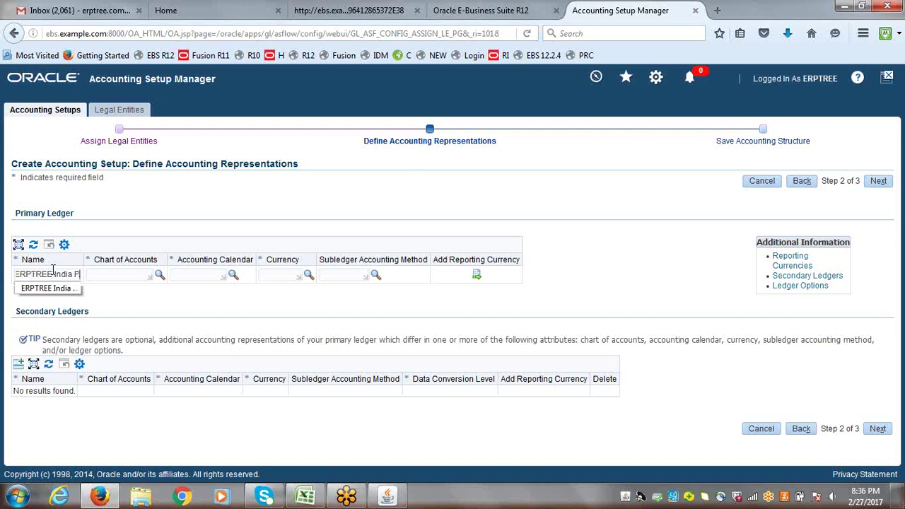
text(rimary Ledger)
key(Tab)
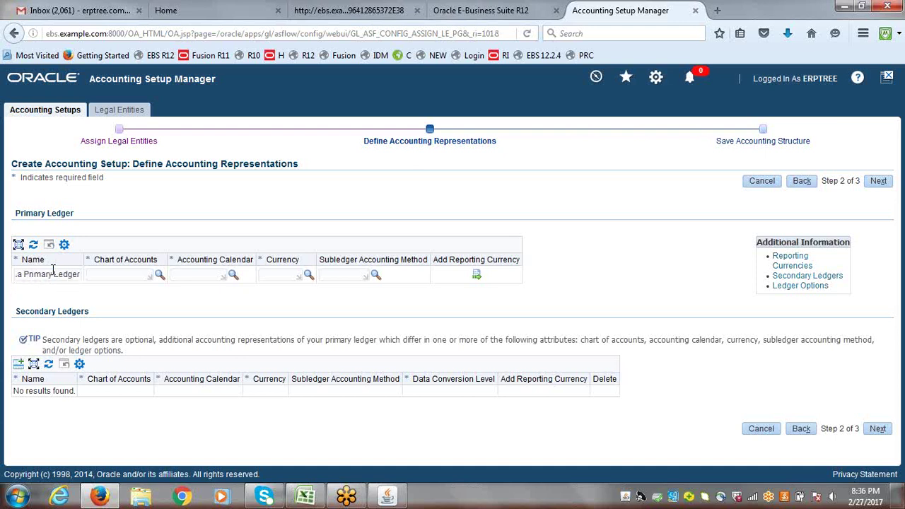
text(ERPTREE)
key(Tab)
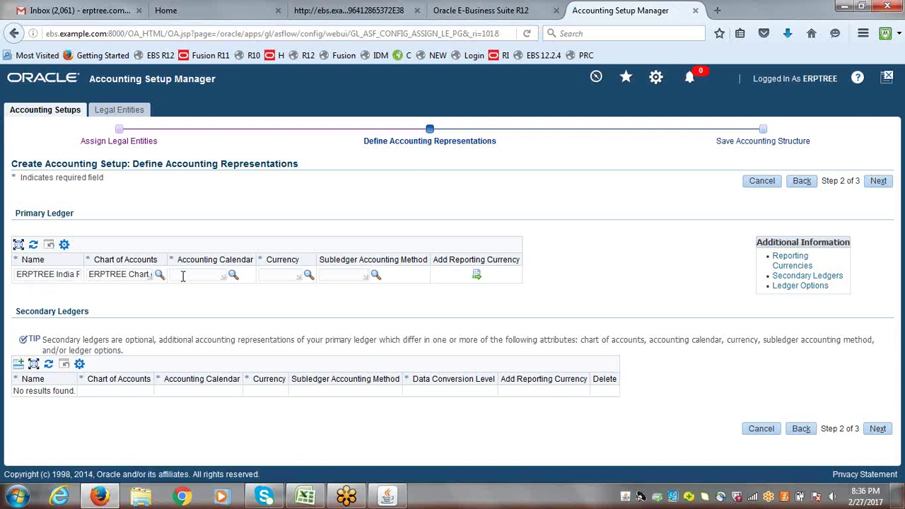
- Choose ERPTREE ACC13 as the accounting calendar, checked against the Excel notes, and set currency INR
text(ERPTREE)
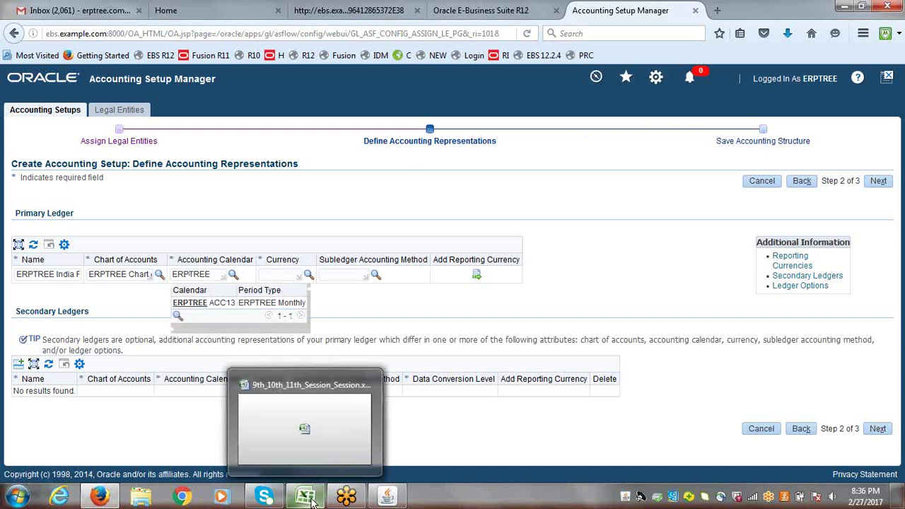
click(217, 308)
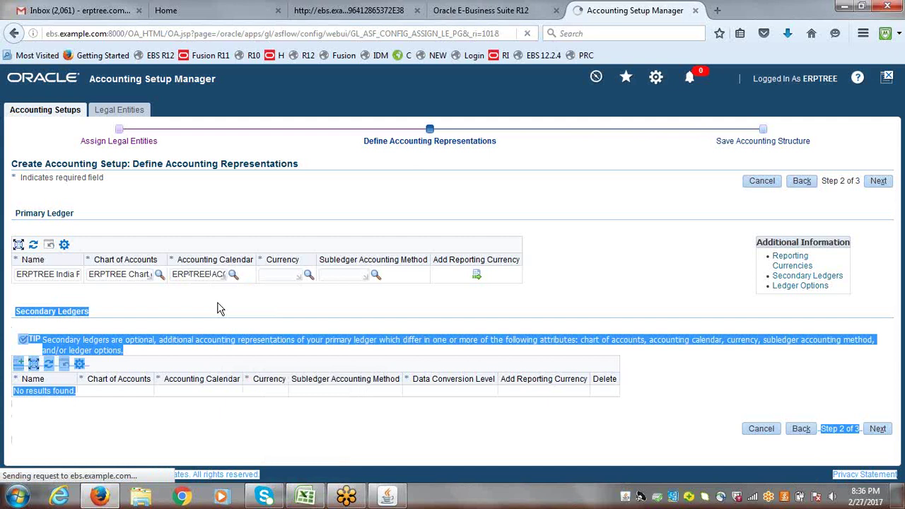
click(306, 497)
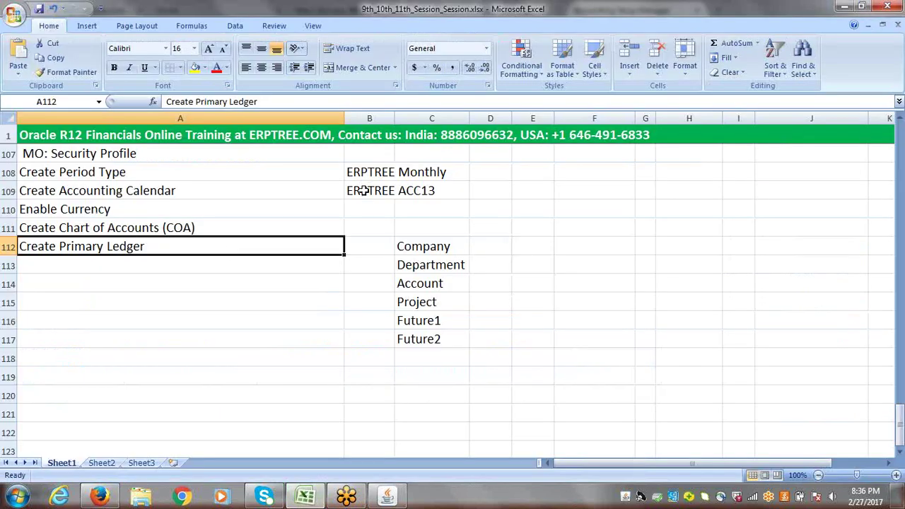
click(362, 193)
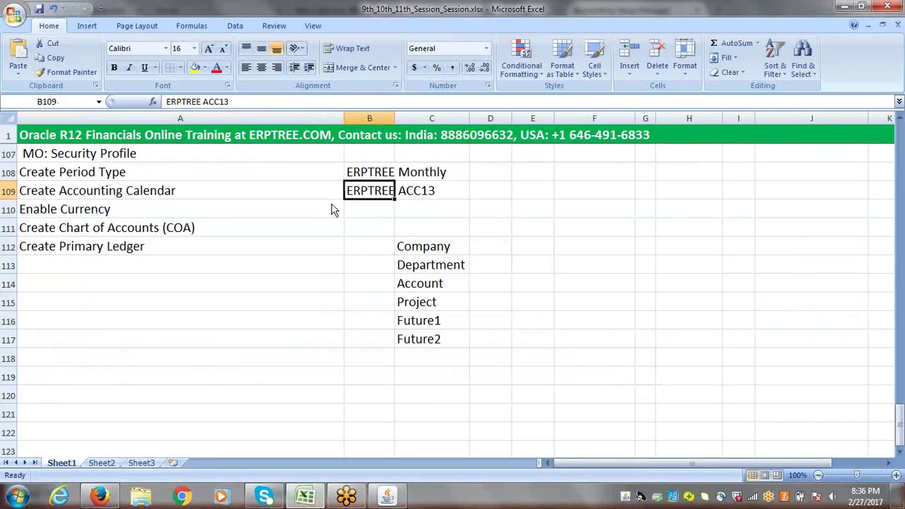
key(alt+Tab)
key(Tab)
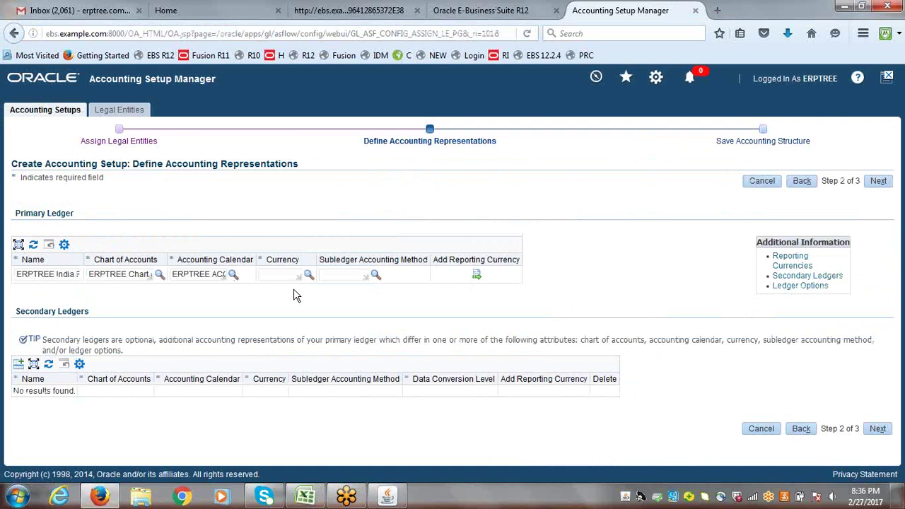
text(INR)
key(Tab)
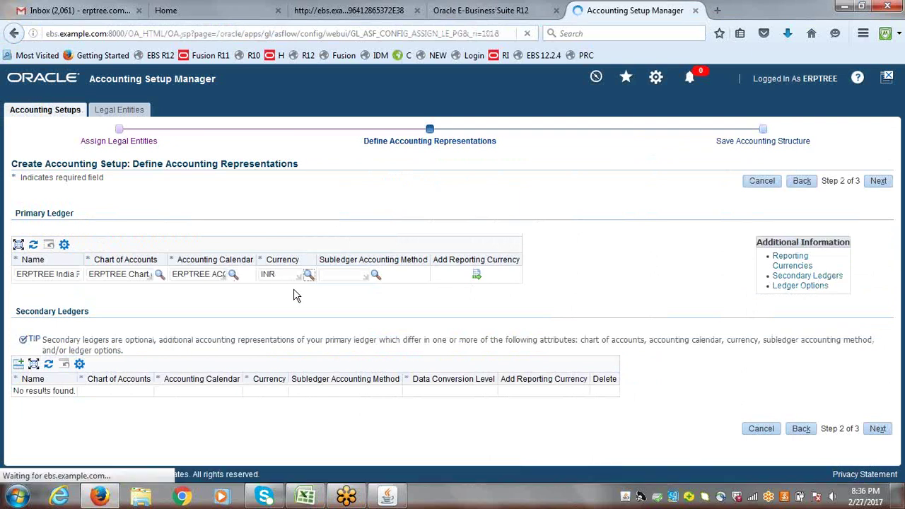
- Look up STAND and select Standard Accrual as the primary ledger's subledger accounting method
click(341, 274)
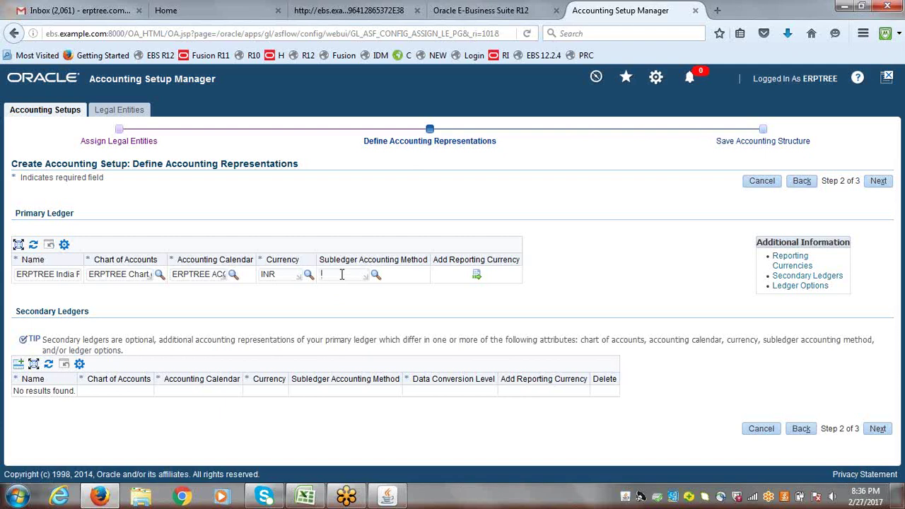
text(STAND)
key(Tab)
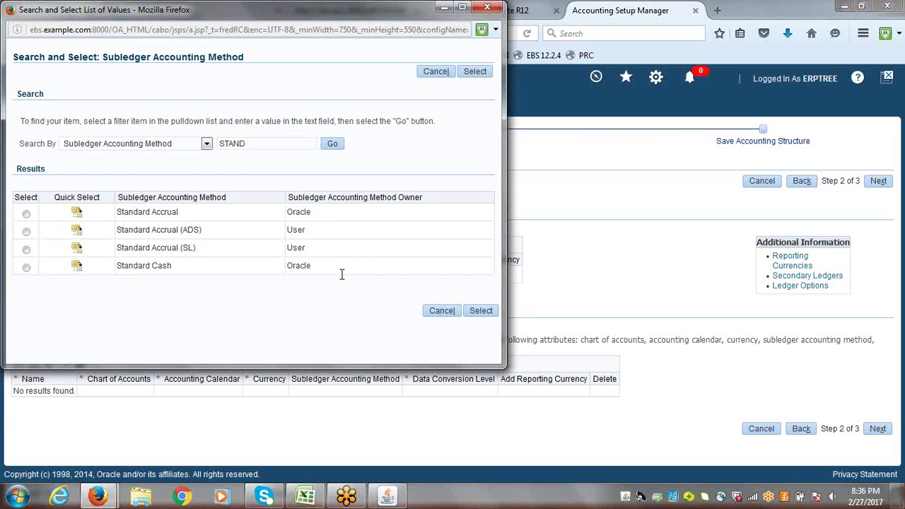
click(77, 213)
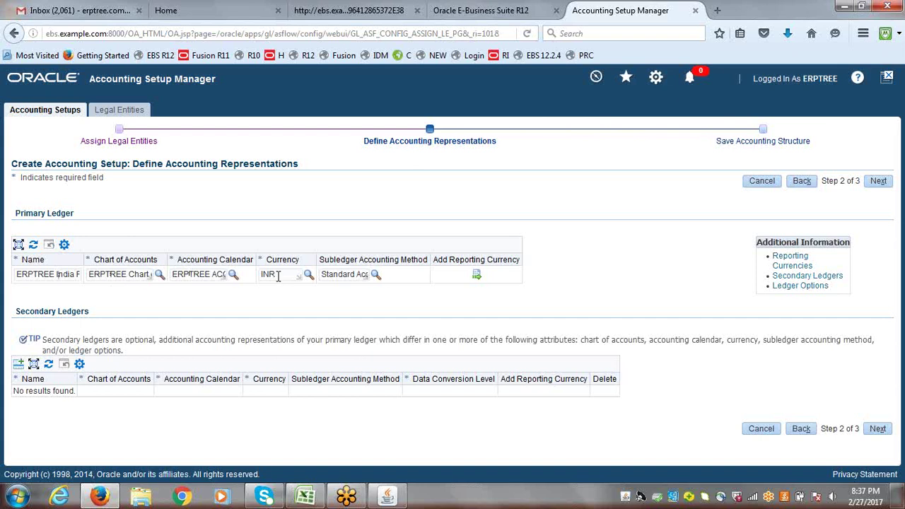
- Advance to Step 3 of 3 and finish saving the ERPTREE India Primary Ledger accounting structure
click(870, 188)
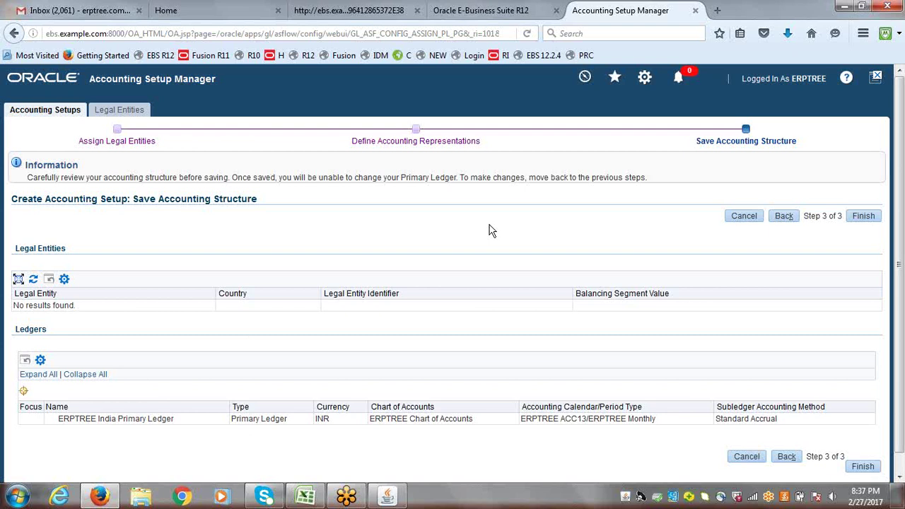
click(864, 218)
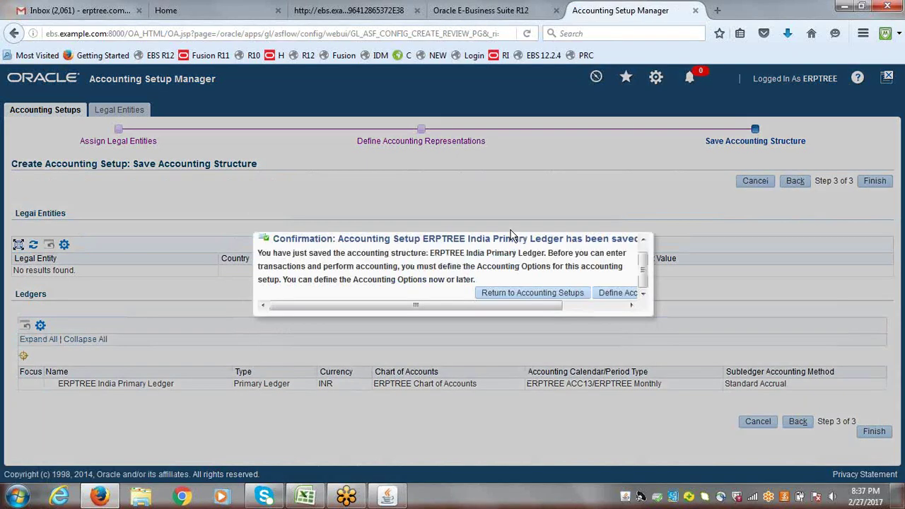
drag(462, 307, 533, 318)
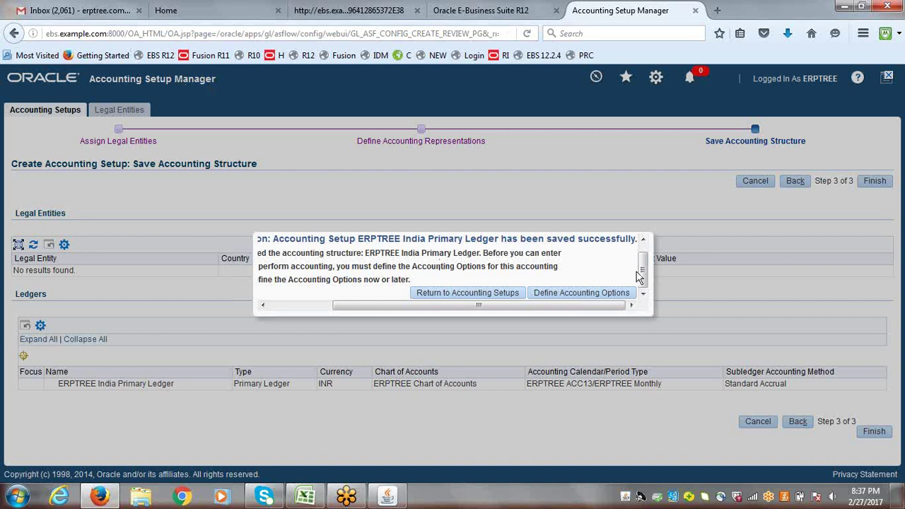
- Open Define Accounting Options and the Ledger Options update, then cancel at the uncompiled chart-of-accounts error
click(581, 298)
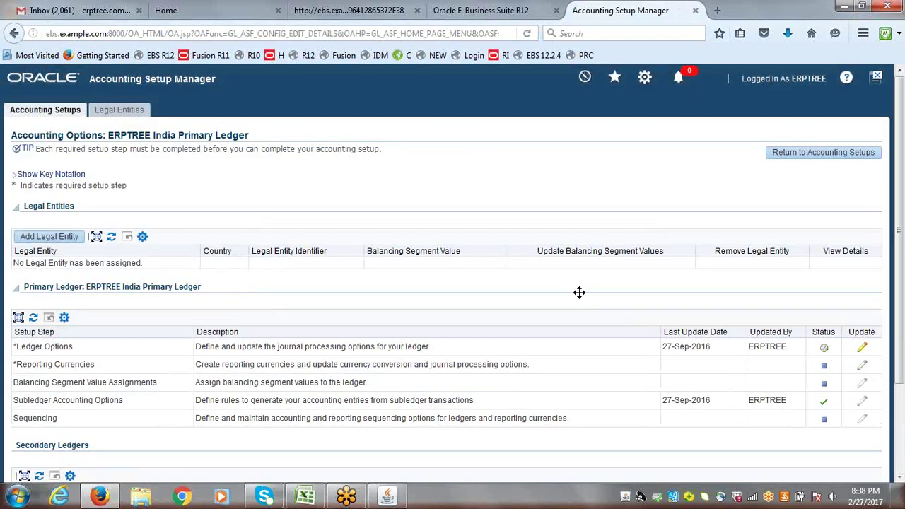
scroll(902, 179, down, 1)
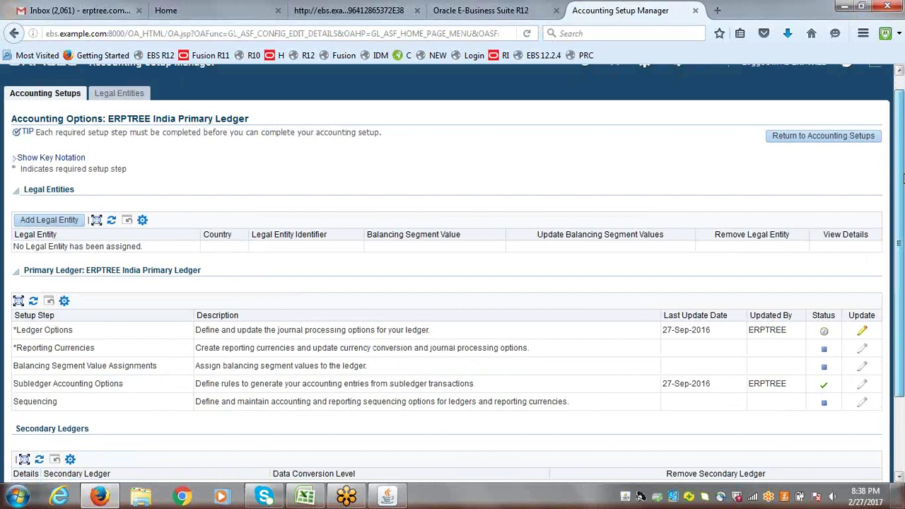
scroll(902, 178, down, 3)
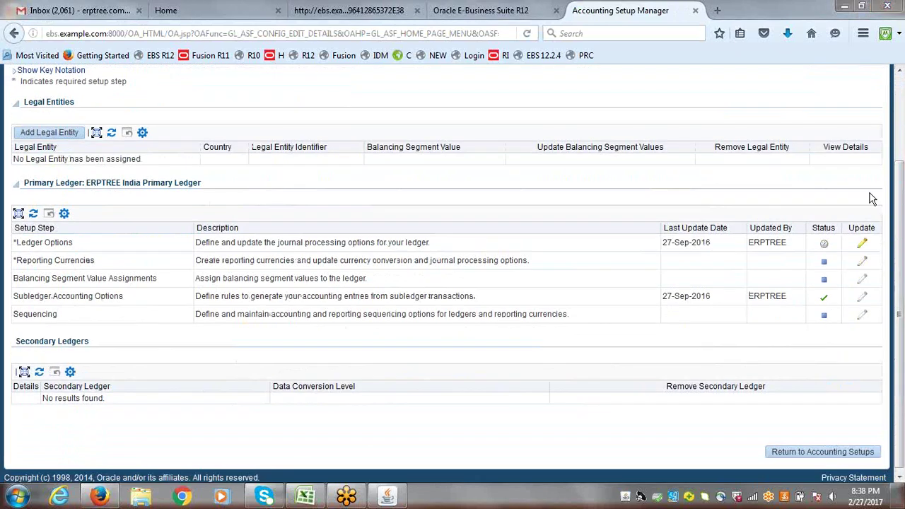
click(863, 244)
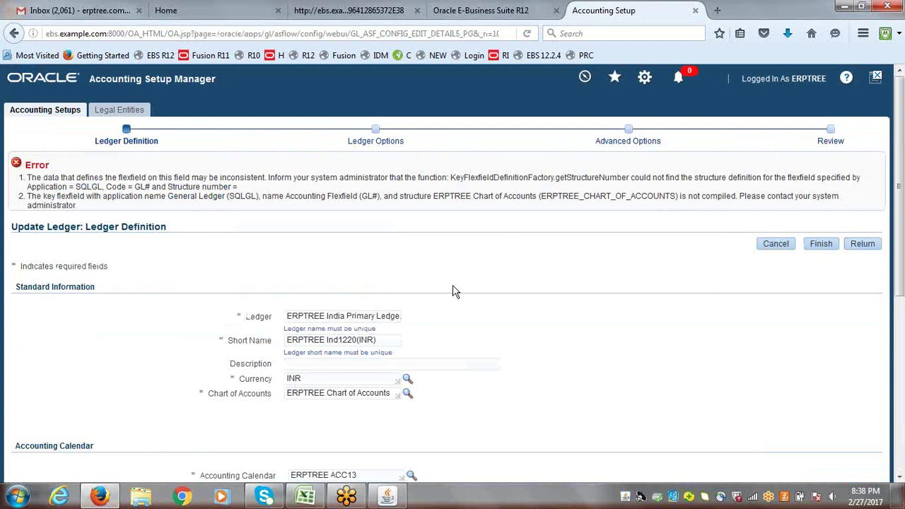
click(780, 248)
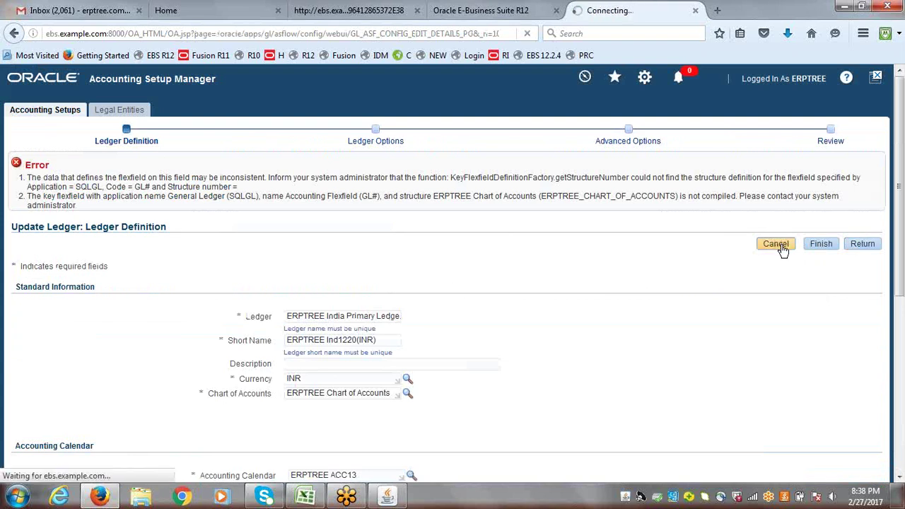
- In Navigator, open Setup > Financials > Flexfields > Key > Segments
click(387, 498)
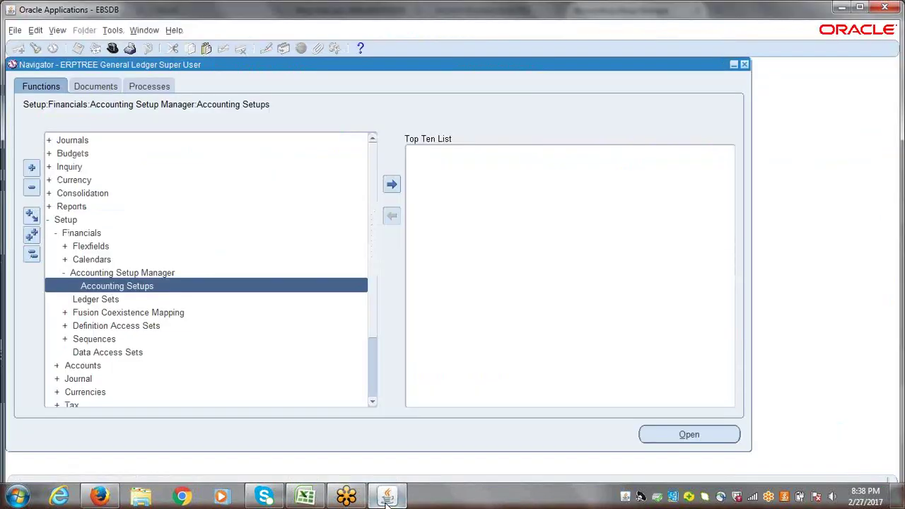
double_click(78, 235)
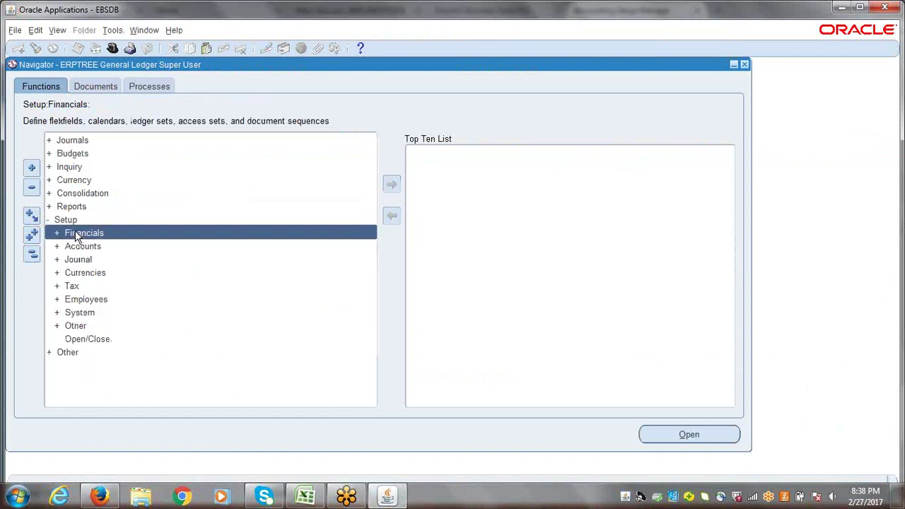
double_click(78, 236)
click(86, 245)
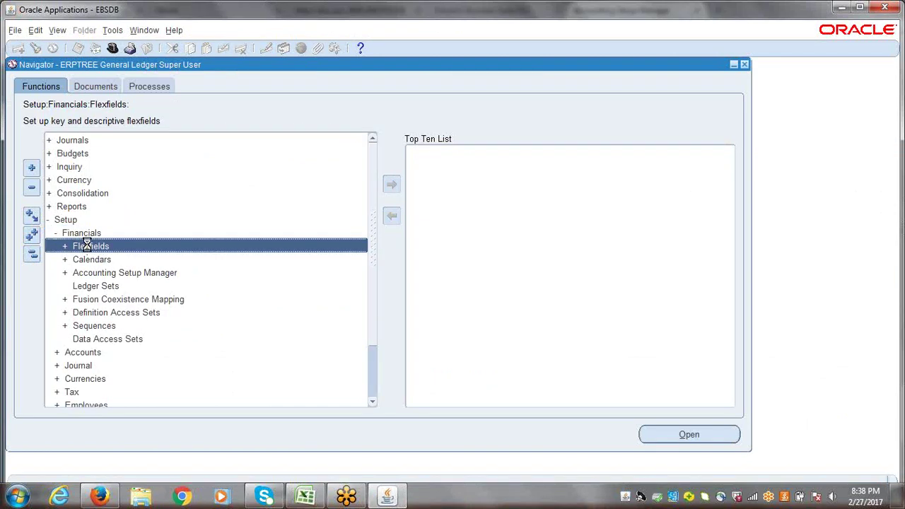
double_click(87, 246)
double_click(98, 260)
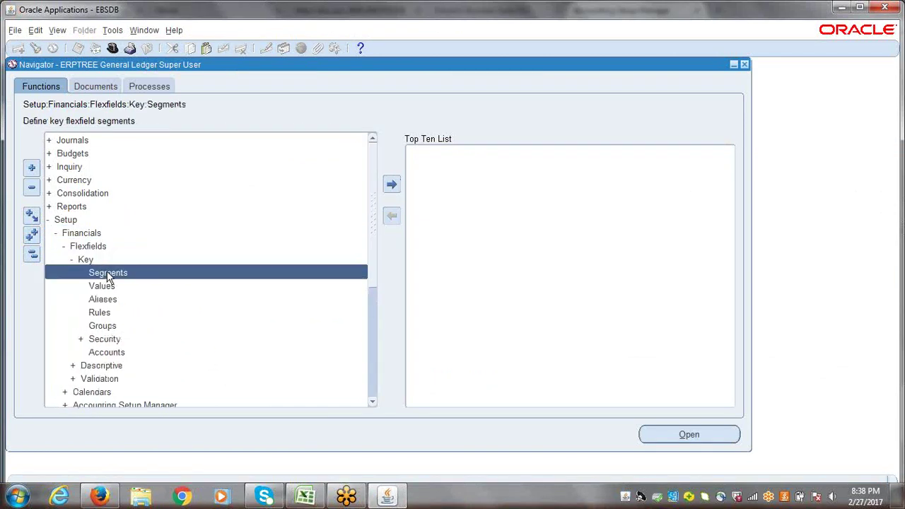
double_click(107, 276)
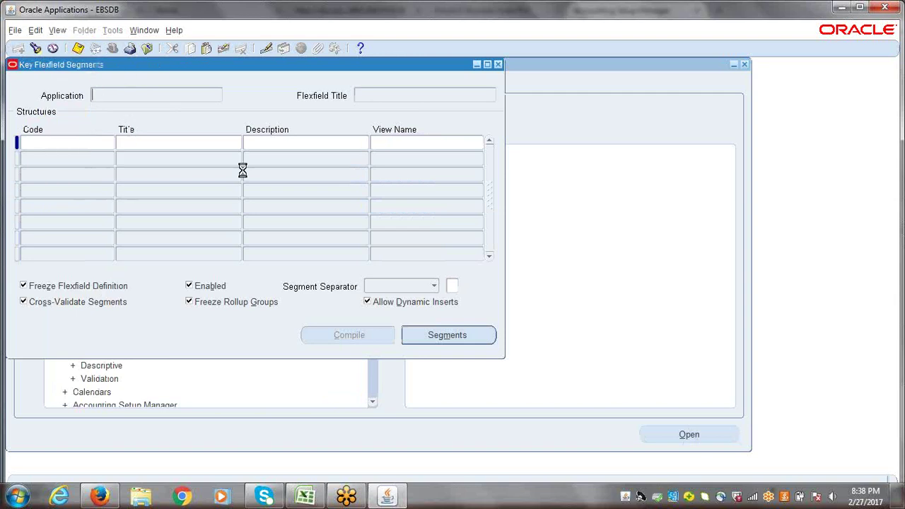
- Find the General Ledger Accounting Flexfield and query the ERPTREE Chart of Accounts structure
text(general Ledger)
key(Return)
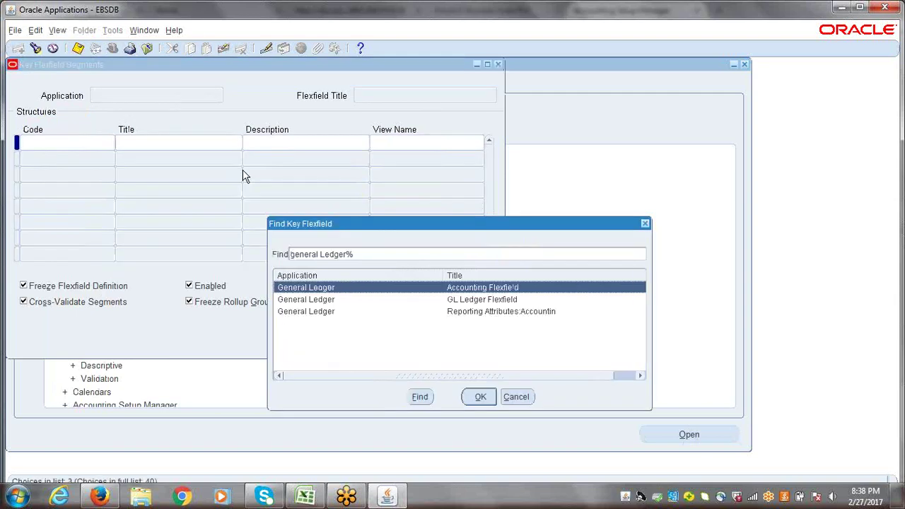
key(Return)
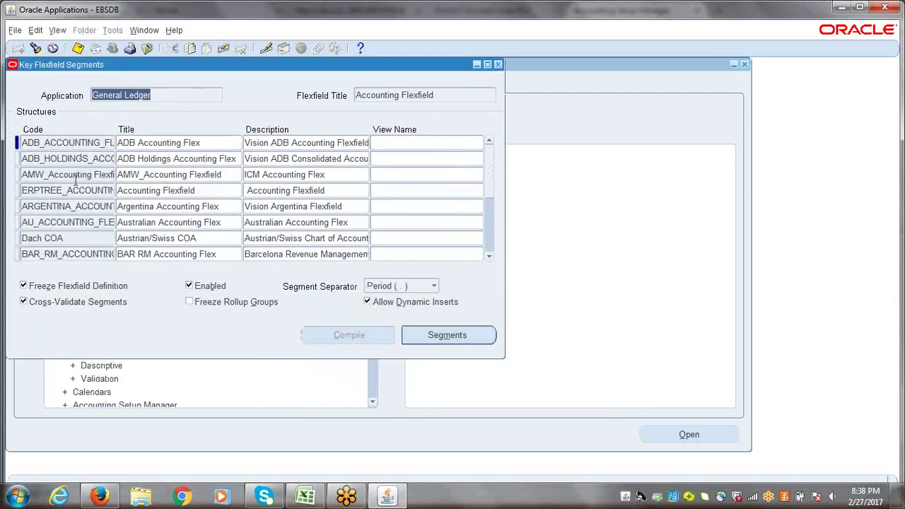
click(72, 146)
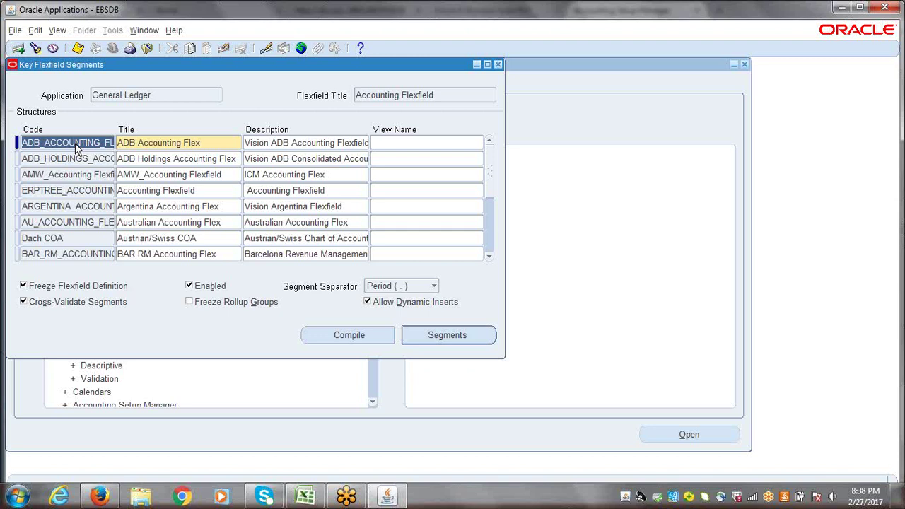
click(35, 48)
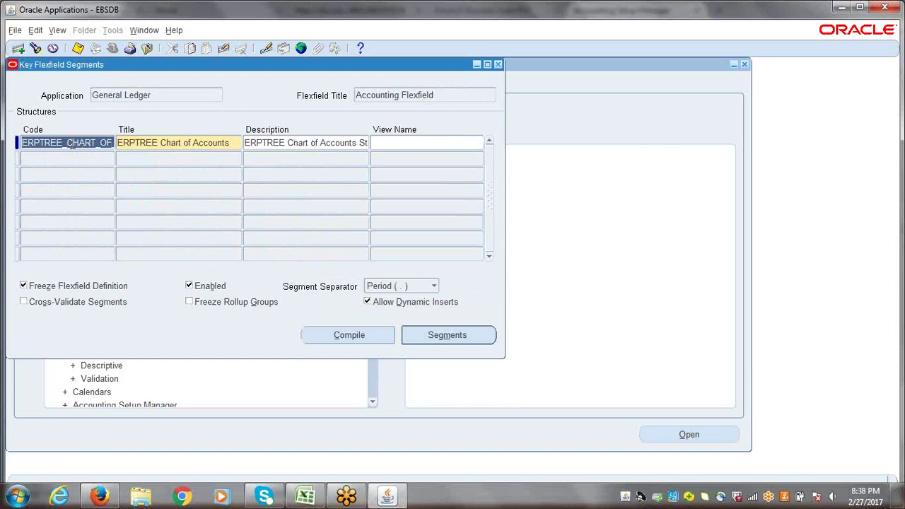
- Compile the ERPTREE structure, acknowledging the compiling and success notes, and compile once more
click(327, 337)
click(498, 288)
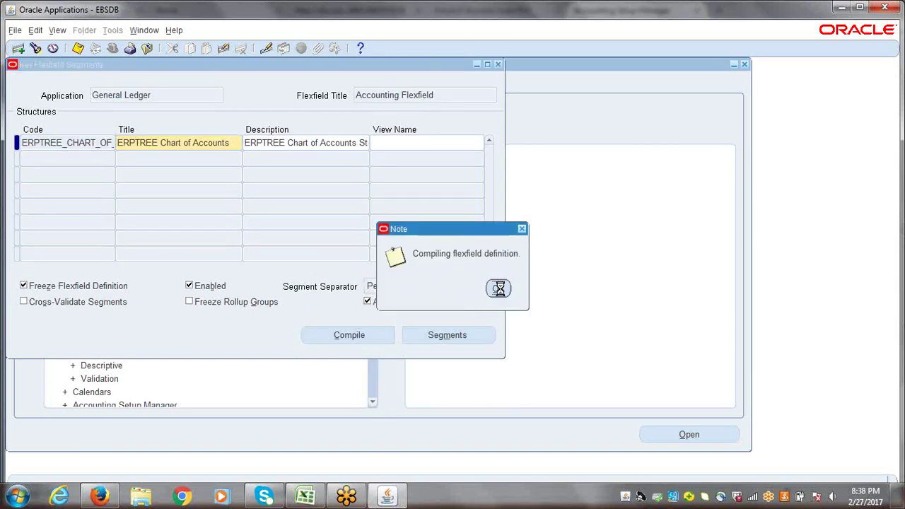
click(526, 298)
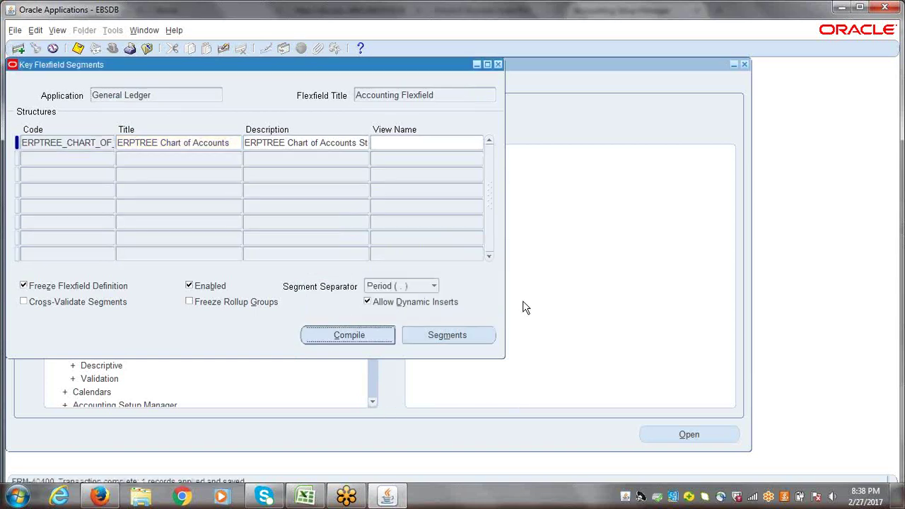
click(339, 335)
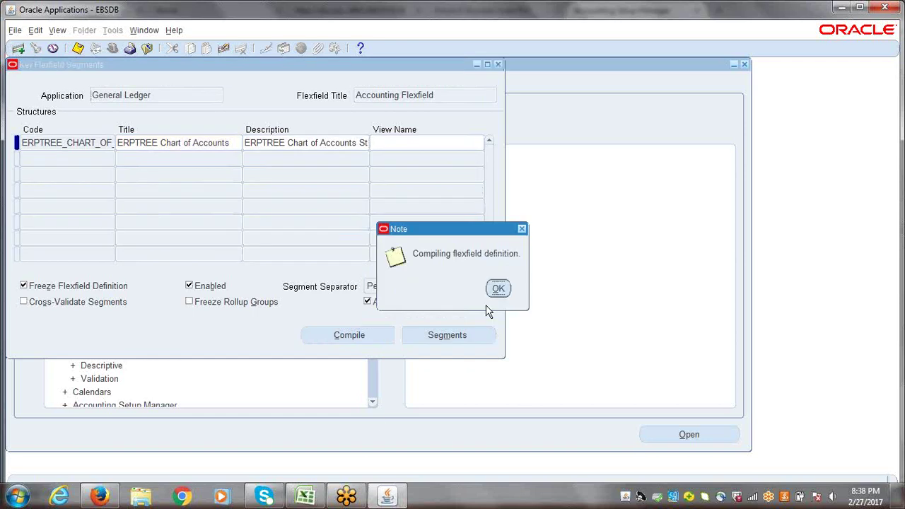
click(497, 287)
click(526, 298)
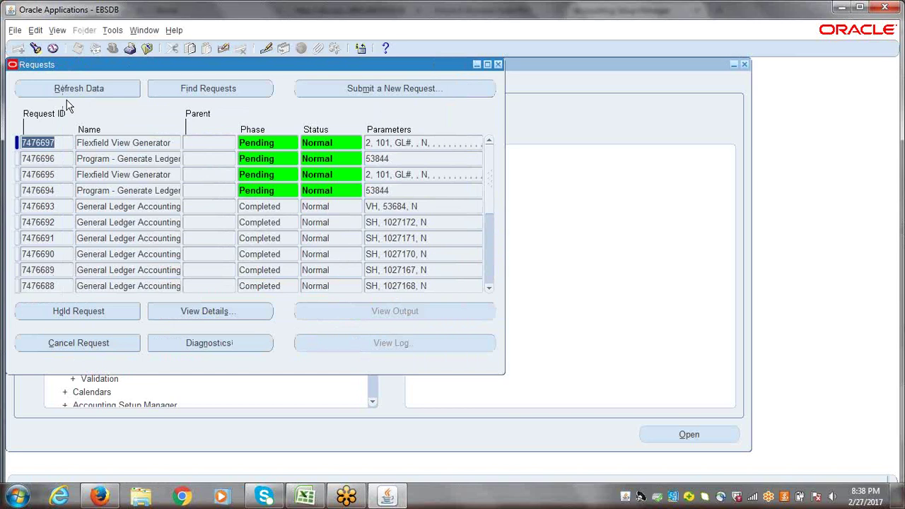
- Refresh the Requests list until Compile Key Flexfields and view generator requests complete, then close it
click(66, 87)
click(65, 85)
click(66, 87)
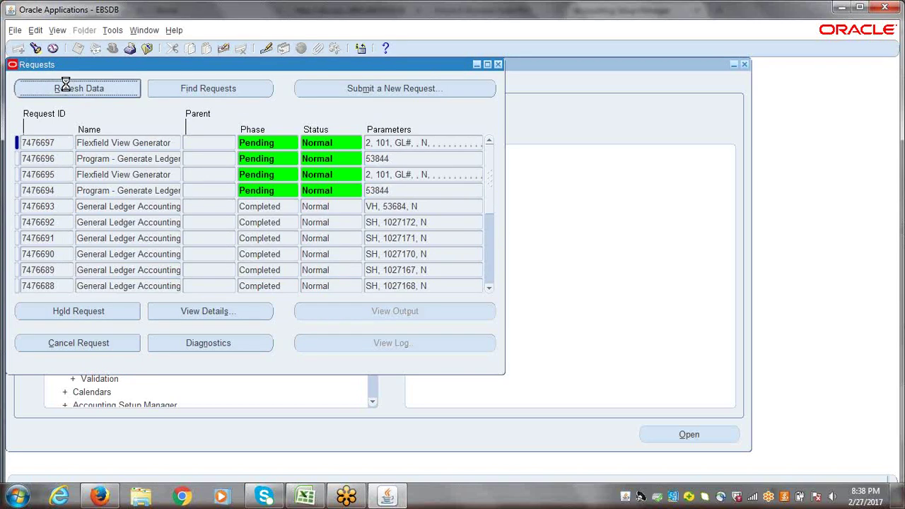
click(66, 87)
click(66, 87)
click(65, 87)
click(65, 84)
click(65, 85)
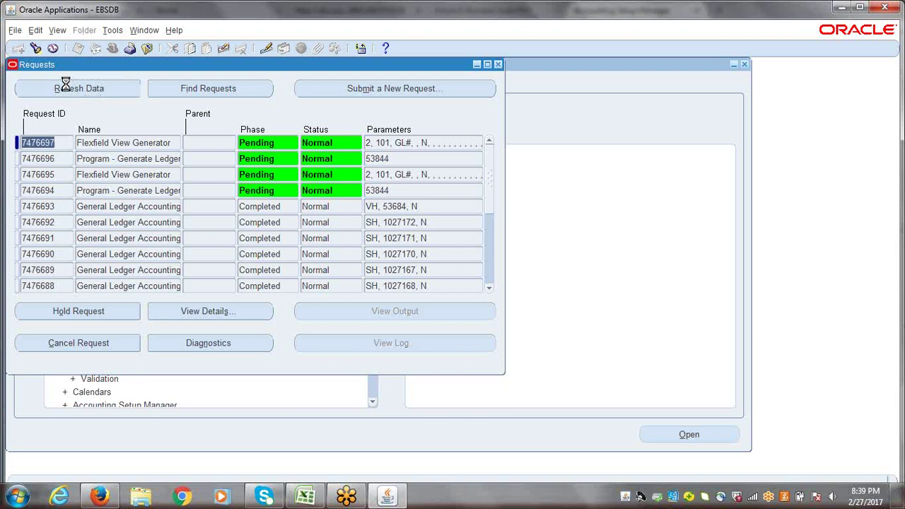
click(65, 85)
click(65, 85)
click(65, 85)
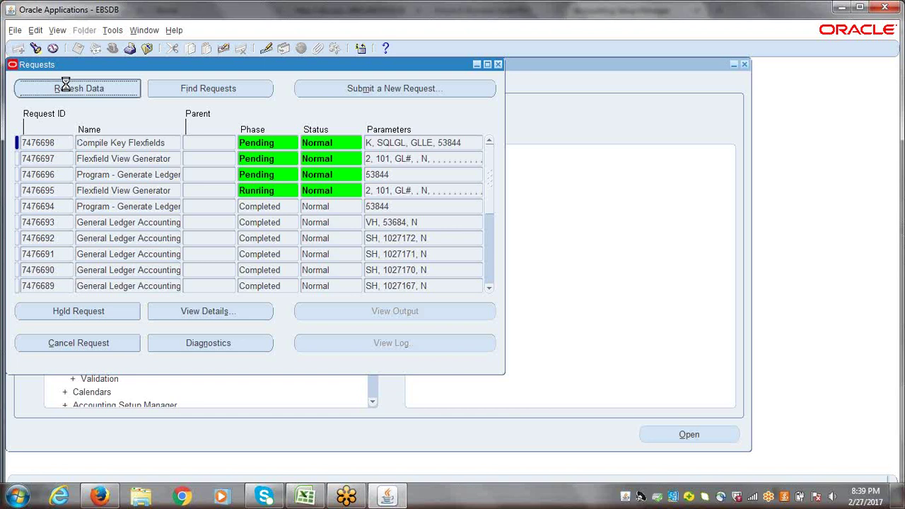
click(65, 85)
click(67, 89)
click(67, 89)
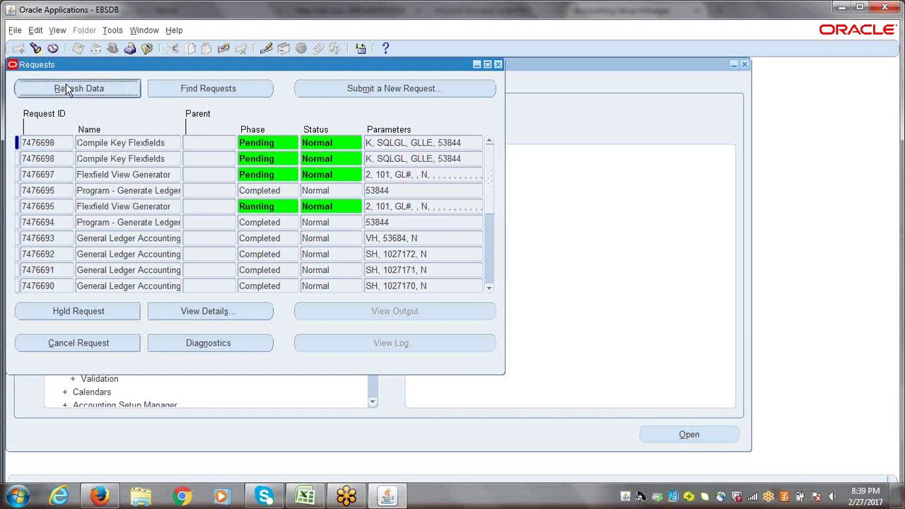
click(66, 88)
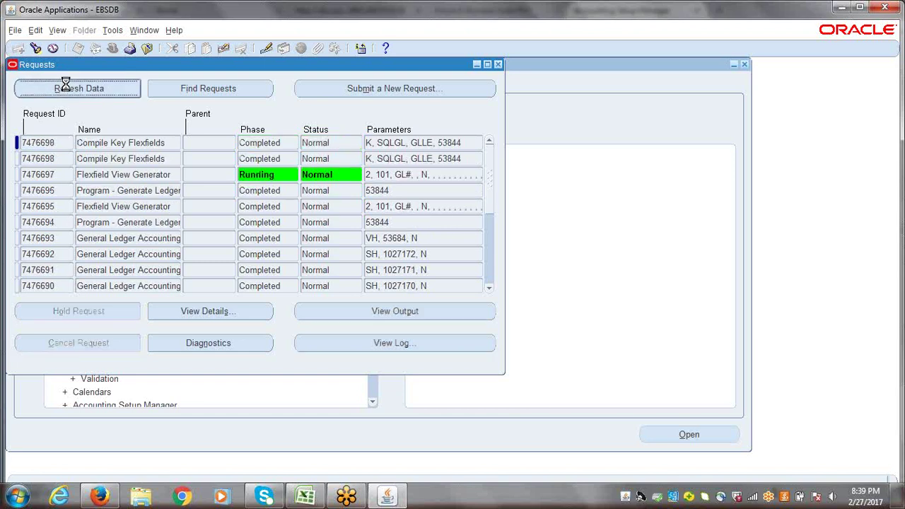
click(65, 86)
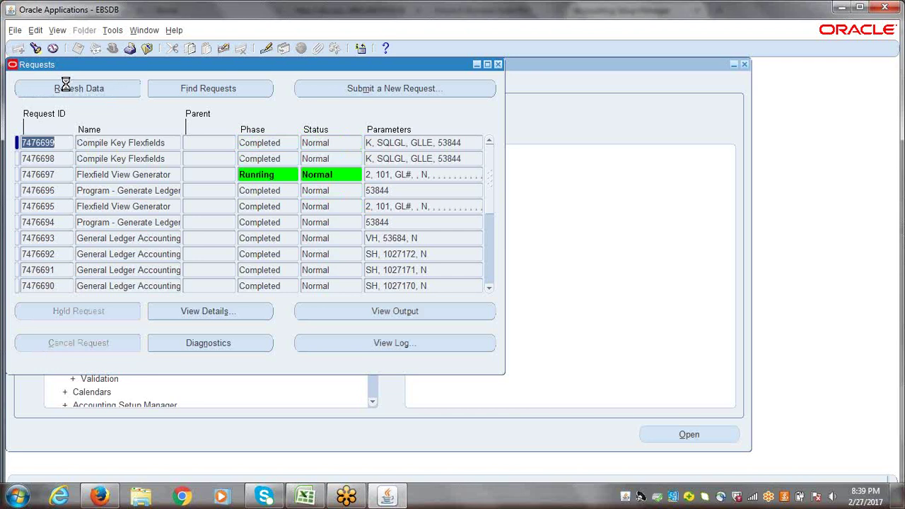
click(66, 86)
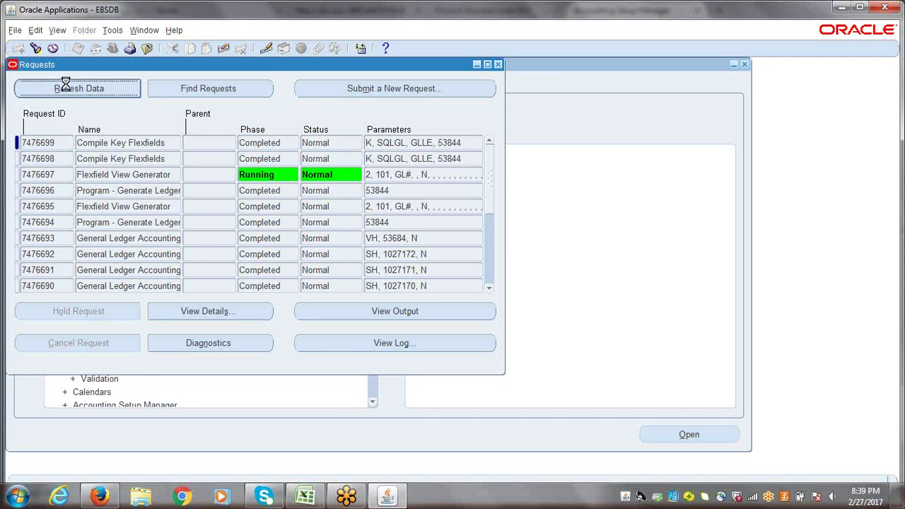
click(499, 65)
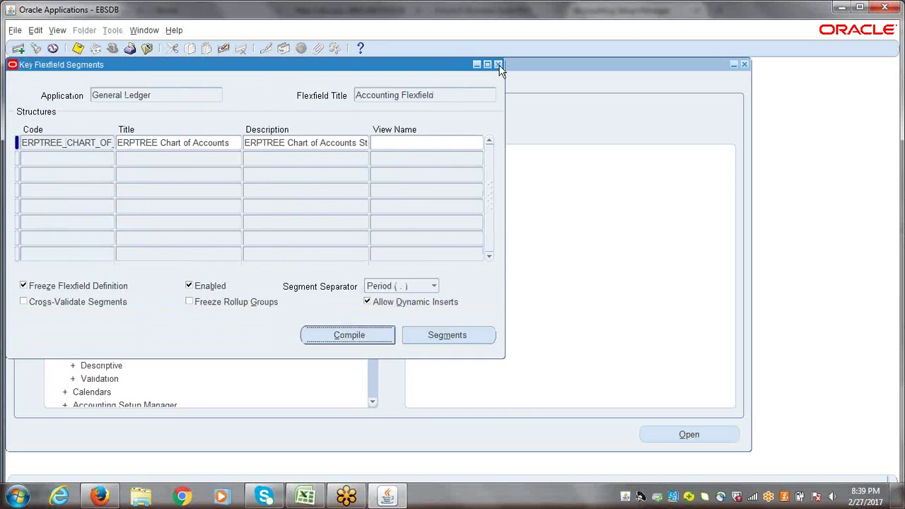
- Close Key Flexfield Segments and the old Accounting Setup Manager browser tab
click(498, 65)
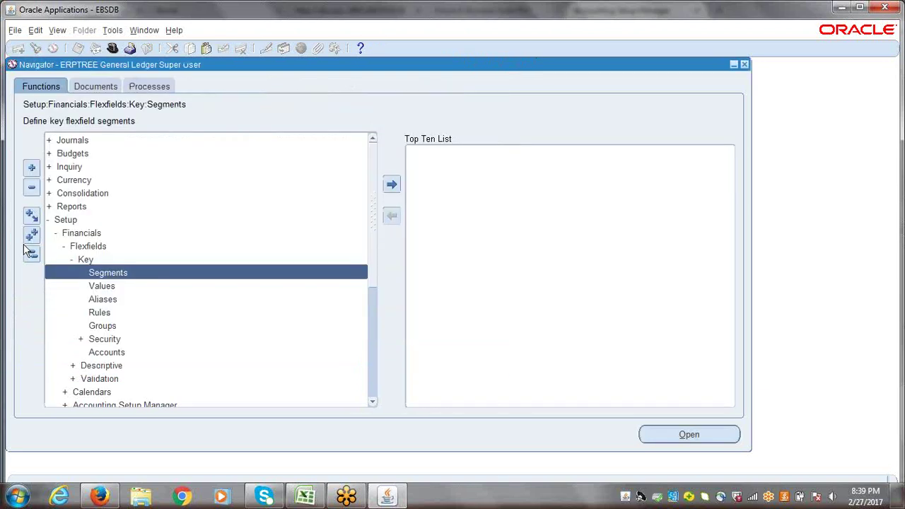
click(30, 258)
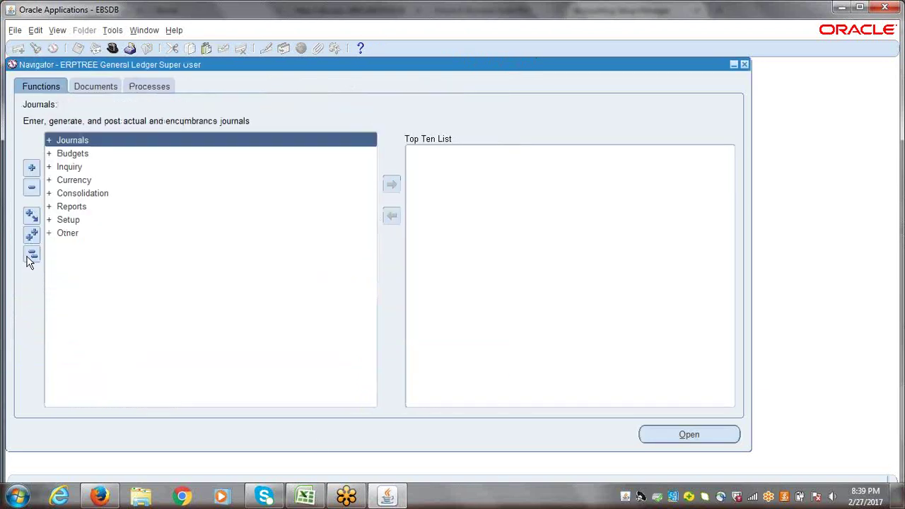
click(101, 495)
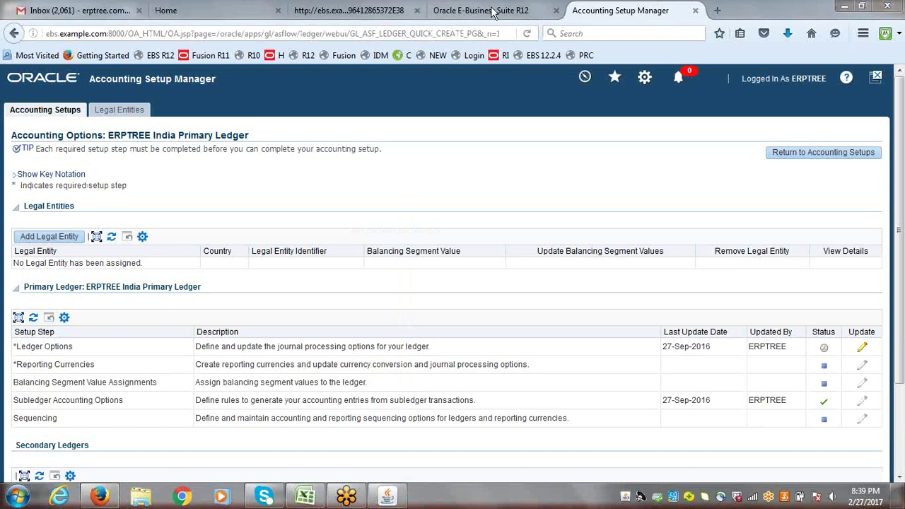
click(696, 10)
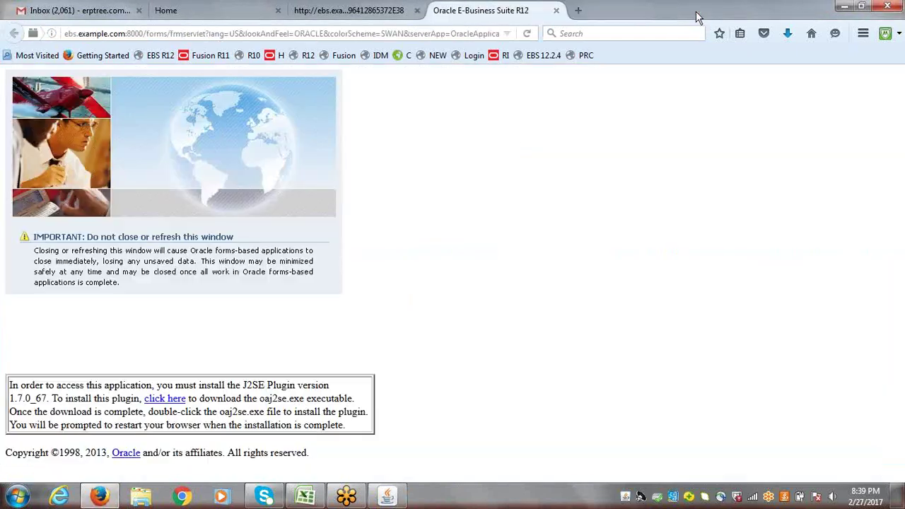
click(387, 495)
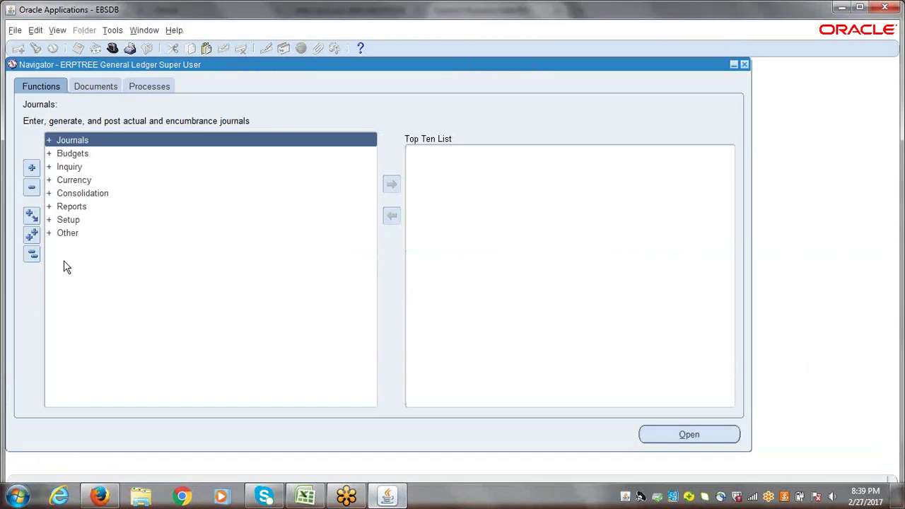
- Launch Setup > Financials > Accounting Setup Manager > Accounting Setups from Navigator
click(75, 220)
double_click(75, 220)
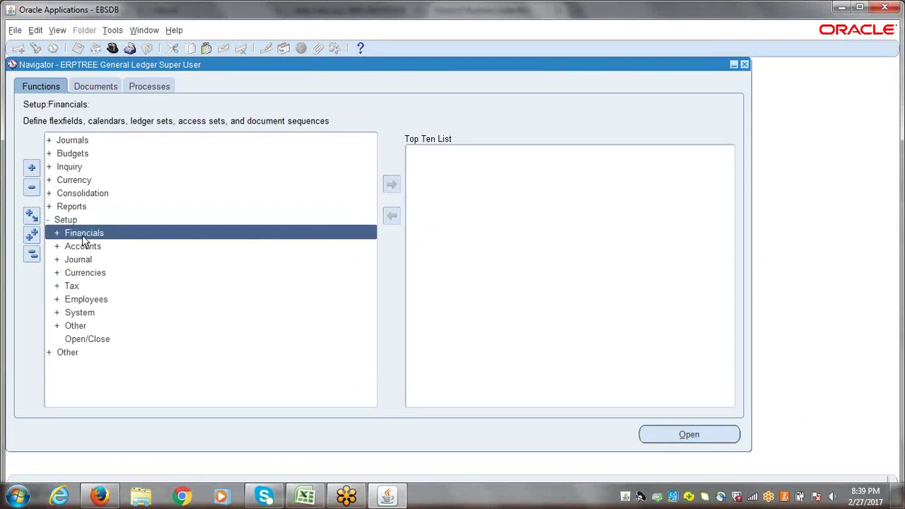
double_click(84, 235)
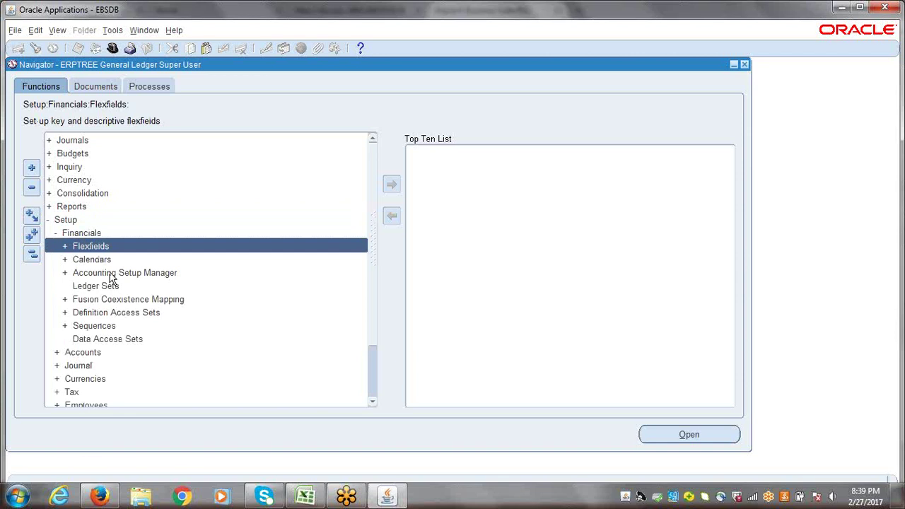
double_click(109, 276)
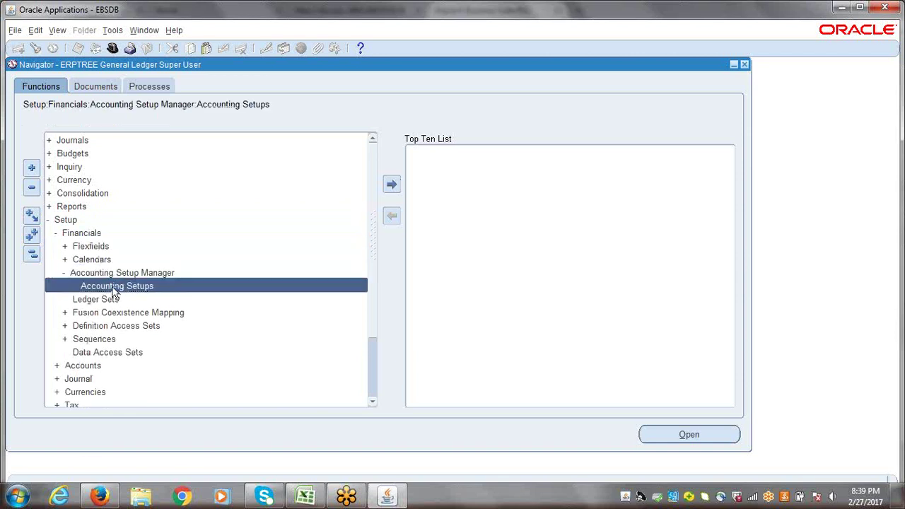
double_click(113, 287)
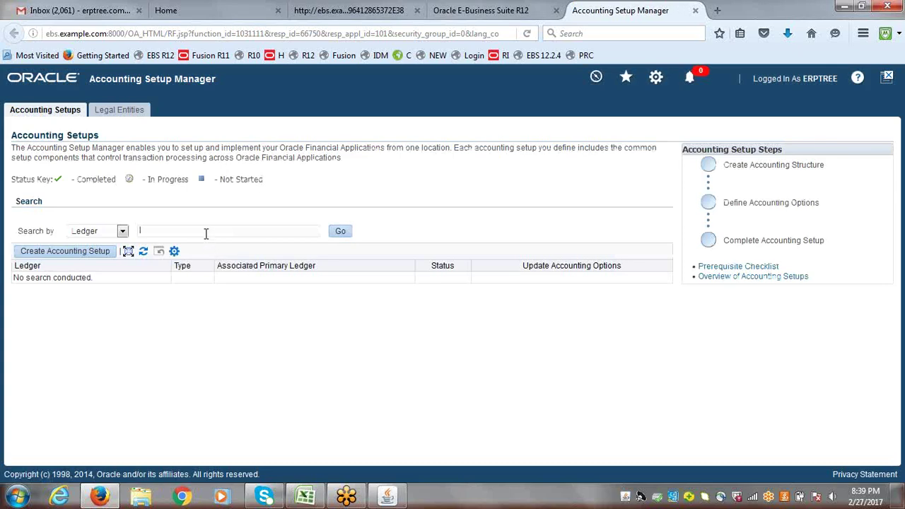
- Search for ledger ERPTREE, open its Ledger Options update, and advance to step 2, Ledger Options
text(er)
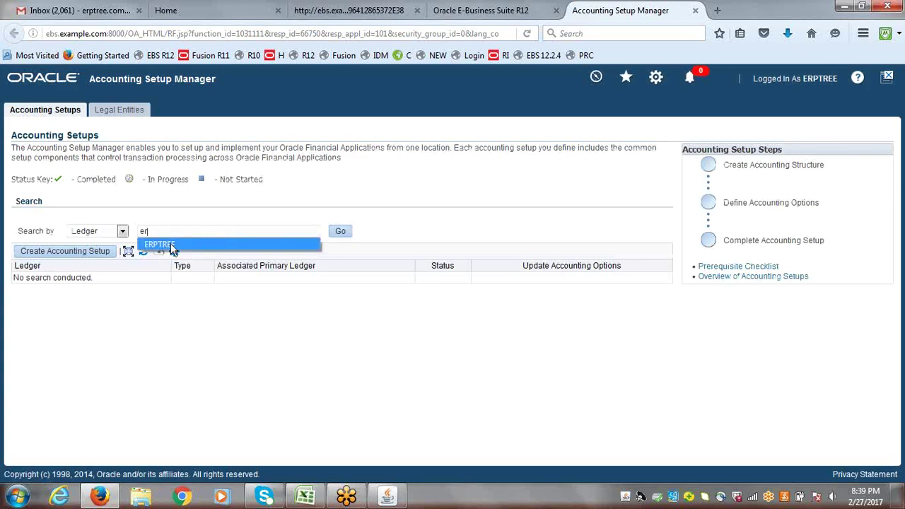
click(171, 243)
click(346, 239)
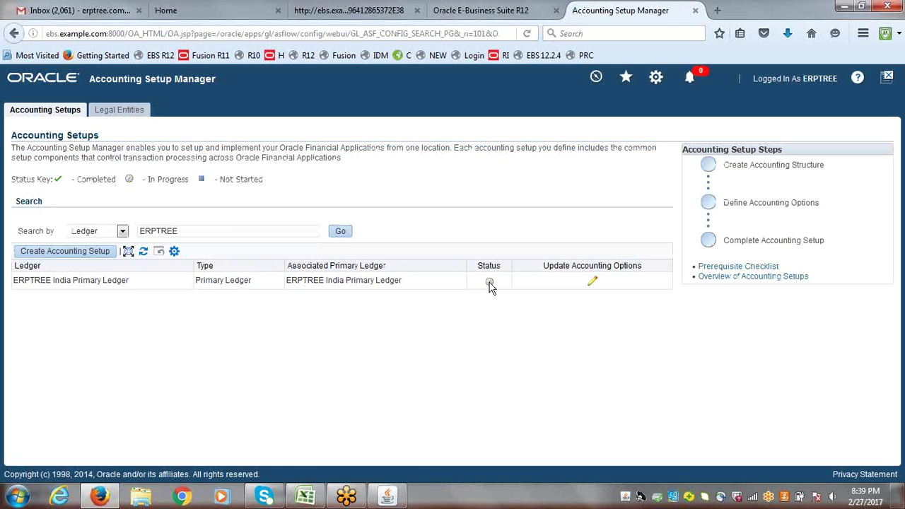
mouse_move(492, 286)
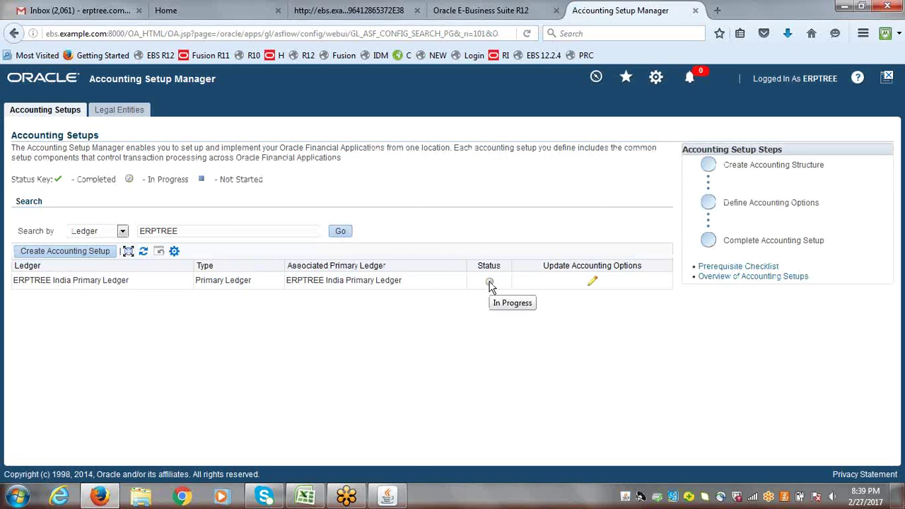
click(593, 285)
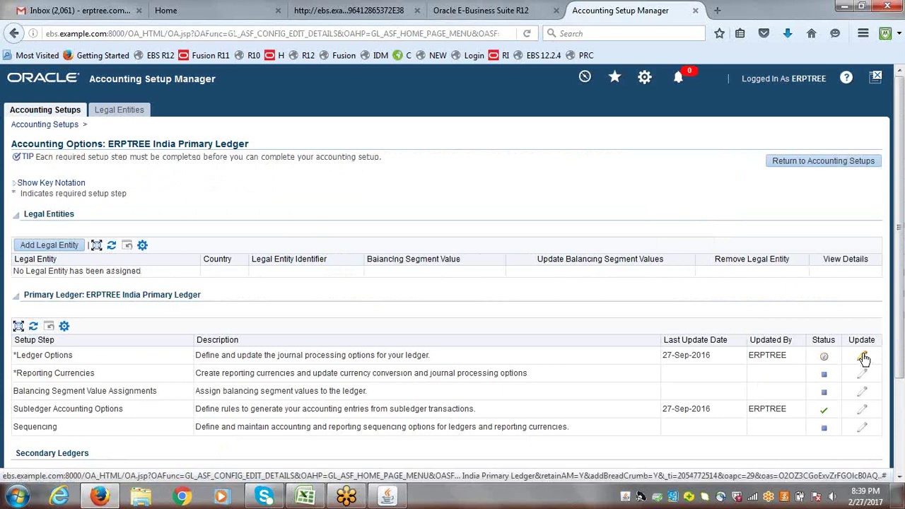
click(864, 360)
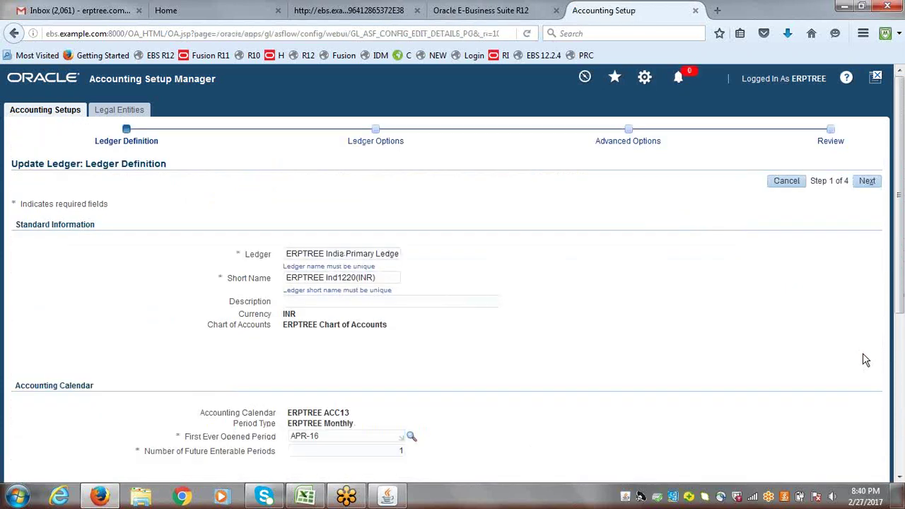
click(868, 182)
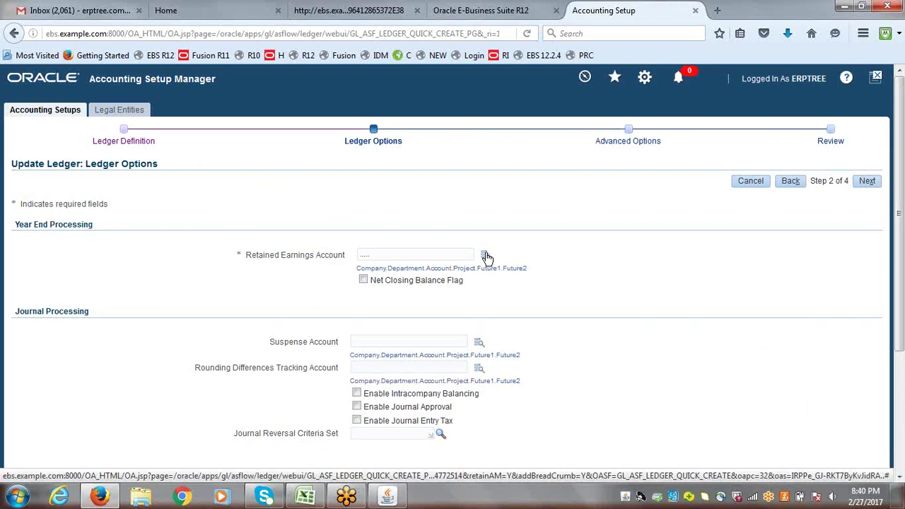
- Open the Retained Earnings Account lookup and pick Company 0001 and Department 0001 (Finance)
click(485, 256)
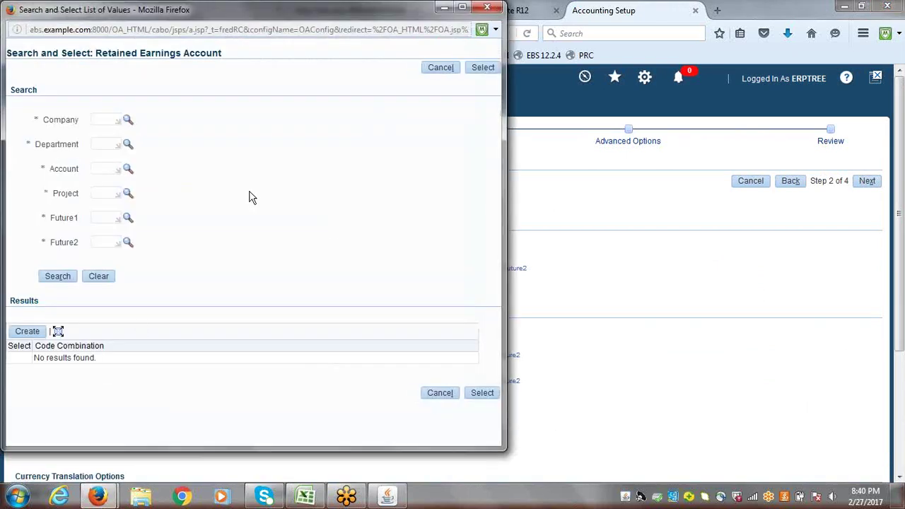
click(126, 121)
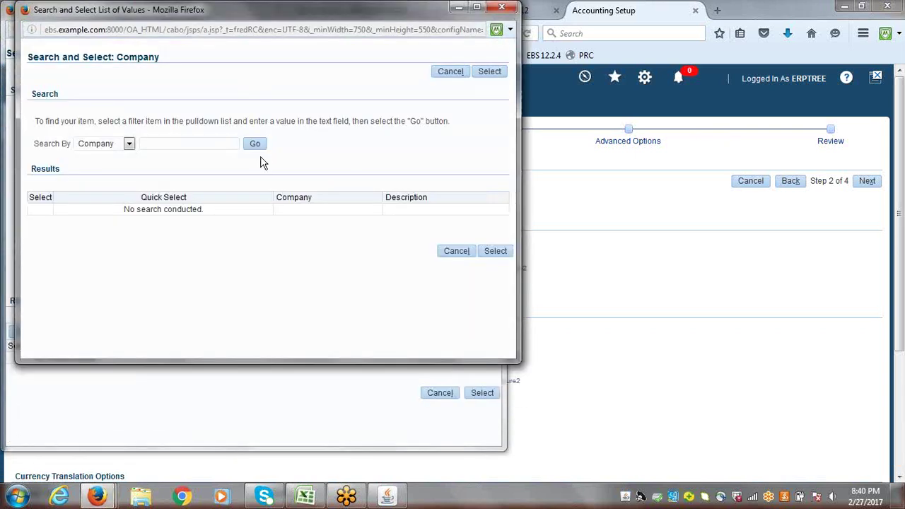
click(255, 145)
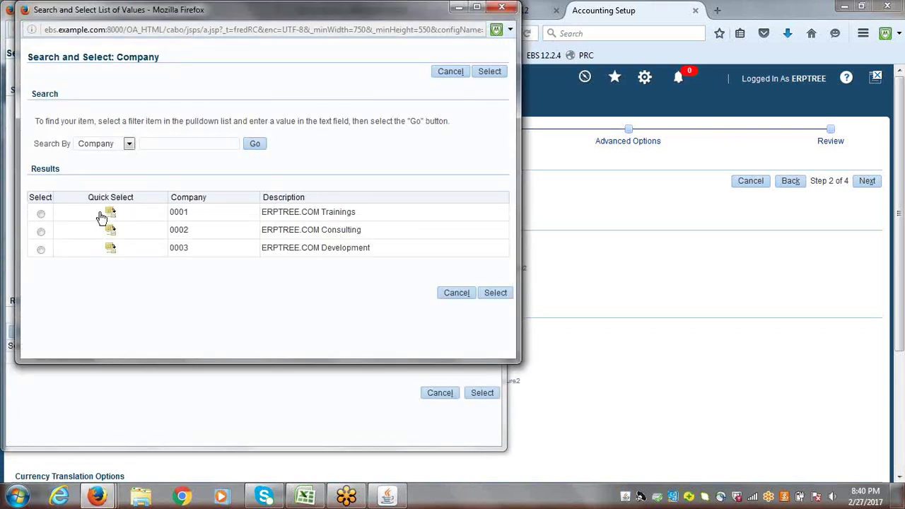
click(110, 212)
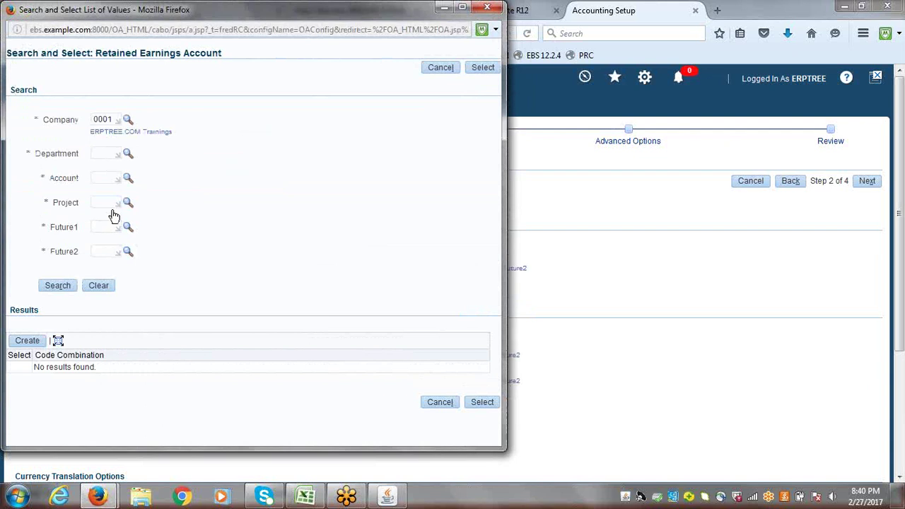
click(128, 154)
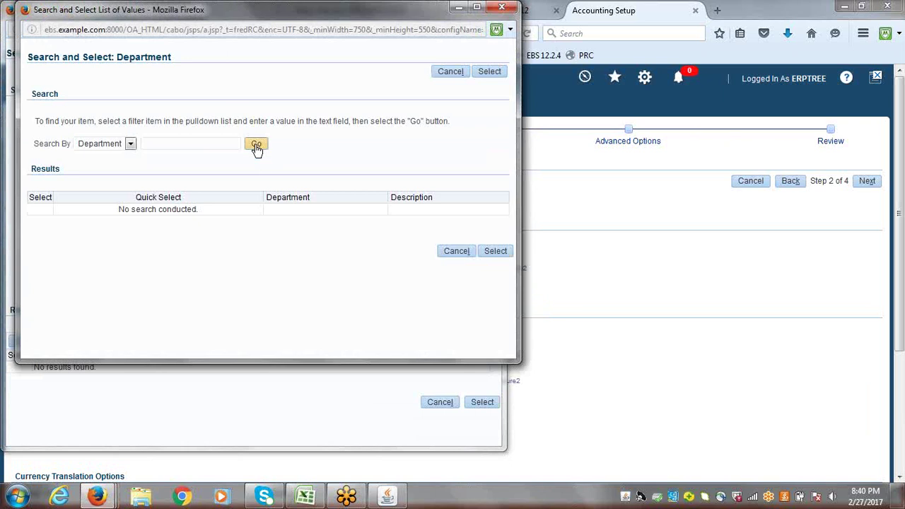
click(256, 145)
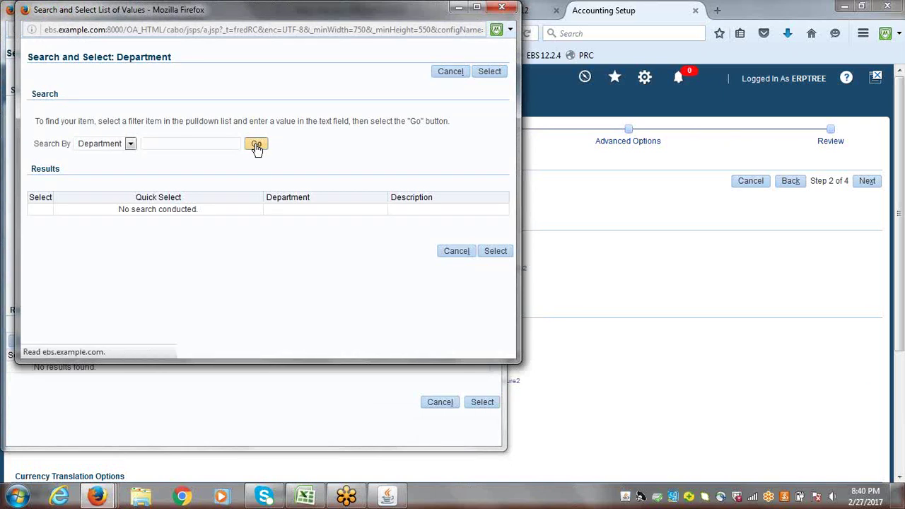
click(132, 212)
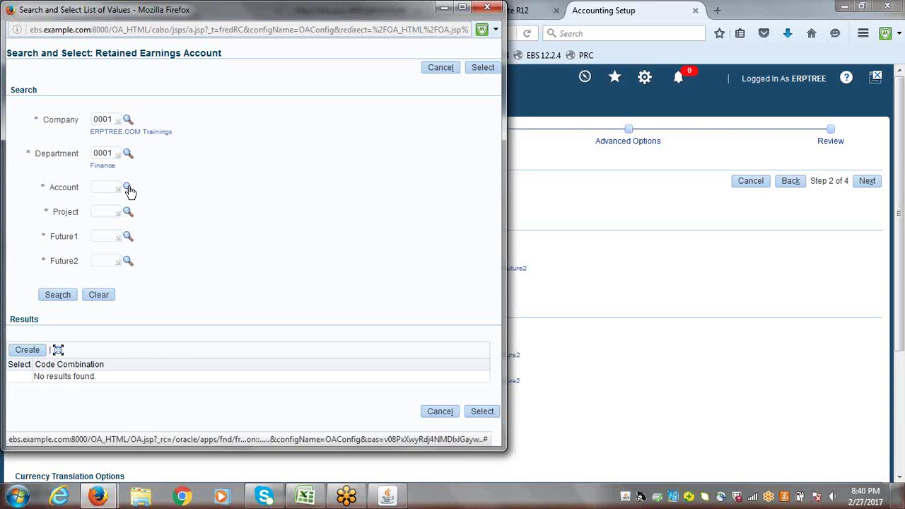
- Set the Account segment to 3310 Retained Earnings
click(128, 189)
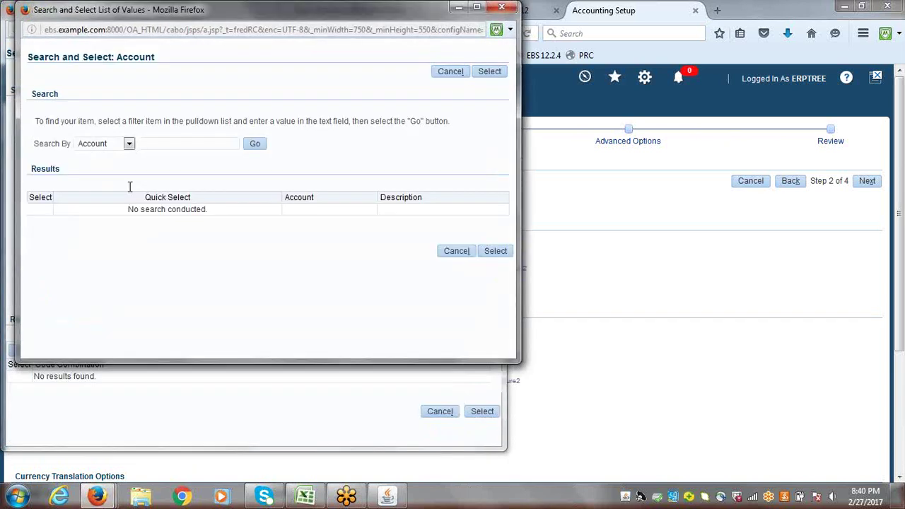
click(186, 142)
text(3310)
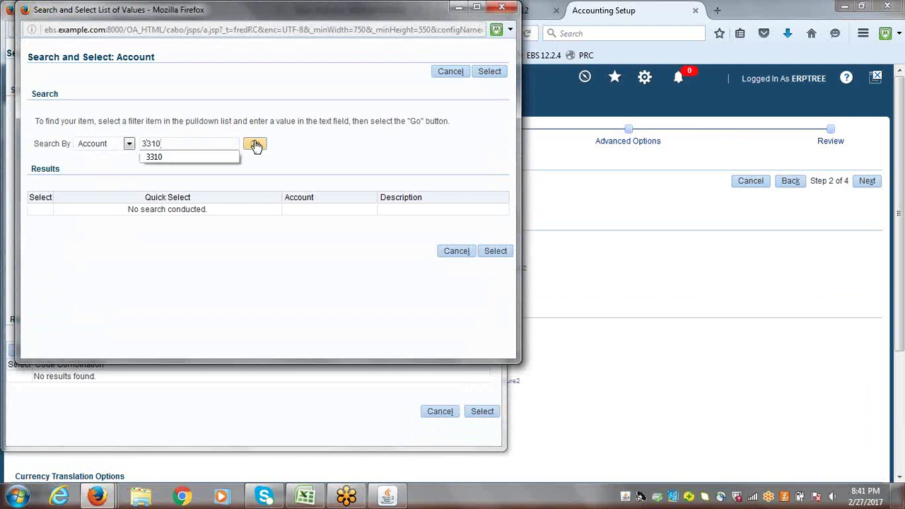
click(255, 144)
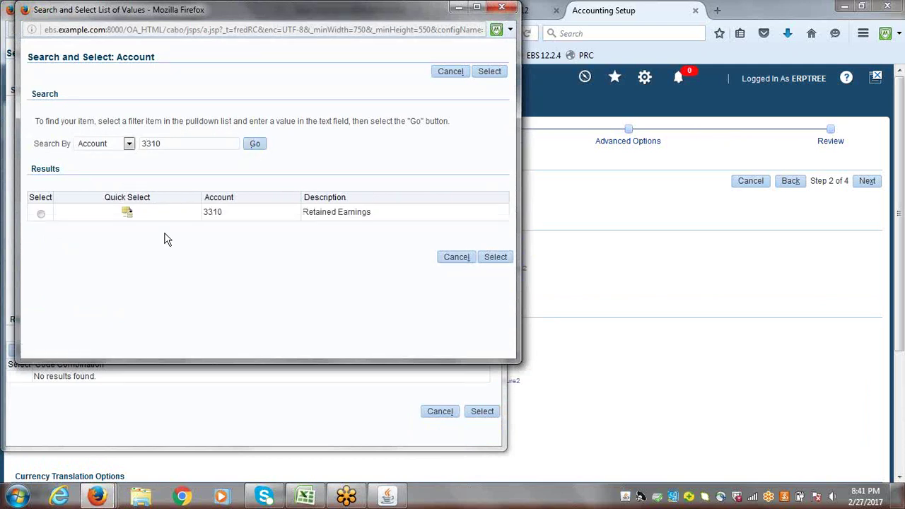
click(127, 212)
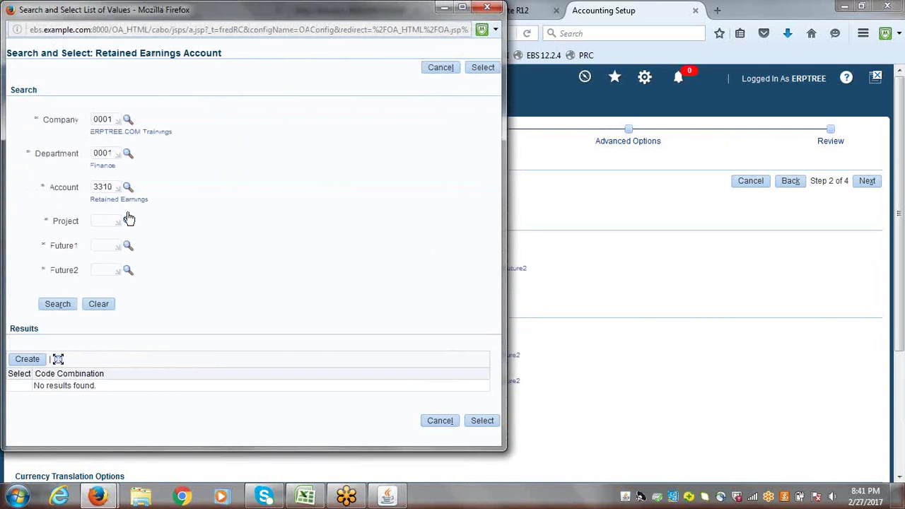
- Set the Project, Future1 and Future2 segments each to 0000
click(128, 221)
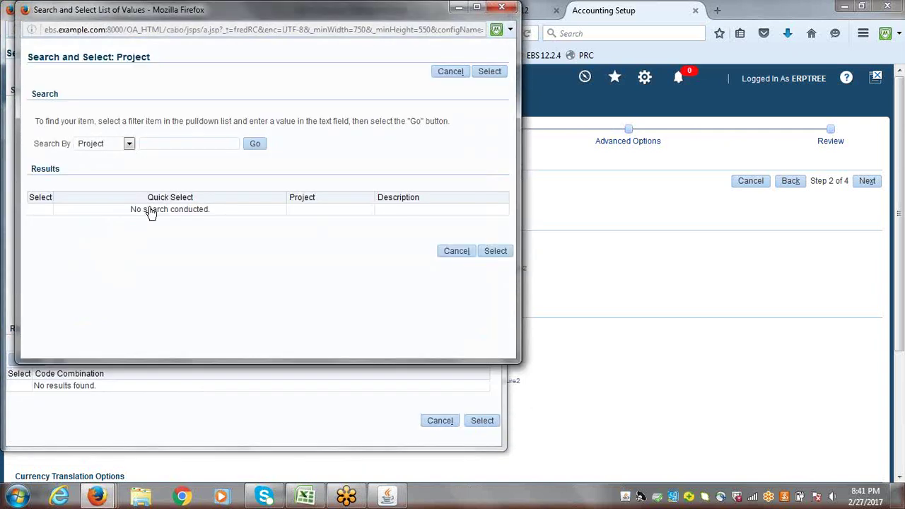
click(253, 146)
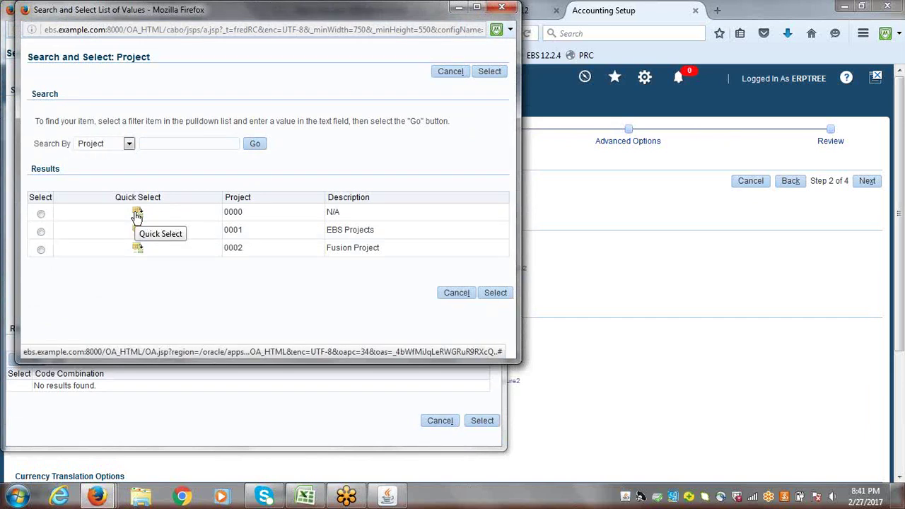
click(138, 215)
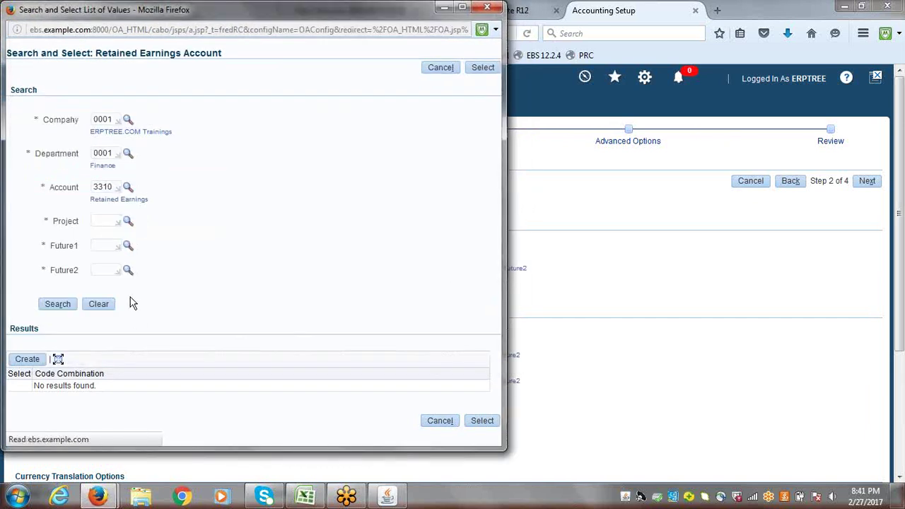
click(128, 256)
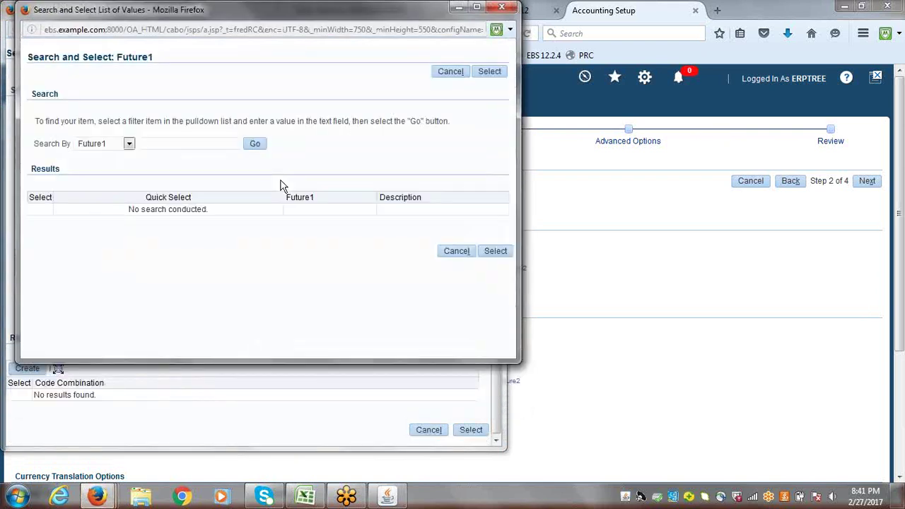
click(257, 147)
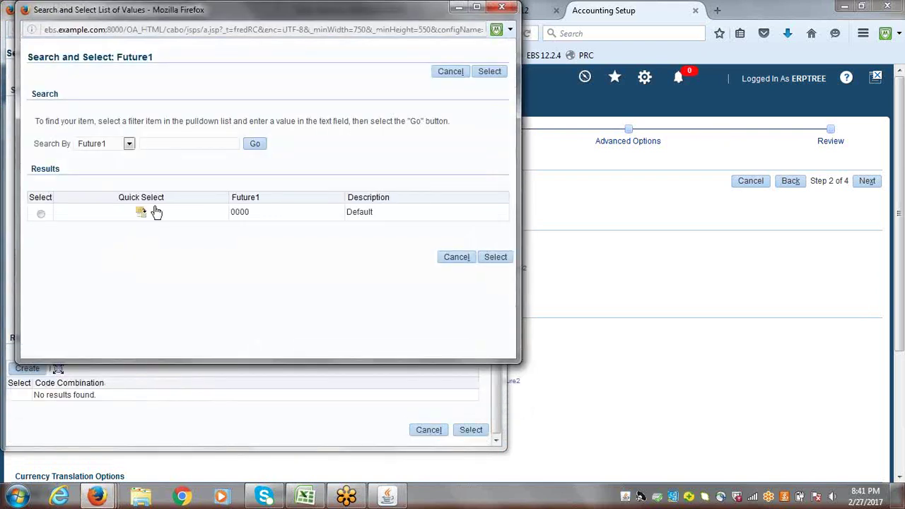
click(141, 212)
click(127, 290)
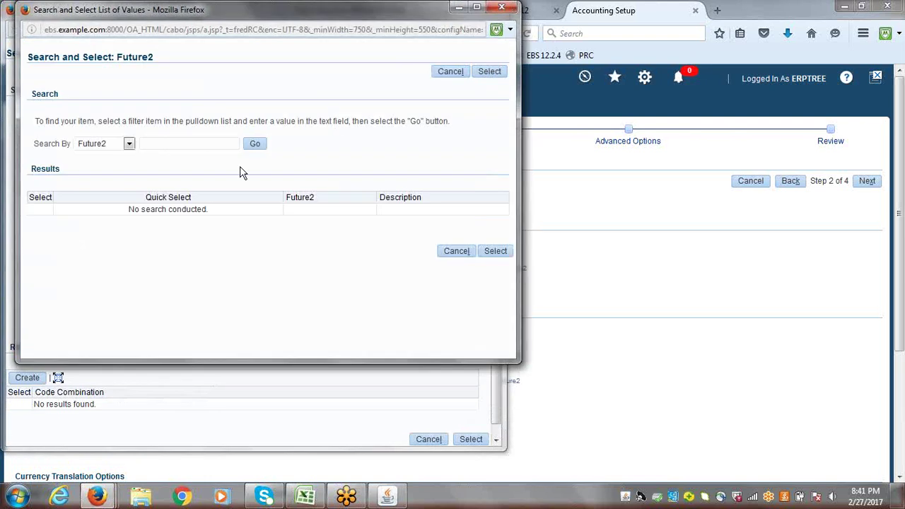
click(252, 146)
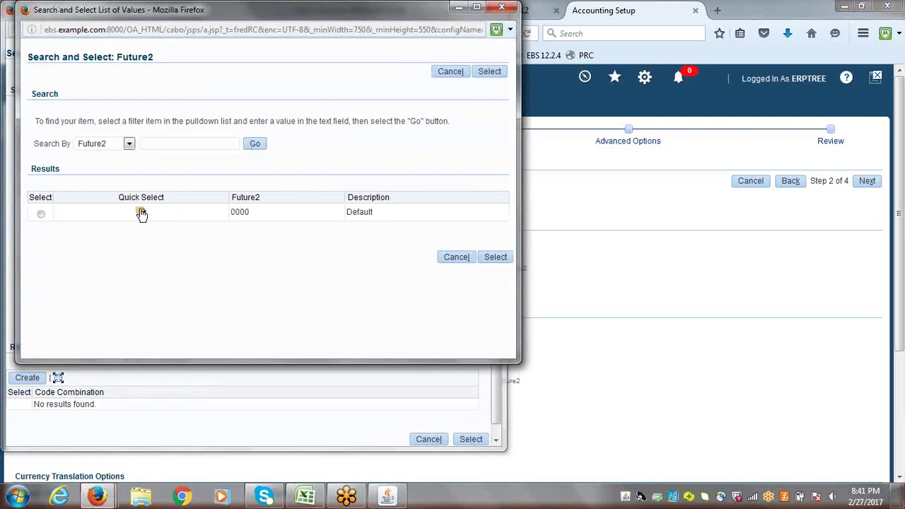
click(142, 213)
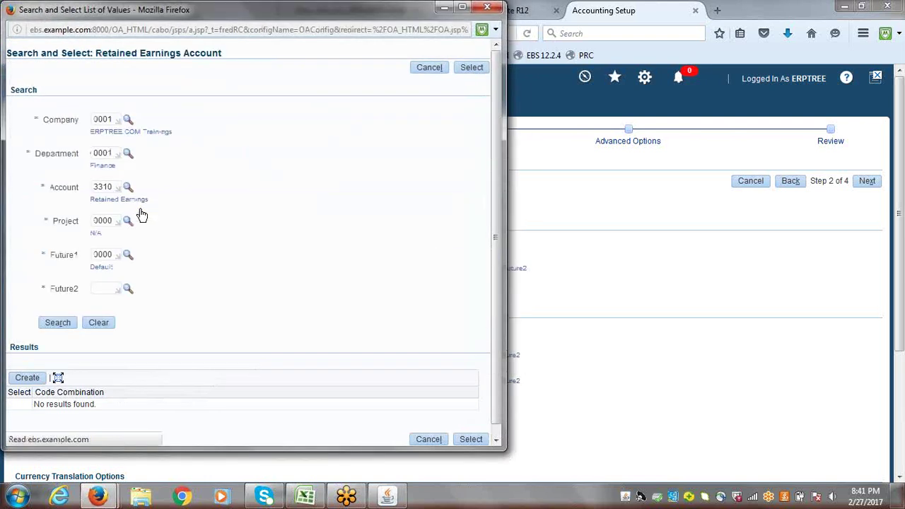
- Create combination 0001.0001.3310.0000.0000.0000 and select it as the Retained Earnings Account
click(21, 388)
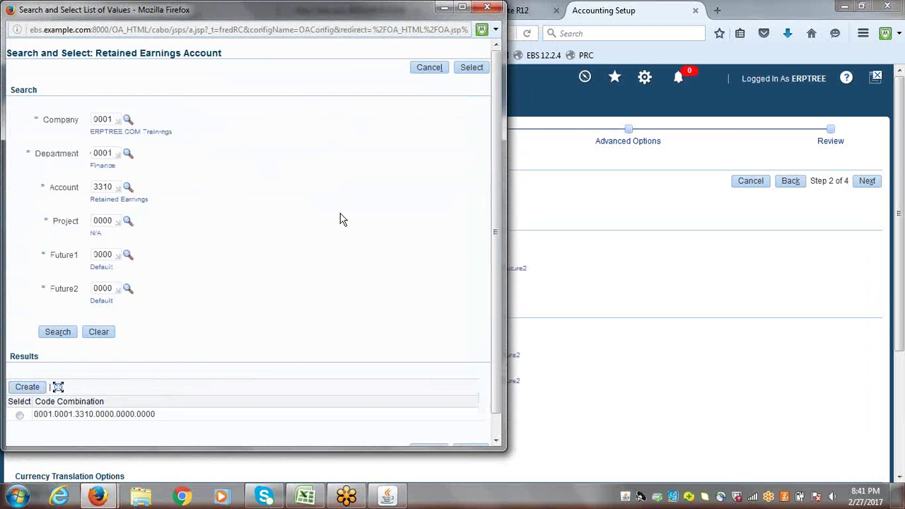
click(20, 415)
click(472, 67)
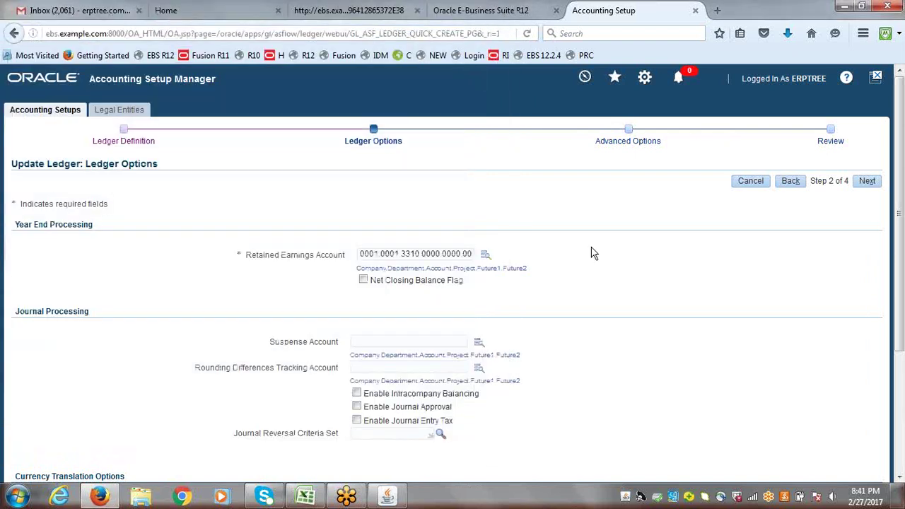
- Step through Advanced Options and Review to finish the ledger update, then bring Excel forward
click(866, 179)
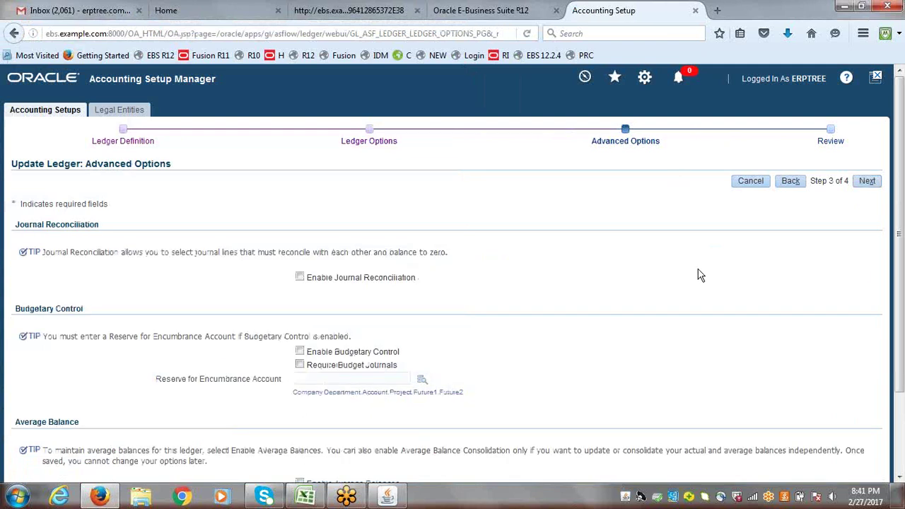
double_click(39, 309)
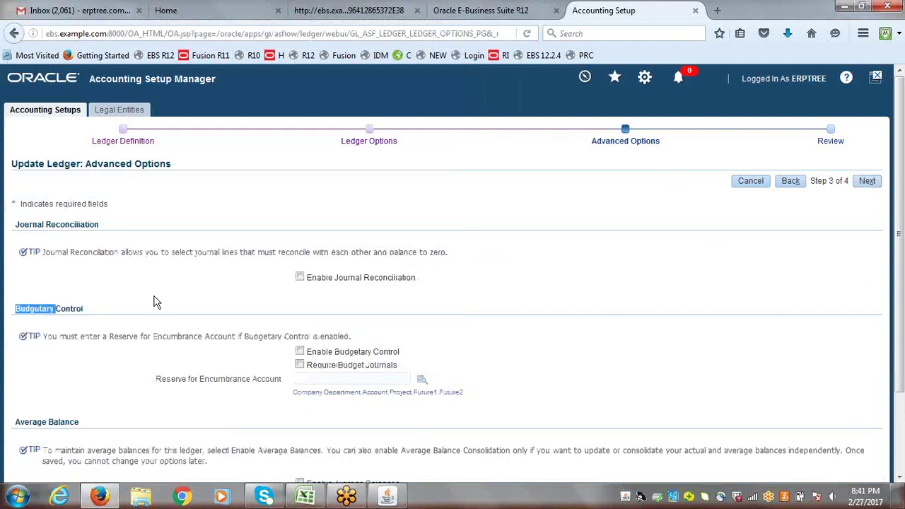
click(867, 181)
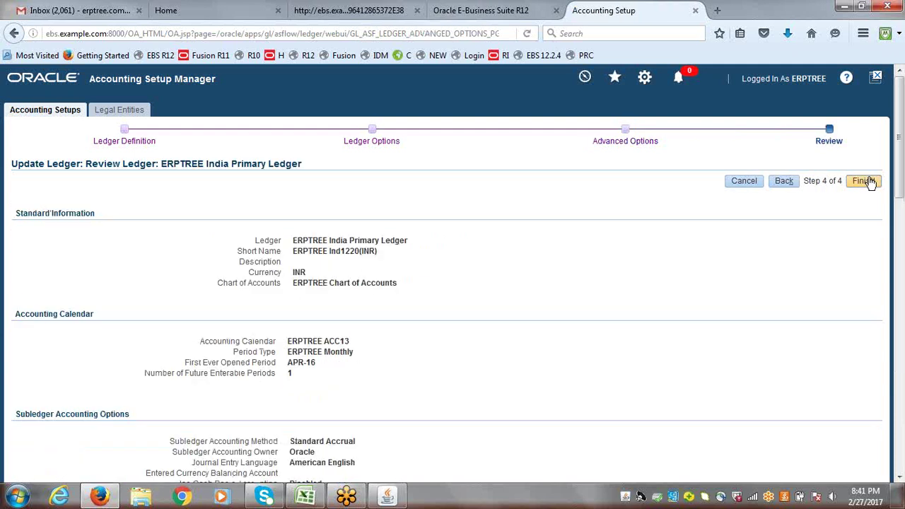
click(867, 182)
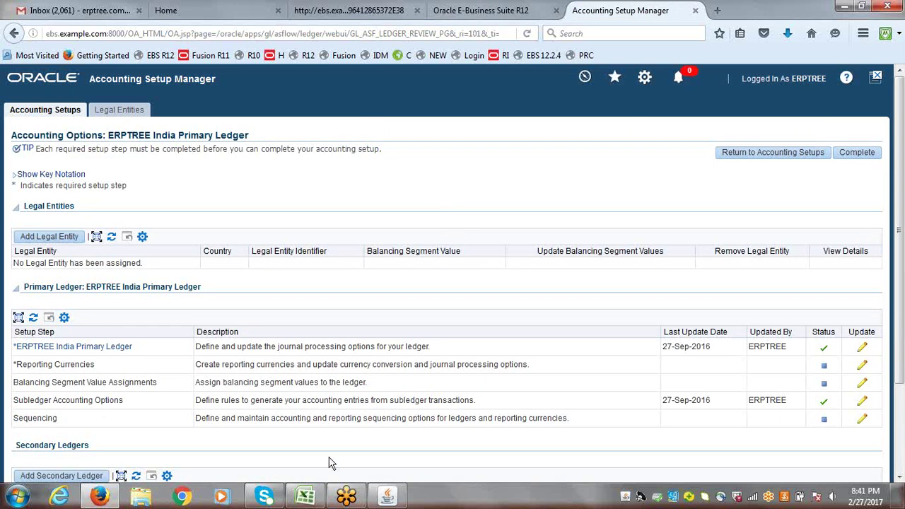
click(304, 495)
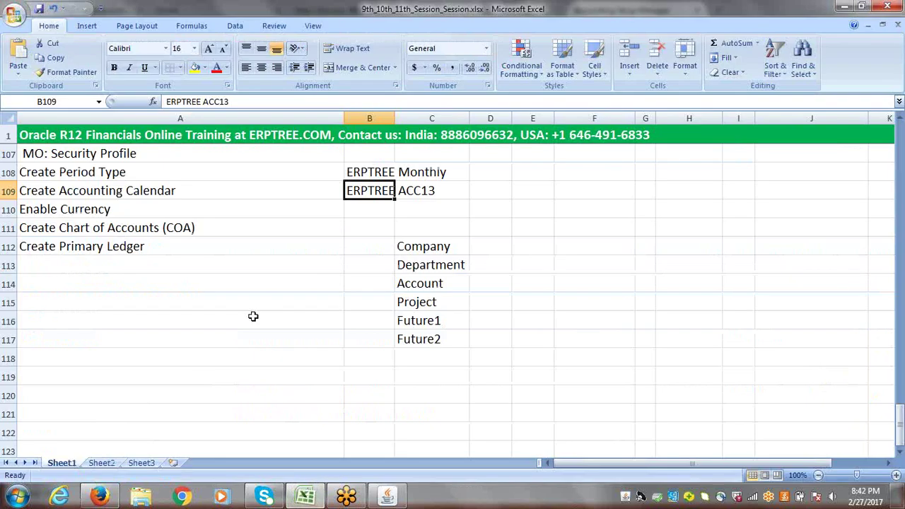
- Enter 'Create Legal Entity' in A113 and 'Assign Legal Entity to Primary Ledger' in A114
click(78, 266)
text(C)
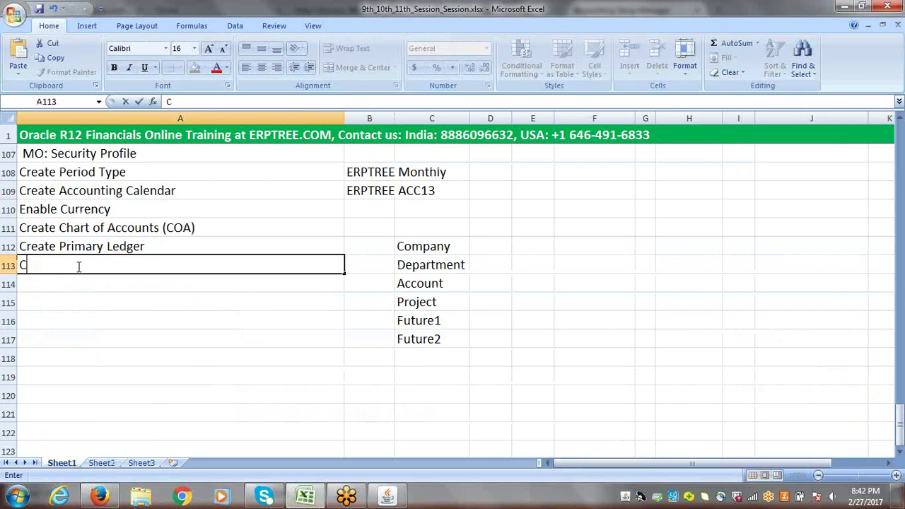
text(reate L)
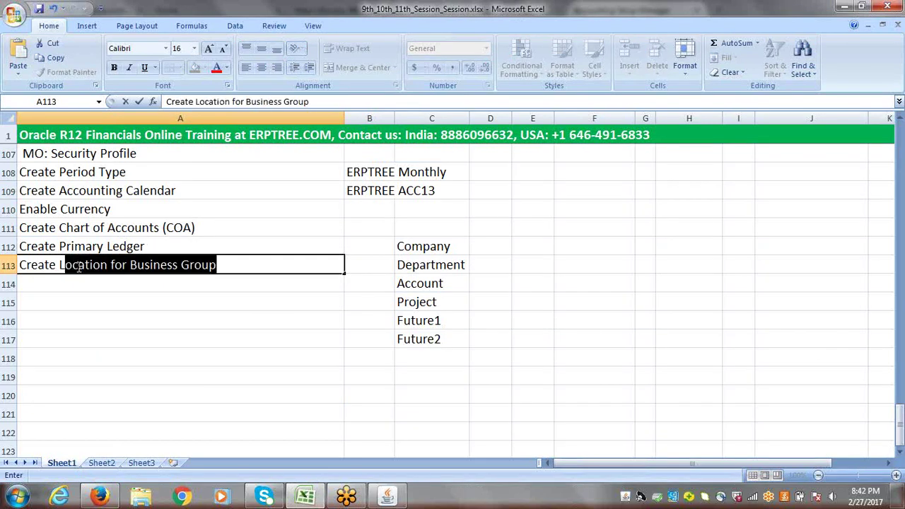
text(egal Entity)
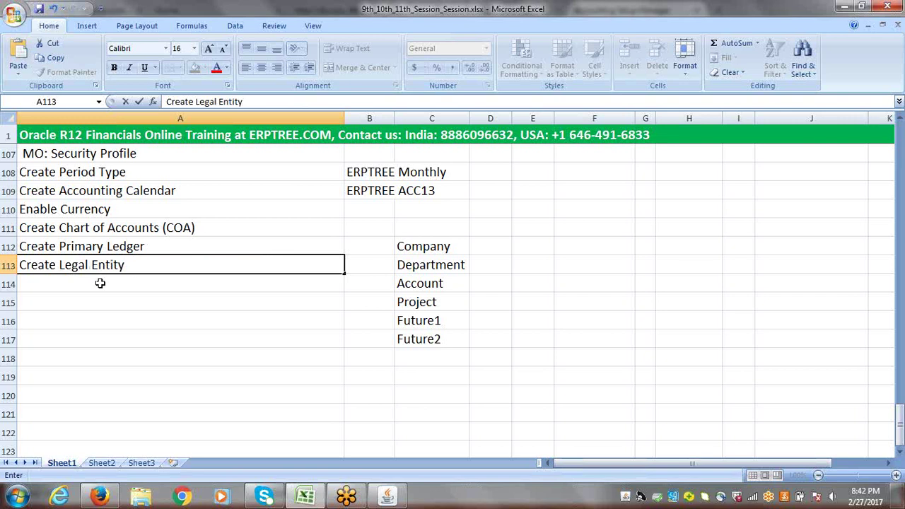
click(99, 283)
text(Assig)
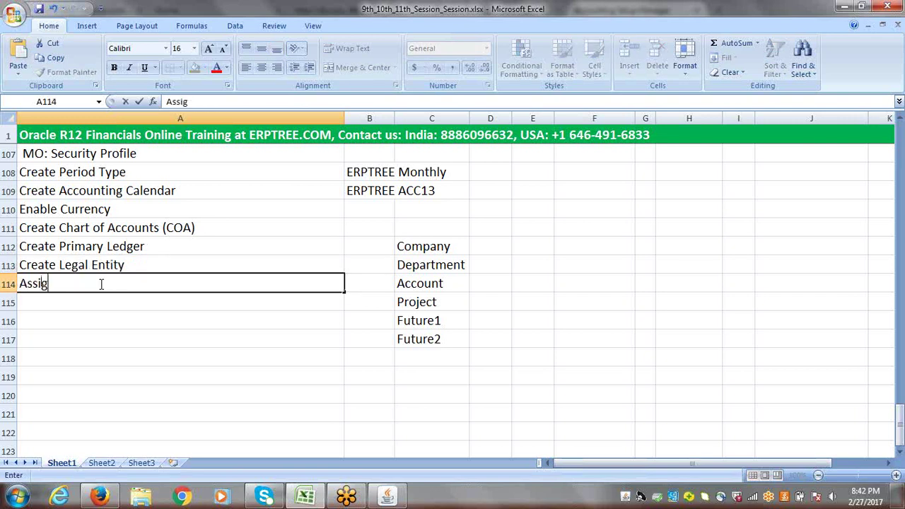
text(n Legal Entity to )
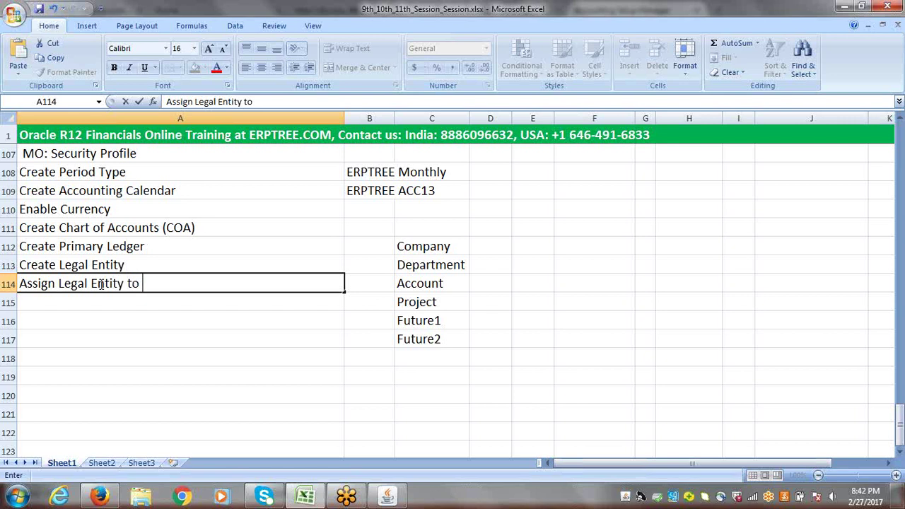
text(Primary Ledger)
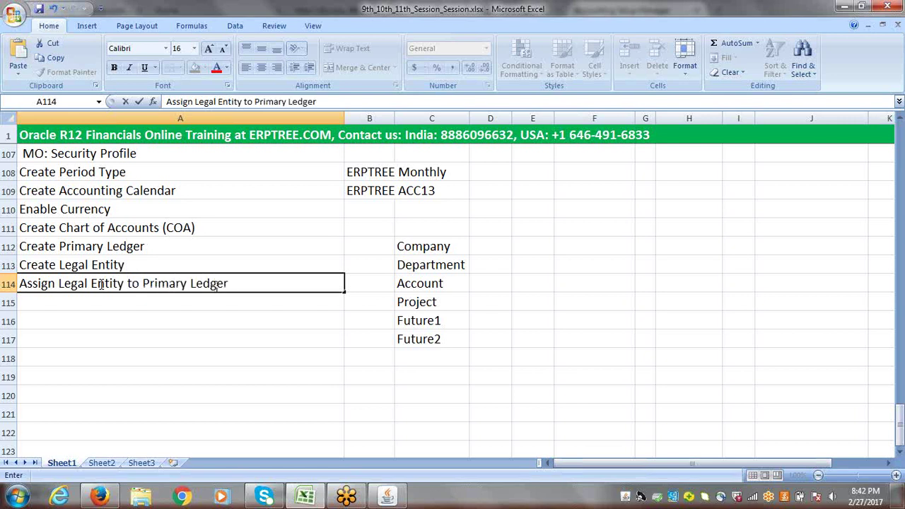
key(Return)
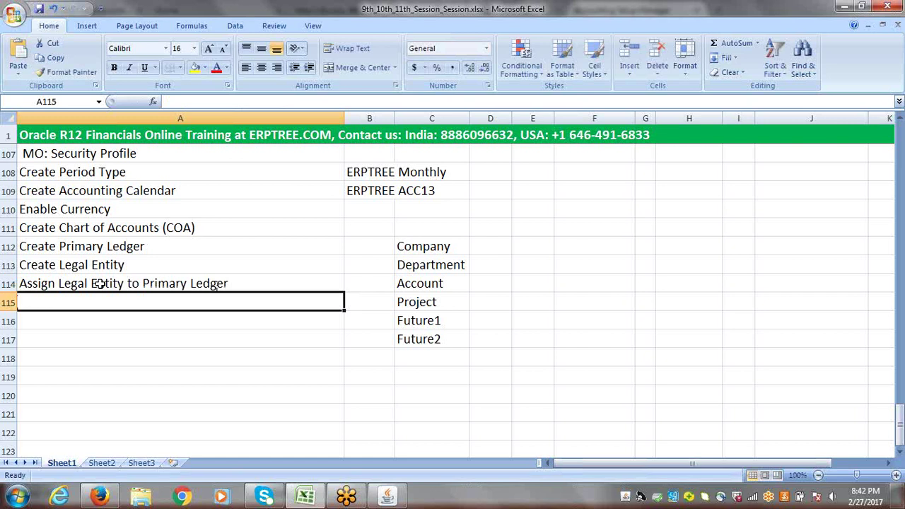
- Enter 'Assign BSV to Legal Entity' in A115, then return to the ledger options page
text(A)
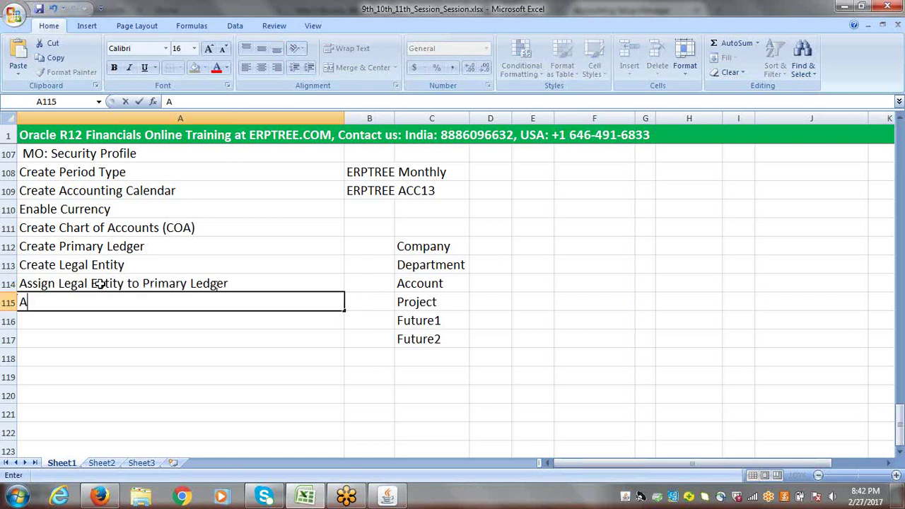
text(ssign BSV)
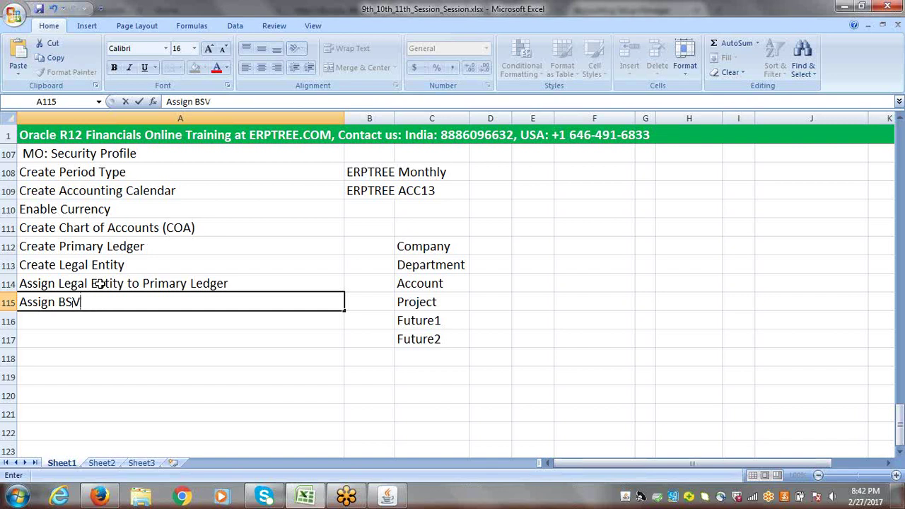
text( to Legal E)
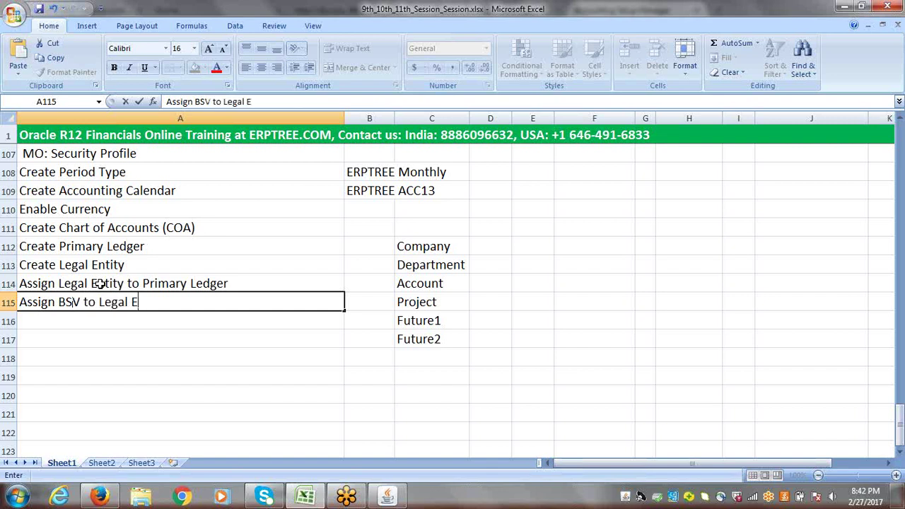
text(ntity)
key(Tab)
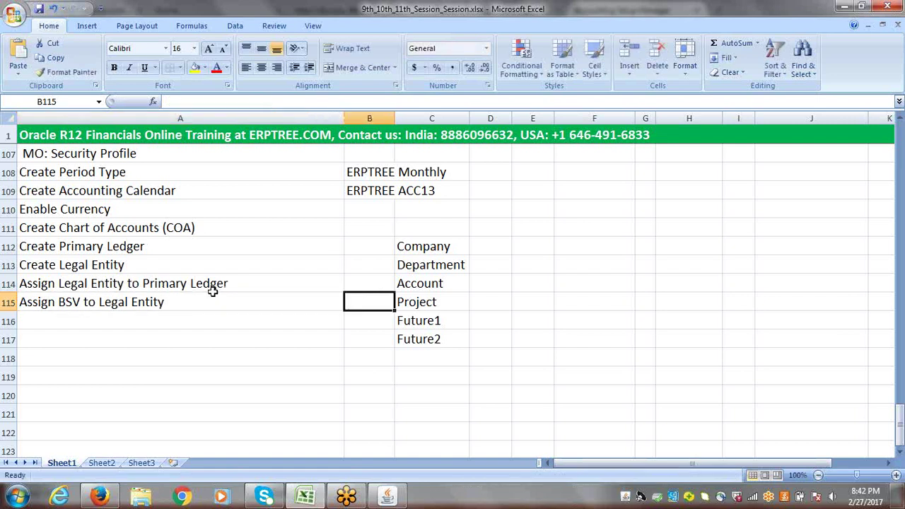
click(155, 304)
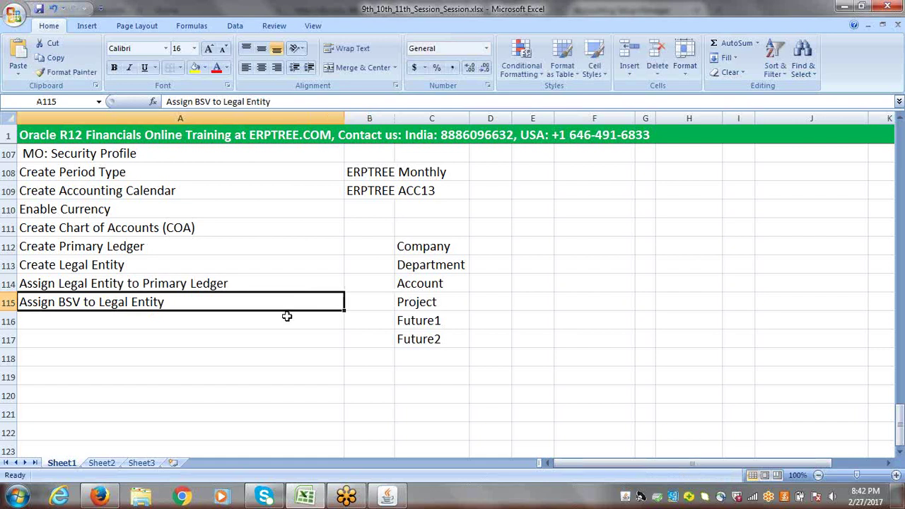
key(alt+Tab)
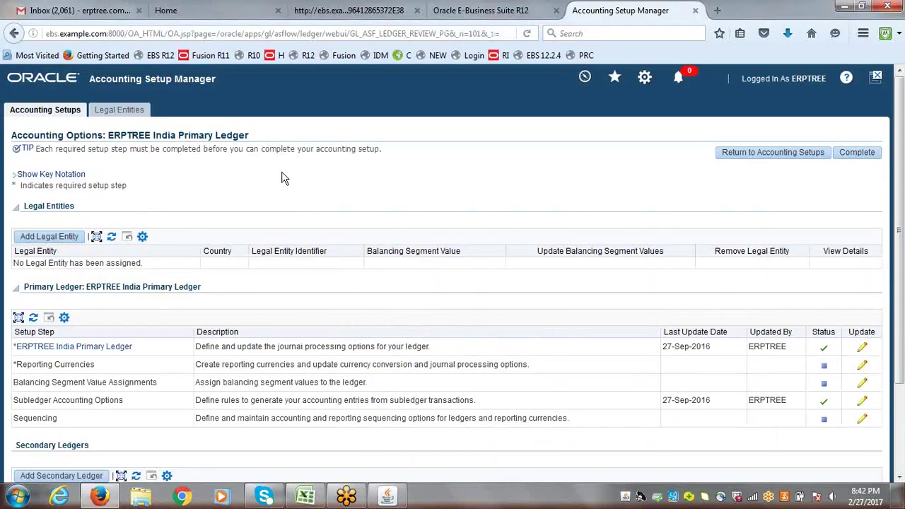
- Start adding a legal entity to the ledger, then close the search popup and cancel
click(50, 240)
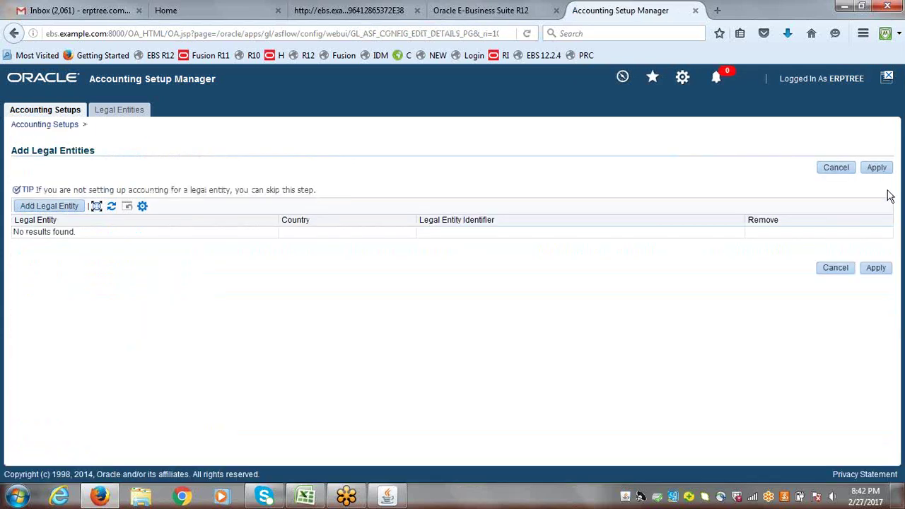
click(44, 209)
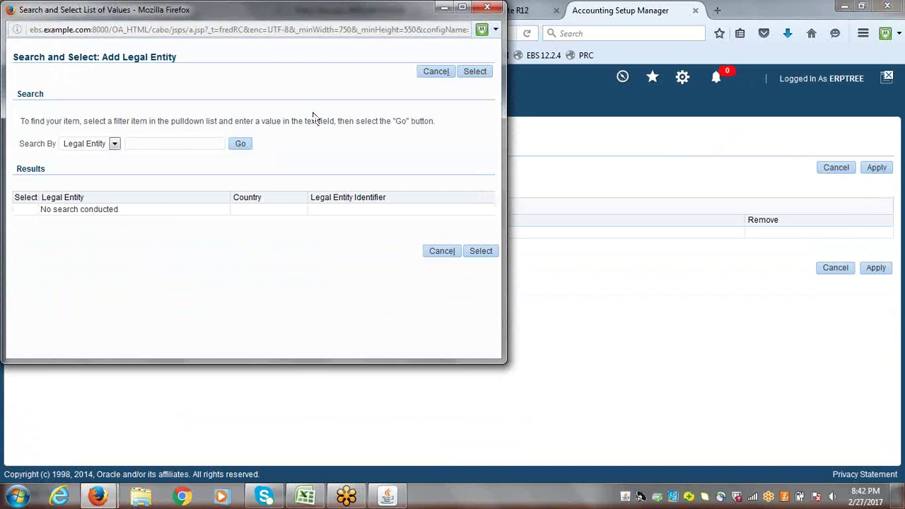
drag(231, 21, 283, 207)
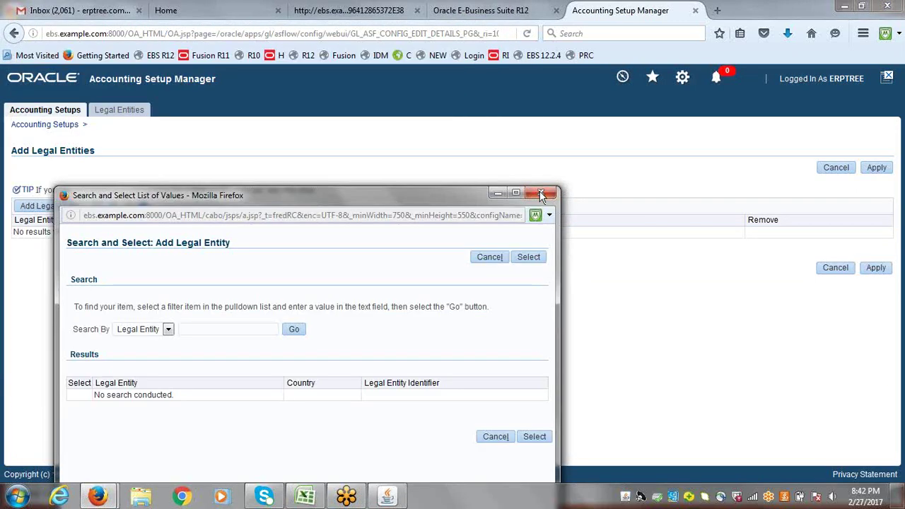
click(541, 194)
click(839, 168)
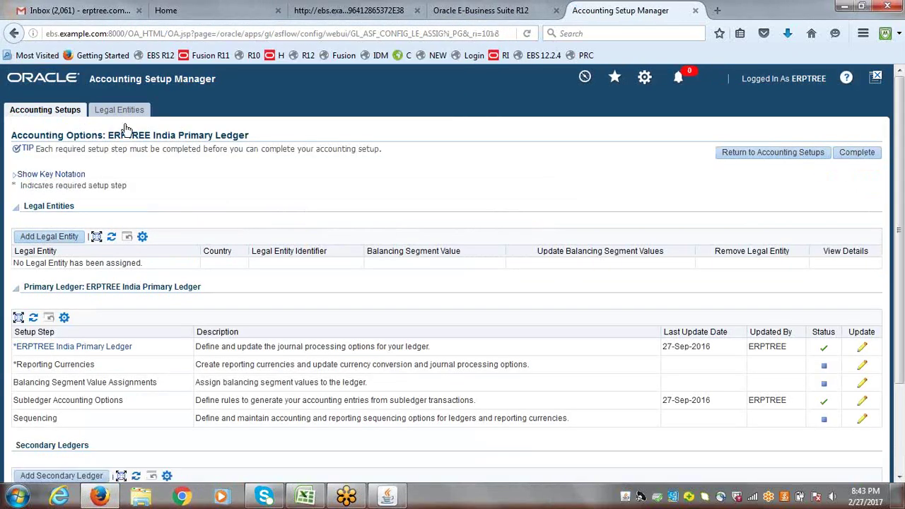
- Review the Create and Assign Legal Entity checklist steps, then start a new legal entity
click(125, 115)
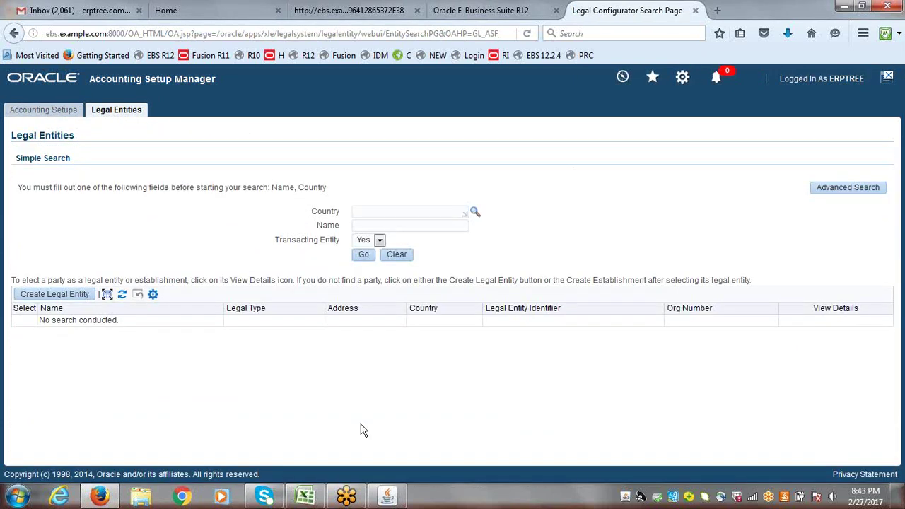
click(303, 495)
click(100, 265)
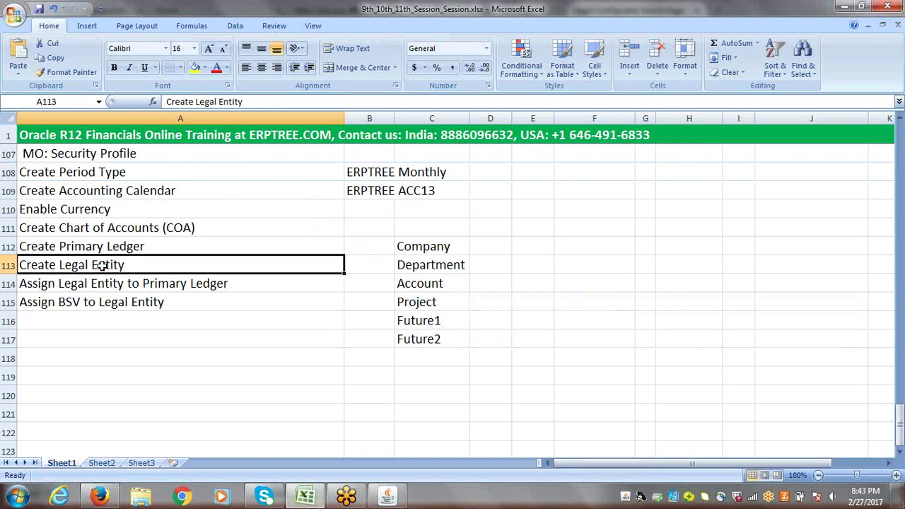
click(110, 282)
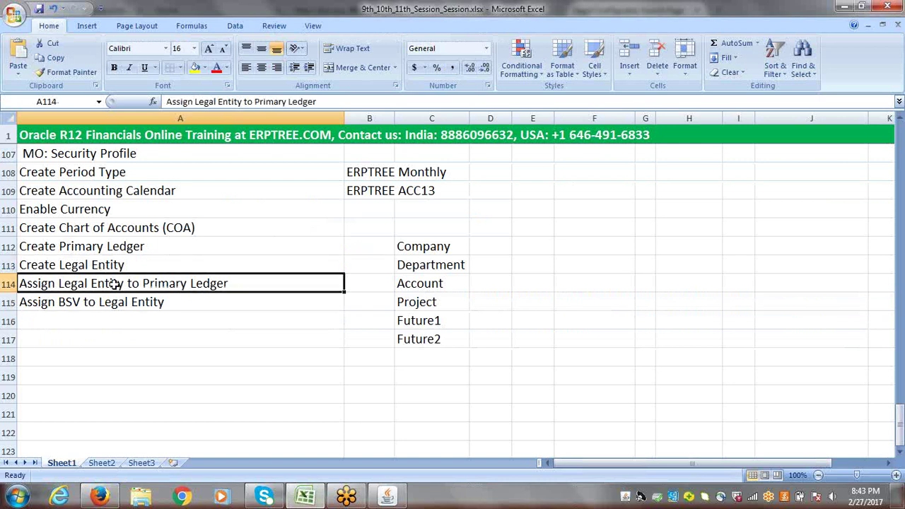
click(99, 495)
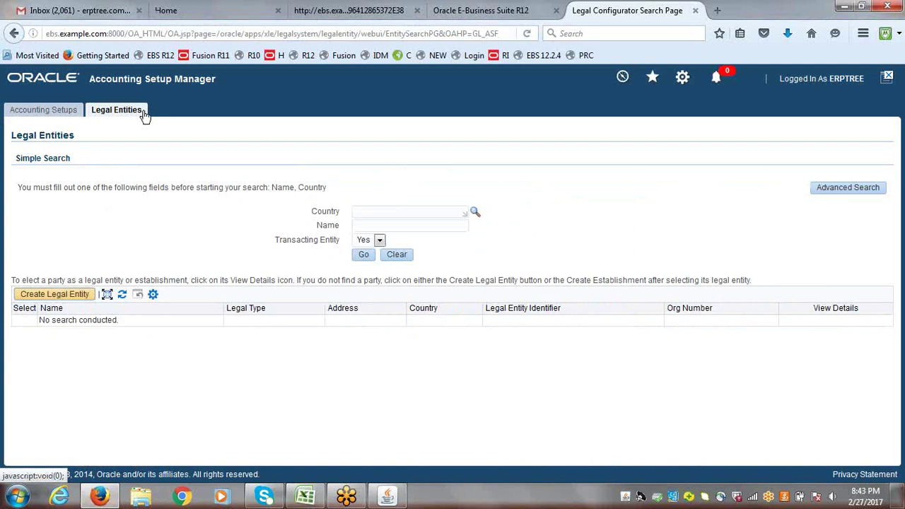
click(69, 295)
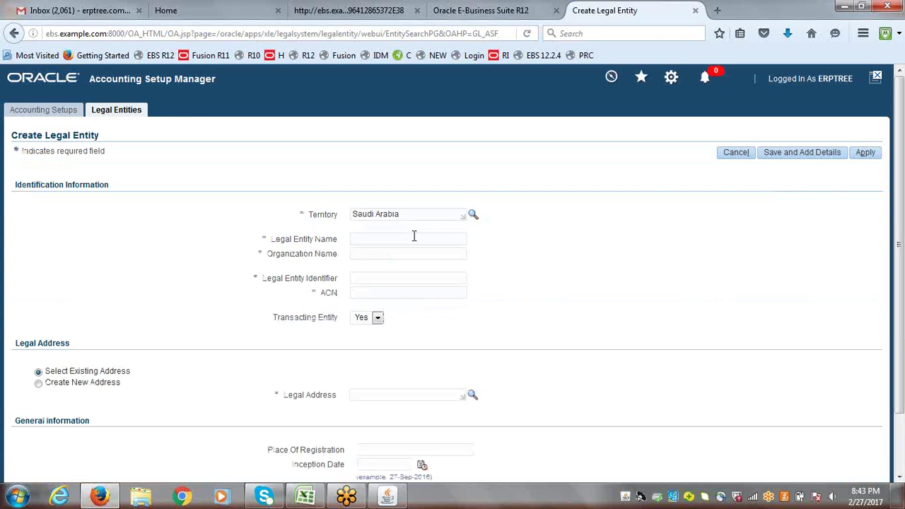
- Change the legal entity's territory from Saudi Arabia to India
drag(413, 215, 280, 244)
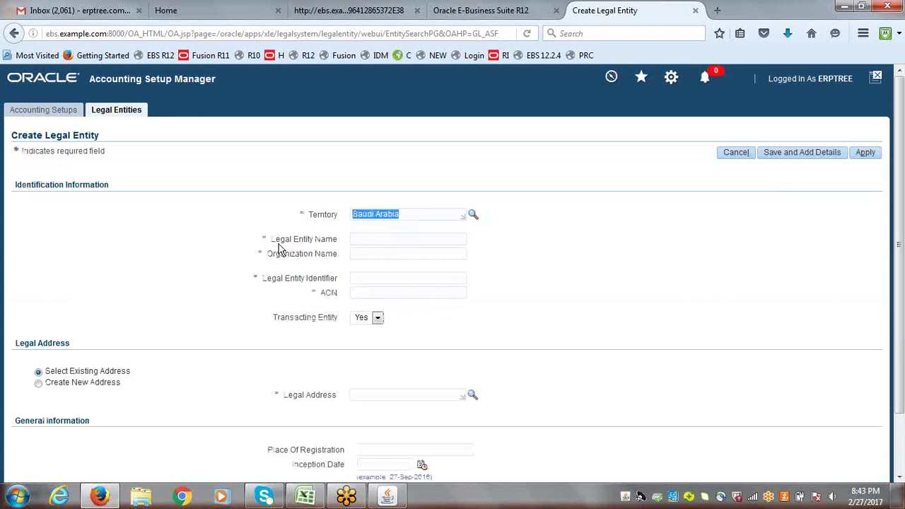
key(BackSpace)
text(India)
key(Tab)
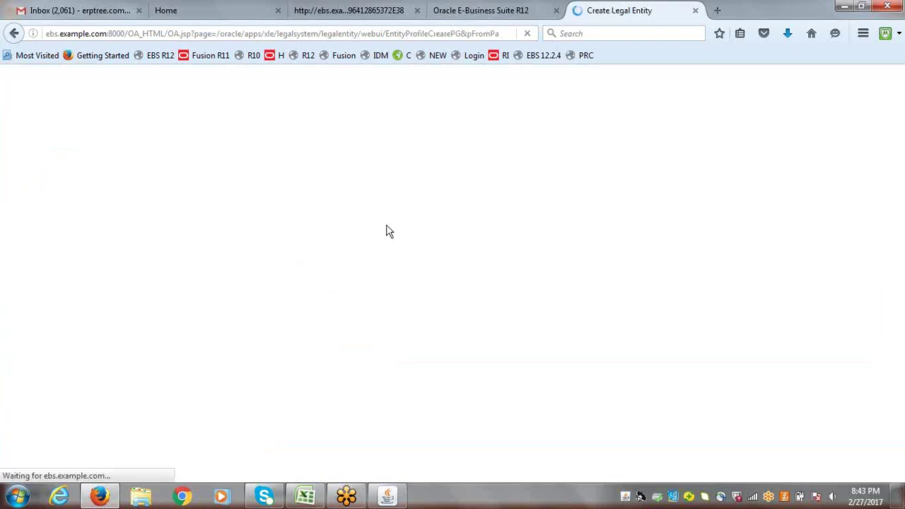
- Enter the legal entity name ERPTREE.COM India Legal Entity
text(E)
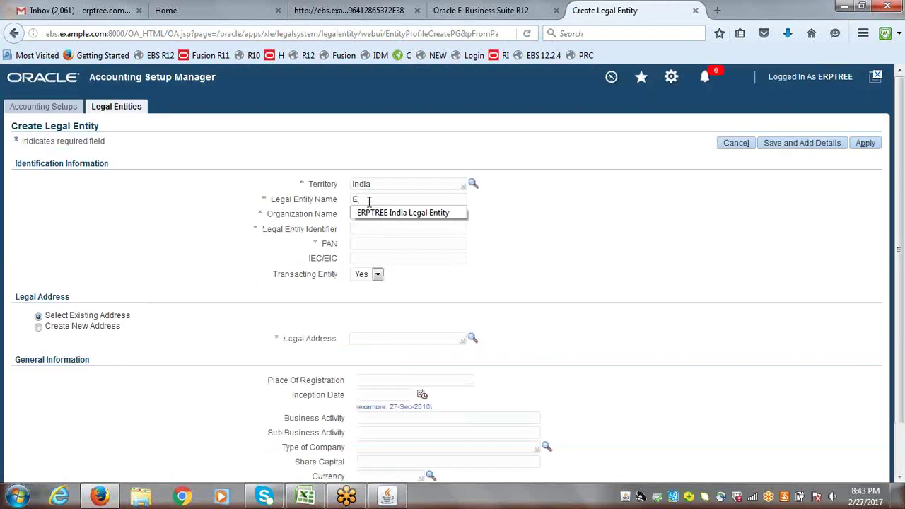
text(RP)
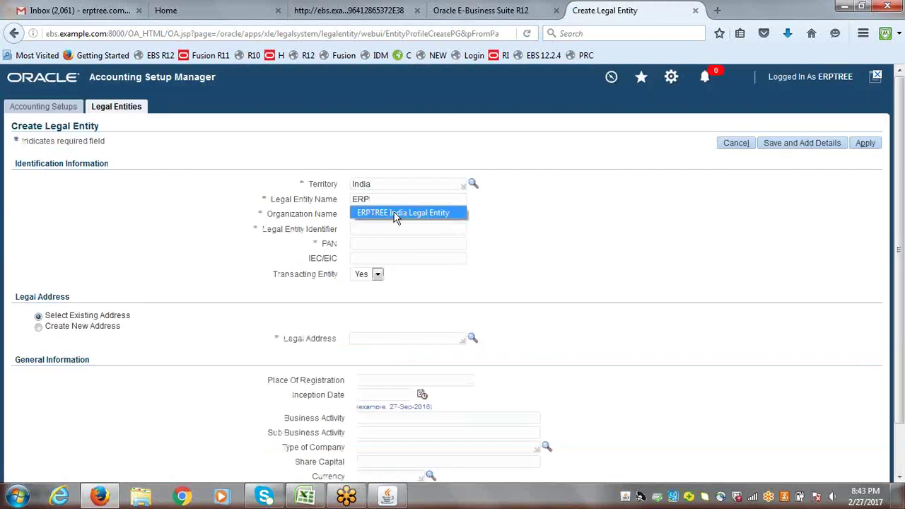
click(396, 212)
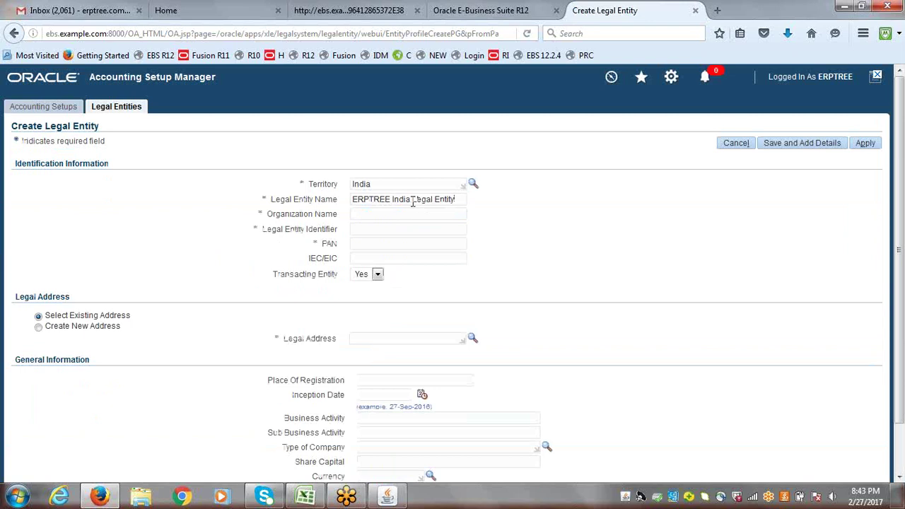
click(413, 199)
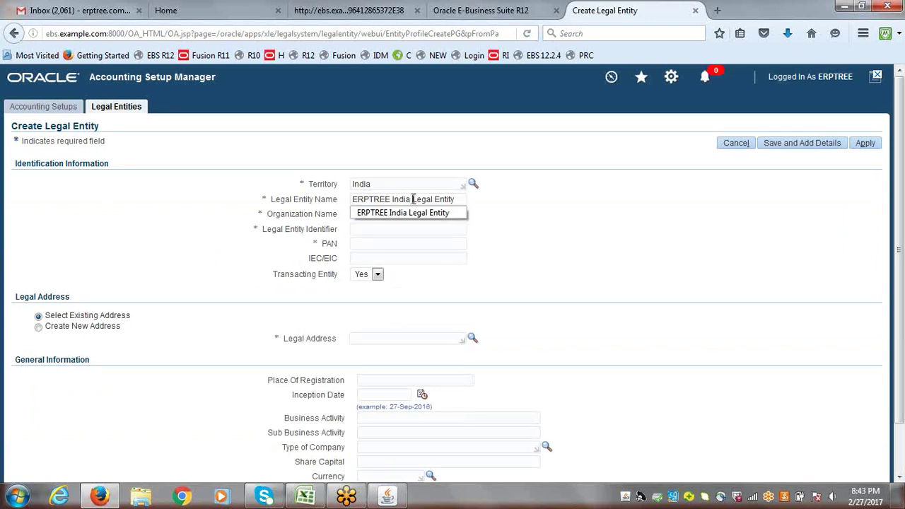
drag(413, 199, 393, 199)
key(BackSpace)
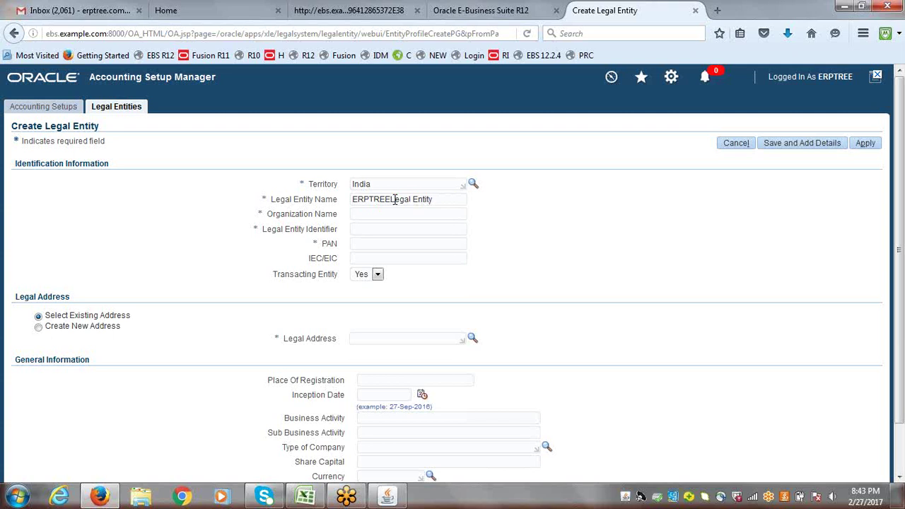
text(.c)
key(BackSpace)
text(COM India)
triple_click(365, 199)
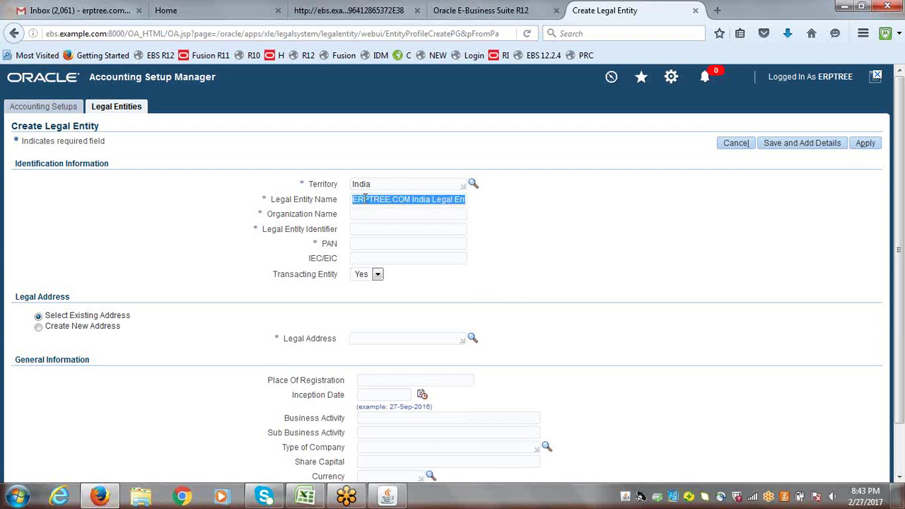
- Set the organization name to ERPTREE India Pvt Ltd
click(360, 215)
text(ERPTREE COM India Legal Entity)
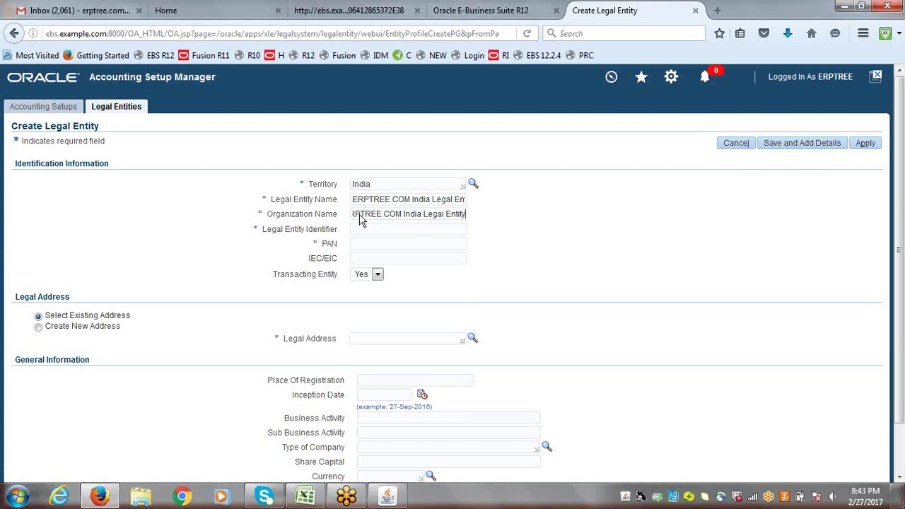
drag(424, 214, 484, 214)
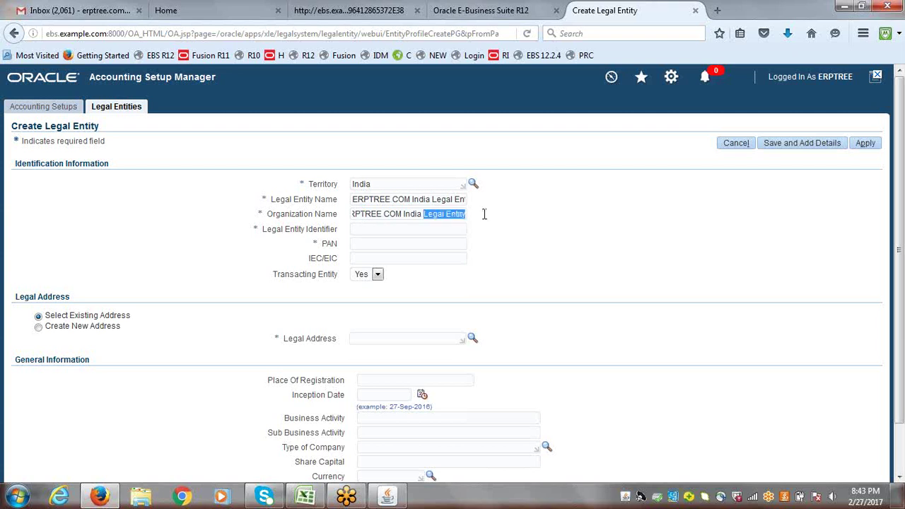
key(BackSpace)
key(BackSpace)
key(BackSpace)
key(BackSpace)
key(BackSpace)
key(BackSpace)
key(BackSpace)
key(BackSpace)
key(BackSpace)
key(BackSpace)
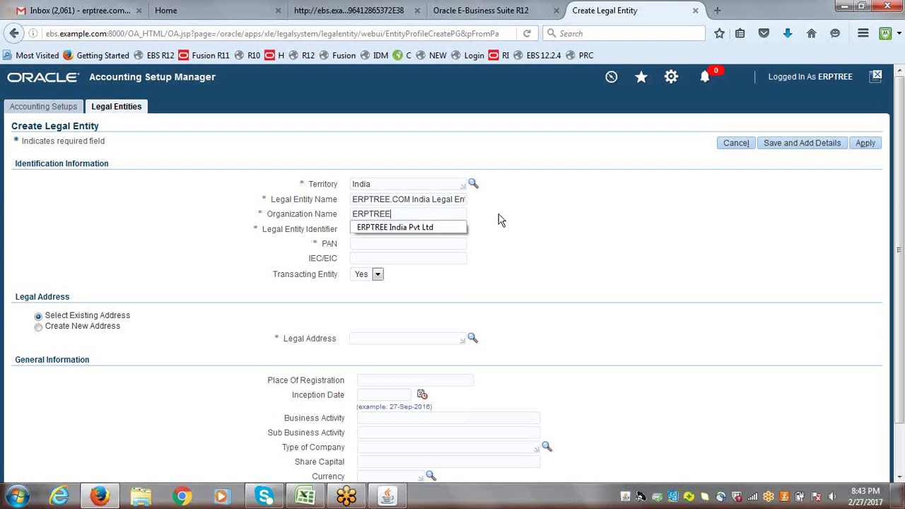
click(427, 228)
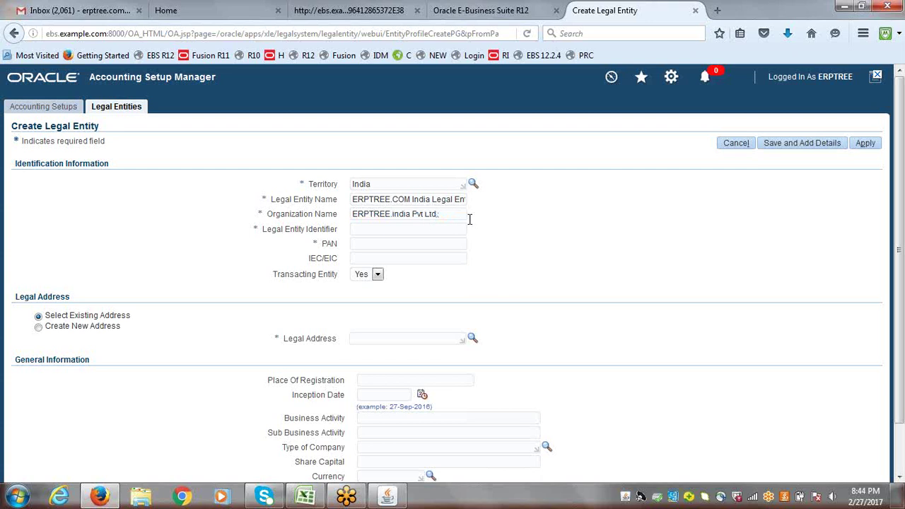
click(381, 229)
text(34243234099)
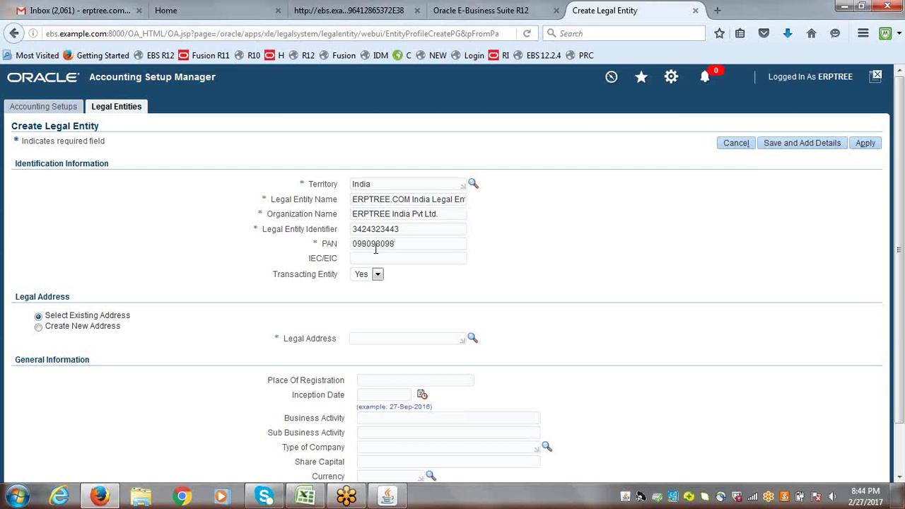
click(376, 261)
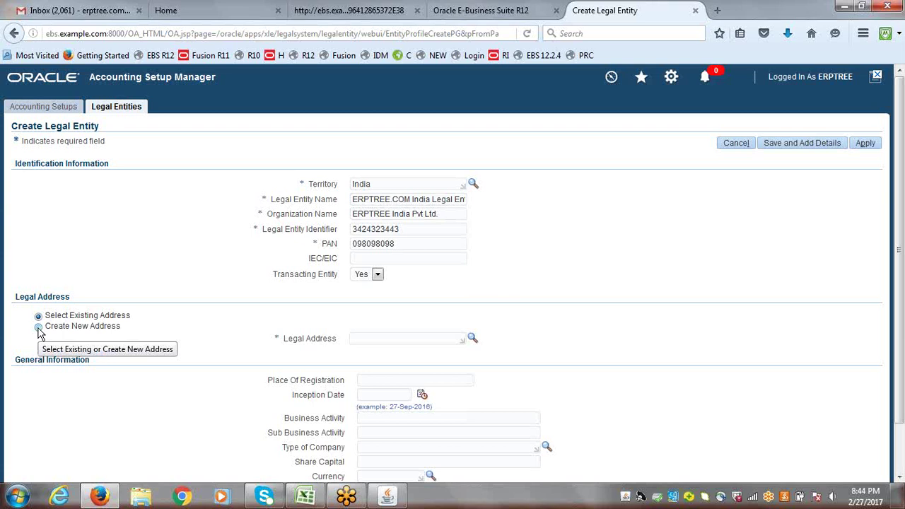
- Choose a new legal address with location ERP Hyderabad
click(39, 328)
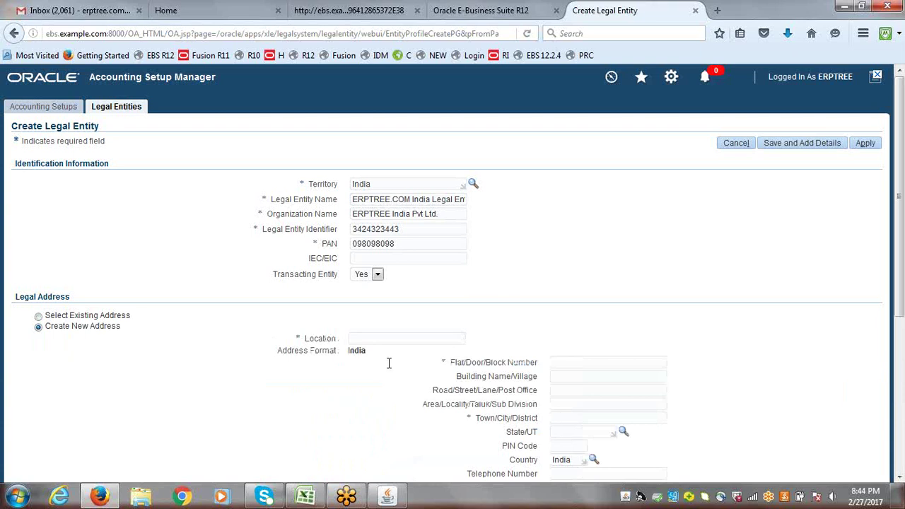
text(ERP)
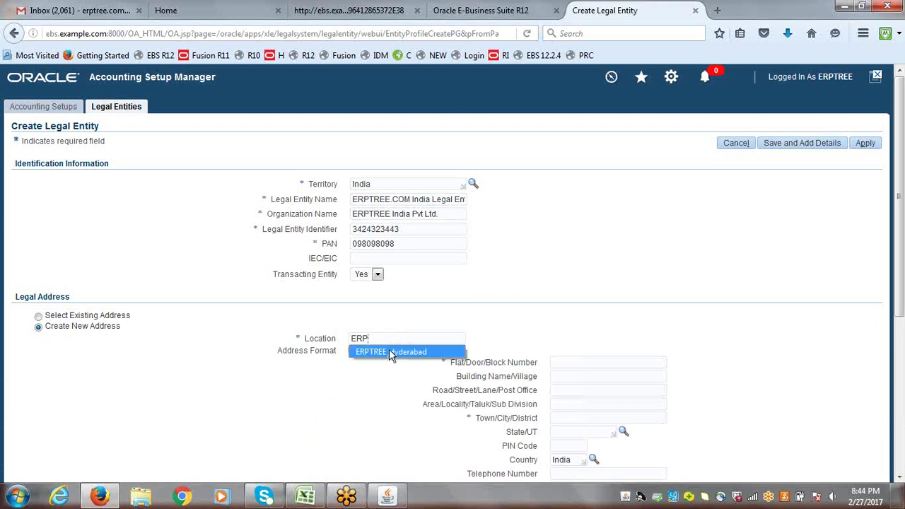
click(389, 351)
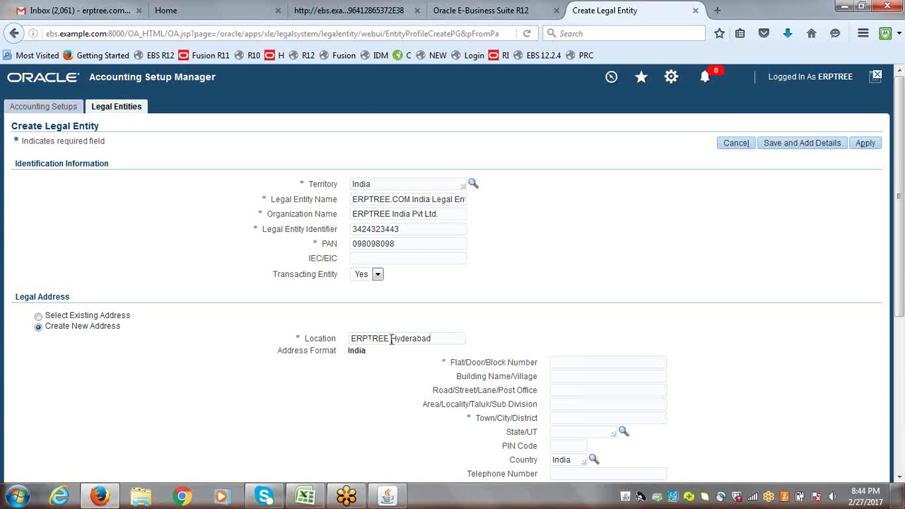
drag(392, 338, 370, 342)
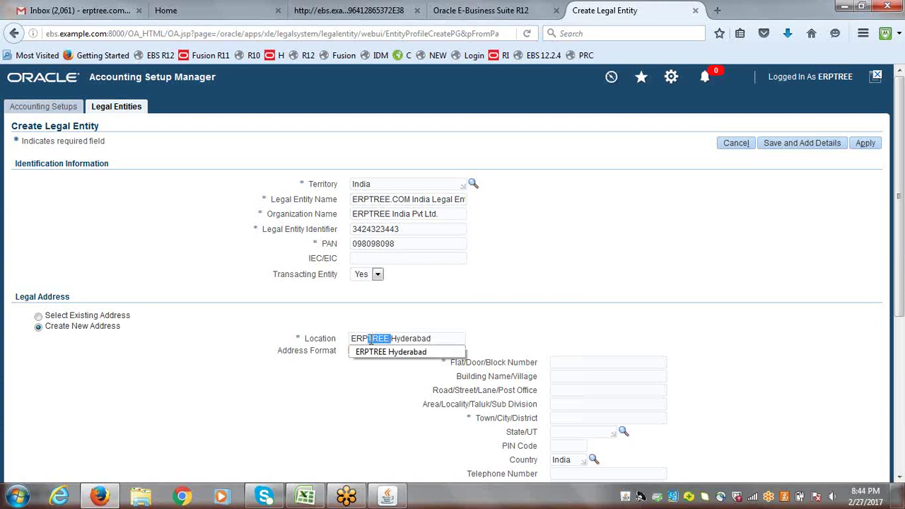
key(BackSpace)
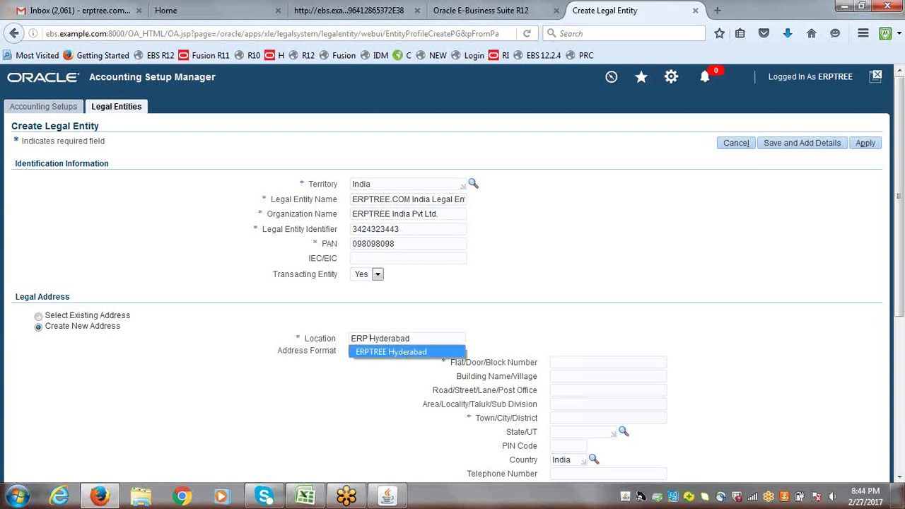
click(433, 333)
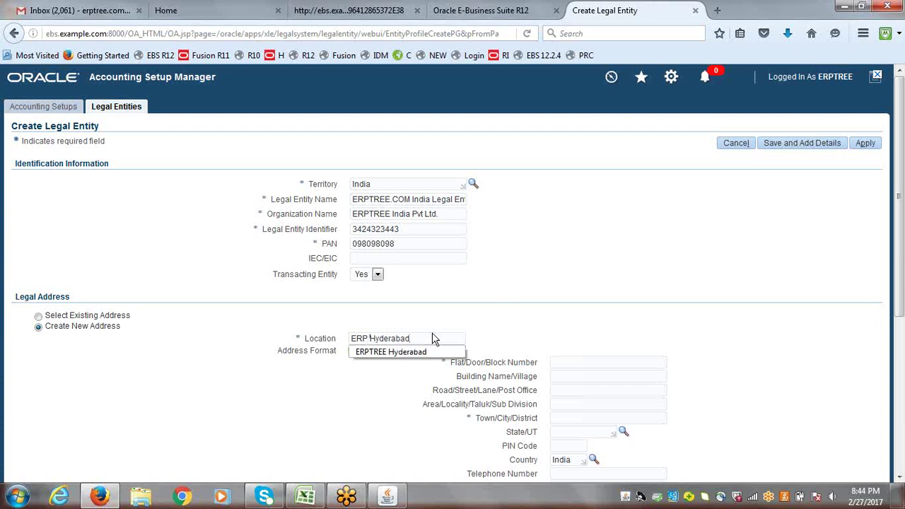
- Enter flat/door number 7987987 and pick Hyderabad as the town
click(484, 341)
click(597, 365)
text(7987987)
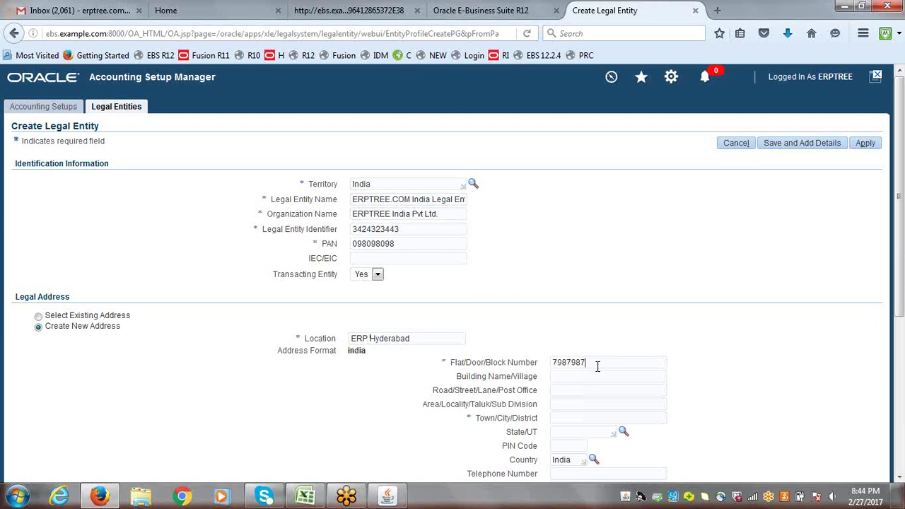
scroll(901, 302, down, 4)
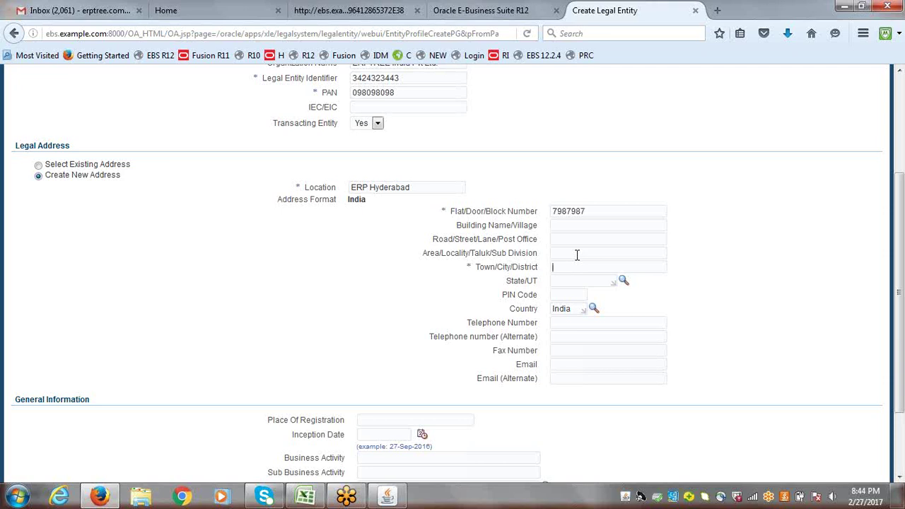
text(h)
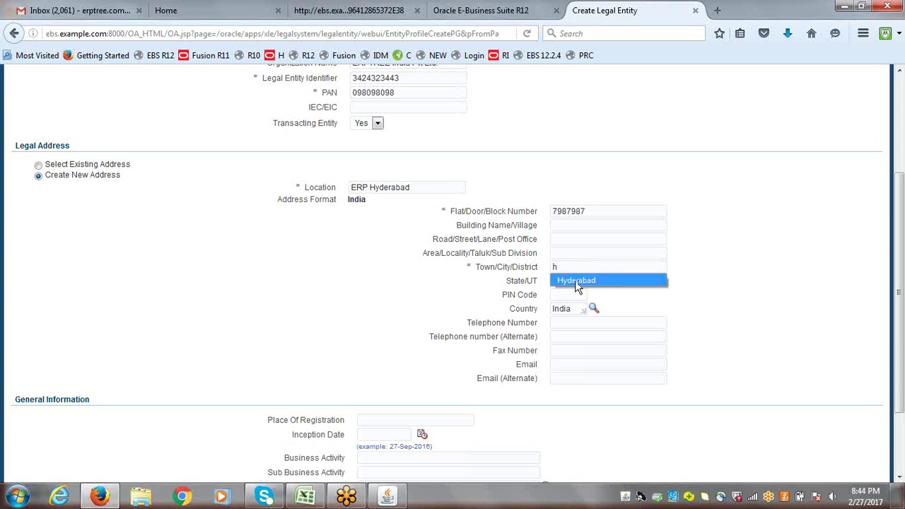
click(580, 283)
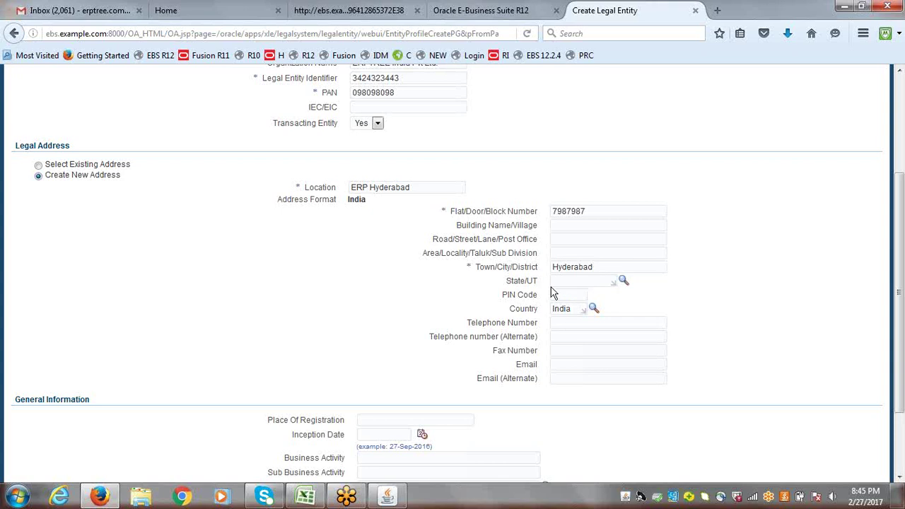
scroll(902, 286, down, 3)
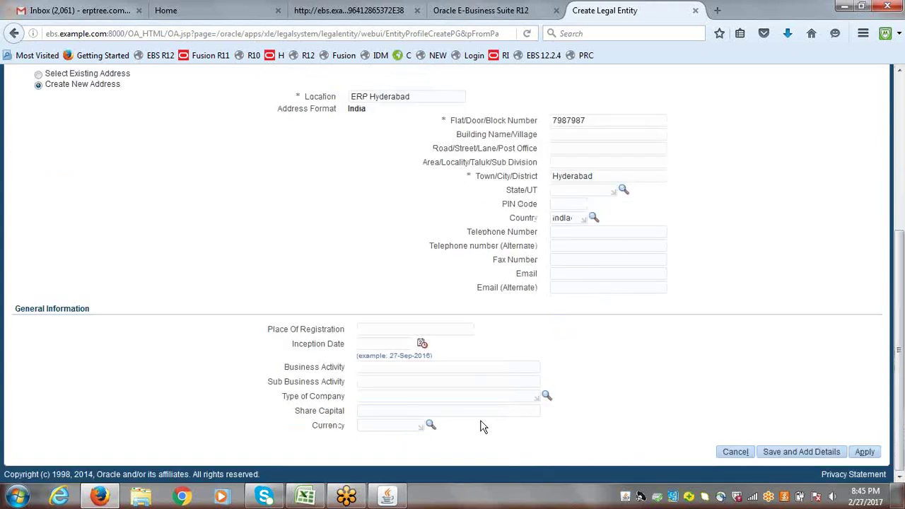
- Set the currency to INR and apply; saving fails with ORA-29273
click(394, 427)
text(INR)
key(Tab)
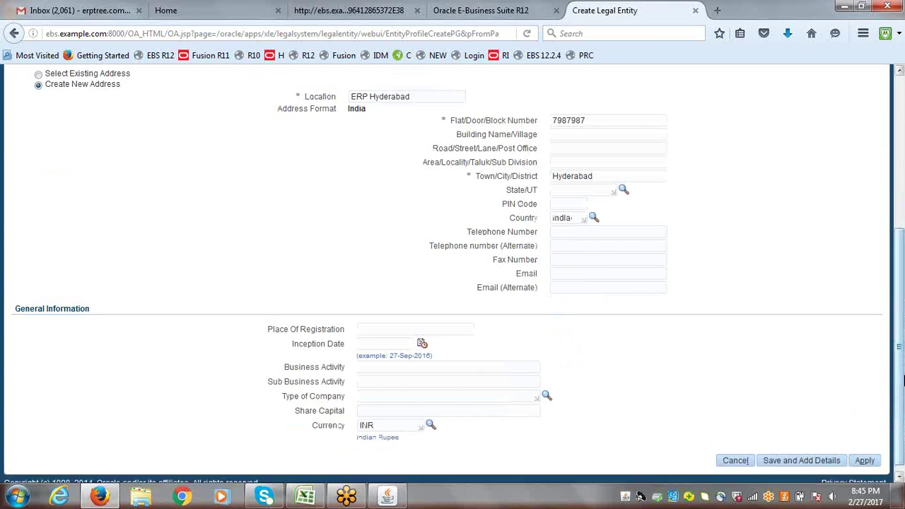
click(866, 464)
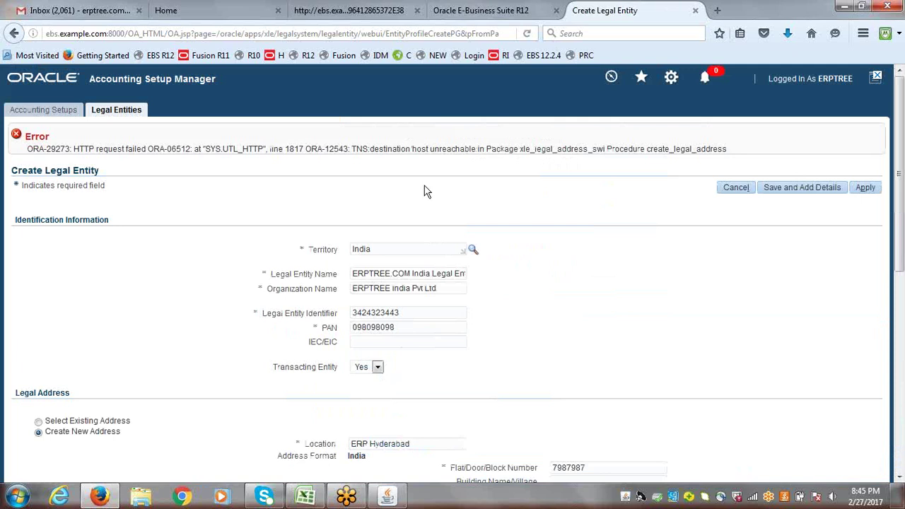
scroll(902, 162, down, 4)
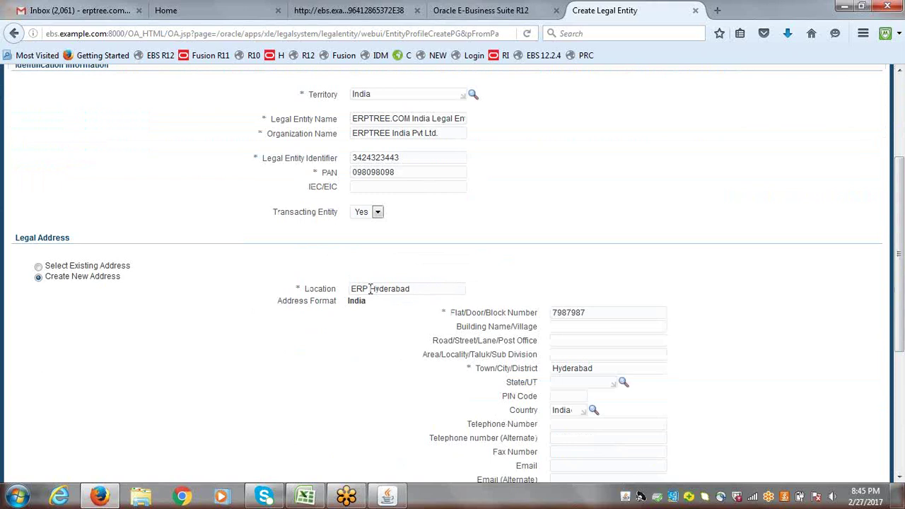
- Rename the location from ERP Hyderabad to IndiaHyderabad
drag(417, 289, 348, 288)
text(h)
key(BackSpace)
text(IndiaHyderabad)
key(Tab)
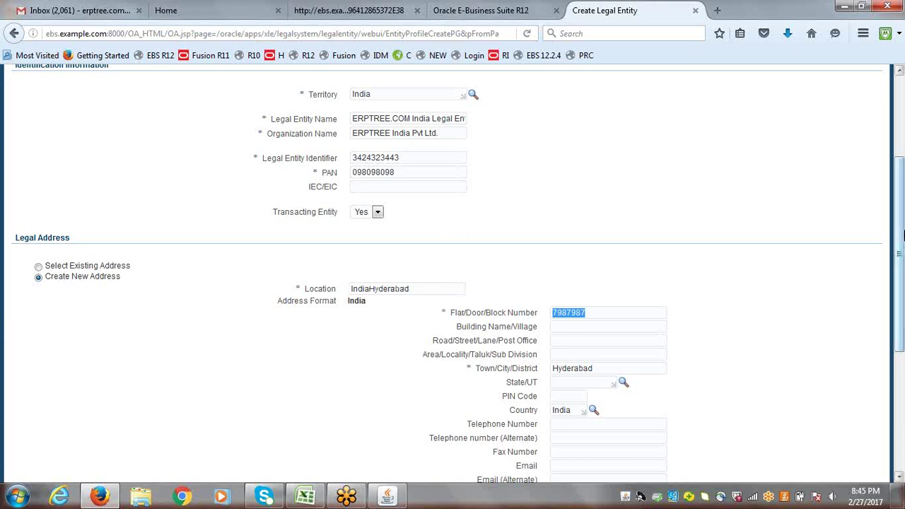
- Append 6666 to the identifier and PAN, change the town to indiahyd, and resubmit
click(411, 157)
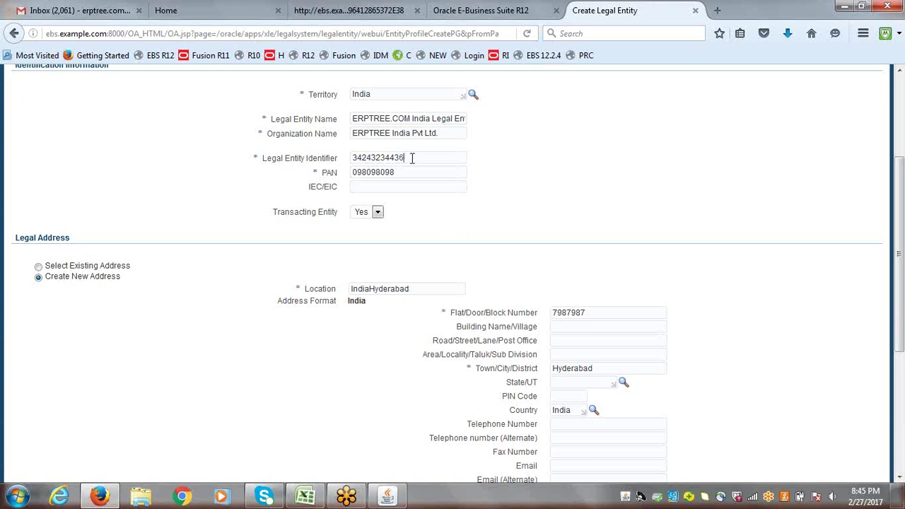
text(6666)
click(408, 171)
text(6666)
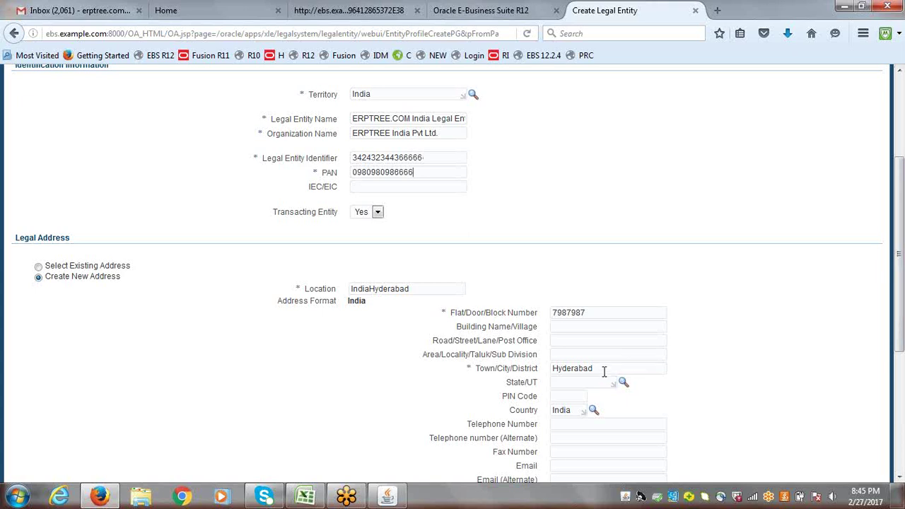
double_click(604, 372)
text(indiahyd)
key(Return)
click(866, 188)
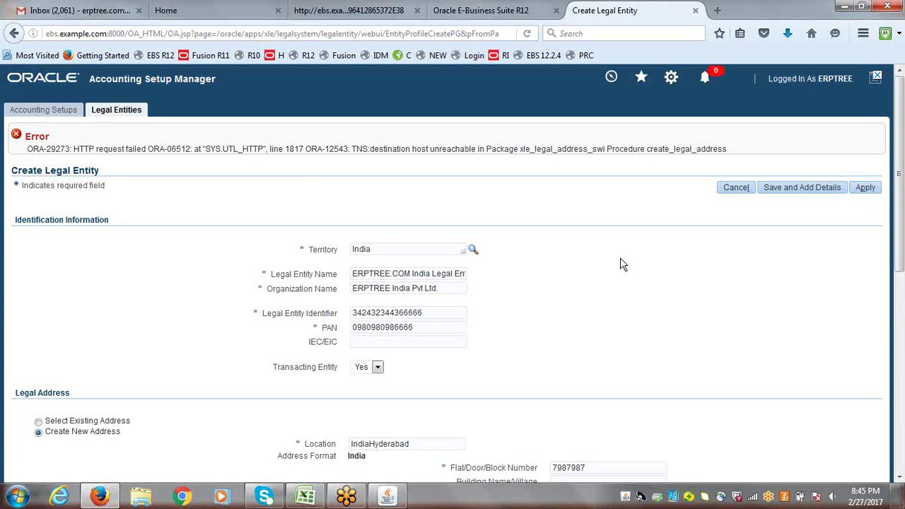
click(870, 189)
- Change the organization name to ERP India Ltd and resubmit
drag(453, 290, 218, 307)
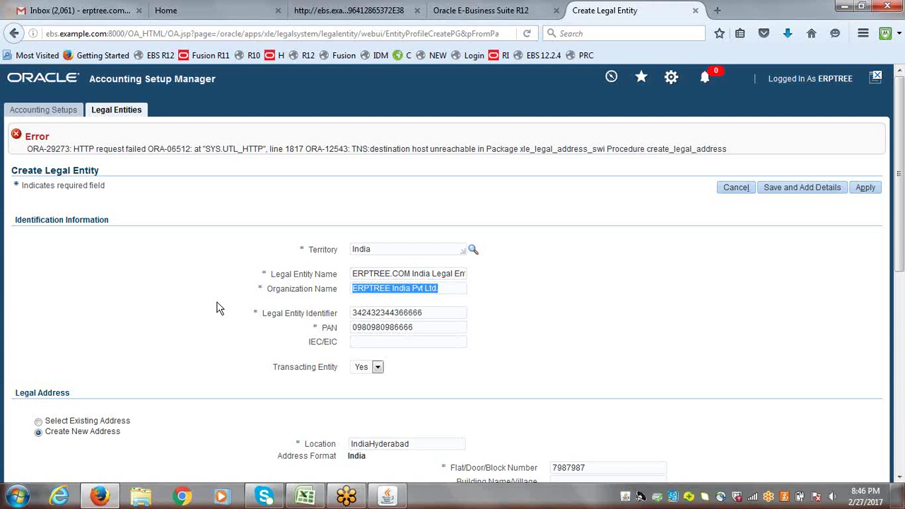
text(ERP)
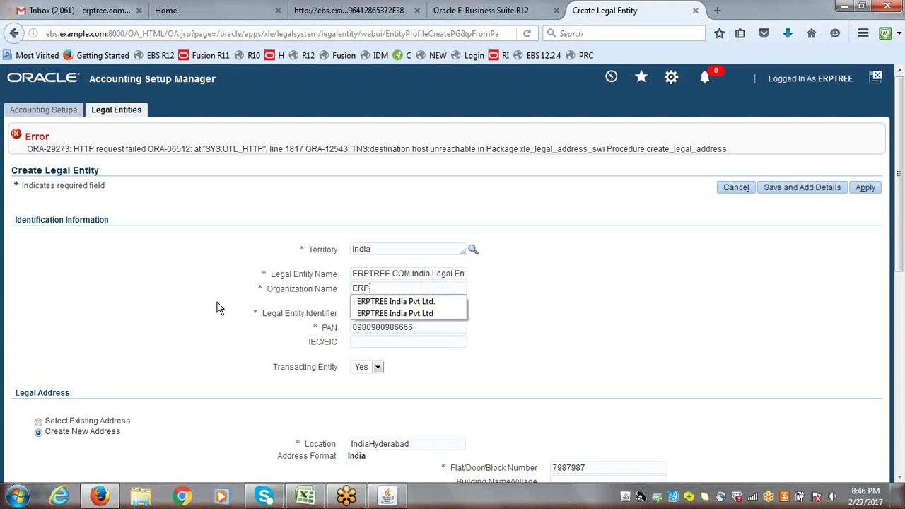
text( India Ltd)
key(Tab)
click(806, 332)
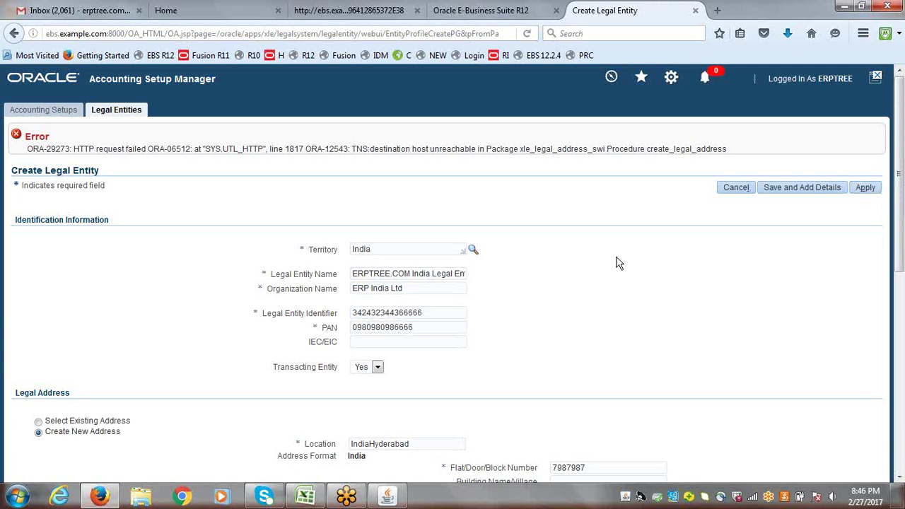
click(862, 191)
- Replace the identifier's leading digits with 1579 and insert 77
drag(381, 312, 335, 314)
text(1579)
click(389, 312)
text(77)
drag(904, 126, 900, 239)
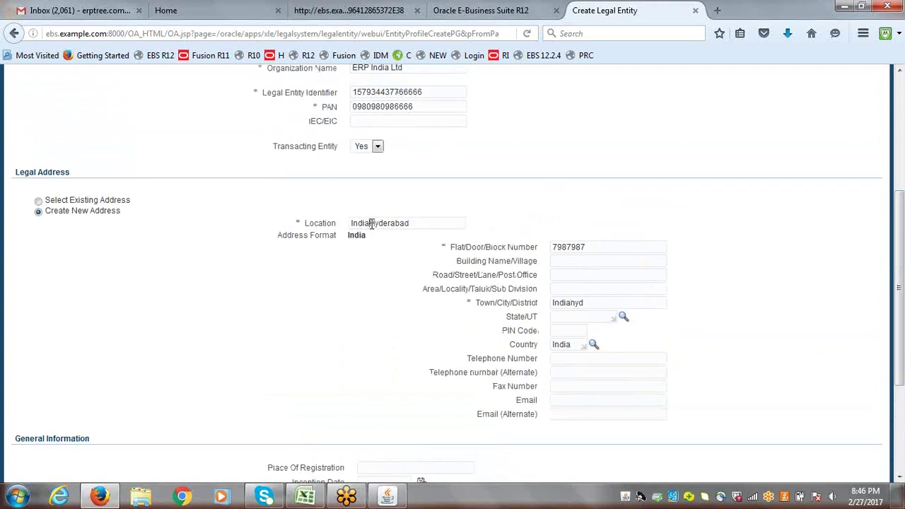
- Change the location to IndiaXXXXXX and the flat number to 798798778, then resubmit
click(418, 224)
key(BackSpace)
key(BackSpace)
key(BackSpace)
key(BackSpace)
key(BackSpace)
key(BackSpace)
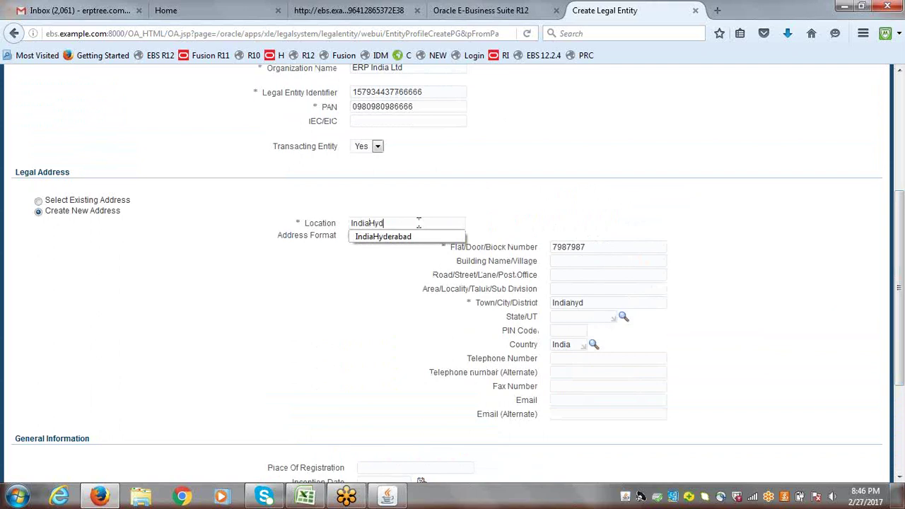
key(BackSpace)
key(BackSpace)
key(BackSpace)
text(XXXXXX)
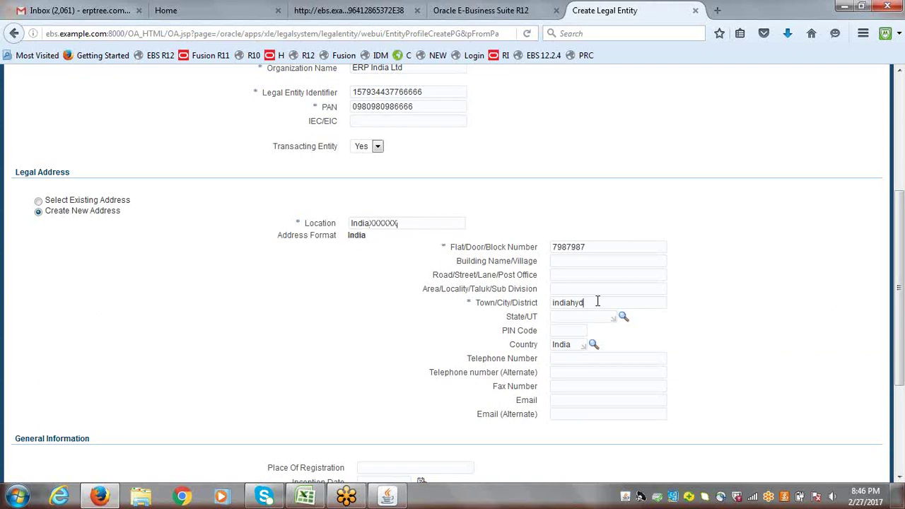
text(XX)
click(594, 247)
text(79)
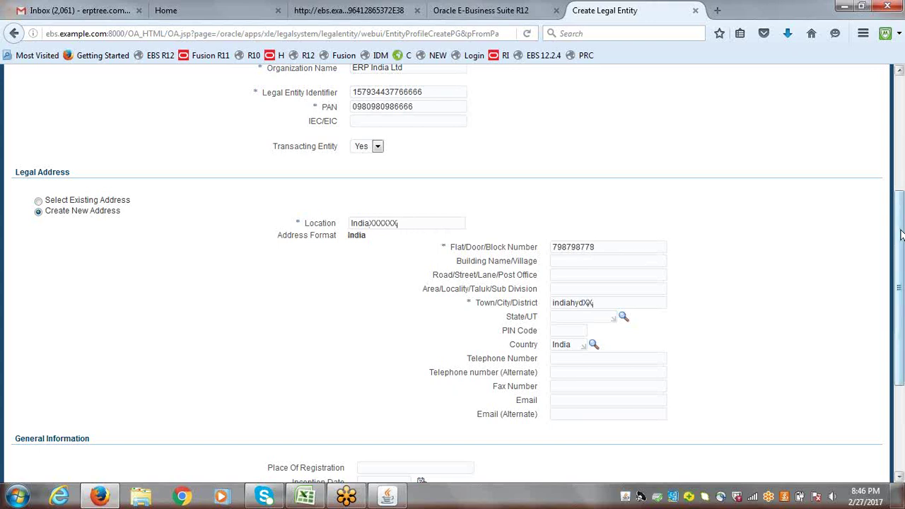
scroll(901, 236, up, 6)
click(868, 153)
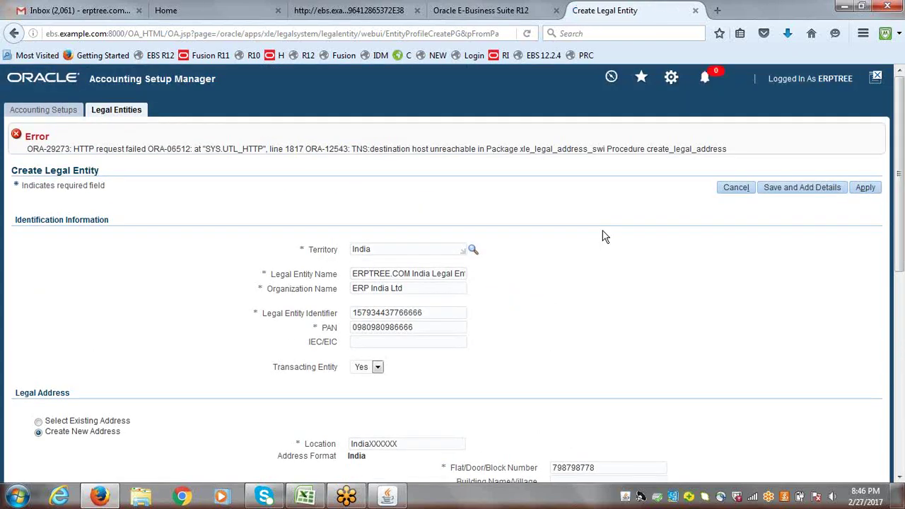
- Set location AmeerpetXXXXXX and flat number 123, then resubmit
scroll(902, 182, down, 5)
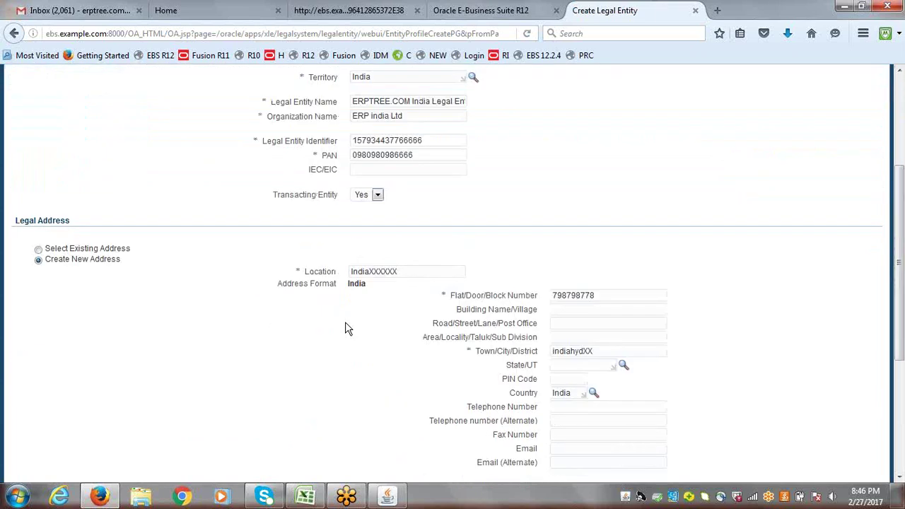
key(BackSpace)
key(BackSpace)
key(BackSpace)
key(BackSpace)
key(BackSpace)
text(a)
key(BackSpace)
text(Ameerpet)
drag(606, 293, 509, 292)
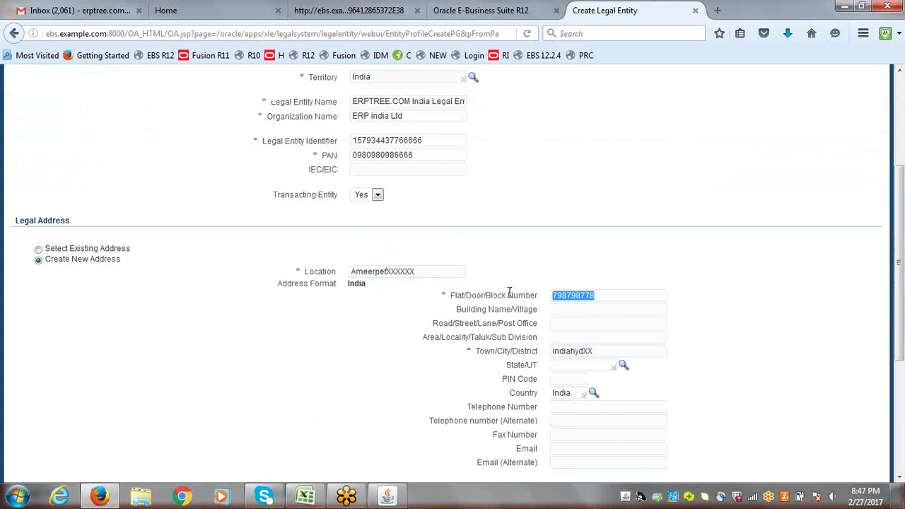
text(123)
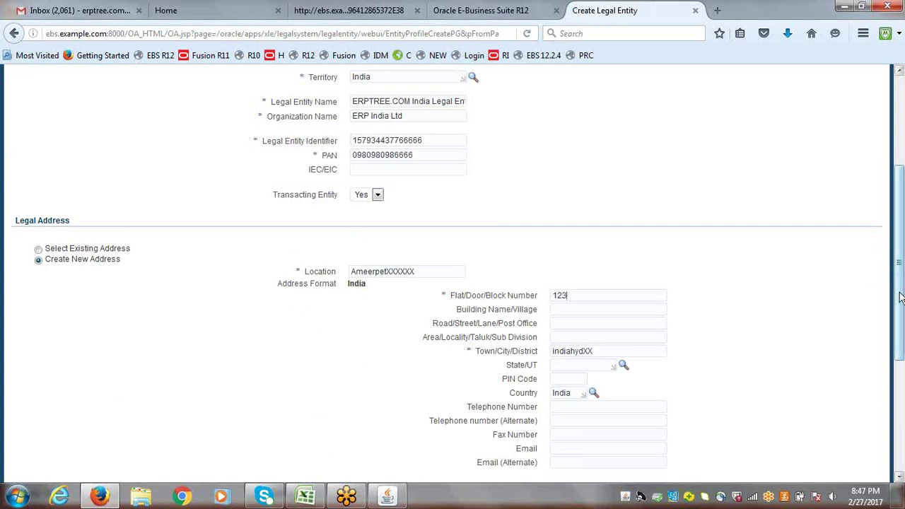
drag(900, 298, 901, 234)
click(865, 132)
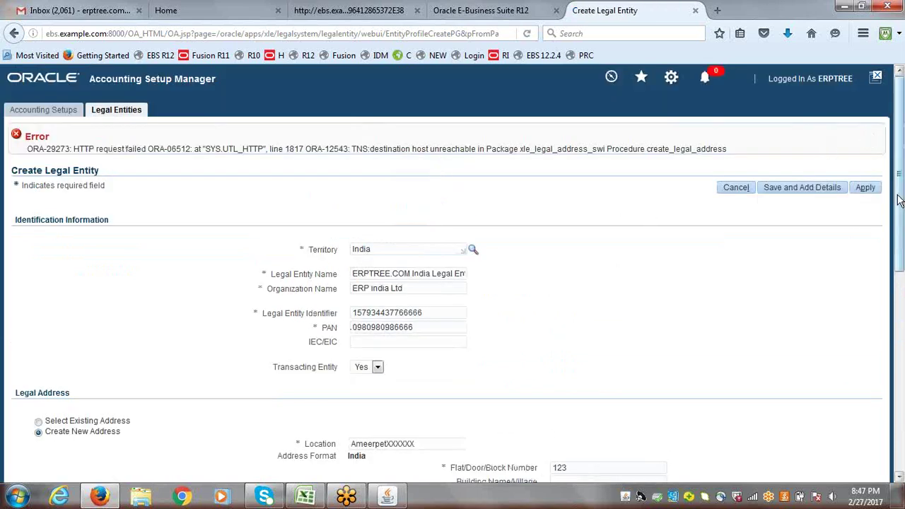
scroll(900, 200, down, 3)
drag(417, 189, 319, 196)
key(BackSpace)
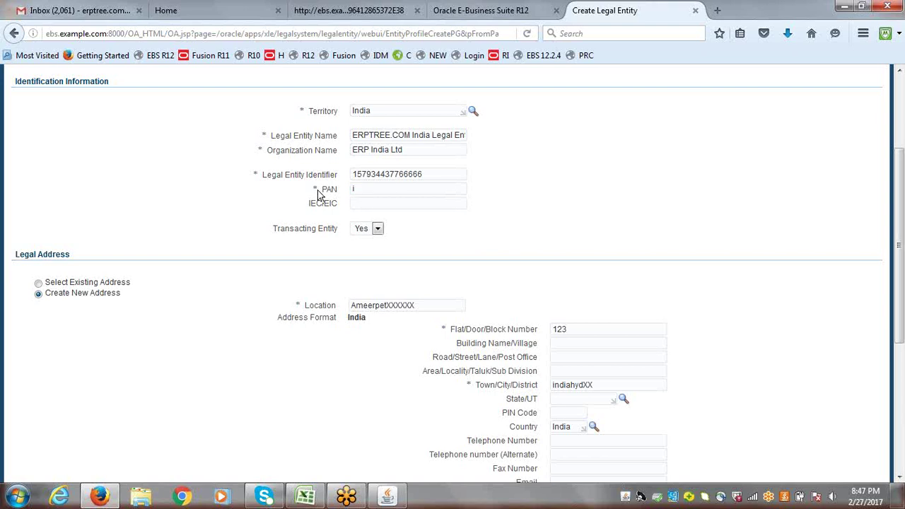
text(IN456767677)
drag(375, 174, 336, 174)
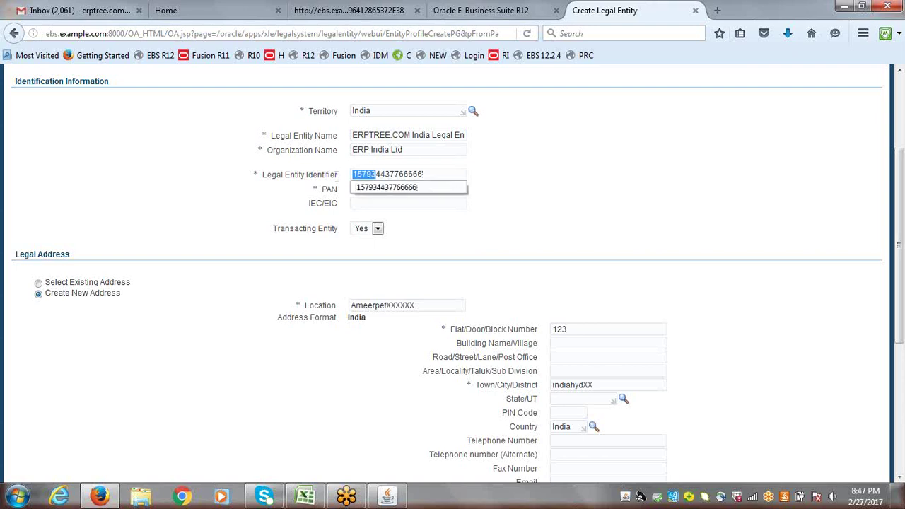
text(888)
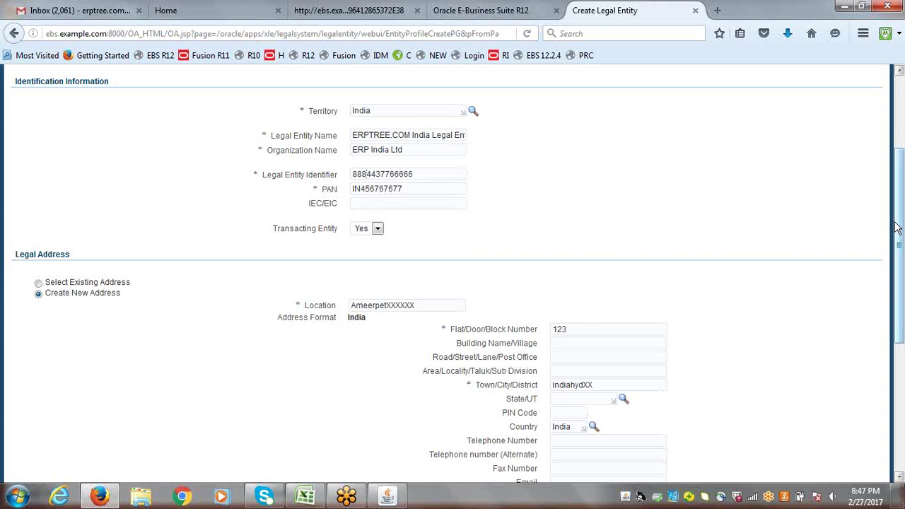
drag(897, 227, 902, 357)
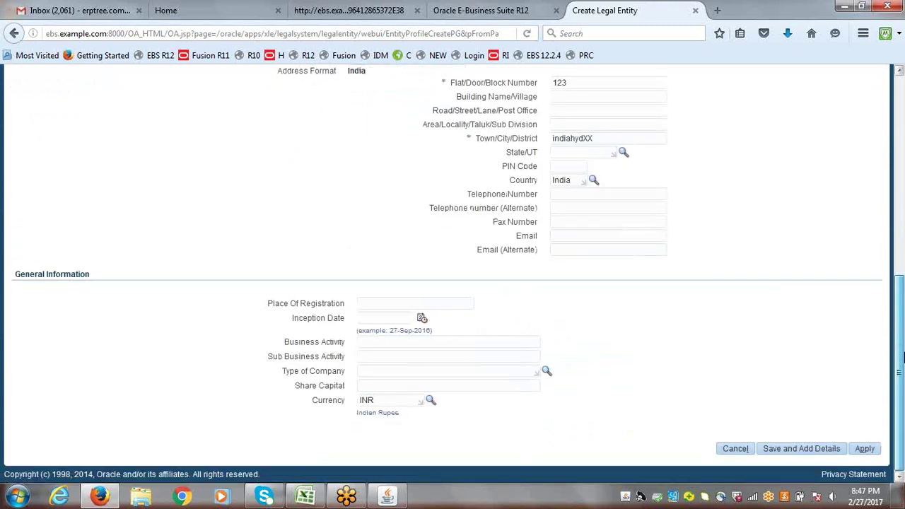
click(864, 449)
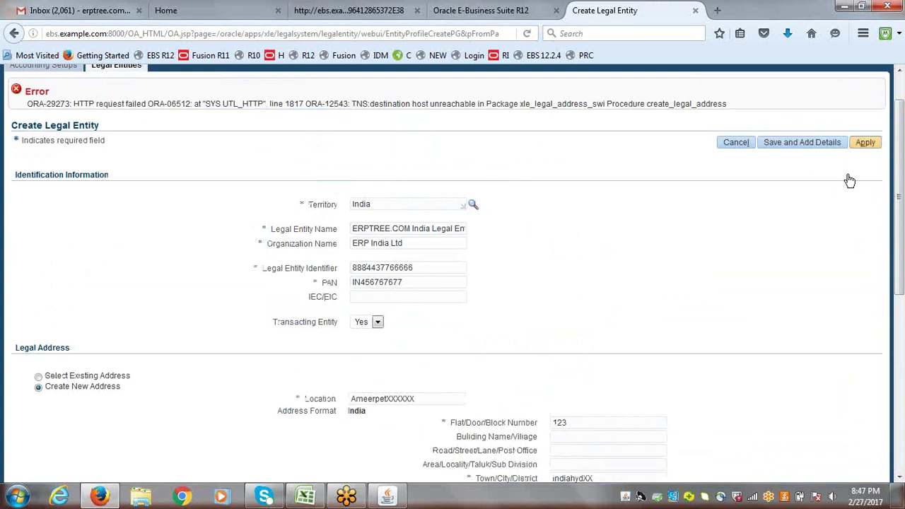
click(870, 142)
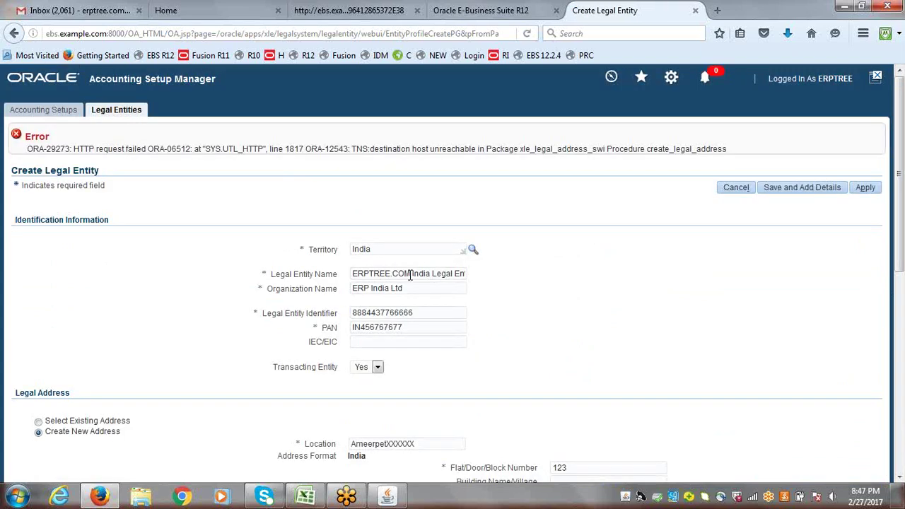
- Delete TREE.COM from the legal entity name and resubmit
drag(411, 274, 370, 272)
key(BackSpace)
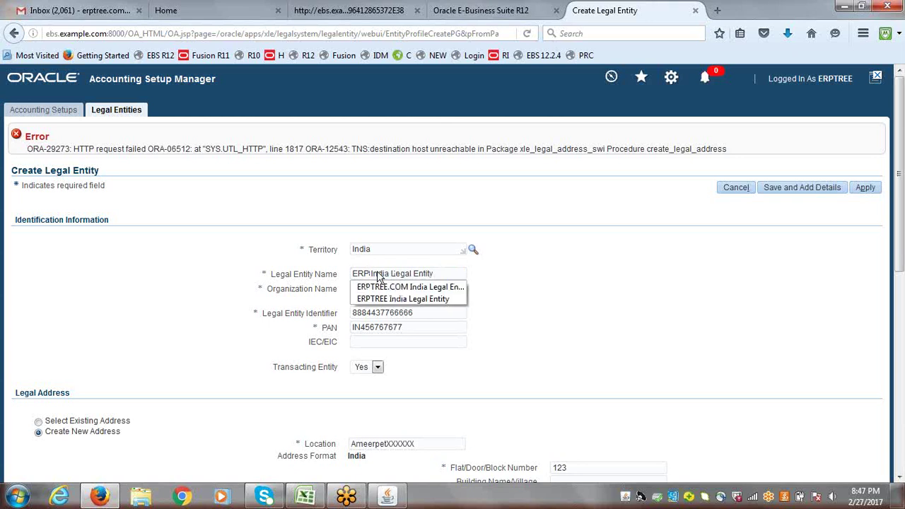
click(451, 272)
key(Escape)
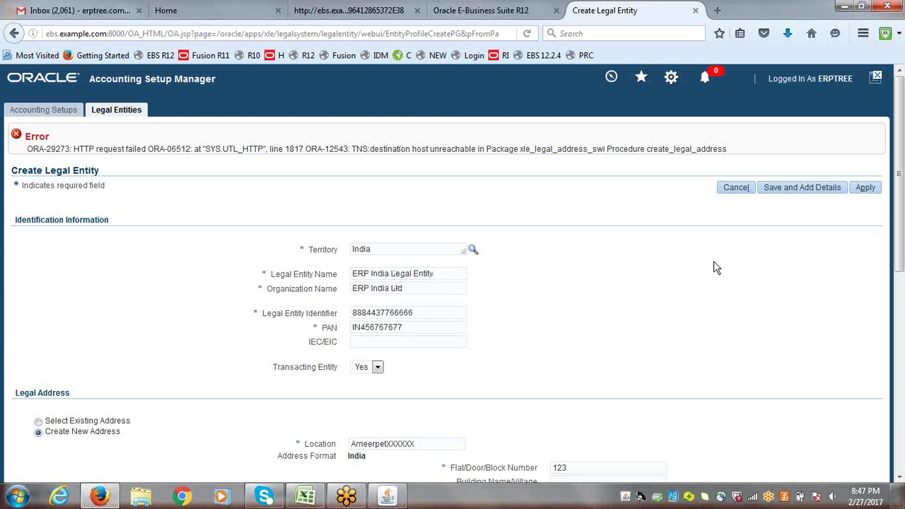
click(867, 189)
- Remove the space so the name reads ERPIndia Legal Entity, and resubmit
click(371, 274)
key(BackSpace)
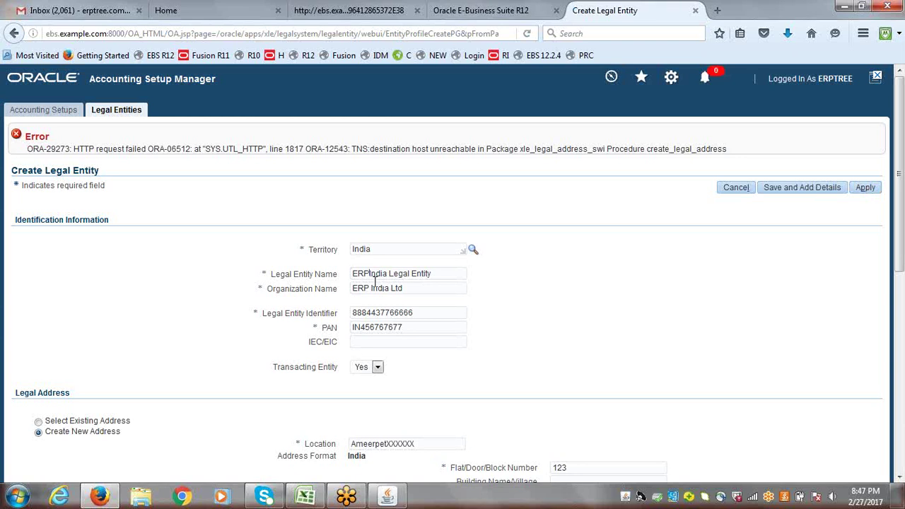
click(867, 189)
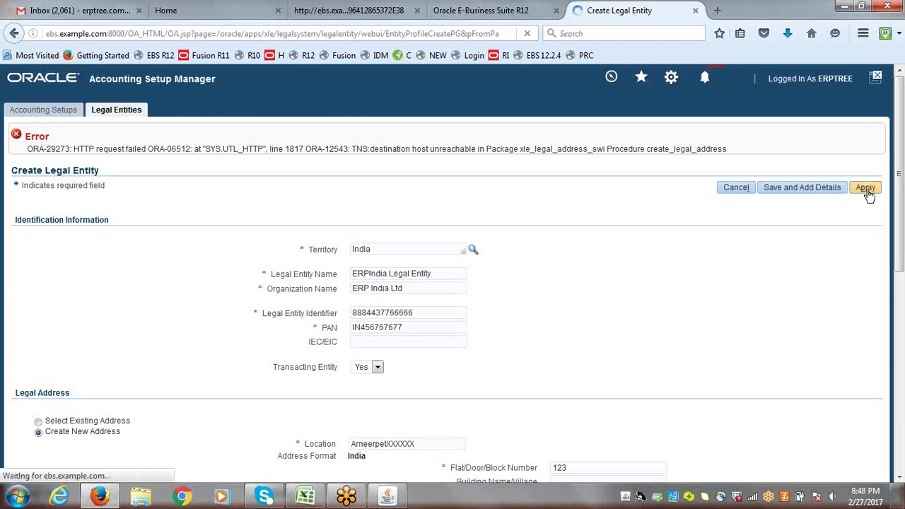
scroll(372, 279, down, 5)
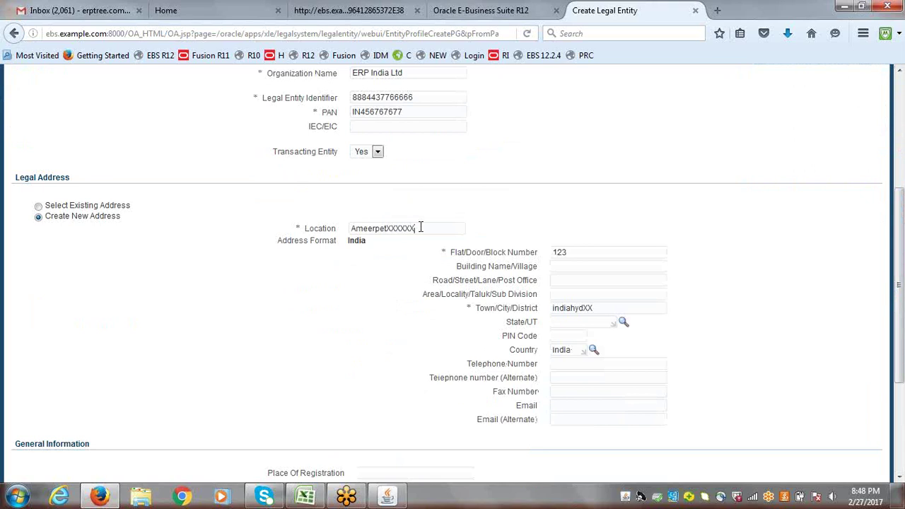
- Change the address to ABC Location, XYZ Location and XYZABC City, resubmit, then choose Select Existing Address
key(BackSpace)
key(BackSpace)
key(BackSpace)
key(BackSpace)
key(BackSpace)
key(BackSpace)
key(BackSpace)
key(BackSpace)
key(BackSpace)
key(BackSpace)
key(BackSpace)
key(BackSpace)
key(BackSpace)
key(BackSpace)
text(ABC)
double_click(553, 253)
text(XY)
double_click(605, 309)
text(X)
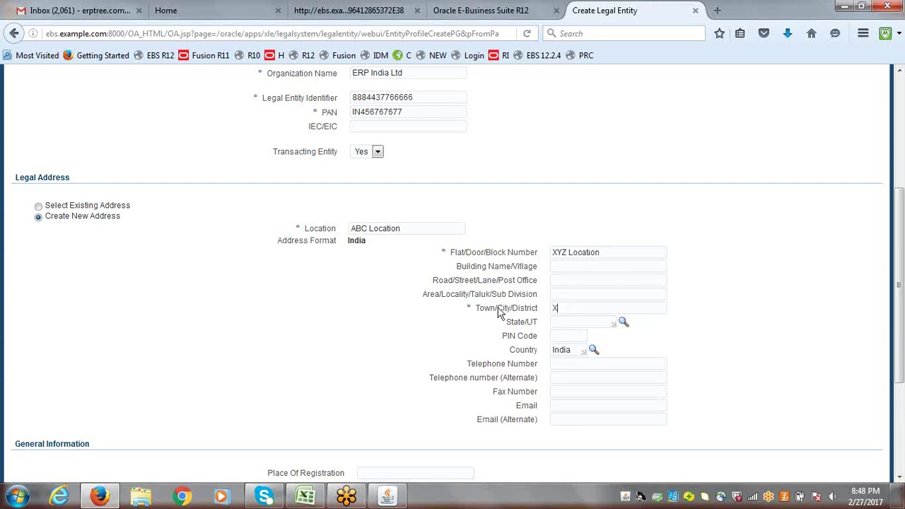
text(YZABC City)
drag(898, 363, 898, 242)
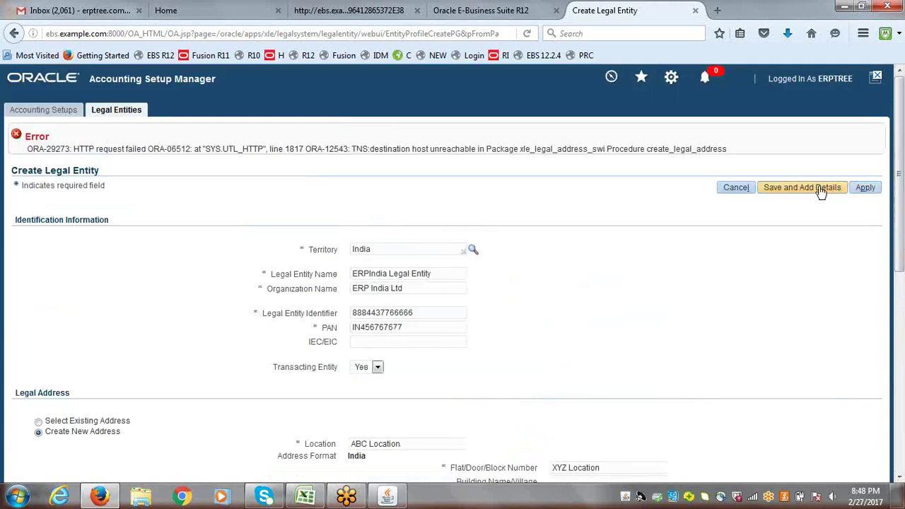
click(863, 188)
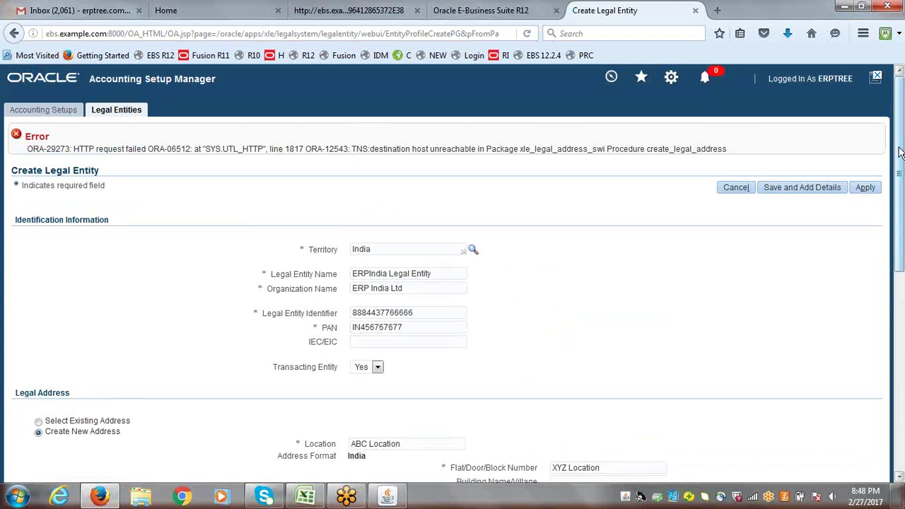
drag(900, 152, 901, 211)
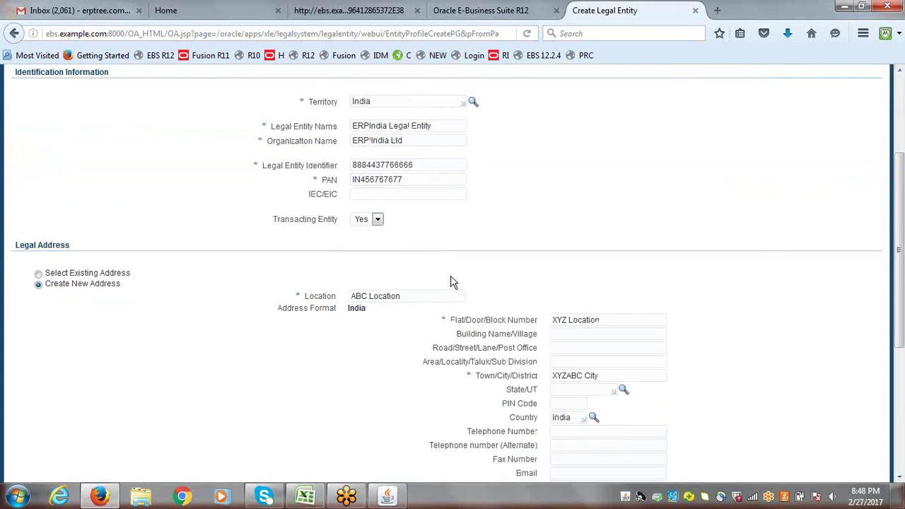
click(38, 274)
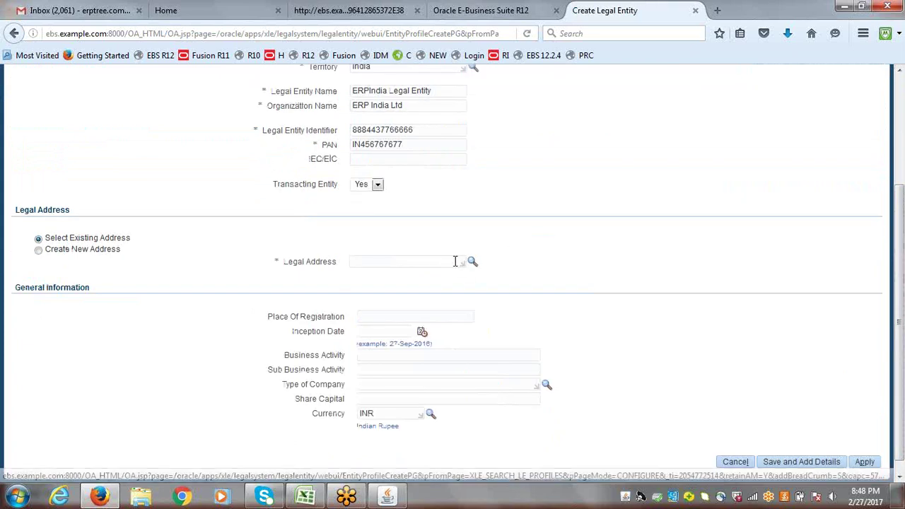
- Search the legal address lookup by Address Line 1 for ERPTREE, then ERP
click(456, 262)
text(i)
text(RP)
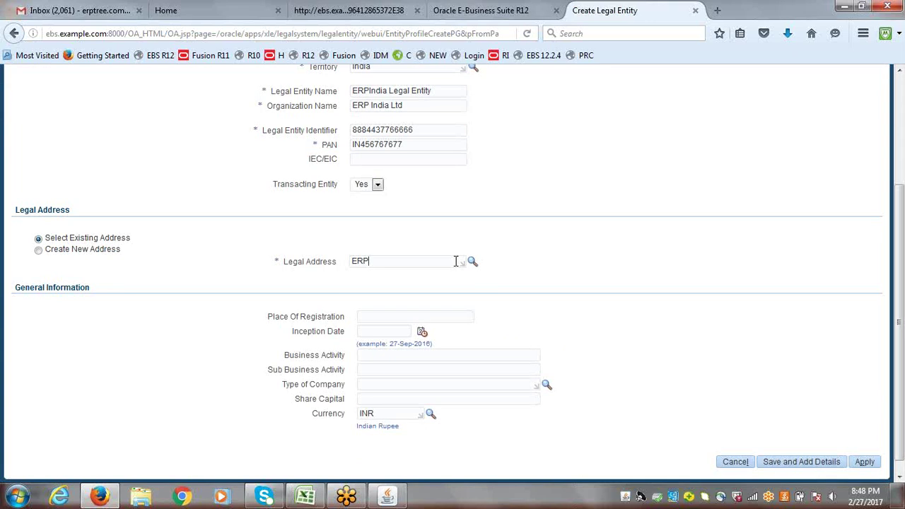
text(TREE)
click(472, 261)
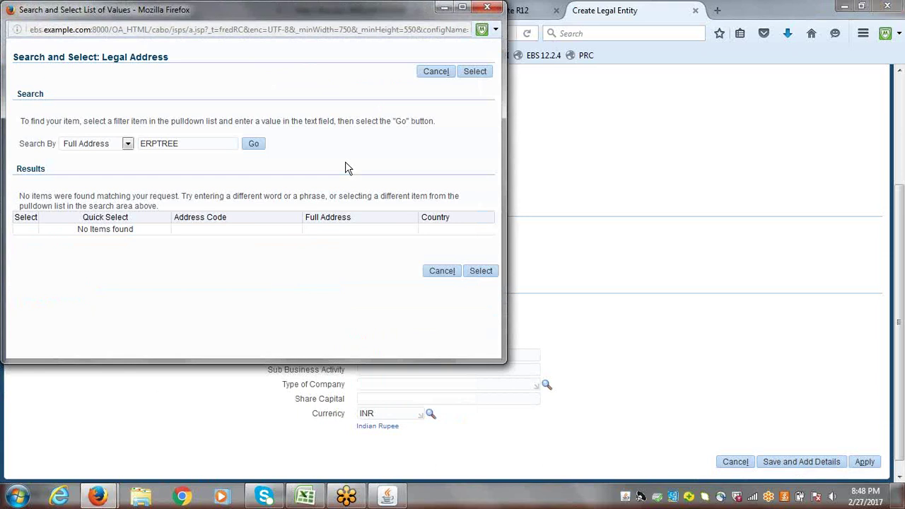
click(129, 145)
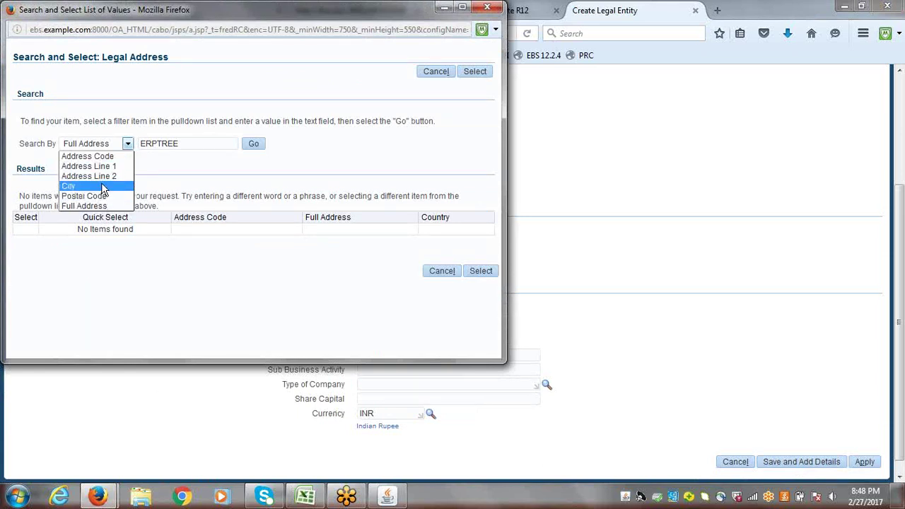
click(109, 166)
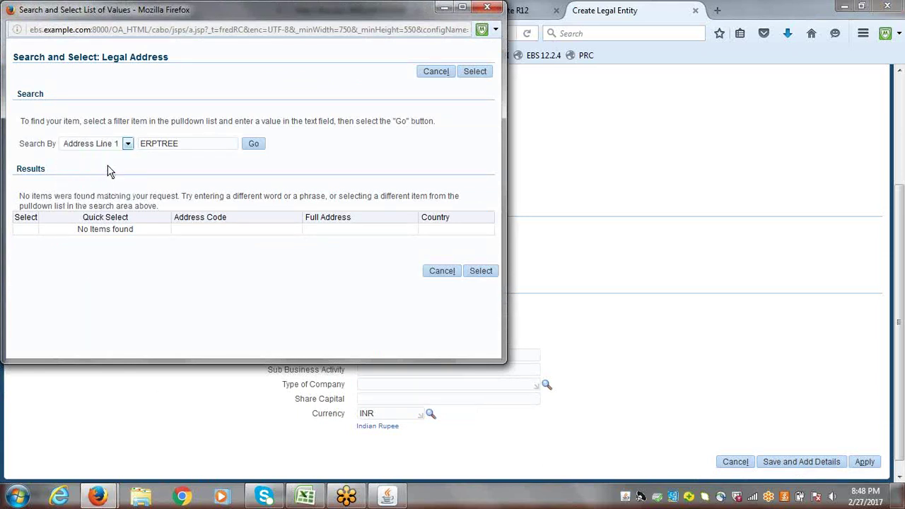
click(255, 144)
drag(195, 144, 112, 139)
click(111, 139)
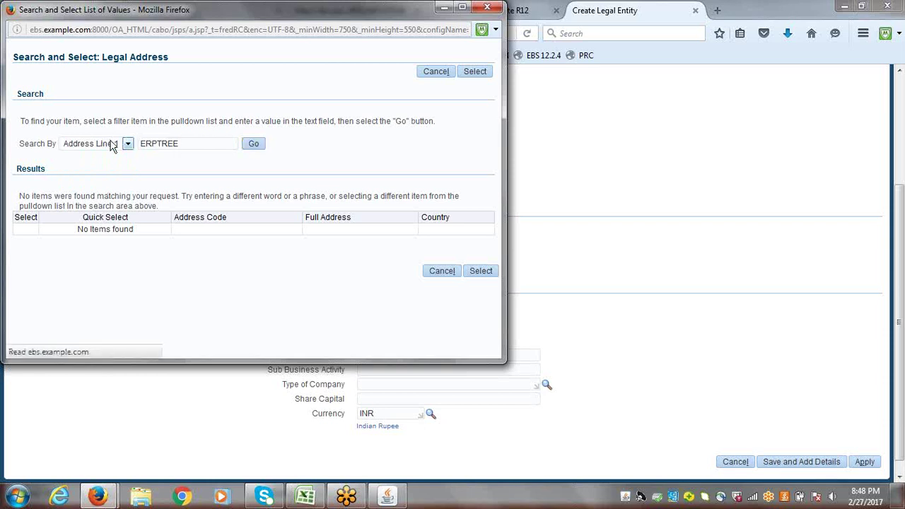
key(BackSpace)
key(BackSpace)
key(BackSpace)
key(BackSpace)
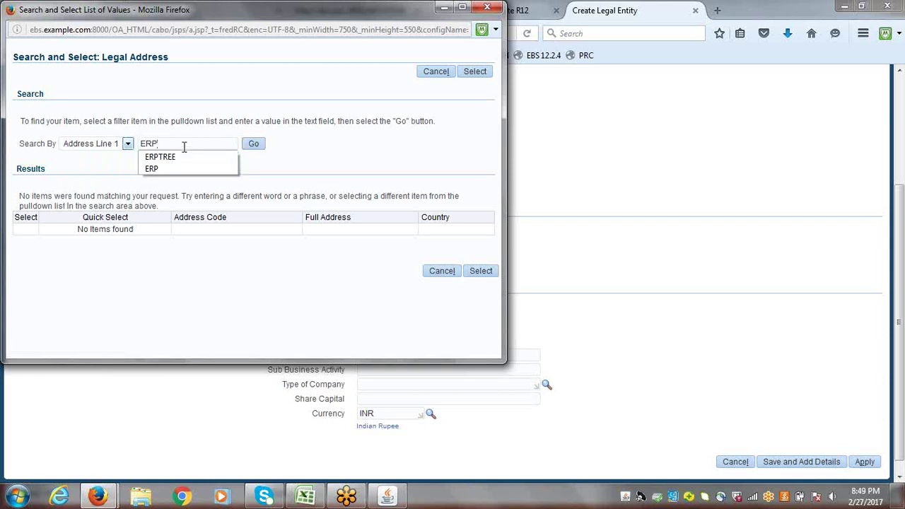
click(253, 144)
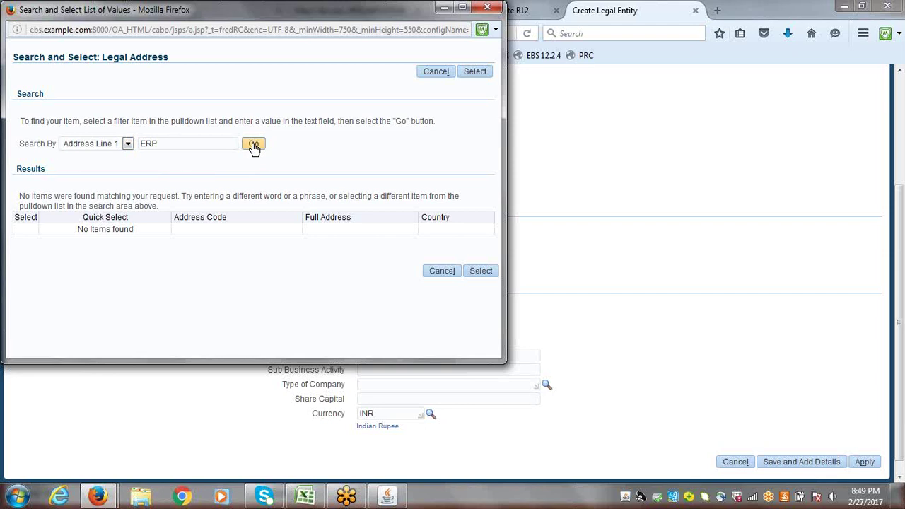
- Search by Address Code, pick ERPTREE Hyderabad as the legal address, and apply
click(127, 144)
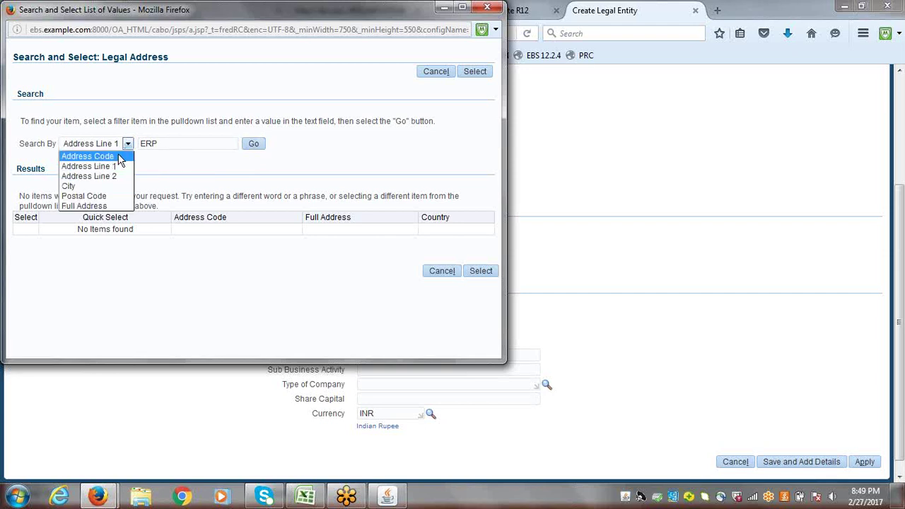
click(120, 154)
click(253, 145)
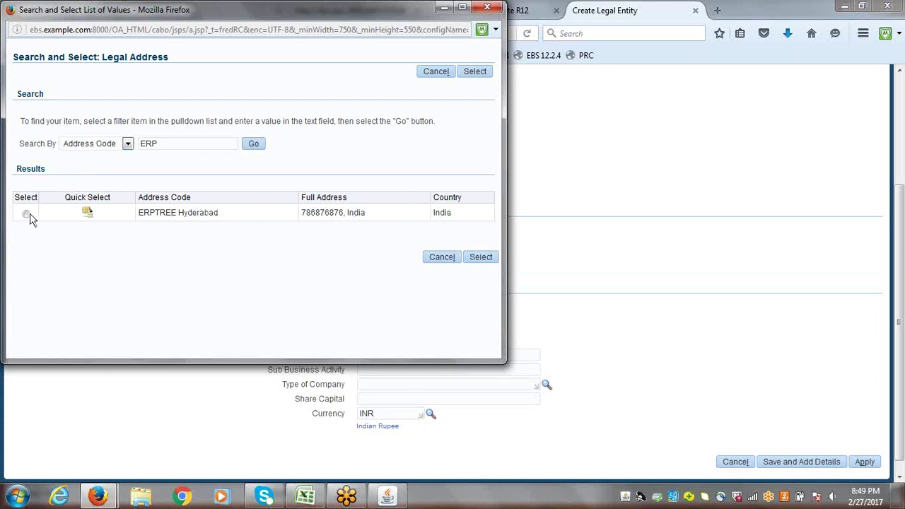
click(26, 214)
click(481, 257)
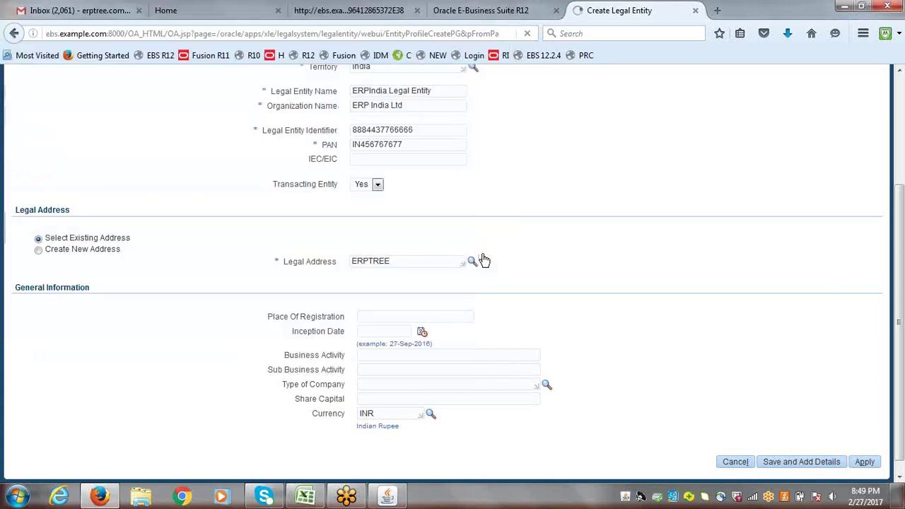
scroll(903, 235, down, 1)
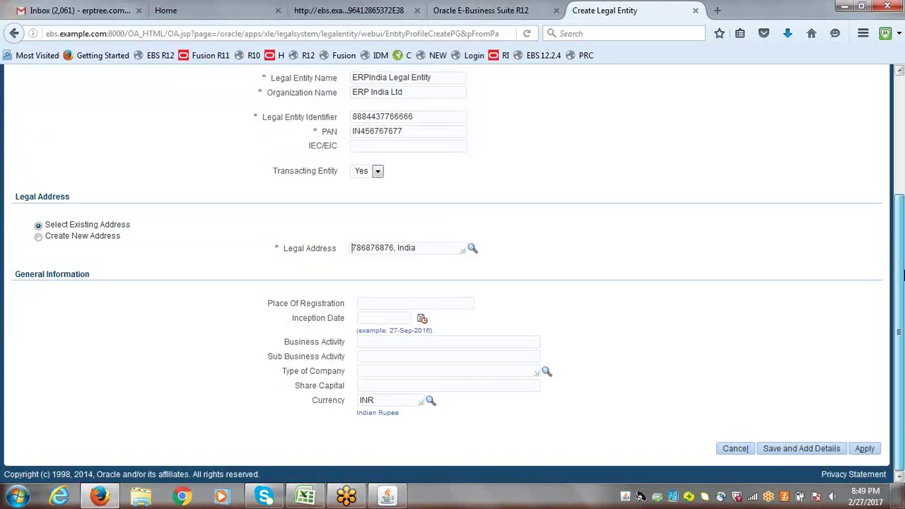
click(865, 450)
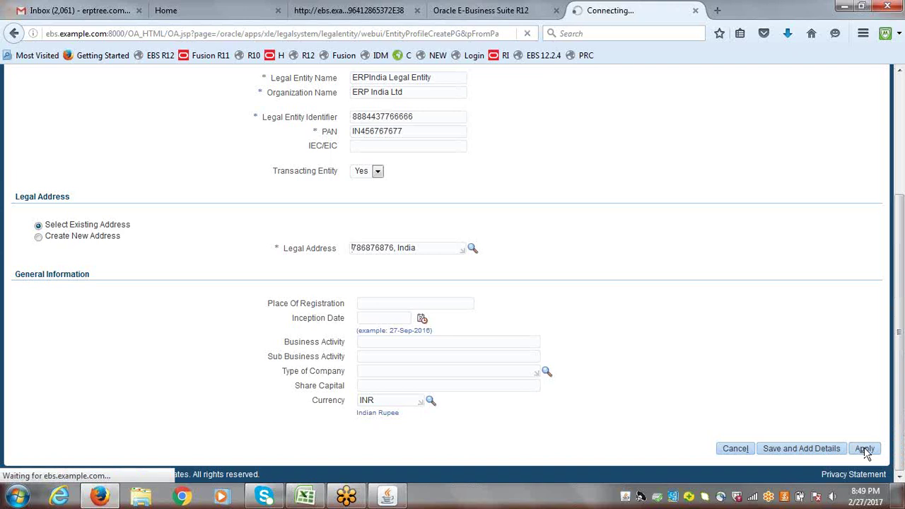
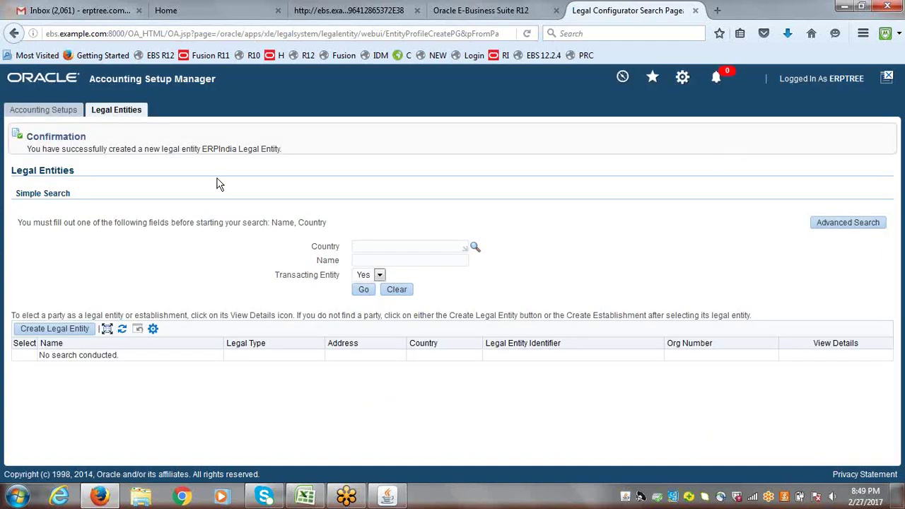
- Find the ERPTREE ledger in Accounting Setups and open Add Legal Entity from its accounting options
click(37, 115)
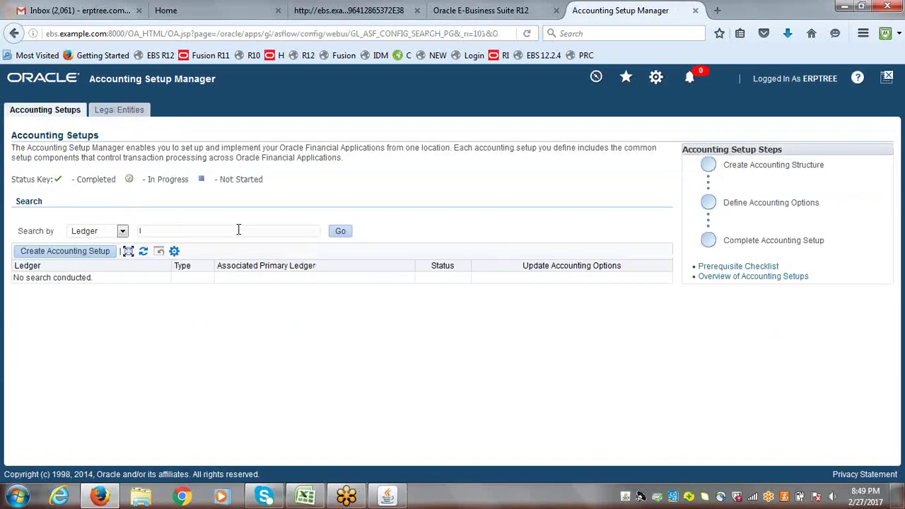
text(erp)
click(198, 244)
click(342, 234)
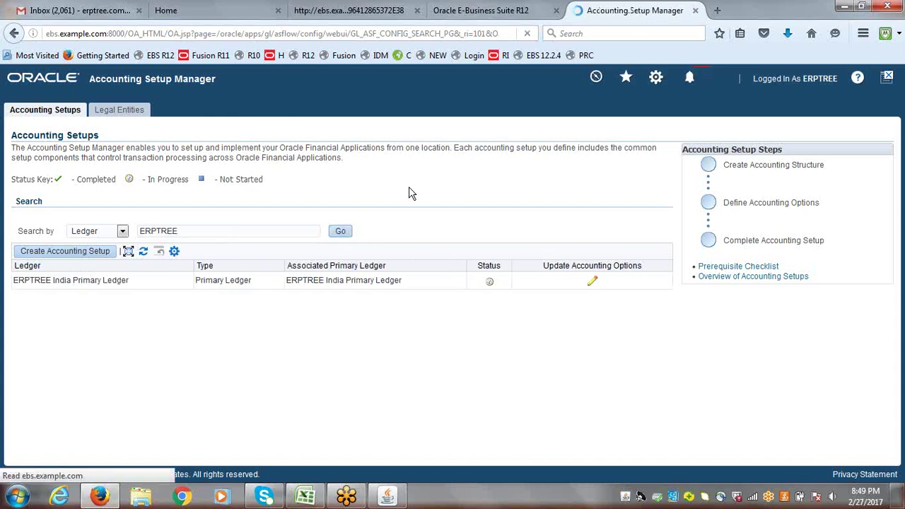
click(593, 282)
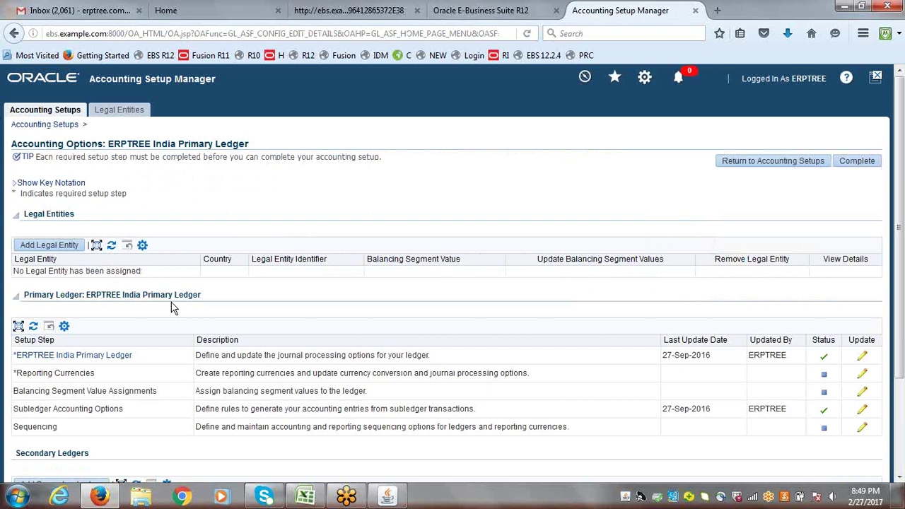
click(55, 245)
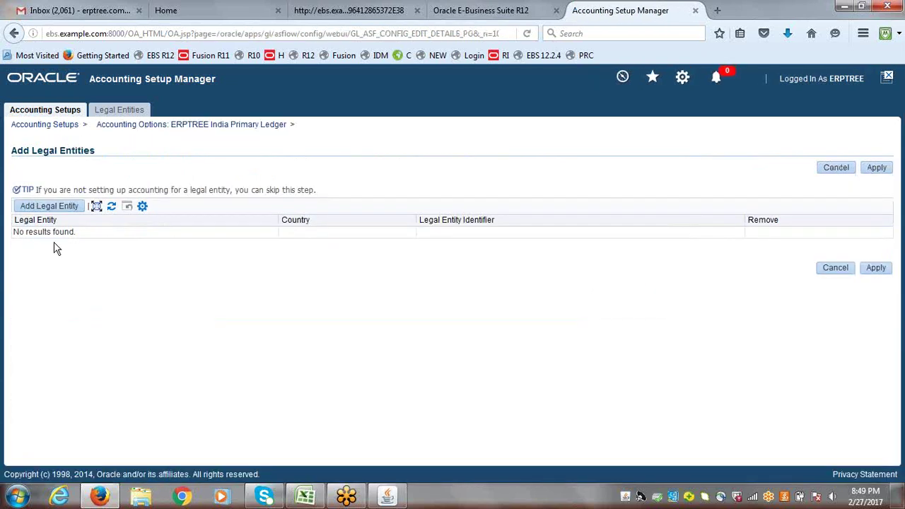
- Search for ERPIndia and assign ERPIndia Legal Entity (IN) to the ERPTREE India Primary Ledger
click(61, 206)
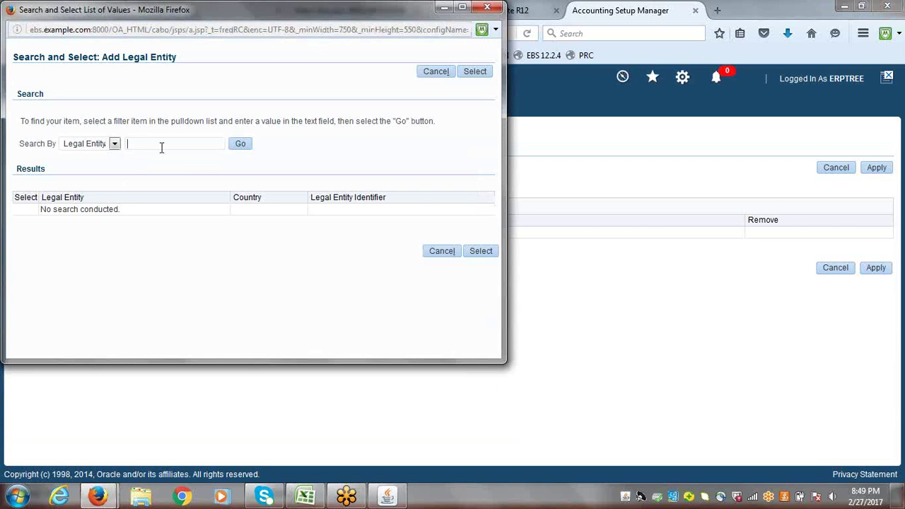
text(ERP)
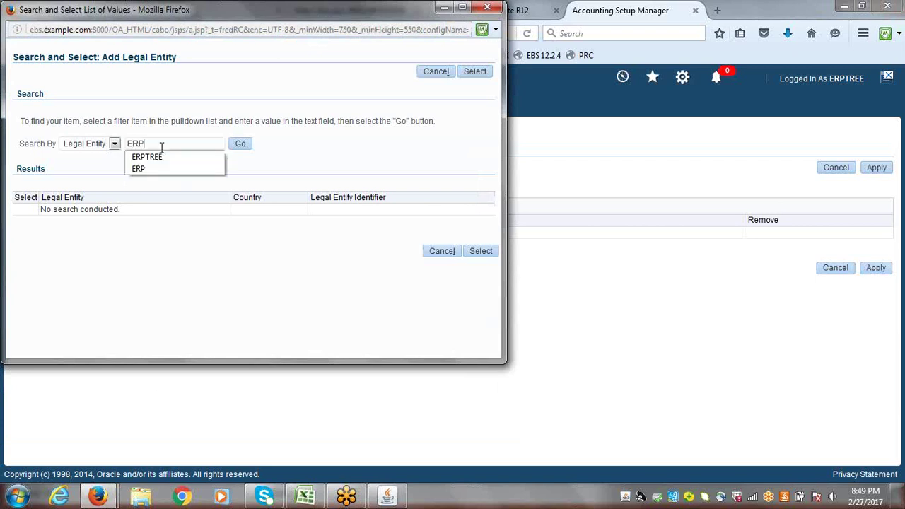
key(Escape)
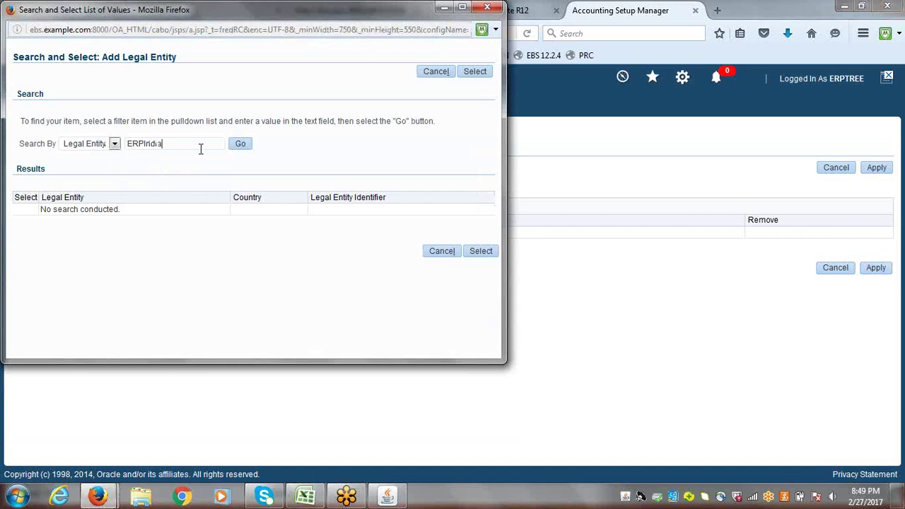
click(239, 144)
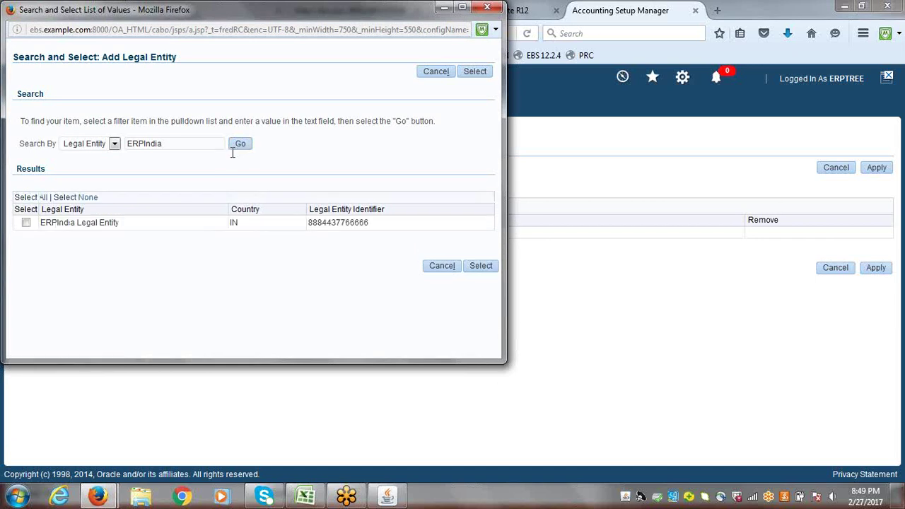
click(472, 269)
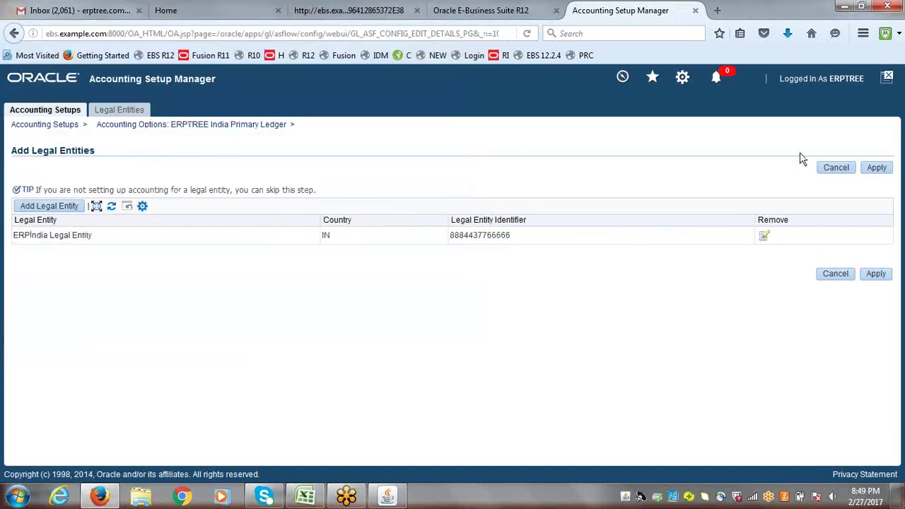
click(875, 171)
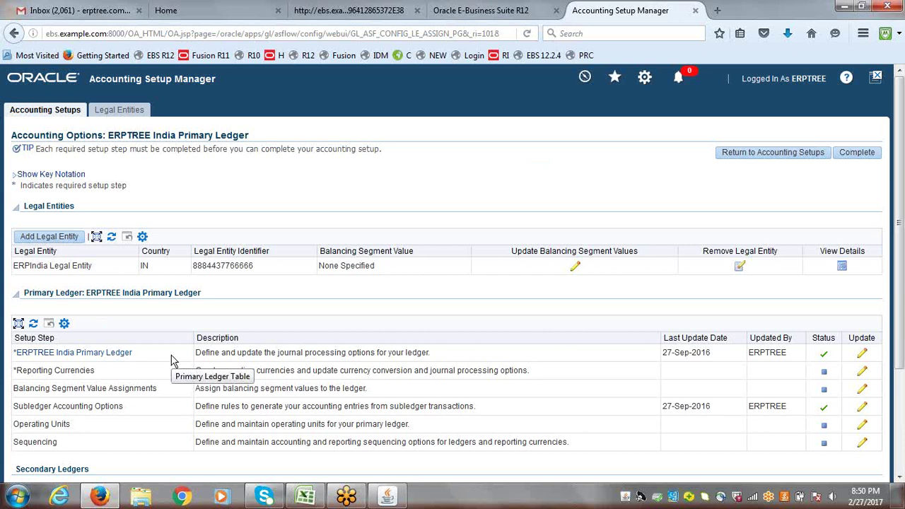
- Add balancing segment values 0001, 0002 and 0003 to ERPIndia Legal Entity and apply
click(574, 270)
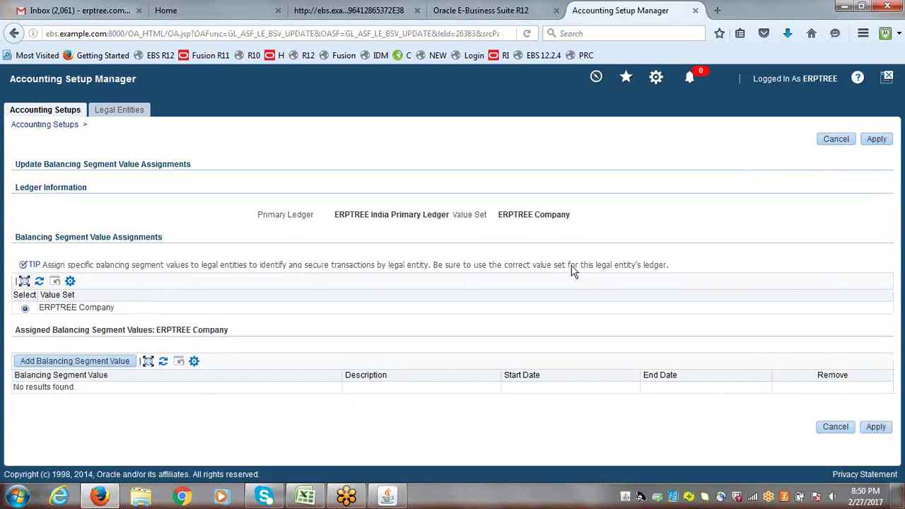
click(95, 362)
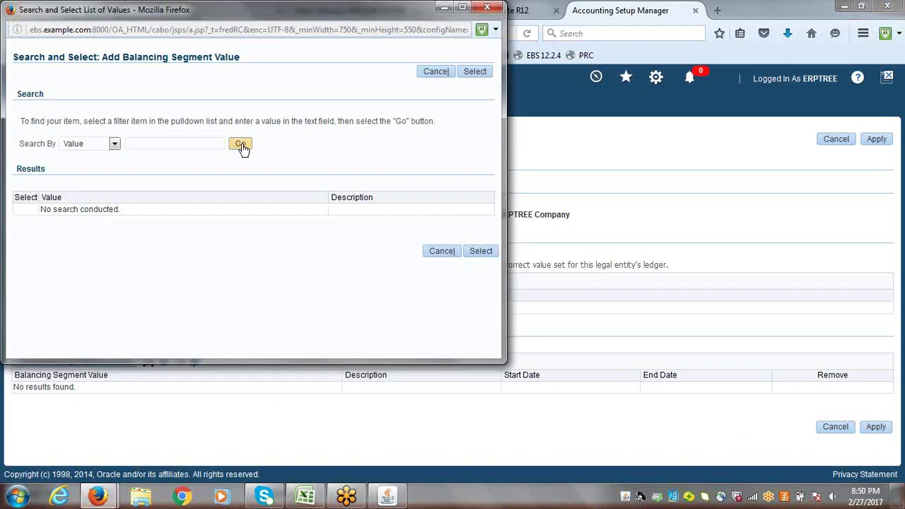
click(241, 145)
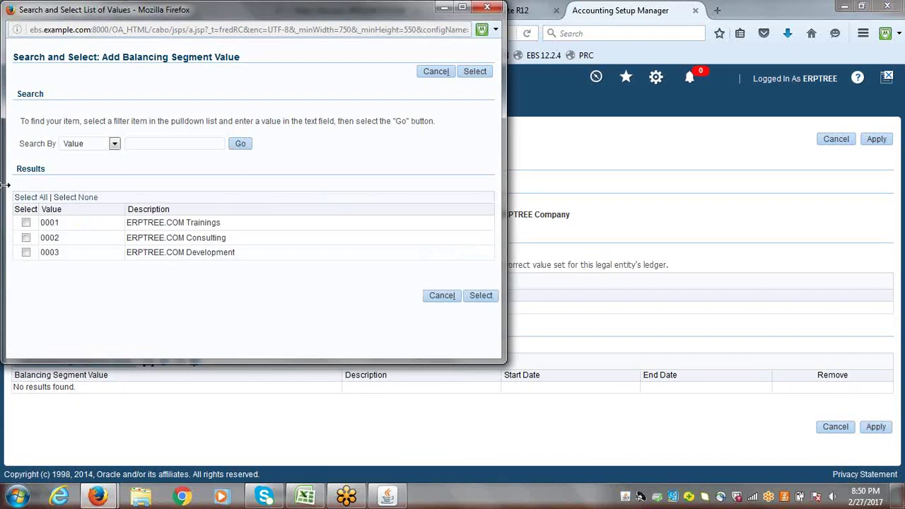
click(29, 199)
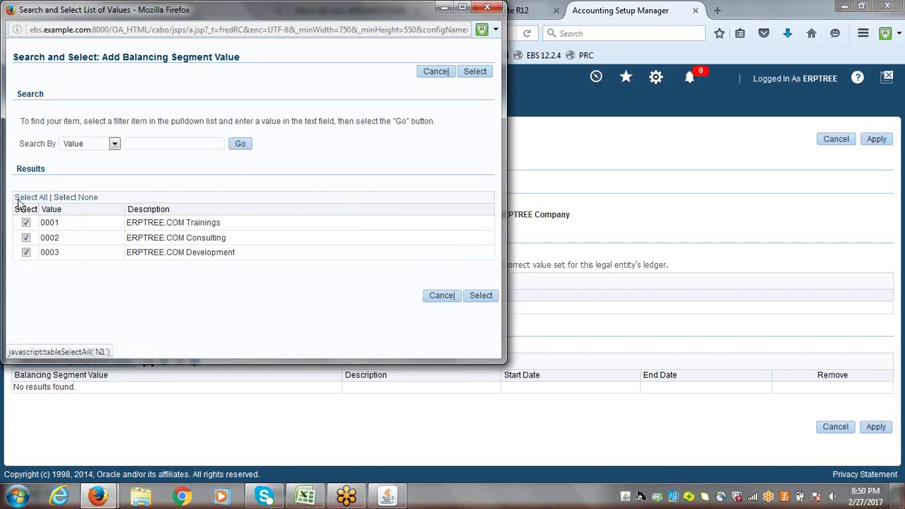
click(481, 295)
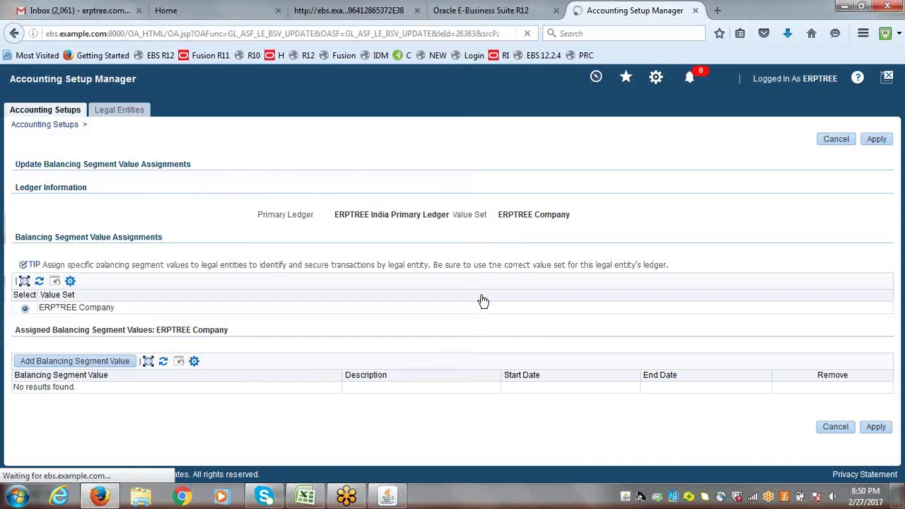
click(866, 139)
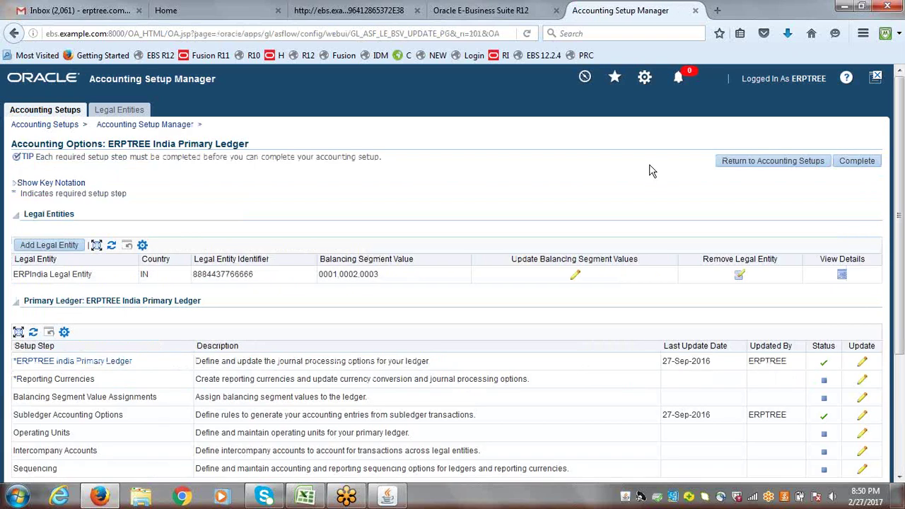
- Complete the ERPTREE India Primary Ledger setup, confirm the warning, and return to Accounting Setups
click(855, 162)
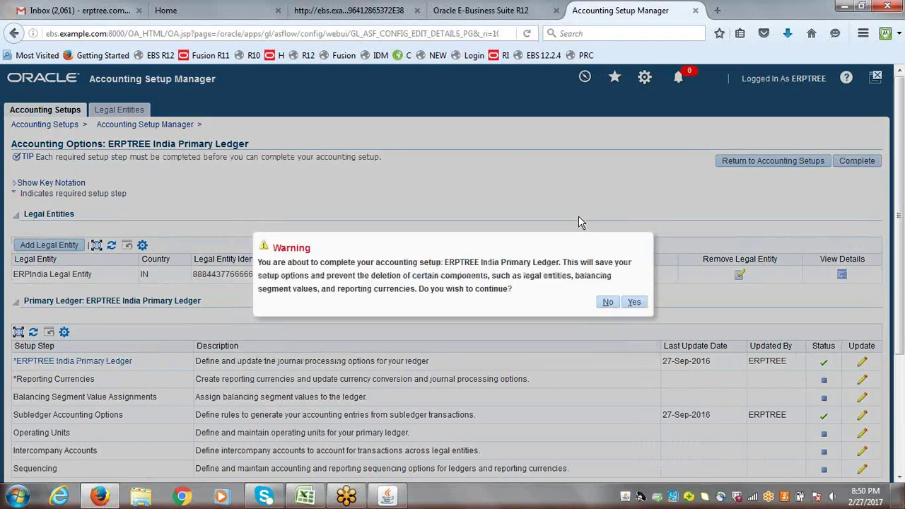
click(634, 302)
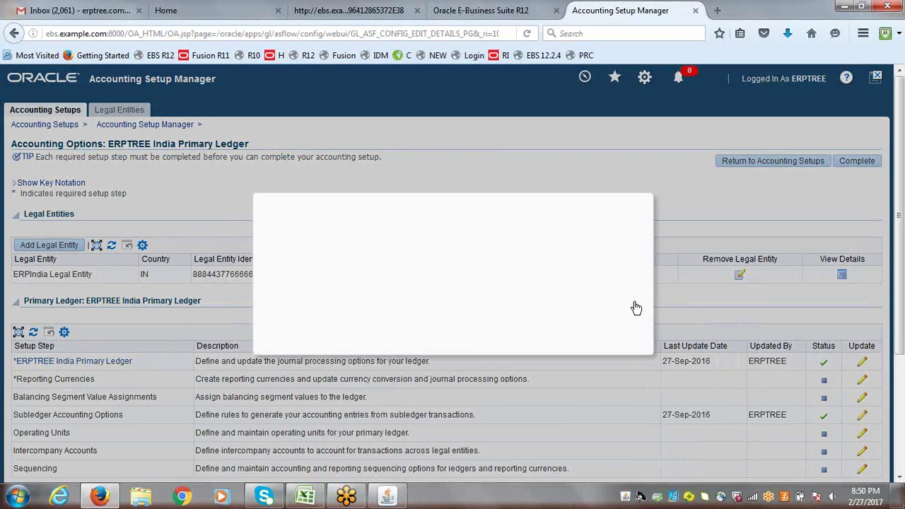
click(602, 302)
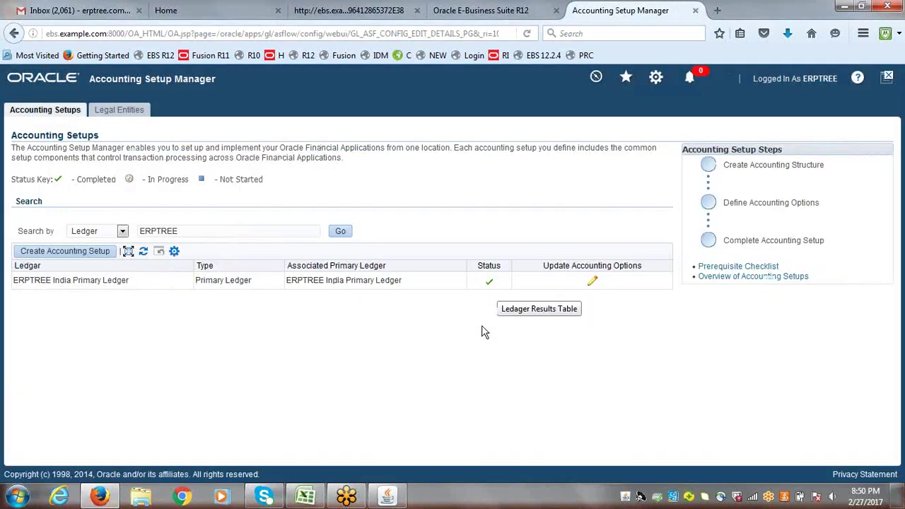
- Enter 'Assign Primary Ledger to All Responsibilities' in cell A116 of the Excel task list
click(305, 497)
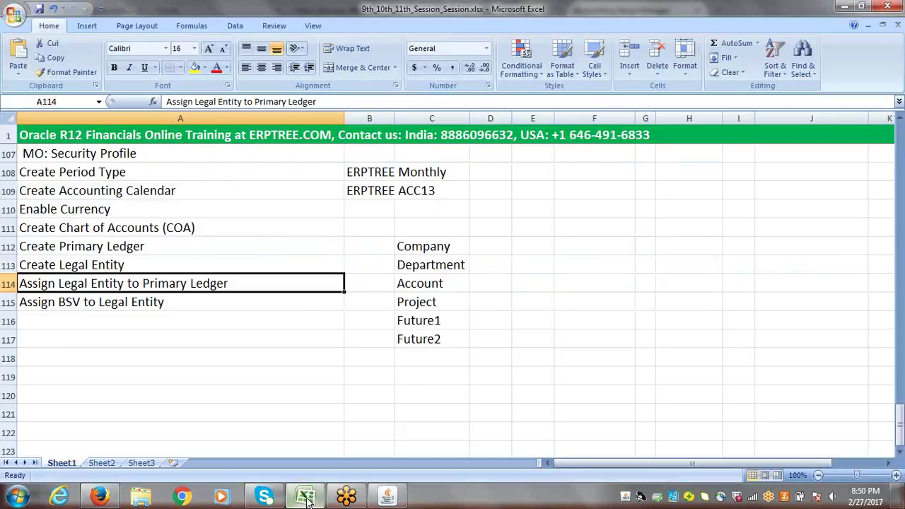
click(133, 319)
text(Assign P)
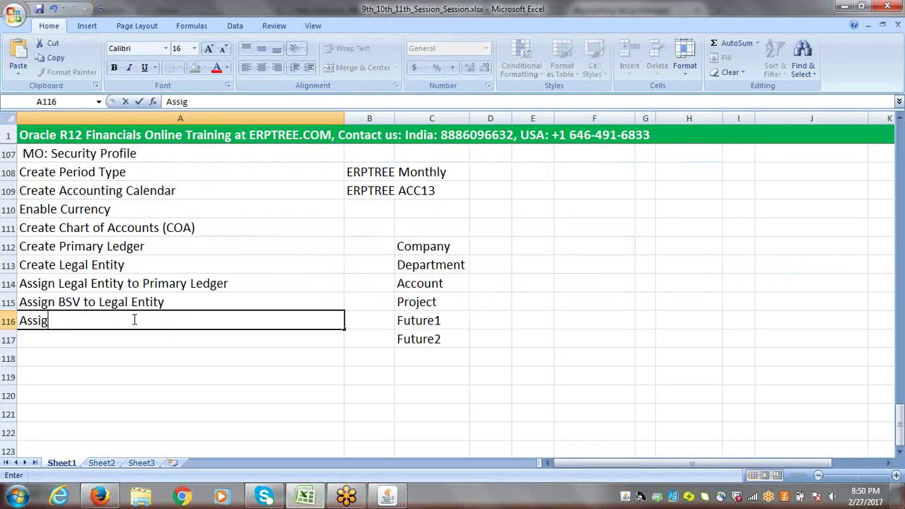
text(ma)
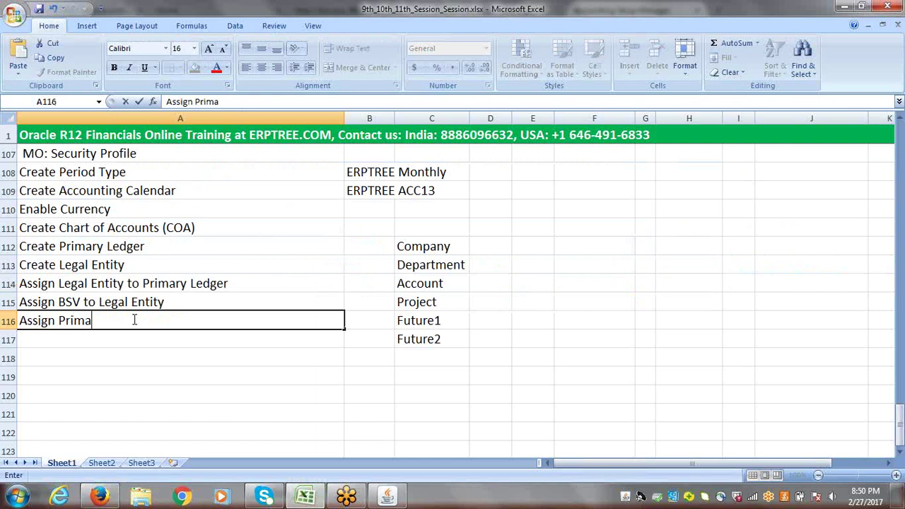
text(ry Ledger to )
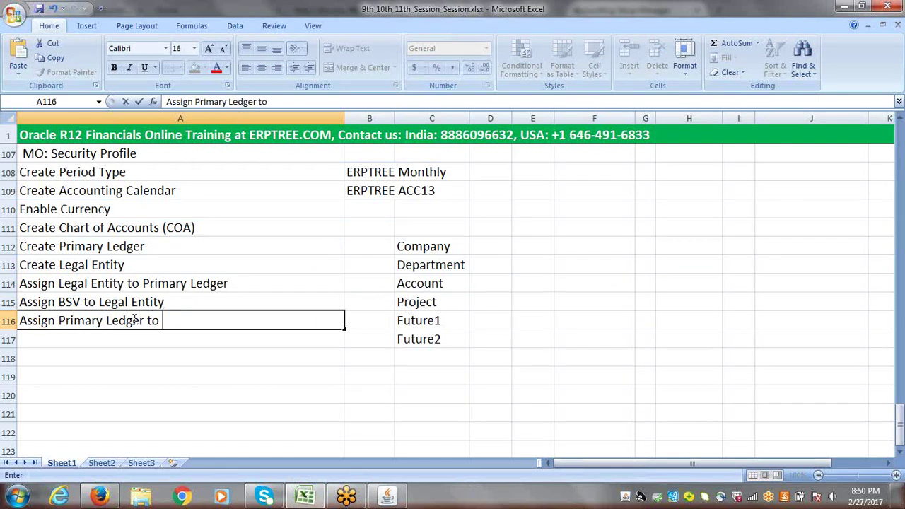
text(All Respo)
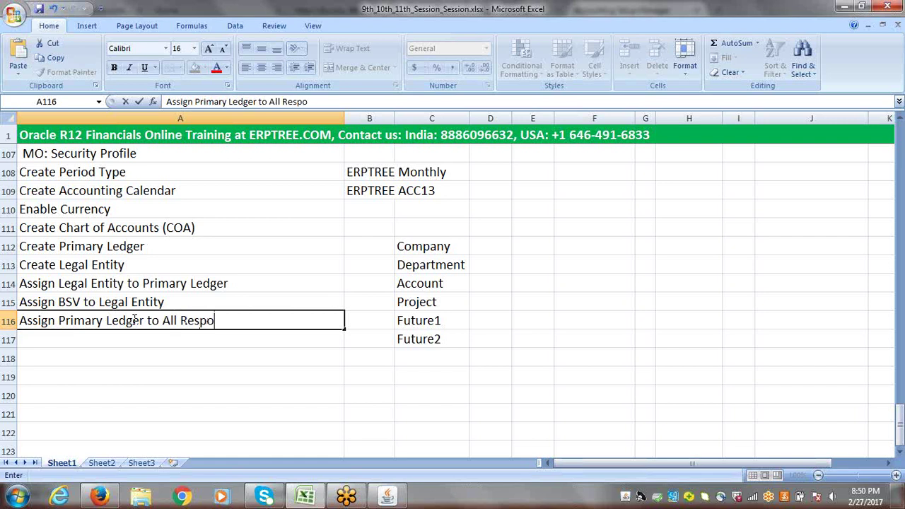
text(nsibilities)
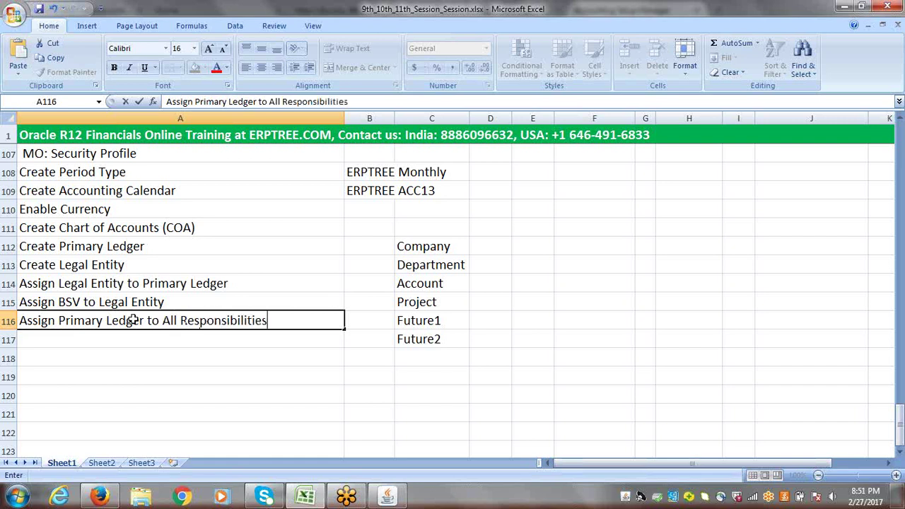
key(Tab)
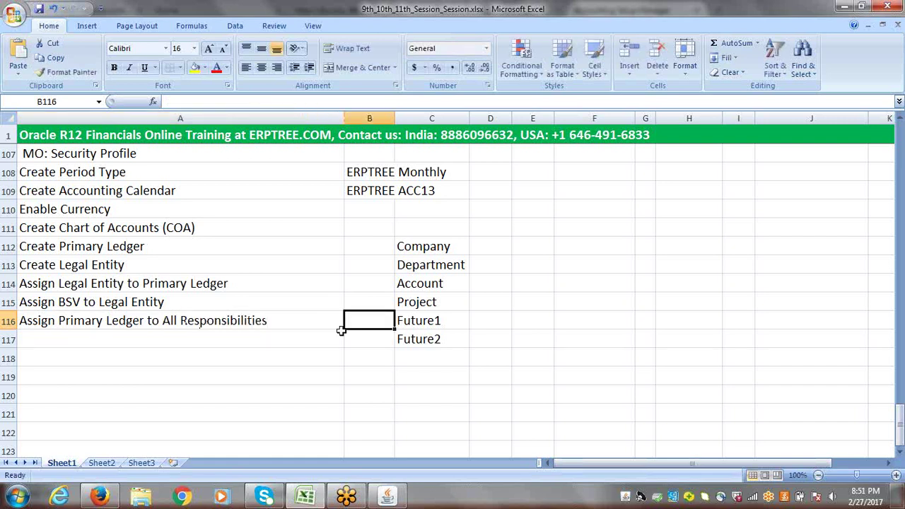
click(253, 320)
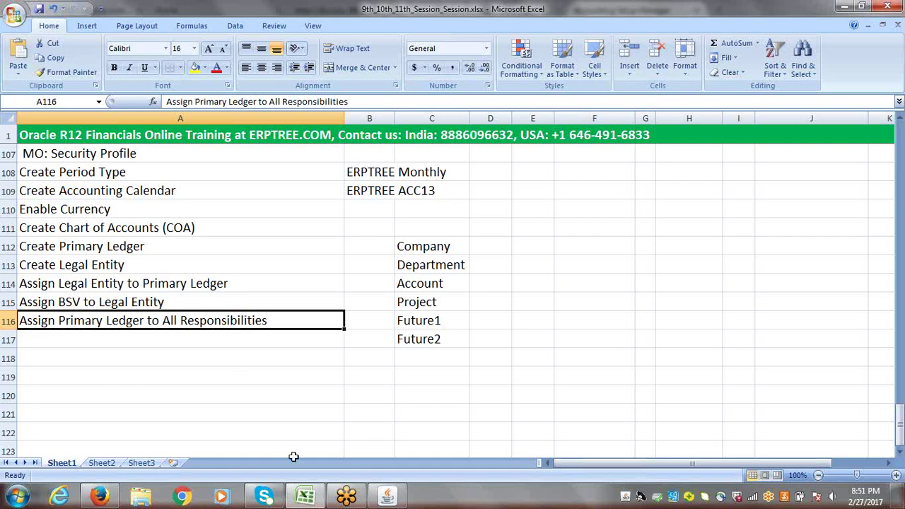
- Switch the Oracle Applications forms window to the System Administrator responsibility
click(388, 498)
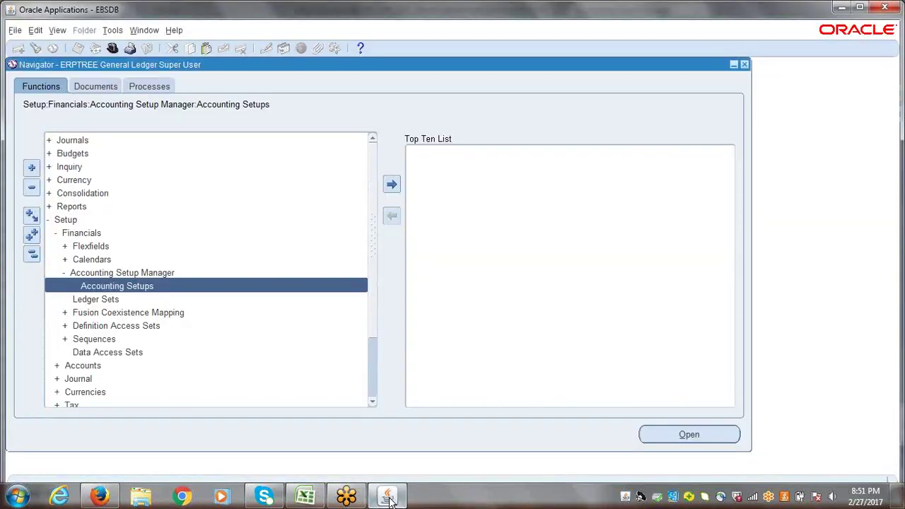
click(31, 254)
click(111, 48)
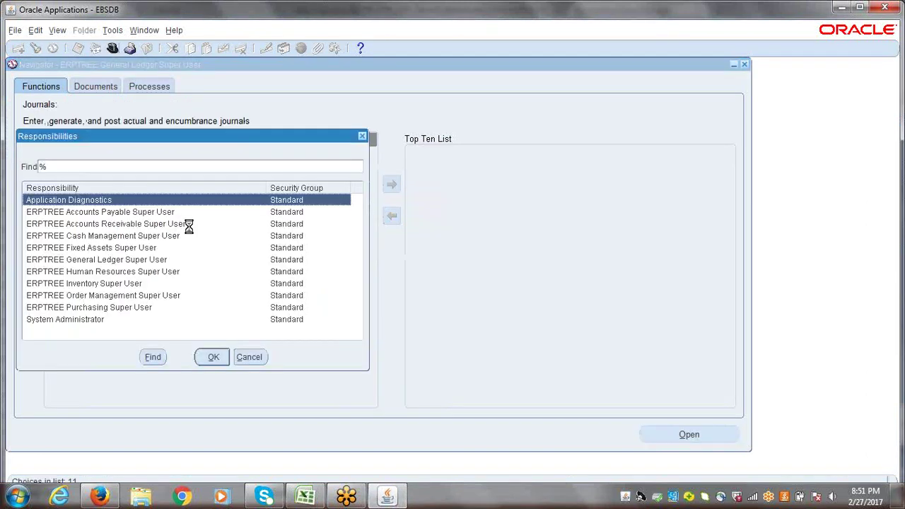
click(82, 322)
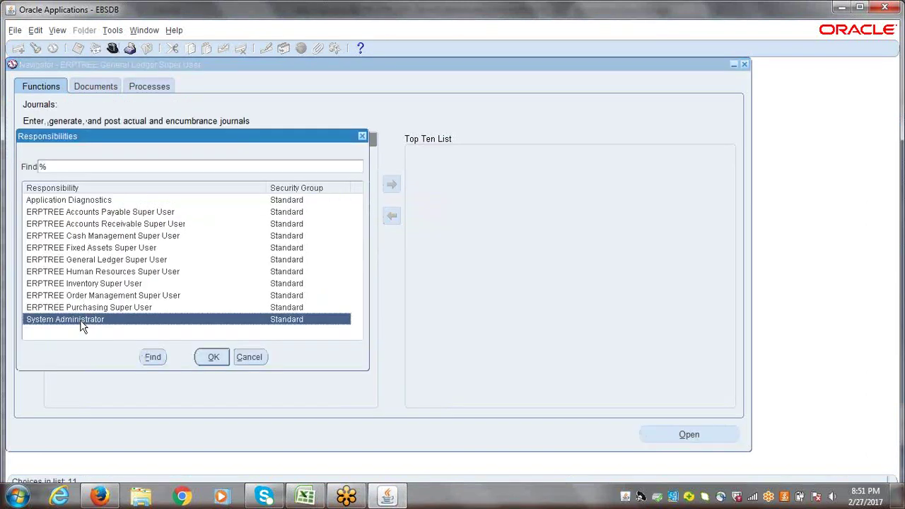
double_click(82, 322)
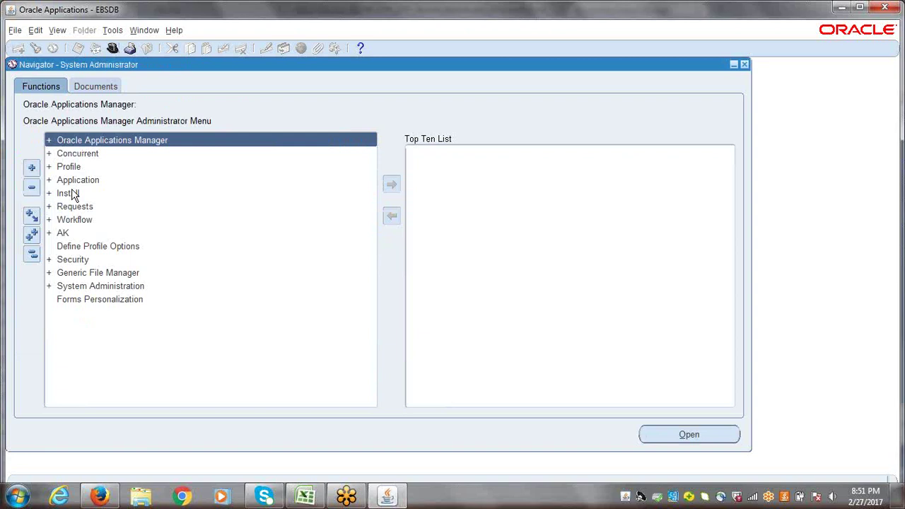
- Expand Profile and open System to bring up Find System Profile Values
click(71, 168)
double_click(71, 169)
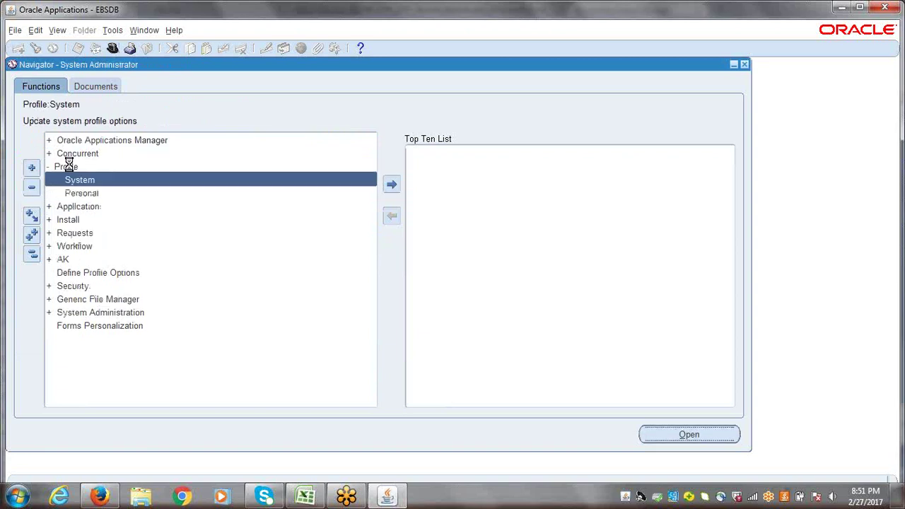
double_click(70, 177)
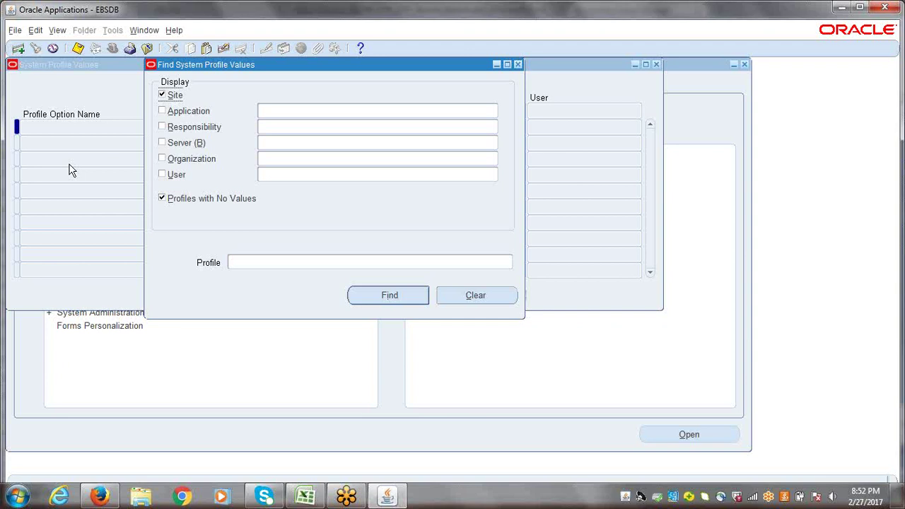
- Set GL Ledger Name to ERPTREE India Primary Ledger for ERPTREE Accounts Payable Super User
click(289, 128)
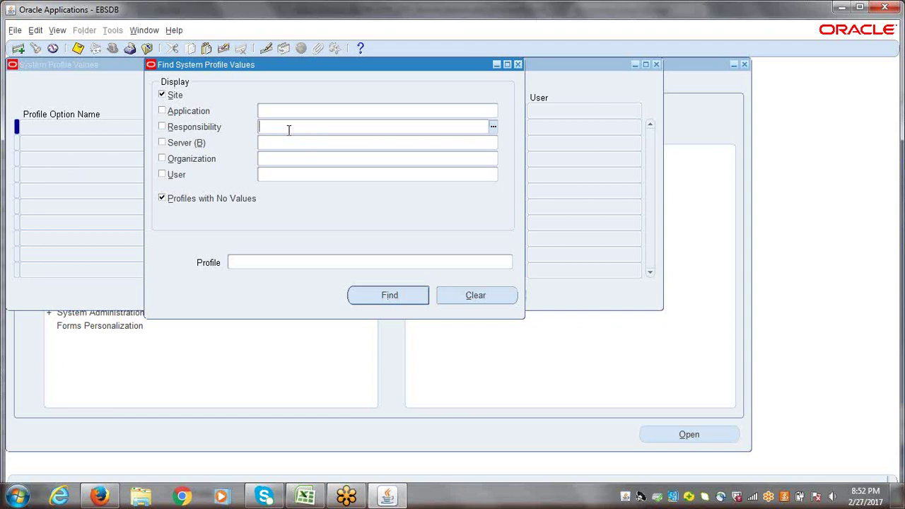
text(ERPTREE)
key(Tab)
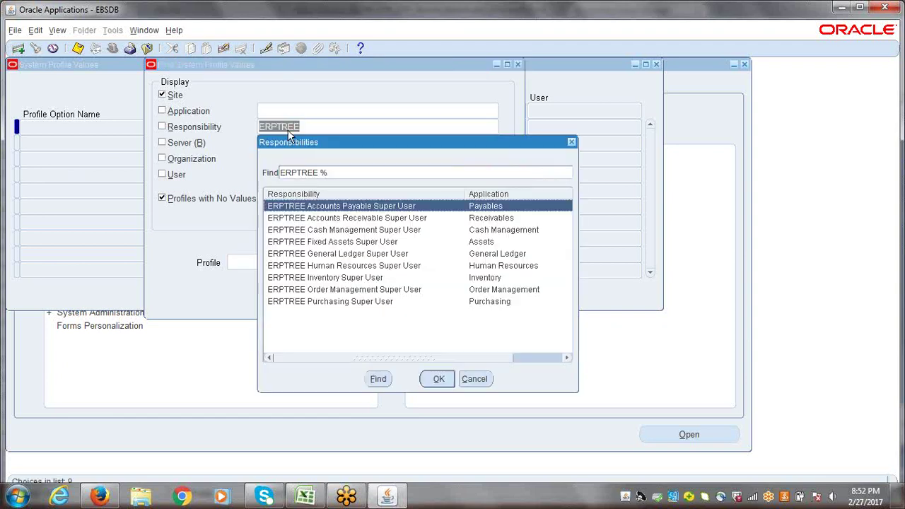
double_click(354, 205)
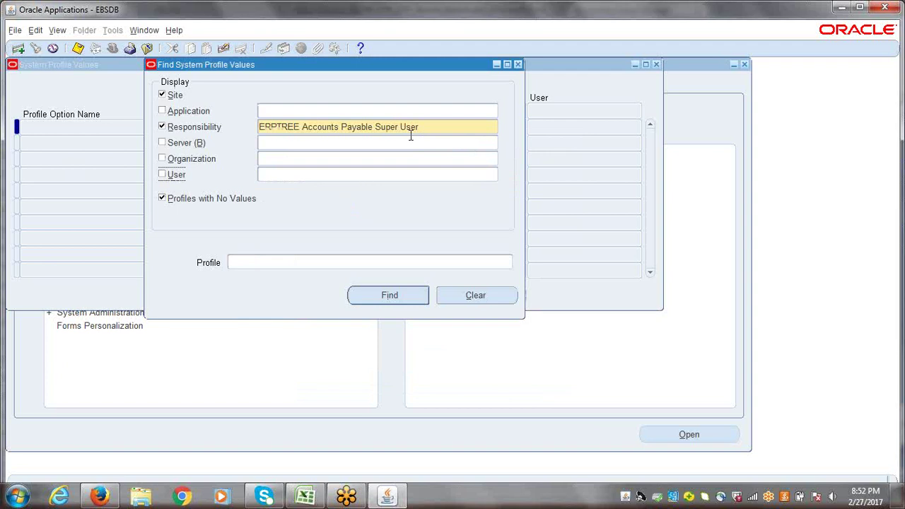
click(308, 261)
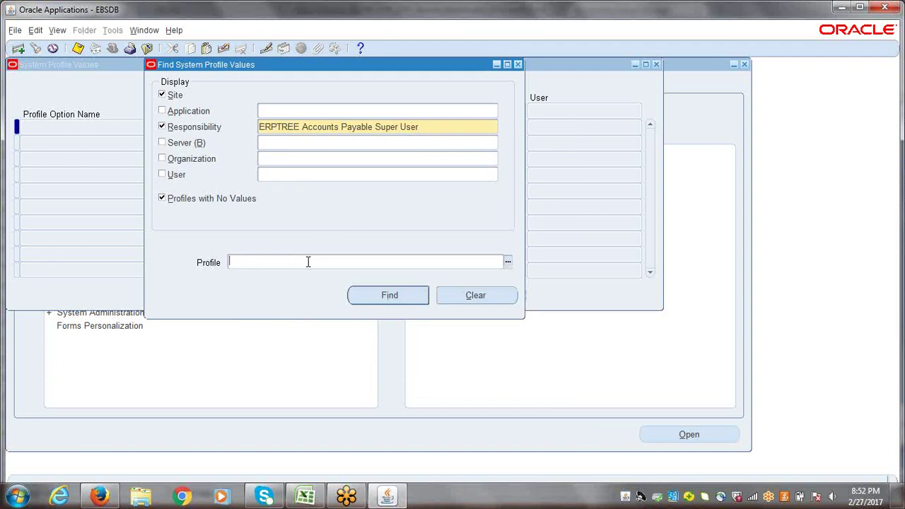
text(GL Ledger Name)
click(369, 296)
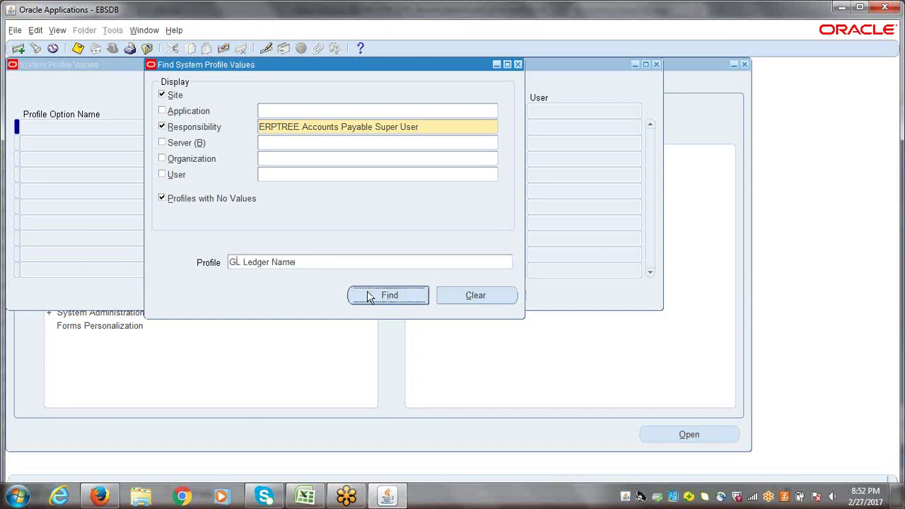
click(457, 128)
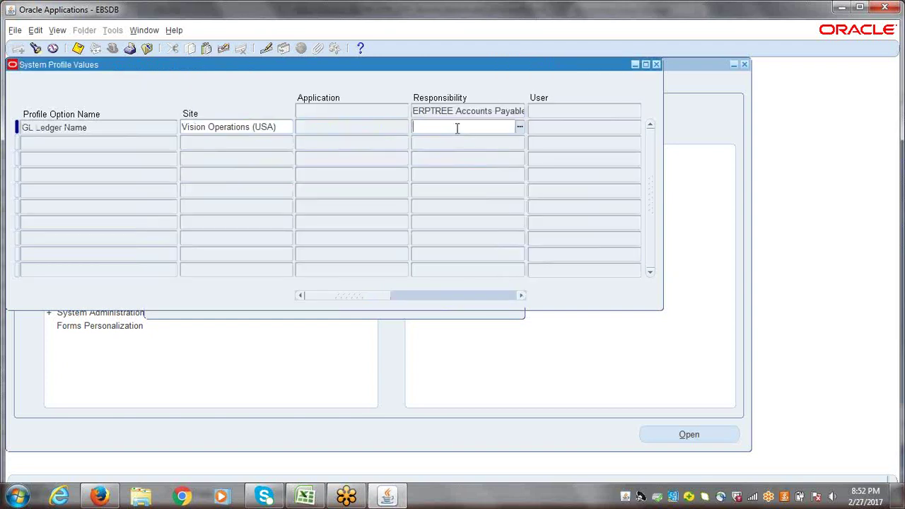
text(erptree)
key(Tab)
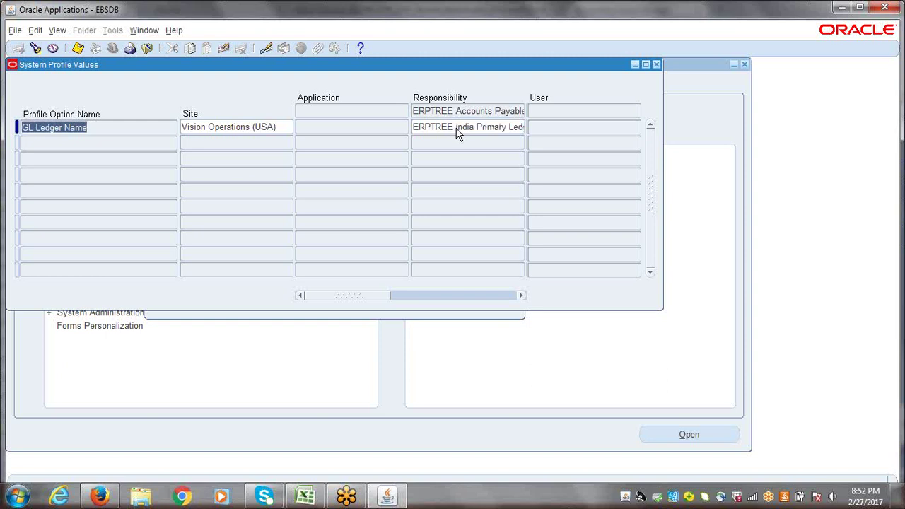
click(457, 130)
key(ctrl+c)
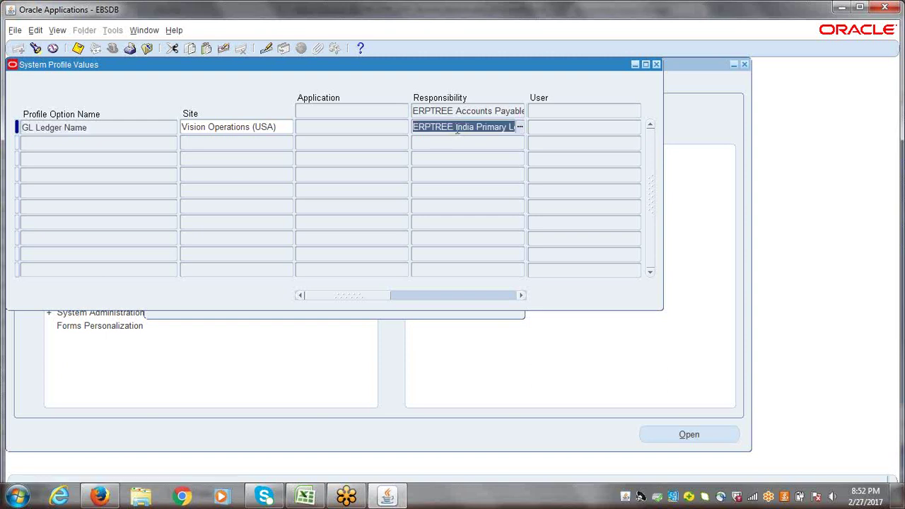
- Set and save GL Ledger Name as ERPTREE India Primary Ledger for ERPTREE Accounts Receivable Super User
key(ctrl+f)
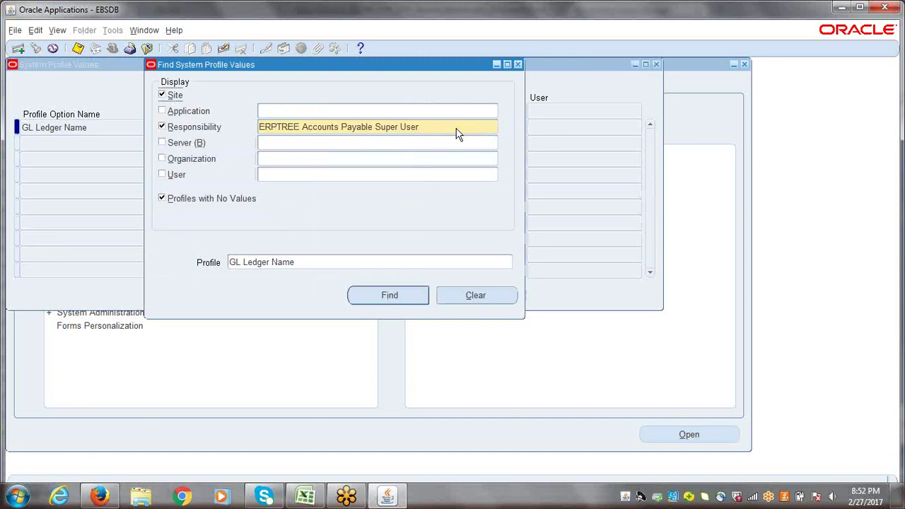
triple_click(439, 126)
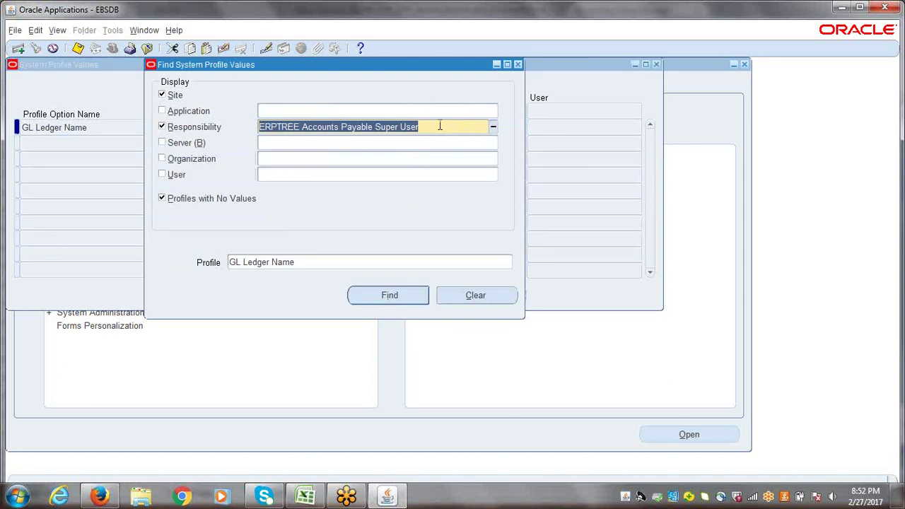
text(erptree)
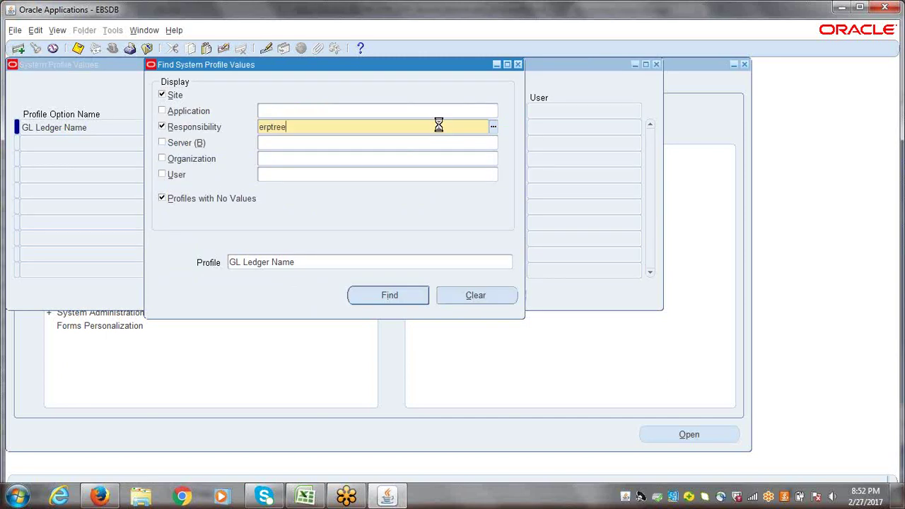
key(Tab)
click(347, 218)
key(Return)
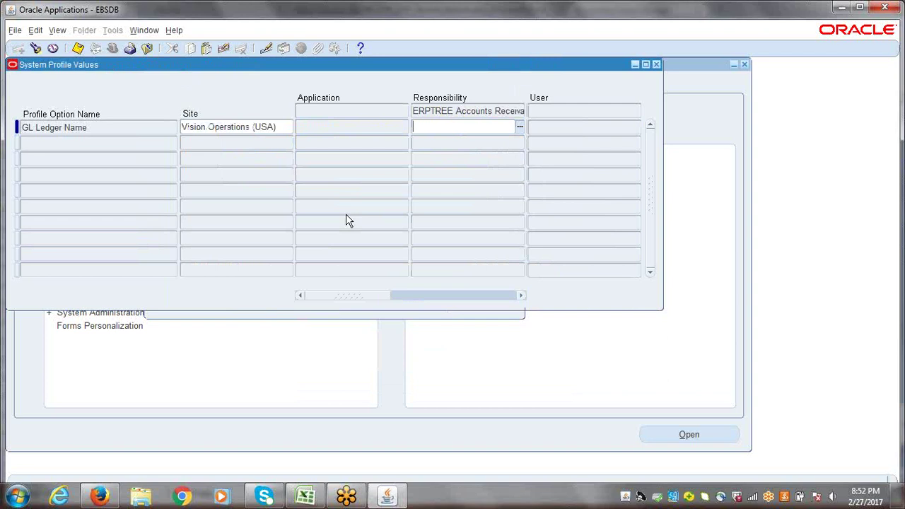
key(ctrl+v)
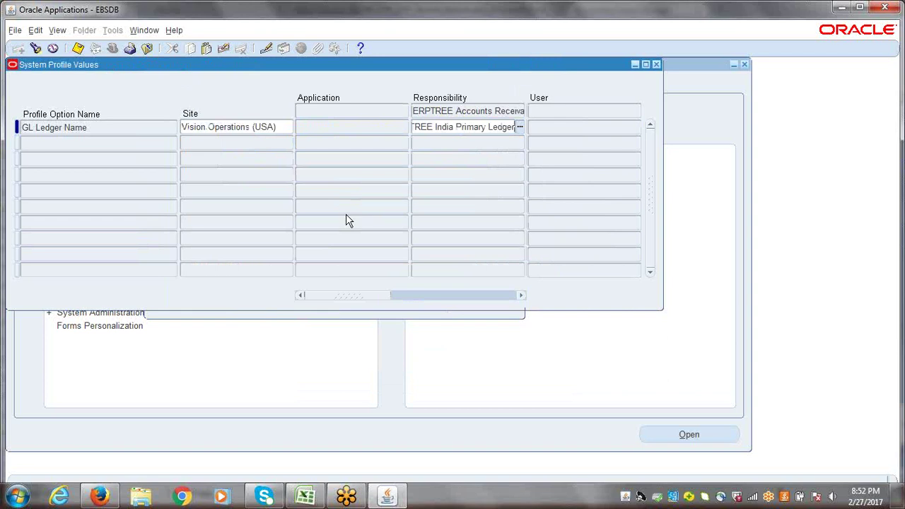
key(ctrl+s)
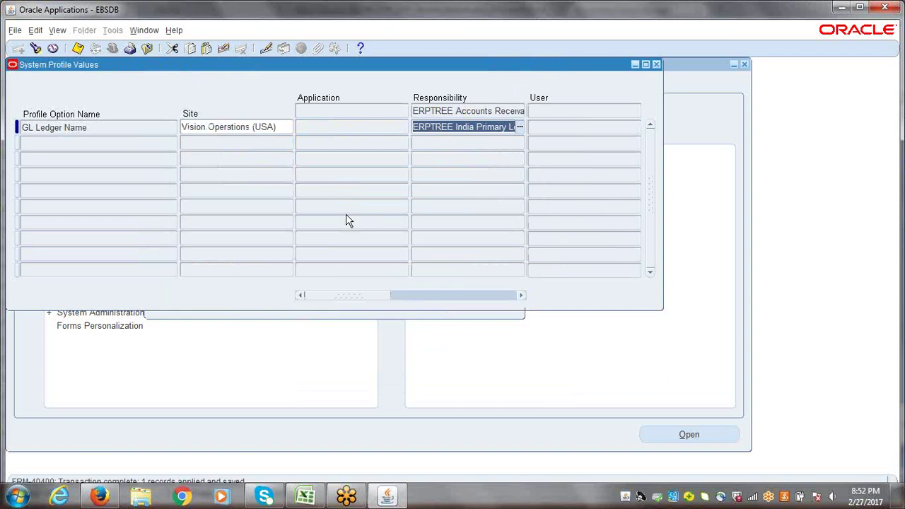
- Set and save GL Ledger Name as ERPTREE India Primary Ledger for ERPTREE Cash Management Super User
key(F11)
triple_click(430, 131)
text(er)
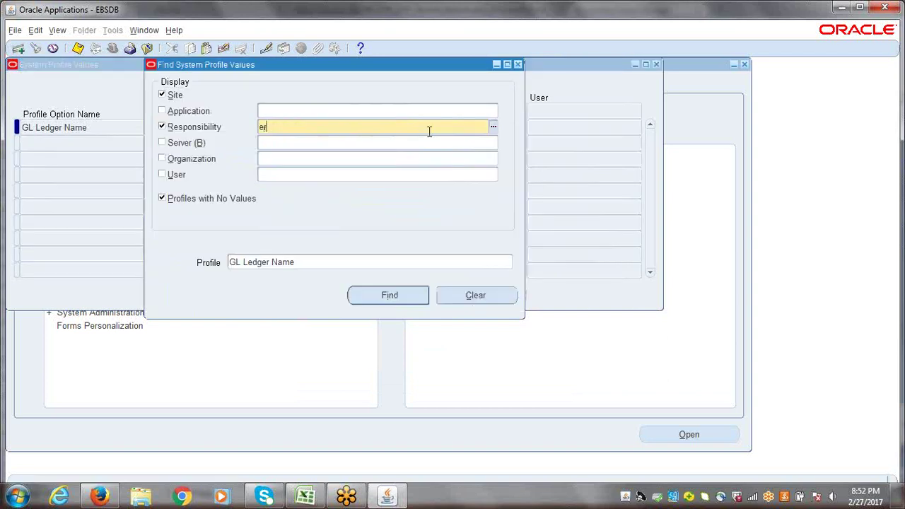
text(ptree)
key(Tab)
click(335, 229)
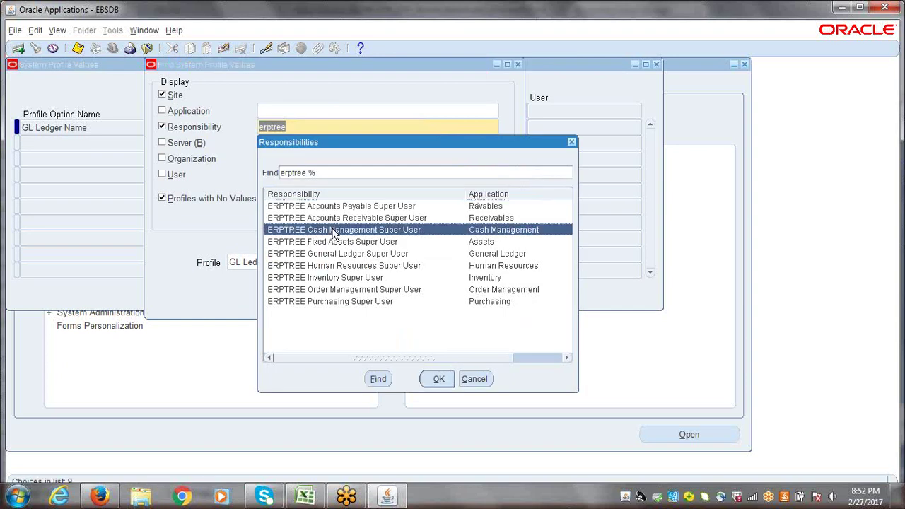
key(Return)
key(Return)
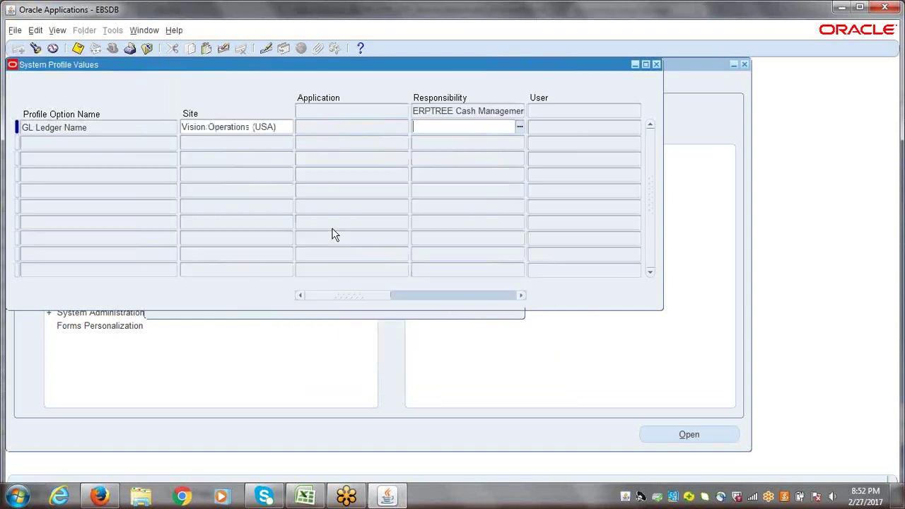
text(ERPTREE India Primary Ledger)
key(ctrl+s)
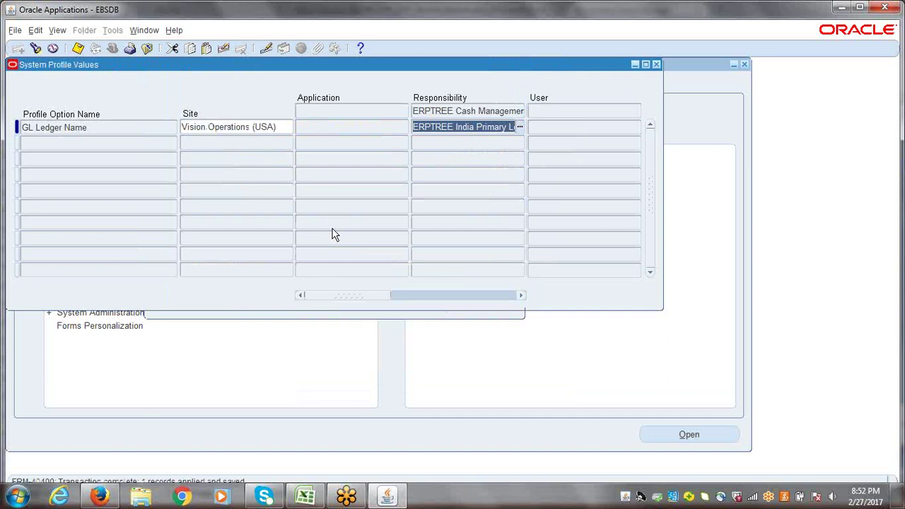
- Set and save GL Ledger Name as ERPTREE India Primary Ledger for ERPTREE Fixed Assets Super User
key(ctrl+f)
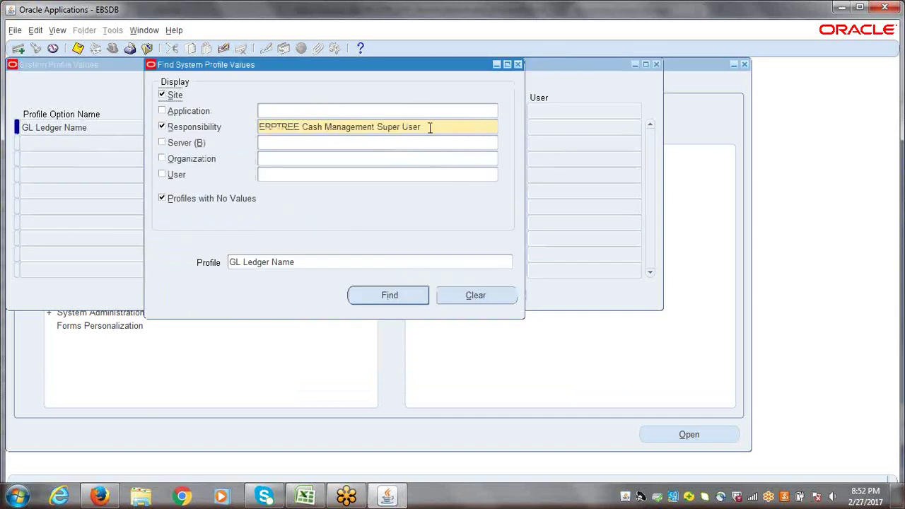
click(430, 128)
text(erptree)
key(Tab)
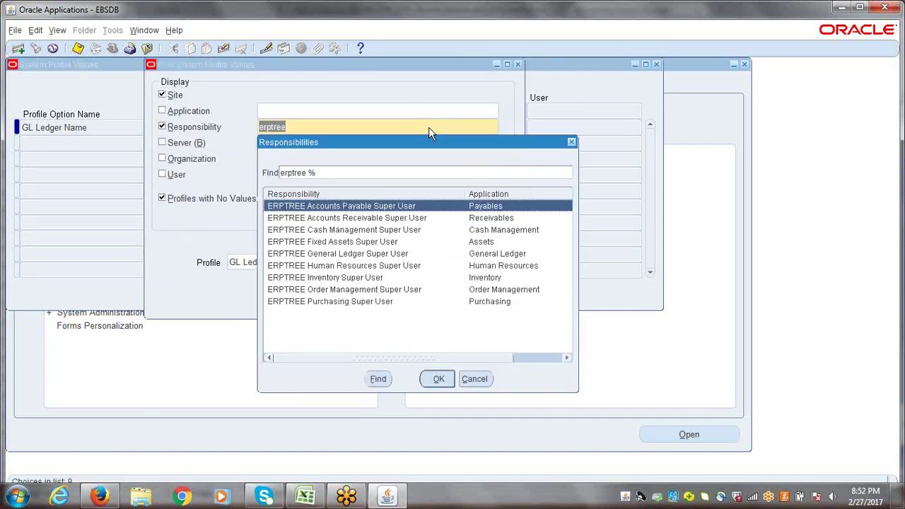
double_click(348, 241)
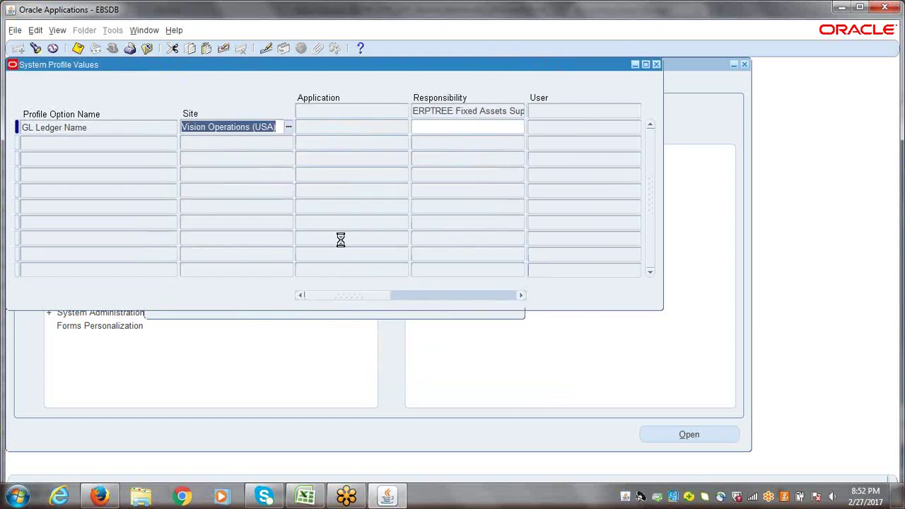
text(ERPTREE India Primary Ledger)
key(ctrl+s)
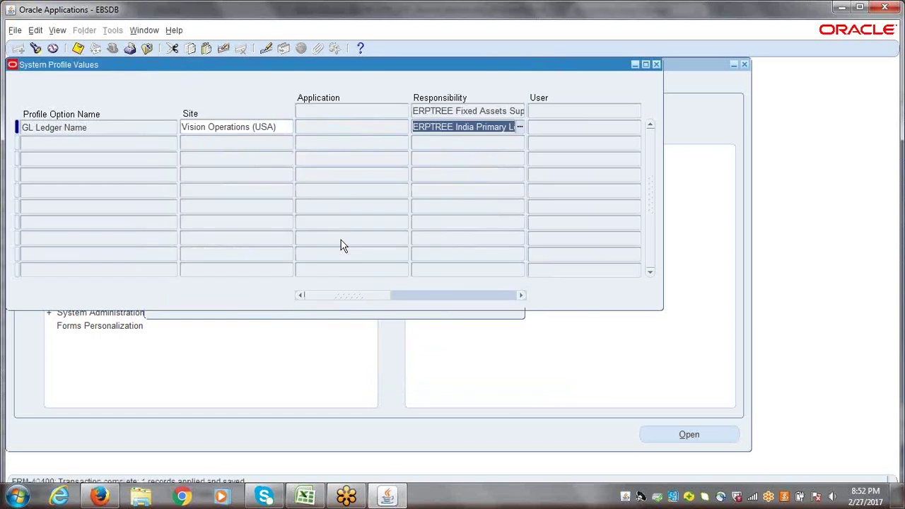
- Set and save GL Ledger Name as ERPTREE India Primary Ledger for ERPTREE General Ledger Super User
key(ctrl+f)
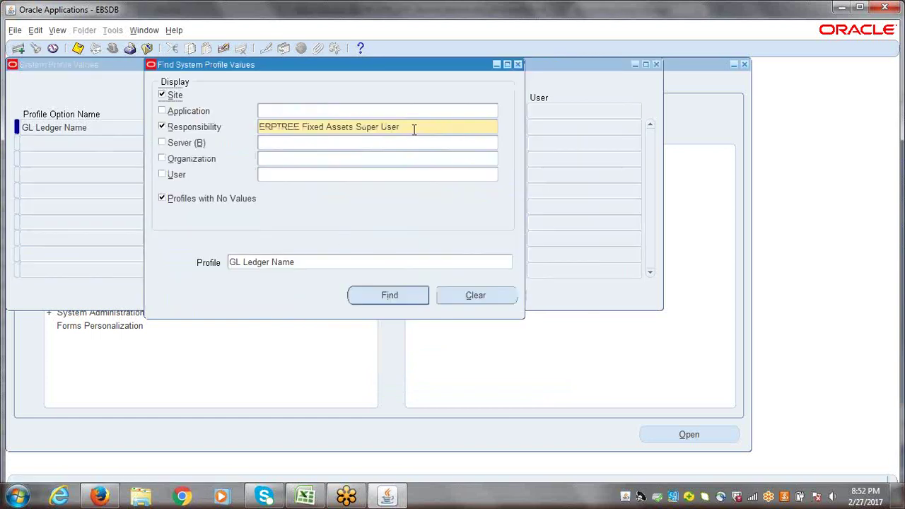
triple_click(416, 126)
text(erptre)
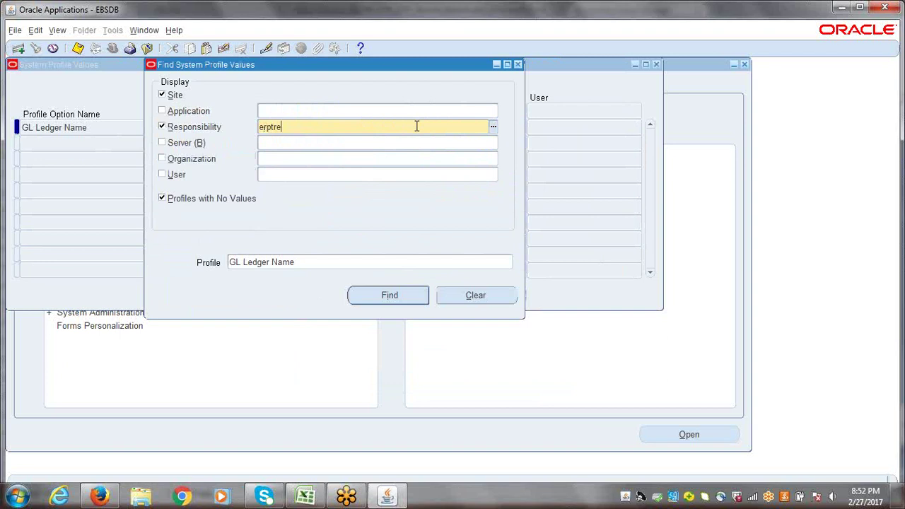
text(e)
key(Tab)
click(352, 255)
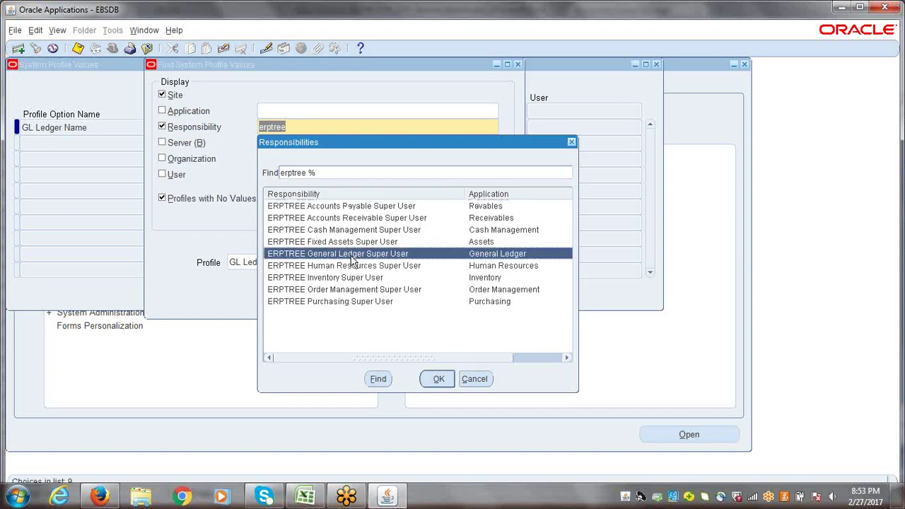
key(Return)
key(Return)
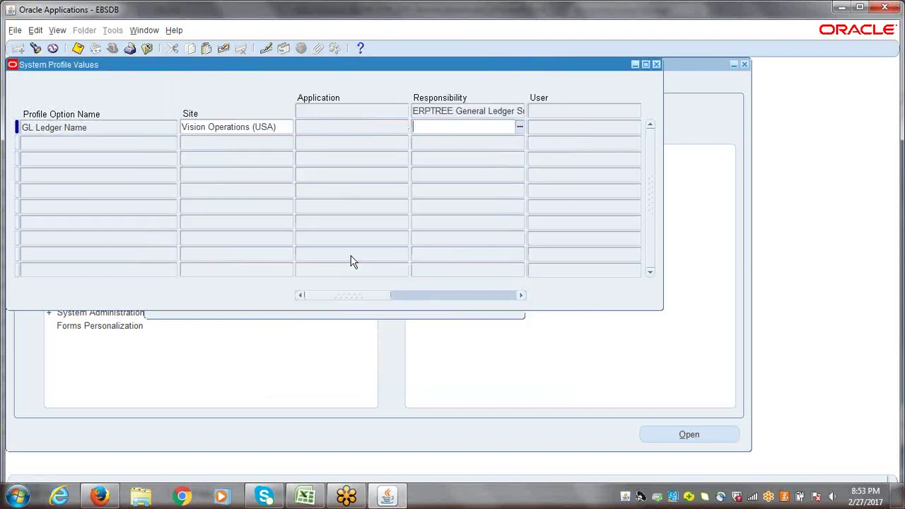
key(ctrl+v)
key(ctrl+s)
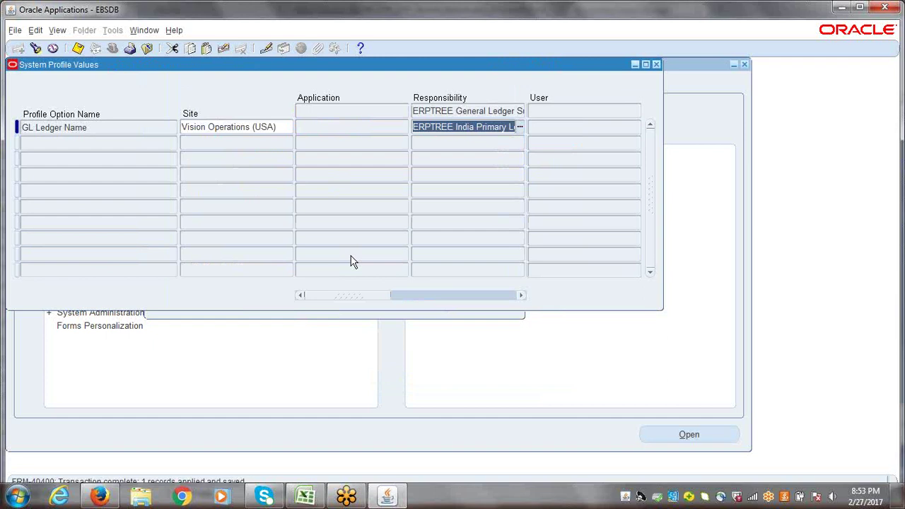
- Set and save GL Ledger Name as ERPTREE India Primary Ledger for ERPTREE Human Resources Super User
key(ctrl+f)
click(420, 124)
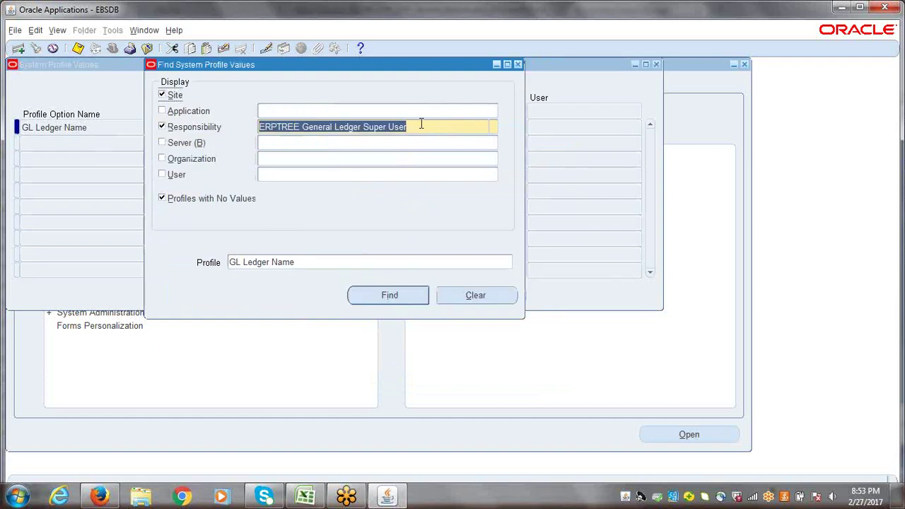
text(erptree)
key(Tab)
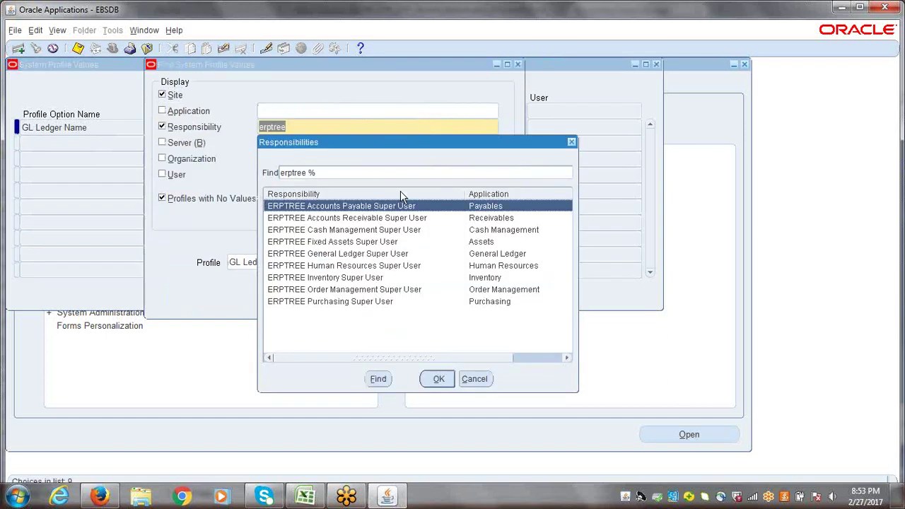
click(326, 267)
key(Return)
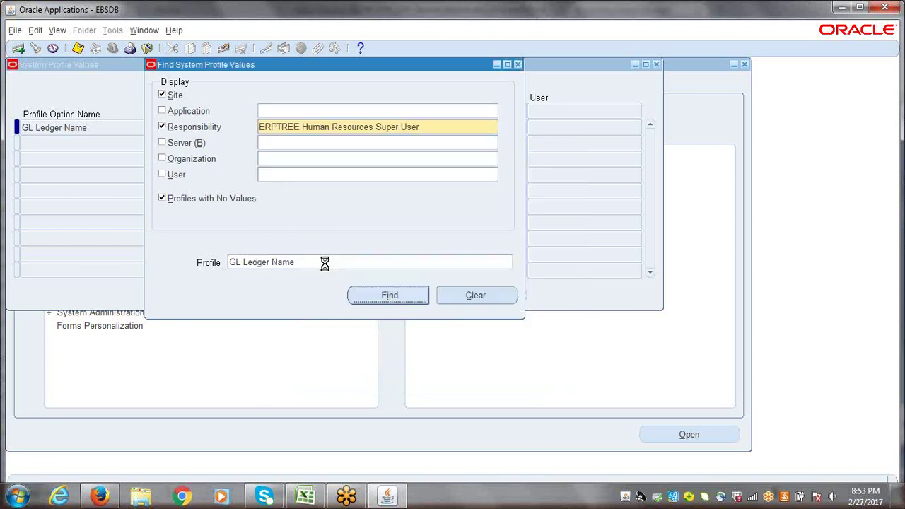
key(Return)
text(ERPTREE India Primary Ledger)
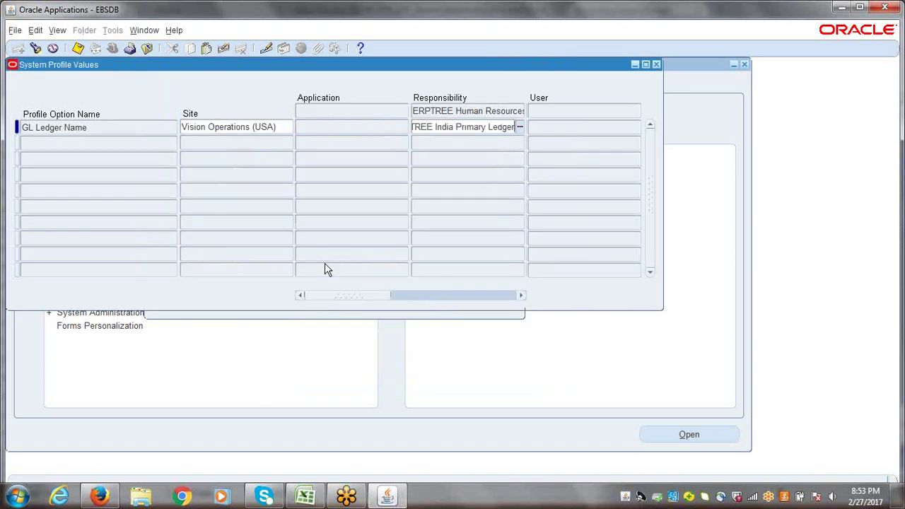
key(ctrl+s)
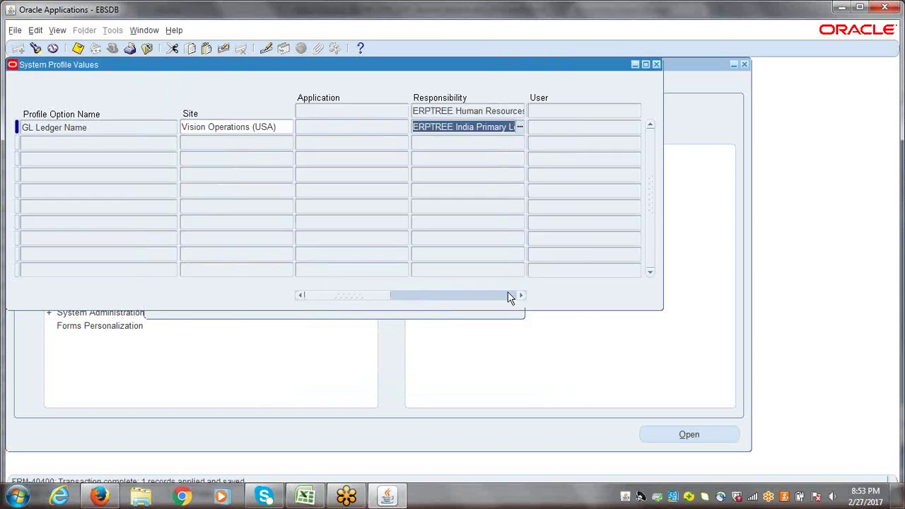
- Set and save GL Ledger Name as ERPTREE India Primary Ledger for ERPTREE Inventory Super User
key(ctrl+f)
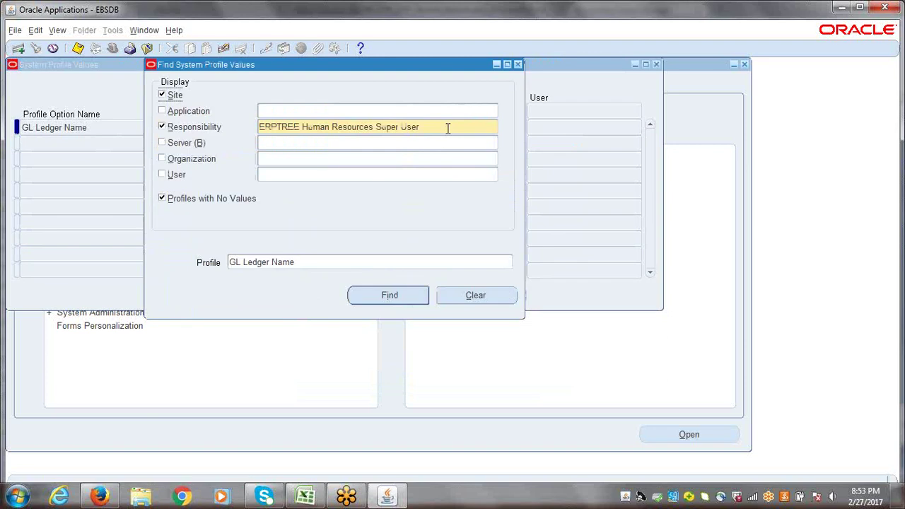
triple_click(448, 127)
text(erptree)
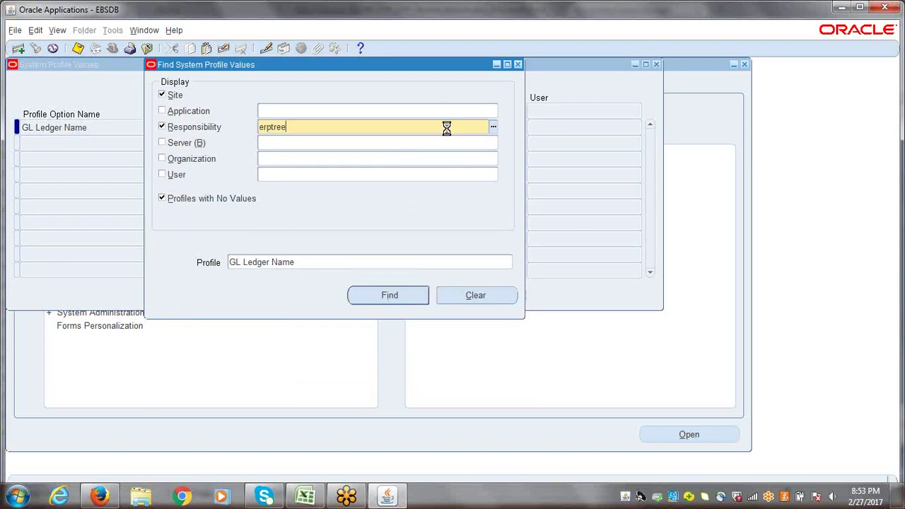
key(Tab)
click(341, 278)
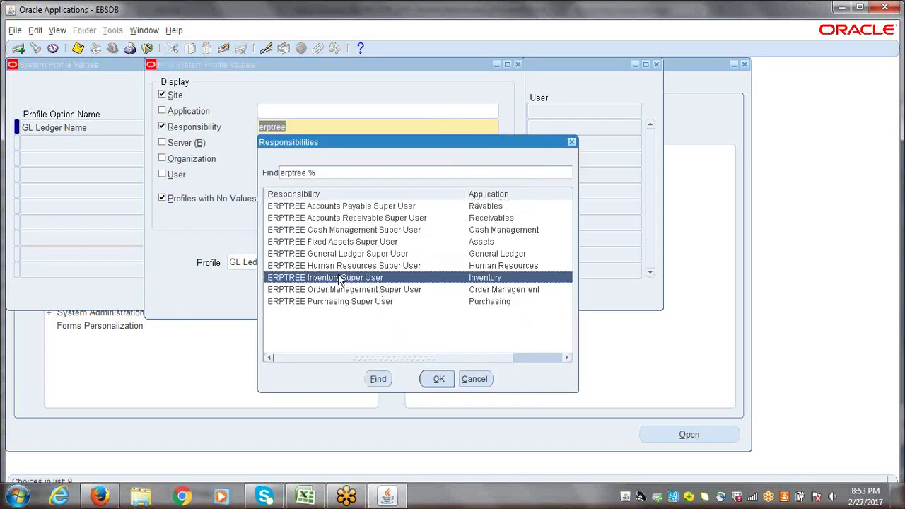
double_click(341, 278)
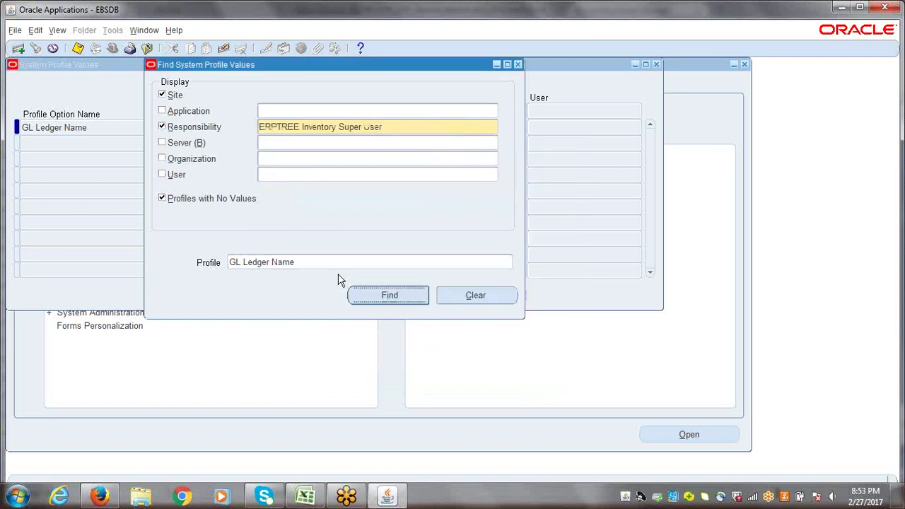
key(Return)
key(ctrl+s)
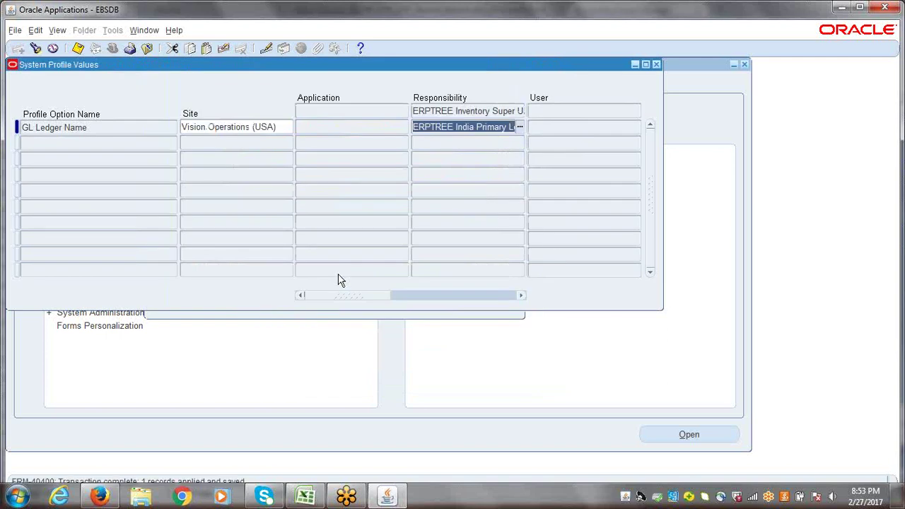
- Set and save GL Ledger Name as ERPTREE India Primary Ledger for ERPTREE Order Management Super User
key(F11)
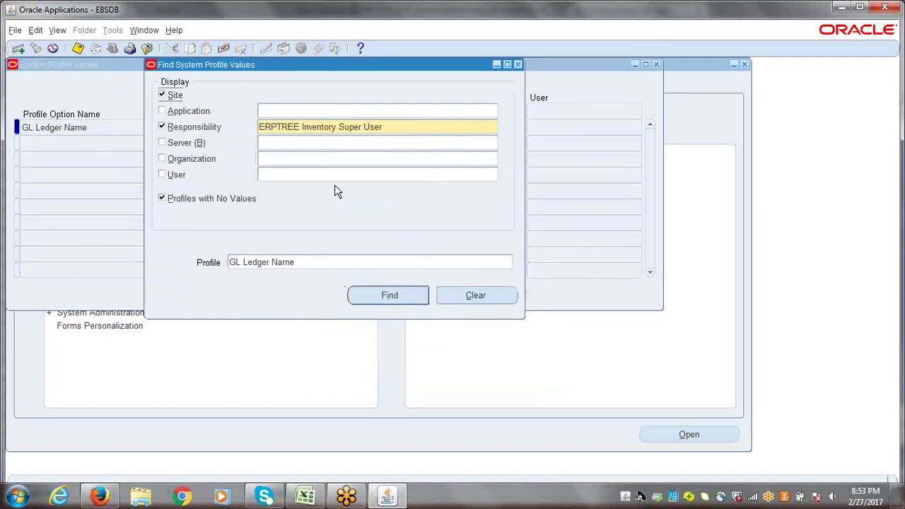
text(erptree)
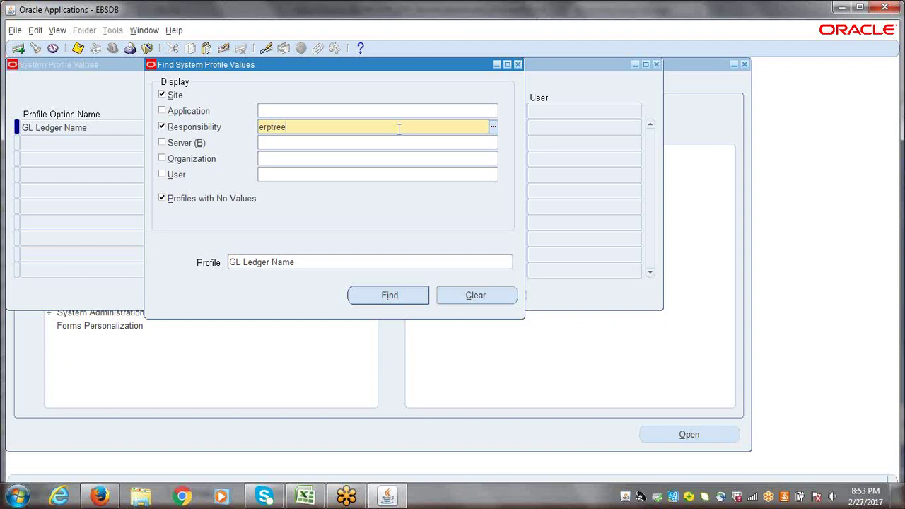
key(Tab)
click(323, 291)
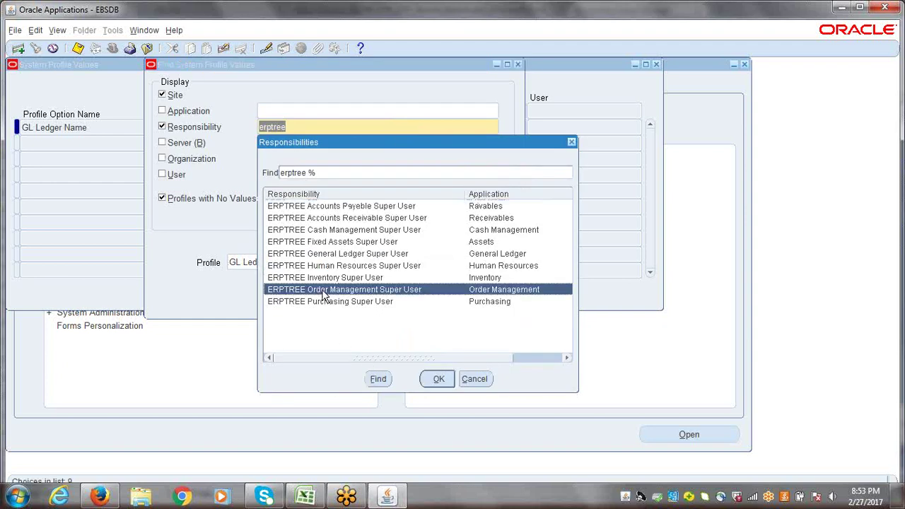
key(Return)
key(Return)
key(ctrl+v)
key(ctrl+s)
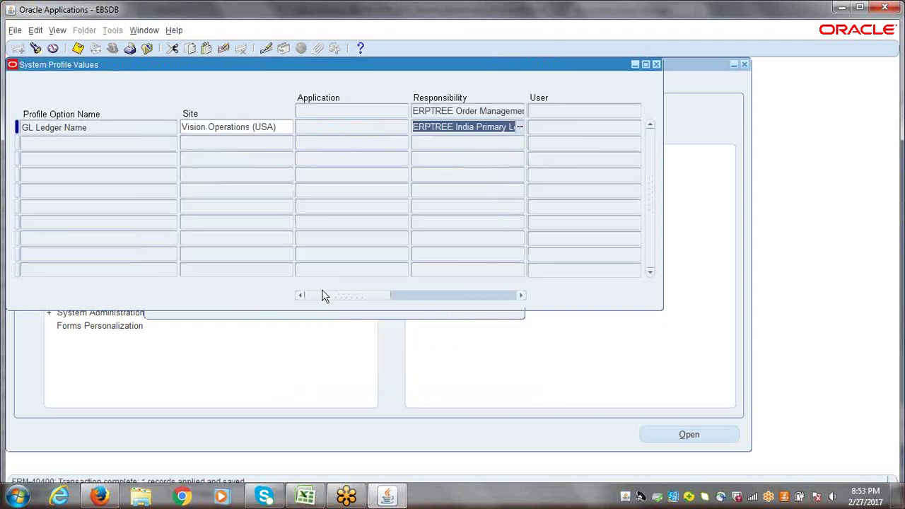
- Set and save GL Ledger Name as ERPTREE India Primary Ledger for ERPTREE Purchasing Super User
key(ctrl+f)
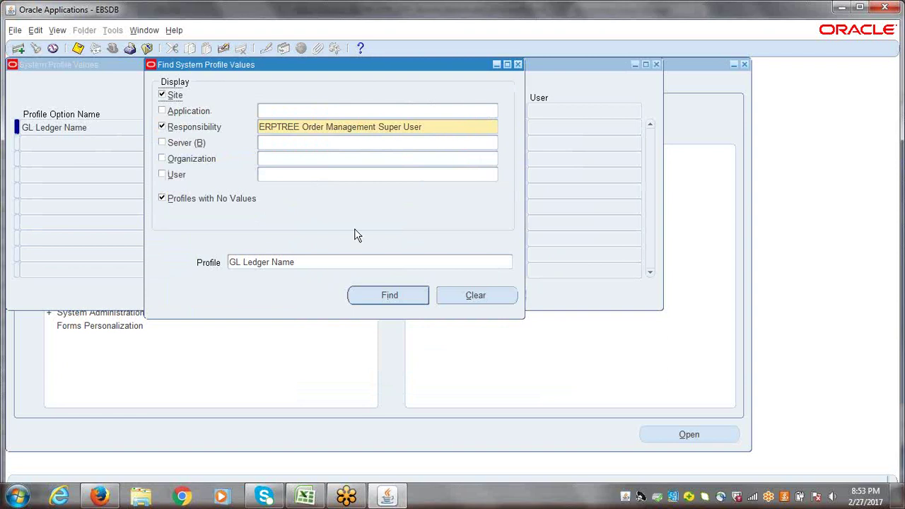
triple_click(428, 125)
text(erptree)
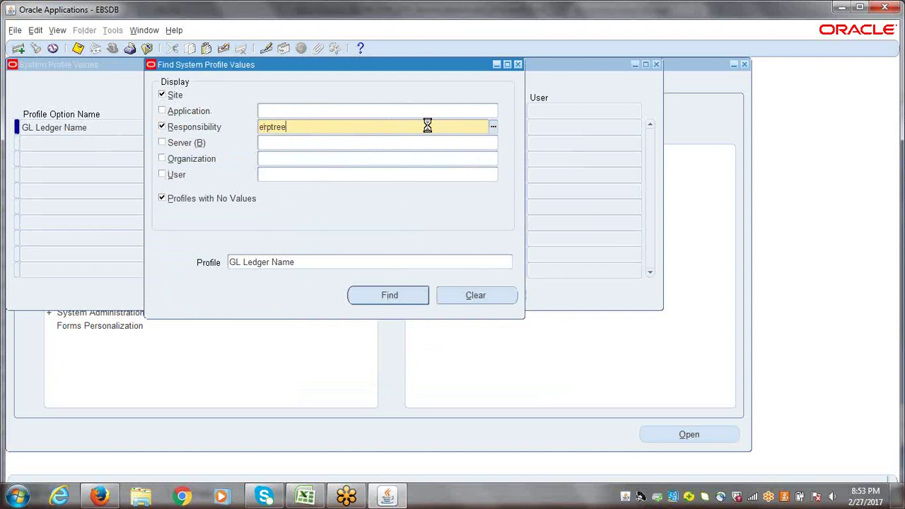
key(Tab)
double_click(364, 304)
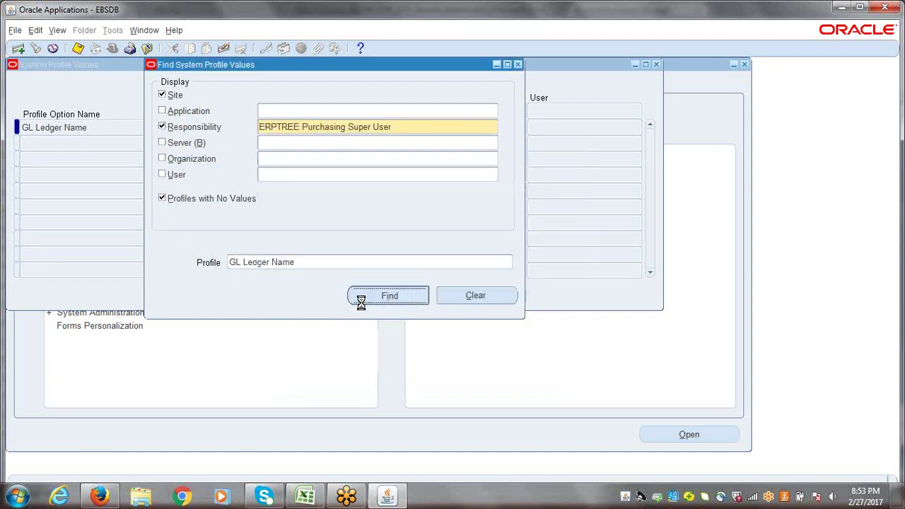
click(362, 301)
text(ERPTREE India Primary Ledger)
key(ctrl+s)
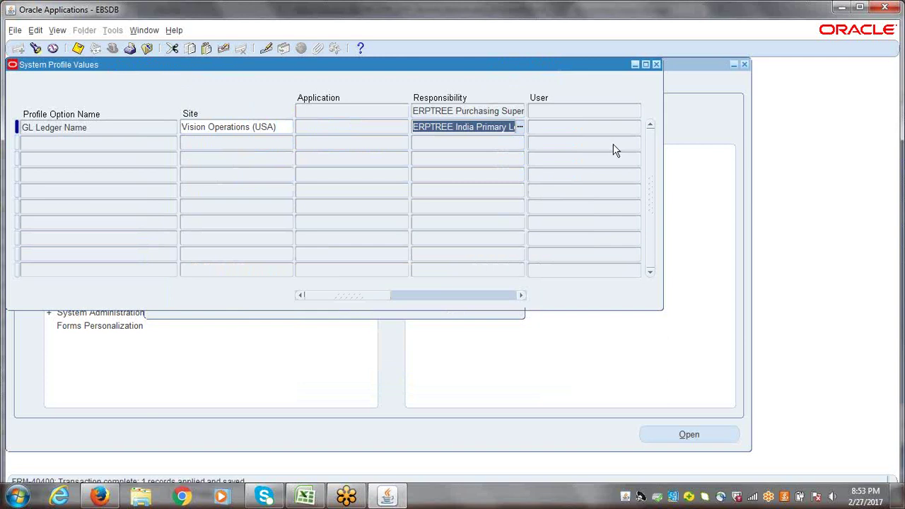
- Search system profiles for ERPTREE Accounts Payable Super User, excluding Site and profiles without values
click(657, 64)
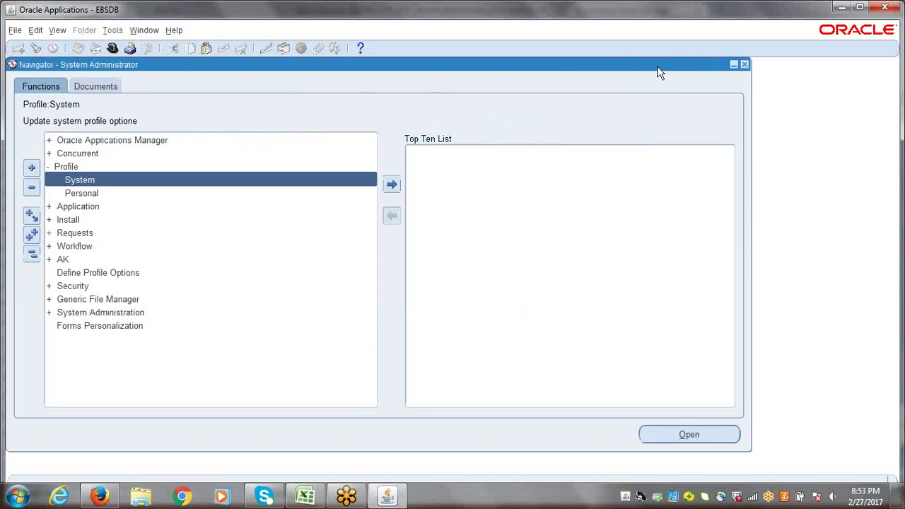
double_click(181, 186)
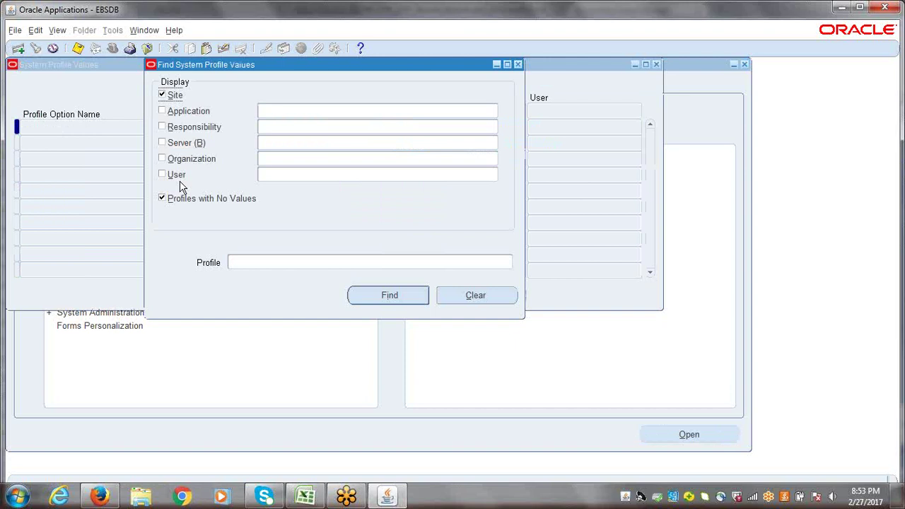
click(295, 127)
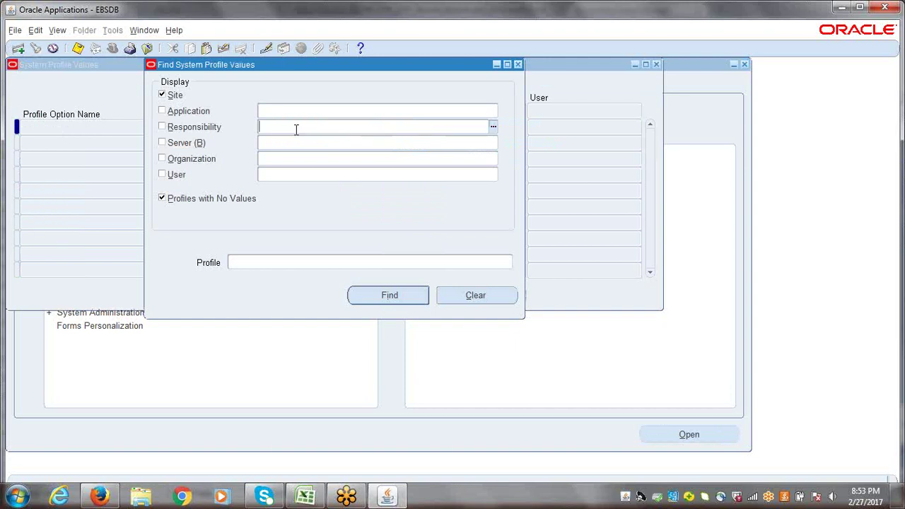
text(erptree)
key(Tab)
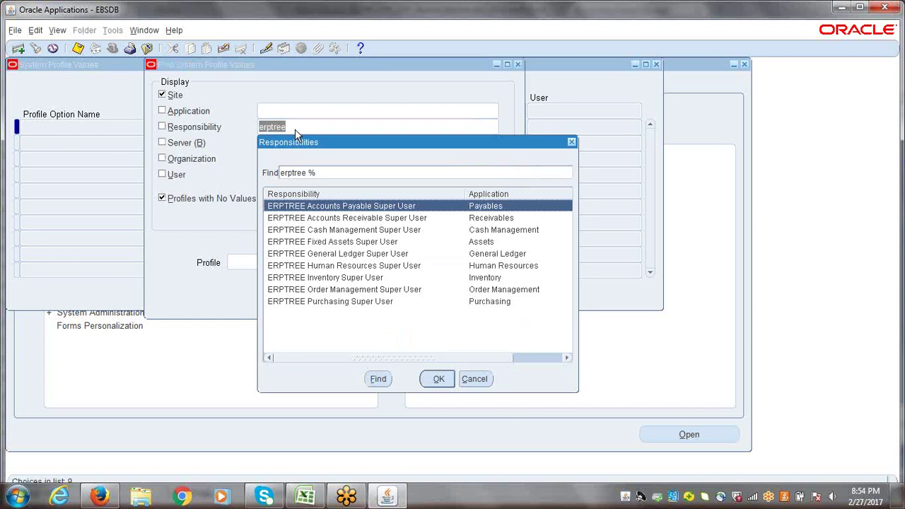
click(438, 380)
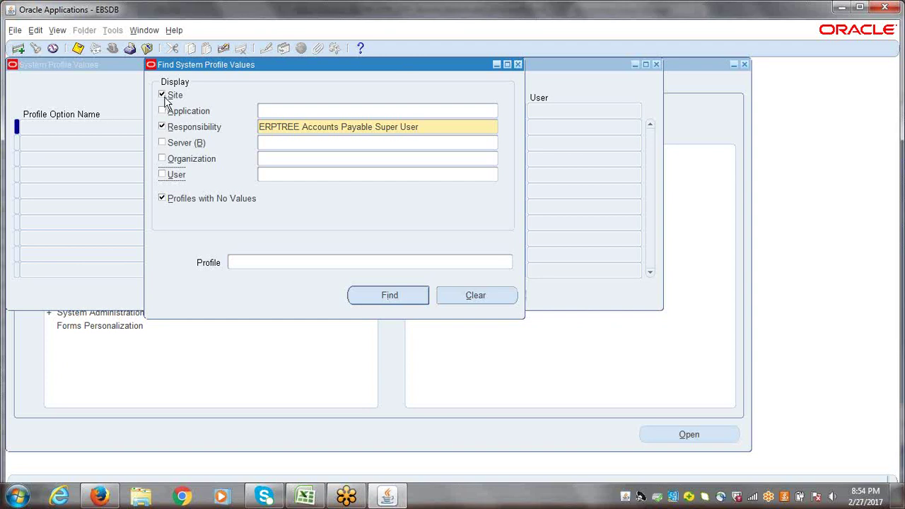
click(162, 94)
click(162, 199)
click(388, 295)
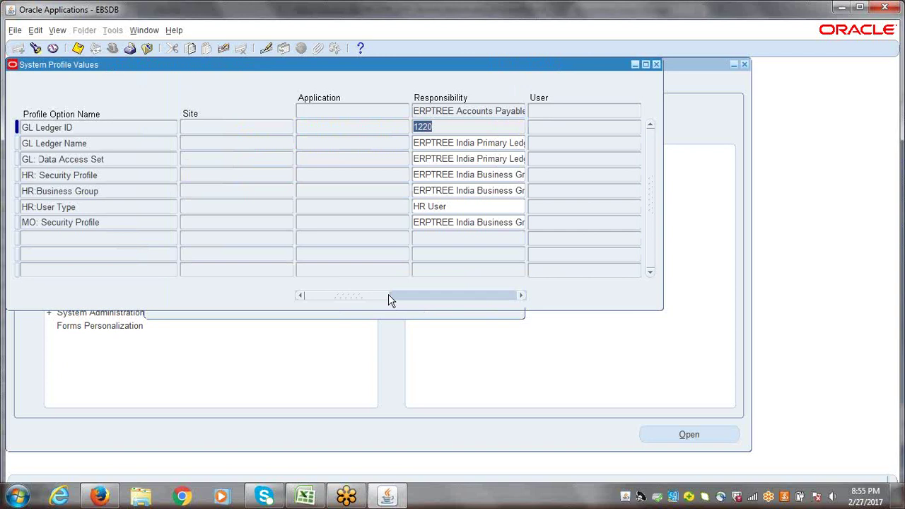
- Review the GL Ledger ID, GL Ledger Name and GL: Data Access Set profile rows
click(99, 128)
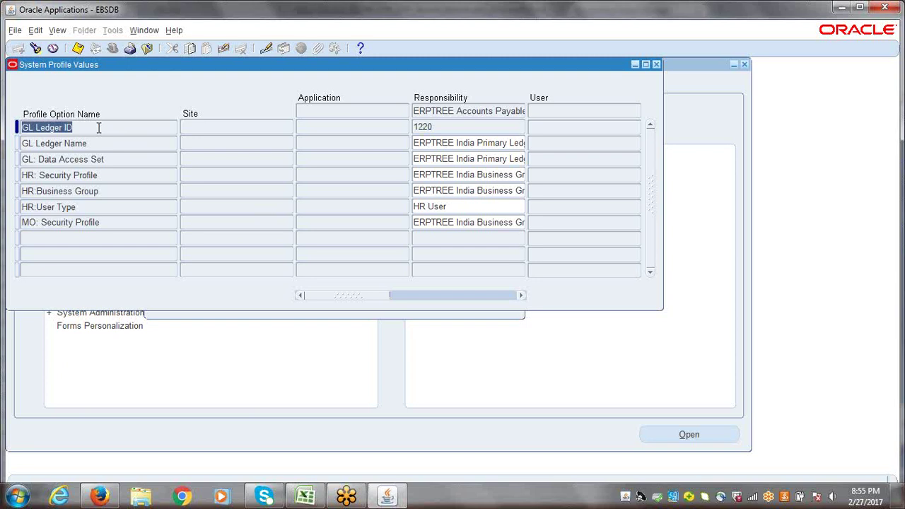
click(104, 160)
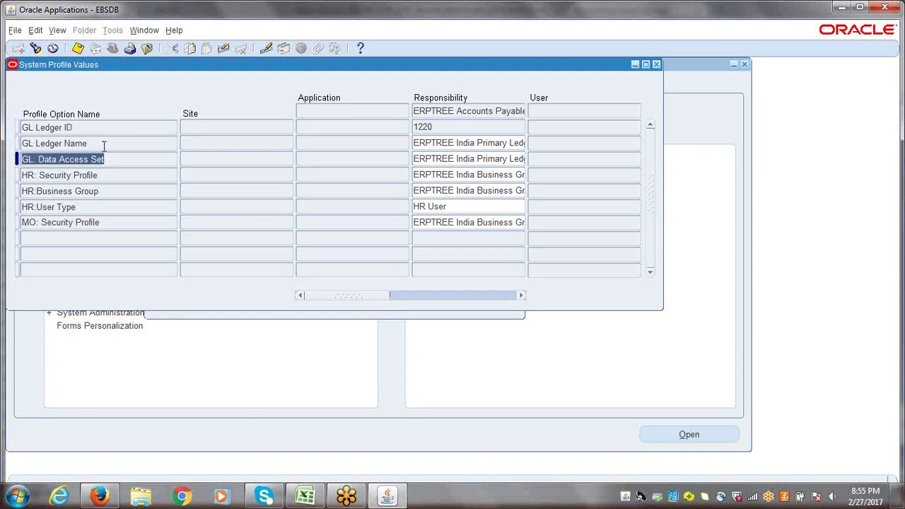
click(104, 145)
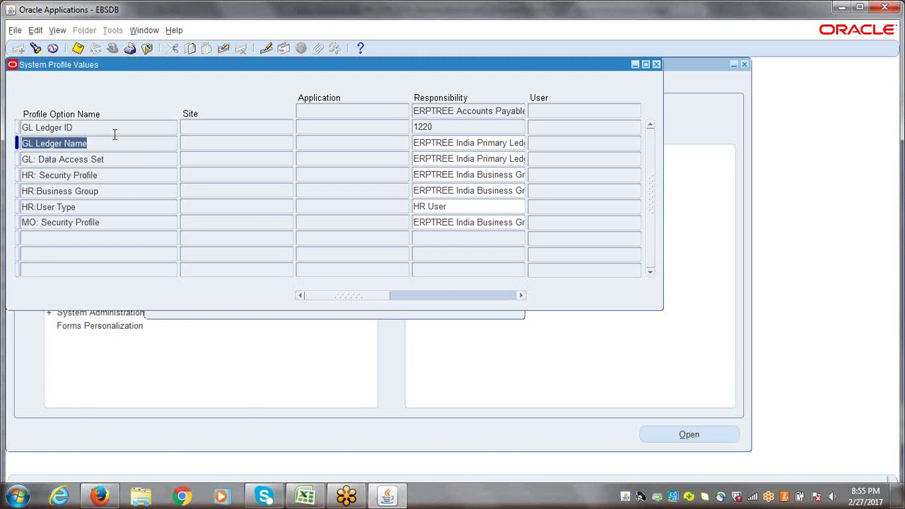
click(79, 130)
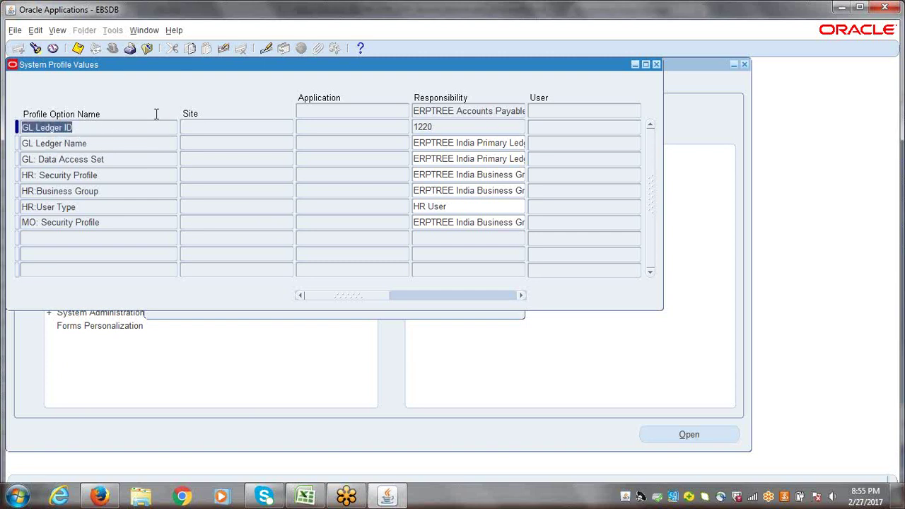
click(92, 143)
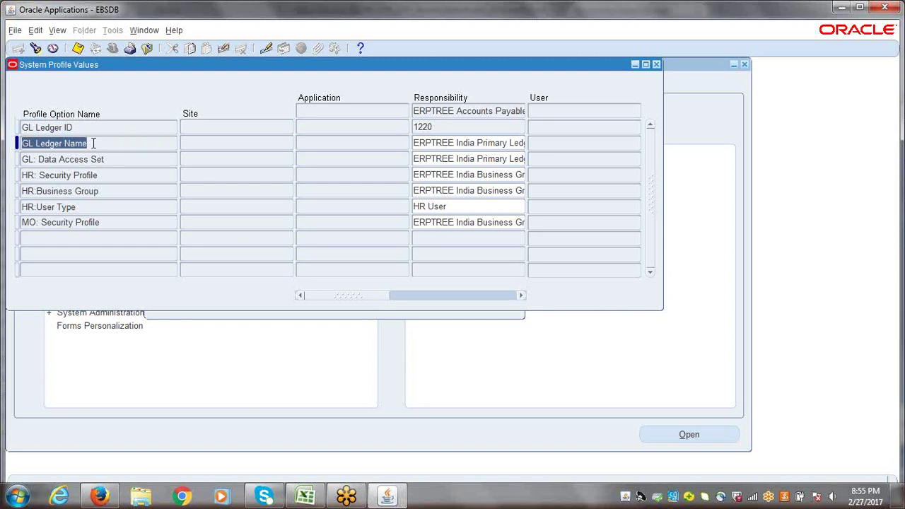
click(90, 128)
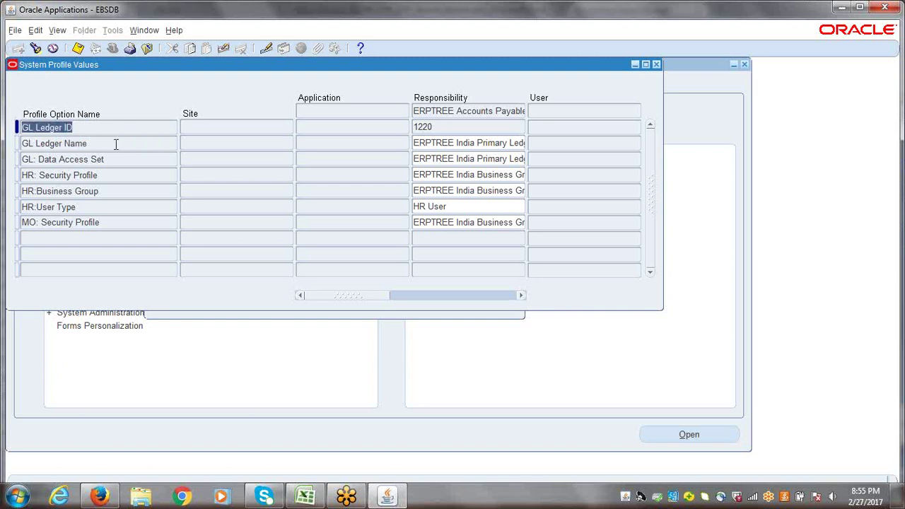
click(115, 144)
click(77, 129)
click(119, 159)
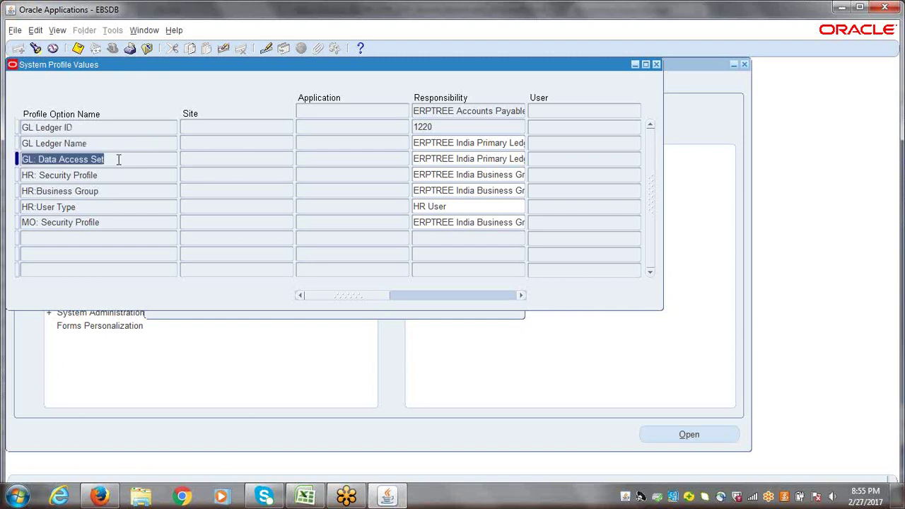
- Highlight the profile option names and reveal the full data access set values
drag(118, 159, 24, 161)
click(131, 159)
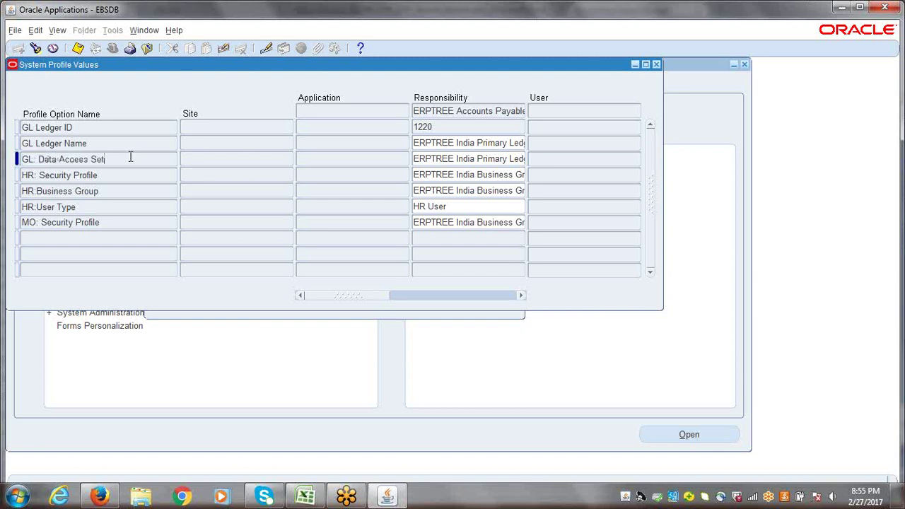
drag(117, 161, 22, 161)
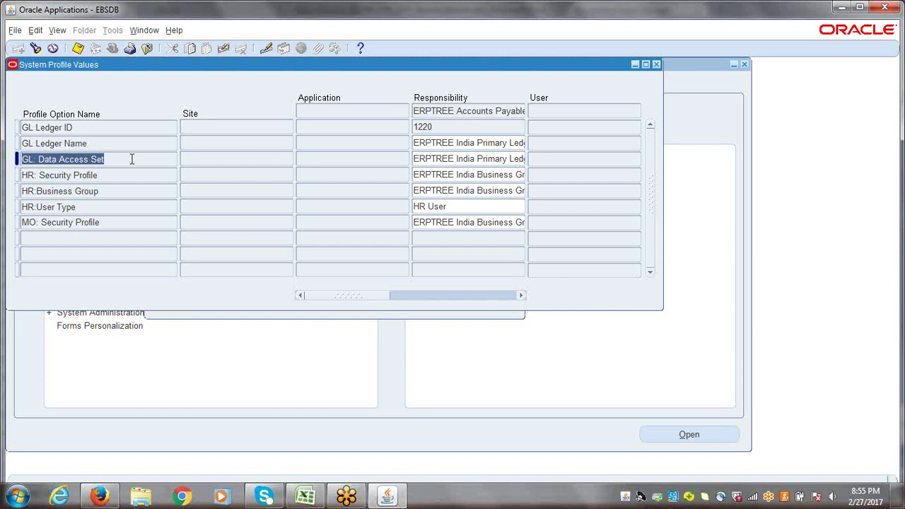
click(105, 146)
drag(104, 146, 9, 145)
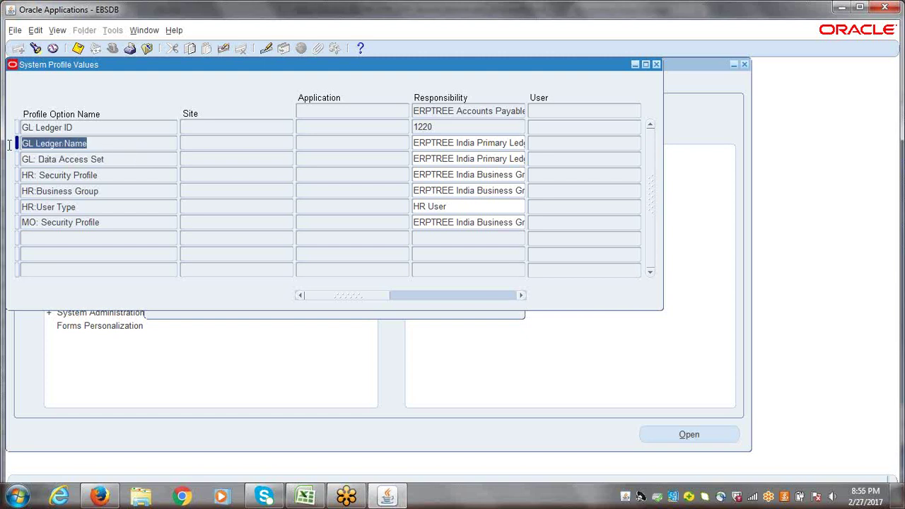
click(76, 128)
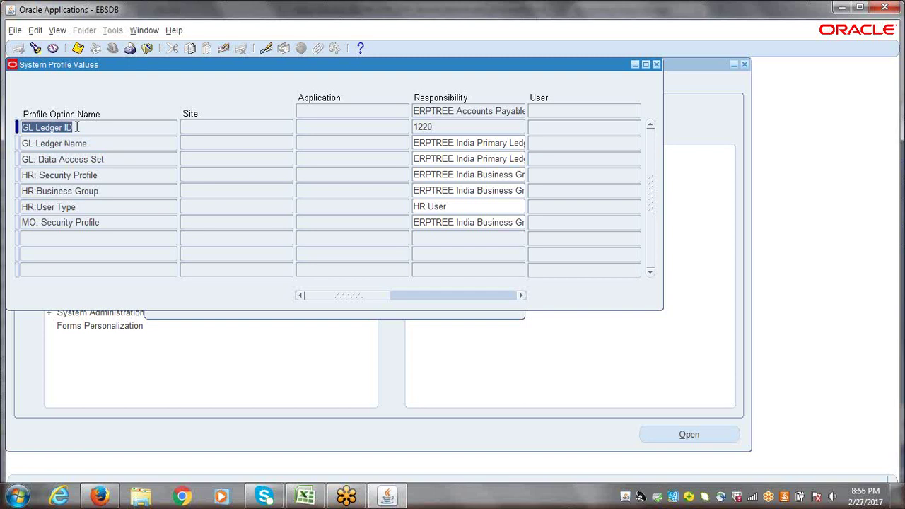
click(110, 170)
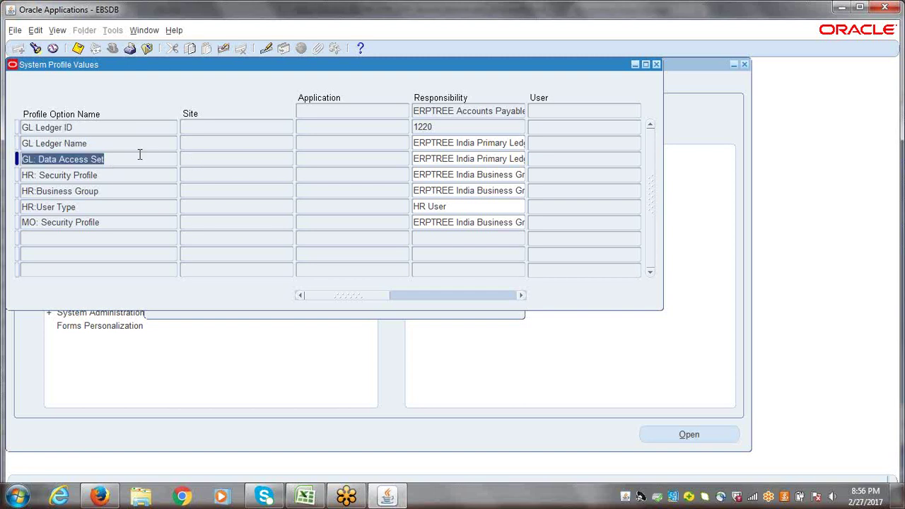
click(467, 159)
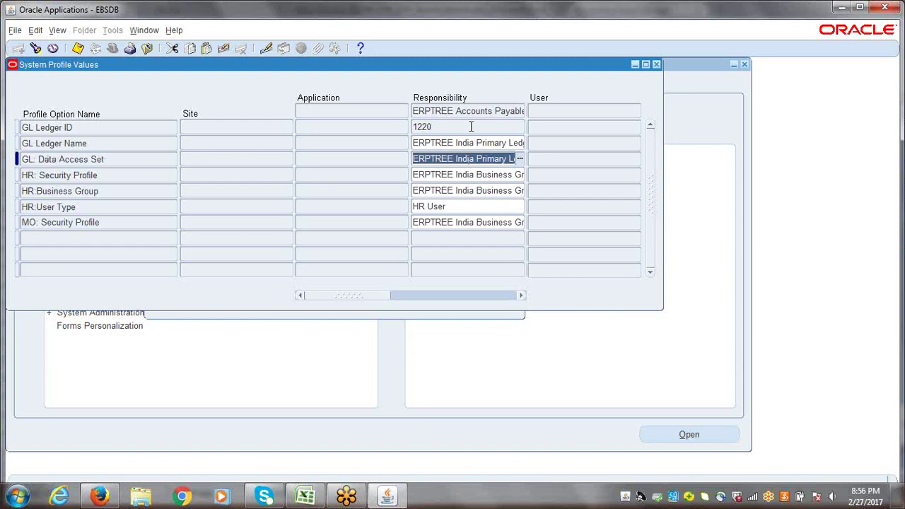
drag(414, 158, 515, 159)
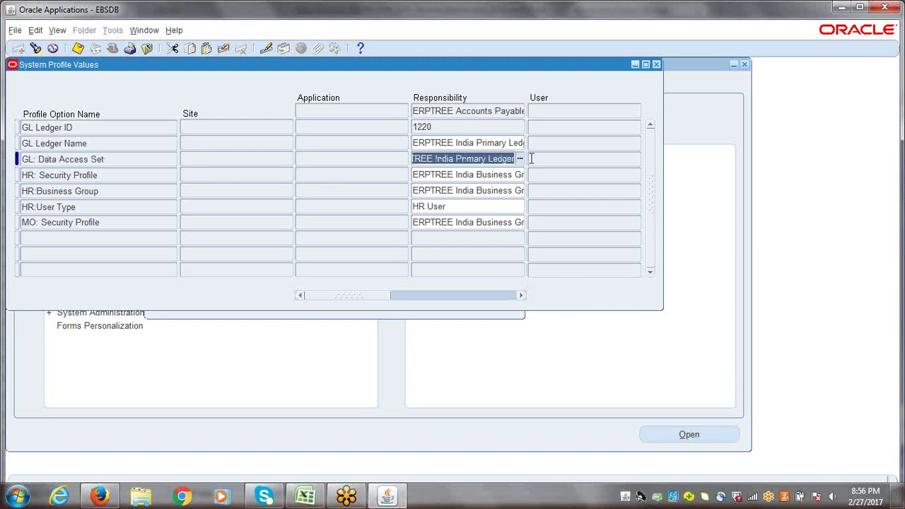
click(538, 160)
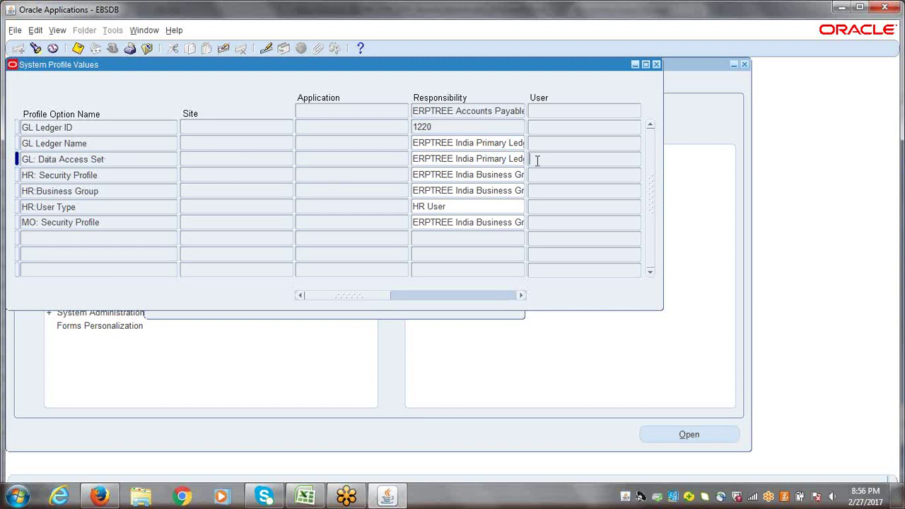
click(113, 158)
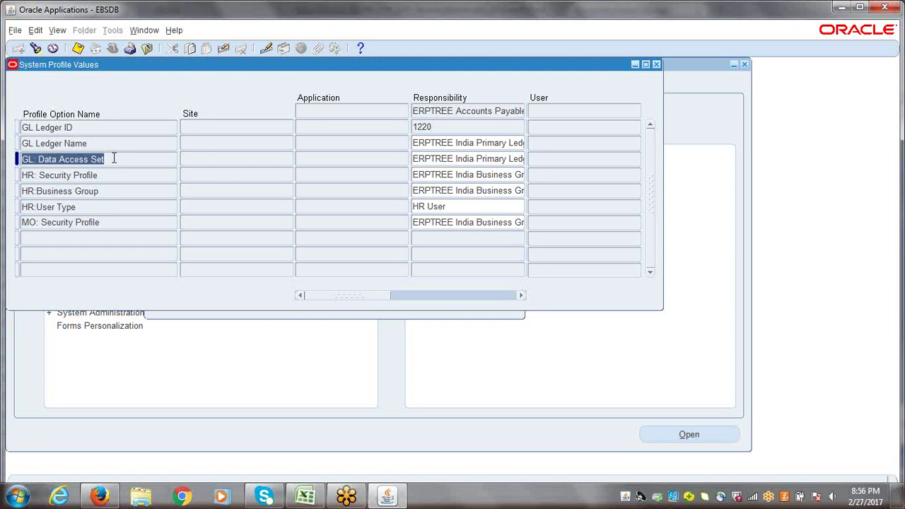
- Save the unchanged profile values, close System Profile Values and return to Excel
click(78, 48)
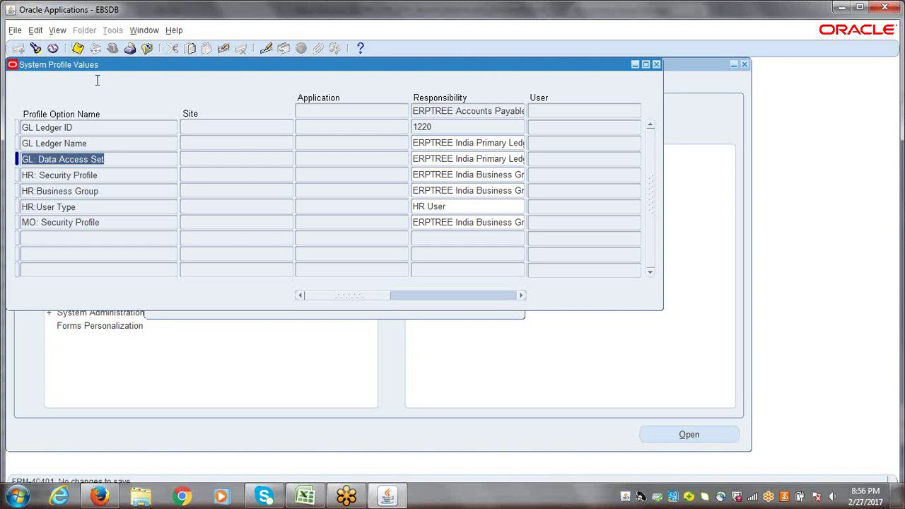
click(115, 145)
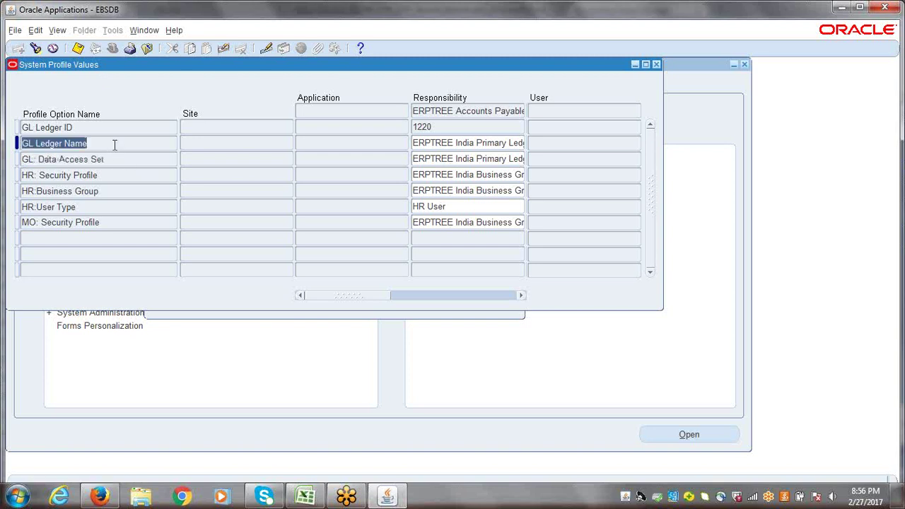
click(89, 127)
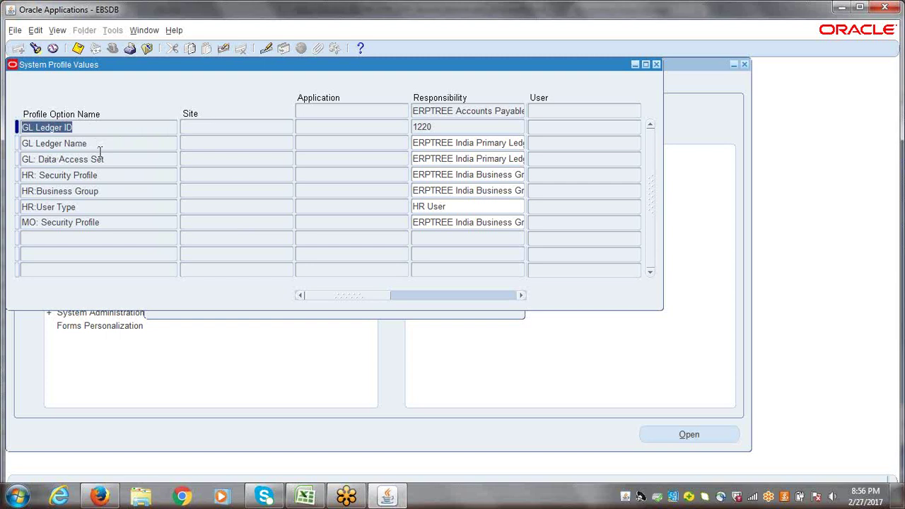
click(101, 160)
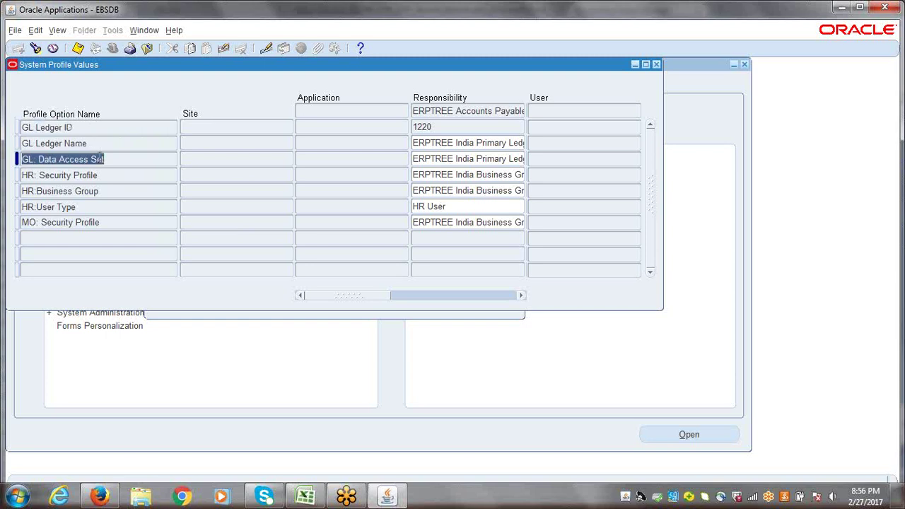
click(656, 64)
click(305, 495)
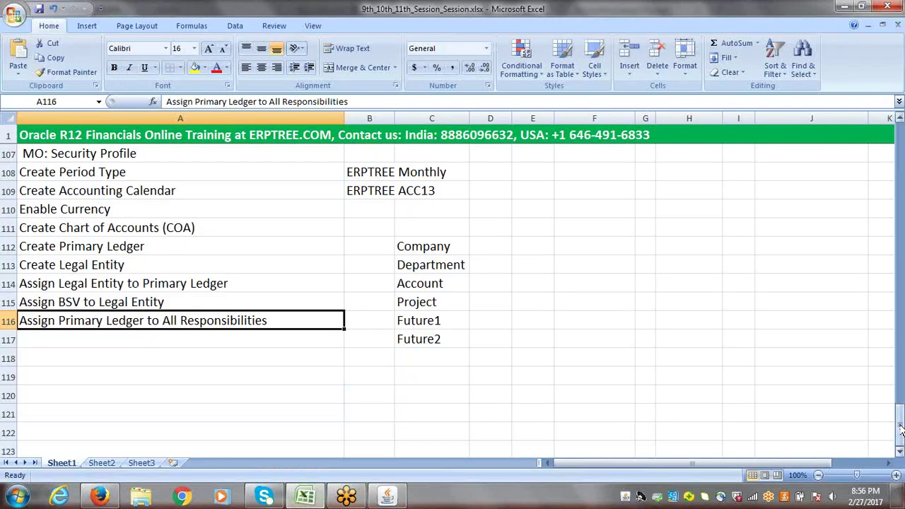
- Scroll up to rows 17–33 and mark the Business Group, Primary Ledger and Legal Entity boxes
drag(901, 434, 882, 196)
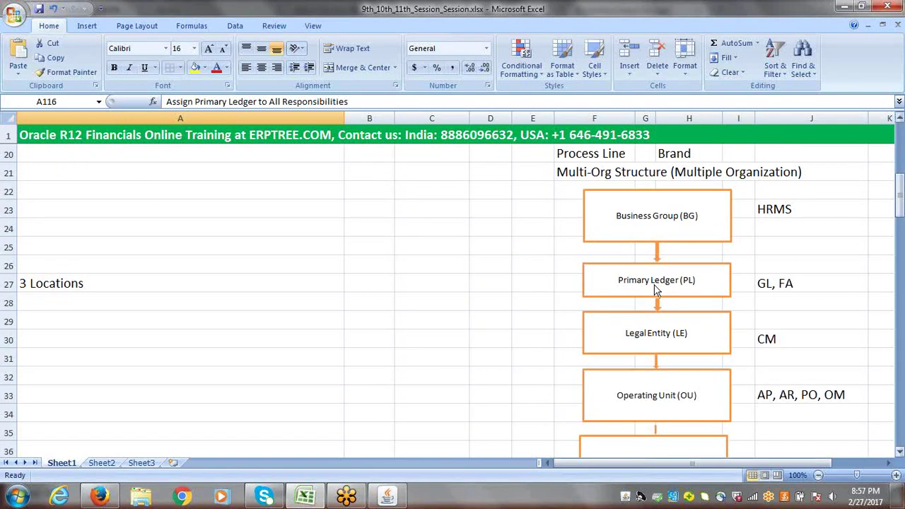
drag(899, 202, 900, 212)
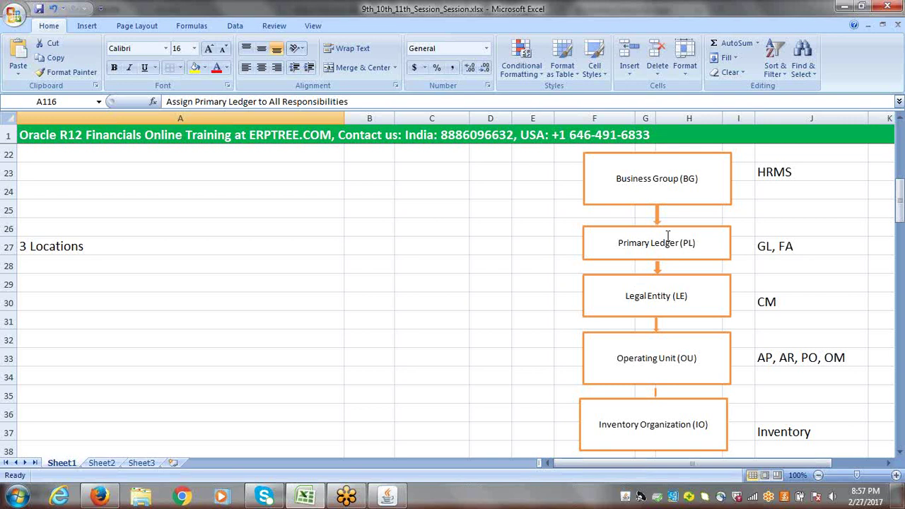
drag(549, 153, 768, 308)
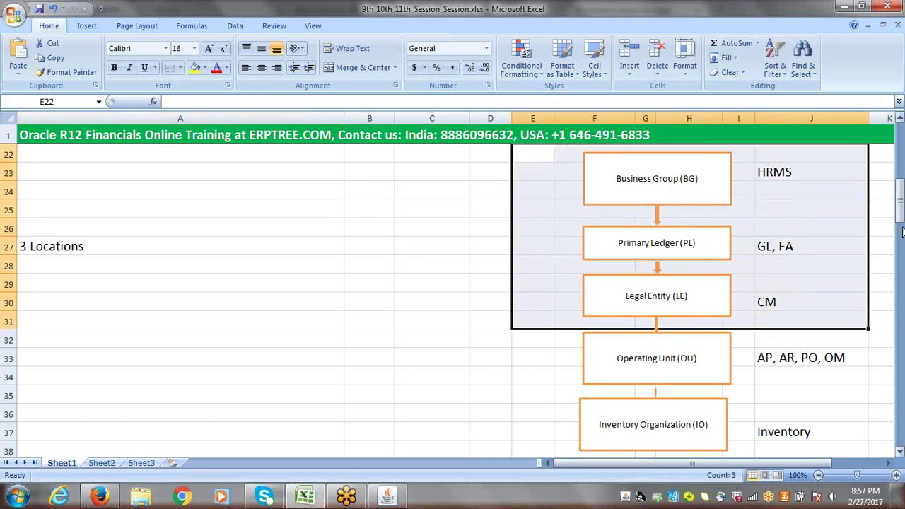
drag(901, 221, 901, 232)
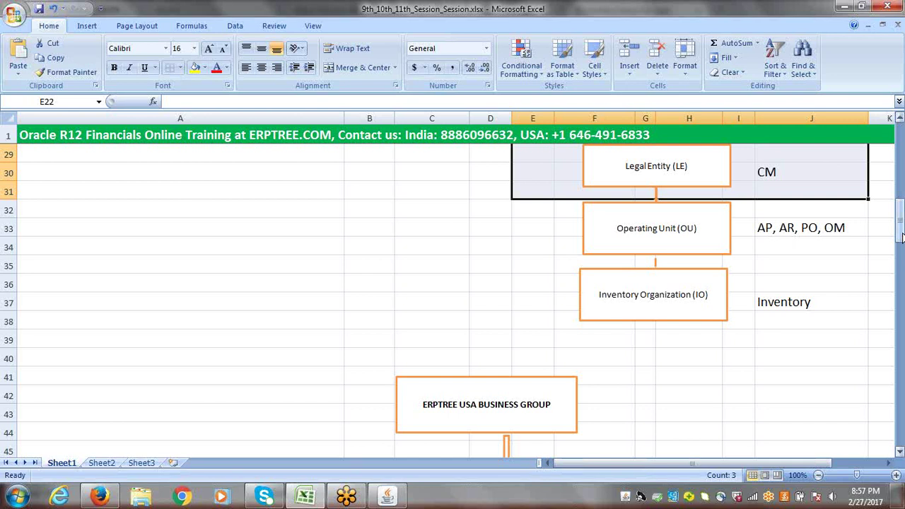
drag(901, 237, 901, 224)
drag(899, 215, 899, 216)
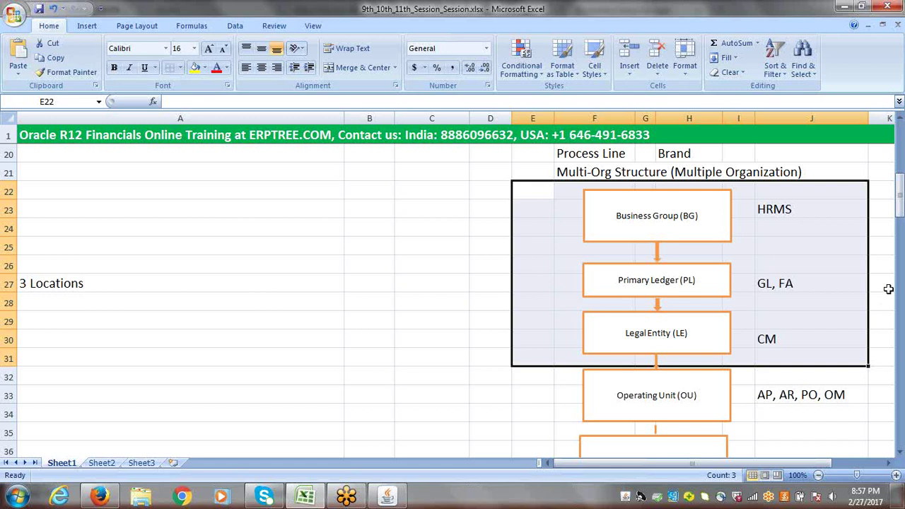
drag(900, 206, 901, 221)
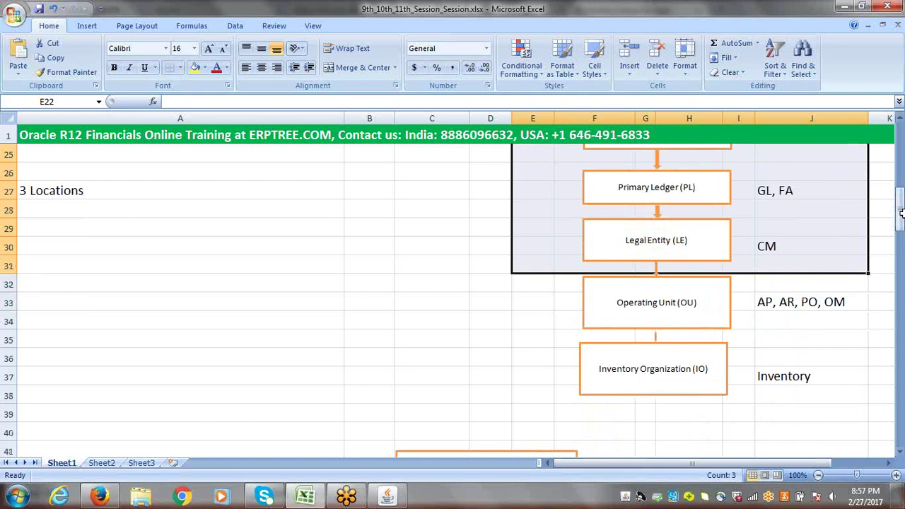
drag(503, 301, 806, 302)
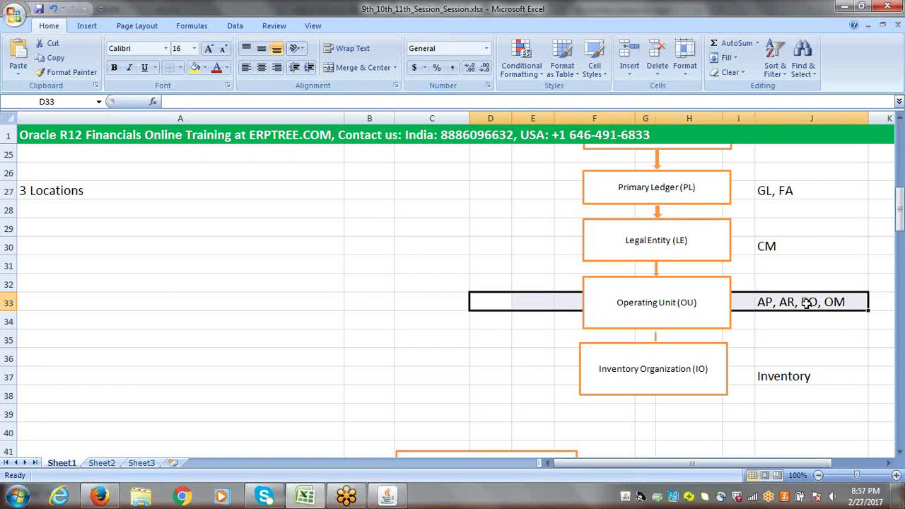
click(521, 283)
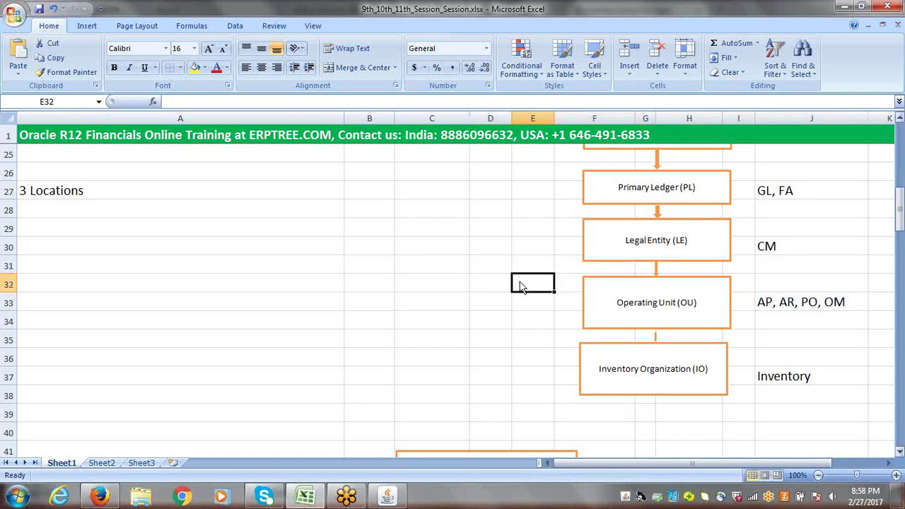
drag(901, 227, 900, 204)
- Scroll the checklist down to rows 103–119, then return to Accounting Setup Manager in Firefox
click(703, 463)
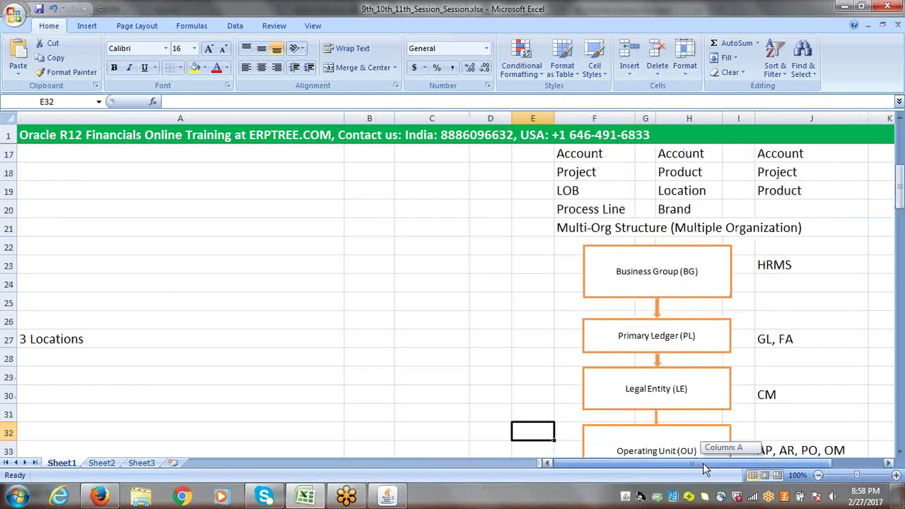
drag(900, 189, 901, 379)
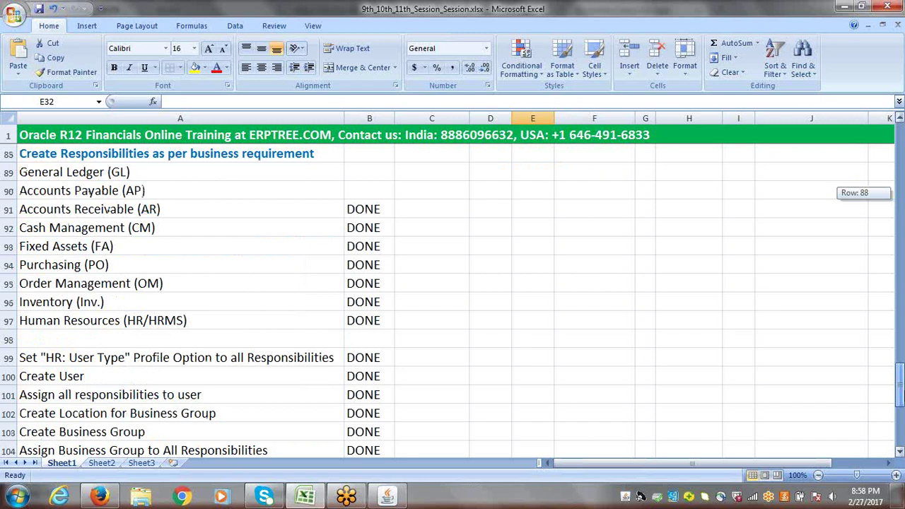
drag(901, 394, 900, 395)
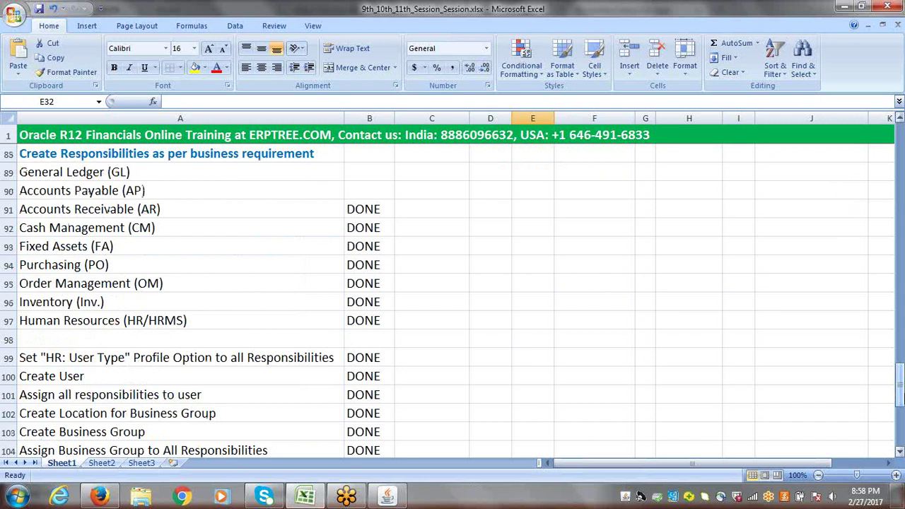
drag(901, 395, 901, 408)
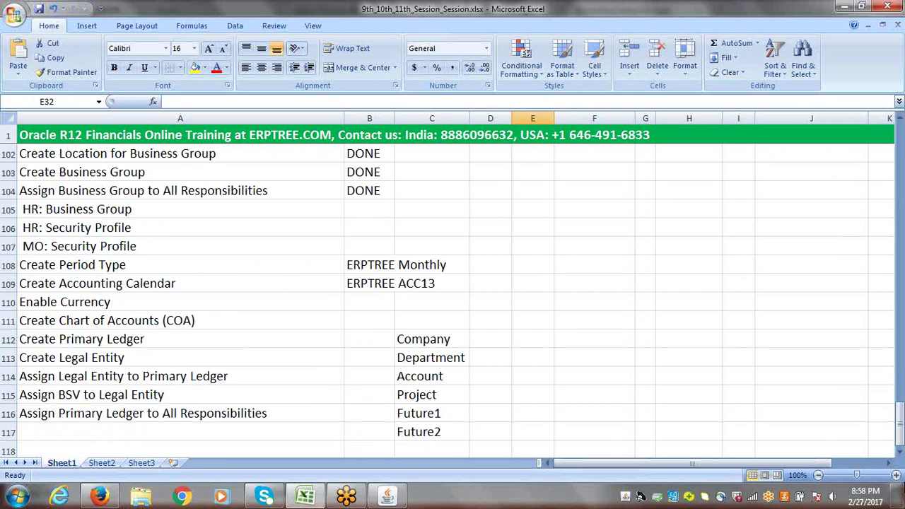
click(900, 453)
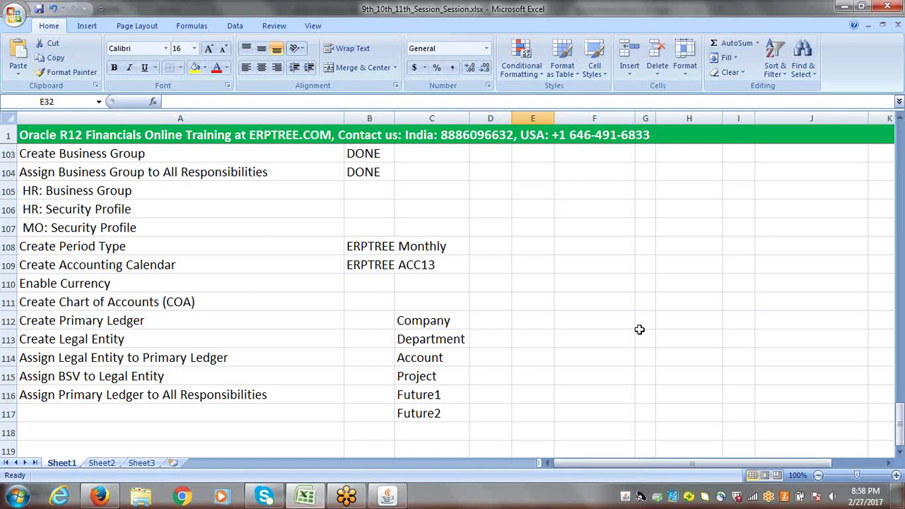
click(100, 498)
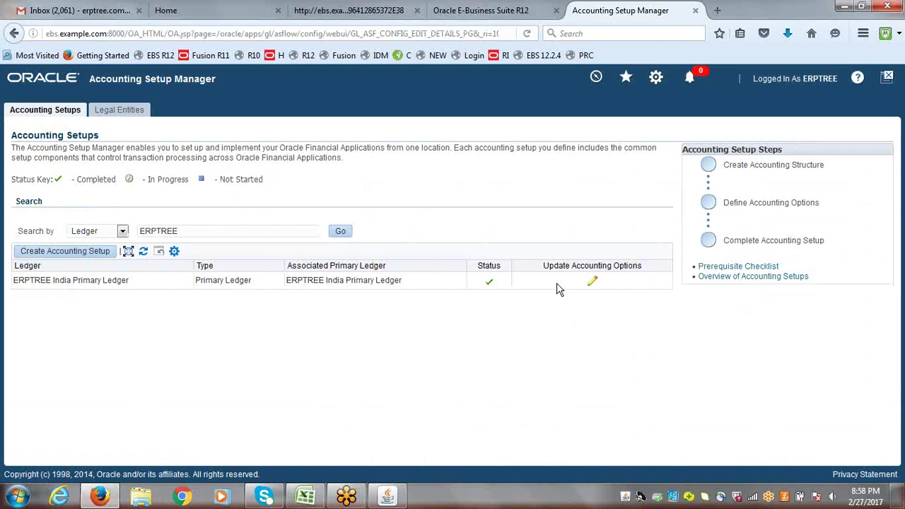
- Open ERPTREE India Primary Ledger accounting options and back out of Add Legal Entity unchanged
click(592, 283)
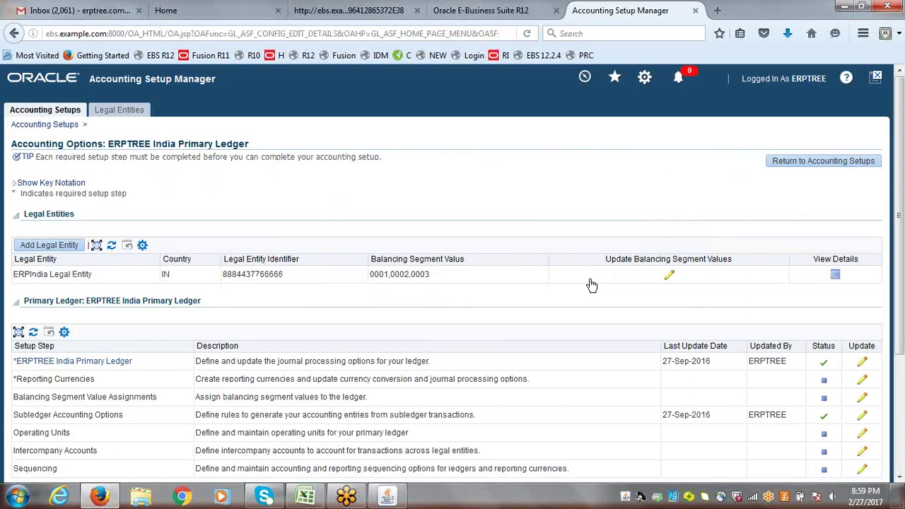
drag(901, 211, 901, 246)
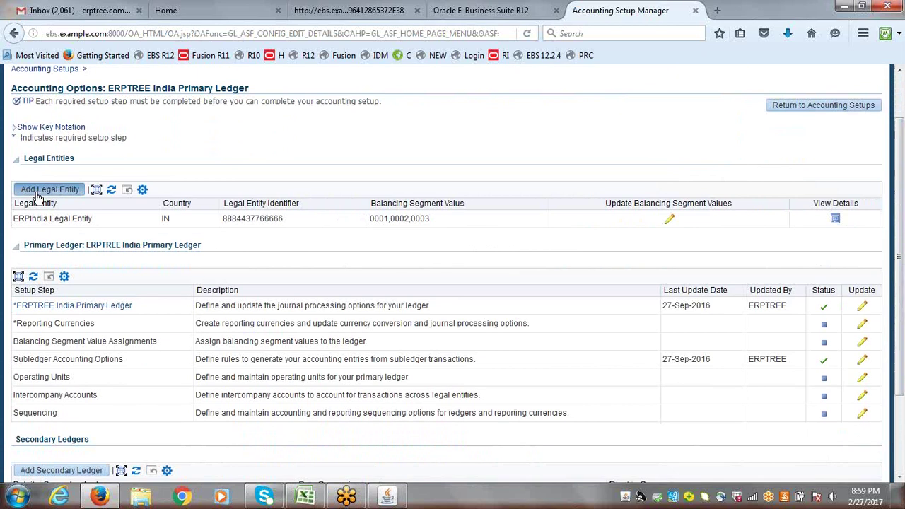
click(70, 190)
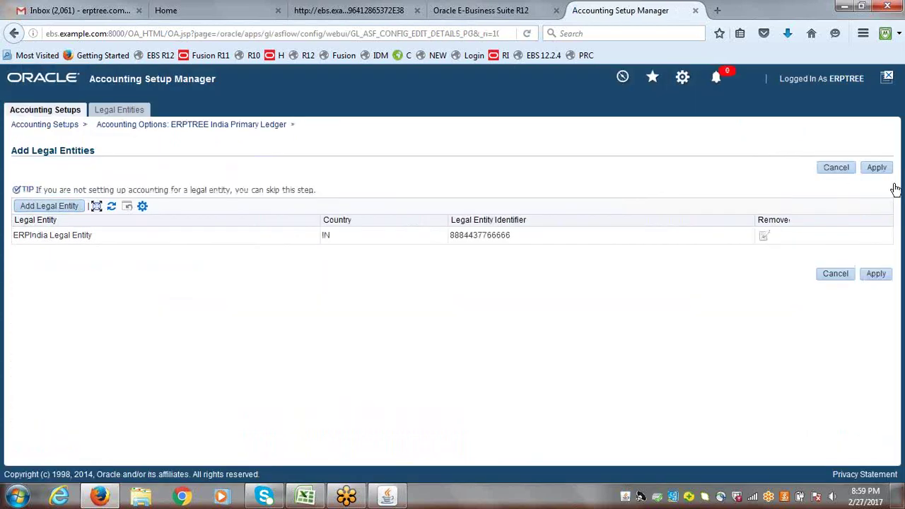
click(845, 171)
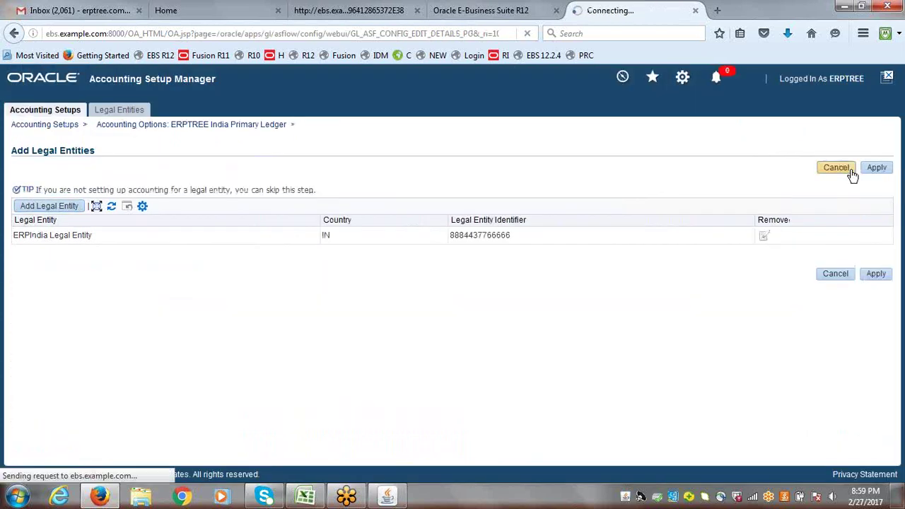
- Start a new legal entity from the Legal Entities area and launch the Legal Address lookup
click(120, 113)
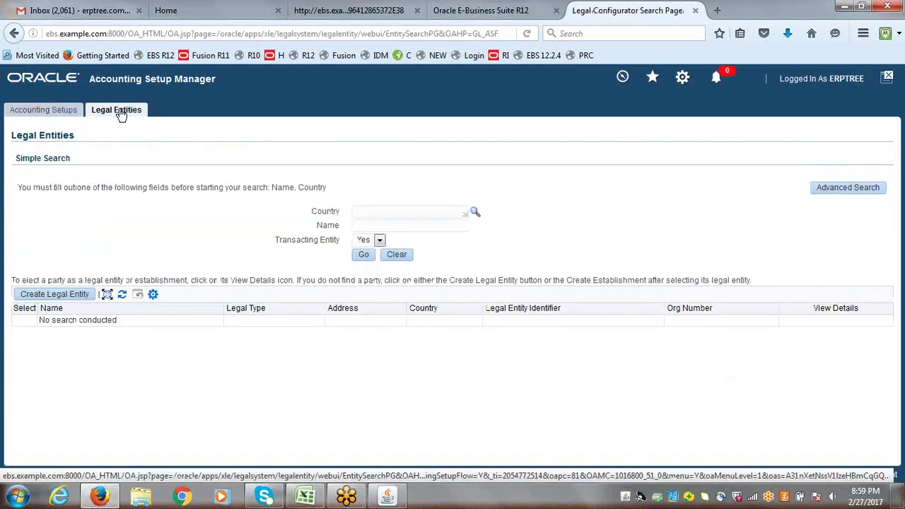
click(408, 225)
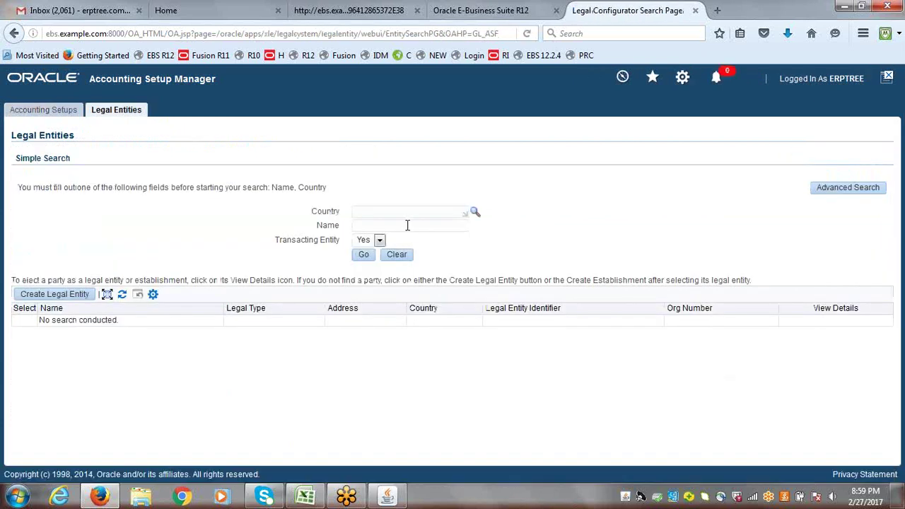
click(48, 295)
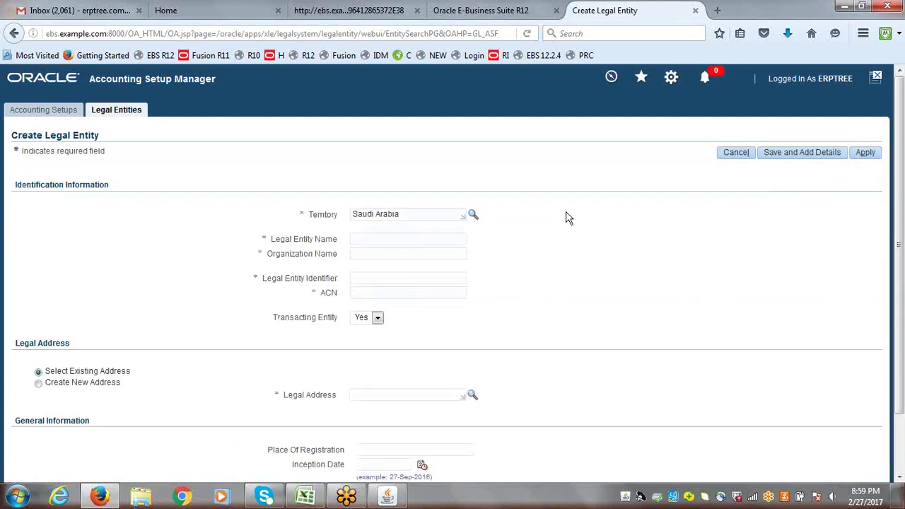
scroll(902, 163, down, 2)
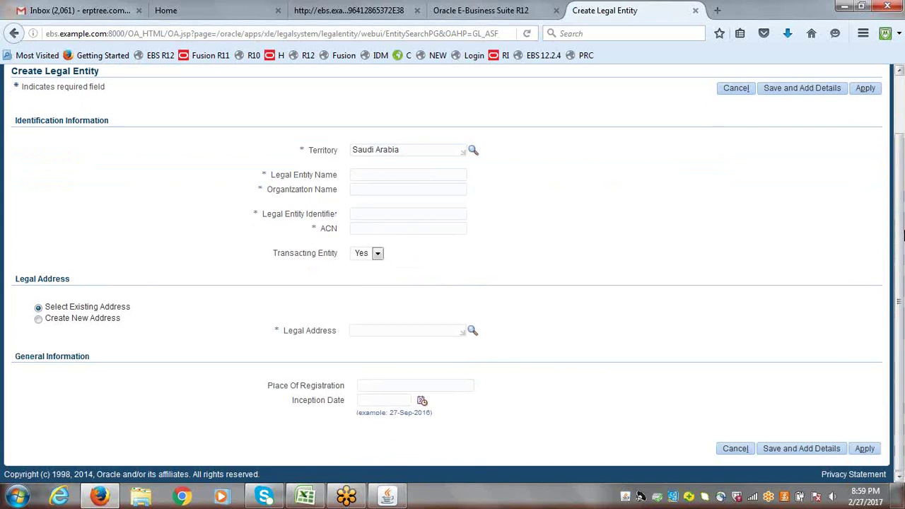
click(472, 333)
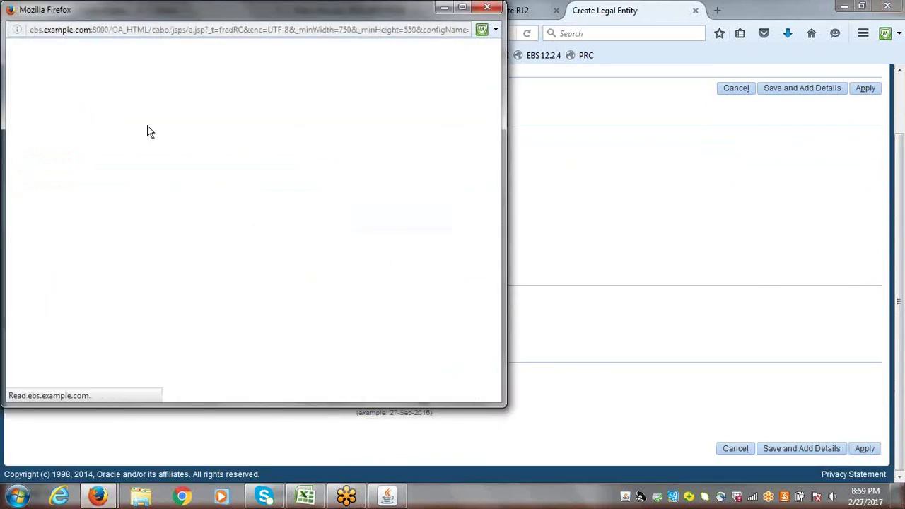
- Search legal addresses by Postal Code for 500, then for 16
click(128, 144)
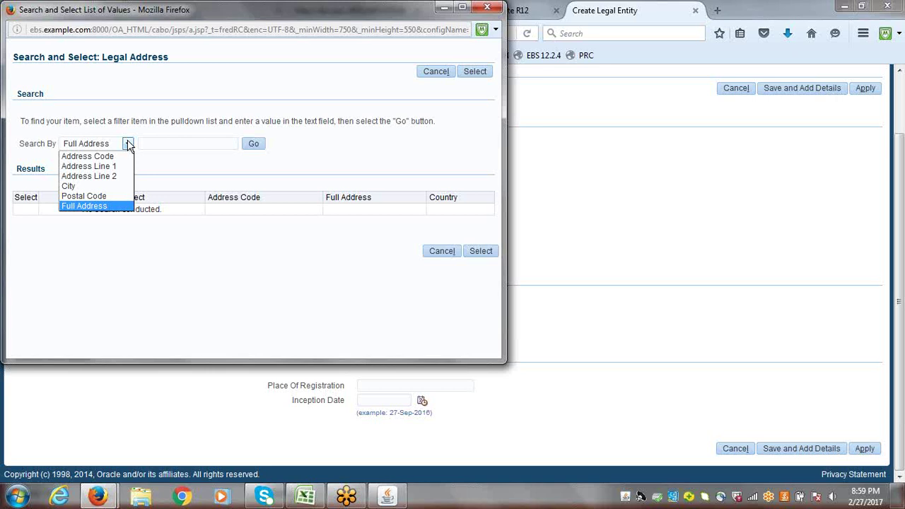
click(99, 196)
click(172, 141)
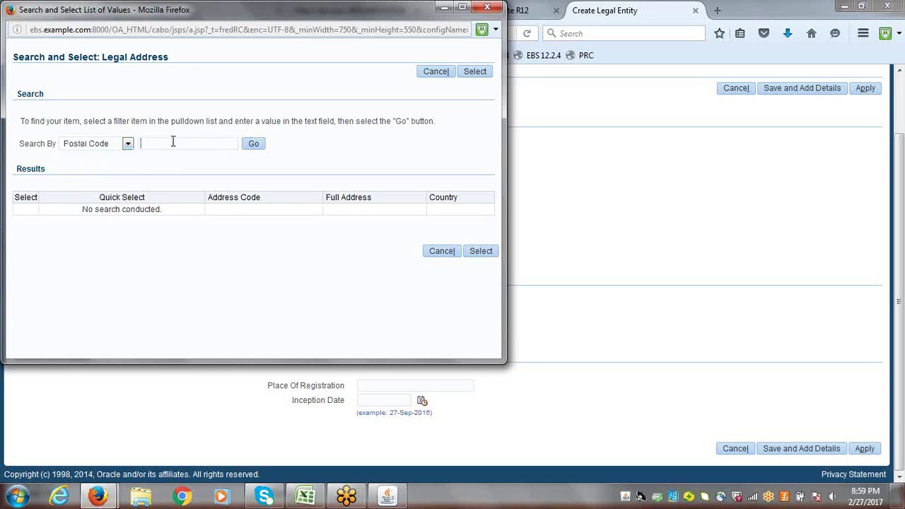
text(500)
click(254, 145)
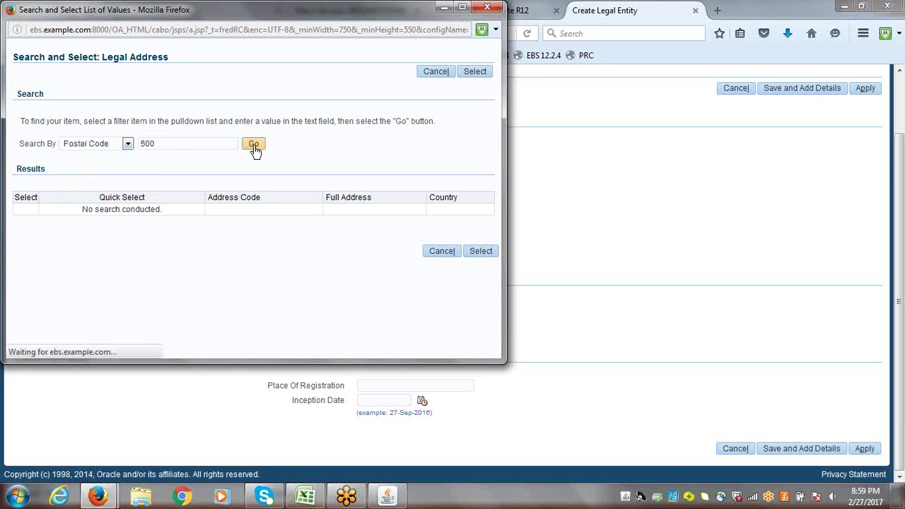
double_click(161, 143)
text(16)
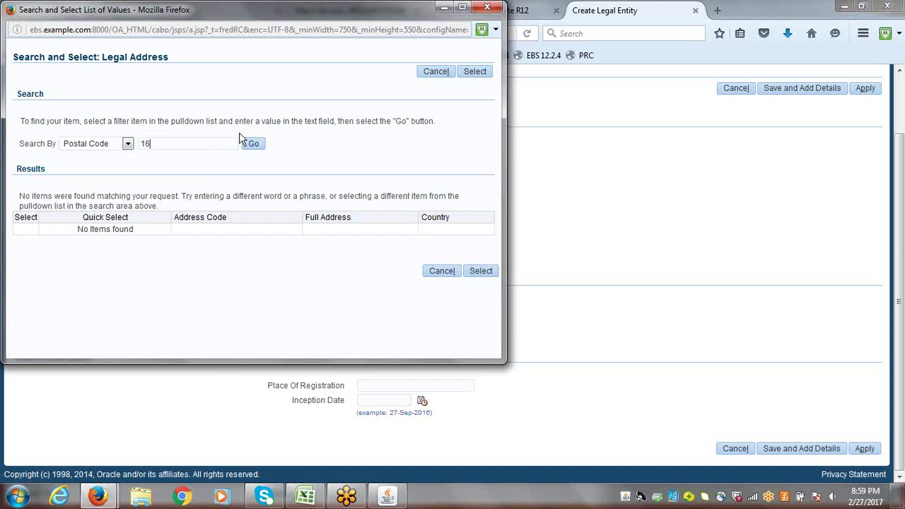
click(256, 145)
- Retry the postal code search with 5, 5% and %5%
drag(178, 145, 120, 147)
text(5)
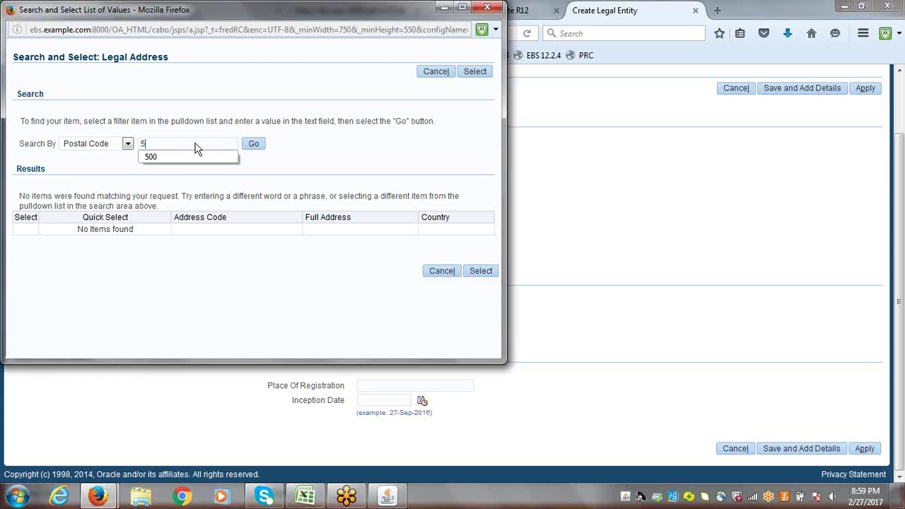
click(277, 146)
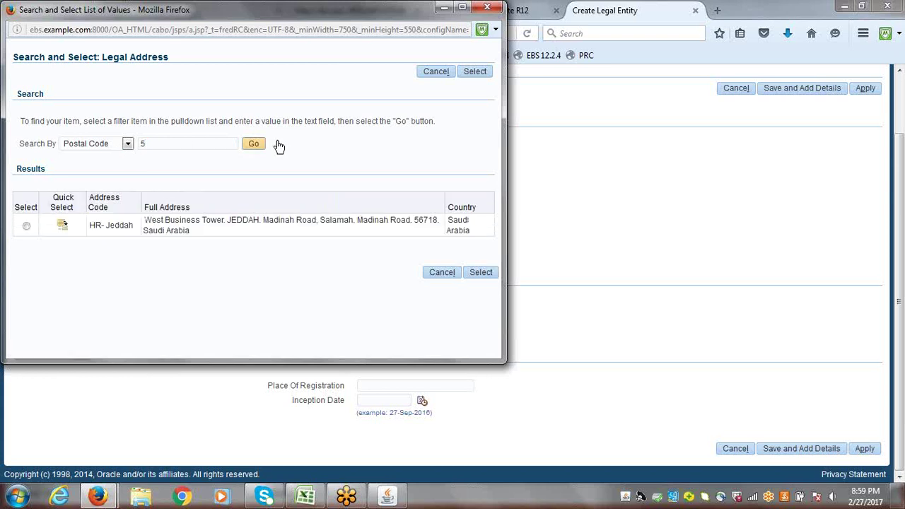
click(155, 146)
text(%)
click(253, 146)
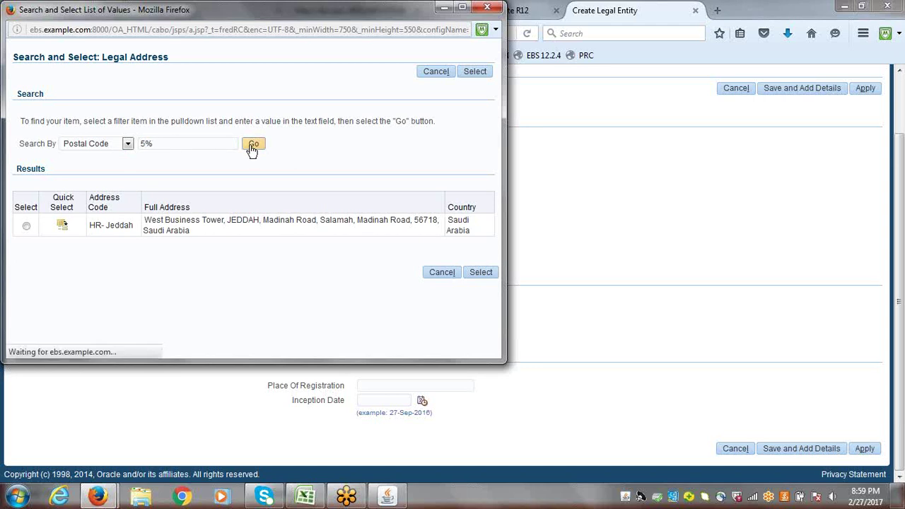
click(141, 144)
text(%)
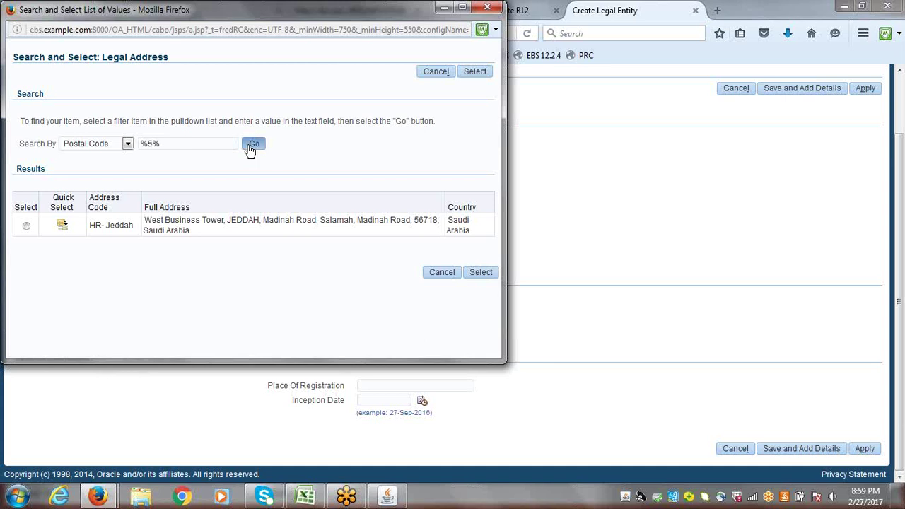
click(253, 144)
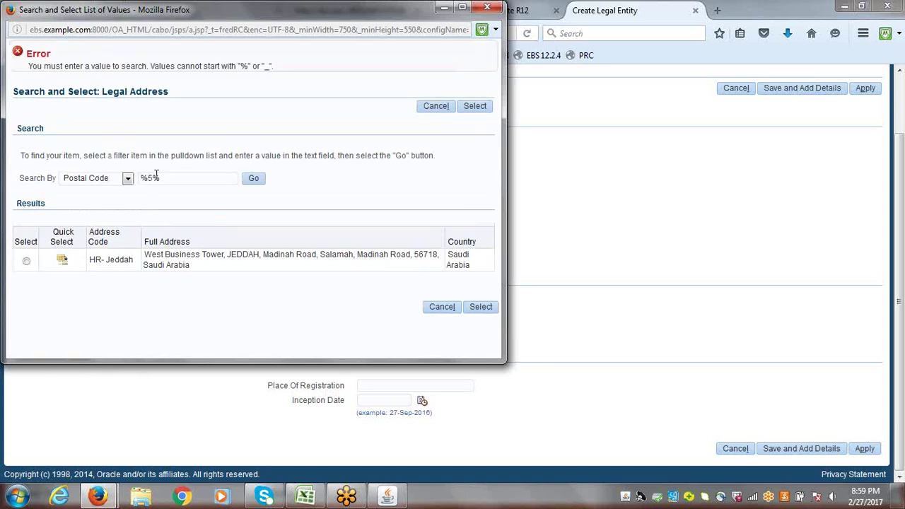
- Search addresses by City for Hyderabad, then Hyde%, leaving only the wildcard
click(129, 181)
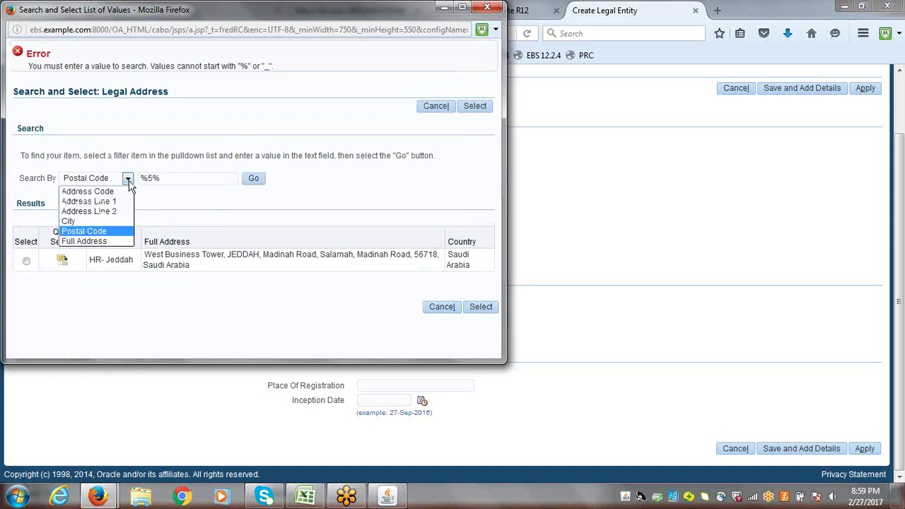
click(128, 221)
drag(182, 178, 125, 182)
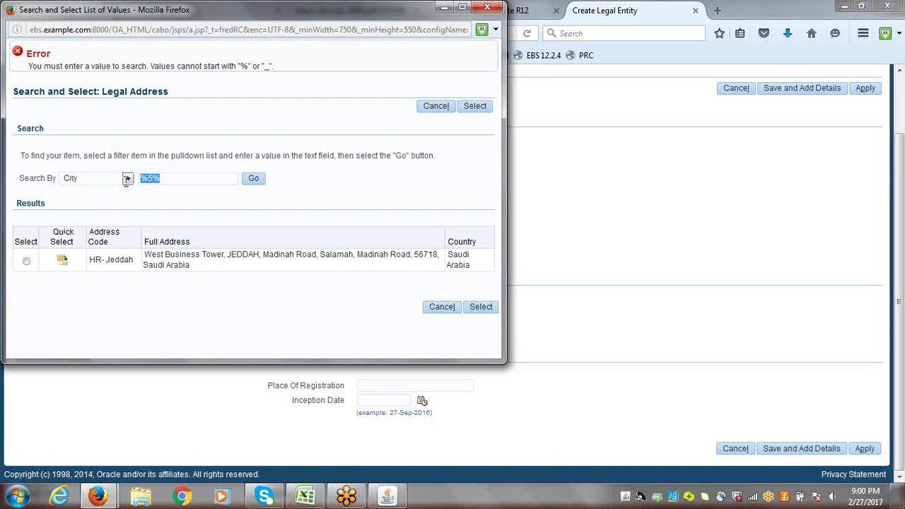
text(Hyderabad)
click(253, 180)
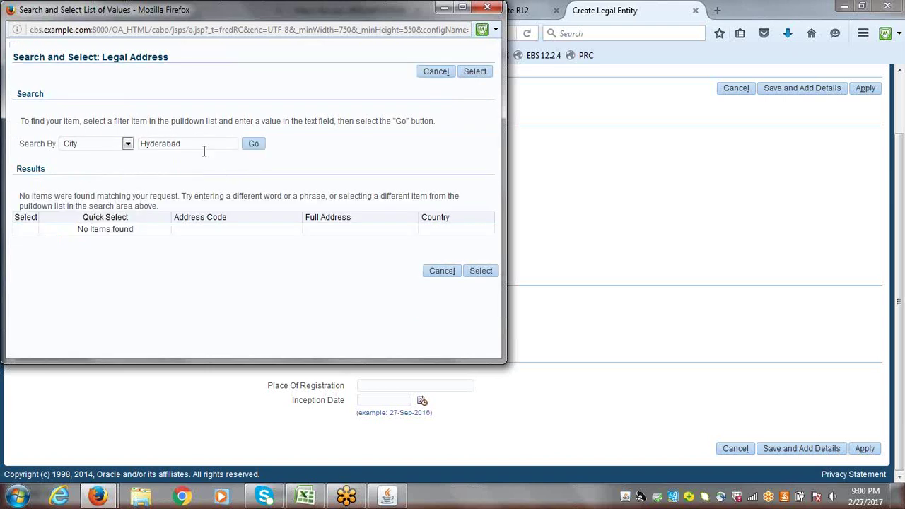
click(200, 146)
key(BackSpace)
key(BackSpace)
key(BackSpace)
key(BackSpace)
key(BackSpace)
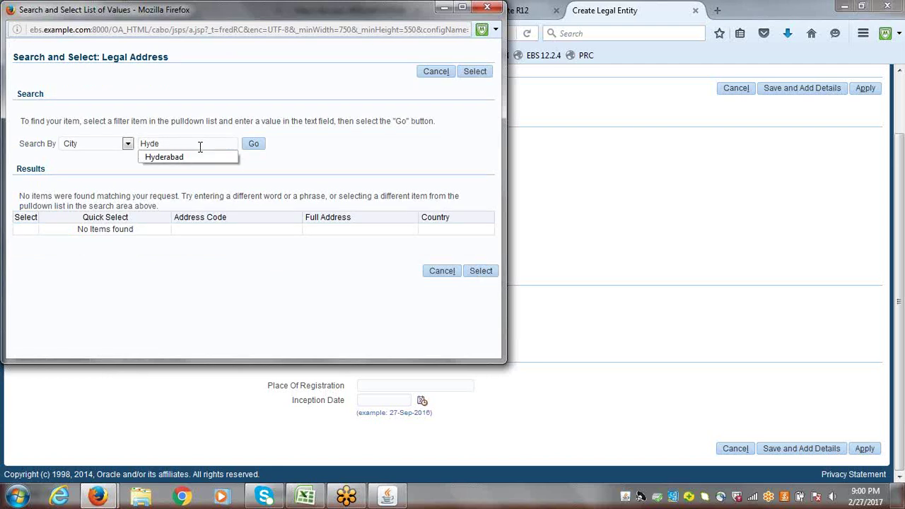
text(%)
key(Return)
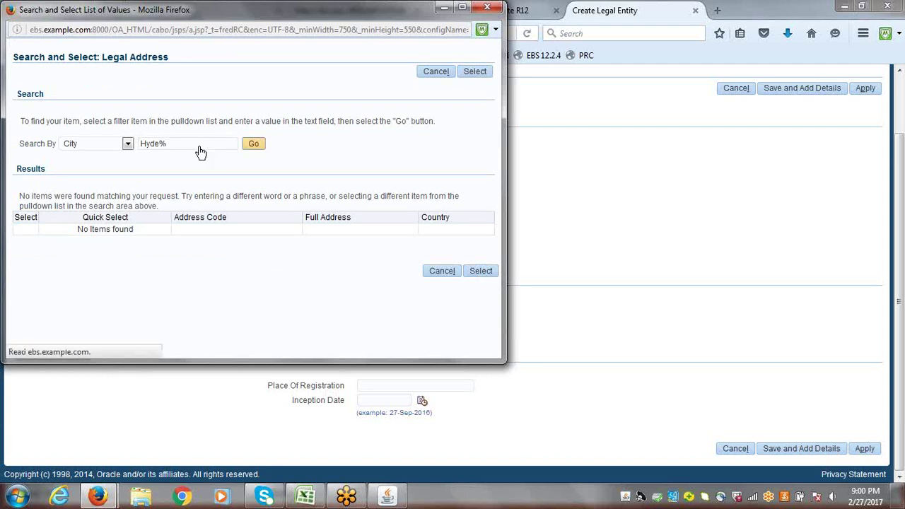
click(253, 143)
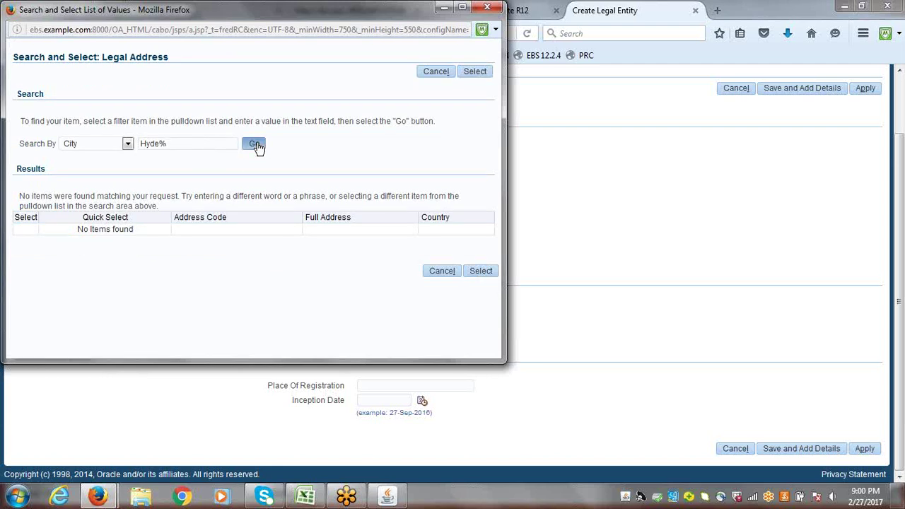
click(161, 144)
key(BackSpace)
key(BackSpace)
key(BackSpace)
key(BackSpace)
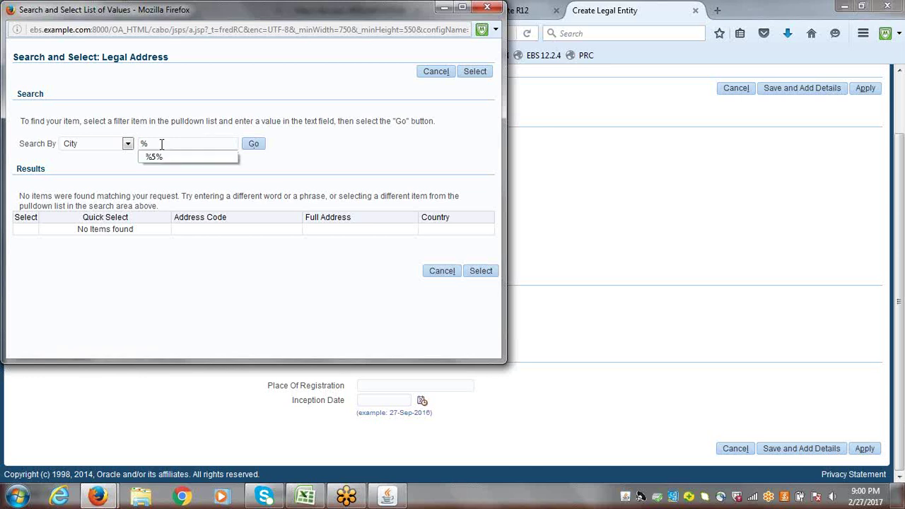
- Search addresses by Full Address for Hyde%, then for 5%
click(127, 143)
click(106, 205)
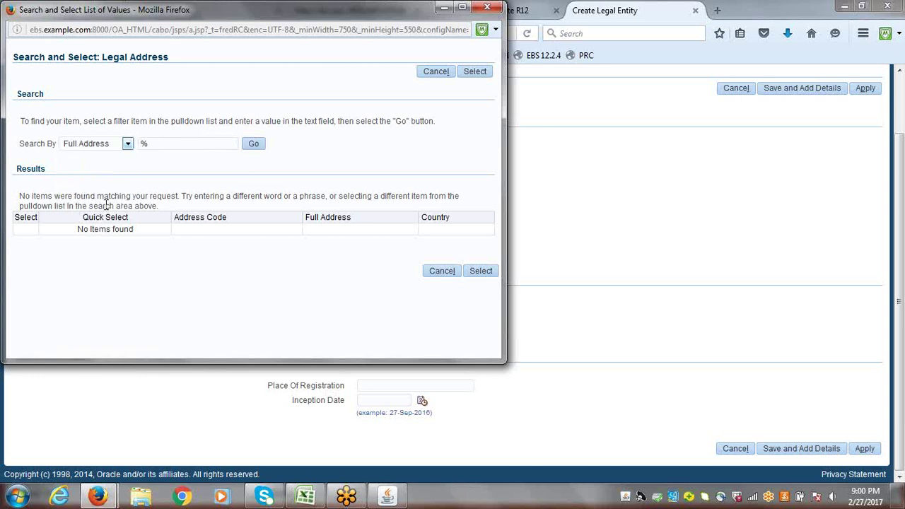
click(174, 143)
key(BackSpace)
text(h)
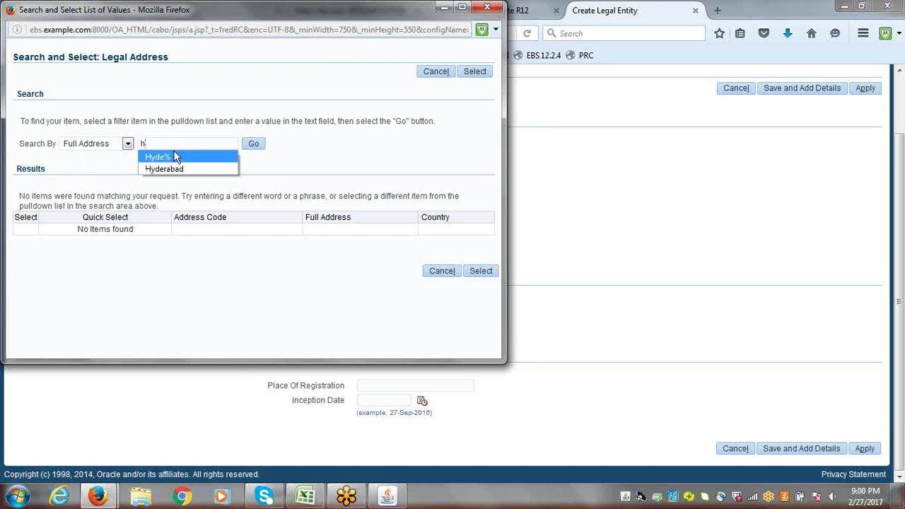
click(176, 157)
click(259, 145)
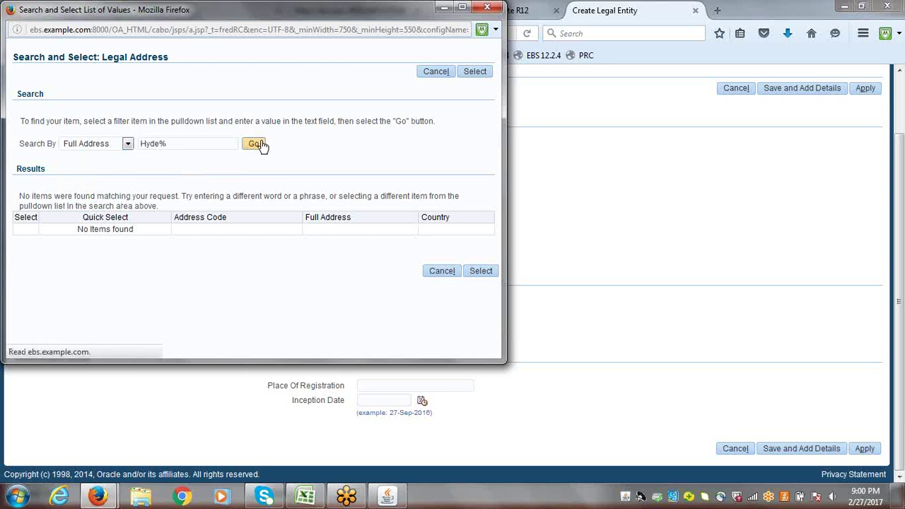
click(257, 144)
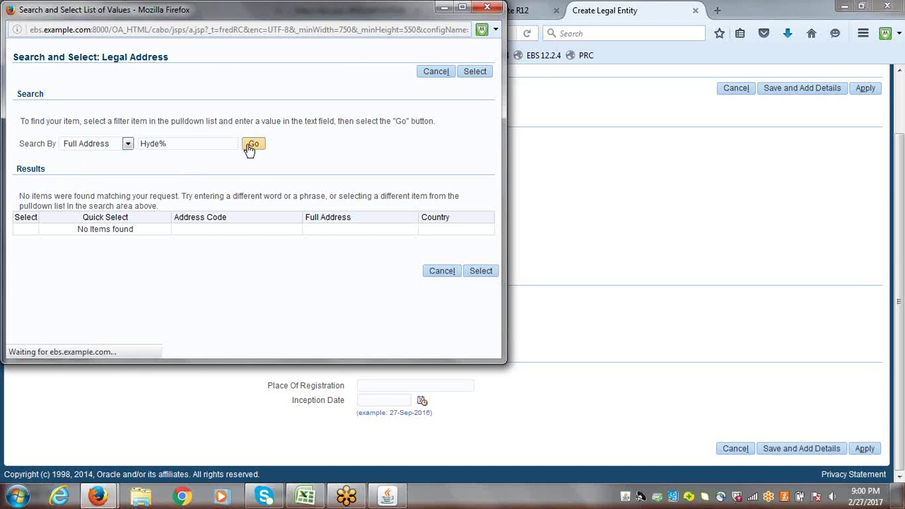
key(BackSpace)
key(BackSpace)
key(BackSpace)
key(BackSpace)
key(BackSpace)
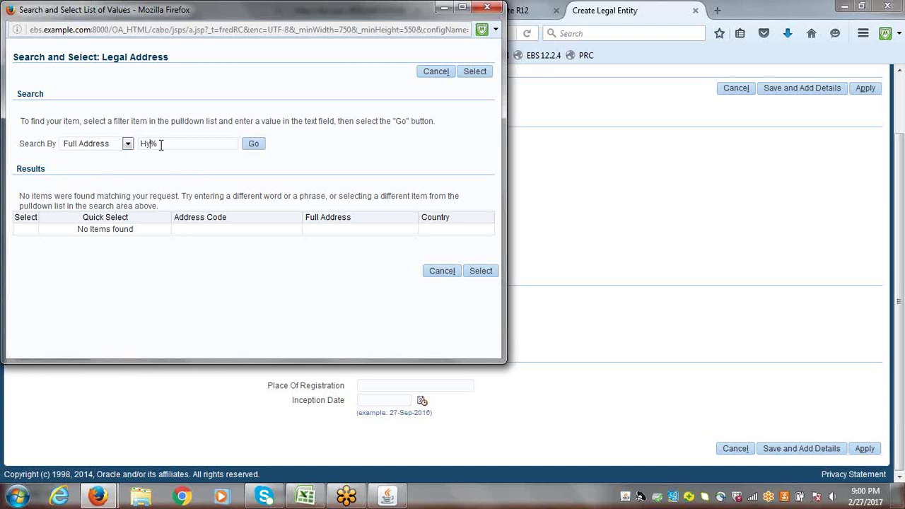
text(%)
text(5)
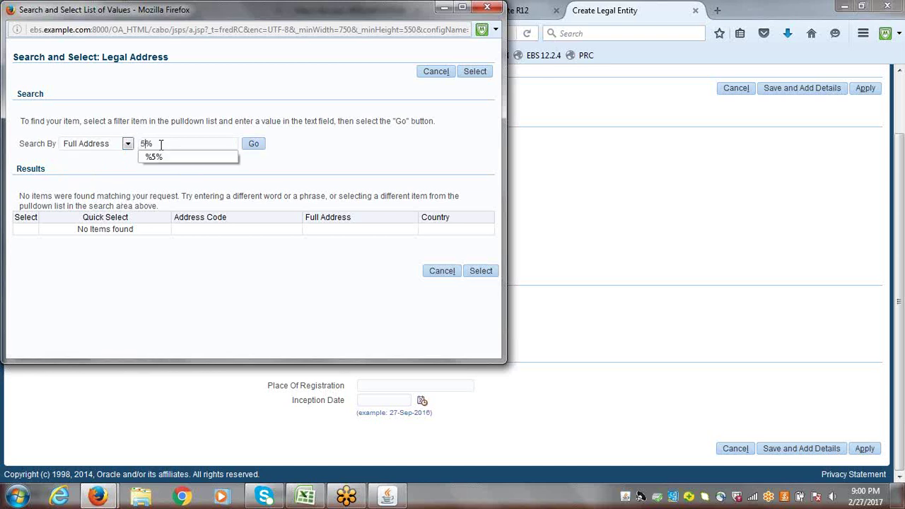
click(254, 144)
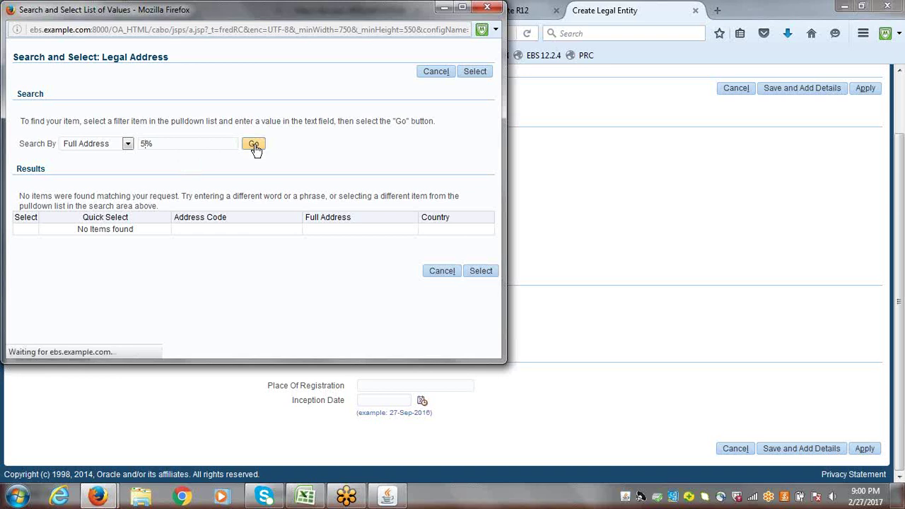
click(254, 144)
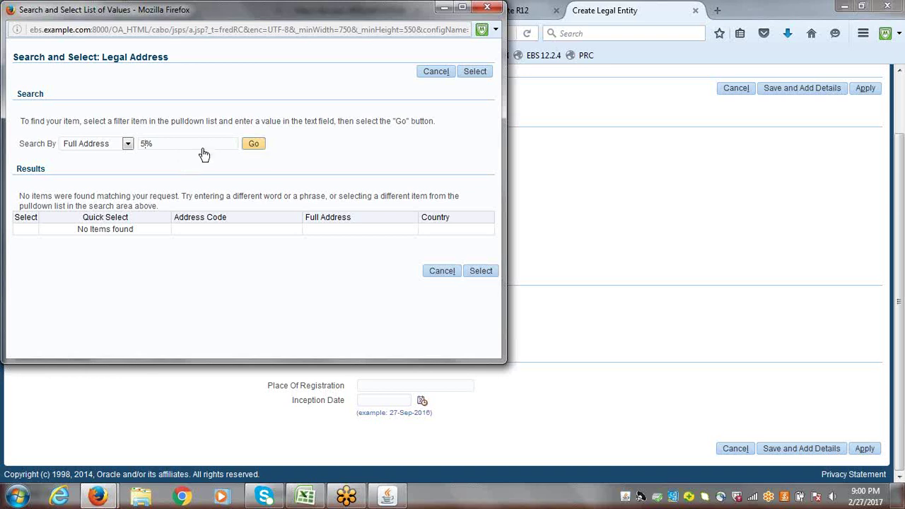
- Switch the search to Address Code and run a 50% search
click(128, 144)
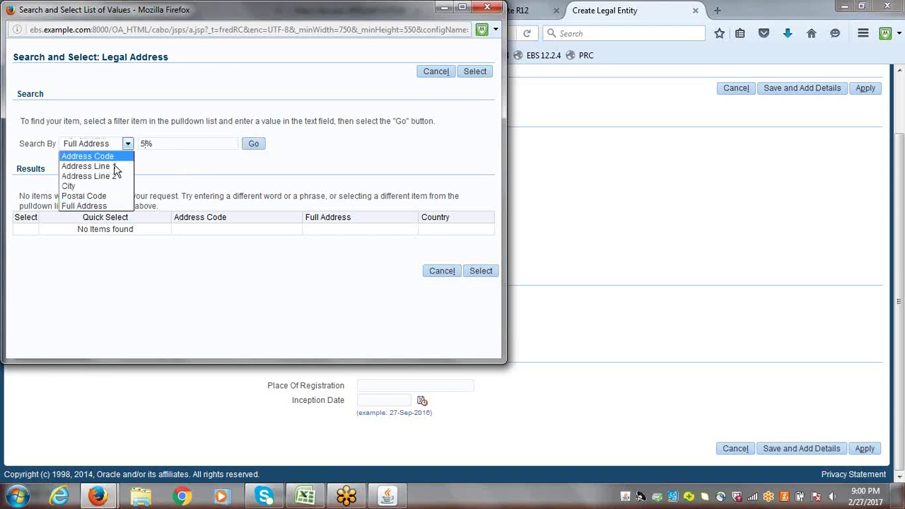
click(117, 157)
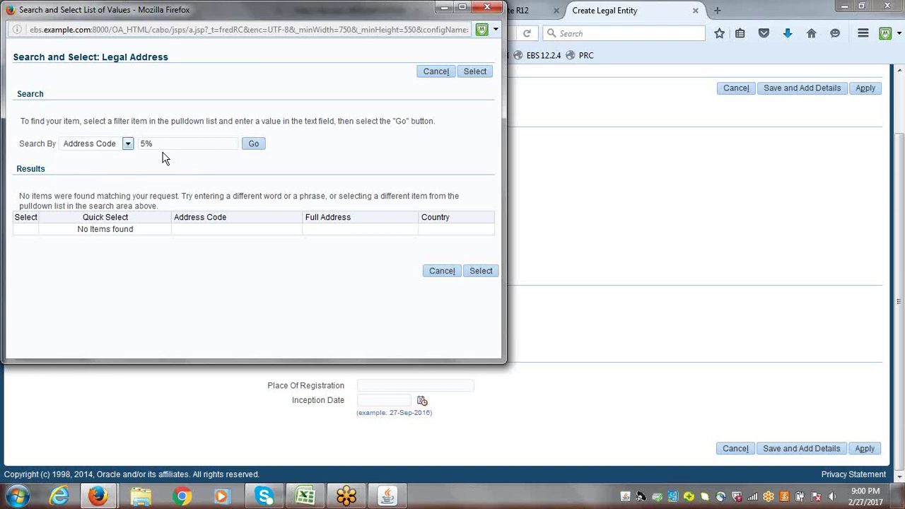
click(254, 146)
click(254, 145)
click(147, 145)
text(0)
key(Return)
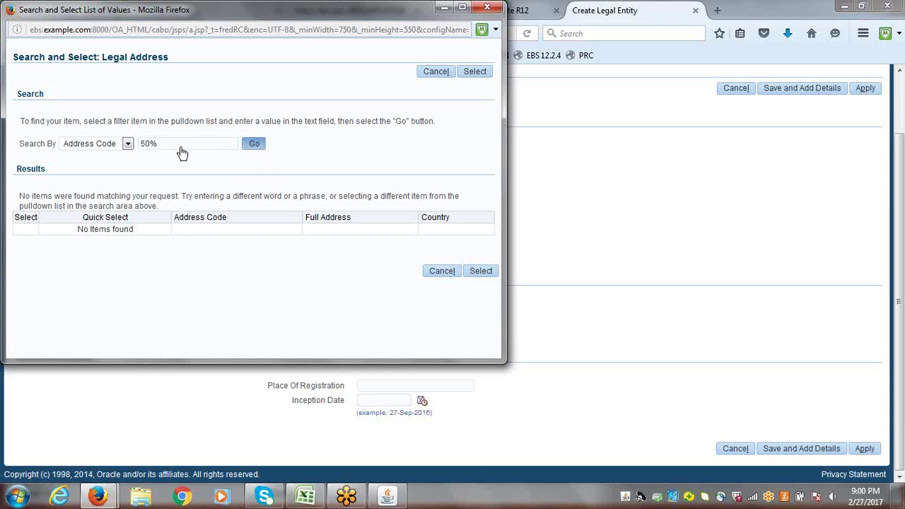
- Run a Postal Code search, then set Search By to City with a cleared value
click(130, 145)
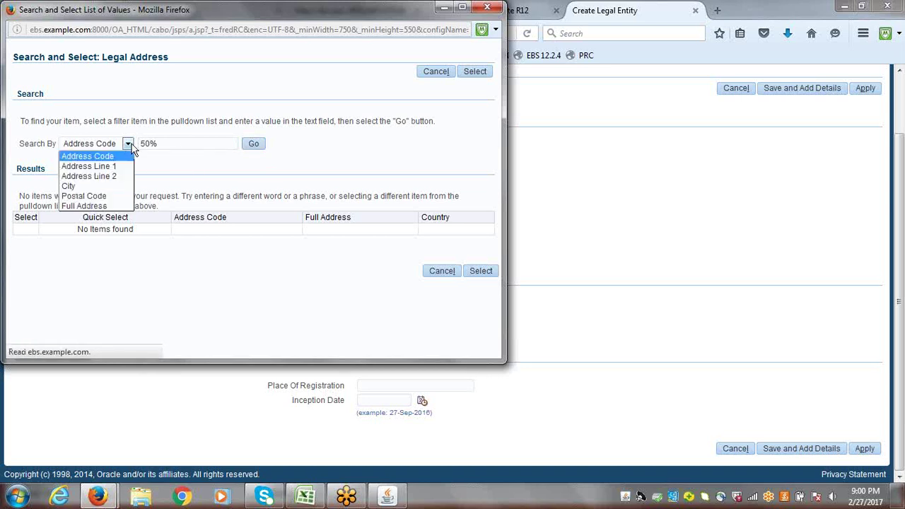
click(102, 196)
click(261, 144)
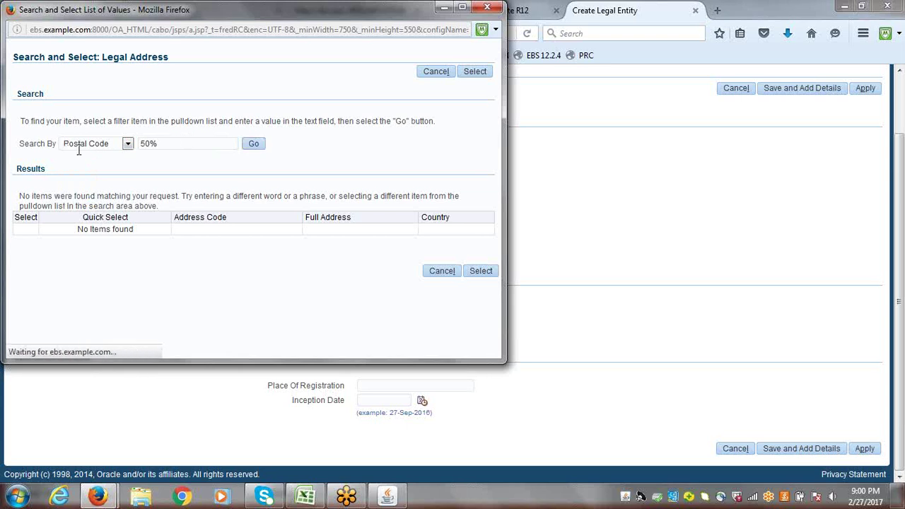
drag(158, 144, 133, 145)
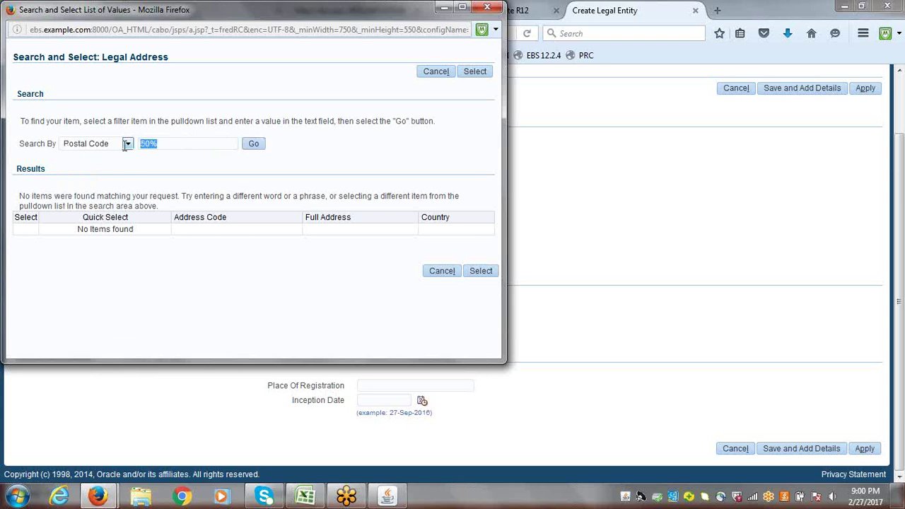
click(127, 145)
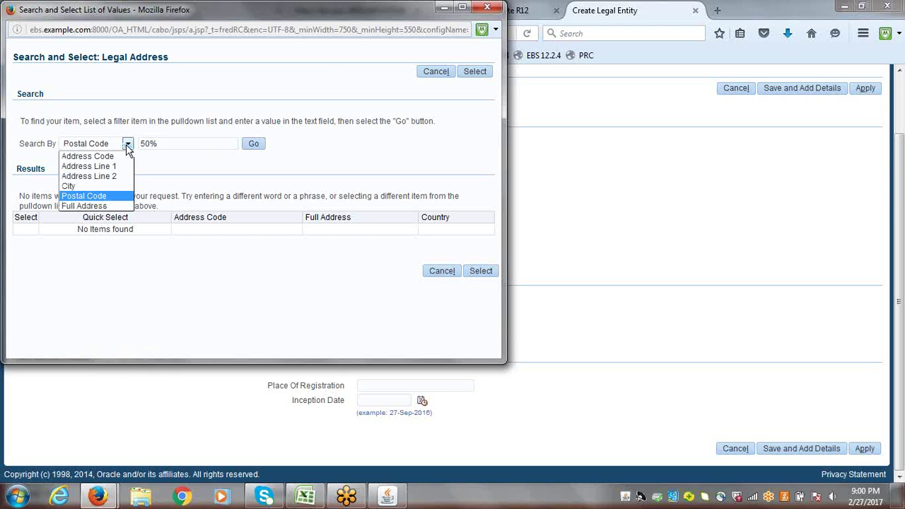
click(99, 186)
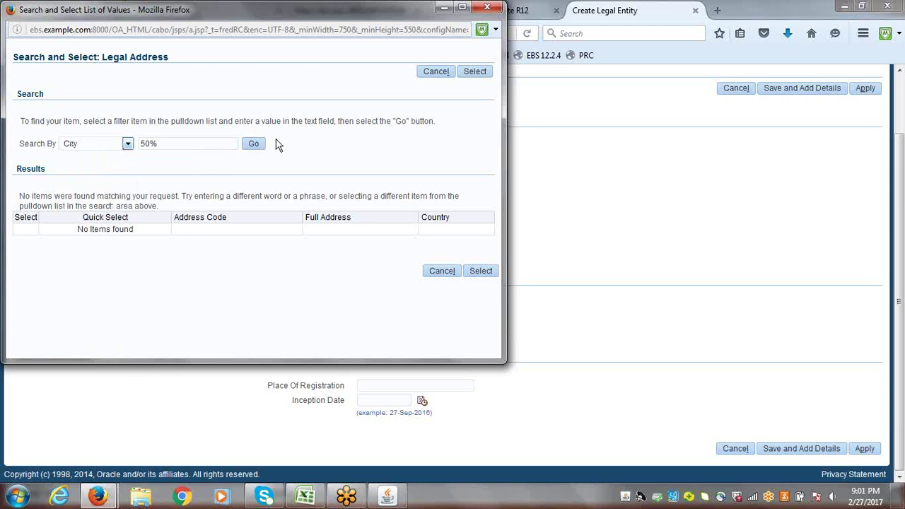
click(217, 144)
key(BackSpace)
key(BackSpace)
key(BackSpace)
- Search cities with a blank value, then B, C and D; D finds a Dammam address
click(253, 144)
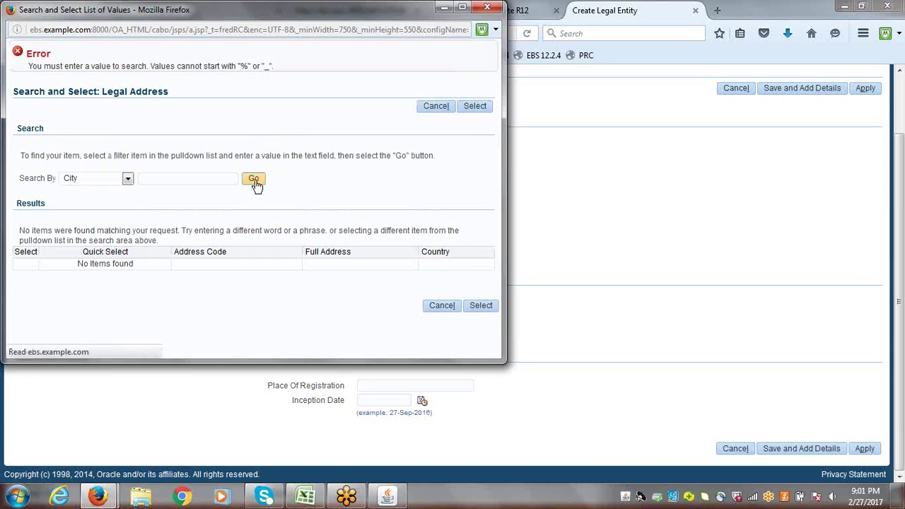
click(179, 177)
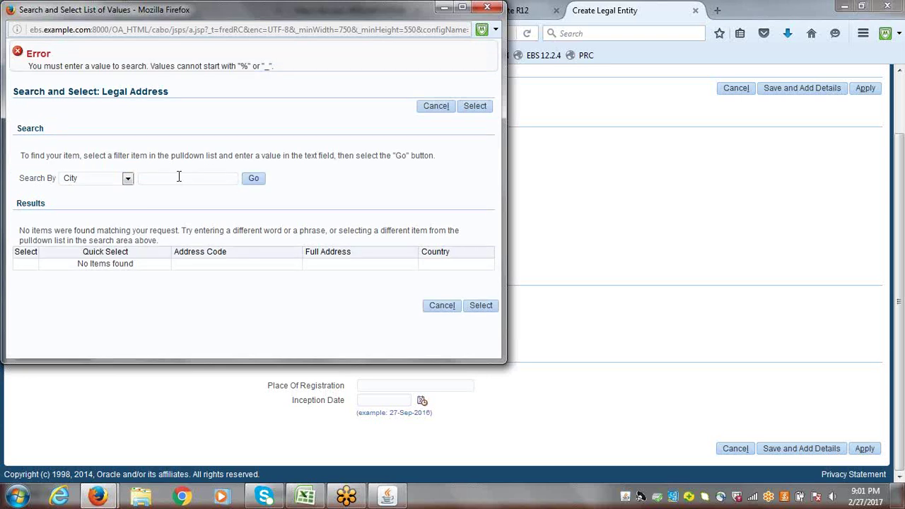
click(253, 178)
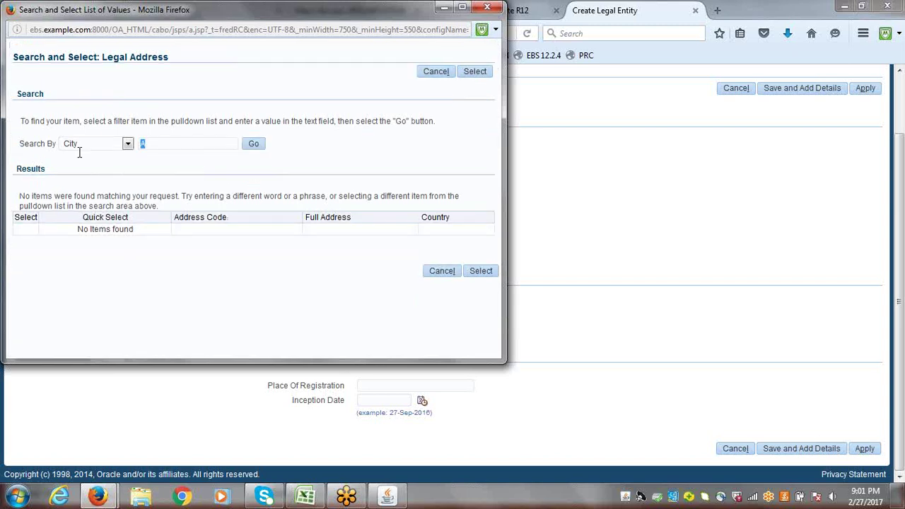
text(B)
click(254, 144)
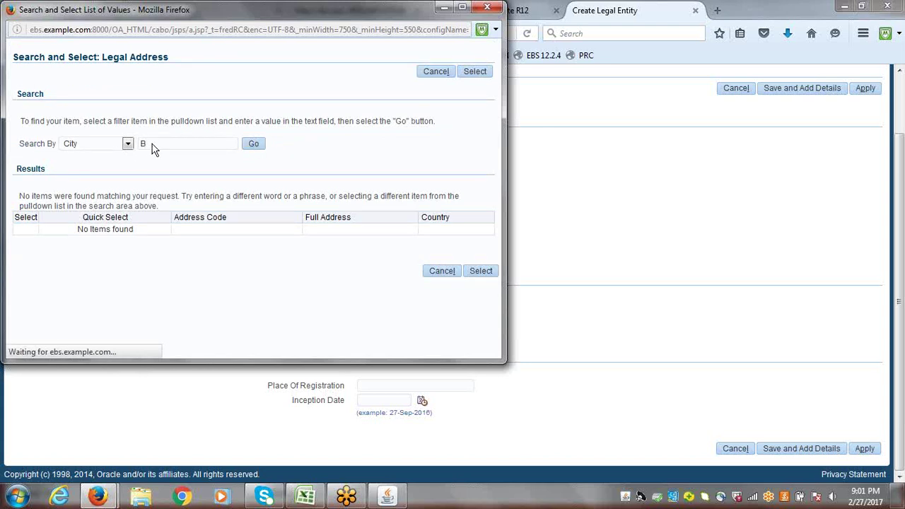
key(BackSpace)
text(C)
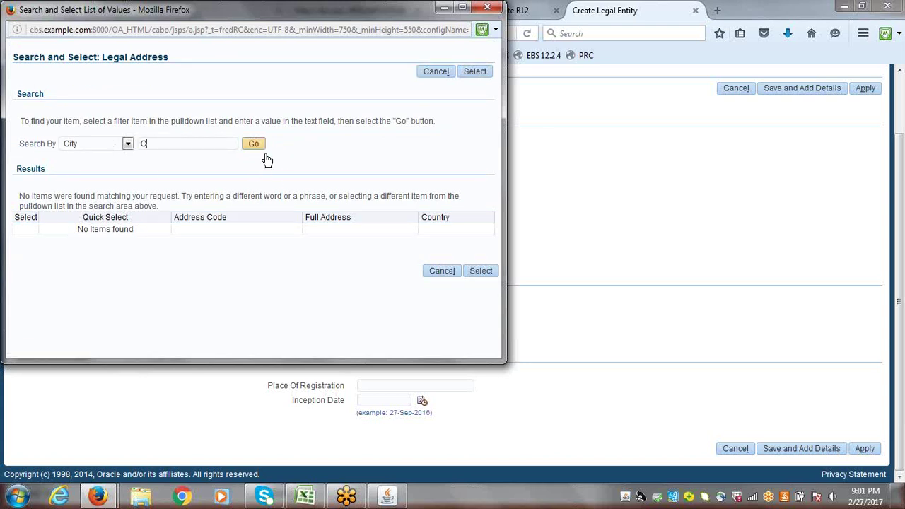
click(264, 150)
key(BackSpace)
text(D)
click(253, 146)
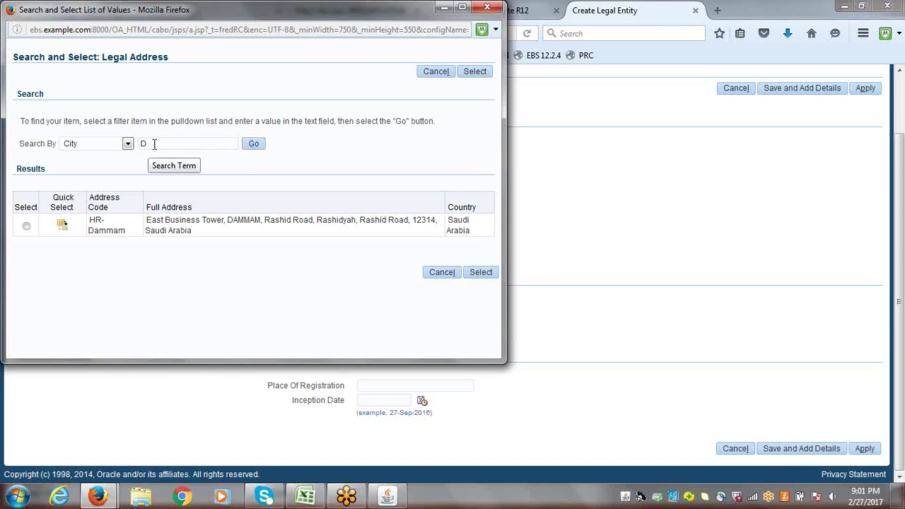
- Search cities starting with E and F, then rerun the city search with a blank value
drag(154, 144, 141, 145)
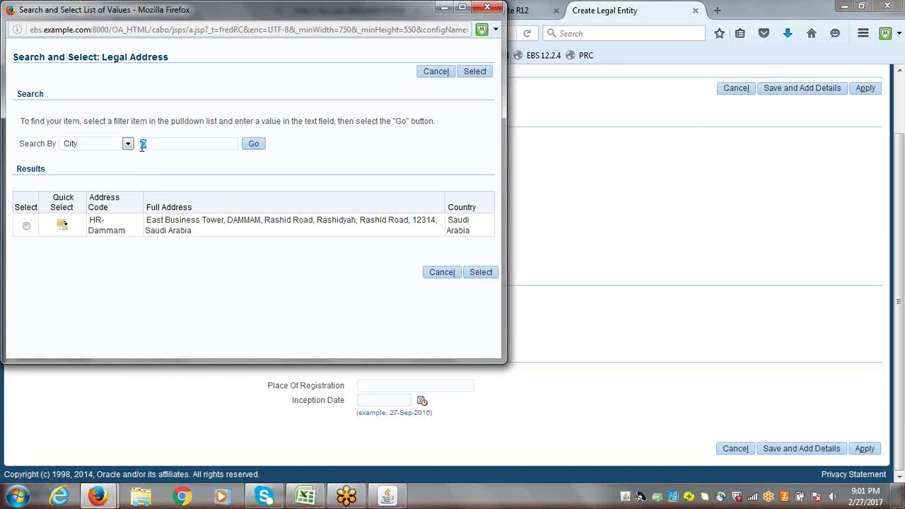
text(E)
click(253, 145)
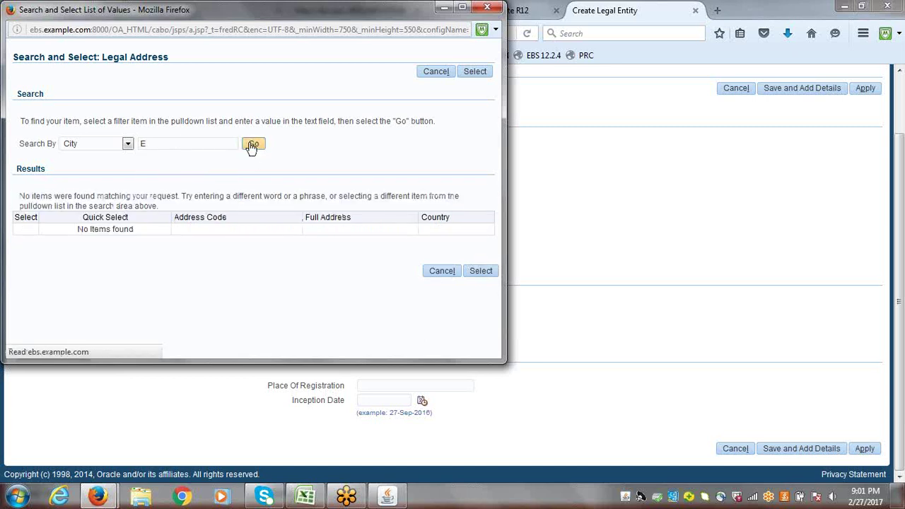
key(BackSpace)
text(F)
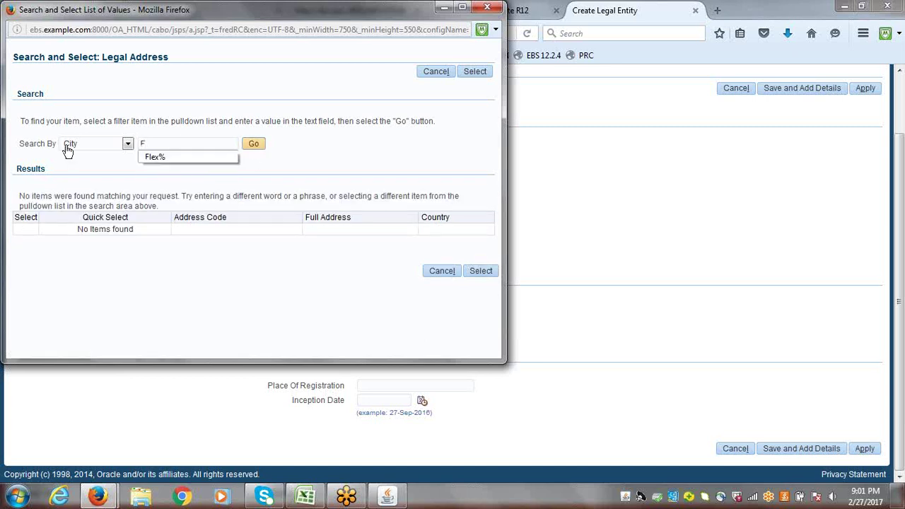
click(252, 143)
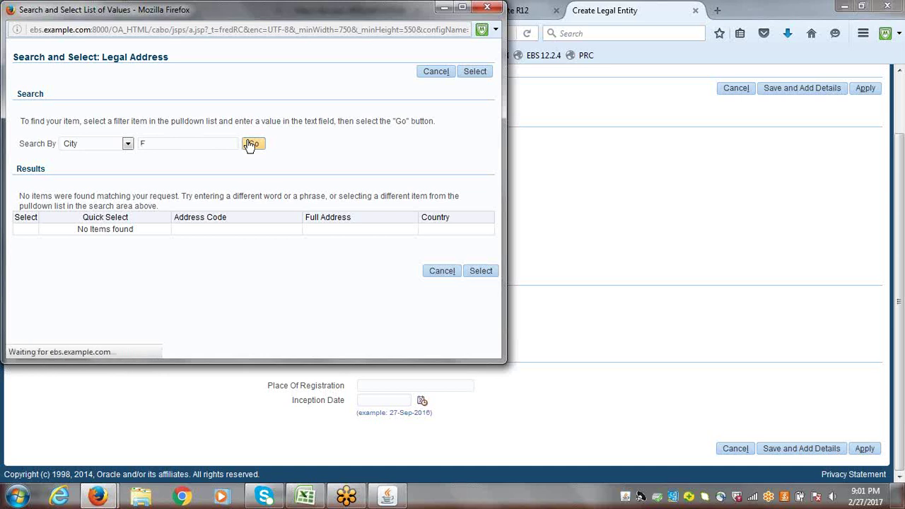
click(181, 142)
key(Tab)
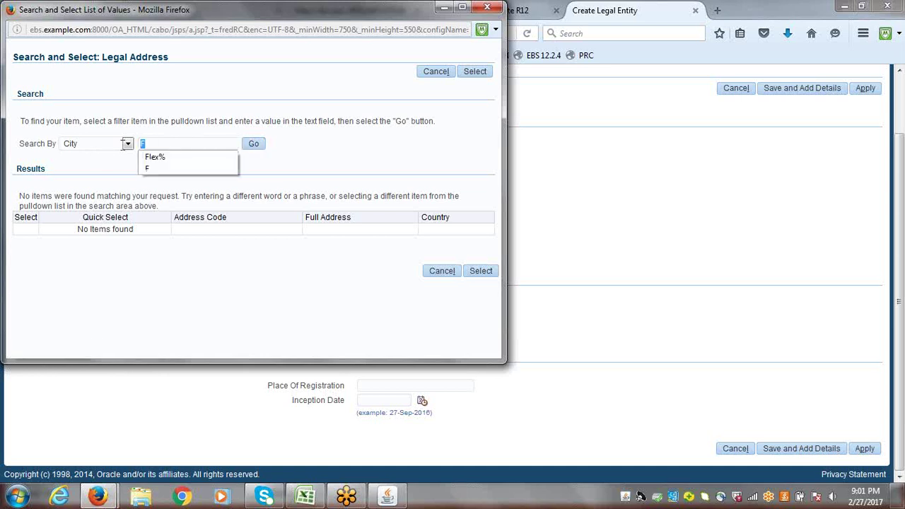
key(BackSpace)
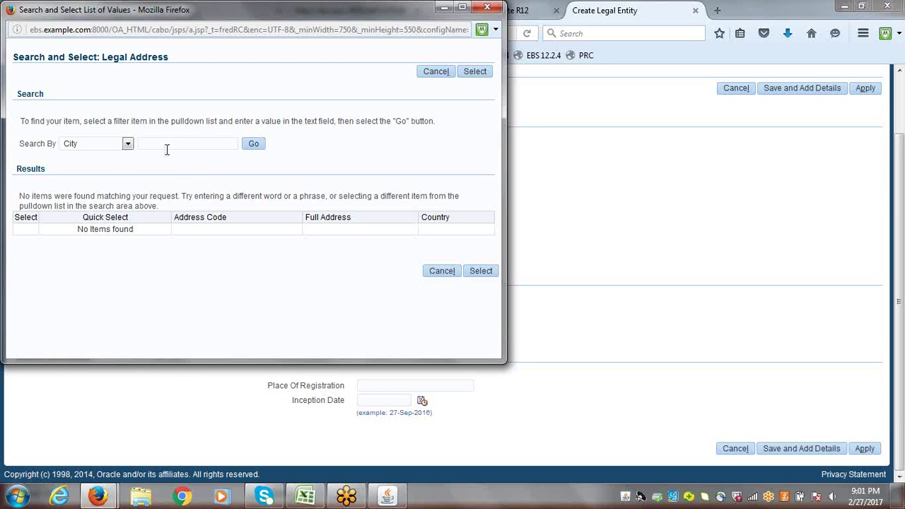
click(253, 146)
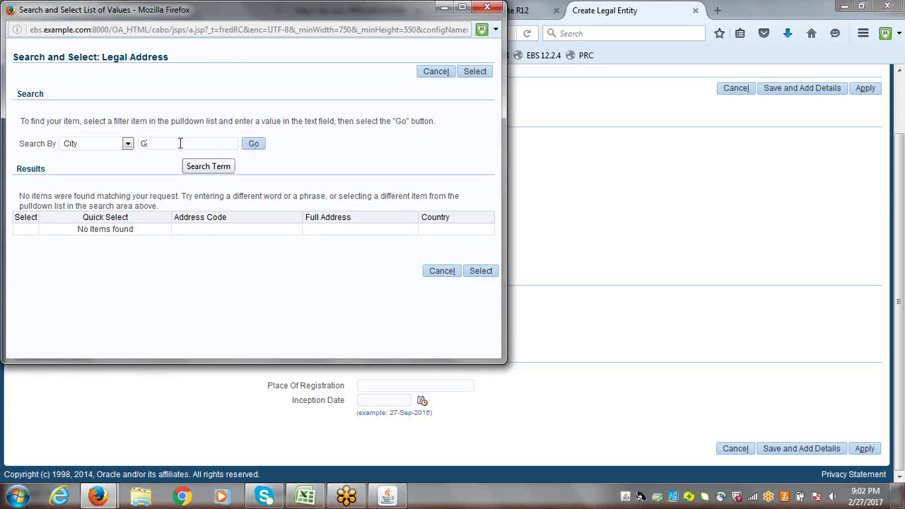
click(129, 144)
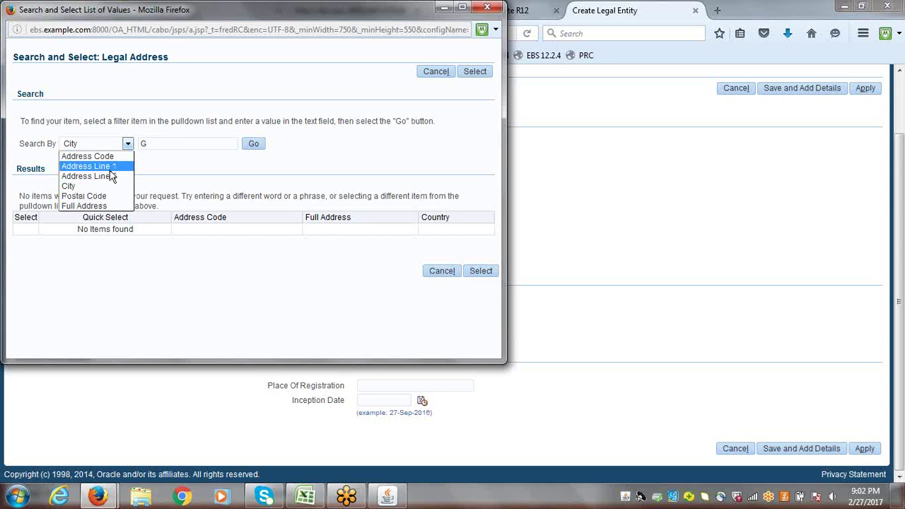
- Search legal addresses by Address Line 1 for ERPTREE
click(111, 167)
double_click(144, 143)
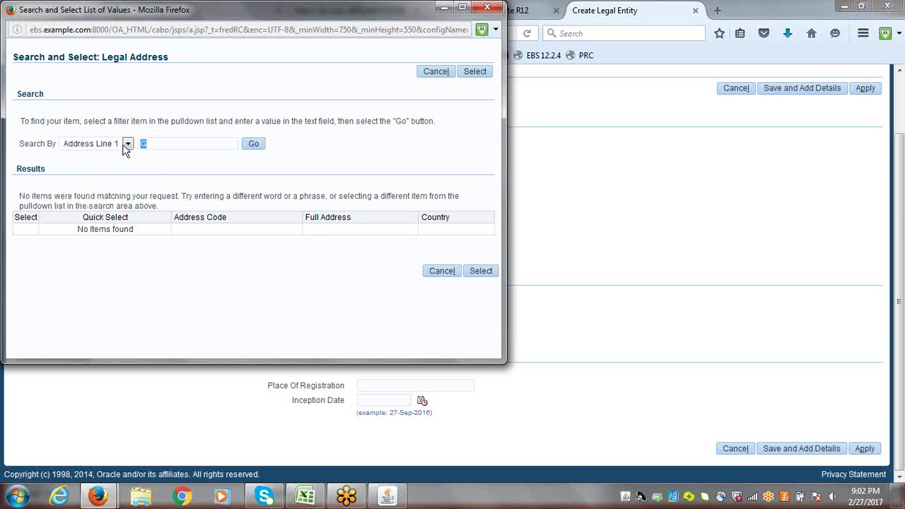
text(ERP)
key(BackSpace)
key(BackSpace)
key(BackSpace)
text(ERPTREE)
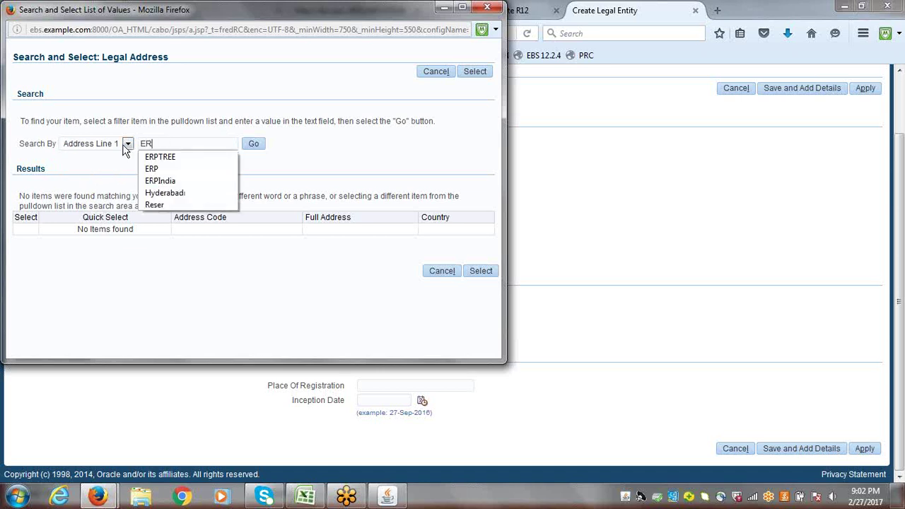
click(253, 145)
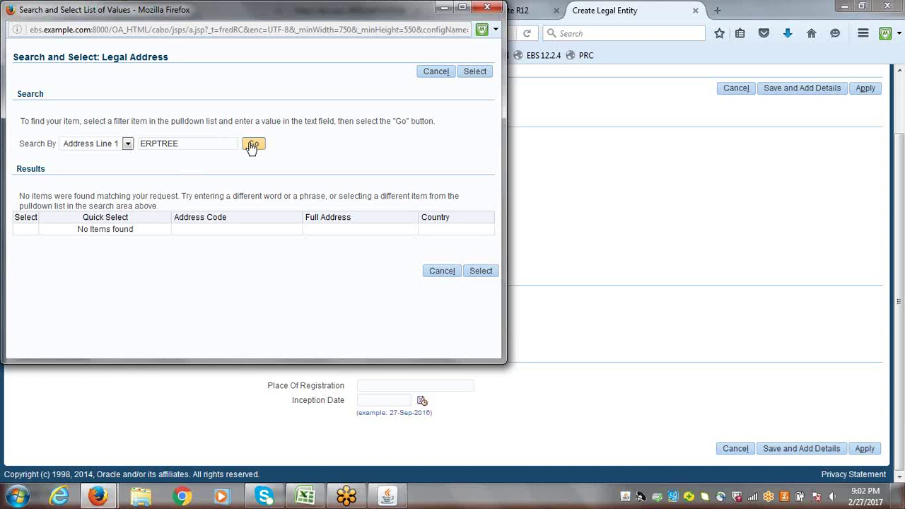
- Rerun the Address Line 1 search with ERP%
click(209, 144)
key(BackSpace)
key(BackSpace)
key(BackSpace)
key(BackSpace)
key(BackSpace)
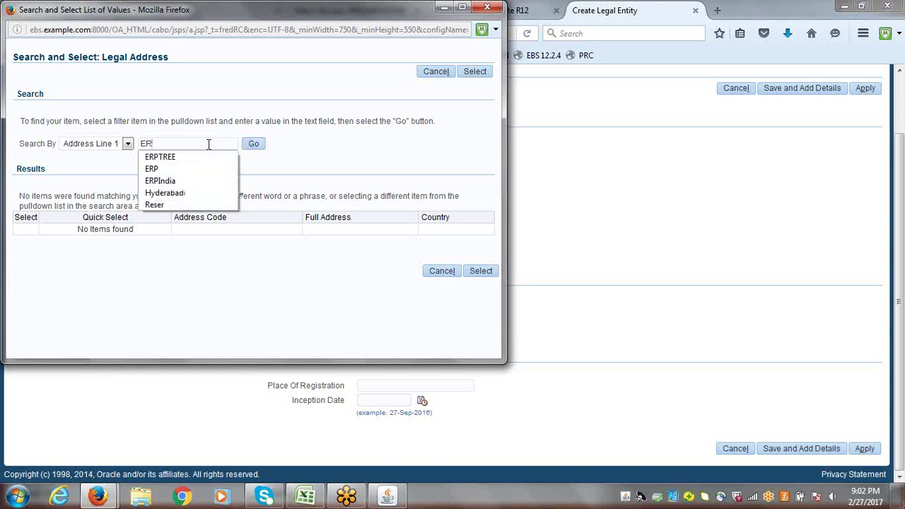
text(P)
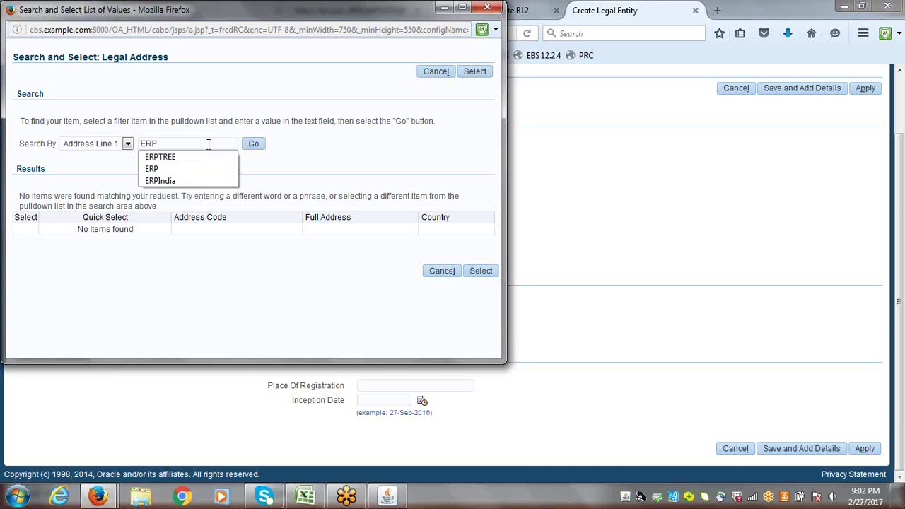
text(%)
click(253, 144)
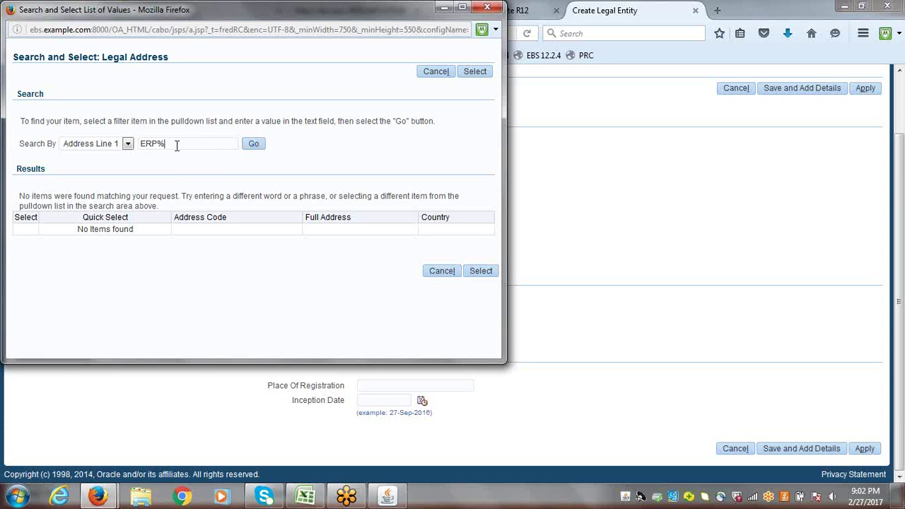
- Search Address Line 1 for %Hyderabad%, which is rejected for starting with %
drag(177, 145, 122, 144)
text(H)
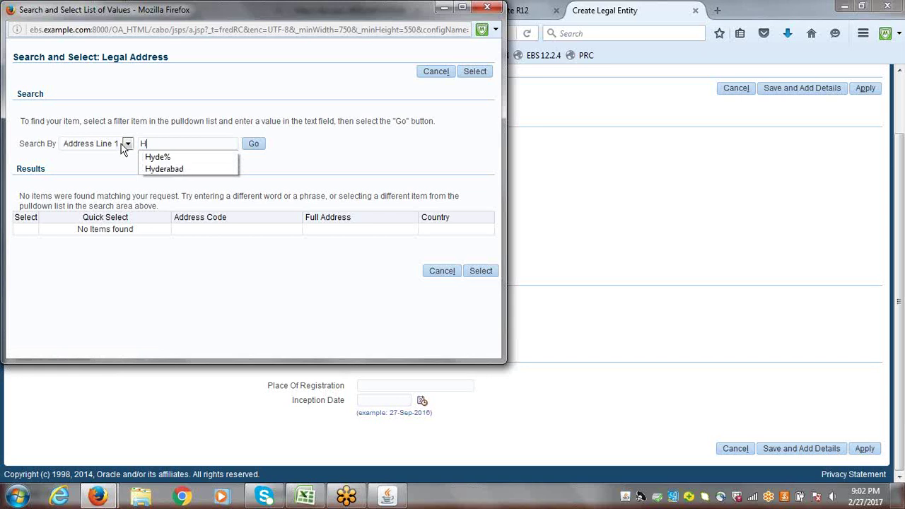
text(=%%)
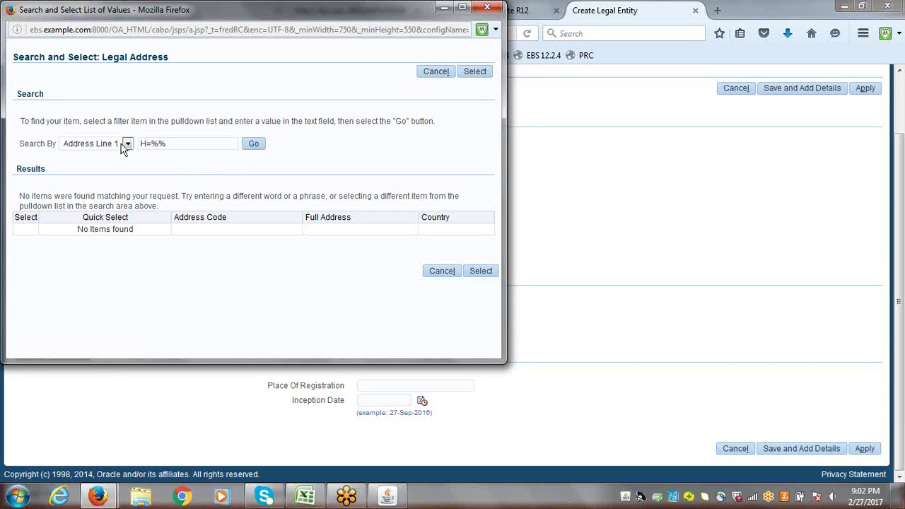
key(BackSpace)
key(BackSpace)
key(BackSpace)
text(%H%yderabad)
click(254, 144)
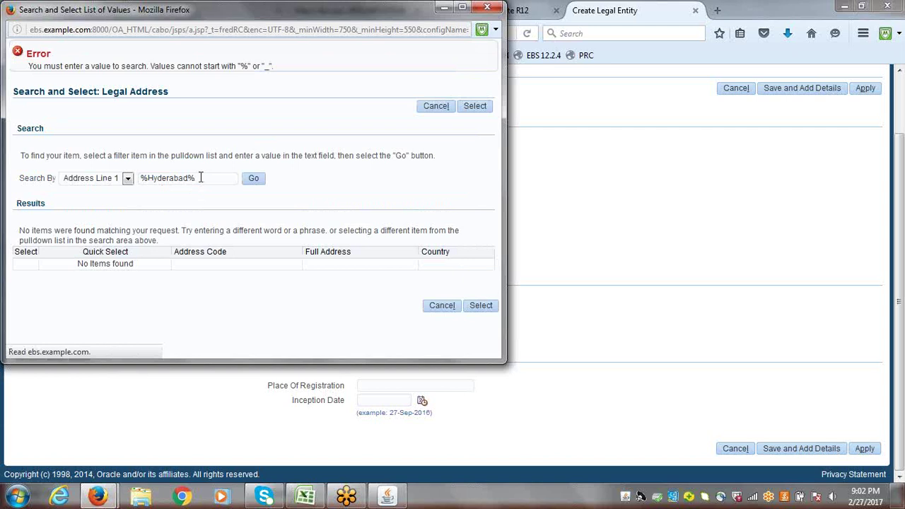
- Replace the search value with ERPTREE and search by Address Code
drag(200, 178, 79, 181)
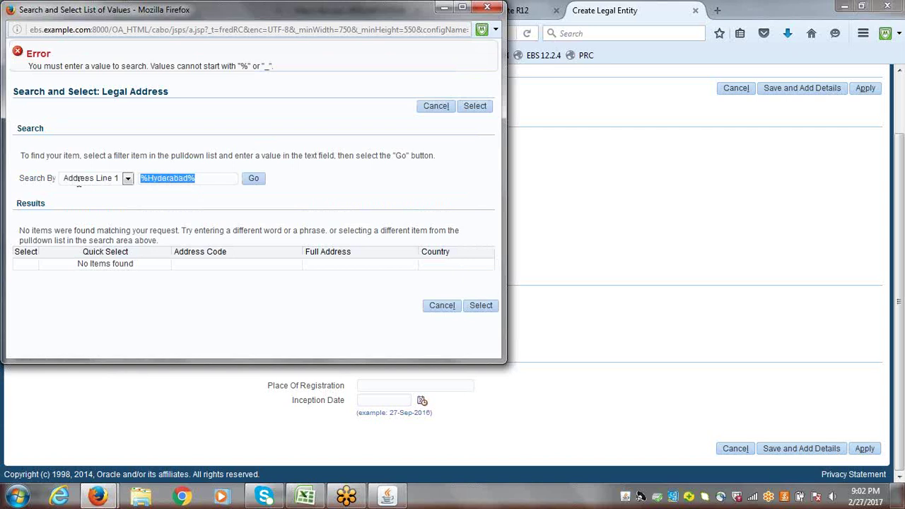
text(ERPTREE)
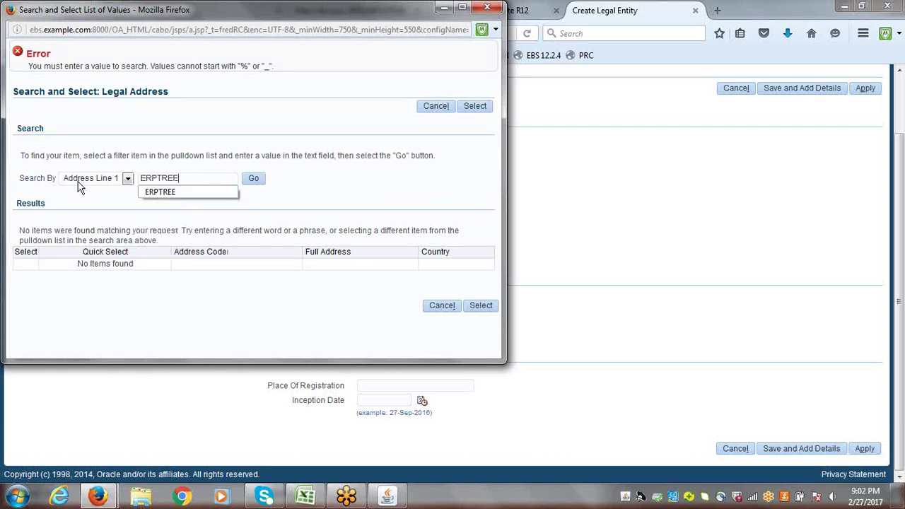
click(128, 179)
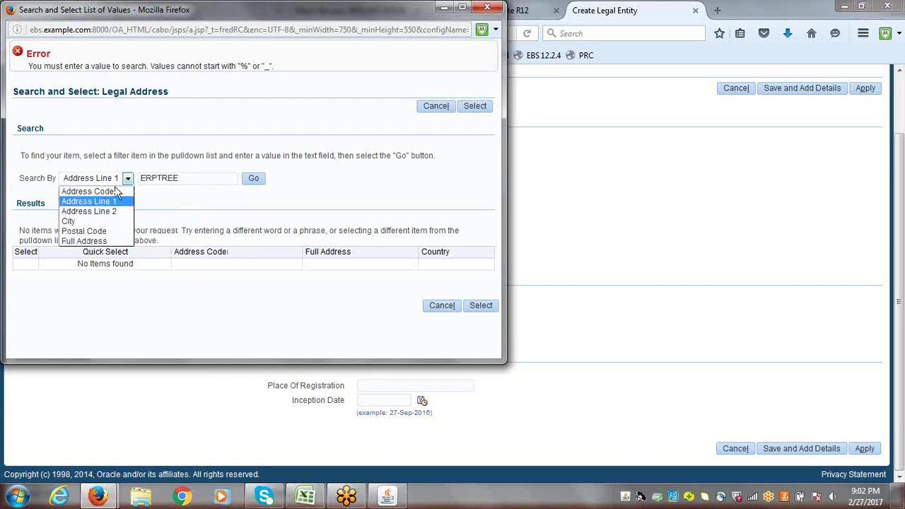
click(115, 191)
click(254, 180)
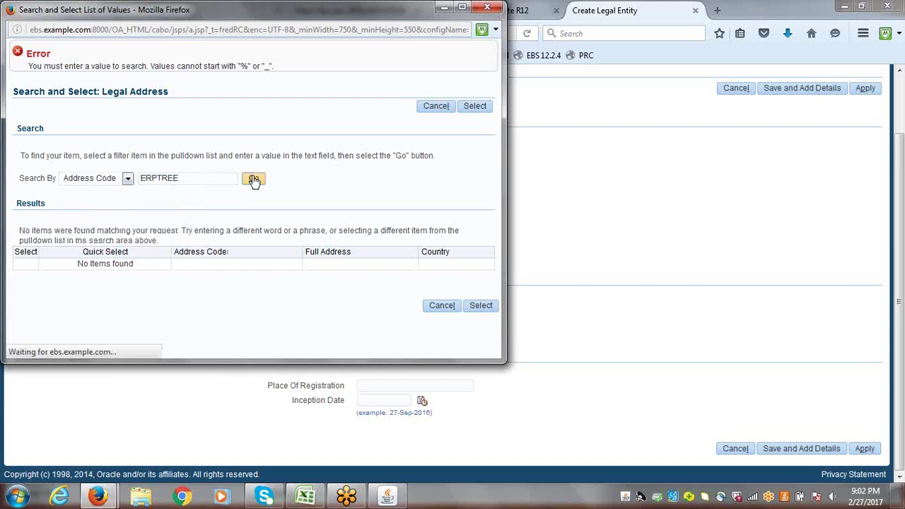
- Search ERPTREE by Address Line 1, then by Address Line 2
click(126, 143)
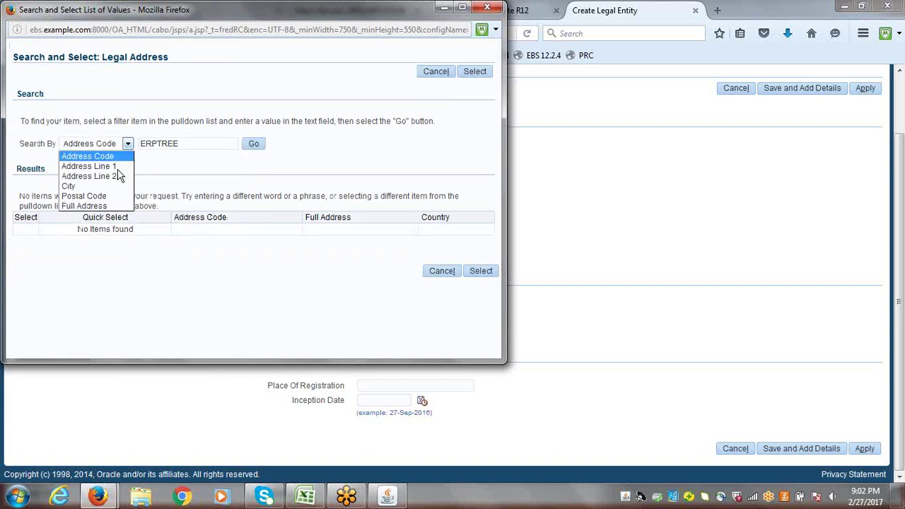
click(88, 167)
click(254, 145)
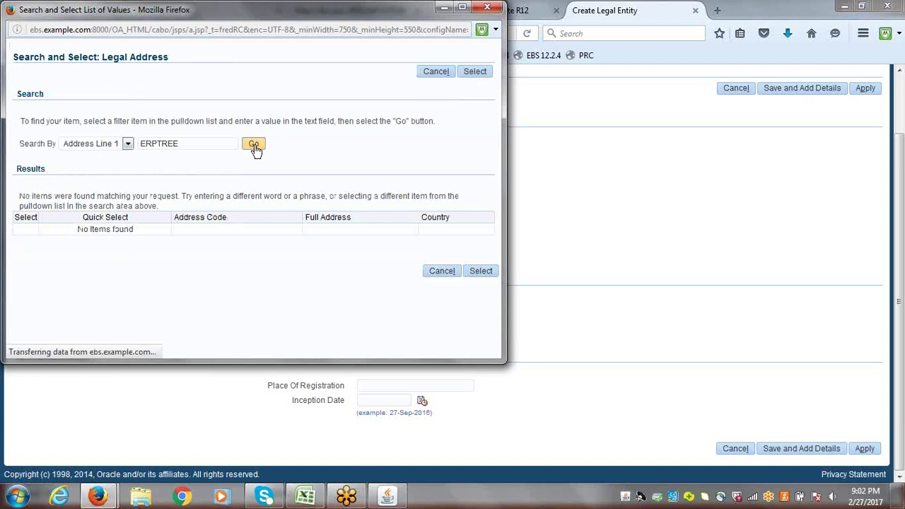
click(128, 144)
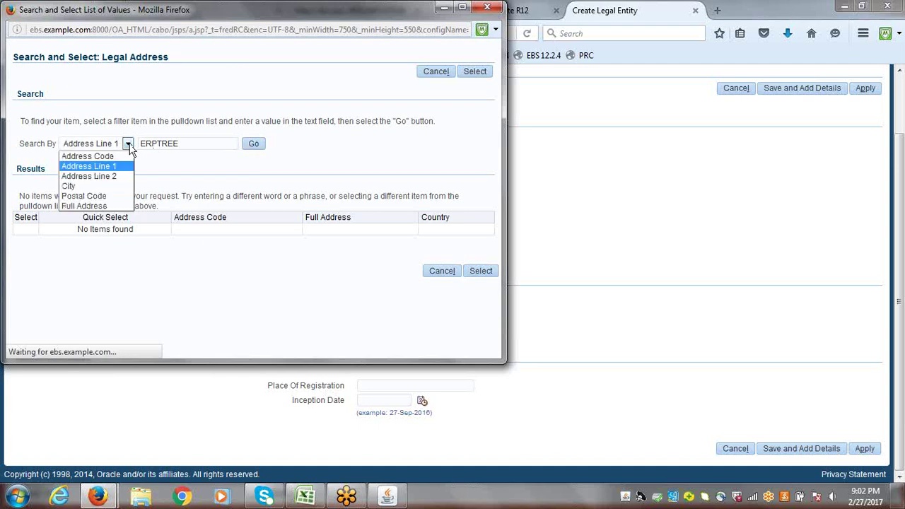
click(114, 174)
click(252, 148)
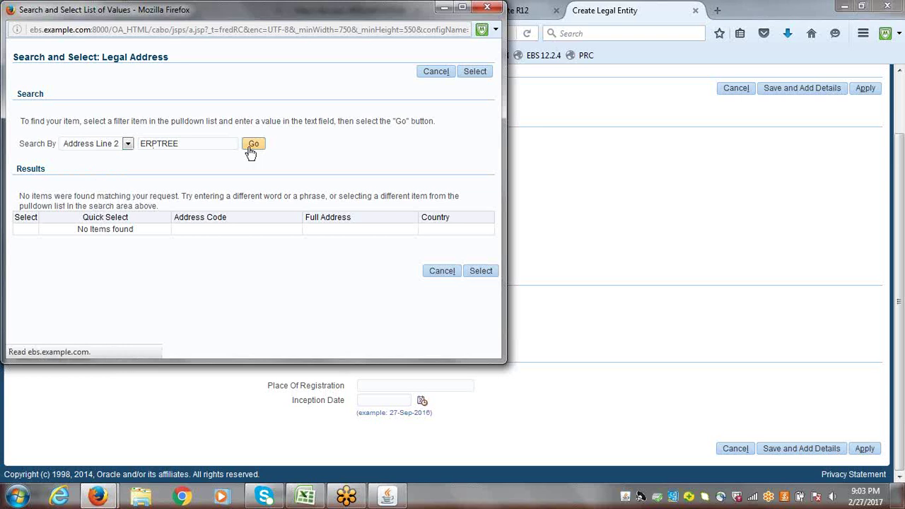
click(251, 150)
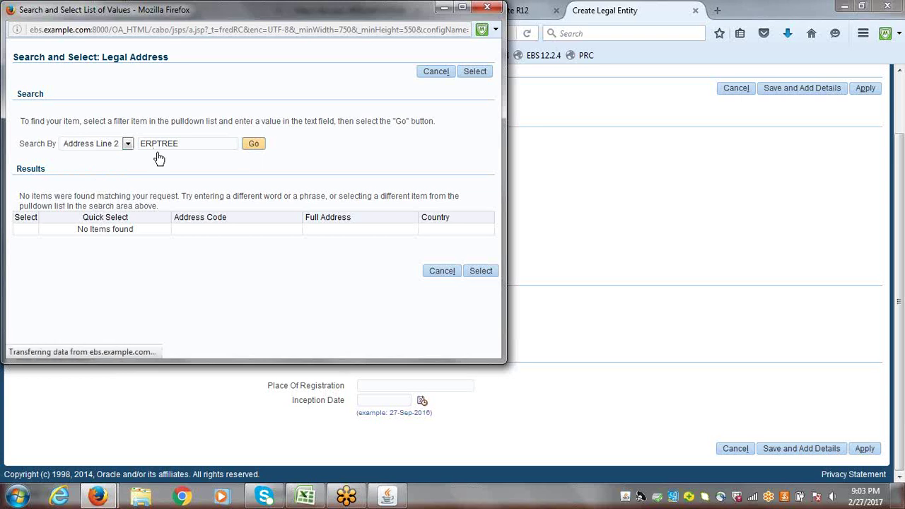
- Search ERPTREE by City, then by Postal Code, finding nothing
click(128, 144)
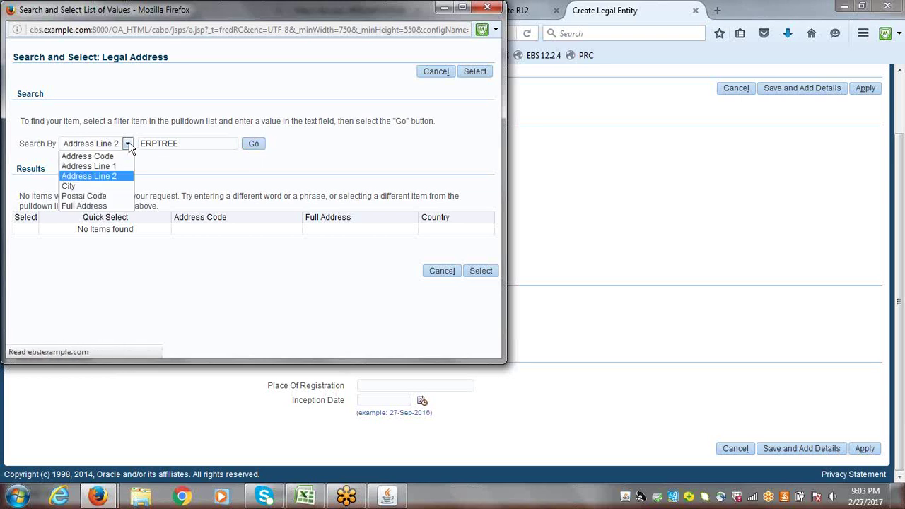
click(107, 186)
click(256, 145)
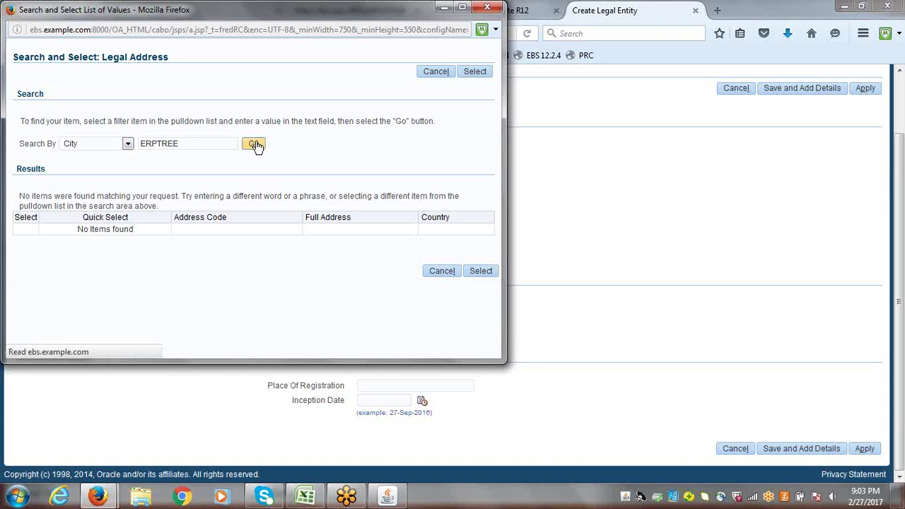
click(129, 148)
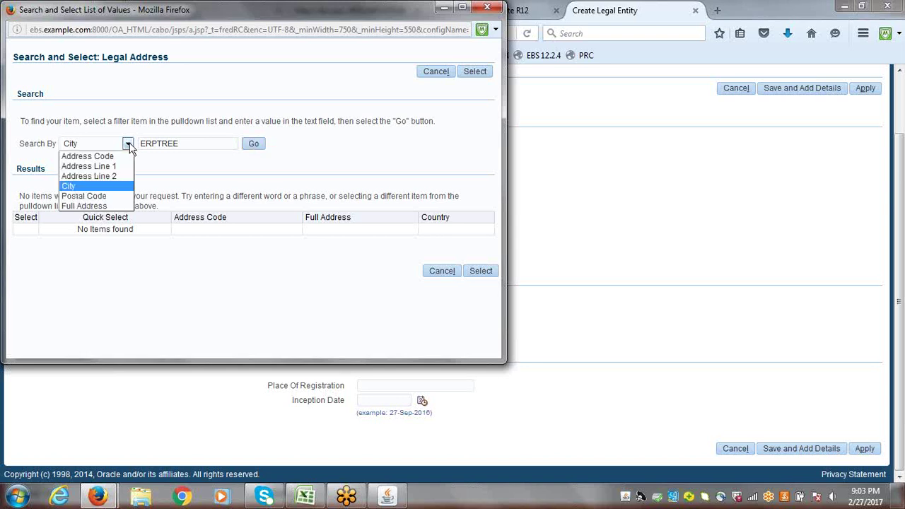
click(106, 196)
click(254, 145)
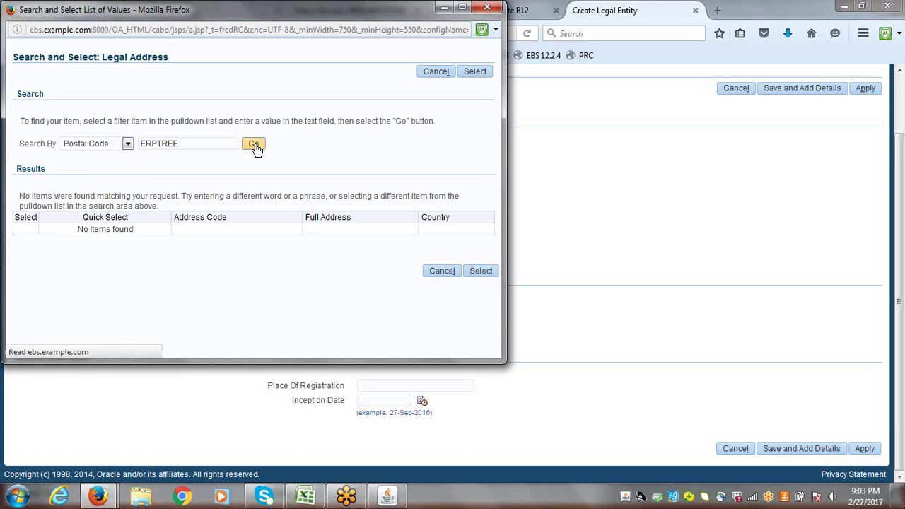
- Search ERPTREE by Full Address, then close the empty address lookup
click(129, 144)
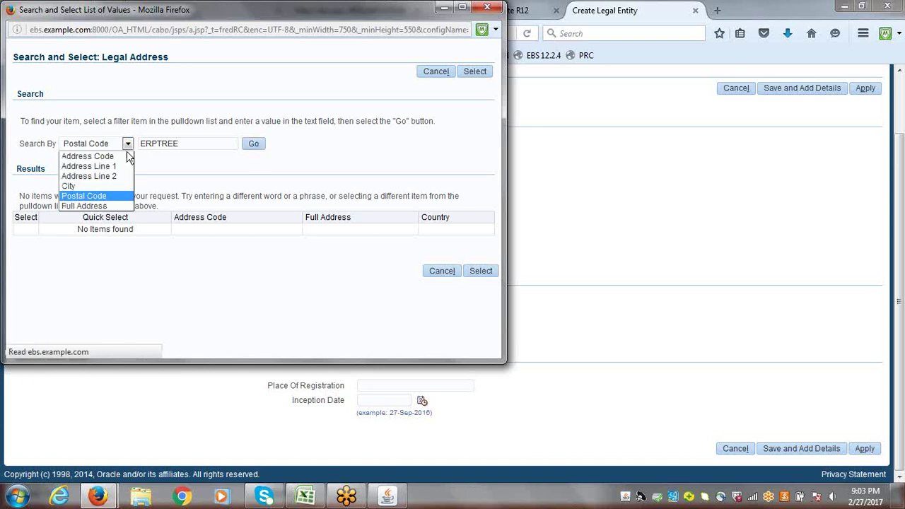
click(113, 205)
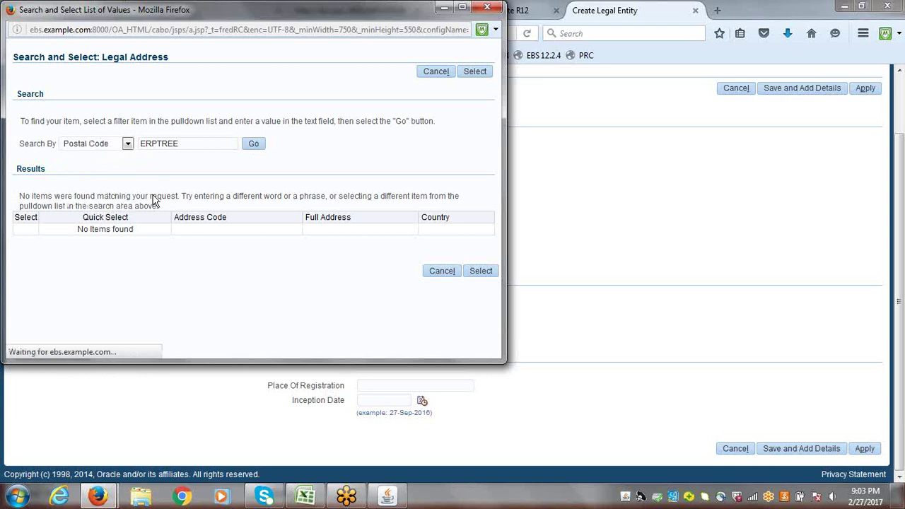
click(254, 145)
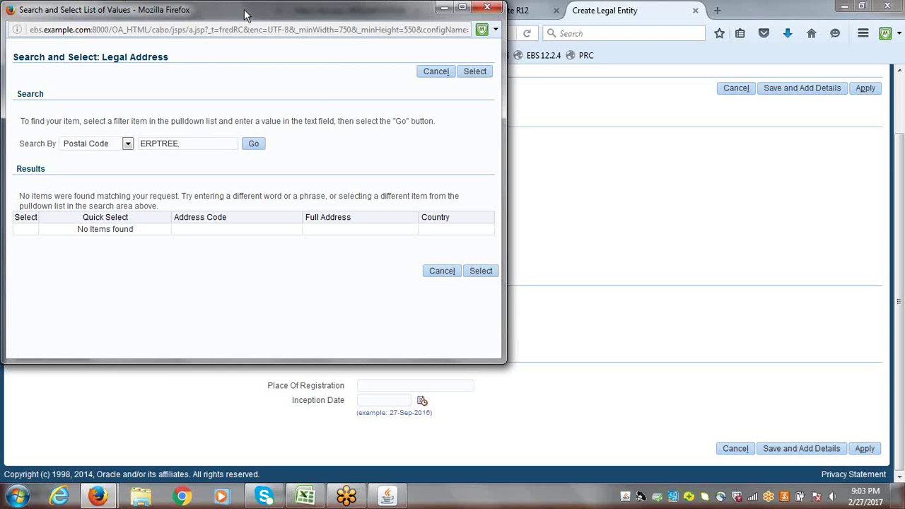
drag(243, 13, 308, 135)
click(554, 127)
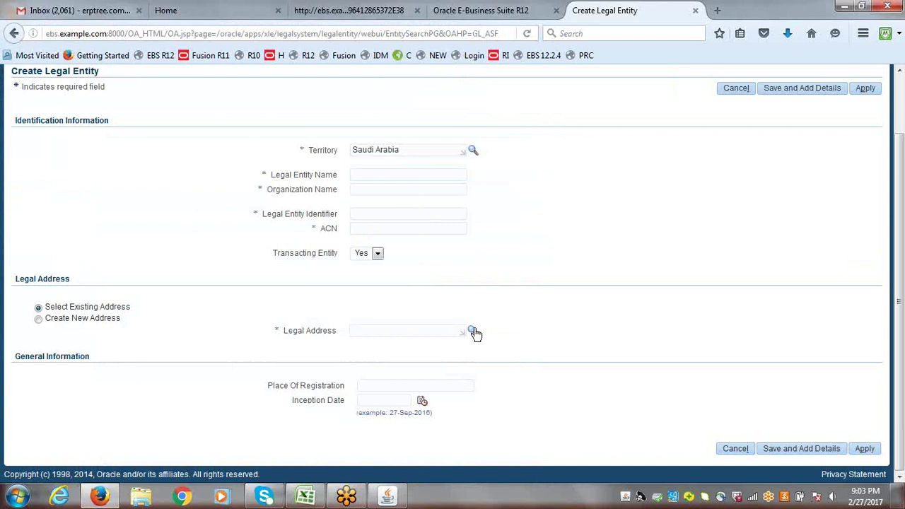
- Dismiss the reopened legal address search window
click(473, 331)
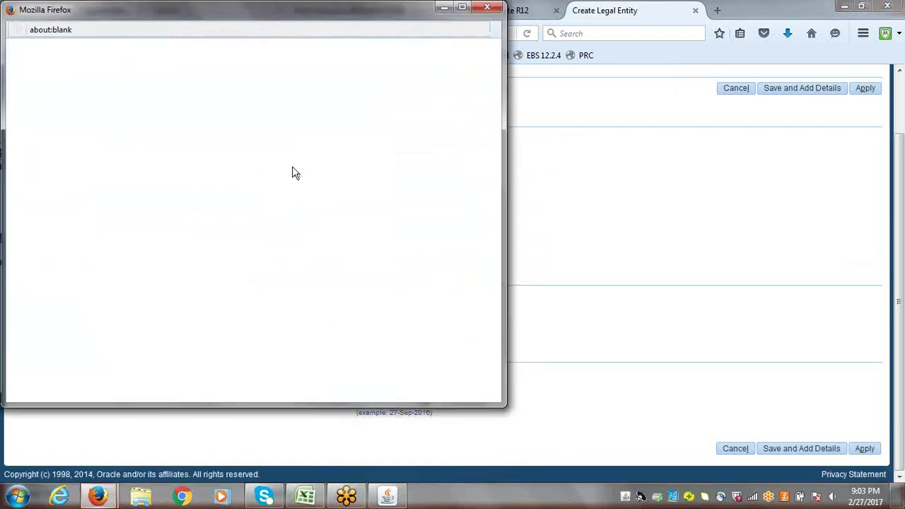
drag(278, 13, 338, 133)
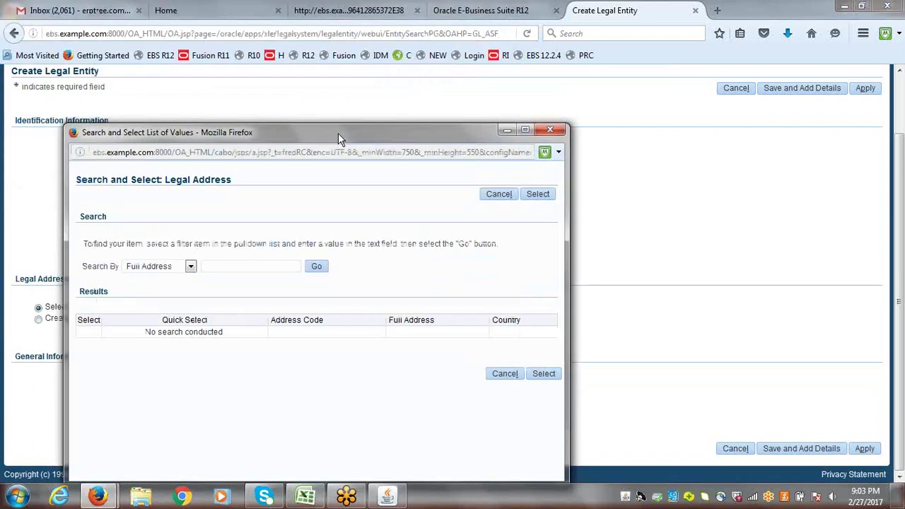
click(546, 130)
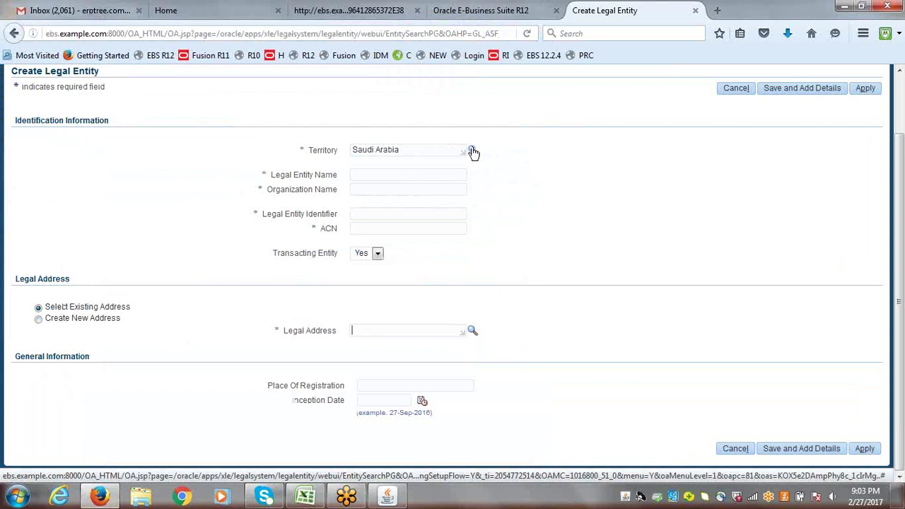
- Change Territory from Saudi Arabia to INDIA and reopen the Legal Address lookup
drag(417, 151, 302, 159)
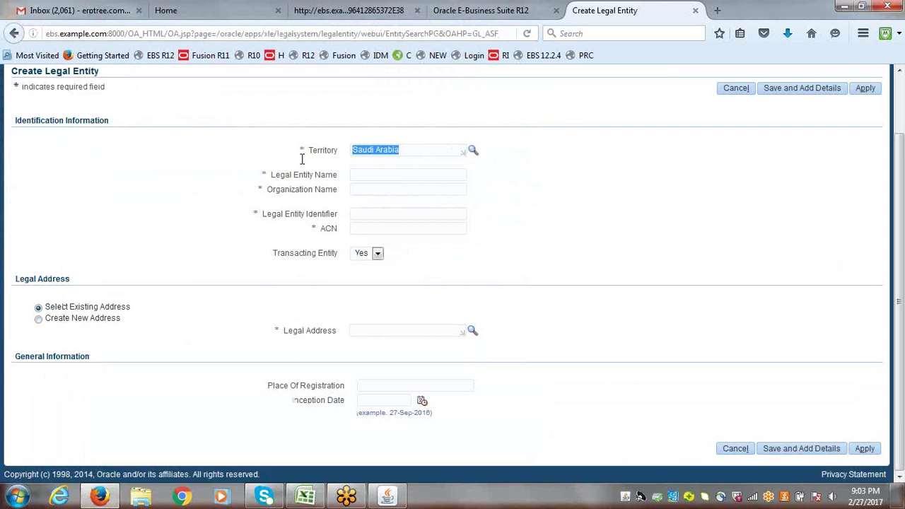
text(INDIA)
click(380, 178)
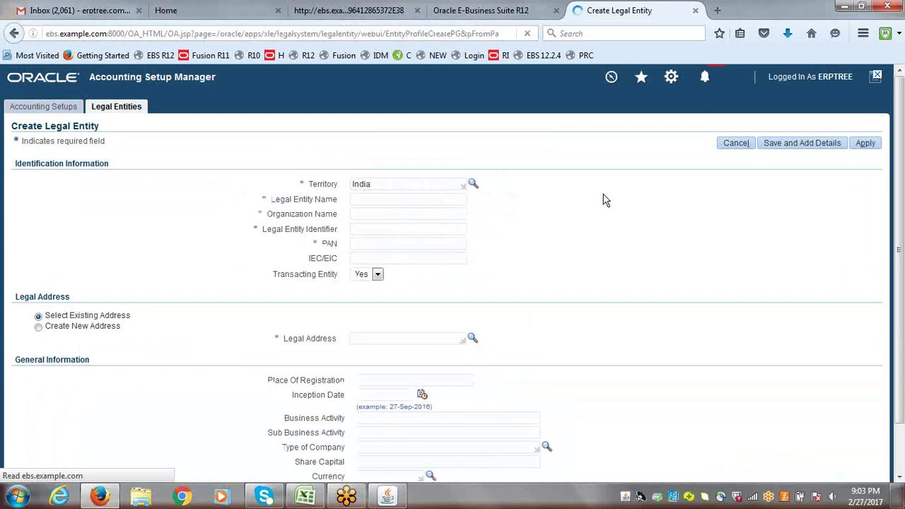
click(472, 340)
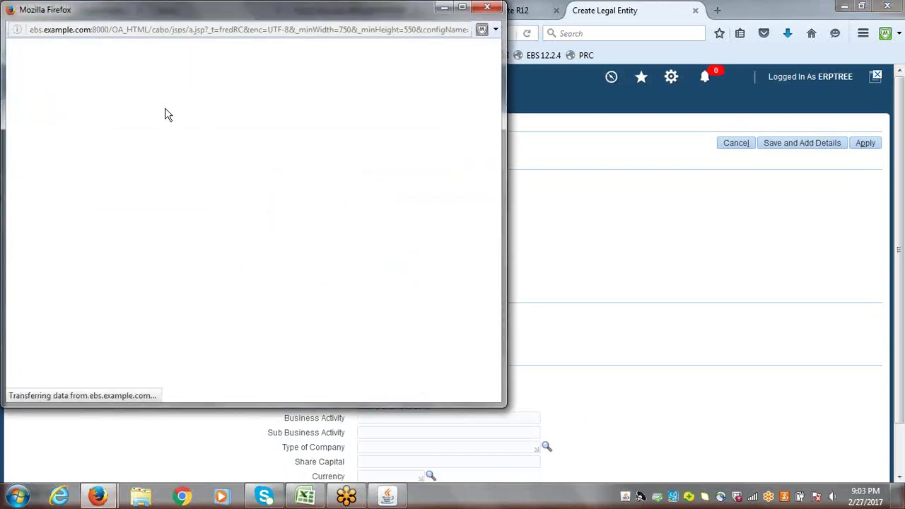
- Search legal addresses by Address Code for ERP, turning up ERPTREE Hyderabad
text(erp)
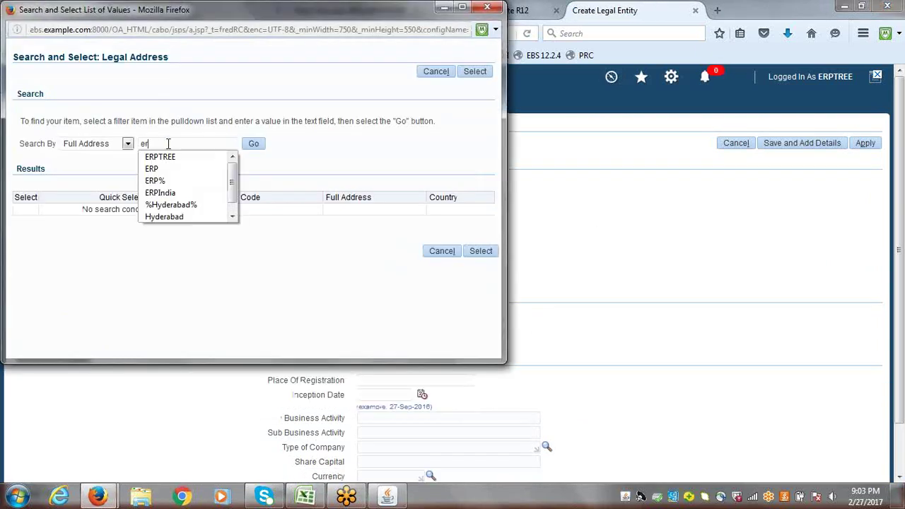
click(169, 157)
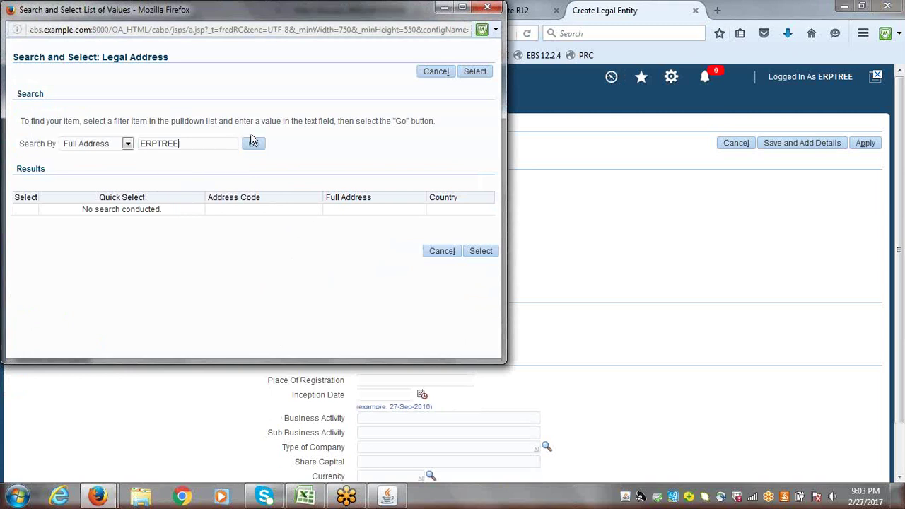
click(254, 146)
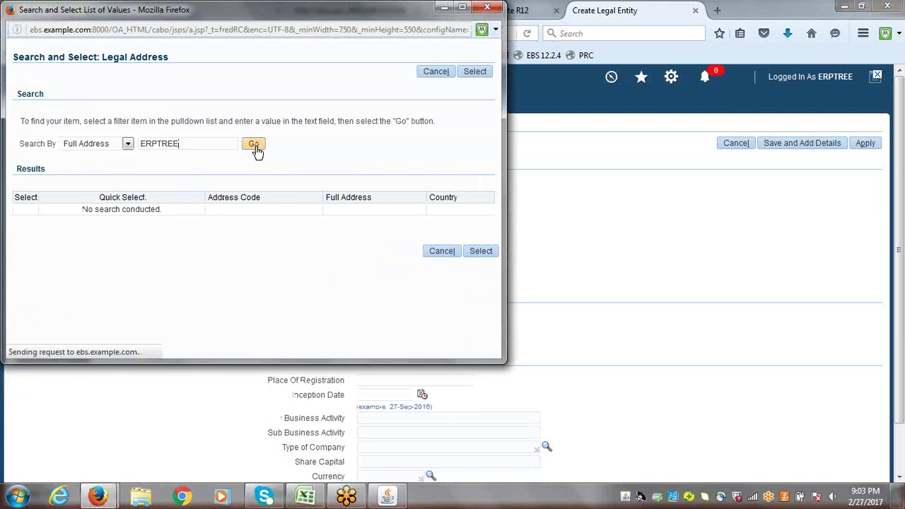
click(128, 144)
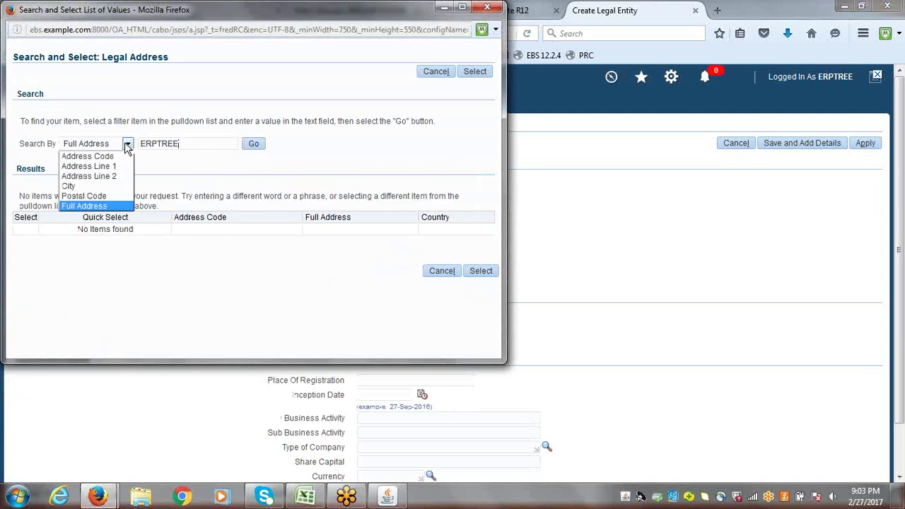
drag(247, 13, 346, 97)
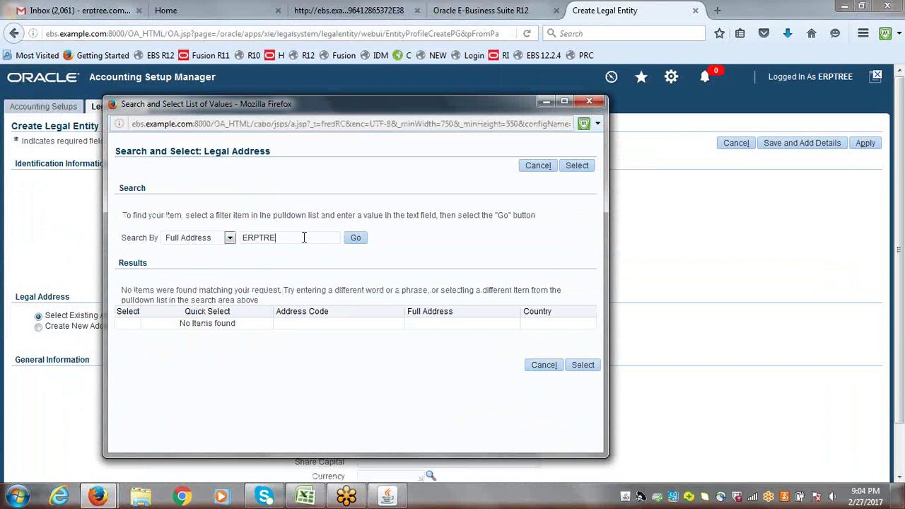
key(BackSpace)
key(BackSpace)
key(BackSpace)
click(354, 238)
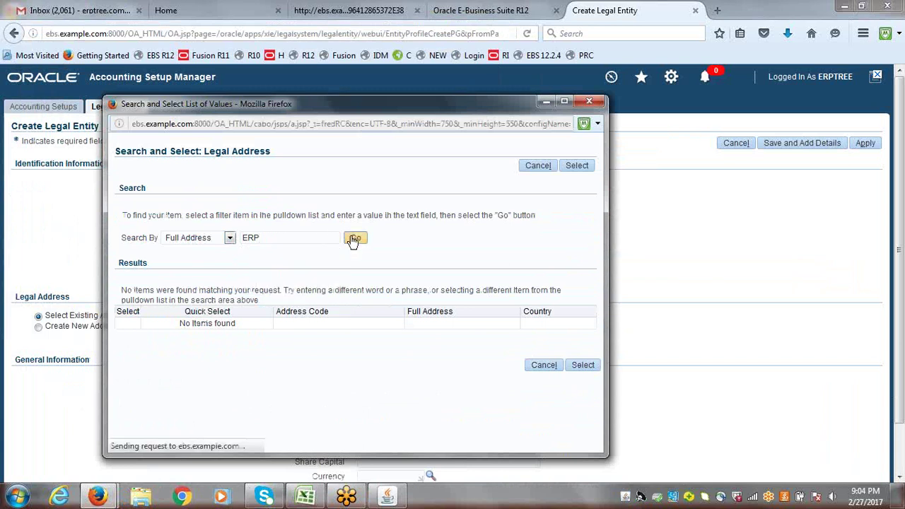
click(231, 239)
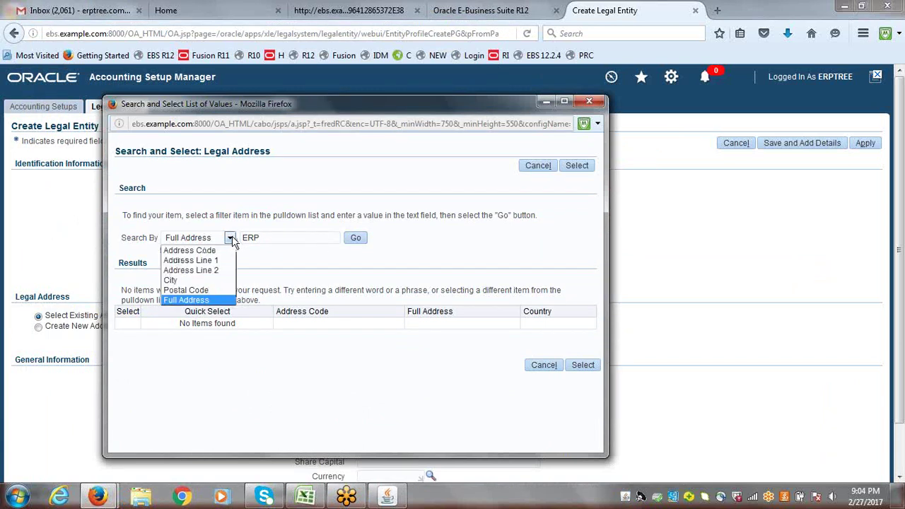
click(221, 251)
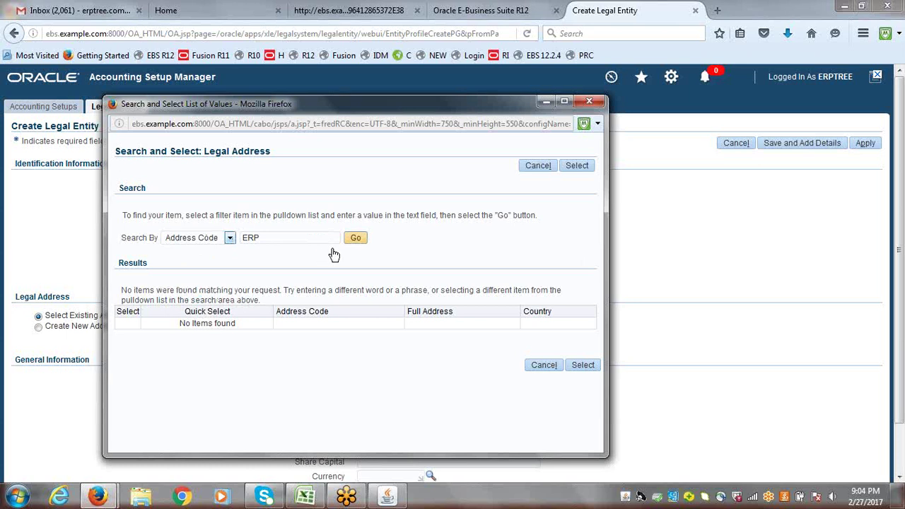
click(359, 239)
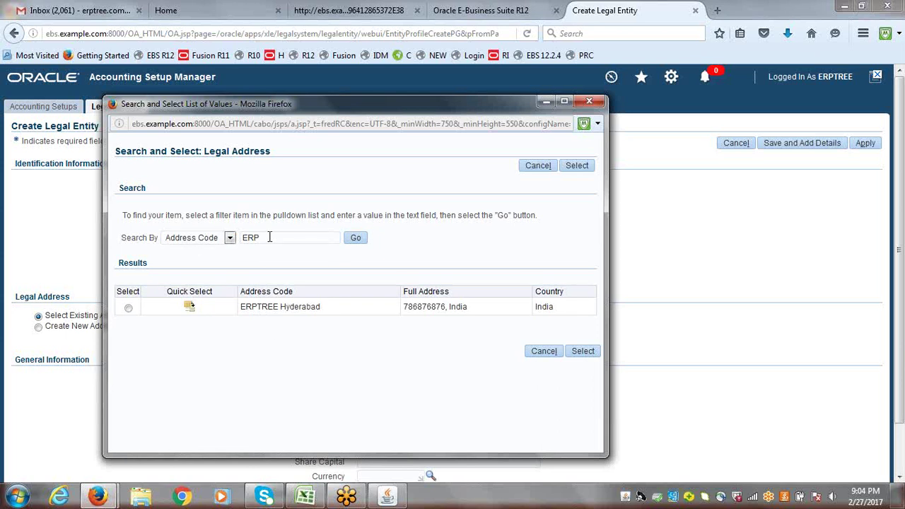
- Search legal addresses by City for Hyderabad, which returns nothing
click(230, 239)
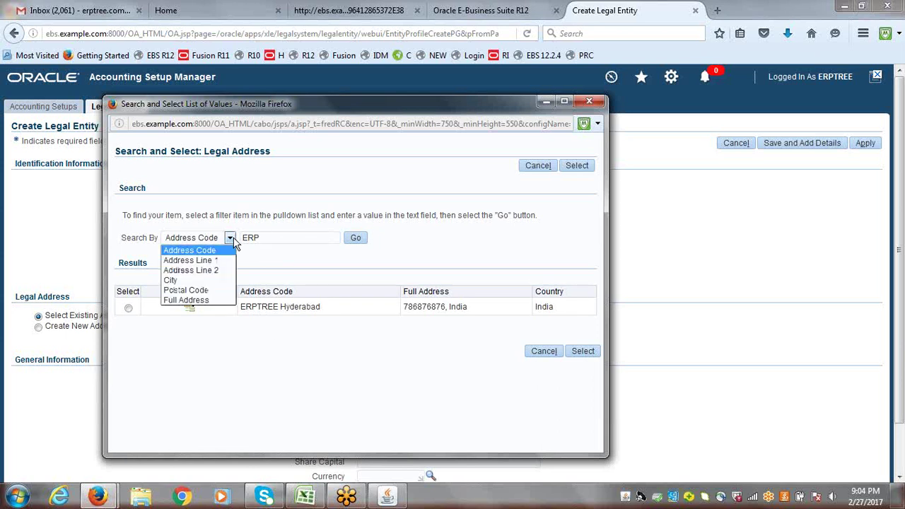
click(207, 281)
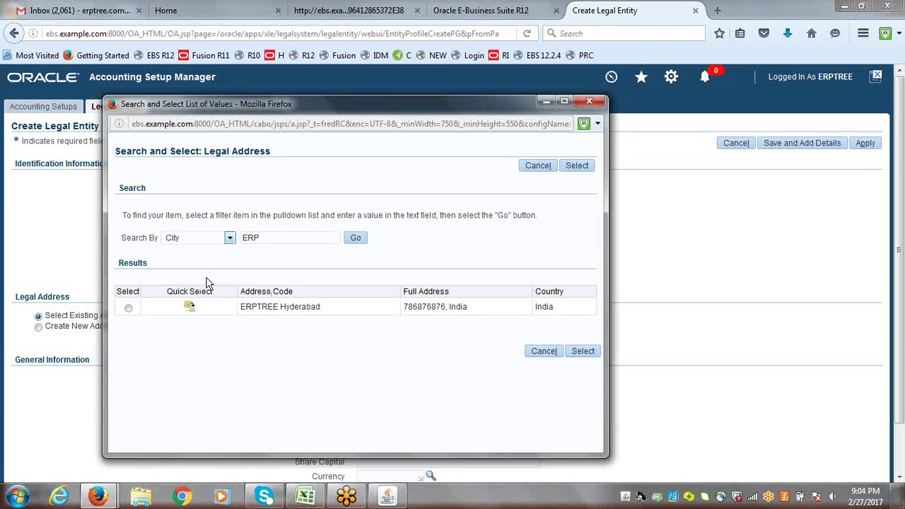
key(Tab)
text(h)
key(BackSpace)
text(Hyderabad)
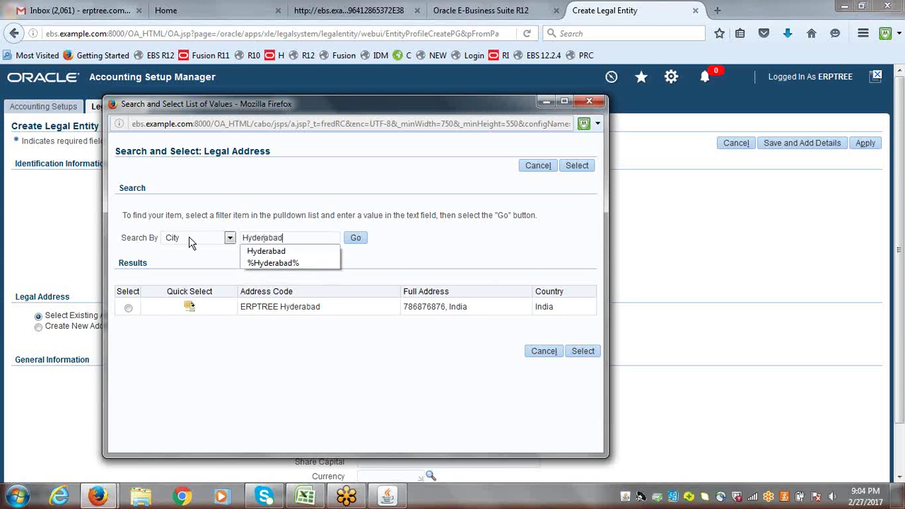
click(356, 238)
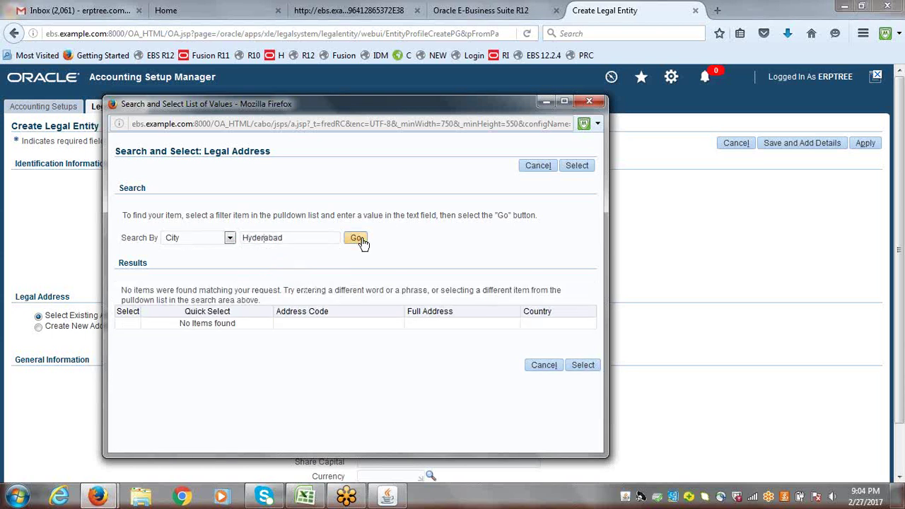
- Search by Postal Code 5, listing six Indian addresses
click(230, 238)
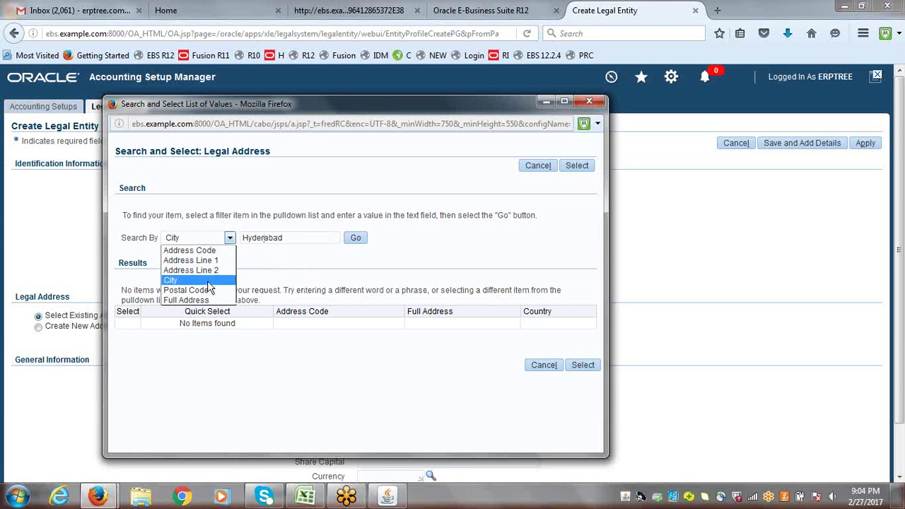
click(207, 289)
drag(291, 240, 209, 246)
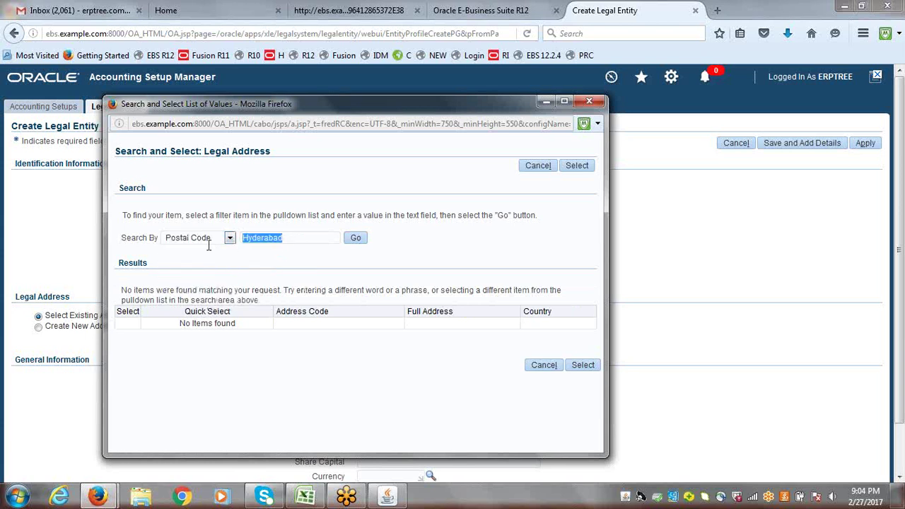
text(5)
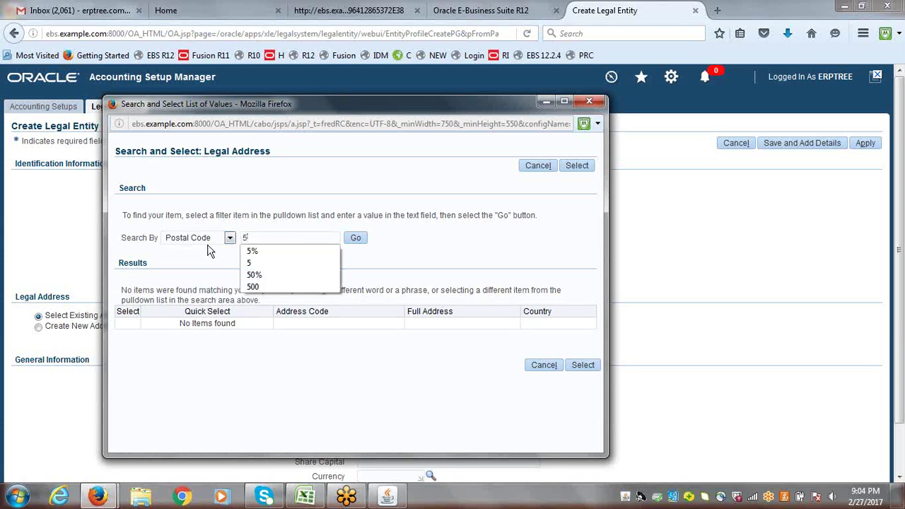
click(358, 239)
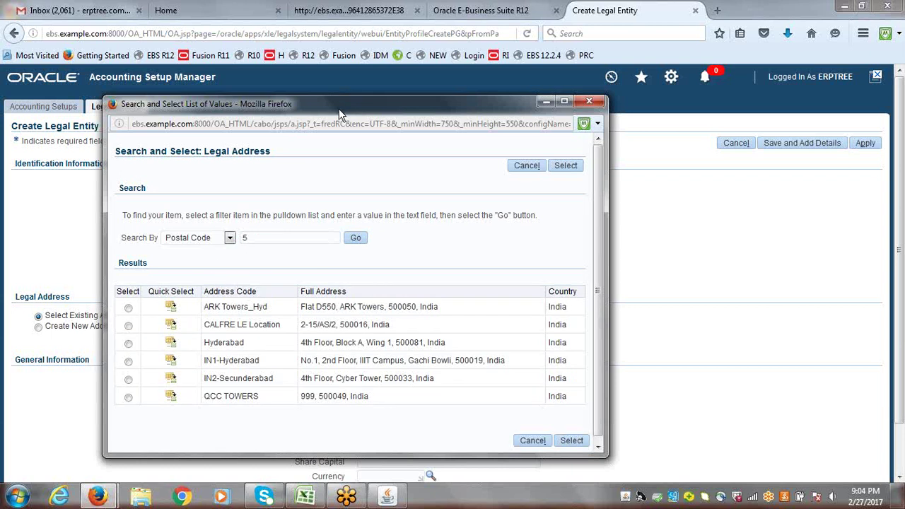
- Review postal codes 500050, 500081 and 500033 in the results, then close the lookup
drag(340, 113, 374, 290)
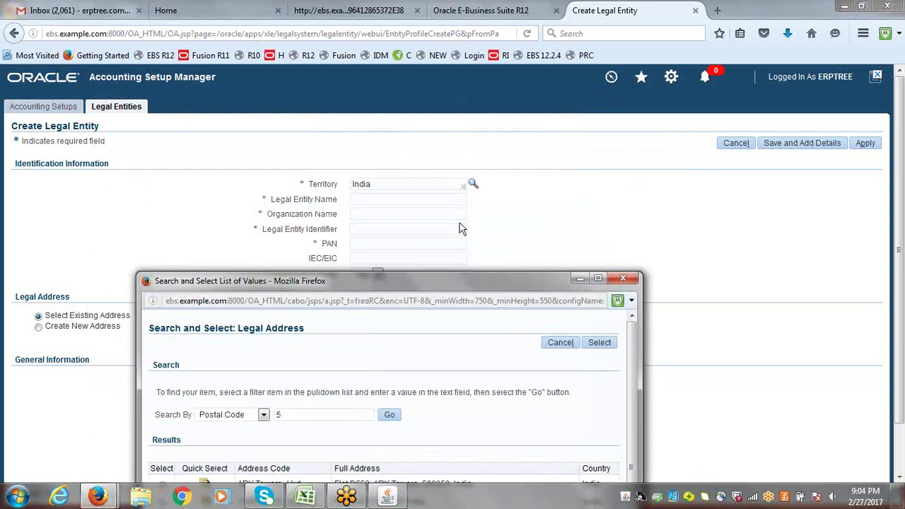
drag(426, 282, 409, 109)
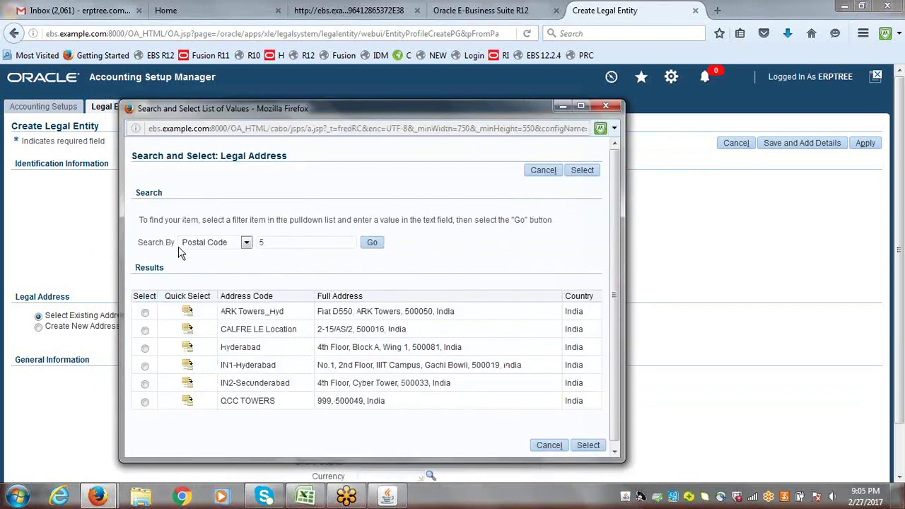
click(275, 242)
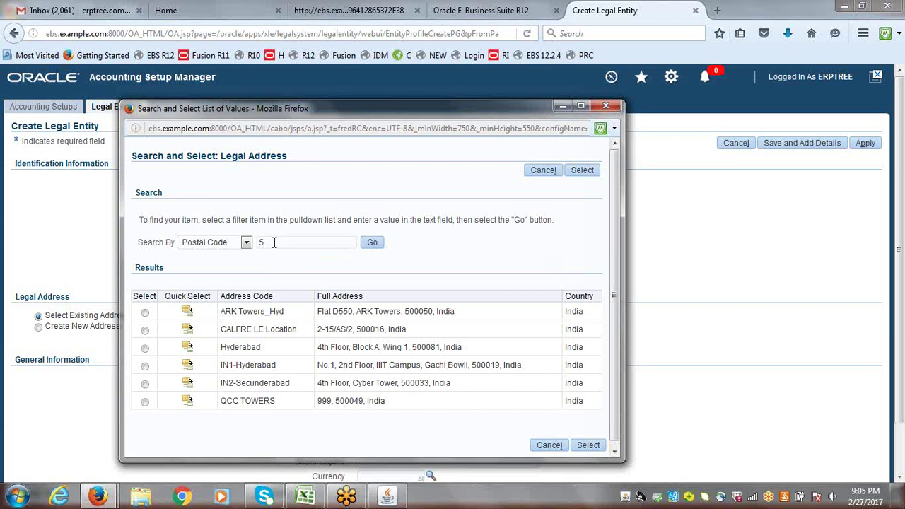
double_click(410, 311)
drag(414, 346, 441, 346)
drag(406, 383, 429, 389)
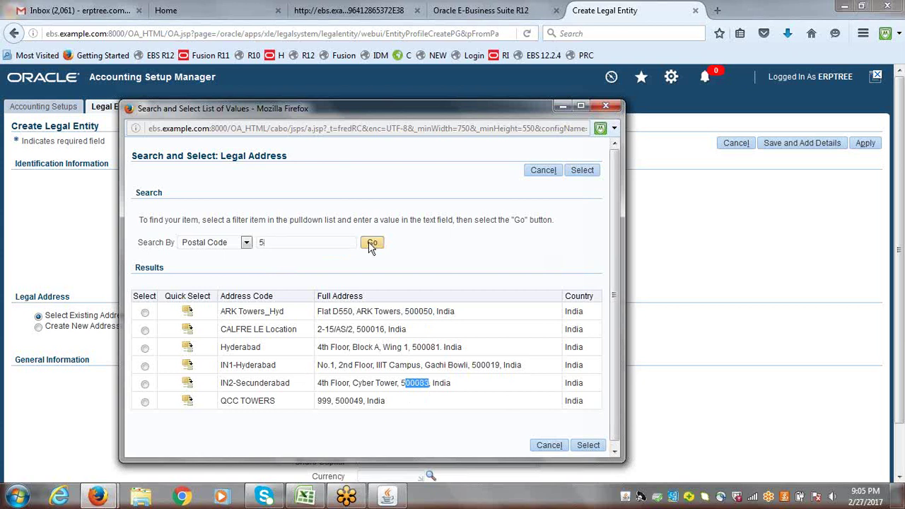
click(611, 107)
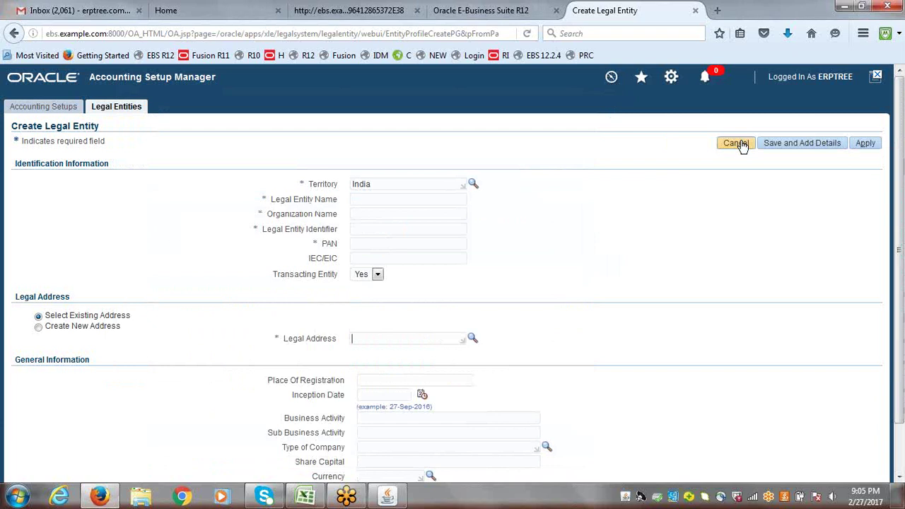
- Cancel the new legal entity and confirm discarding its unsaved changes
click(739, 142)
click(604, 245)
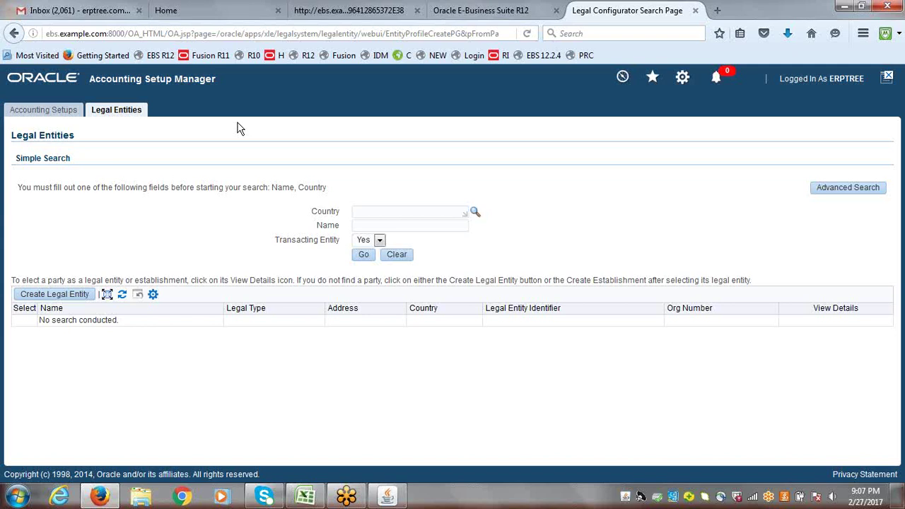
- Search Accounting Setups for the ERPTREE ledger
click(62, 111)
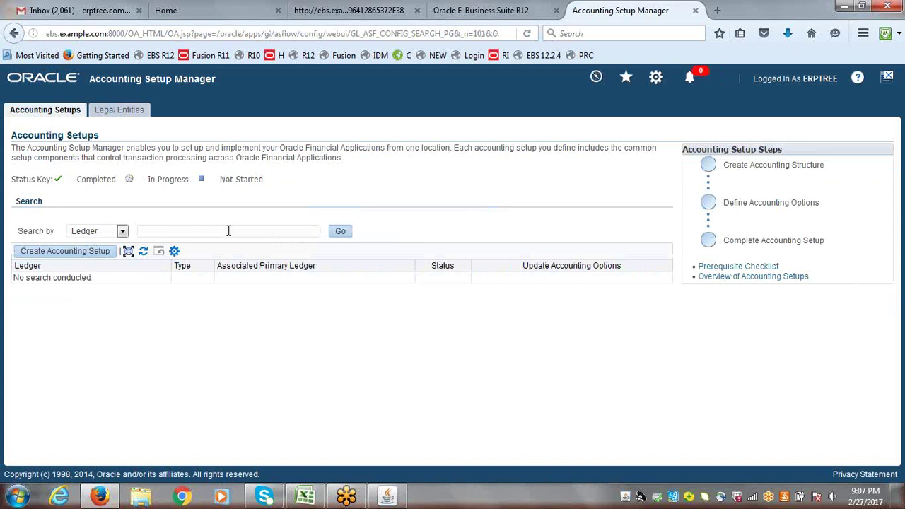
text(erp)
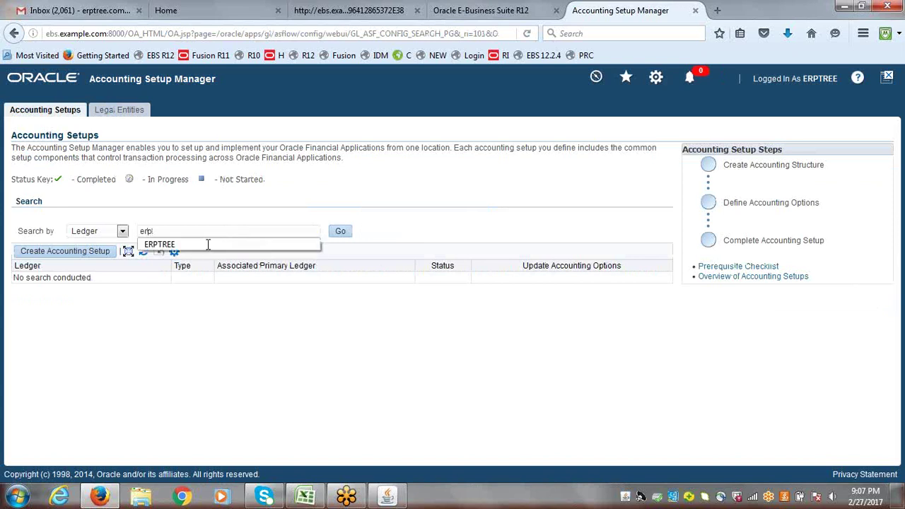
click(209, 245)
click(340, 233)
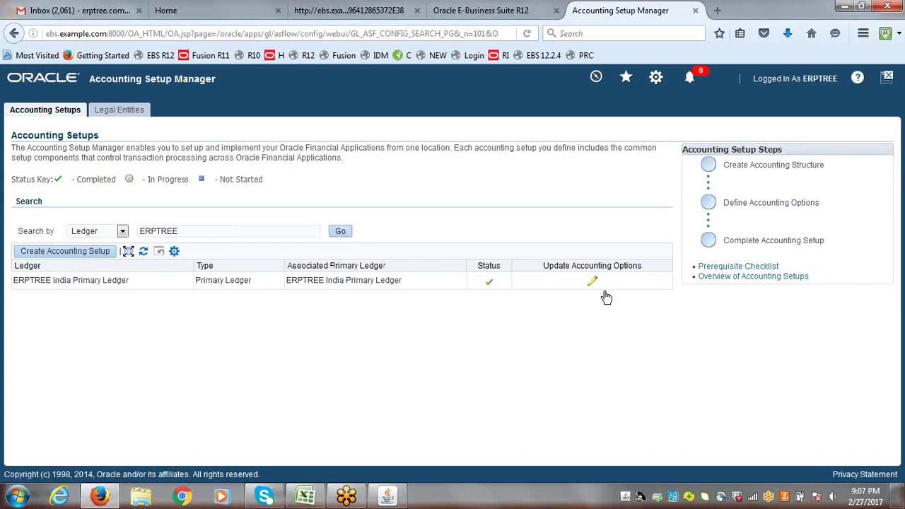
- Open ERPTREE India Primary Ledger's accounting options and edit its primary ledger step
click(594, 283)
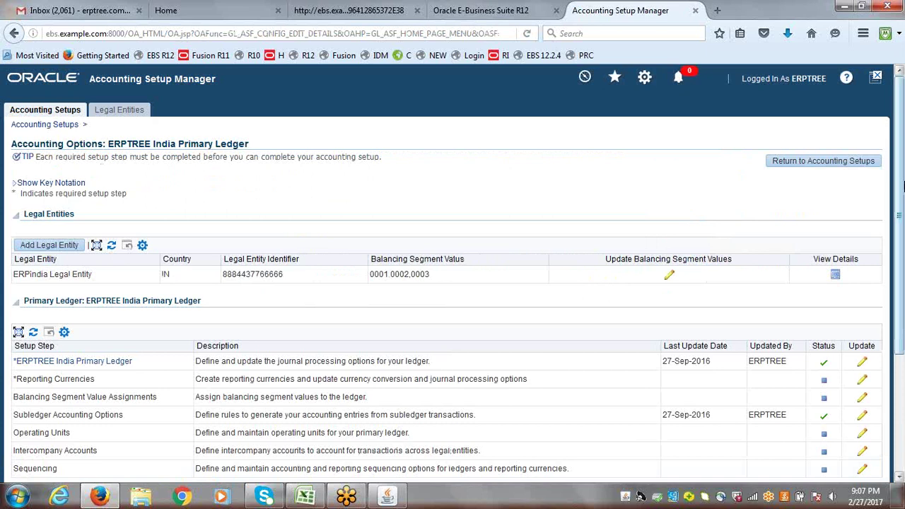
scroll(902, 183, down, 2)
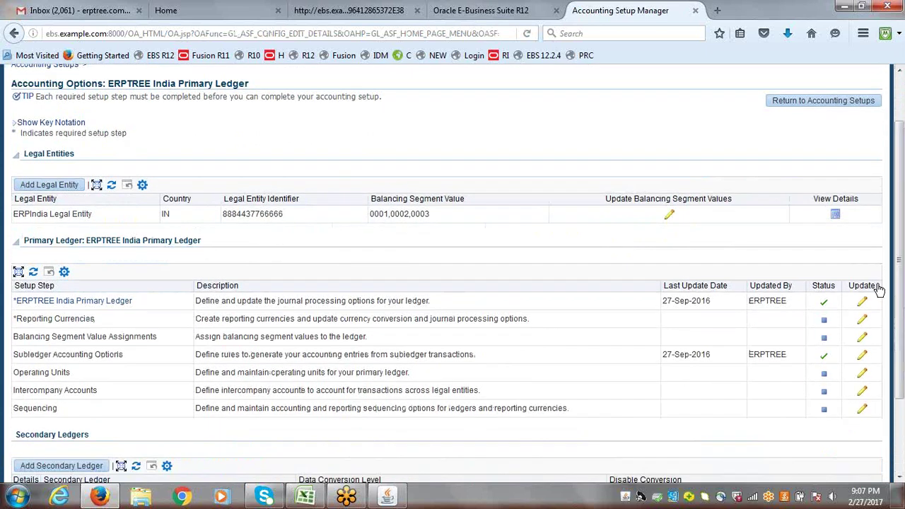
click(863, 303)
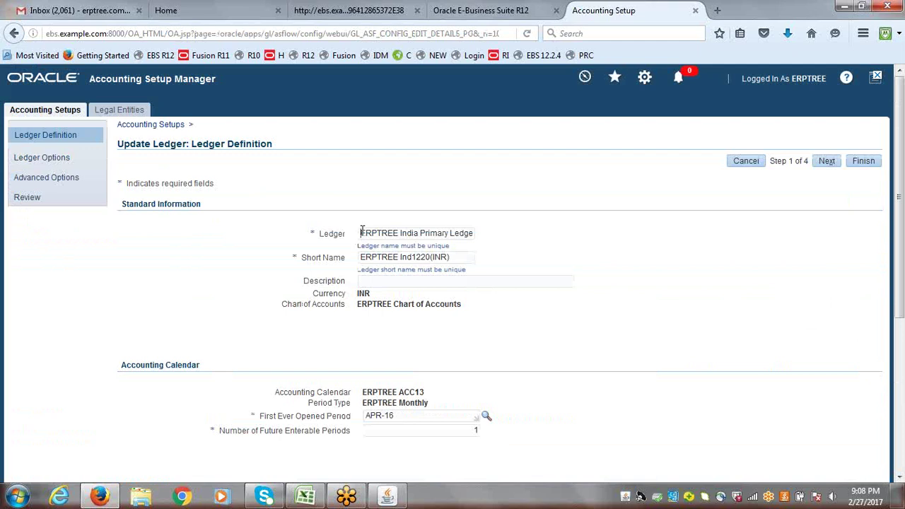
- Review the ERPTREE ledger name and Ind1220 short name, then finish the ledger update
drag(361, 232, 398, 233)
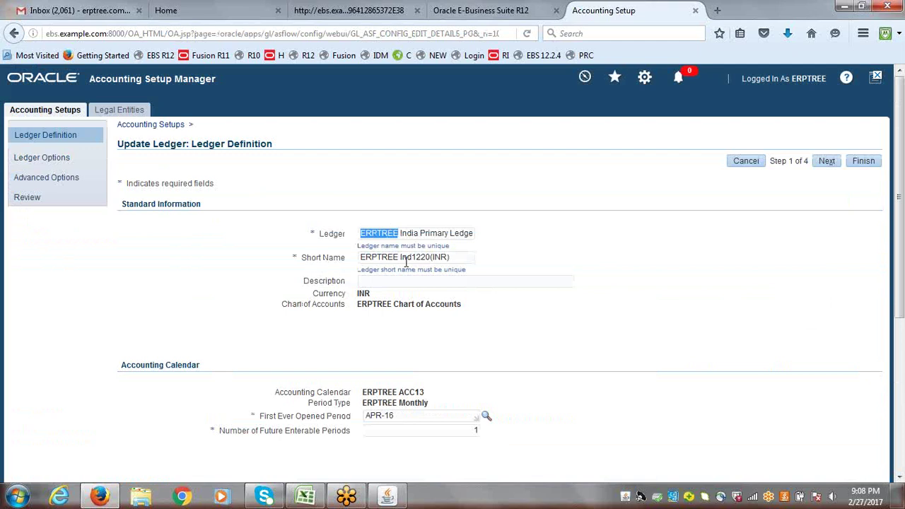
drag(411, 258, 421, 257)
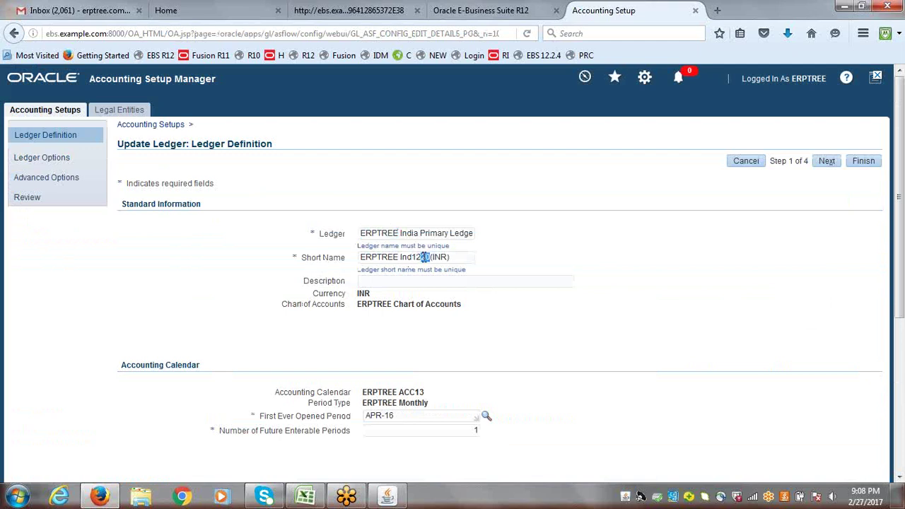
double_click(416, 257)
triple_click(398, 233)
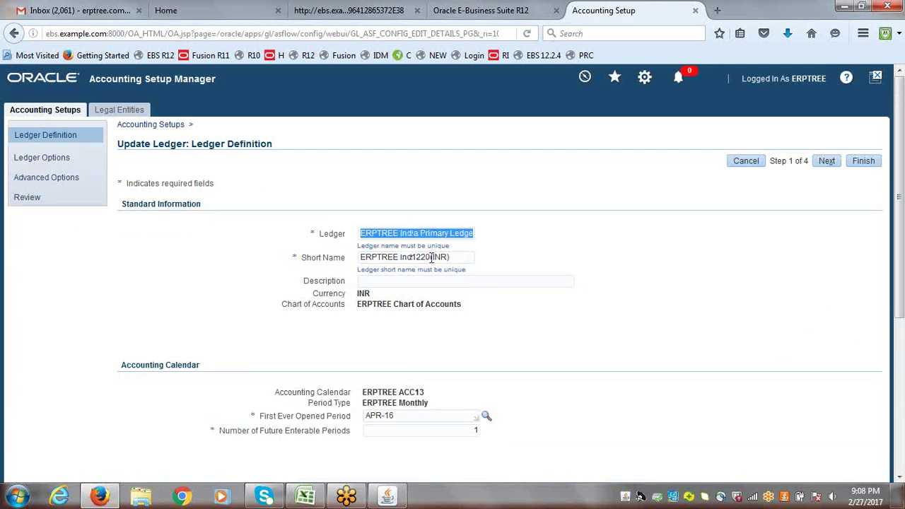
click(632, 231)
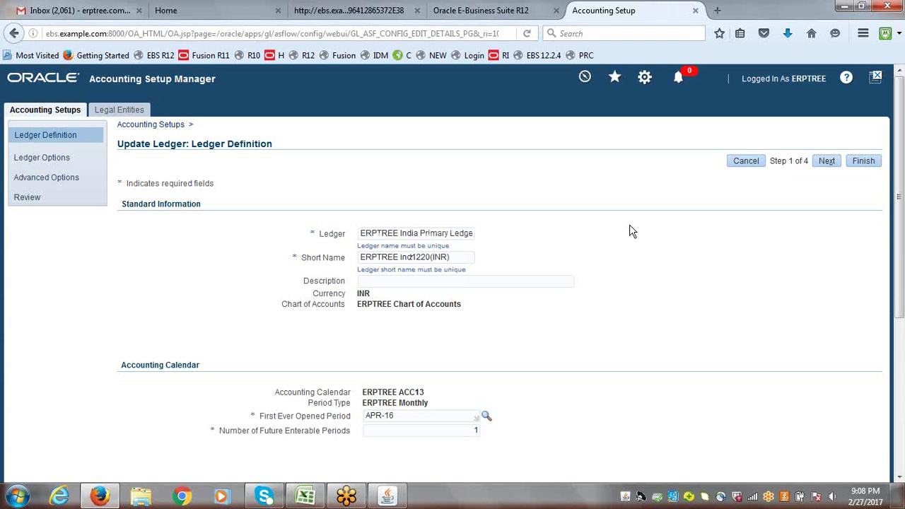
click(864, 160)
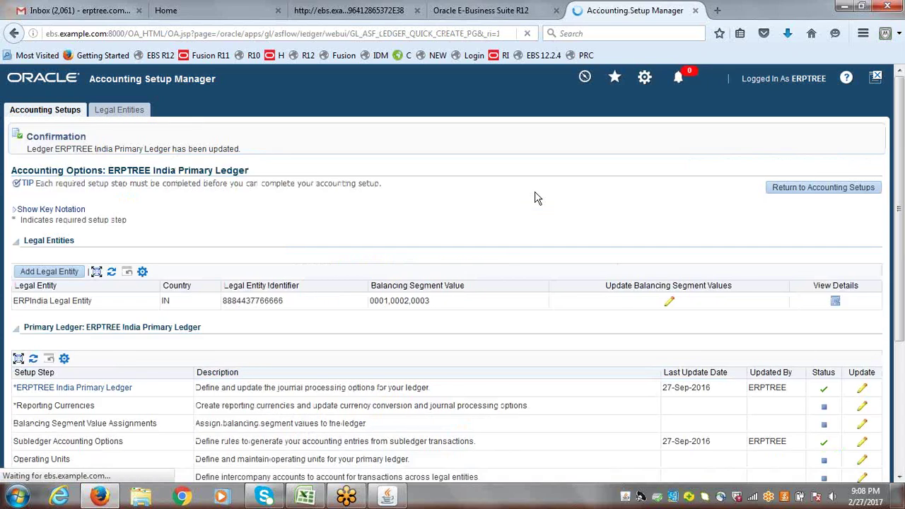